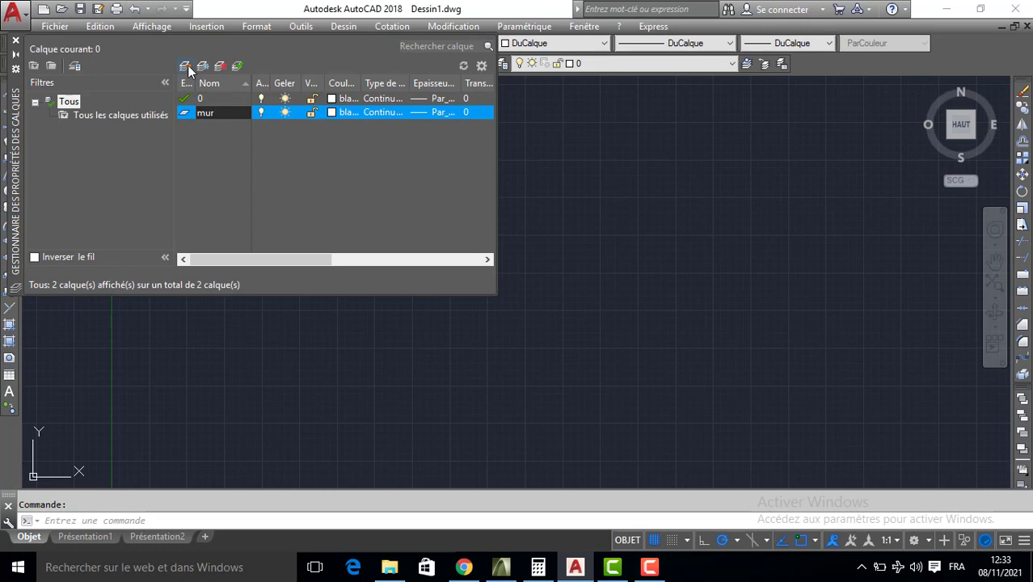
Create three new layers named porte, fenetre and texte
{"action": "left_click", "coordinate": [186, 67]}
{"action": "type", "text": "porte"}
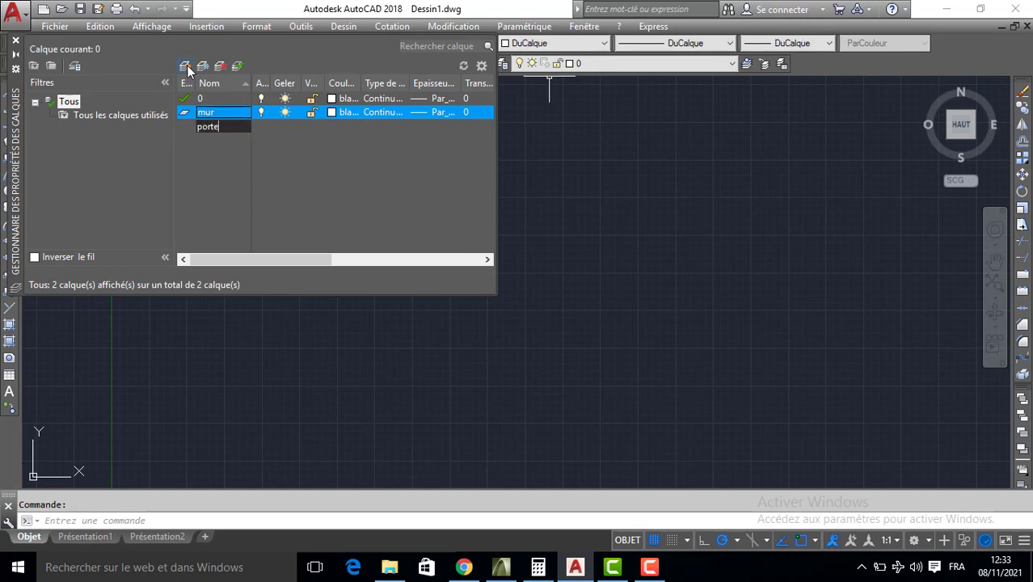
{"action": "left_click", "coordinate": [185, 66]}
{"action": "type", "text": "fenetre"}
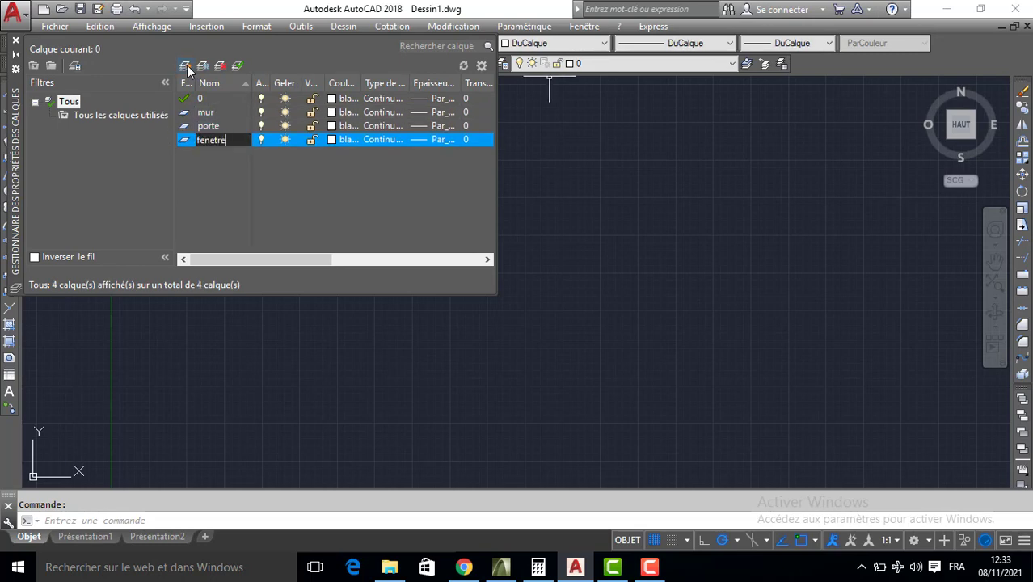
{"action": "left_click", "coordinate": [187, 67]}
{"action": "type", "text": "tex"}
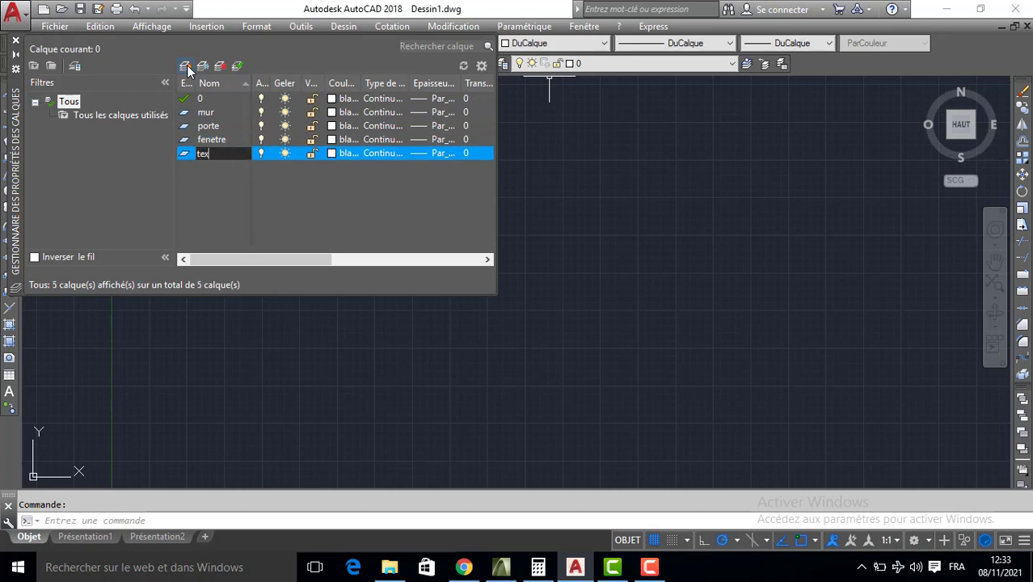
{"action": "type", "text": "te"}
Add three more layers named escalier, hachure and cotation
{"action": "left_click", "coordinate": [186, 68]}
{"action": "type", "text": "escalier"}
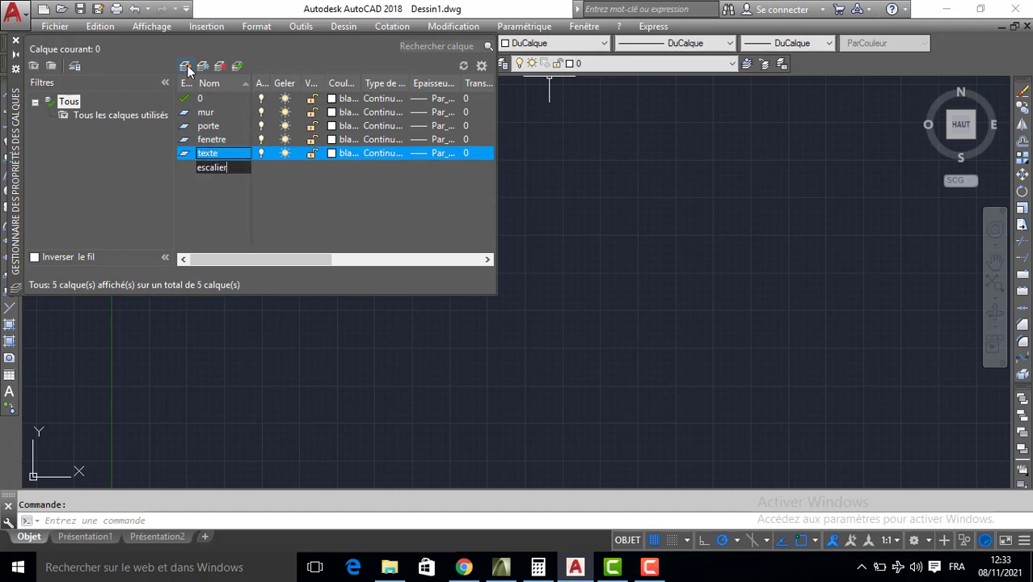
{"action": "left_click", "coordinate": [187, 67]}
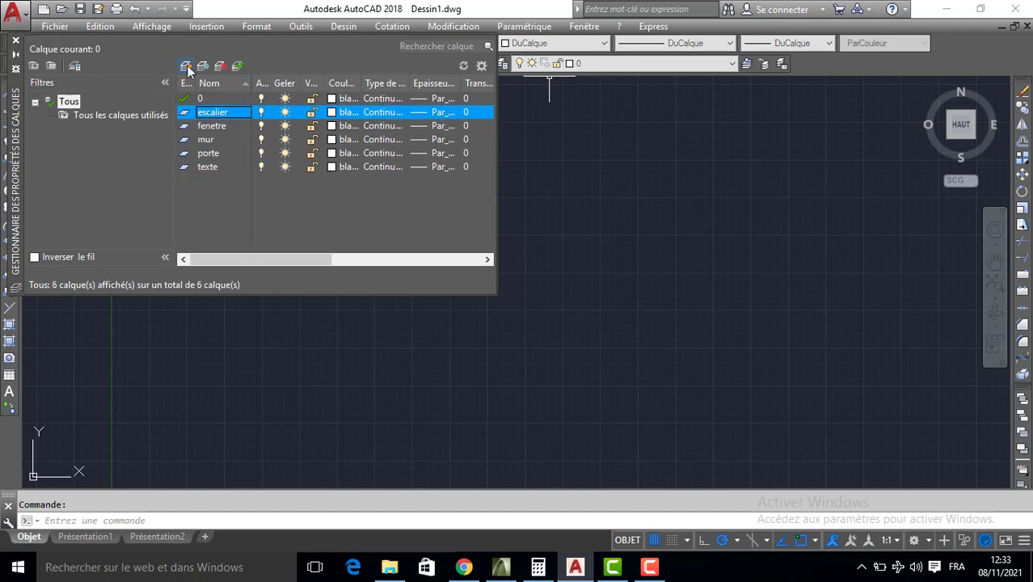
{"action": "type", "text": "hachure"}
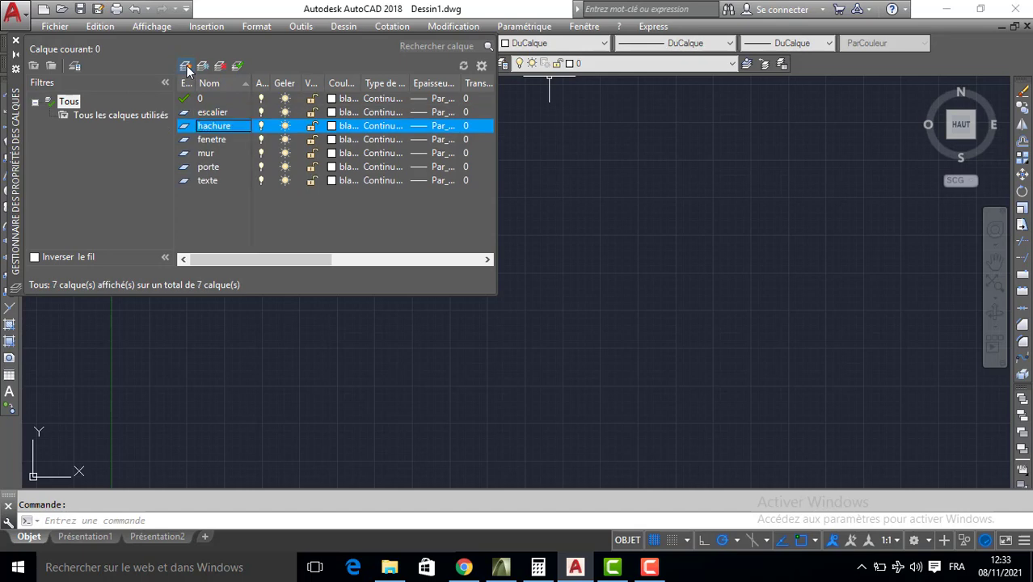
{"action": "left_click", "coordinate": [186, 67]}
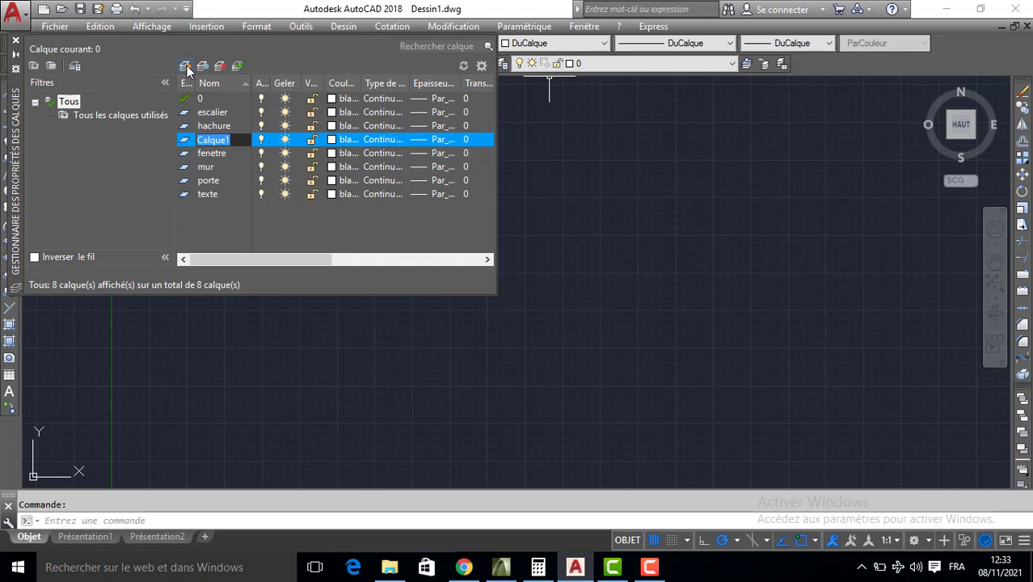
{"action": "type", "text": "cotation"}
Create one more layer and name it a
{"action": "left_click", "coordinate": [186, 66]}
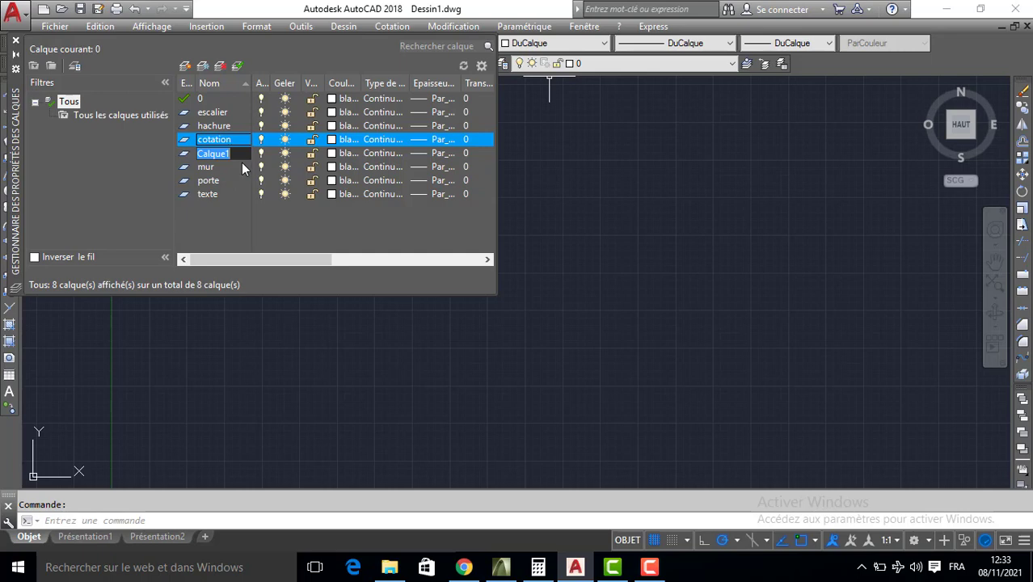
{"action": "key", "text": "BackSpace"}
{"action": "type", "text": "a"}
{"action": "left_click", "coordinate": [247, 194]}
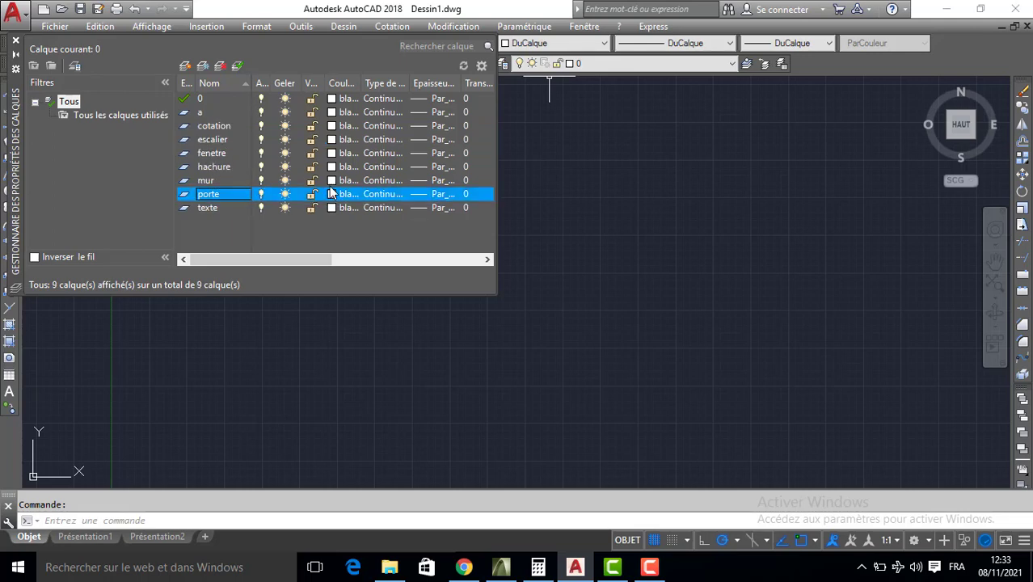
Set the texte layer's colour to yellow (index 50) and the porte layer's colour to red (index 10)
{"action": "left_click", "coordinate": [332, 208]}
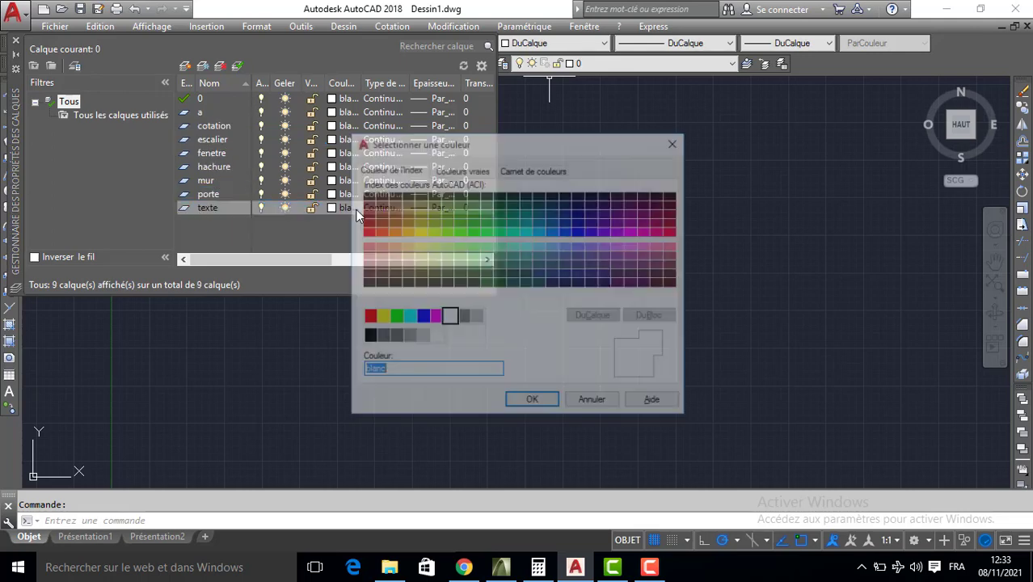
{"action": "left_click", "coordinate": [419, 231]}
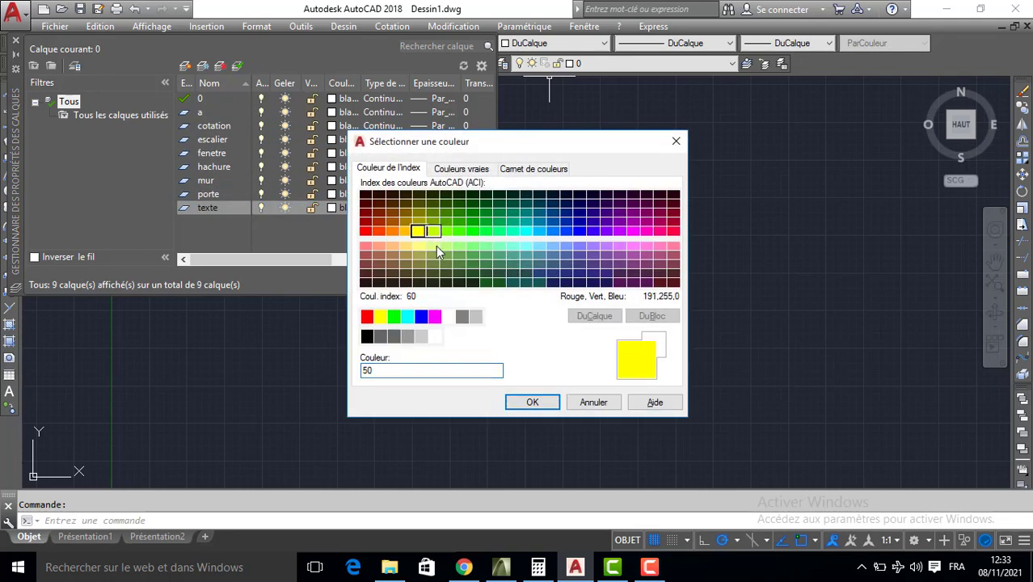
{"action": "left_click", "coordinate": [533, 402]}
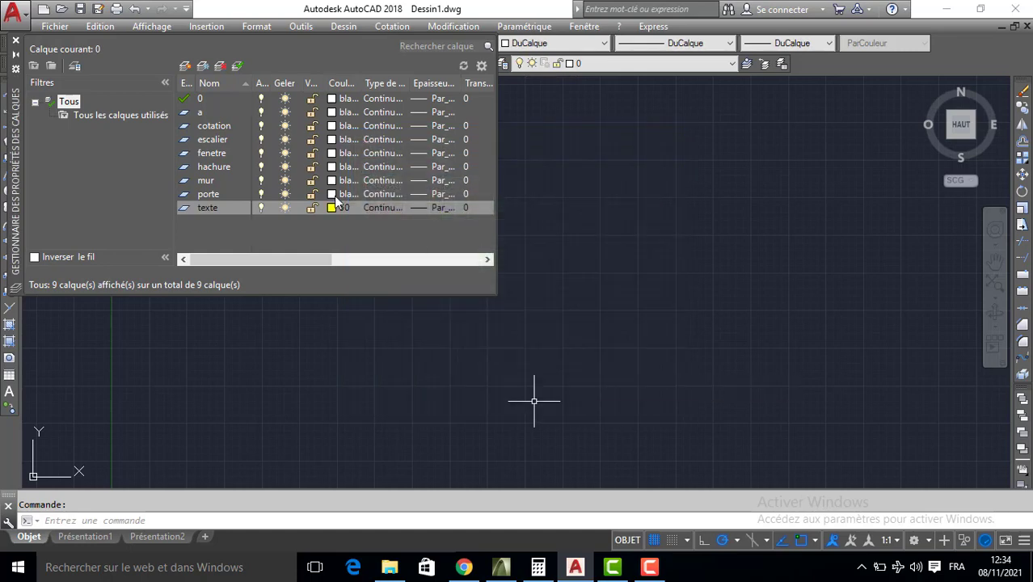
{"action": "left_click", "coordinate": [333, 194]}
{"action": "left_click", "coordinate": [366, 231]}
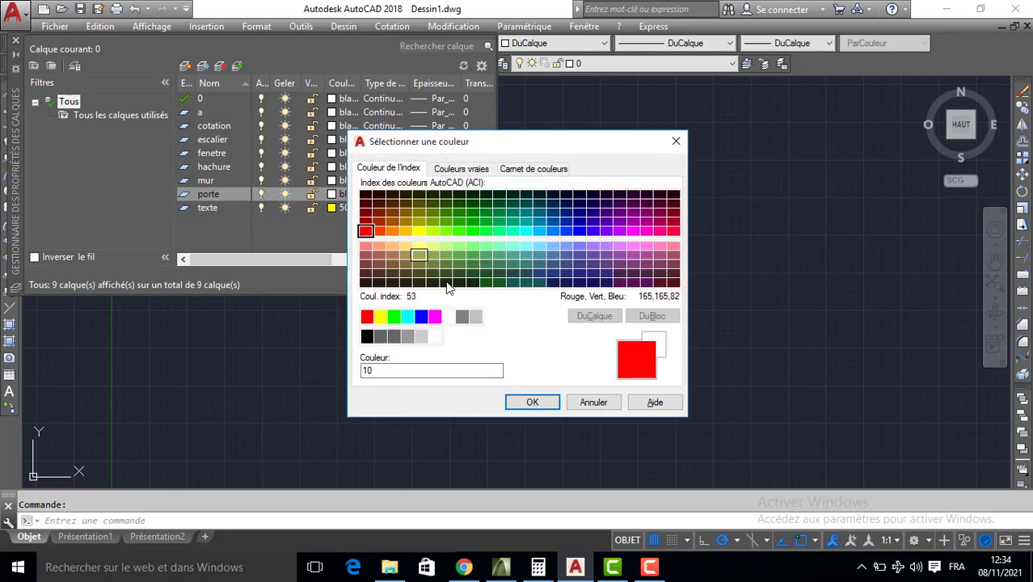
{"action": "left_click", "coordinate": [531, 404]}
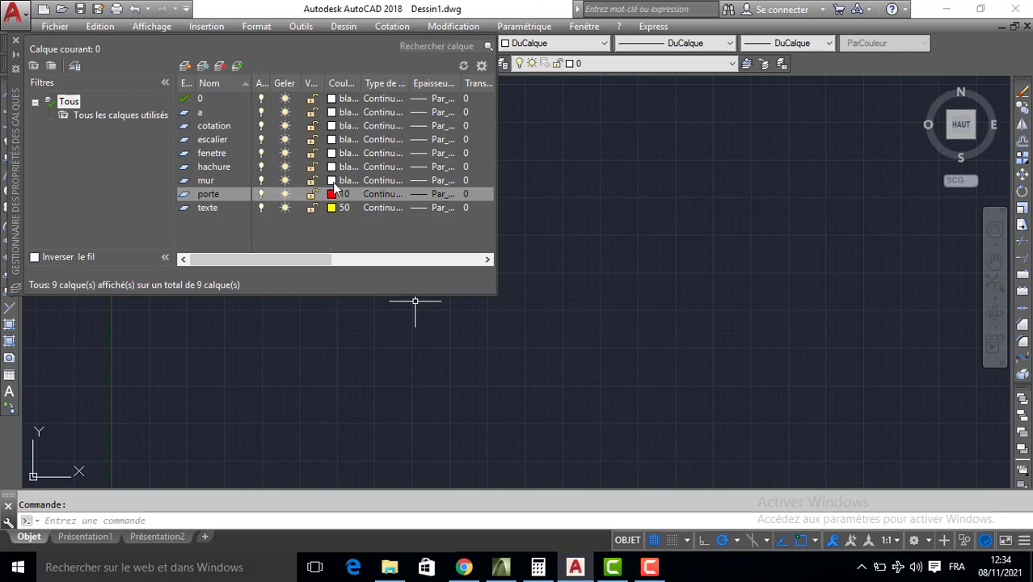
Set the mur layer's colour to blue (index 150) and the hachure layer's colour to green (index 90)
{"action": "left_click", "coordinate": [332, 181]}
{"action": "left_click", "coordinate": [552, 230]}
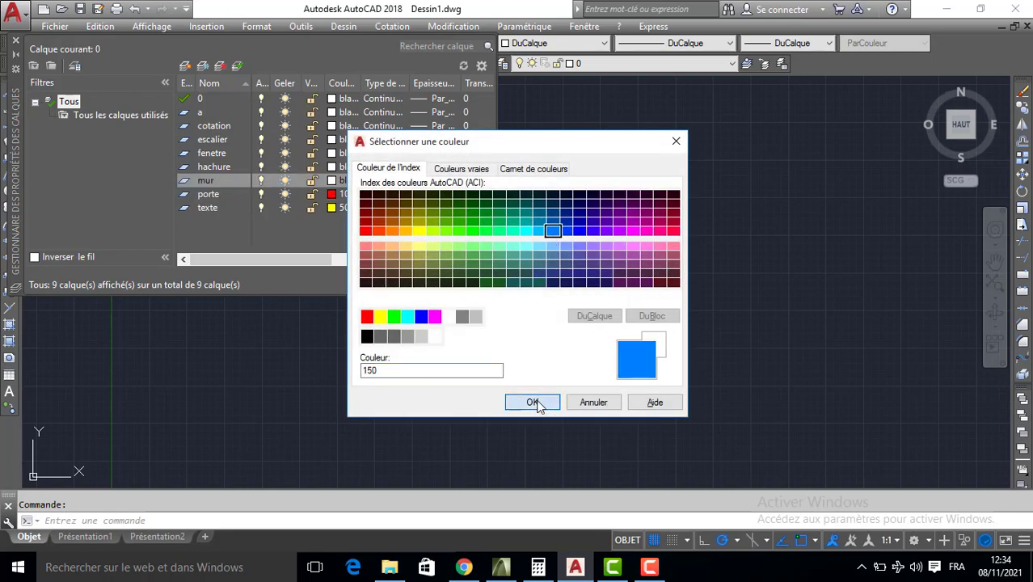
{"action": "left_click", "coordinate": [532, 403]}
{"action": "left_click", "coordinate": [332, 168]}
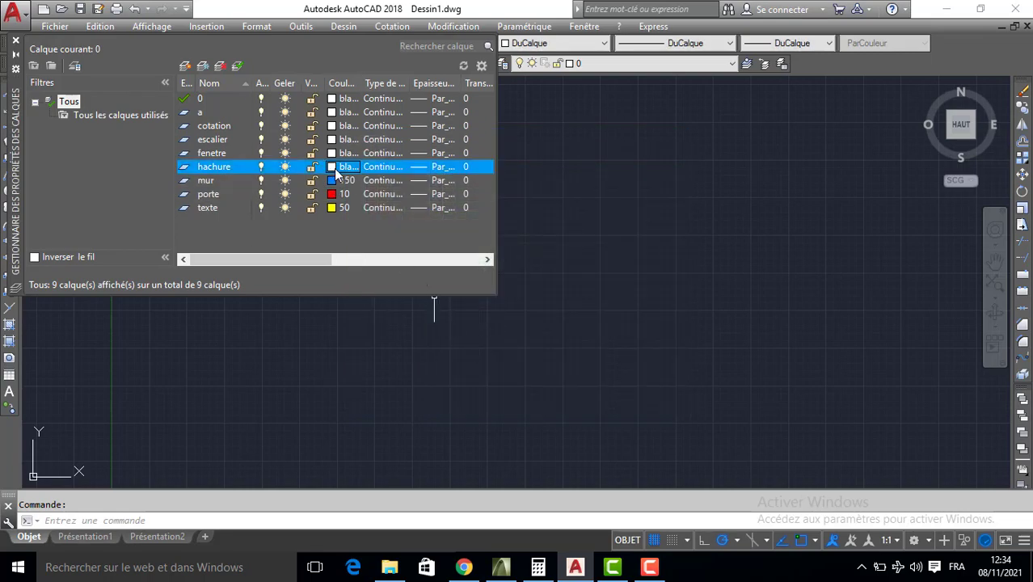
{"action": "left_click", "coordinate": [472, 232]}
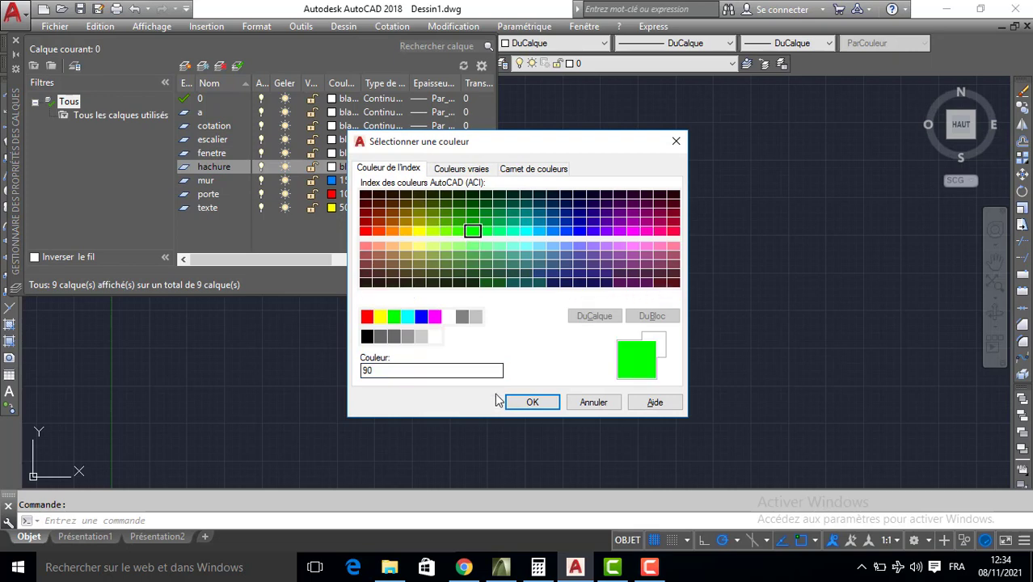
{"action": "left_click", "coordinate": [530, 403]}
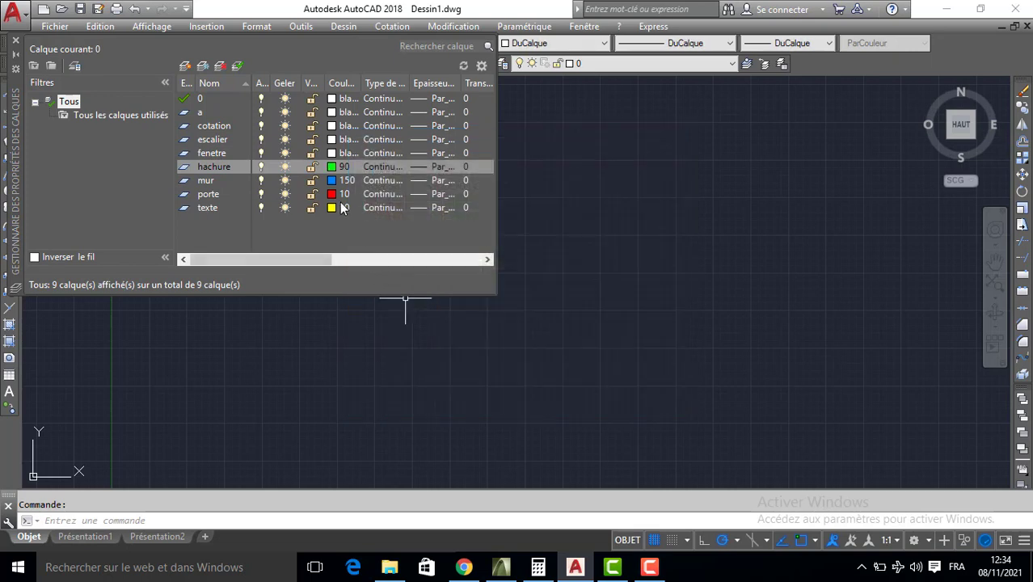
Set the fenetre layer's colour to magenta (index 220) and the escalier layer's colour to light yellow-green (index 61)
{"action": "left_click", "coordinate": [333, 153]}
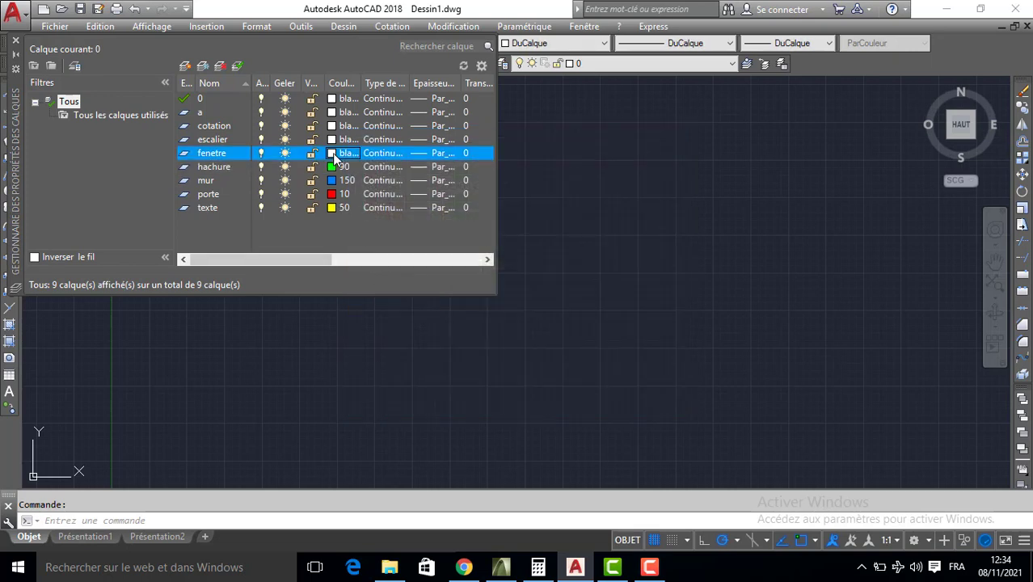
{"action": "left_click", "coordinate": [647, 232]}
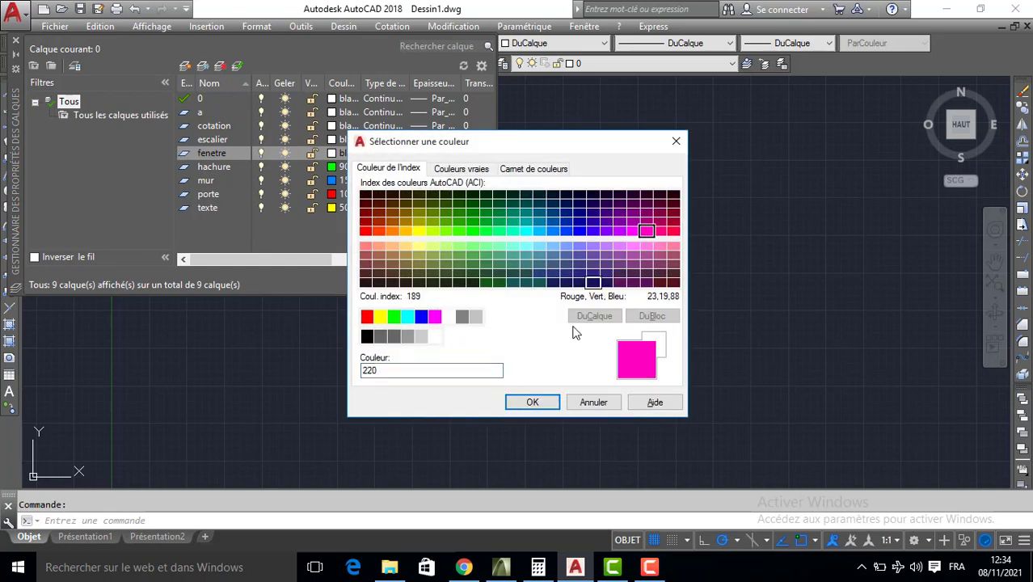
{"action": "left_click", "coordinate": [533, 402]}
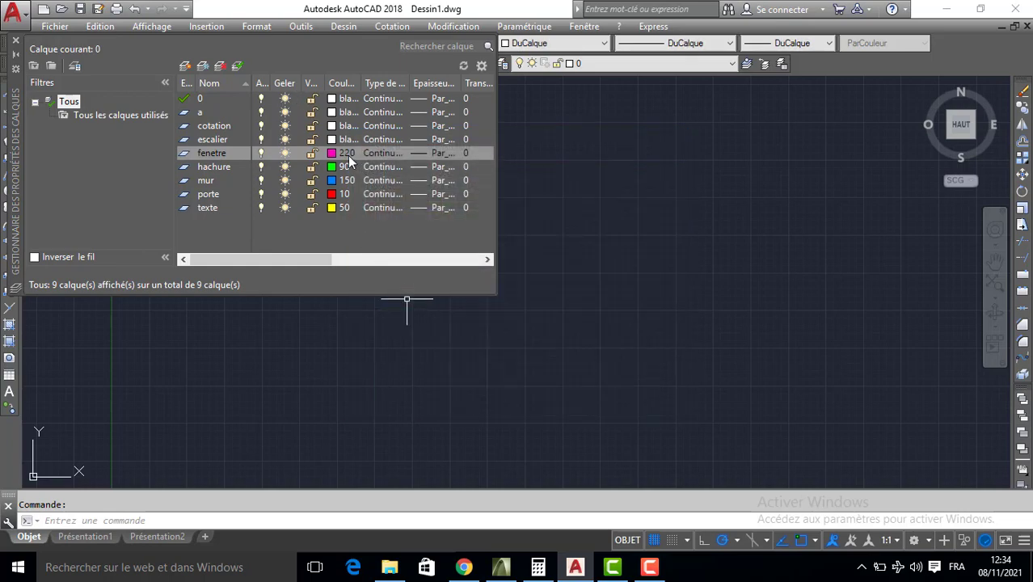
{"action": "left_click", "coordinate": [332, 141]}
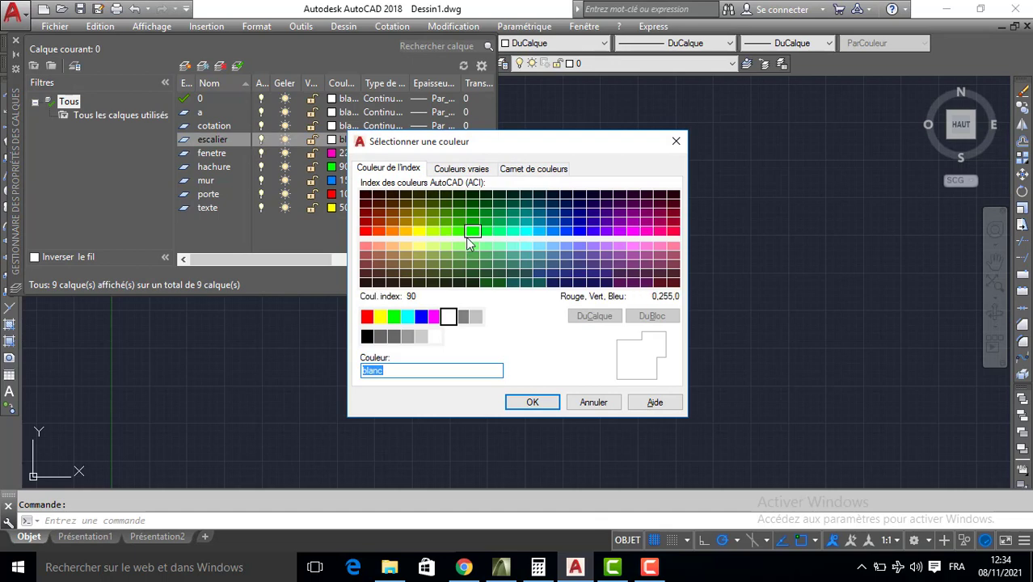
{"action": "left_click", "coordinate": [433, 245]}
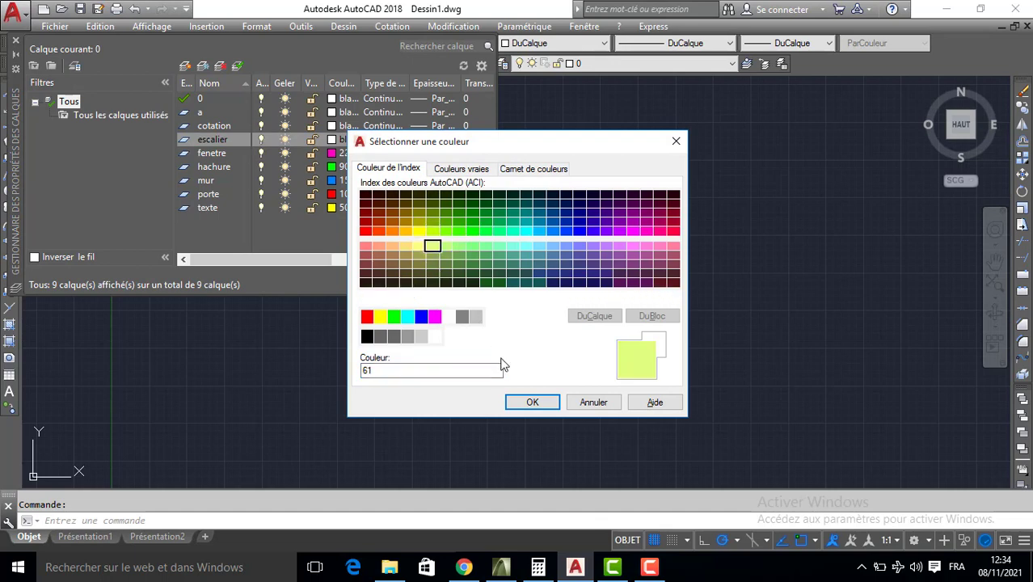
{"action": "left_click", "coordinate": [517, 405]}
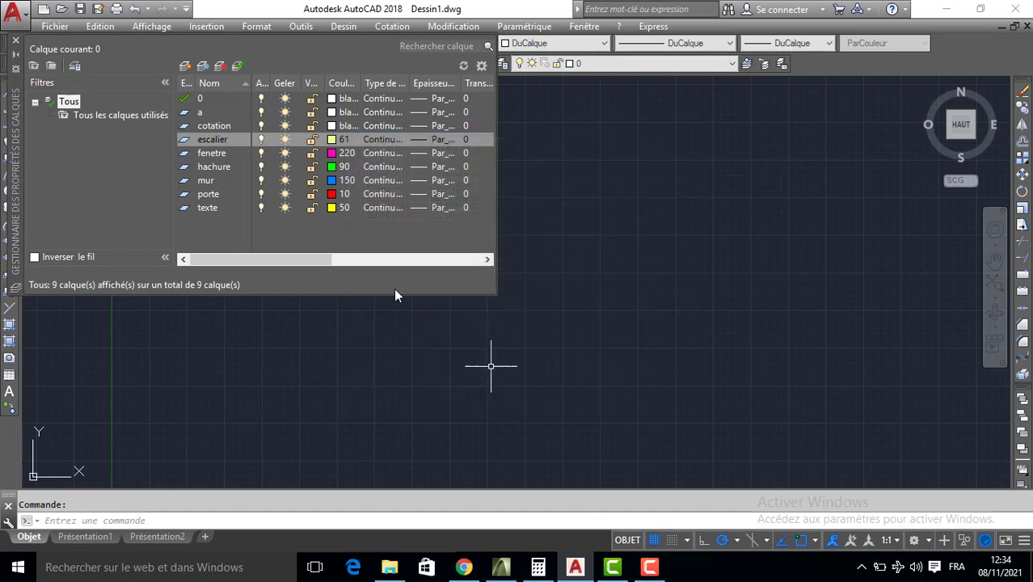
Colour the cotation layer salmon (index 21) and layer a light pink (index 211), and close the layer manager
{"action": "left_click", "coordinate": [331, 126]}
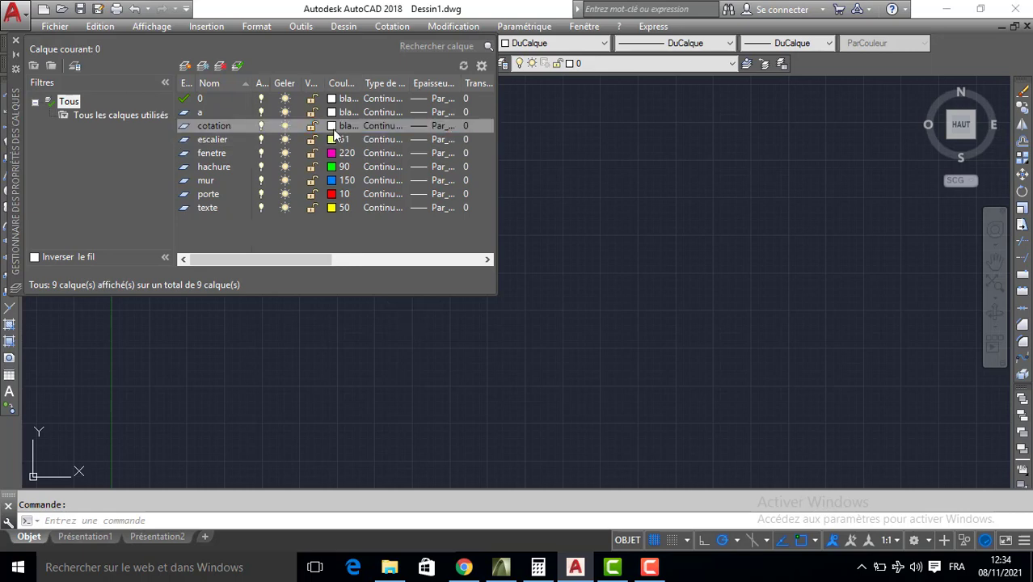
{"action": "left_click", "coordinate": [376, 244]}
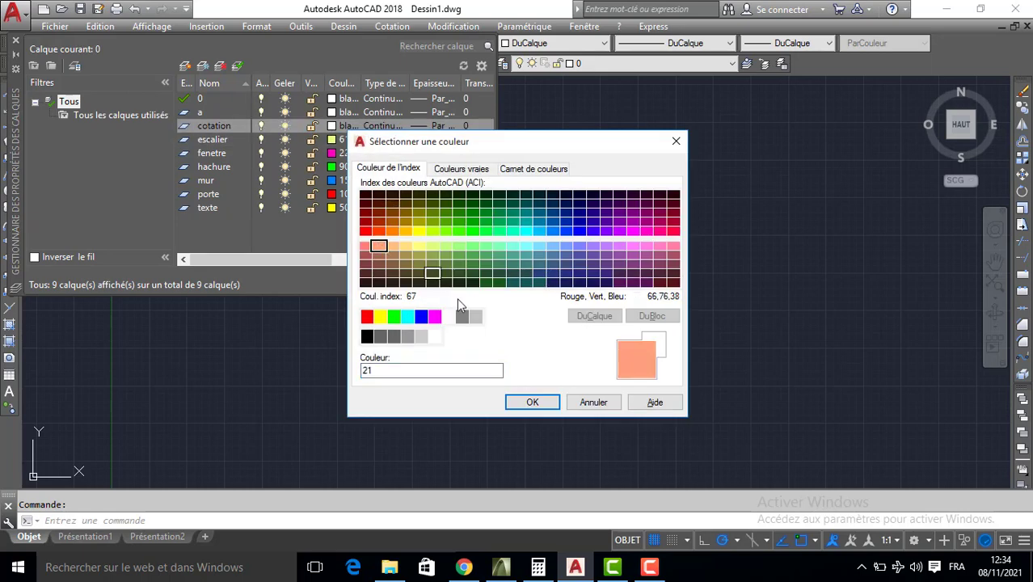
{"action": "left_click", "coordinate": [533, 402]}
{"action": "left_click", "coordinate": [333, 112]}
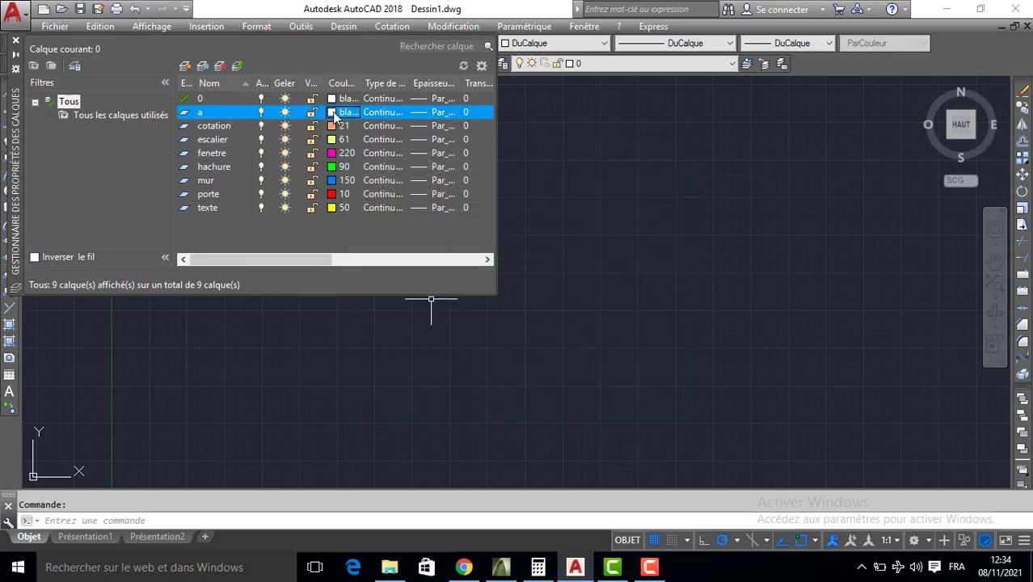
{"action": "left_click", "coordinate": [635, 245]}
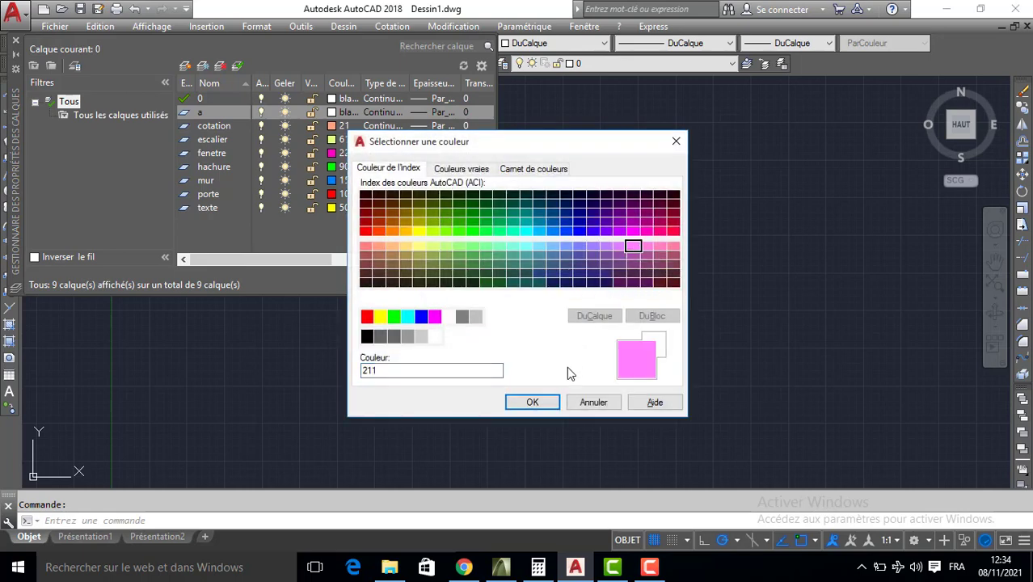
{"action": "left_click", "coordinate": [533, 402]}
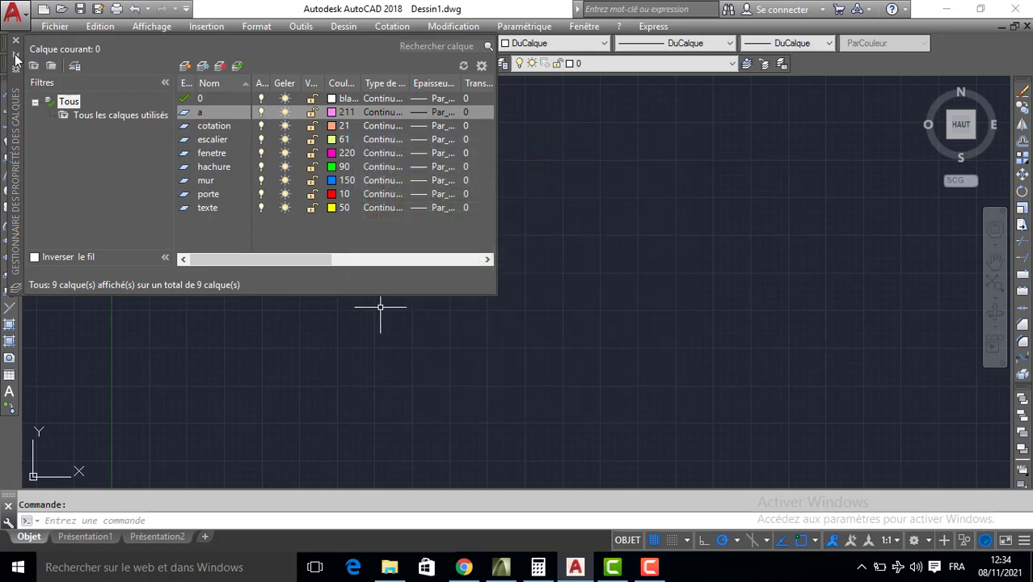
{"action": "left_click", "coordinate": [15, 42]}
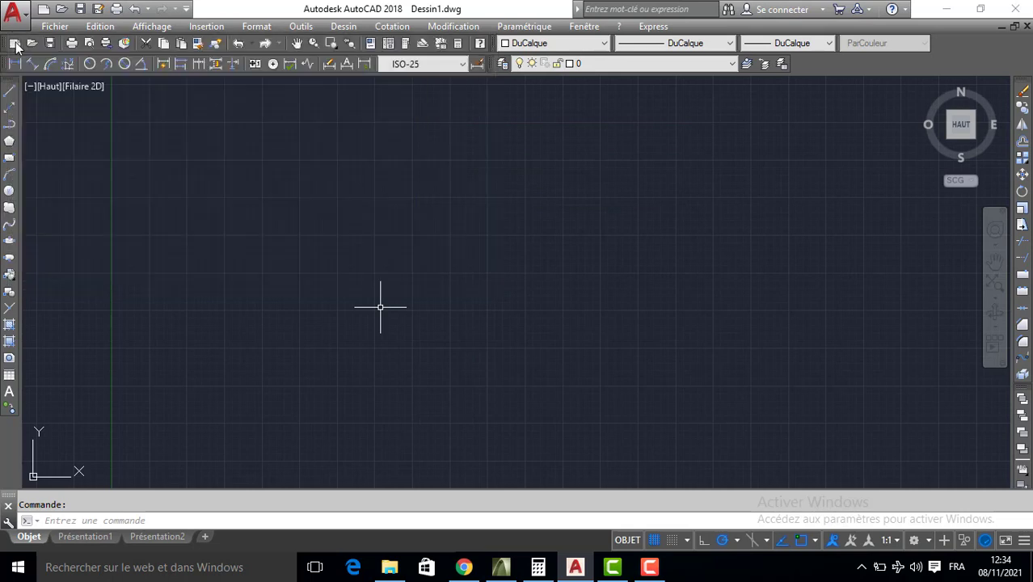
Make mur the current layer and turn off the grid display
{"action": "left_click", "coordinate": [583, 64]}
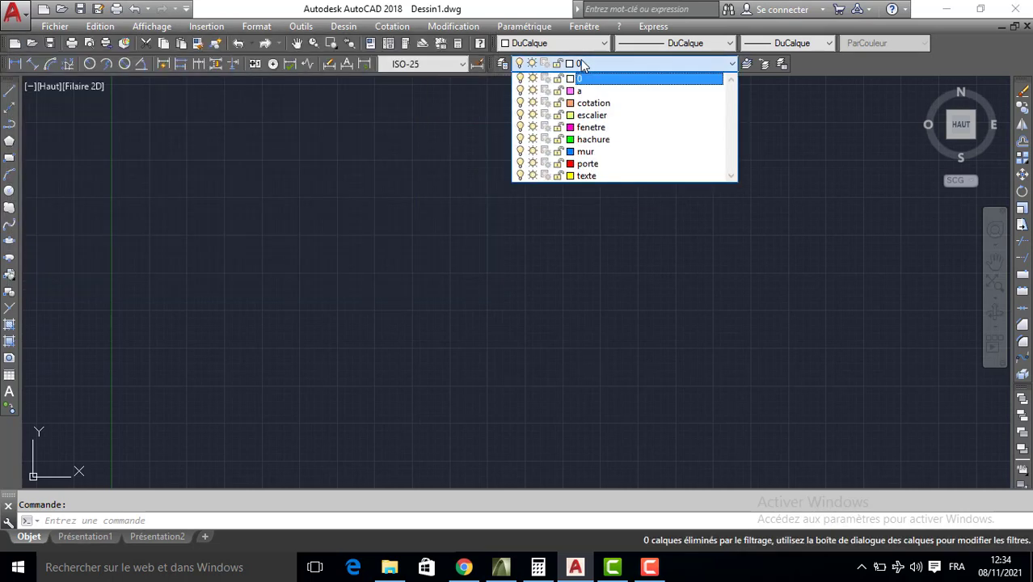
{"action": "left_click", "coordinate": [599, 152]}
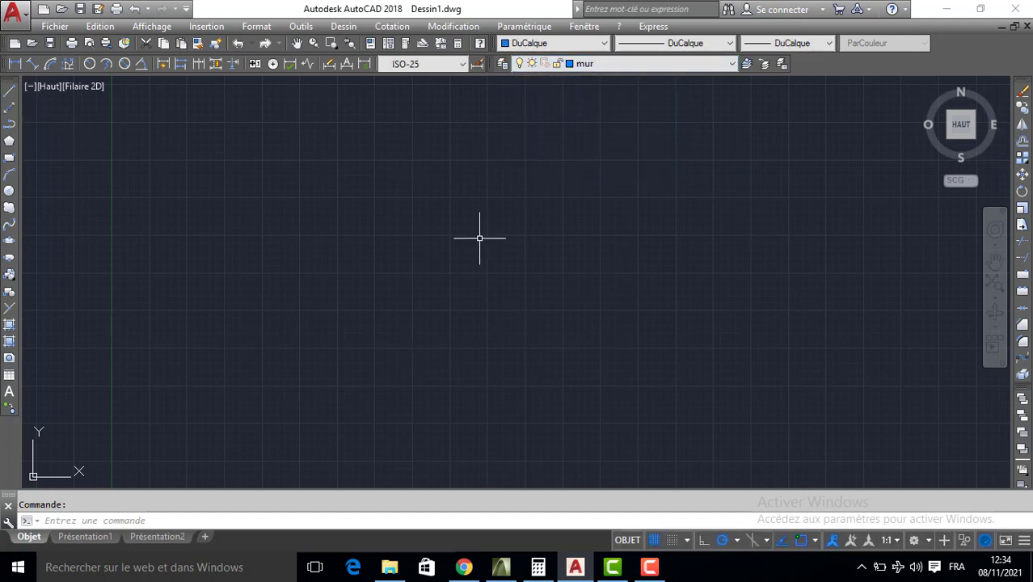
{"action": "scroll", "coordinate": [557, 323], "scroll_direction": "up", "scroll_amount": 2}
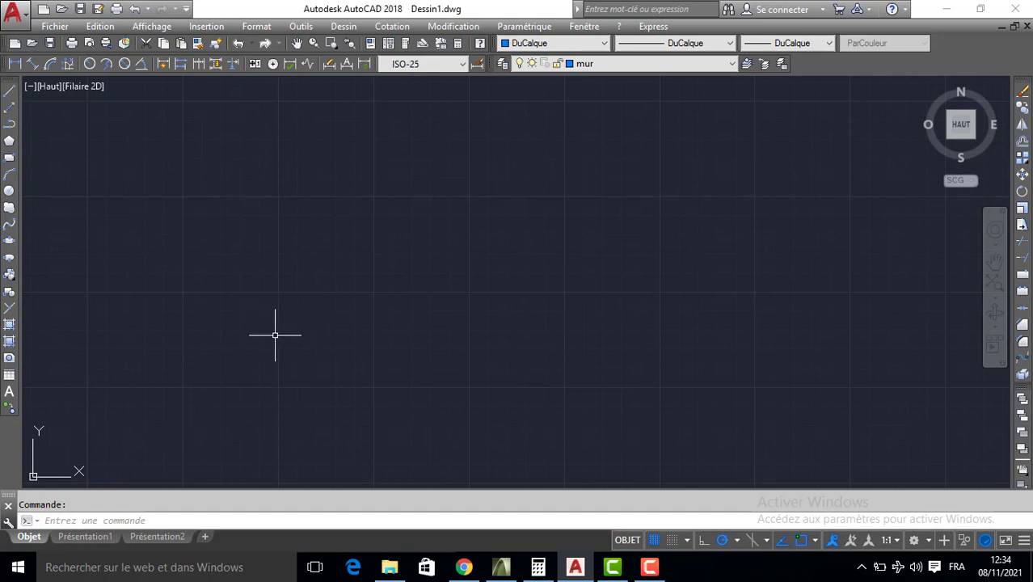
{"action": "key", "text": "F7"}
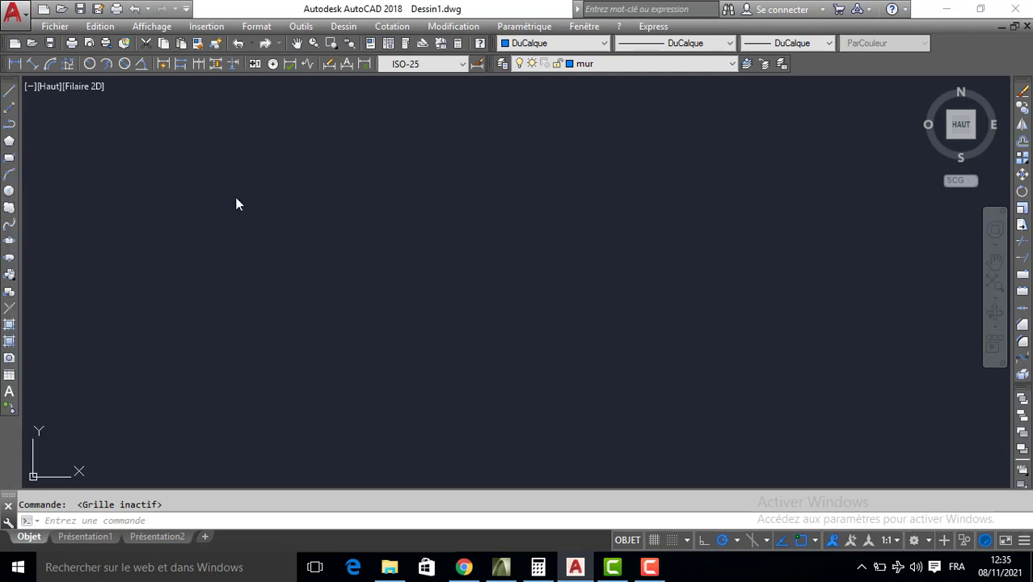
Draw a rectangle 1050 wide and 1100 high as the outer wall outline
{"action": "key", "text": "Return"}
{"action": "left_click", "coordinate": [372, 346]}
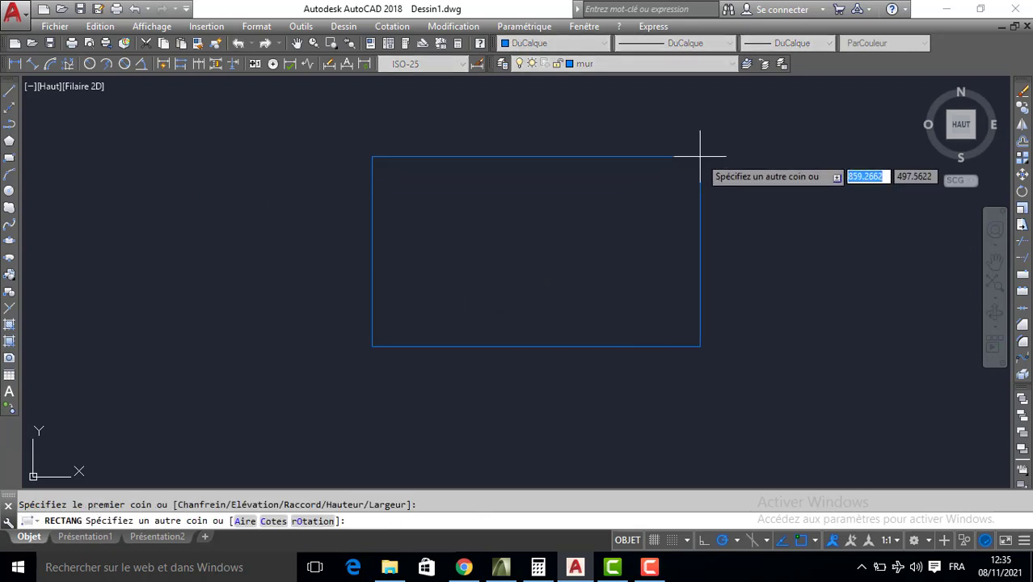
{"action": "type", "text": "1050"}
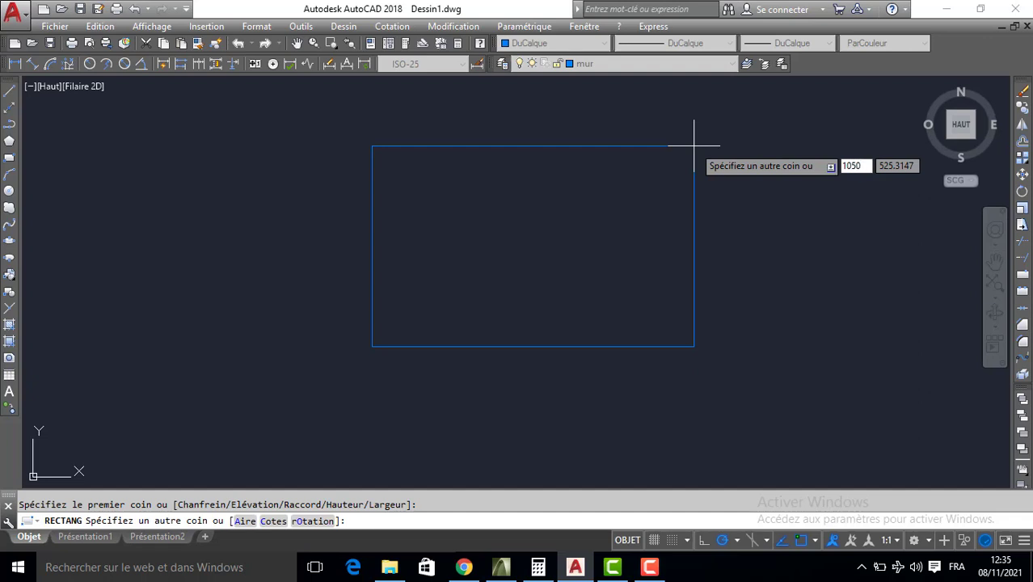
{"action": "key", "text": "Tab"}
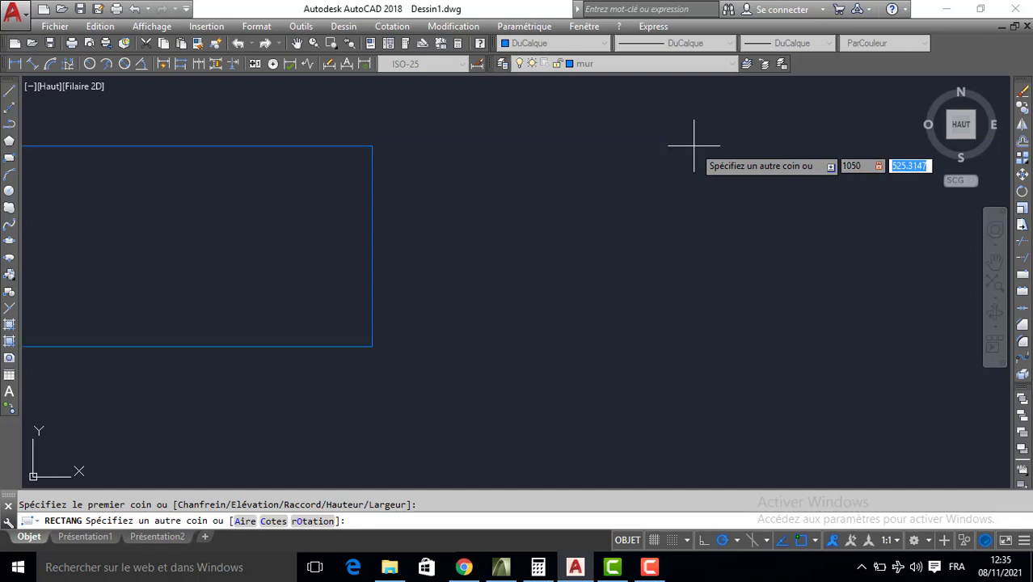
{"action": "type", "text": "1100"}
{"action": "key", "text": "Return"}
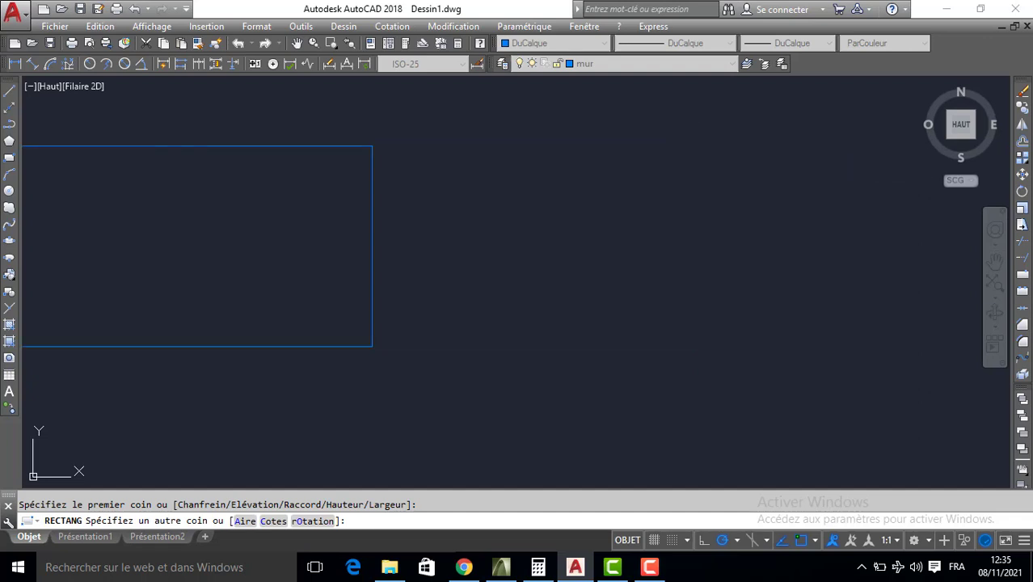
{"action": "scroll", "coordinate": [650, 178], "scroll_direction": "down", "scroll_amount": 4}
{"action": "middle_click_drag", "start_coordinate": [648, 179], "coordinate": [548, 304]}
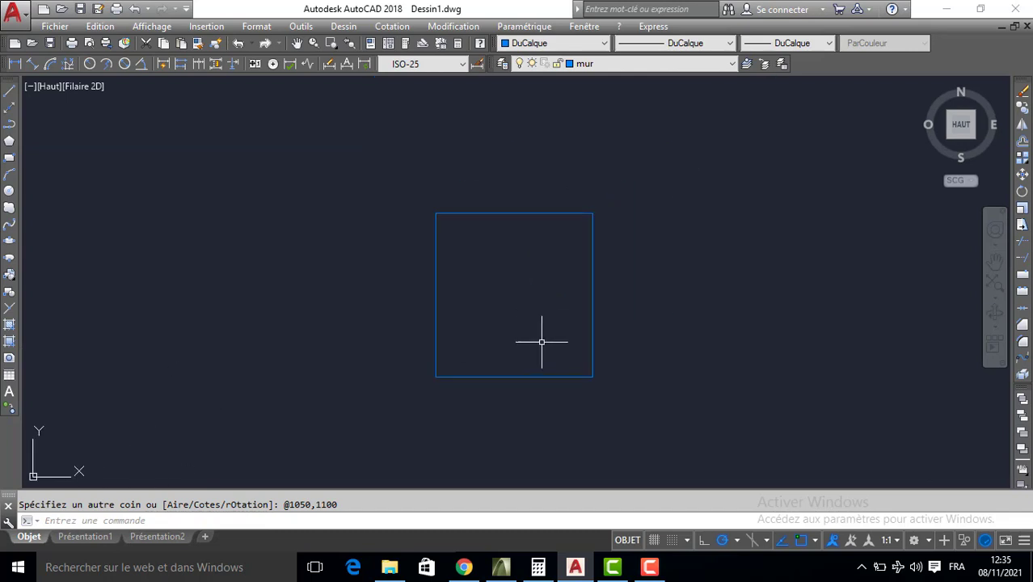
Offset the rectangle inward by 30 to form the outer wall thickness
{"action": "scroll", "coordinate": [540, 342], "scroll_direction": "up", "scroll_amount": 2}
{"action": "middle_click_drag", "start_coordinate": [634, 306], "coordinate": [606, 326]}
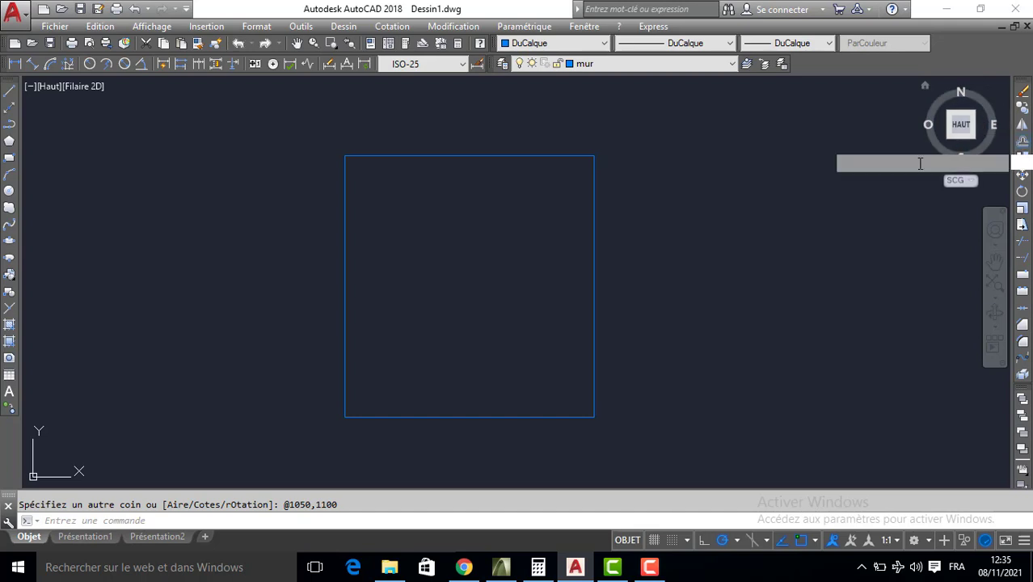
{"action": "left_click", "coordinate": [1023, 144]}
{"action": "type", "text": "30"}
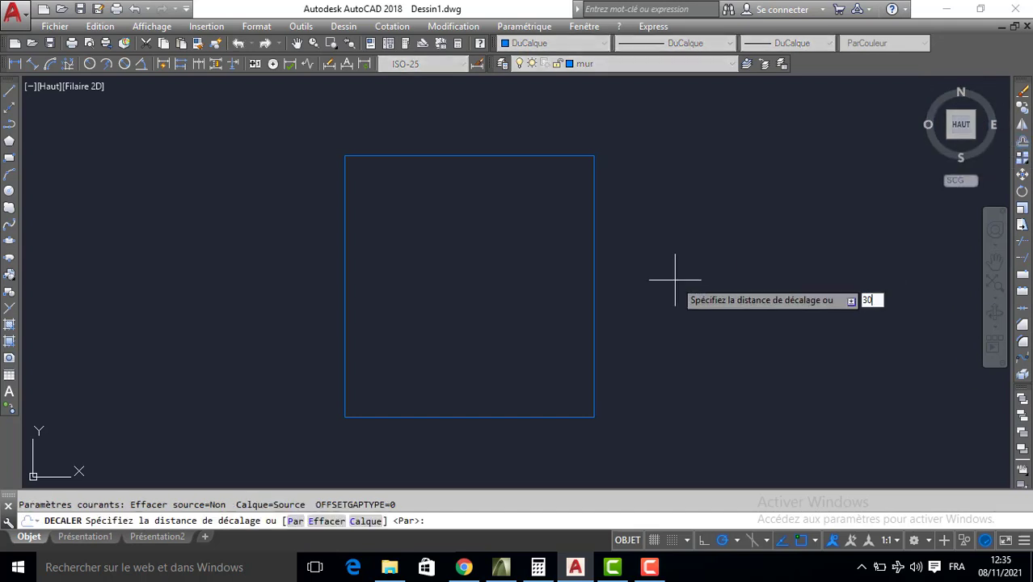
{"action": "key", "text": "Return"}
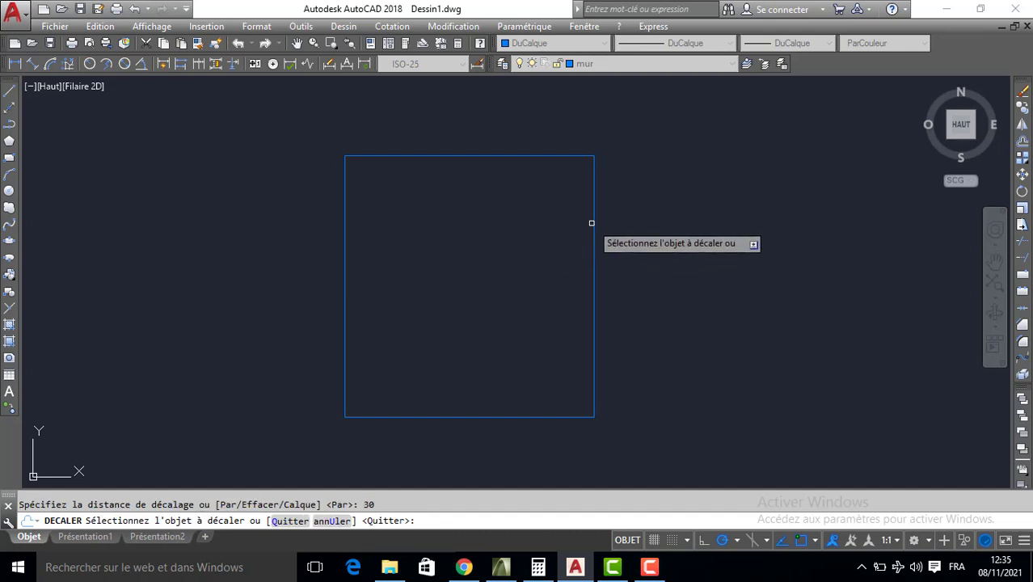
{"action": "left_click", "coordinate": [595, 236]}
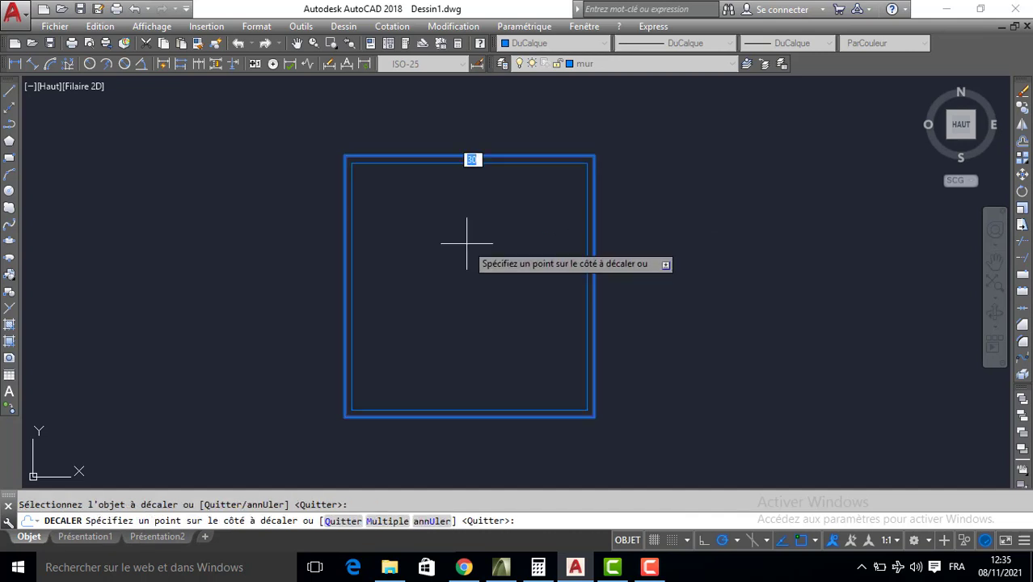
{"action": "left_click", "coordinate": [454, 243]}
{"action": "key", "text": "Return"}
Explode the inner rectangle into separate lines
{"action": "scroll", "coordinate": [450, 222], "scroll_direction": "up", "scroll_amount": 3}
{"action": "scroll", "coordinate": [450, 222], "scroll_direction": "down", "scroll_amount": 4}
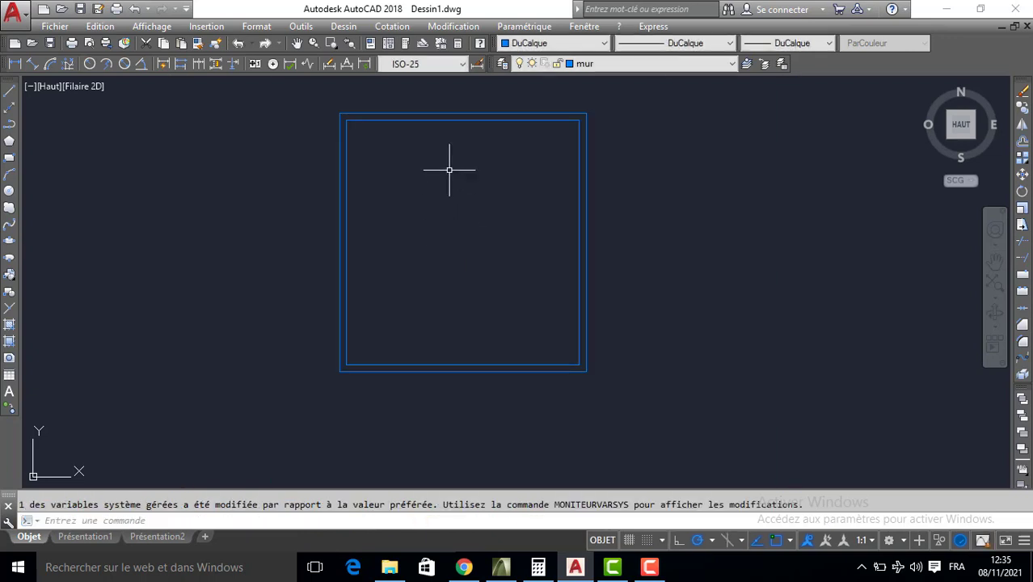
{"action": "left_click", "coordinate": [442, 120]}
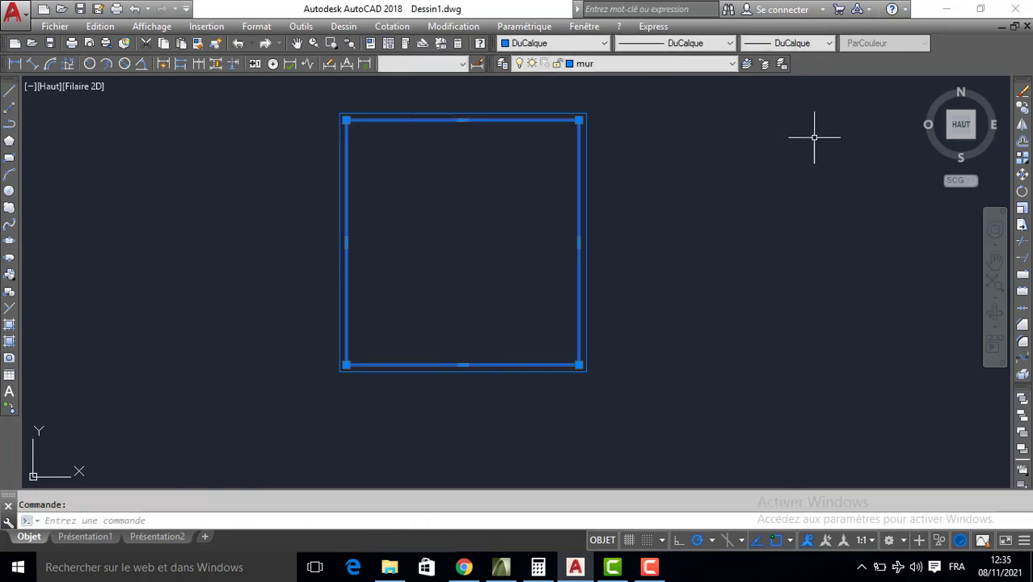
{"action": "left_click", "coordinate": [1023, 379]}
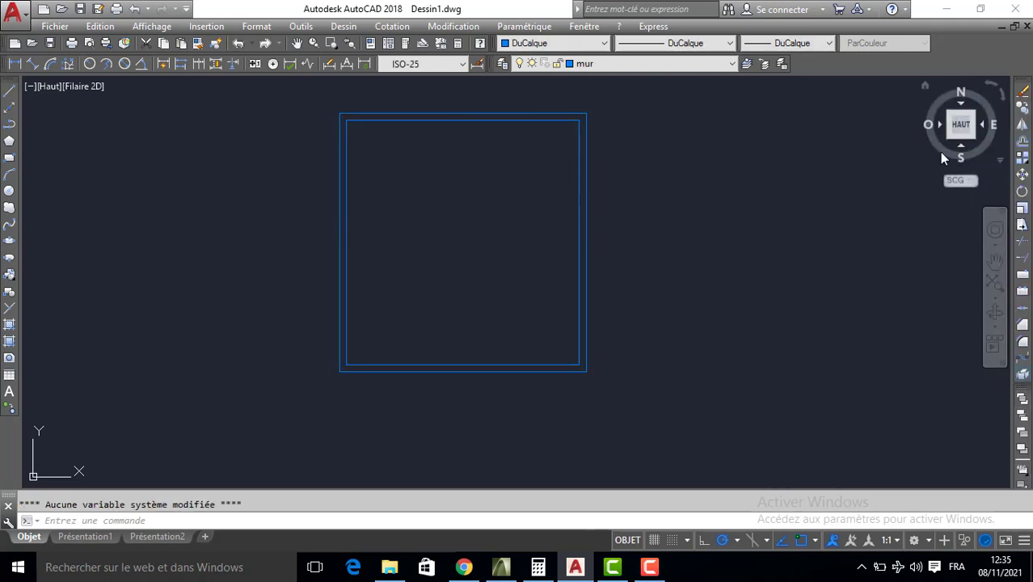
Offset the upper edge of the inner outline 250 downward into the building
{"action": "left_click", "coordinate": [1023, 143]}
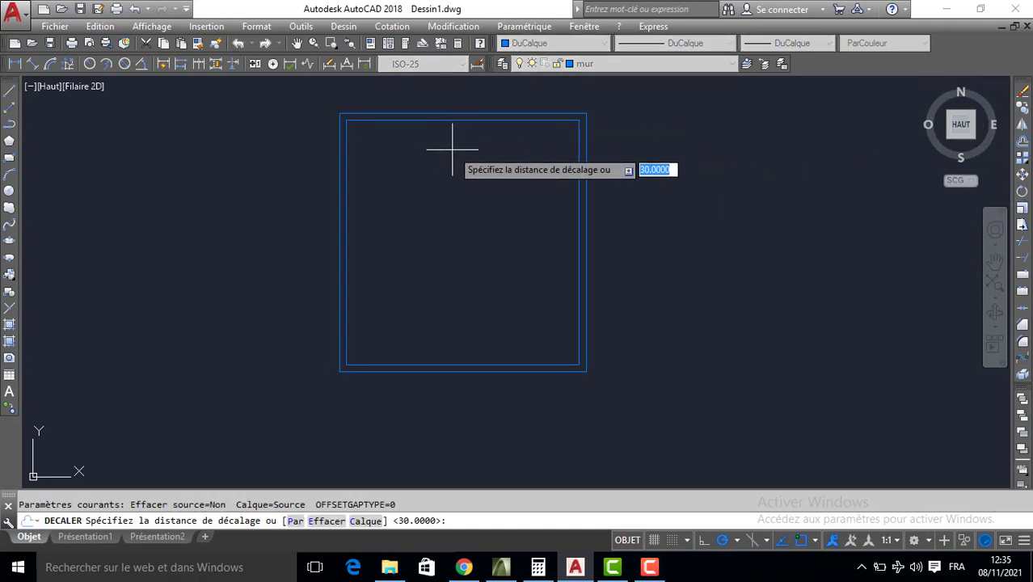
{"action": "scroll", "coordinate": [452, 148], "scroll_direction": "up", "scroll_amount": 2}
{"action": "type", "text": "250"}
{"action": "key", "text": "Return"}
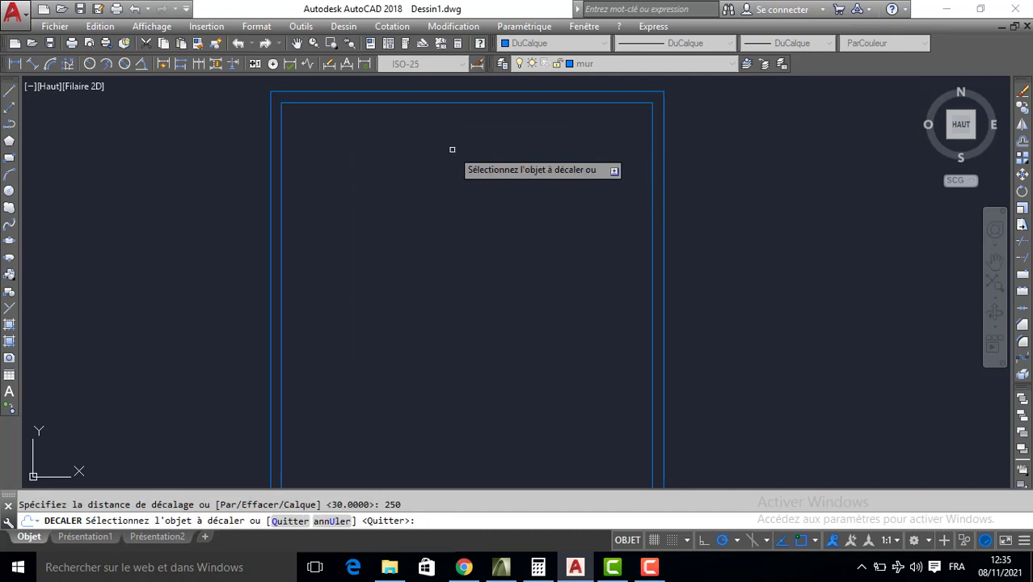
{"action": "left_click", "coordinate": [449, 105]}
{"action": "left_click", "coordinate": [455, 220]}
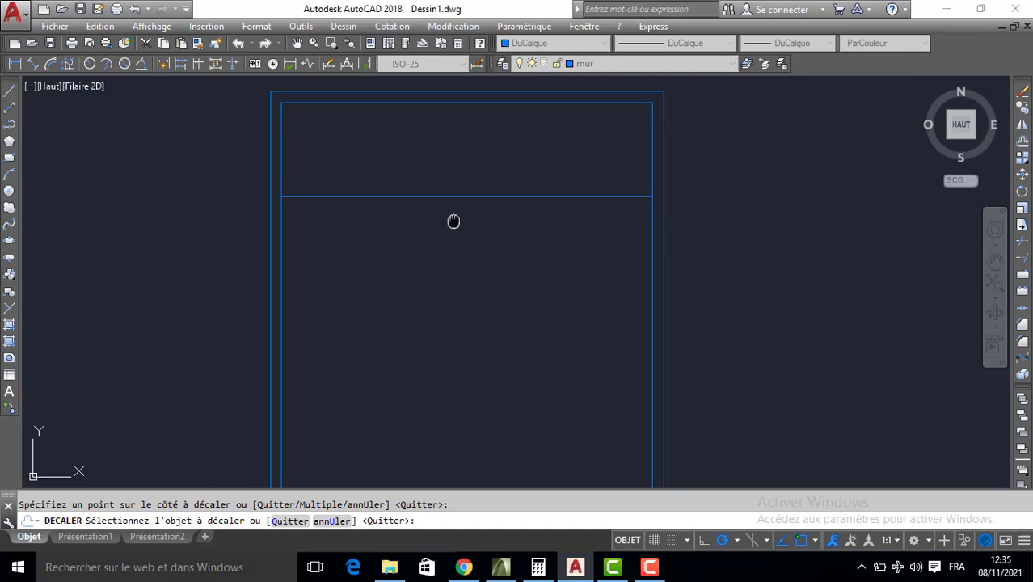
{"action": "key", "text": "Return"}
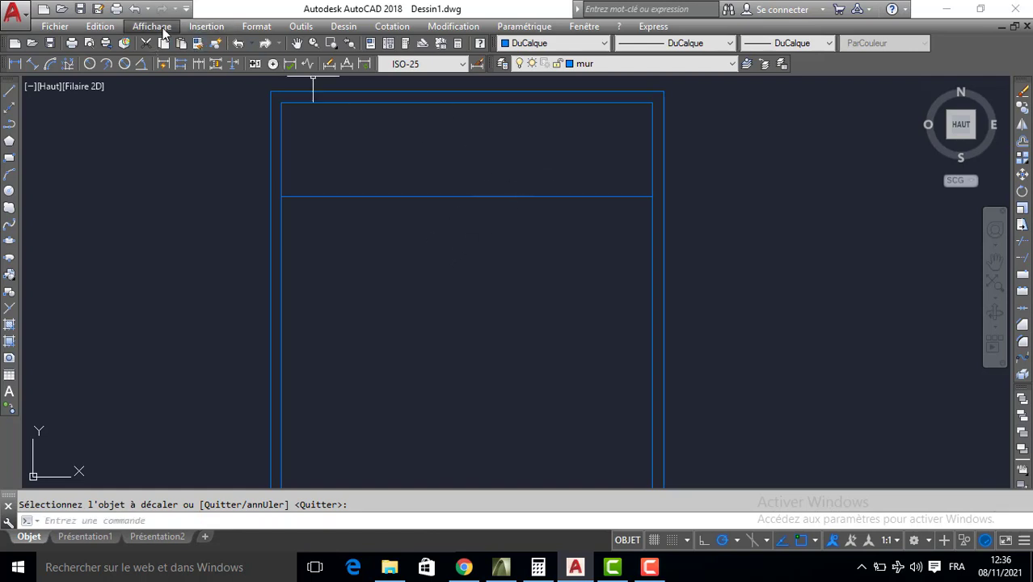
Start attaching a raster image reference and browse to the Les Données (E:) drive
{"action": "left_click", "coordinate": [207, 26]}
{"action": "left_click", "coordinate": [234, 145]}
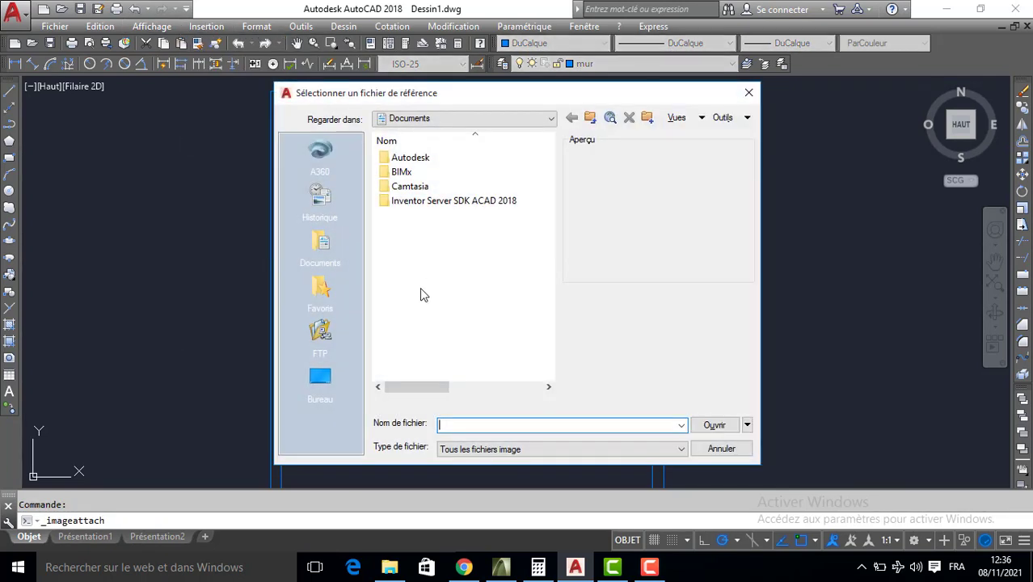
{"action": "left_click", "coordinate": [321, 378]}
{"action": "double_click", "coordinate": [399, 187]}
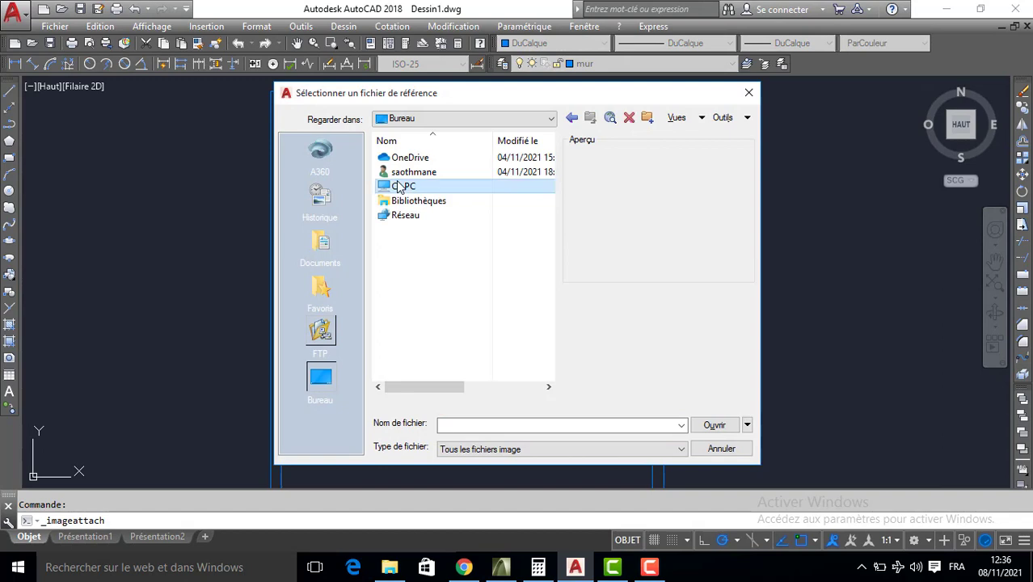
{"action": "double_click", "coordinate": [419, 314]}
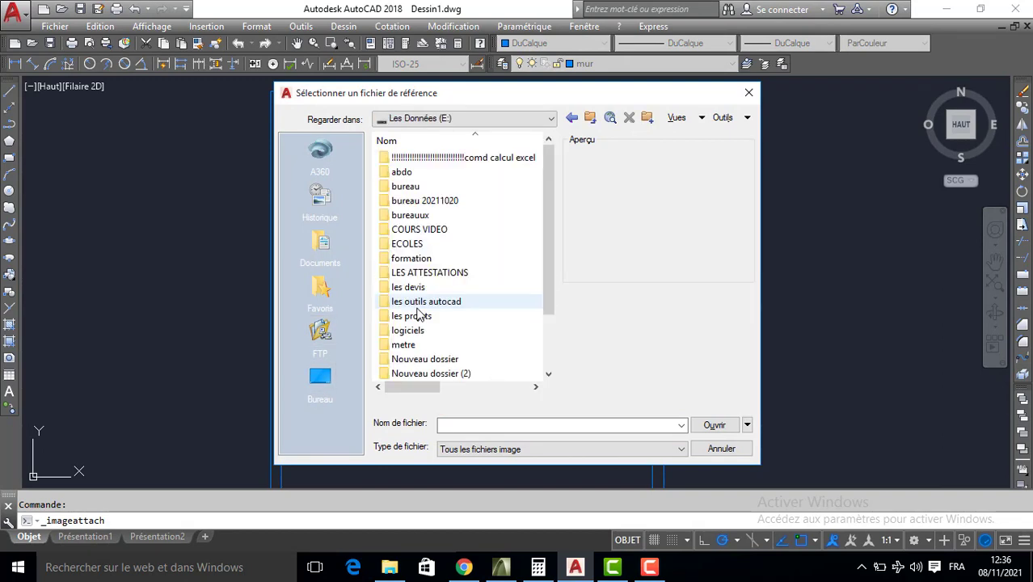
{"action": "left_click", "coordinate": [394, 189]}
{"action": "double_click", "coordinate": [394, 193]}
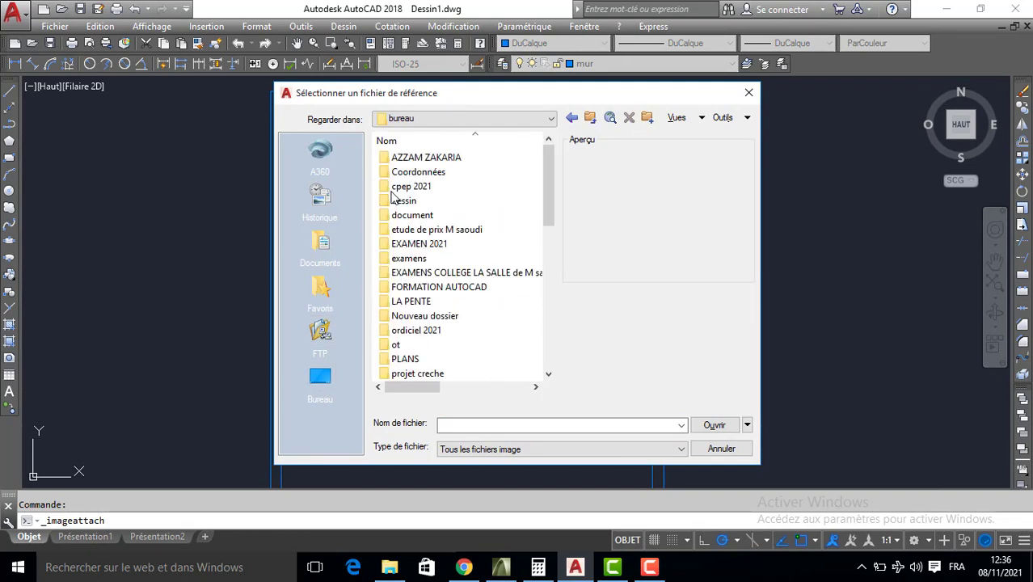
{"action": "key", "text": "BackSpace"}
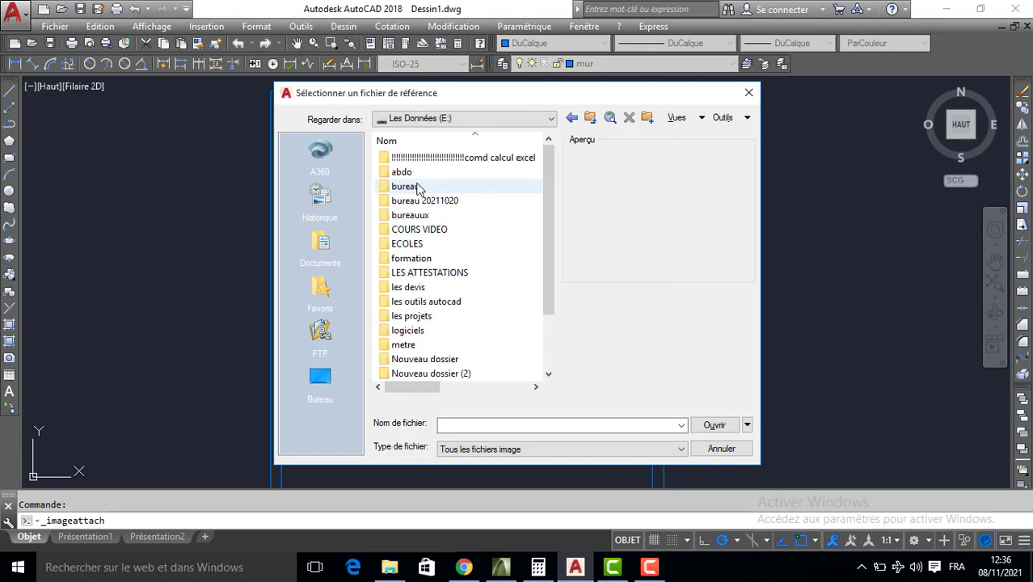
Open the 2EME ANNEE folder inside Nouveau dossier (2) for the image reference
{"action": "key", "text": "n"}
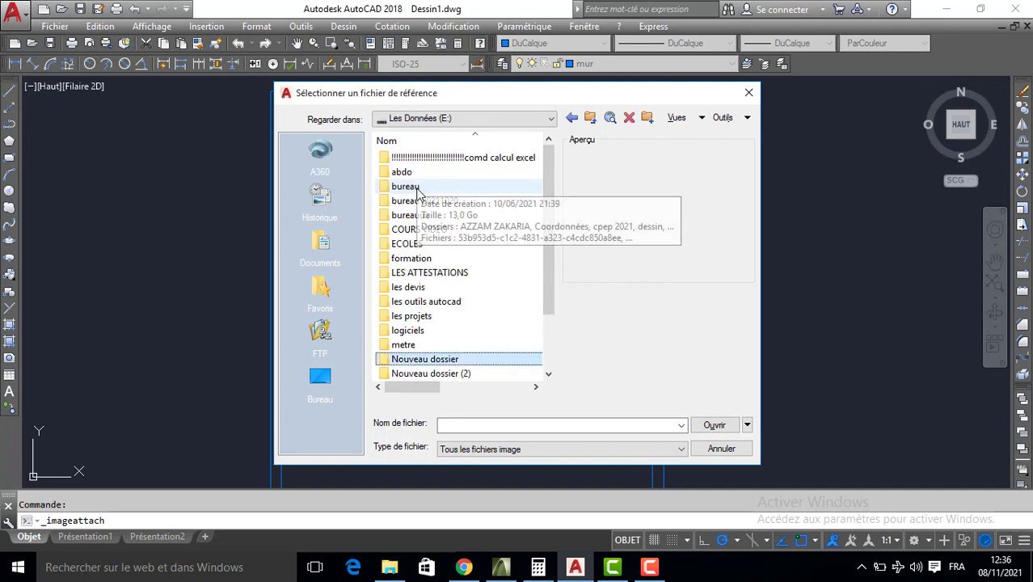
{"action": "double_click", "coordinate": [406, 374]}
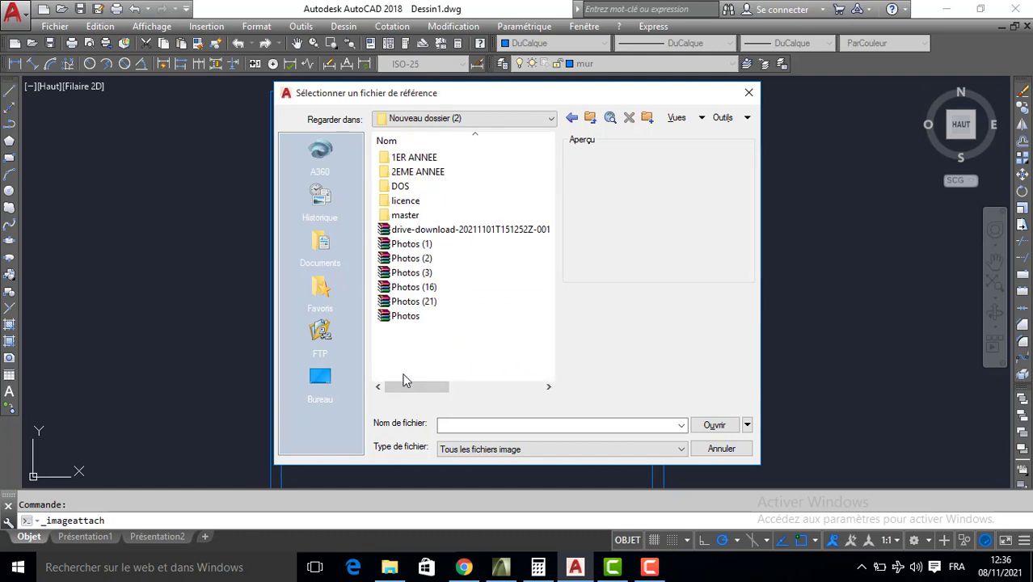
{"action": "left_click", "coordinate": [395, 174]}
{"action": "double_click", "coordinate": [396, 174]}
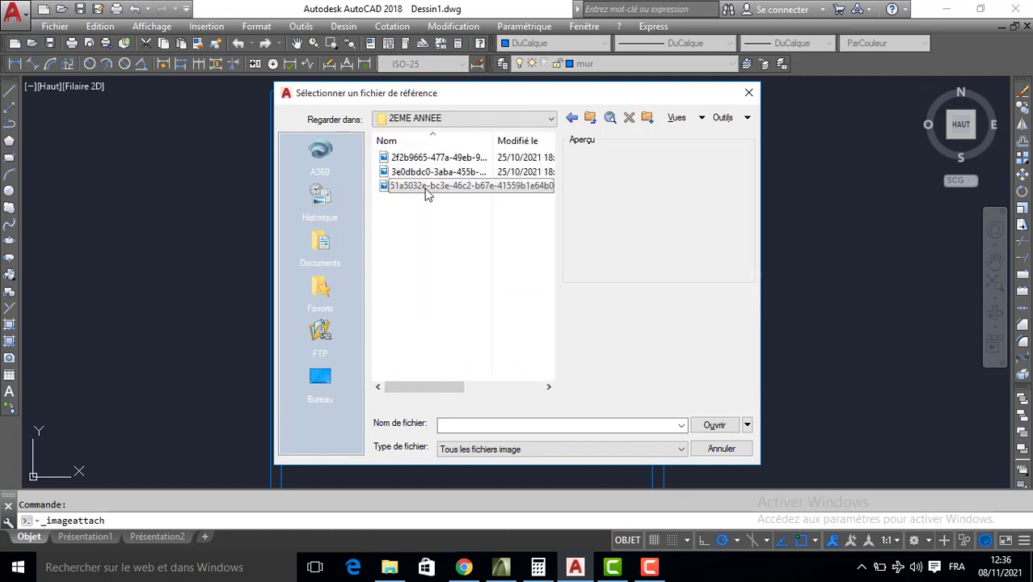
Attach the floor plan image 2f2b9665-477a-49eb-9ede-0d86318cf2d0 to the right of the wall outline, picking its insertion point and scale in the drawing
{"action": "left_click", "coordinate": [420, 157]}
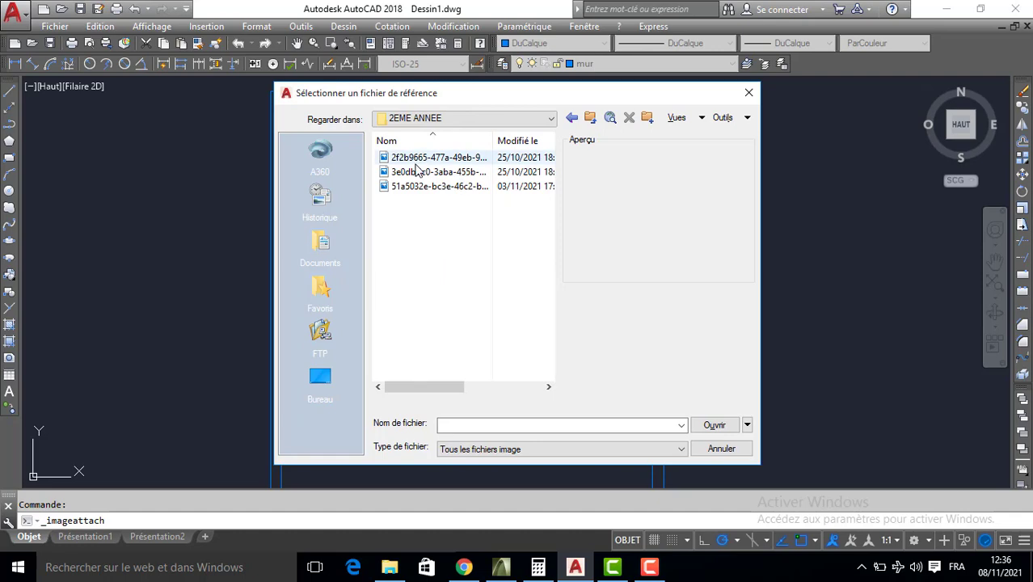
{"action": "left_click", "coordinate": [417, 171]}
{"action": "double_click", "coordinate": [417, 159]}
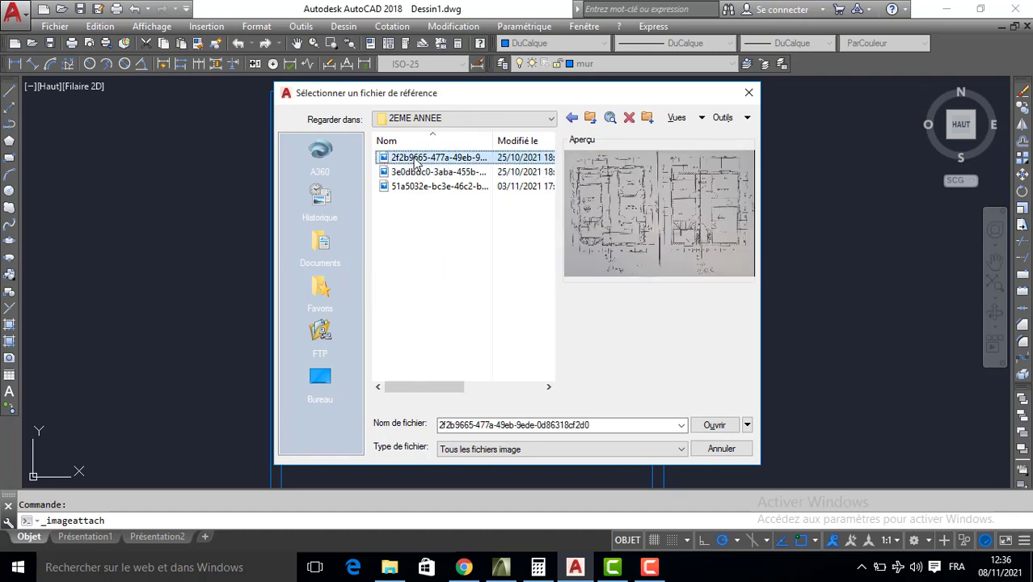
{"action": "left_click", "coordinate": [530, 394]}
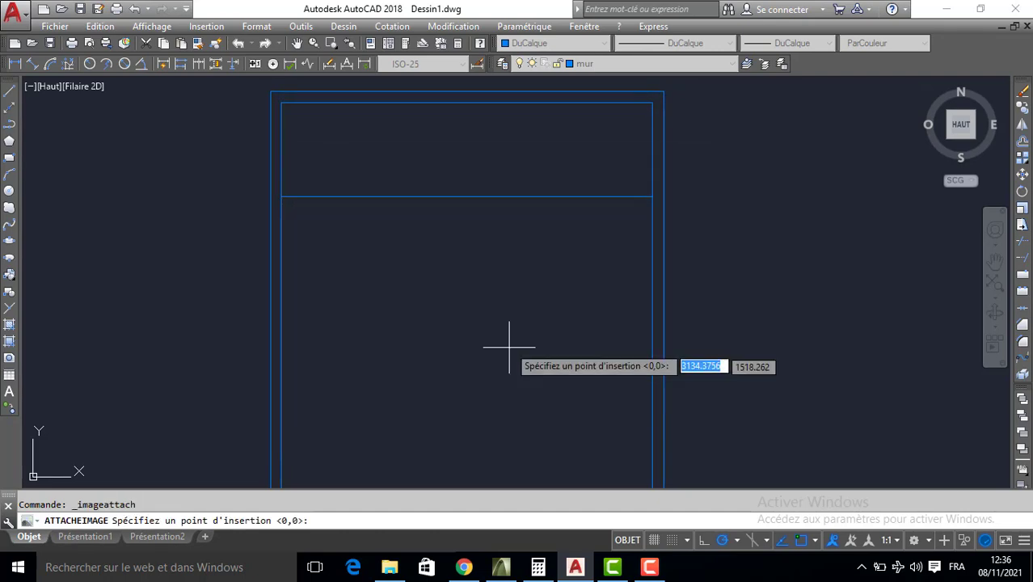
{"action": "scroll", "coordinate": [570, 316], "scroll_direction": "down", "scroll_amount": 5}
{"action": "middle_click_drag", "start_coordinate": [625, 288], "coordinate": [503, 292]}
{"action": "left_click", "coordinate": [539, 283]}
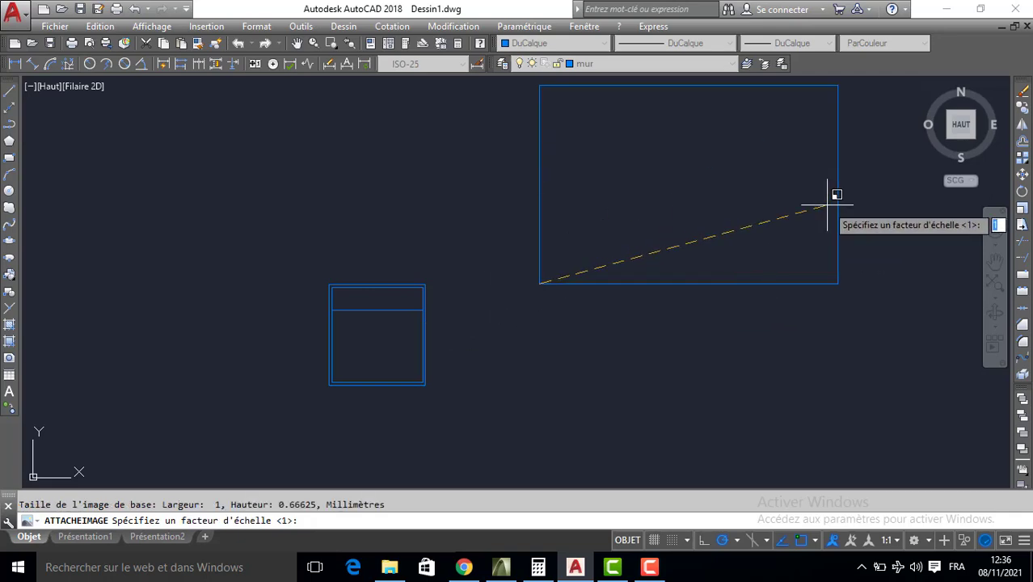
{"action": "left_click", "coordinate": [828, 203]}
Examine the RDC plan in the attached image for the wall dimensions around the S.D.B. and corridor between Cuisine and Chambre
{"action": "middle_click_drag", "start_coordinate": [799, 194], "coordinate": [740, 255]}
{"action": "middle_click_drag", "start_coordinate": [639, 103], "coordinate": [654, 217]}
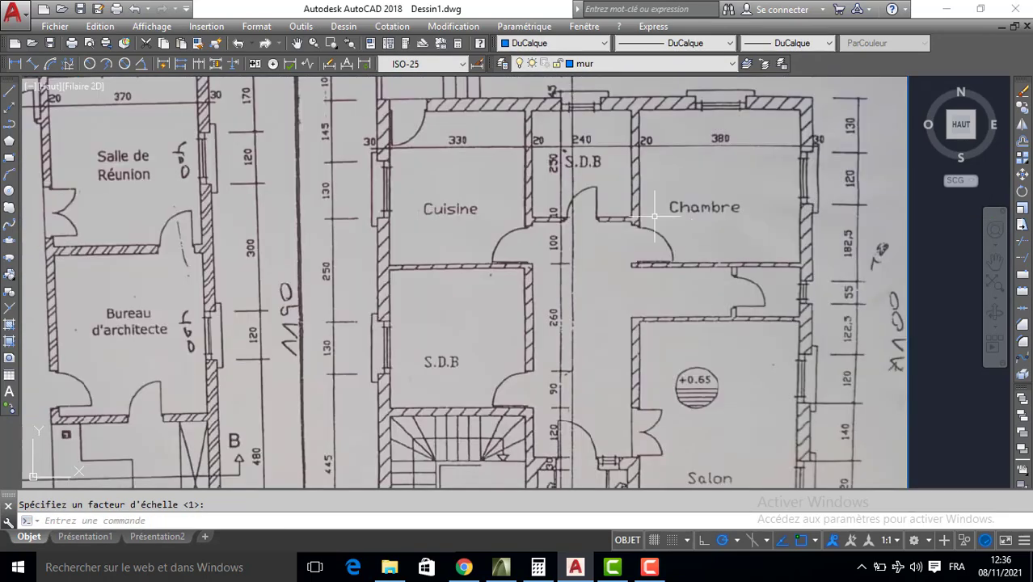
{"action": "middle_click_drag", "start_coordinate": [615, 168], "coordinate": [642, 214]}
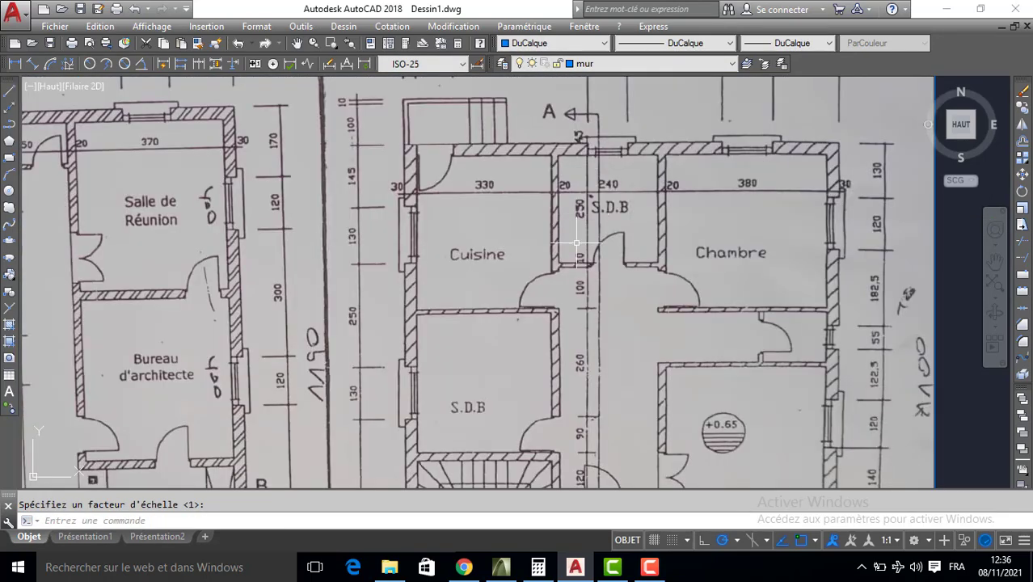
{"action": "scroll", "coordinate": [577, 242], "scroll_direction": "up", "scroll_amount": 2}
{"action": "scroll", "coordinate": [579, 216], "scroll_direction": "down", "scroll_amount": 10}
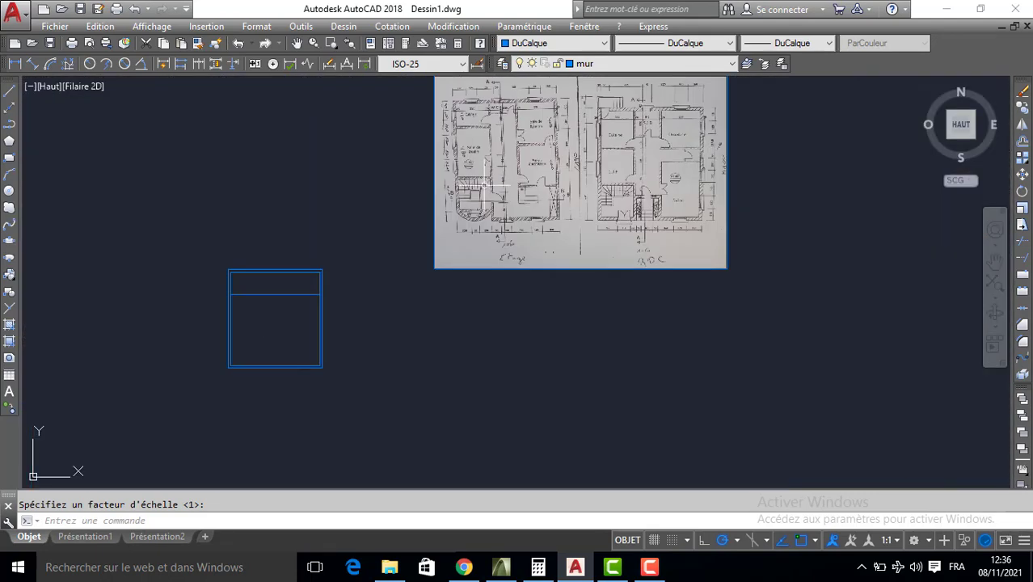
{"action": "middle_click_drag", "start_coordinate": [483, 184], "coordinate": [501, 192]}
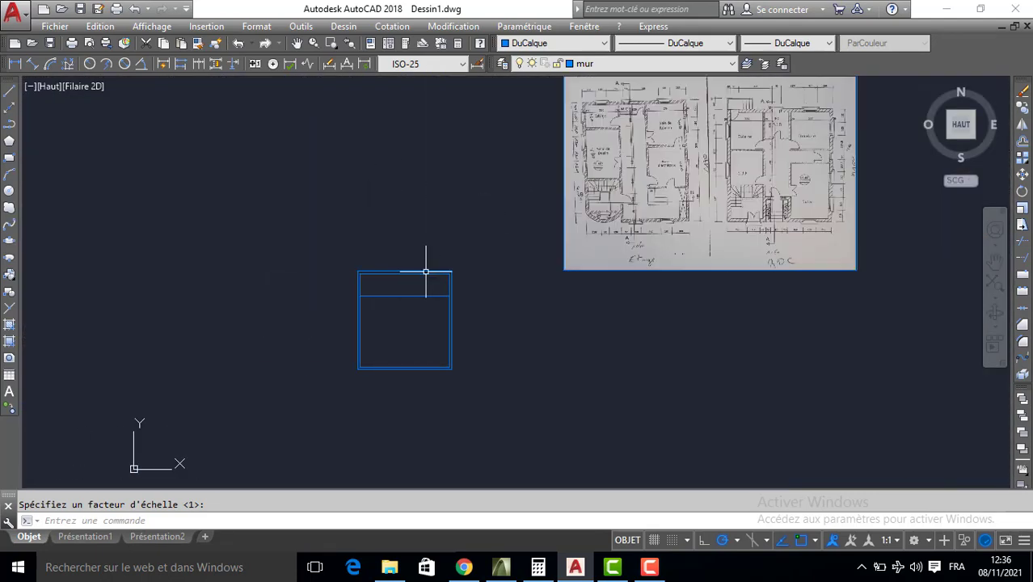
{"action": "scroll", "coordinate": [426, 272], "scroll_direction": "up", "scroll_amount": 2}
{"action": "middle_click_drag", "start_coordinate": [685, 162], "coordinate": [290, 329]}
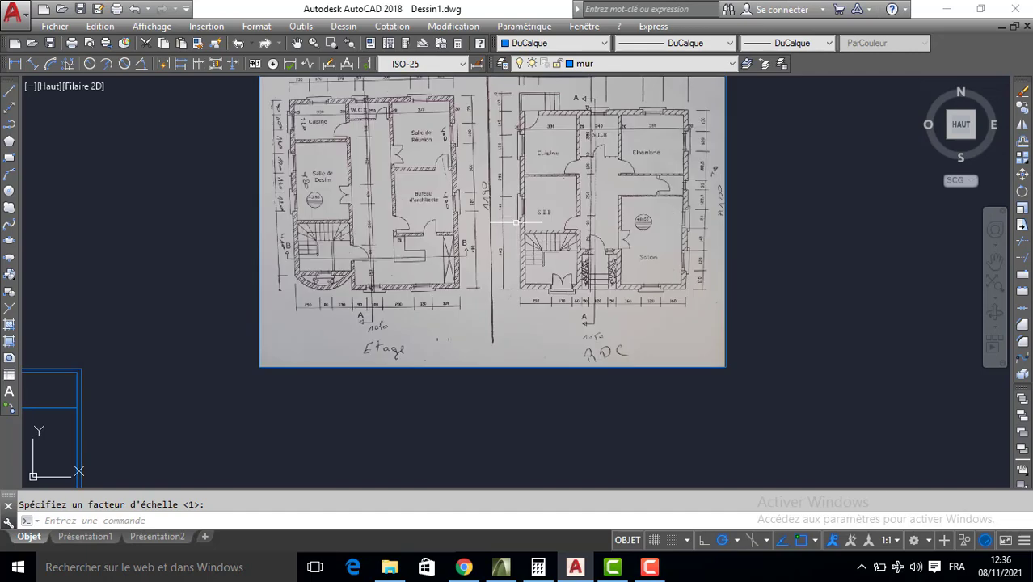
{"action": "scroll", "coordinate": [590, 156], "scroll_direction": "up", "scroll_amount": 8}
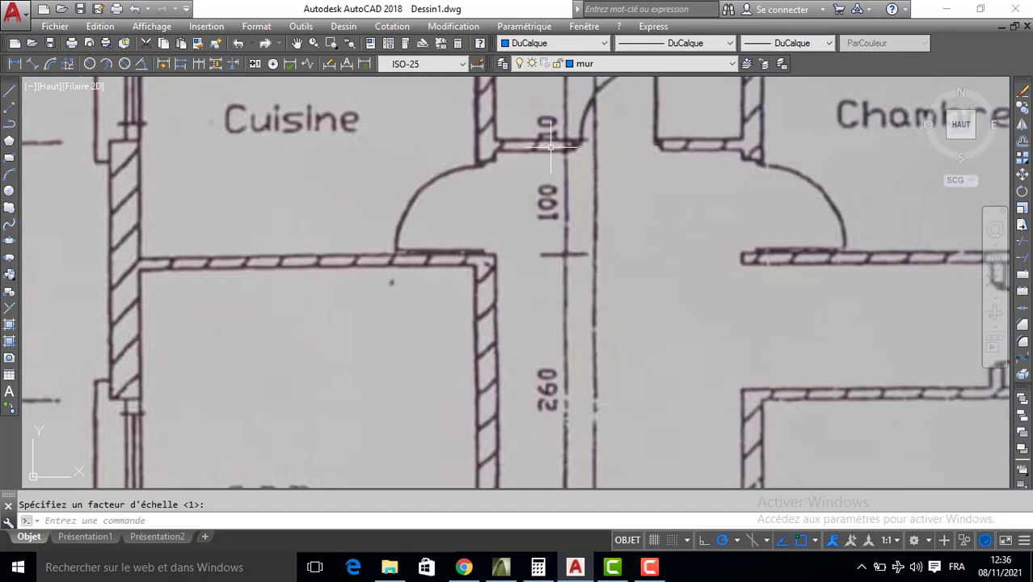
{"action": "middle_click_drag", "start_coordinate": [549, 149], "coordinate": [553, 181]}
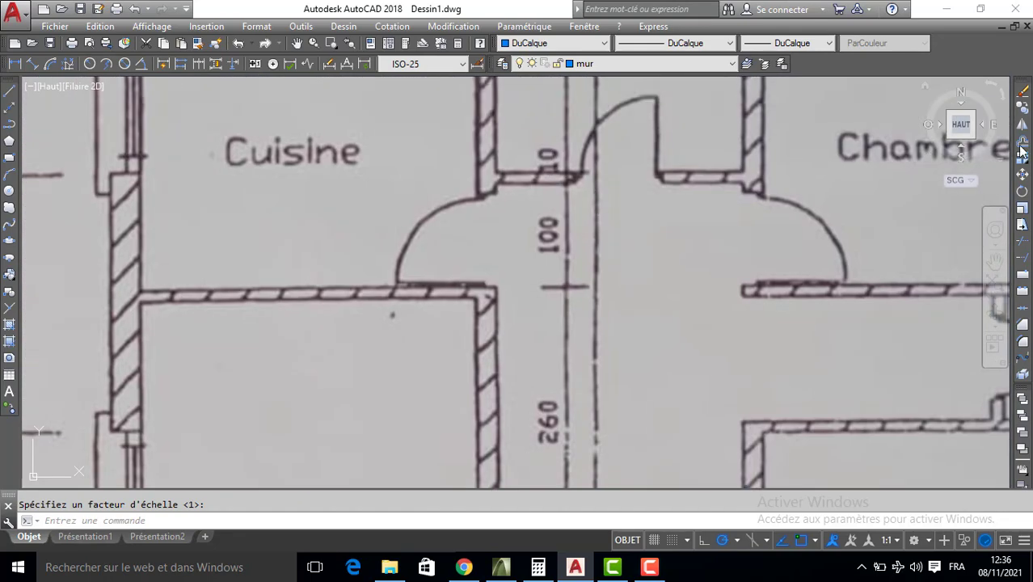
Offset the horizontal partition line inside the wall outline 10 downward to give the wall its thickness
{"action": "left_click", "coordinate": [1021, 151]}
{"action": "scroll", "coordinate": [780, 209], "scroll_direction": "down", "scroll_amount": 10}
{"action": "scroll", "coordinate": [542, 311], "scroll_direction": "up", "scroll_amount": 4}
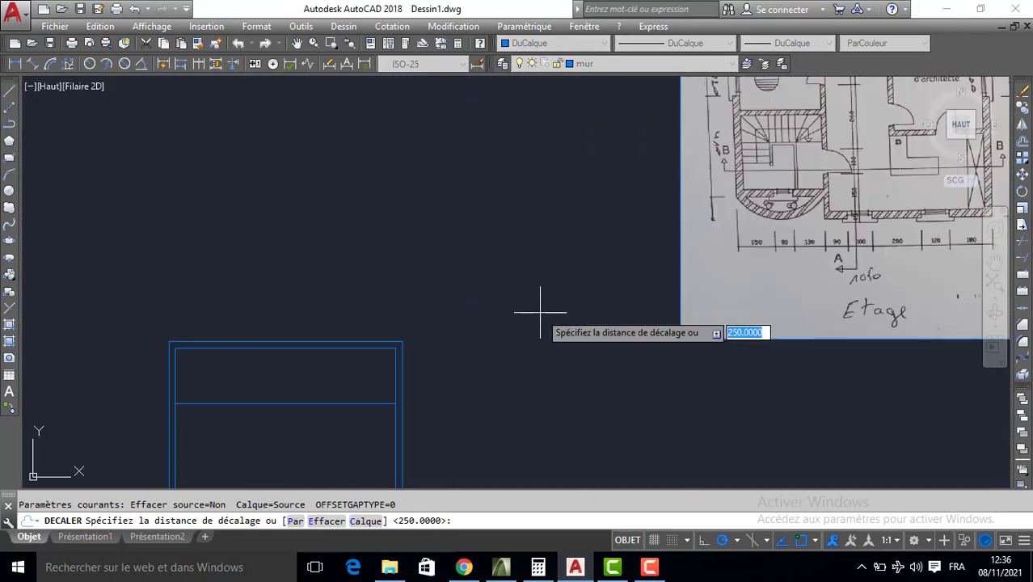
{"action": "type", "text": "10"}
{"action": "key", "text": "Return"}
{"action": "middle_click_drag", "start_coordinate": [323, 409], "coordinate": [490, 310]}
{"action": "scroll", "coordinate": [443, 302], "scroll_direction": "up", "scroll_amount": 2}
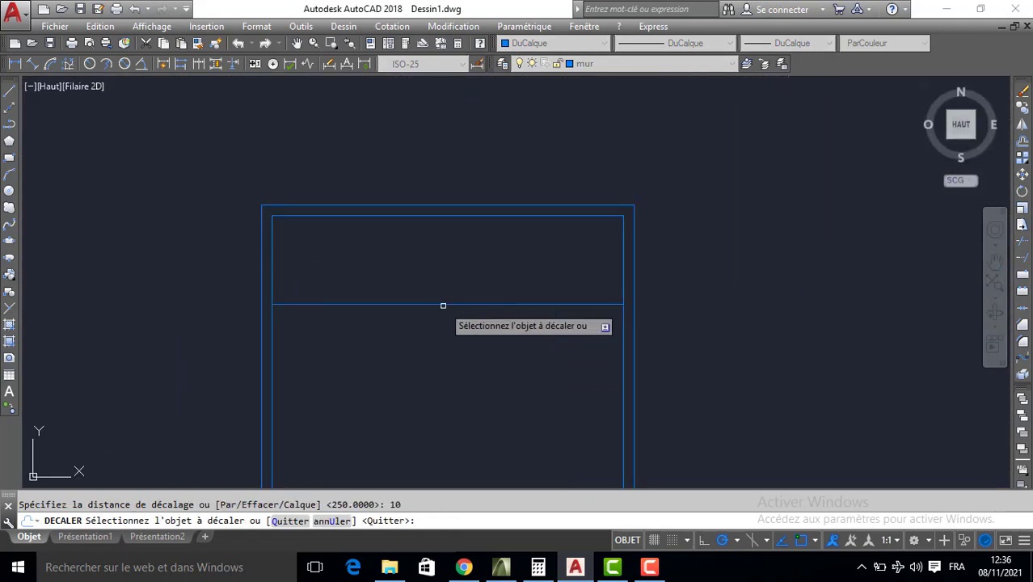
{"action": "left_click", "coordinate": [443, 305]}
{"action": "left_click", "coordinate": [441, 340]}
{"action": "key", "text": "Return"}
Offset the lower line of the horizontal partition 100 downward to set the corridor width
{"action": "key", "text": "Return"}
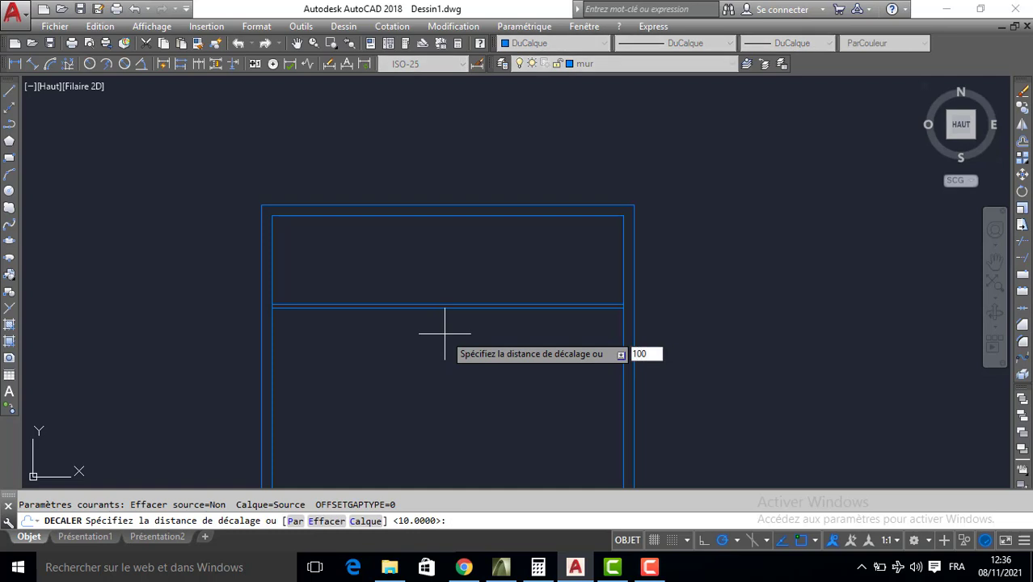
{"action": "key", "text": "Return"}
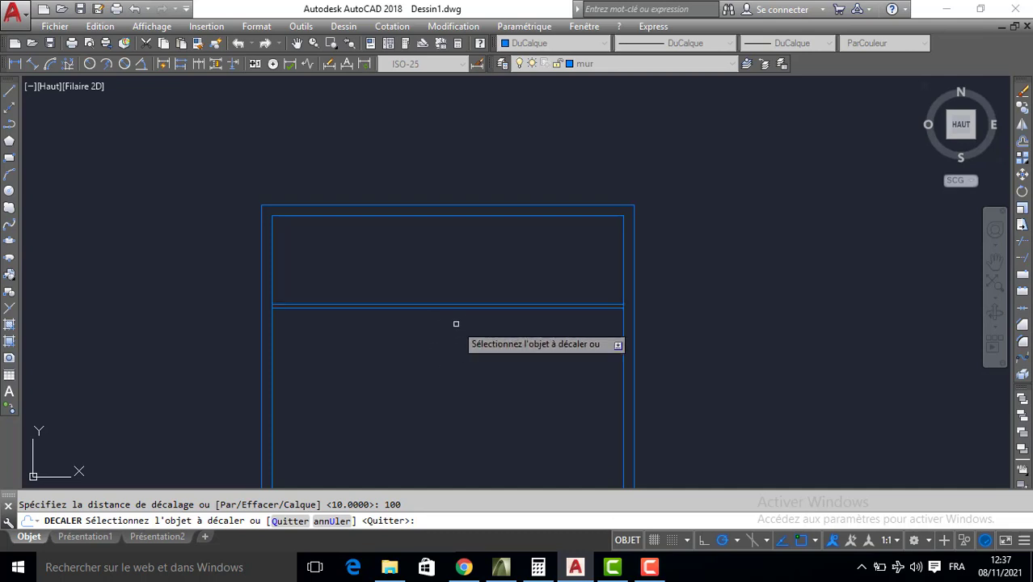
{"action": "scroll", "coordinate": [454, 325], "scroll_direction": "up", "scroll_amount": 2}
{"action": "left_click", "coordinate": [440, 299]}
{"action": "left_click", "coordinate": [436, 346]}
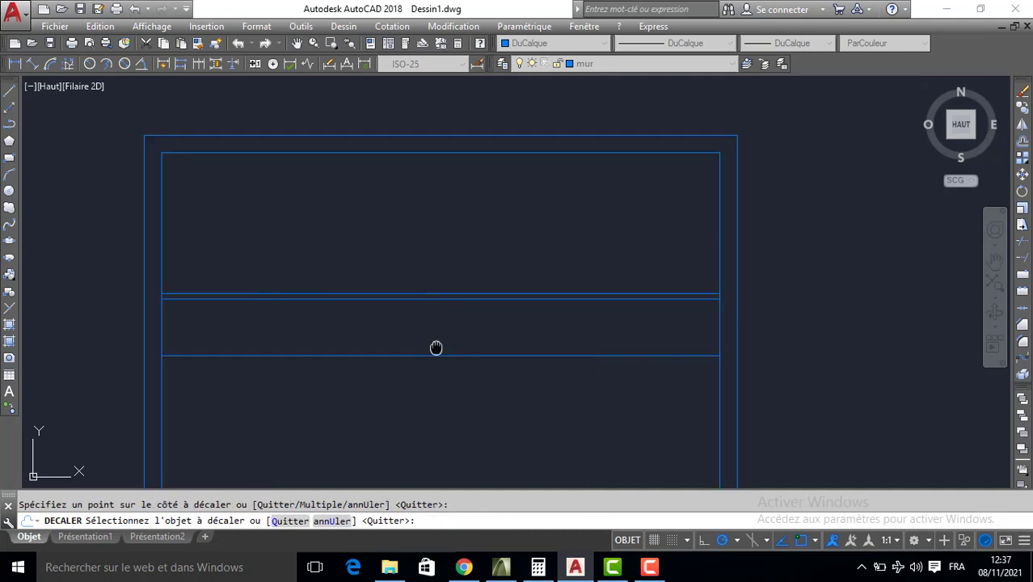
{"action": "middle_click_drag", "start_coordinate": [422, 370], "coordinate": [441, 326]}
{"action": "key", "text": "Return"}
Start another offset with a distance of 10
{"action": "key", "text": "Return"}
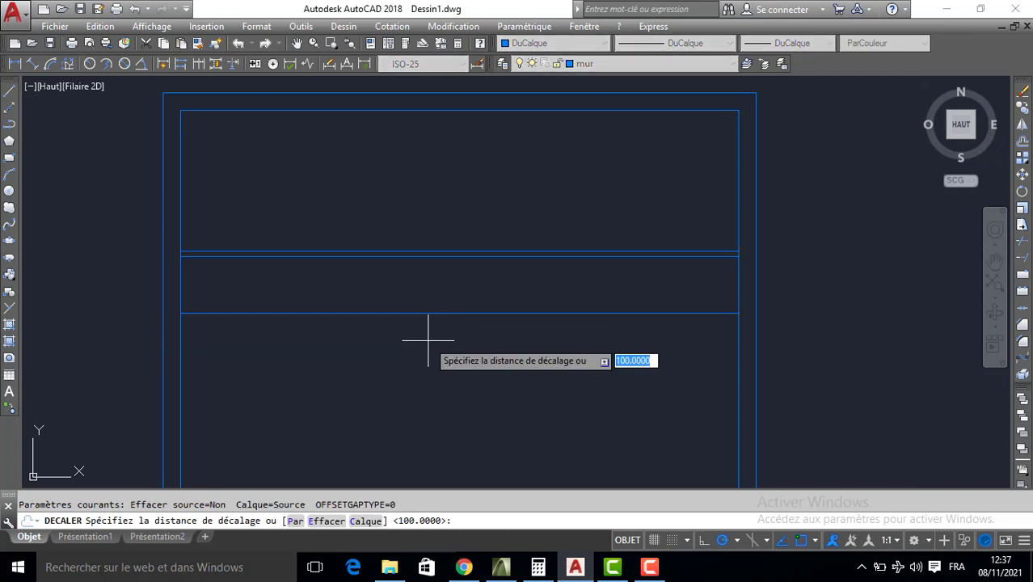
{"action": "type", "text": "10"}
{"action": "key", "text": "Return"}
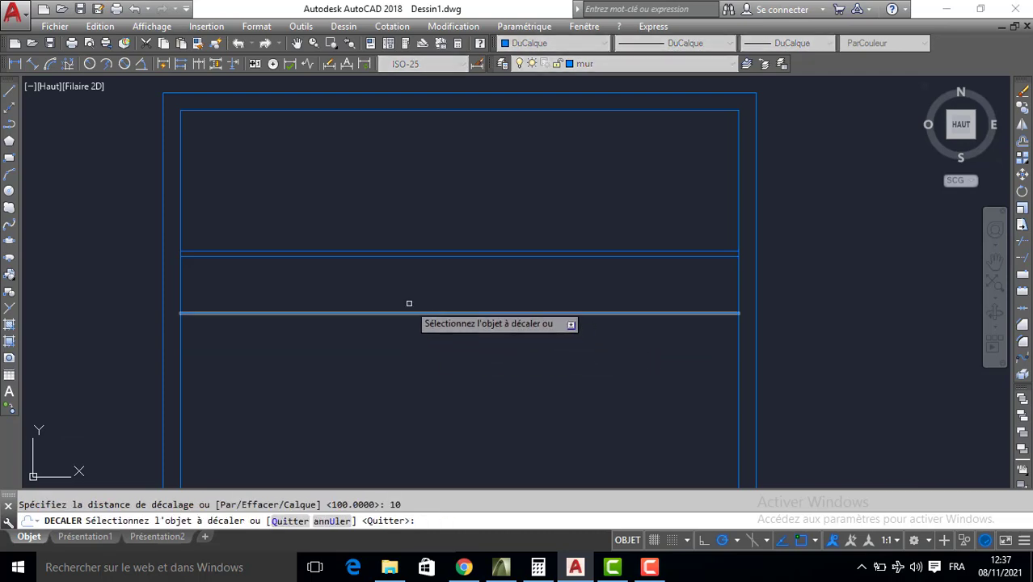
Examine the RDC plan image for wall thicknesses and vertical dimensions around Cuisine, S.D.B., the corridor and the staircase
{"action": "scroll", "coordinate": [408, 303], "scroll_direction": "down", "scroll_amount": 5}
{"action": "middle_click_drag", "start_coordinate": [632, 281], "coordinate": [730, 268]}
{"action": "scroll", "coordinate": [546, 232], "scroll_direction": "up", "scroll_amount": 6}
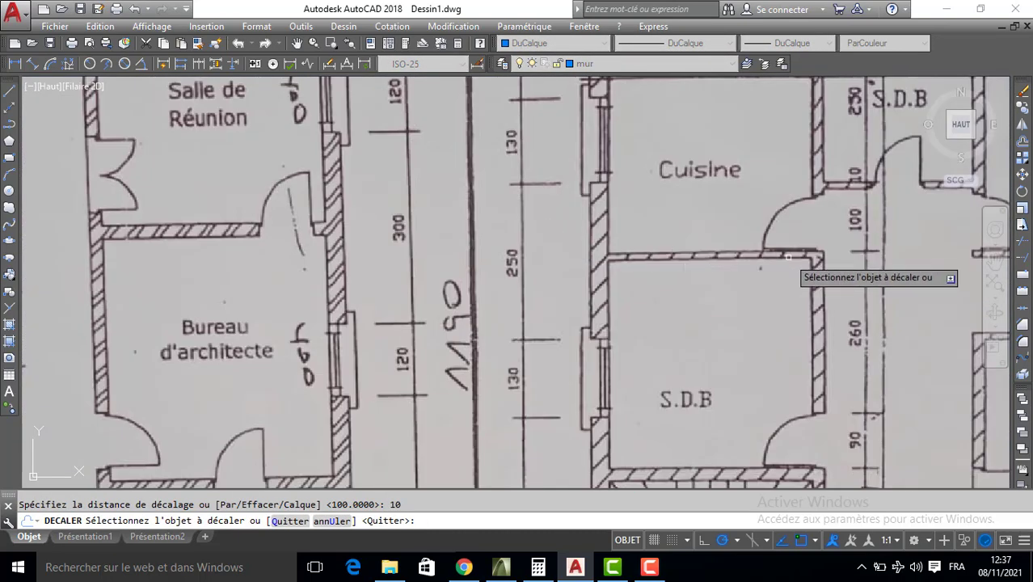
{"action": "middle_click_drag", "start_coordinate": [805, 239], "coordinate": [675, 244]}
{"action": "scroll", "coordinate": [612, 262], "scroll_direction": "up", "scroll_amount": 2}
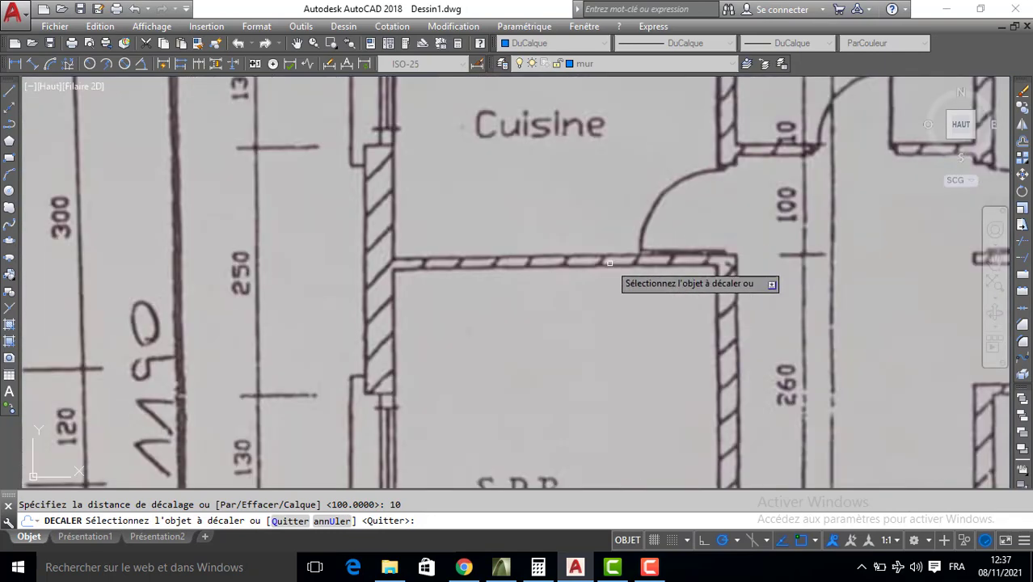
{"action": "scroll", "coordinate": [610, 262], "scroll_direction": "down", "scroll_amount": 2}
{"action": "middle_click_drag", "start_coordinate": [700, 182], "coordinate": [682, 248]}
{"action": "scroll", "coordinate": [680, 146], "scroll_direction": "up", "scroll_amount": 6}
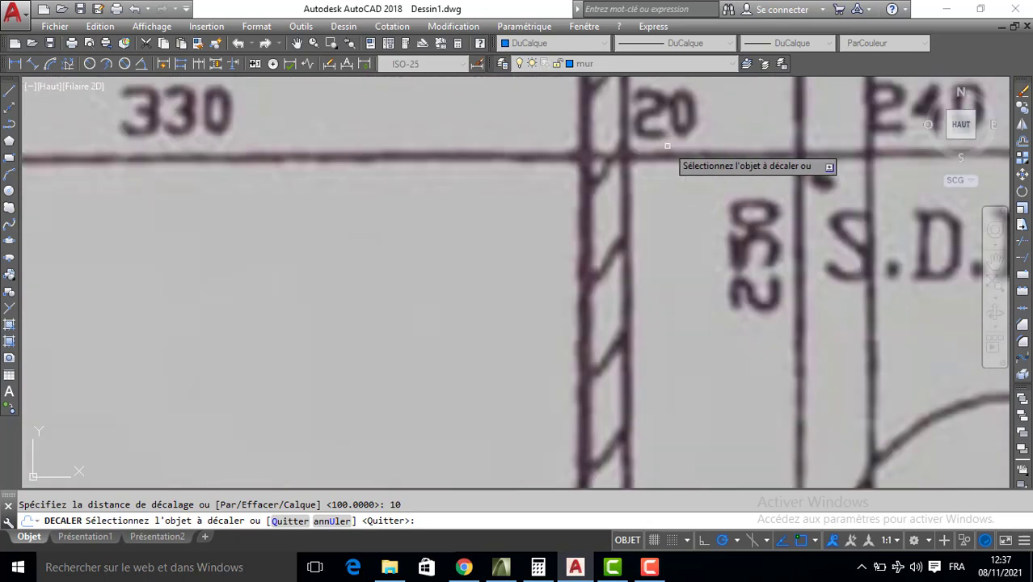
{"action": "scroll", "coordinate": [613, 217], "scroll_direction": "down", "scroll_amount": 4}
{"action": "middle_click_drag", "start_coordinate": [326, 249], "coordinate": [515, 253]}
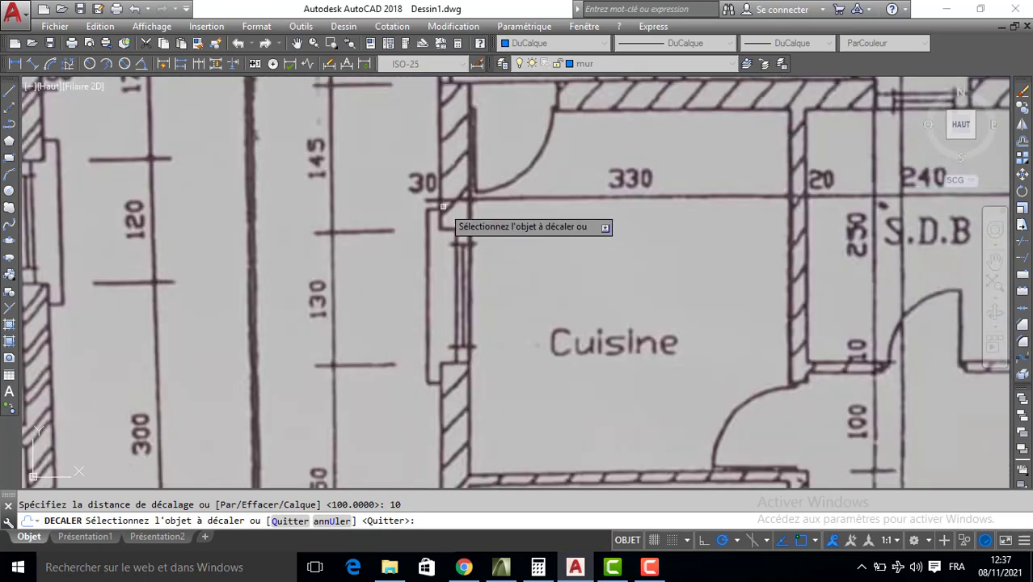
{"action": "scroll", "coordinate": [468, 196], "scroll_direction": "down", "scroll_amount": 3}
{"action": "middle_click_drag", "start_coordinate": [478, 194], "coordinate": [543, 408]}
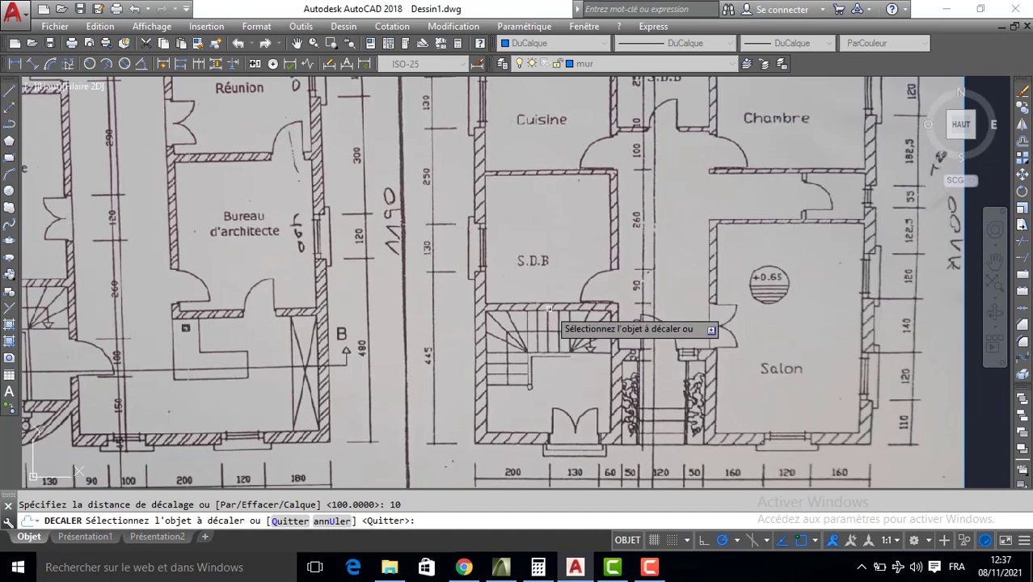
{"action": "scroll", "coordinate": [550, 310], "scroll_direction": "up", "scroll_amount": 2}
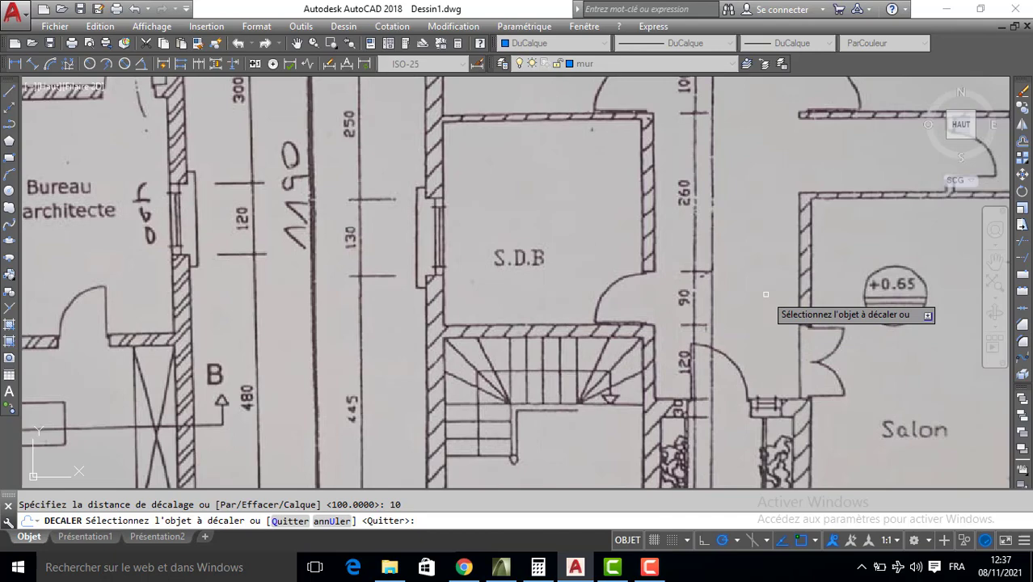
{"action": "scroll", "coordinate": [652, 301], "scroll_direction": "up", "scroll_amount": 4}
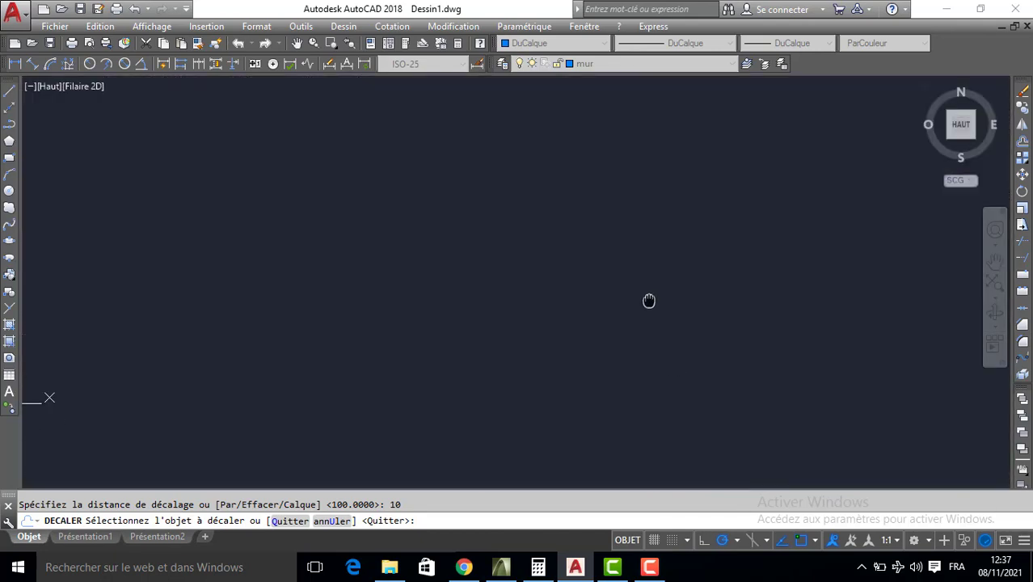
{"action": "scroll", "coordinate": [633, 304], "scroll_direction": "down", "scroll_amount": 2}
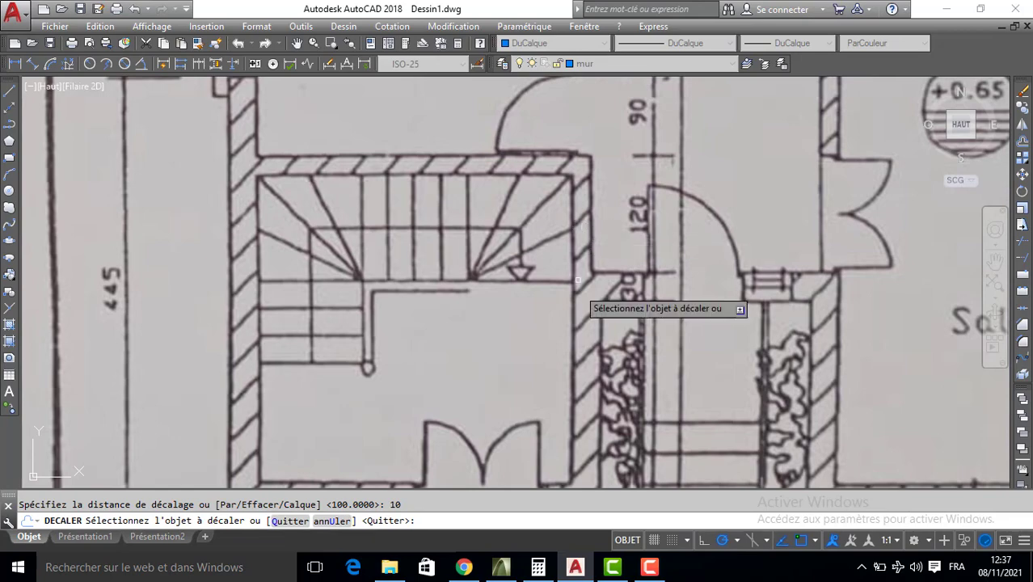
{"action": "scroll", "coordinate": [594, 334], "scroll_direction": "down", "scroll_amount": 4}
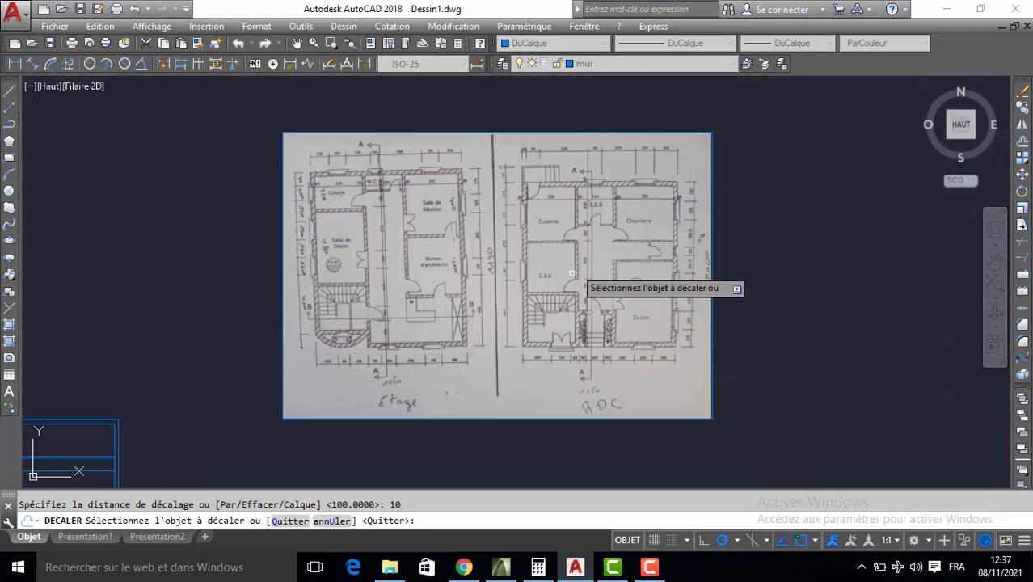
{"action": "scroll", "coordinate": [603, 247], "scroll_direction": "up", "scroll_amount": 3}
{"action": "scroll", "coordinate": [505, 294], "scroll_direction": "up", "scroll_amount": 3}
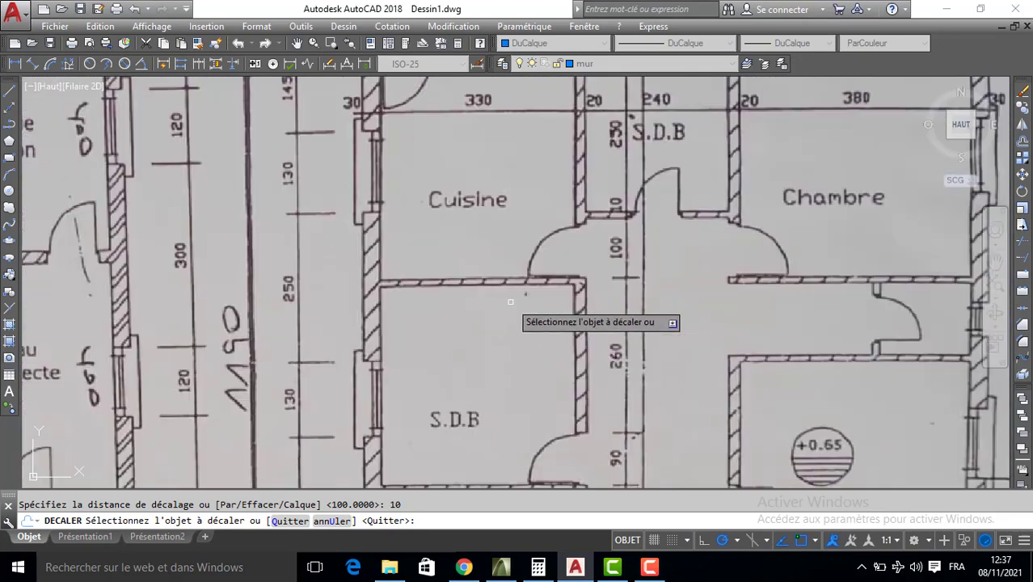
{"action": "scroll", "coordinate": [479, 287], "scroll_direction": "down", "scroll_amount": 5}
{"action": "scroll", "coordinate": [477, 289], "scroll_direction": "down", "scroll_amount": 4}
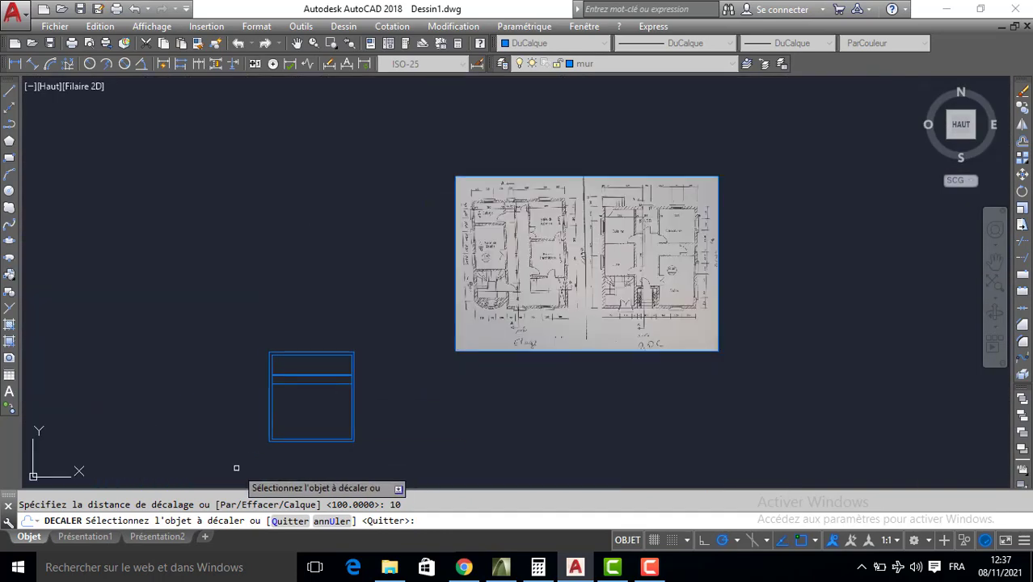
Offset the lower corridor line 10 downward to form the second horizontal partition
{"action": "scroll", "coordinate": [314, 371], "scroll_direction": "up", "scroll_amount": 4}
{"action": "key", "text": "Return"}
{"action": "key", "text": "Return"}
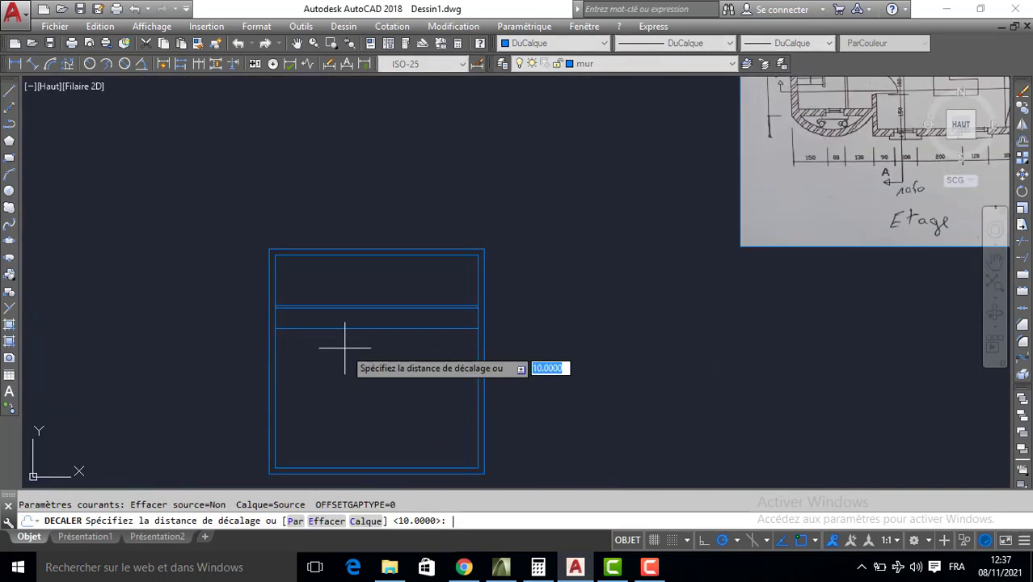
{"action": "key", "text": "Return"}
{"action": "left_click", "coordinate": [358, 329]}
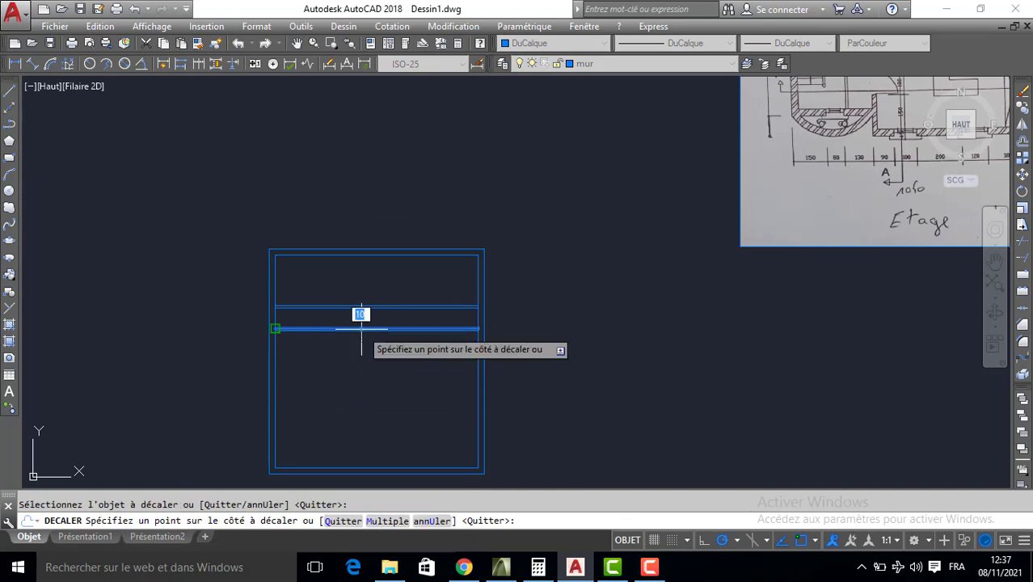
{"action": "left_click", "coordinate": [362, 374]}
{"action": "key", "text": "Return"}
Examine the RDC plan for the vertical dimensions between the S.D.B.'s upper wall and the staircase wall
{"action": "scroll", "coordinate": [570, 353], "scroll_direction": "up", "scroll_amount": 5}
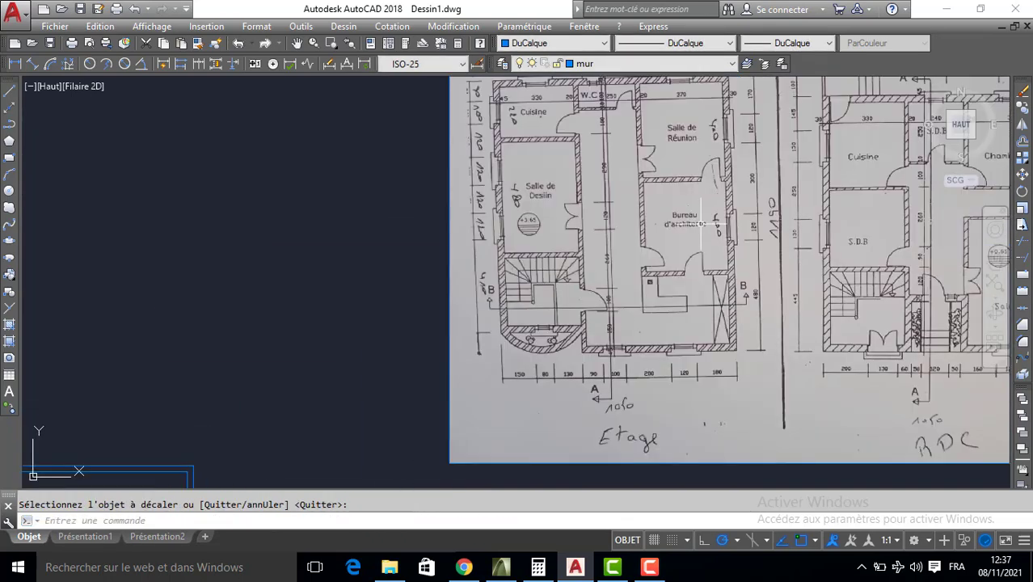
{"action": "scroll", "coordinate": [650, 210], "scroll_direction": "up", "scroll_amount": 4}
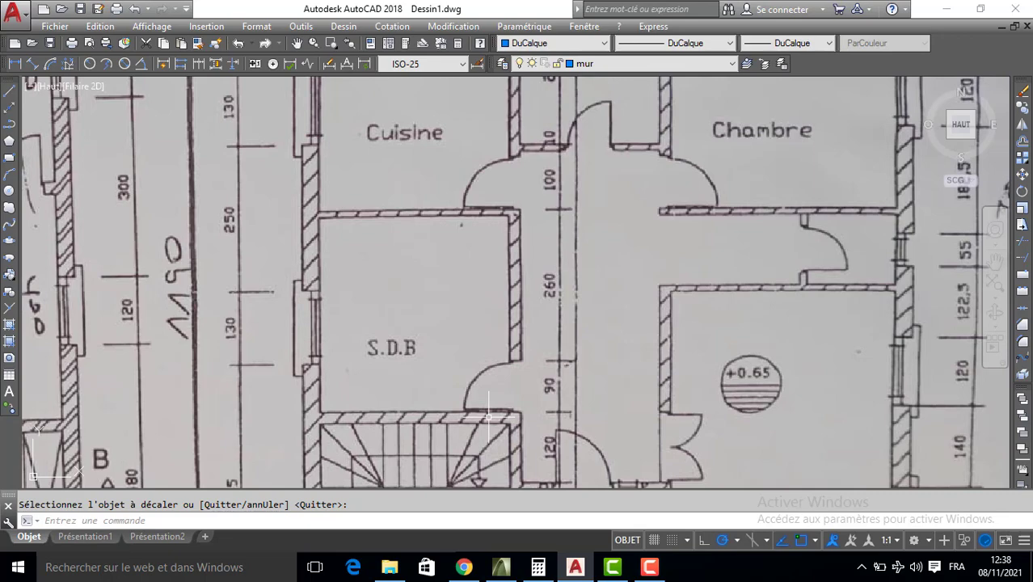
{"action": "scroll", "coordinate": [494, 385], "scroll_direction": "down", "scroll_amount": 4}
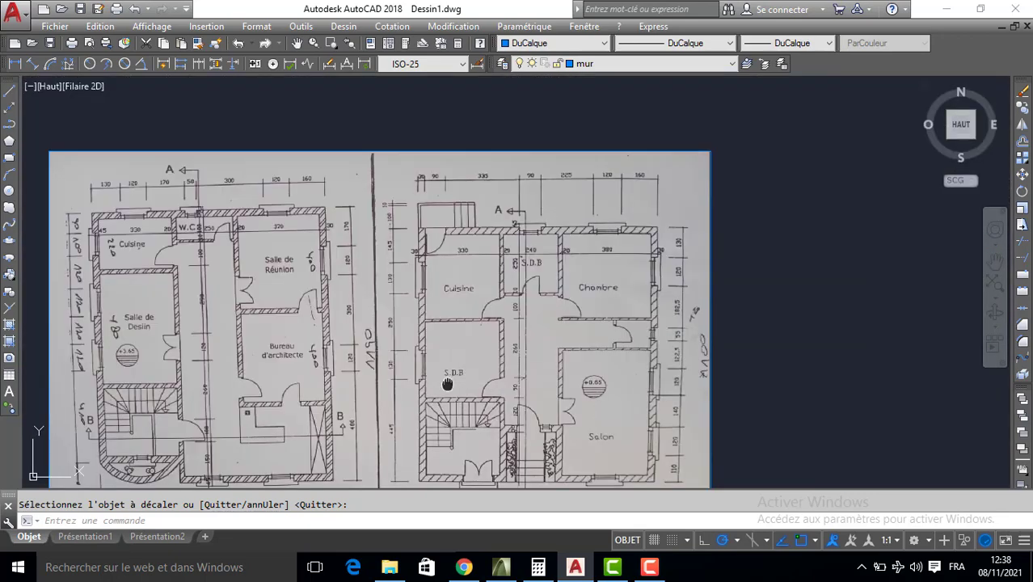
{"action": "middle_click_drag", "start_coordinate": [447, 383], "coordinate": [652, 256]}
{"action": "middle_click_drag", "start_coordinate": [381, 319], "coordinate": [583, 277]}
{"action": "scroll", "coordinate": [401, 303], "scroll_direction": "down", "scroll_amount": 4}
{"action": "middle_click_drag", "start_coordinate": [394, 311], "coordinate": [426, 287]}
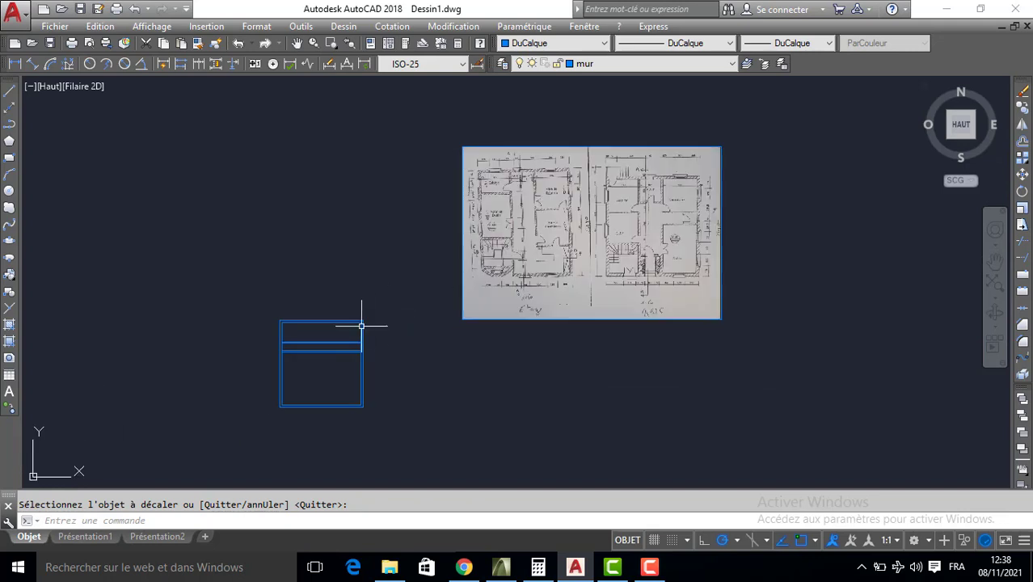
Offset the upper line of the second horizontal partition 350 downward to locate the staircase wall
{"action": "scroll", "coordinate": [362, 323], "scroll_direction": "up", "scroll_amount": 6}
{"action": "middle_click_drag", "start_coordinate": [329, 361], "coordinate": [485, 276]}
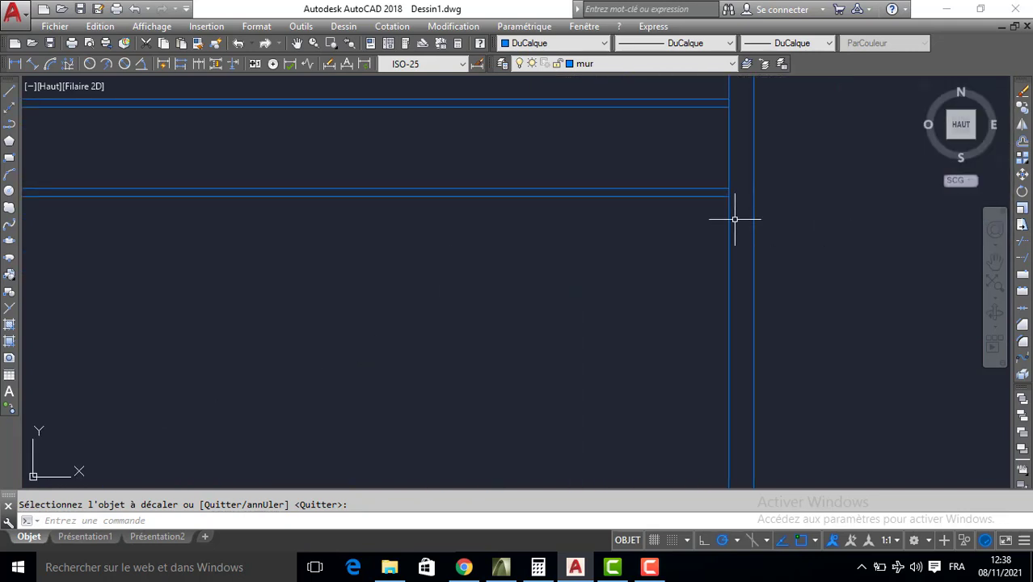
{"action": "key", "text": "Return"}
{"action": "key", "text": "Return"}
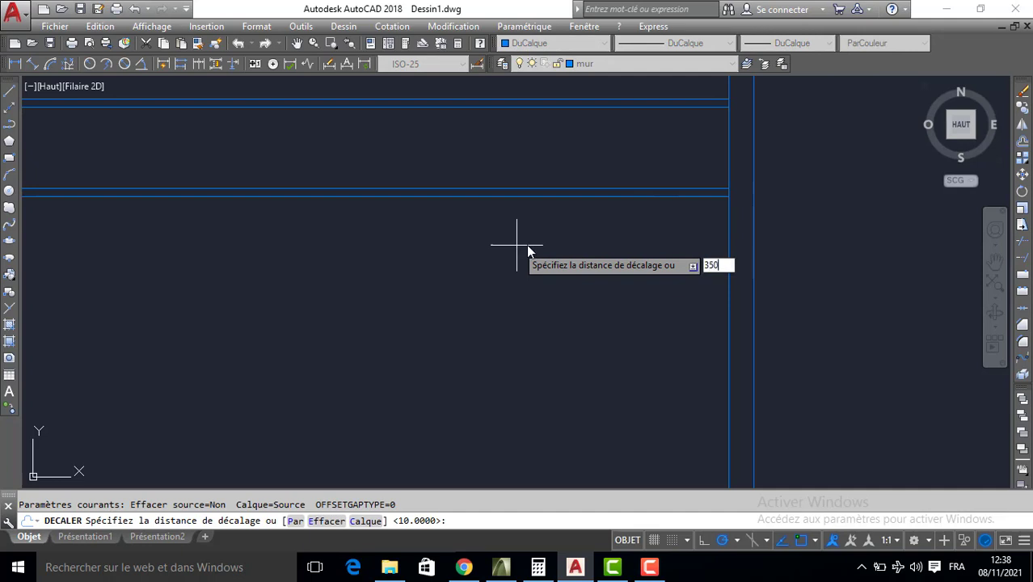
{"action": "key", "text": "Return"}
{"action": "left_click", "coordinate": [493, 191]}
{"action": "left_click", "coordinate": [476, 271]}
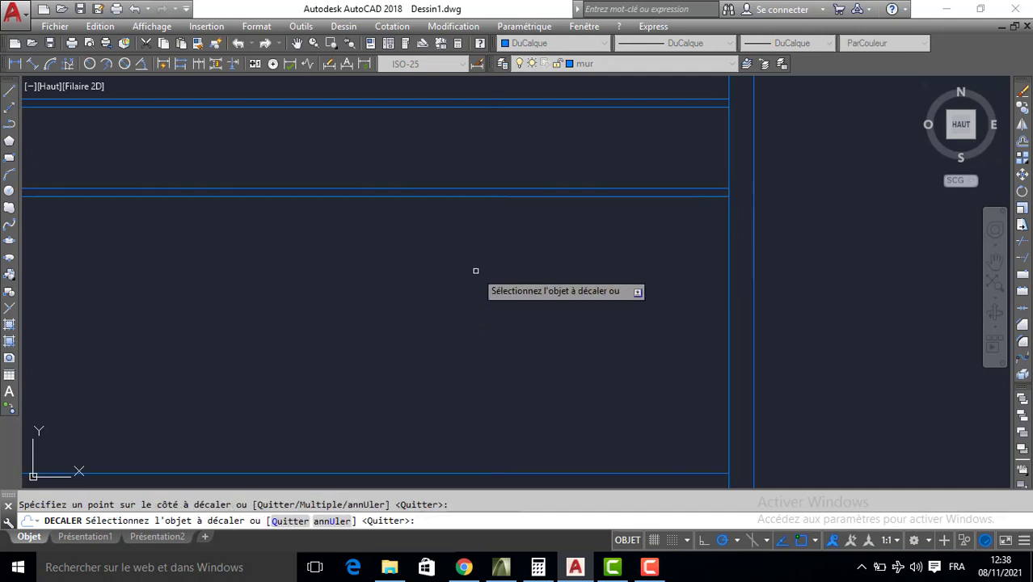
{"action": "scroll", "coordinate": [475, 271], "scroll_direction": "down", "scroll_amount": 6}
{"action": "scroll", "coordinate": [409, 285], "scroll_direction": "up", "scroll_amount": 3}
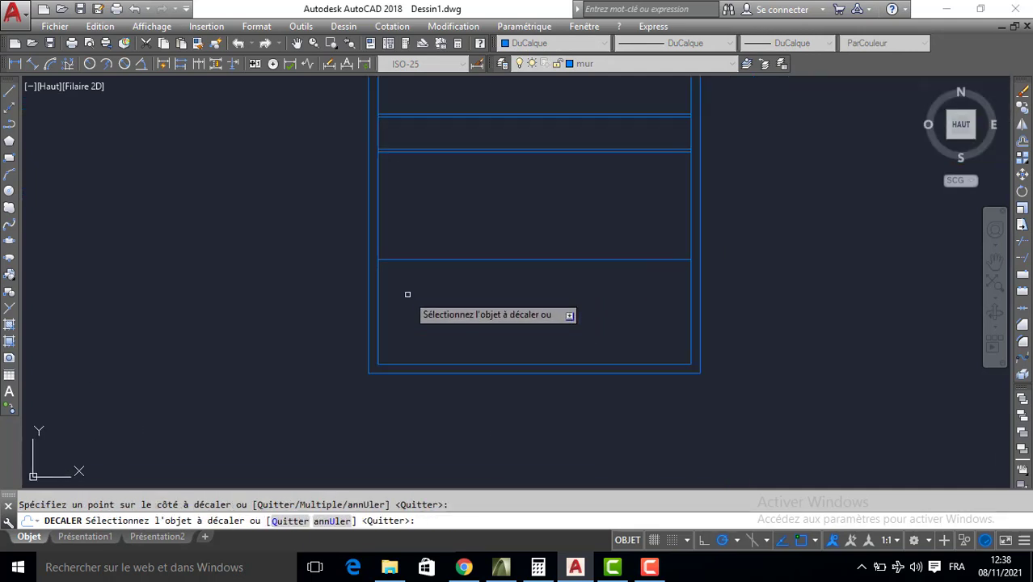
Offset the staircase wall line 20 downward to give the wall its thickness
{"action": "key", "text": "Return"}
{"action": "key", "text": "Return"}
{"action": "type", "text": "20"}
{"action": "key", "text": "Return"}
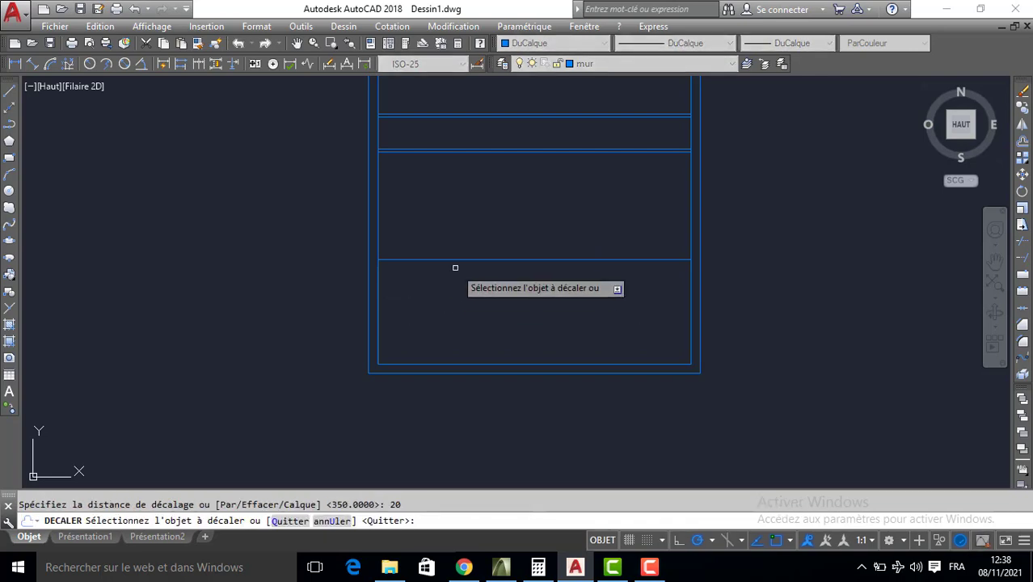
{"action": "left_click", "coordinate": [454, 260]}
{"action": "left_click", "coordinate": [451, 296]}
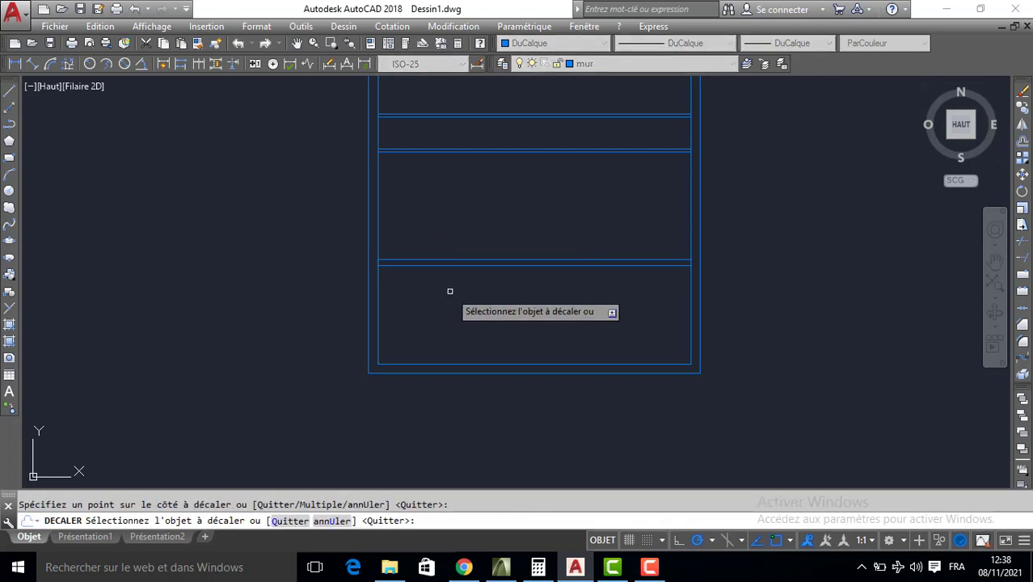
{"action": "key", "text": "Escape"}
Examine the RDC plan for the horizontal room widths and wall thicknesses across Cuisine, S.D.B. and Chambre
{"action": "scroll", "coordinate": [564, 270], "scroll_direction": "down", "scroll_amount": 6}
{"action": "middle_click_drag", "start_coordinate": [564, 270], "coordinate": [651, 356]}
{"action": "scroll", "coordinate": [643, 202], "scroll_direction": "up", "scroll_amount": 8}
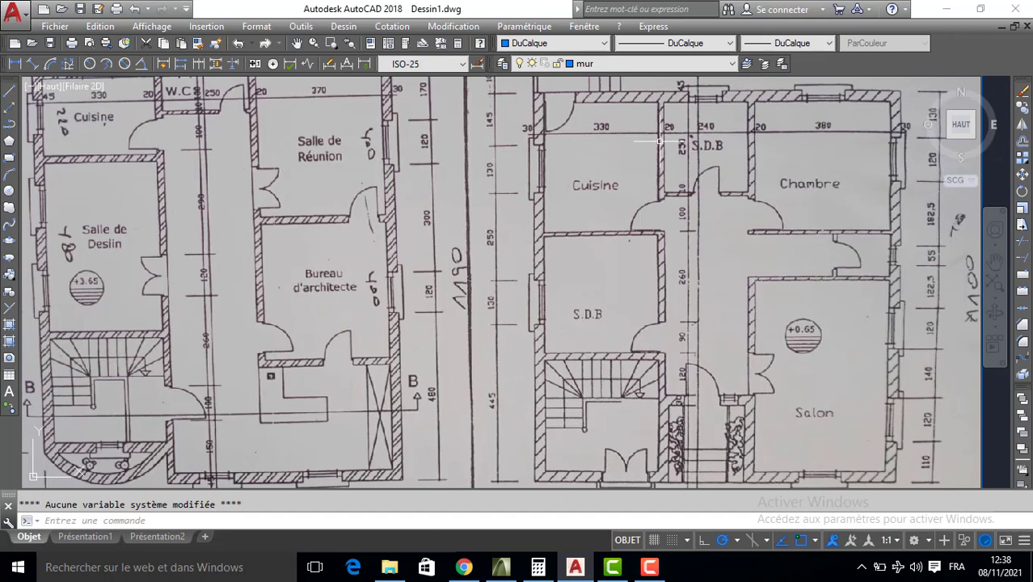
{"action": "scroll", "coordinate": [682, 146], "scroll_direction": "down", "scroll_amount": 4}
{"action": "scroll", "coordinate": [544, 159], "scroll_direction": "up", "scroll_amount": 8}
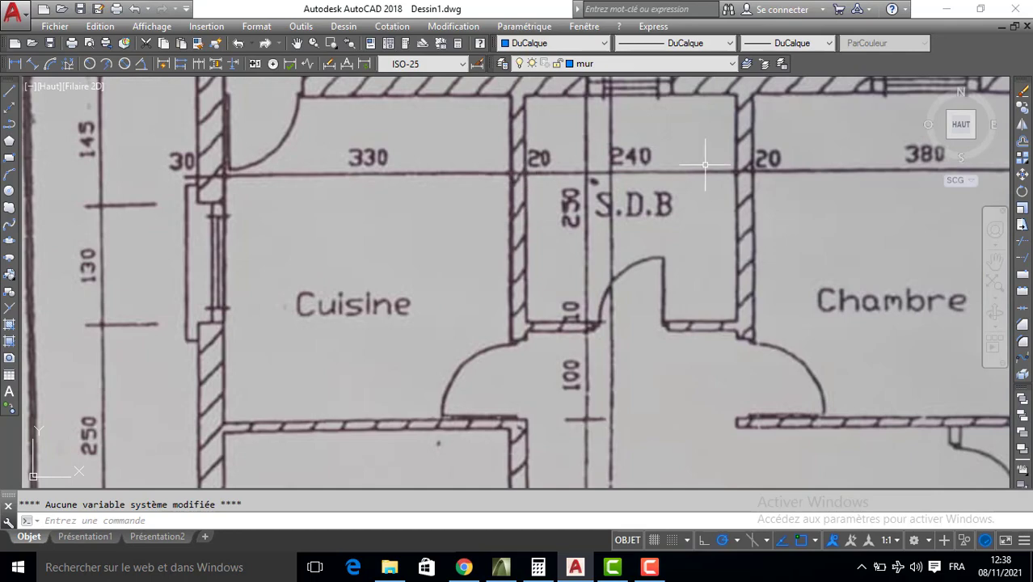
{"action": "scroll", "coordinate": [751, 203], "scroll_direction": "down", "scroll_amount": 5}
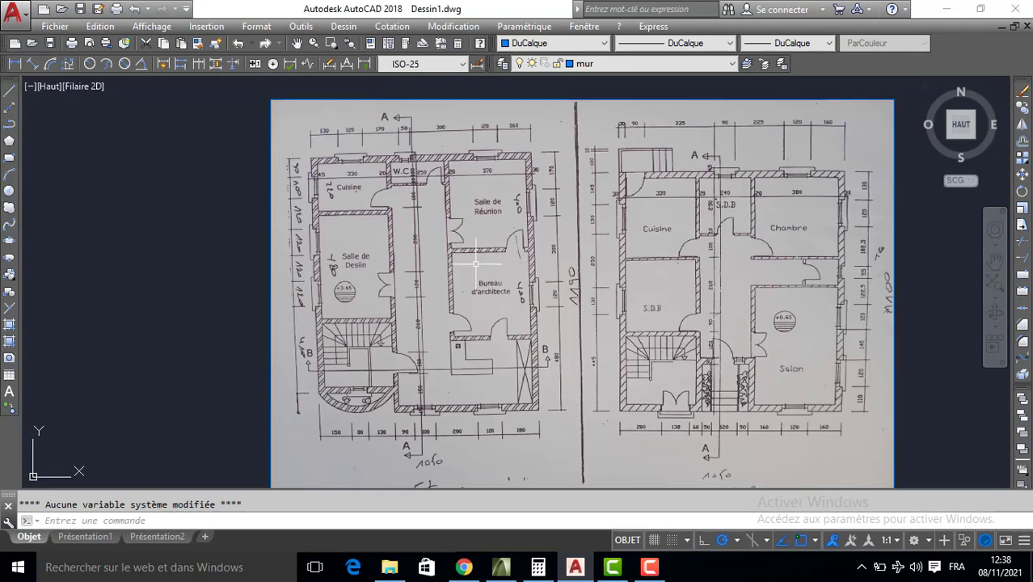
{"action": "scroll", "coordinate": [475, 264], "scroll_direction": "down", "scroll_amount": 5}
{"action": "scroll", "coordinate": [381, 234], "scroll_direction": "up", "scroll_amount": 5}
{"action": "scroll", "coordinate": [405, 252], "scroll_direction": "down", "scroll_amount": 7}
Offset the inner line of the left outer wall 330 to the right to locate the first vertical partition
{"action": "middle_click_drag", "start_coordinate": [394, 267], "coordinate": [526, 206]}
{"action": "scroll", "coordinate": [501, 274], "scroll_direction": "up", "scroll_amount": 5}
{"action": "scroll", "coordinate": [500, 273], "scroll_direction": "up", "scroll_amount": 3}
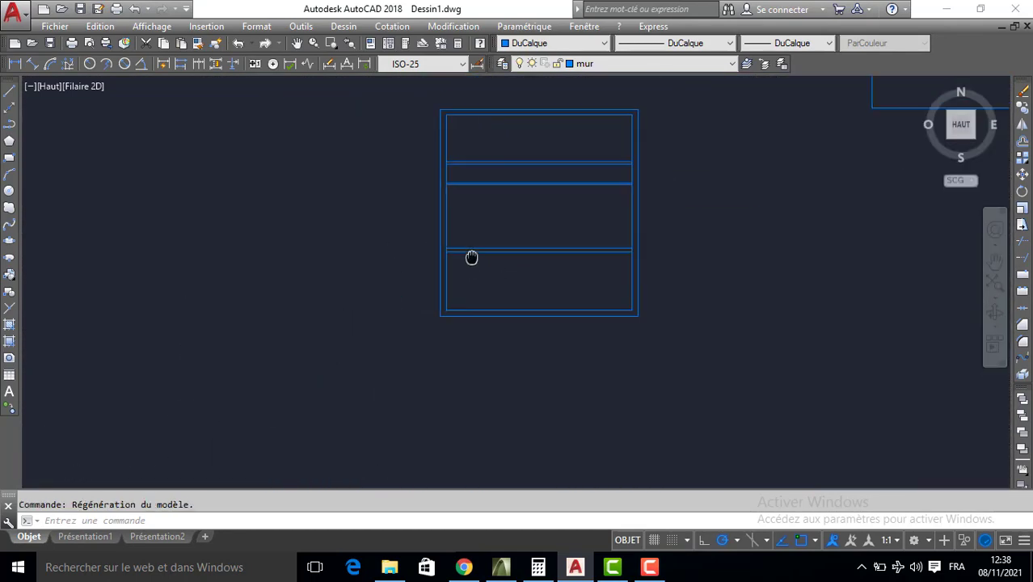
{"action": "type", "text": "dc"}
{"action": "key", "text": "Return"}
{"action": "middle_click_drag", "start_coordinate": [473, 226], "coordinate": [455, 271]}
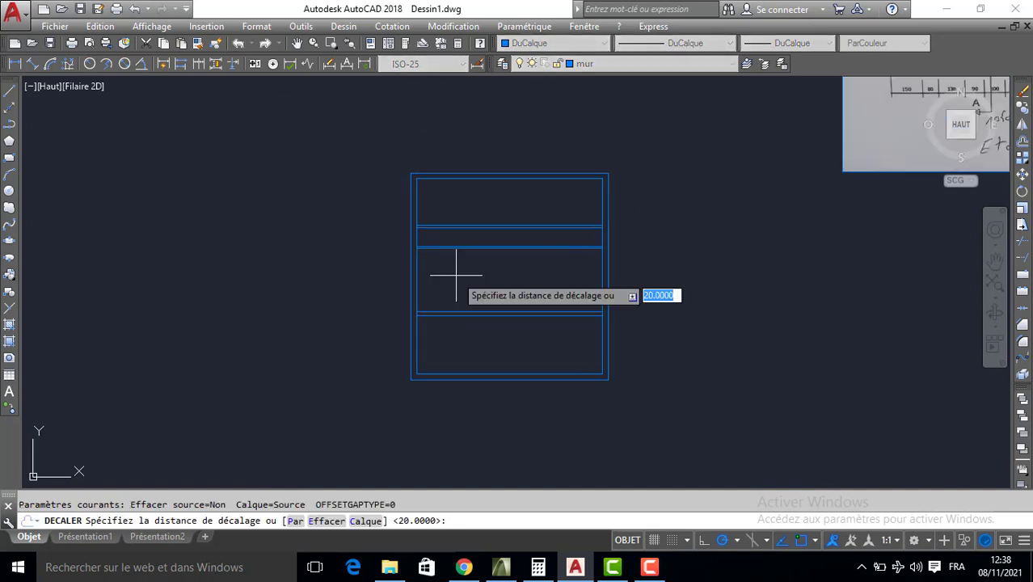
{"action": "type", "text": "330"}
{"action": "key", "text": "Return"}
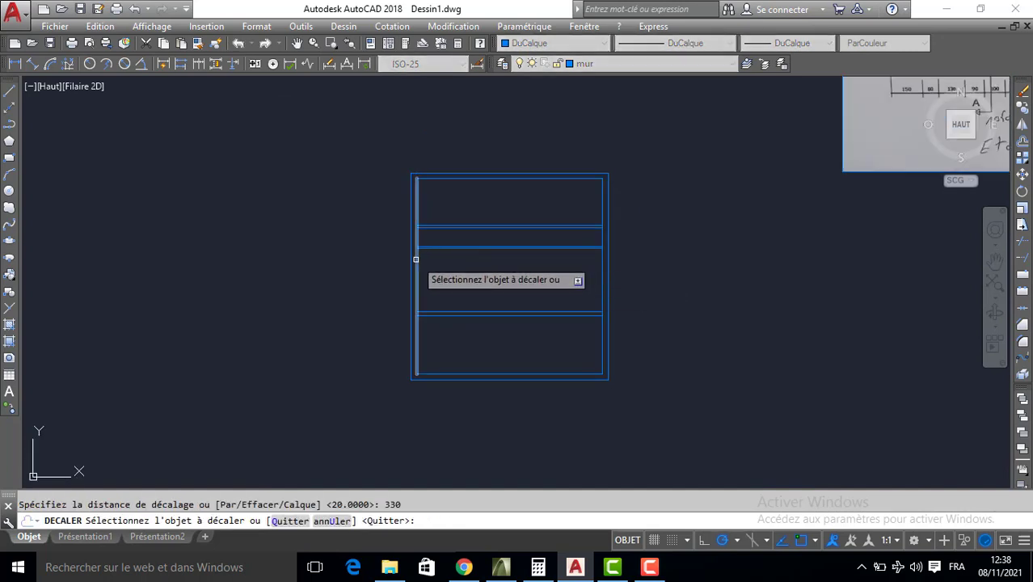
{"action": "left_click", "coordinate": [415, 260]}
{"action": "left_click", "coordinate": [538, 269]}
{"action": "key", "text": "Return"}
Offset the first vertical partition line 20 to the right to give the wall its thickness
{"action": "key", "text": "Return"}
{"action": "type", "text": "20"}
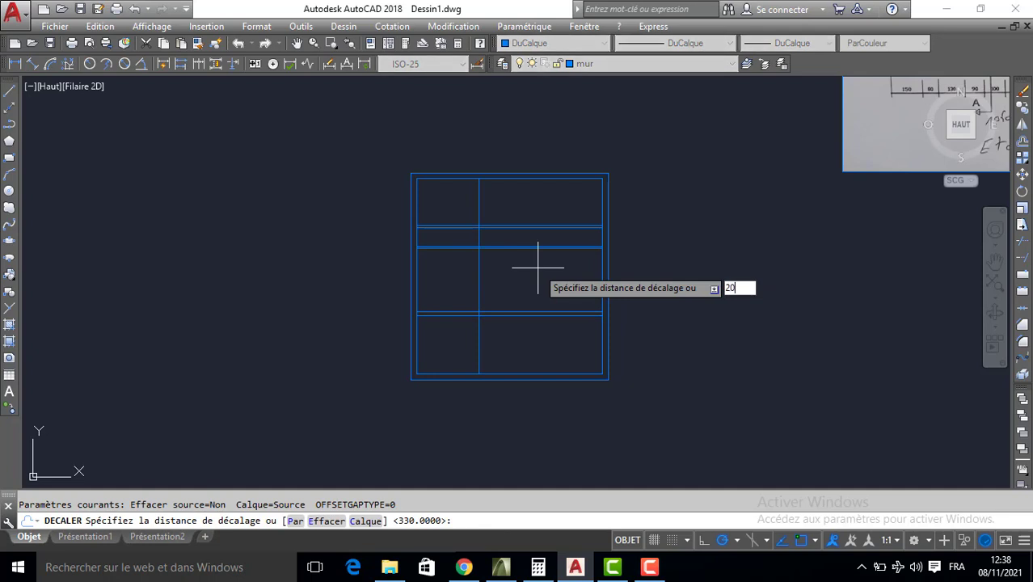
{"action": "key", "text": "Return"}
{"action": "left_click", "coordinate": [477, 278]}
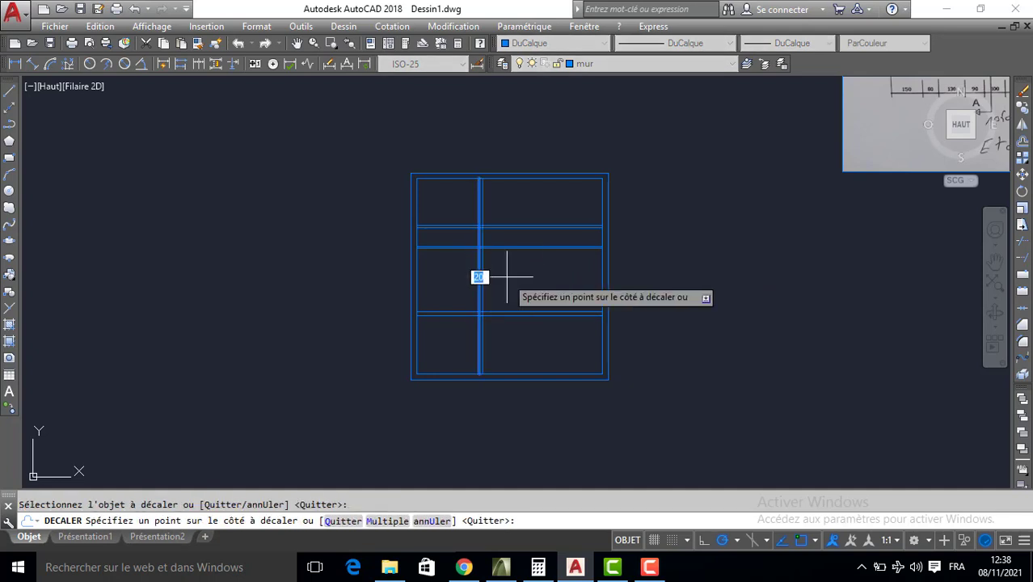
{"action": "left_click", "coordinate": [553, 277]}
{"action": "key", "text": "Return"}
Offset the right line of the first vertical partition 240 to the right to locate the second vertical partition
{"action": "key", "text": "Return"}
{"action": "type", "text": "240"}
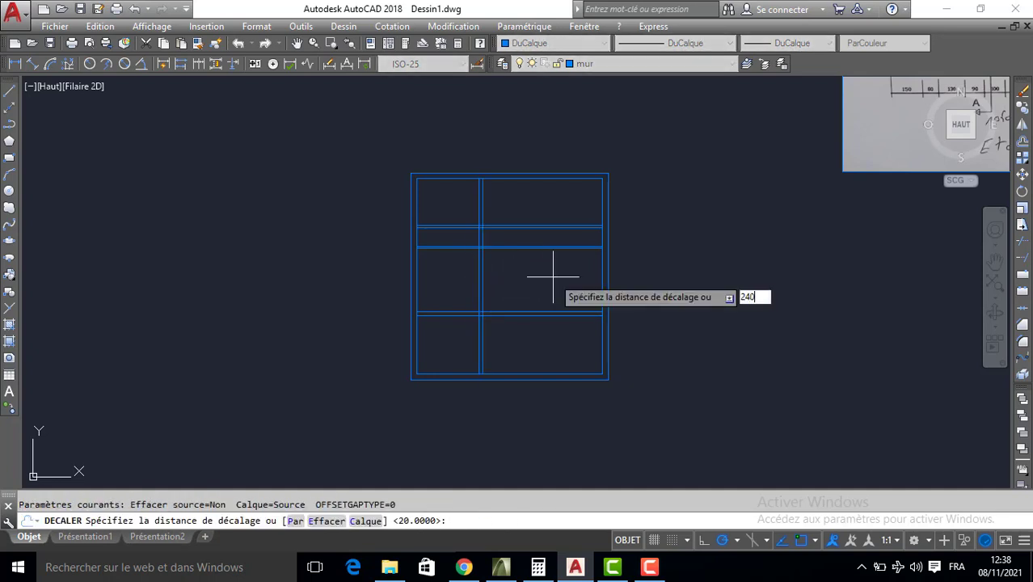
{"action": "key", "text": "Return"}
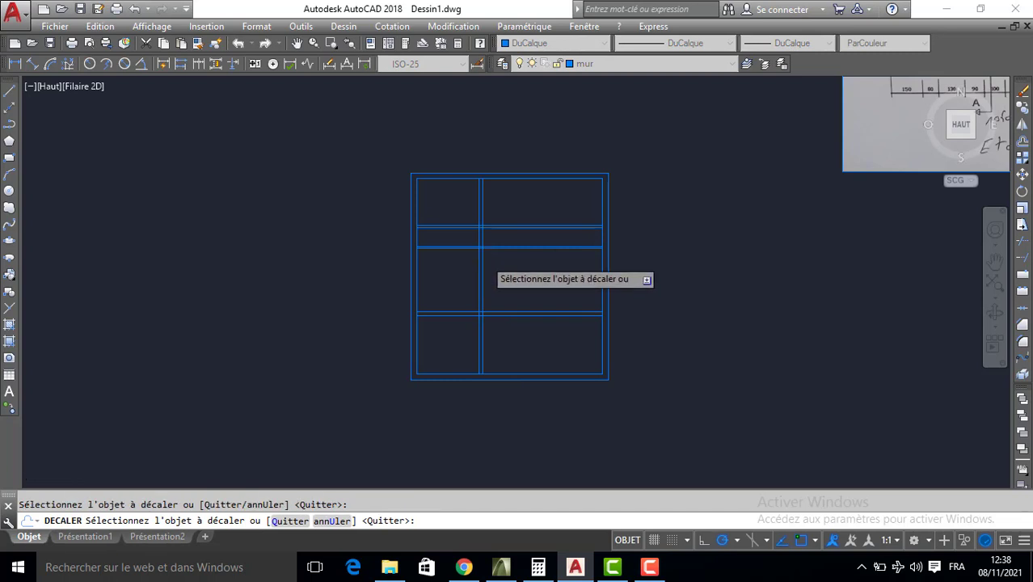
{"action": "scroll", "coordinate": [485, 259], "scroll_direction": "up", "scroll_amount": 4}
{"action": "left_click", "coordinate": [471, 261]}
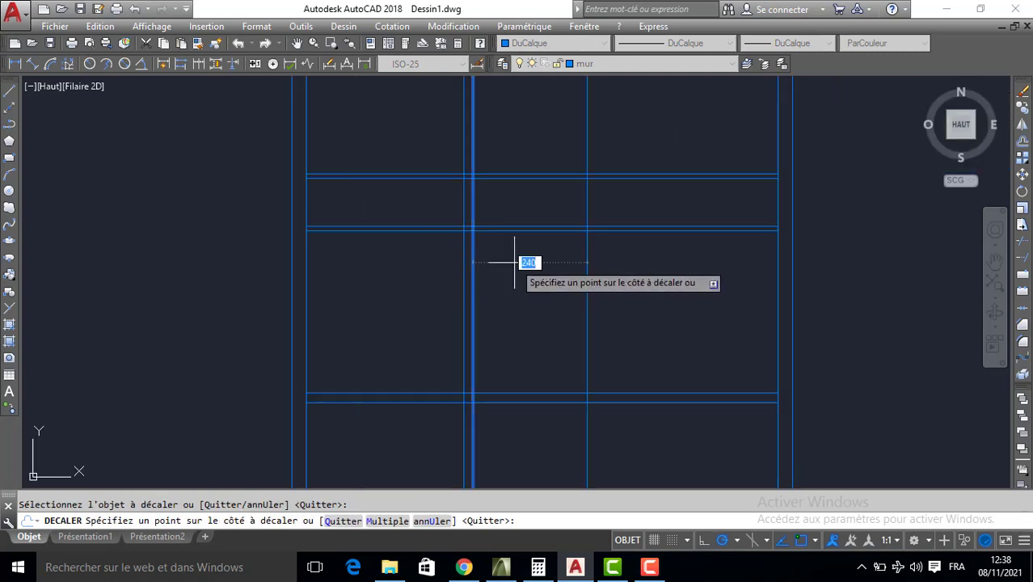
{"action": "left_click", "coordinate": [586, 268]}
{"action": "key", "text": "Return"}
Offset the second vertical partition line 20 to the right to give it its wall thickness
{"action": "key", "text": "Return"}
{"action": "type", "text": "20"}
{"action": "key", "text": "Return"}
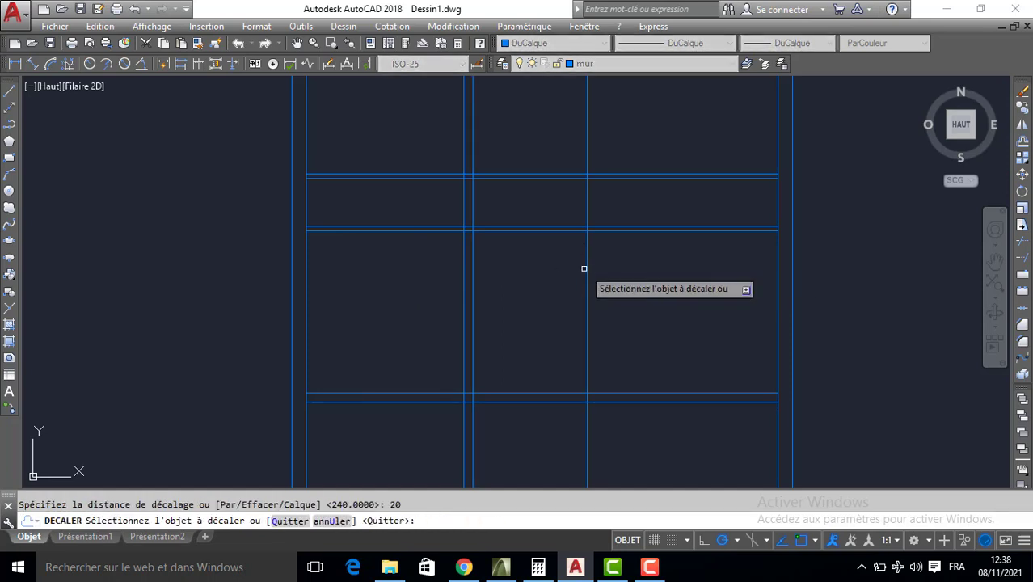
{"action": "left_click", "coordinate": [590, 254]}
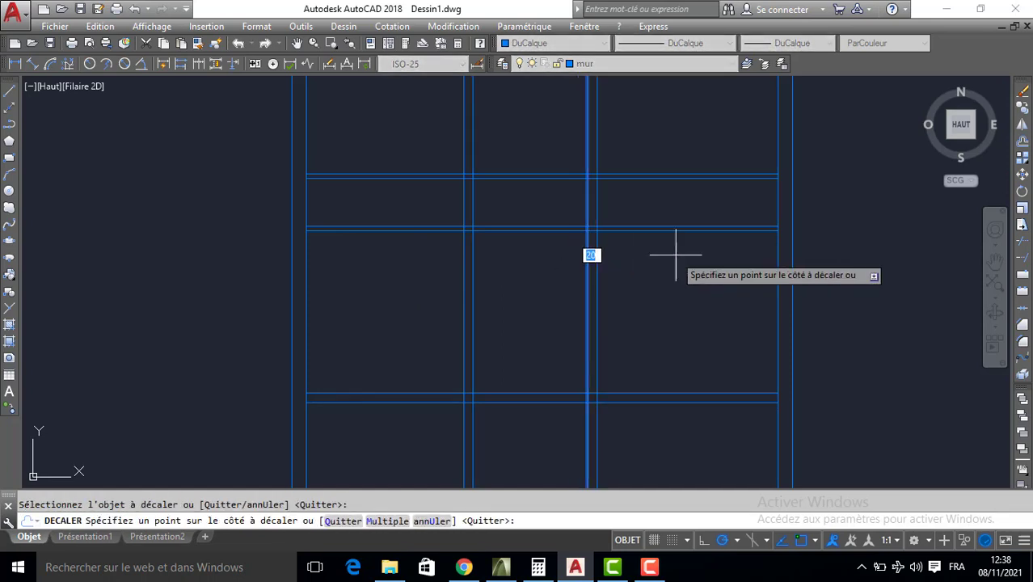
{"action": "left_click", "coordinate": [686, 257]}
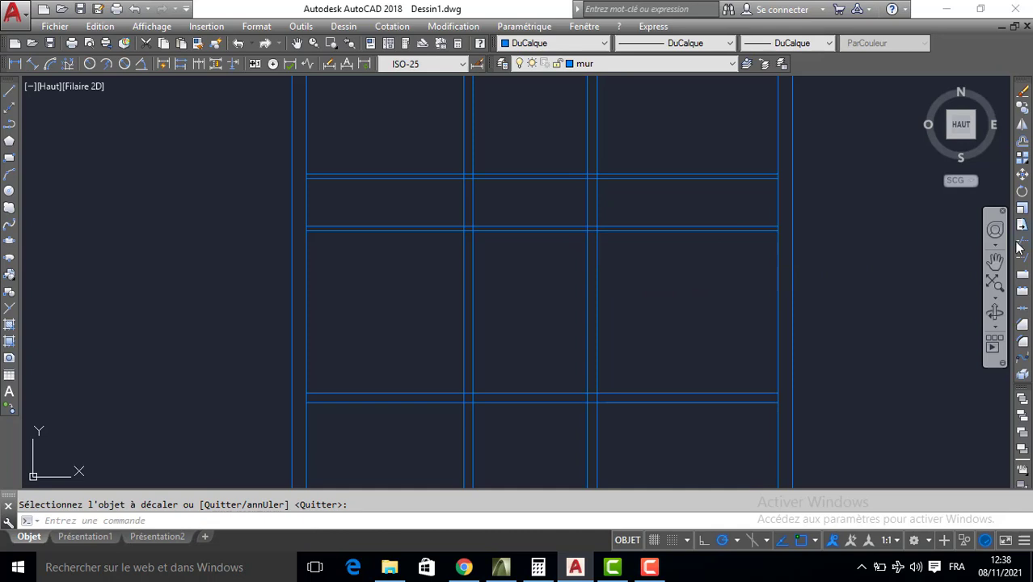
Trim the upper horizontal partition outside the two vertical walls, and the vertical wall lines crossing the gap between the two upper partitions
{"action": "left_click", "coordinate": [1021, 241]}
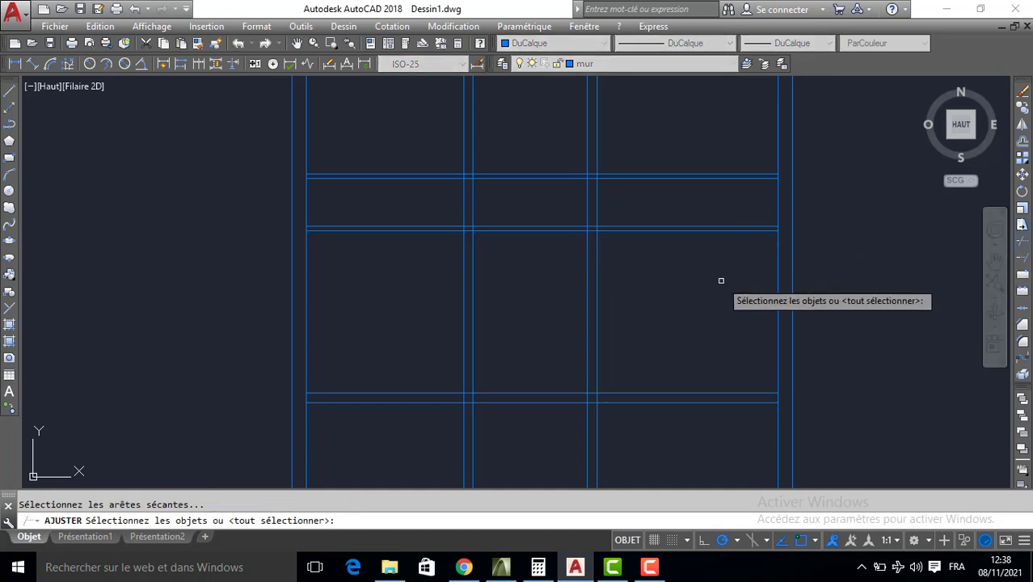
{"action": "key", "text": "Return"}
{"action": "left_click", "coordinate": [677, 142]}
{"action": "left_click", "coordinate": [616, 199]}
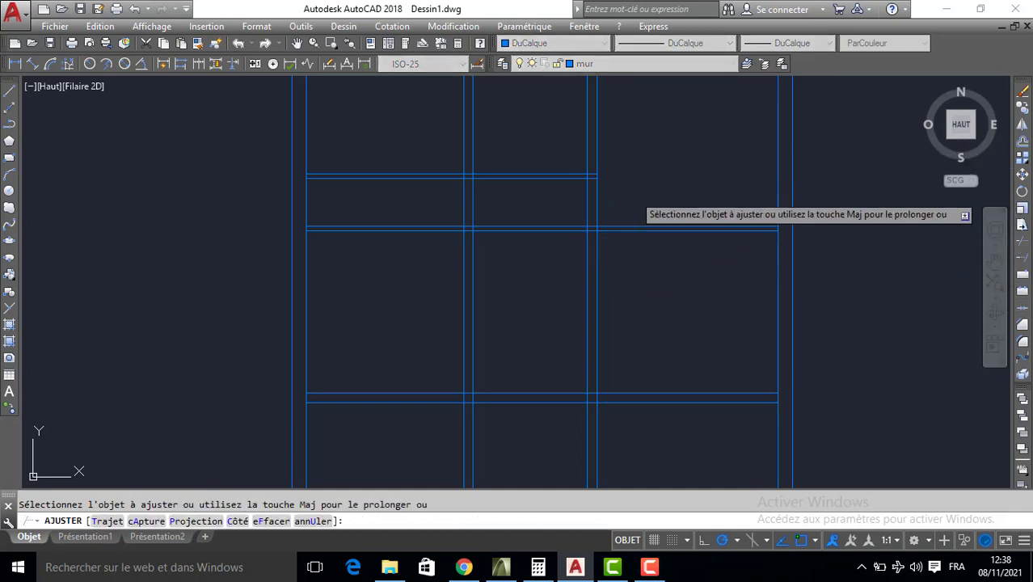
{"action": "left_click", "coordinate": [635, 198]}
{"action": "left_click", "coordinate": [438, 203]}
{"action": "left_click", "coordinate": [306, 122]}
{"action": "left_click", "coordinate": [509, 220]}
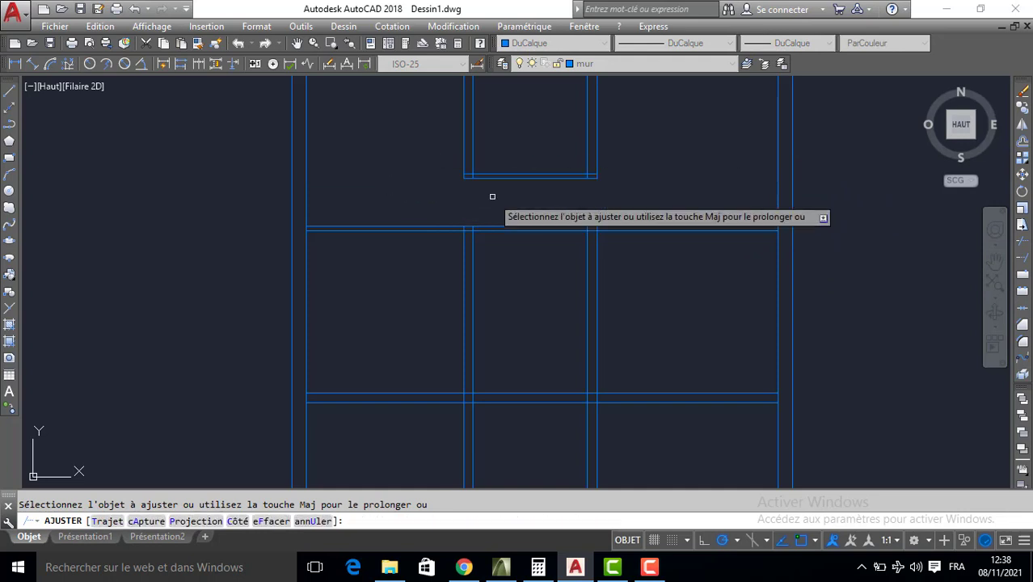
Trim the second horizontal partition and the staircase wall lines where they cross the corridor between the vertical walls
{"action": "left_click", "coordinate": [559, 209]}
{"action": "left_click", "coordinate": [551, 228]}
{"action": "left_click", "coordinate": [538, 200]}
{"action": "left_click", "coordinate": [518, 275]}
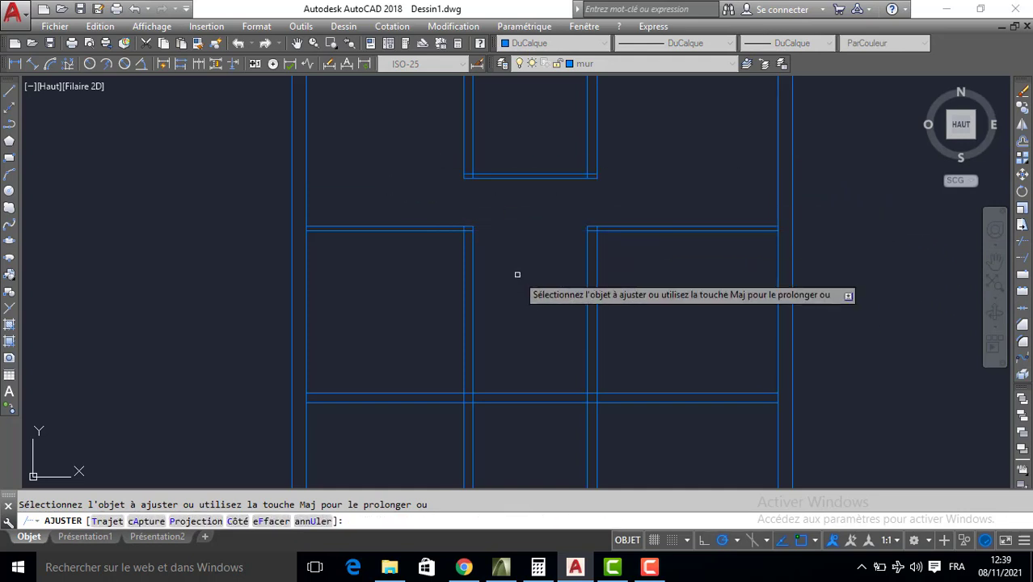
{"action": "left_click", "coordinate": [531, 342]}
{"action": "left_click", "coordinate": [503, 415]}
{"action": "key", "text": "Return"}
Erase the two leftover staircase wall lines inside the right-hand room (Salon)
{"action": "left_click", "coordinate": [679, 379]}
{"action": "left_click", "coordinate": [655, 408]}
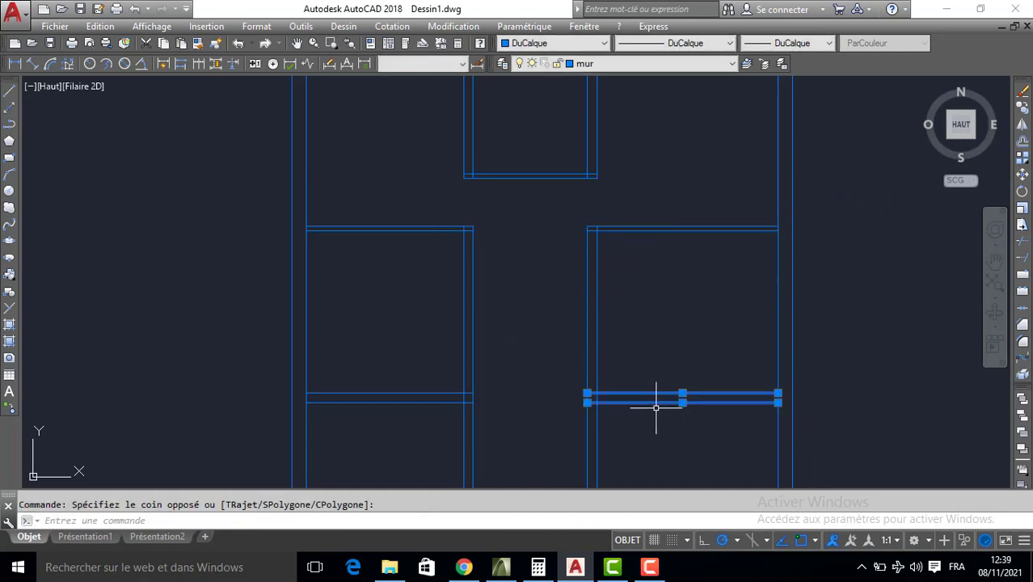
{"action": "key", "text": "Delete"}
{"action": "scroll", "coordinate": [682, 392], "scroll_direction": "down", "scroll_amount": 5}
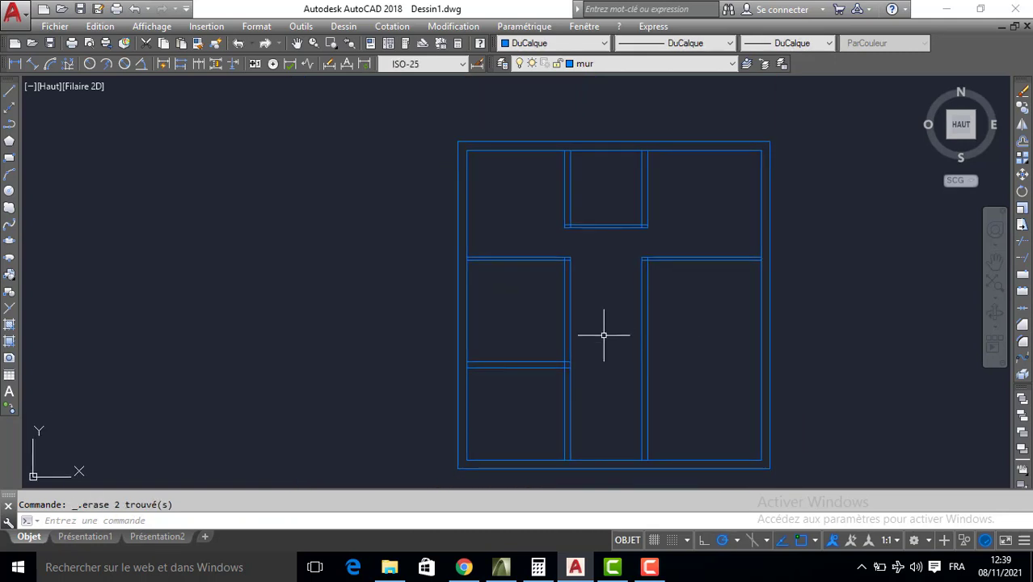
Trim the inner line of the right outer wall where the horizontal partition between Chambre and Salon meets it
{"action": "left_click", "coordinate": [1023, 245]}
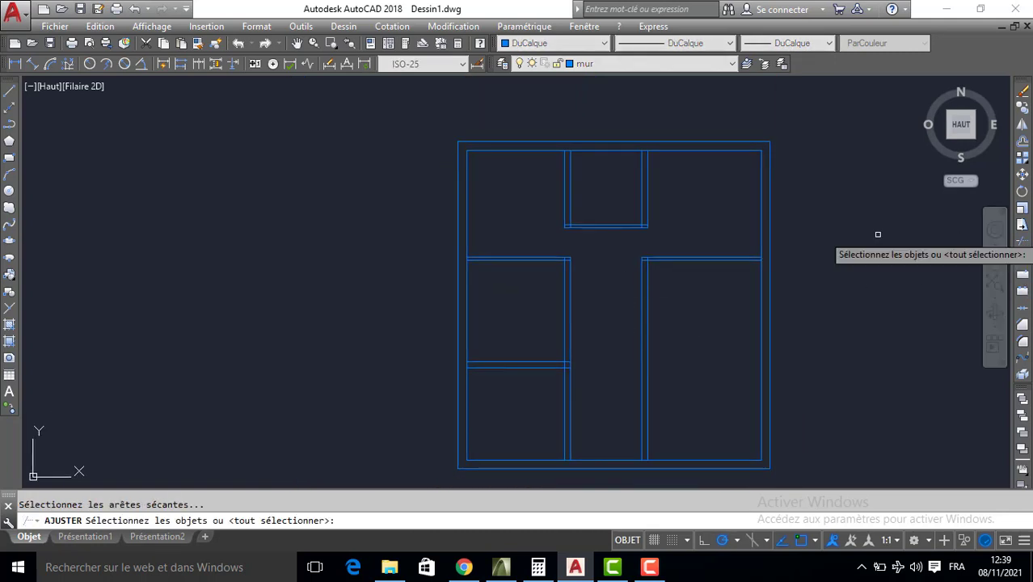
{"action": "key", "text": "Return"}
{"action": "scroll", "coordinate": [765, 259], "scroll_direction": "up", "scroll_amount": 8}
{"action": "left_click", "coordinate": [757, 260]}
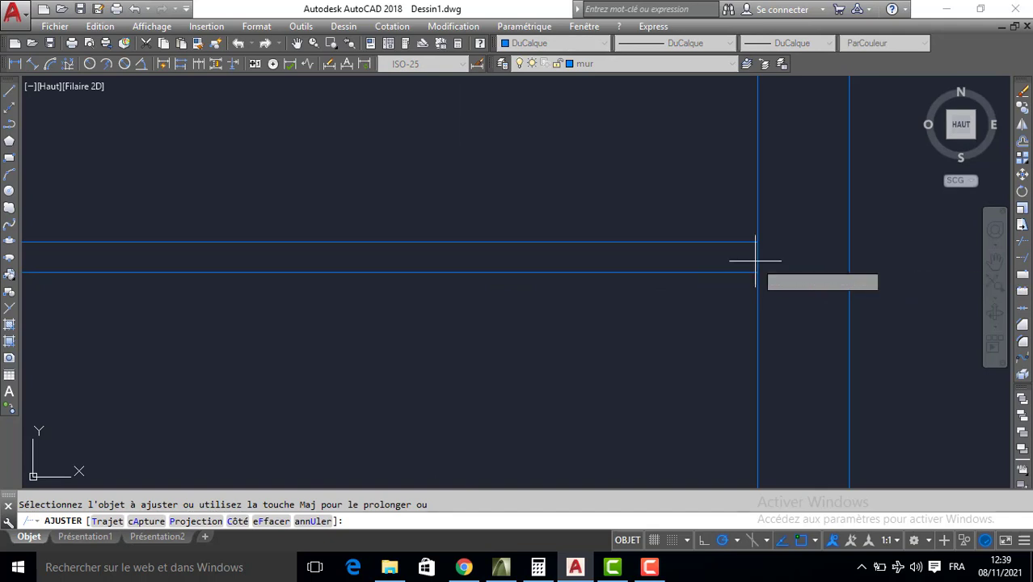
Trim the overlapping line ends at the lower-right corner of the small upper-centre room (S.D.B.)
{"action": "scroll", "coordinate": [541, 272], "scroll_direction": "down", "scroll_amount": 4}
{"action": "middle_click_drag", "start_coordinate": [162, 122], "coordinate": [370, 305]}
{"action": "scroll", "coordinate": [368, 319], "scroll_direction": "up", "scroll_amount": 5}
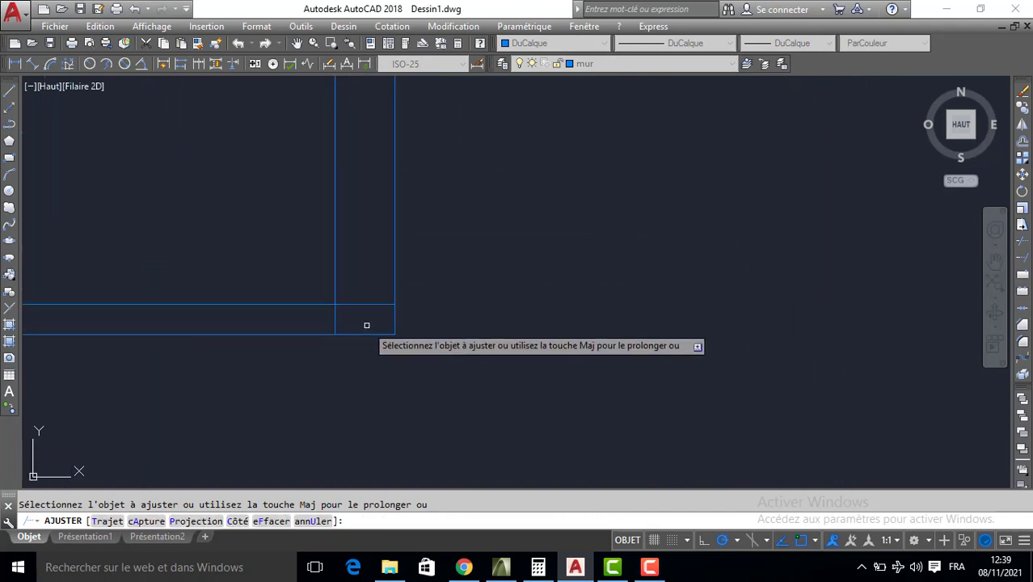
{"action": "left_click", "coordinate": [371, 293]}
{"action": "left_click", "coordinate": [353, 310]}
{"action": "left_click", "coordinate": [321, 313]}
{"action": "left_click", "coordinate": [351, 321]}
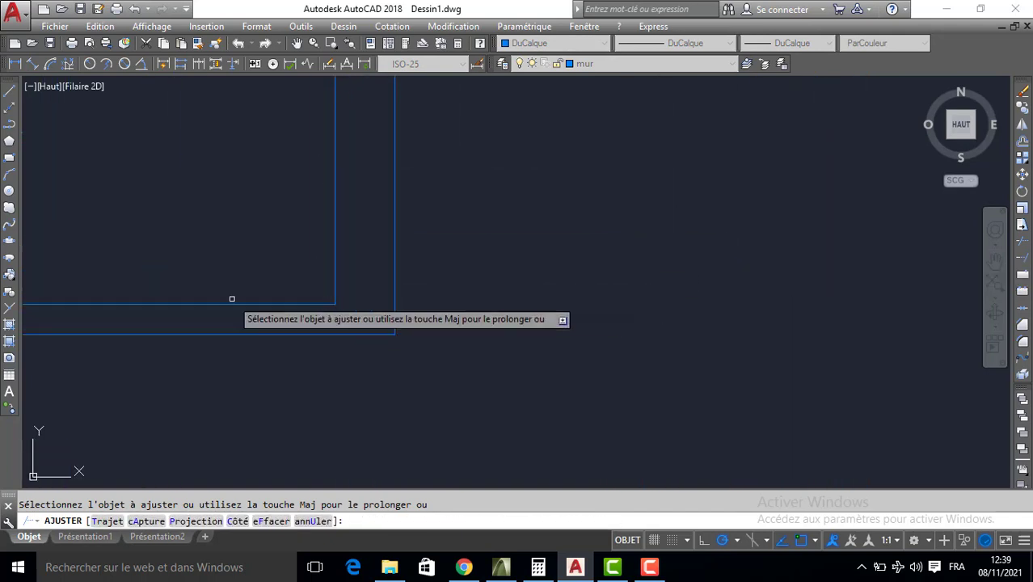
Trim the overlapping line ends at the lower-left corner of the small upper-centre room (S.D.B.)
{"action": "scroll", "coordinate": [217, 299], "scroll_direction": "down", "scroll_amount": 6}
{"action": "middle_click_drag", "start_coordinate": [230, 300], "coordinate": [659, 354]}
{"action": "scroll", "coordinate": [482, 353], "scroll_direction": "up", "scroll_amount": 4}
{"action": "left_click", "coordinate": [514, 359]}
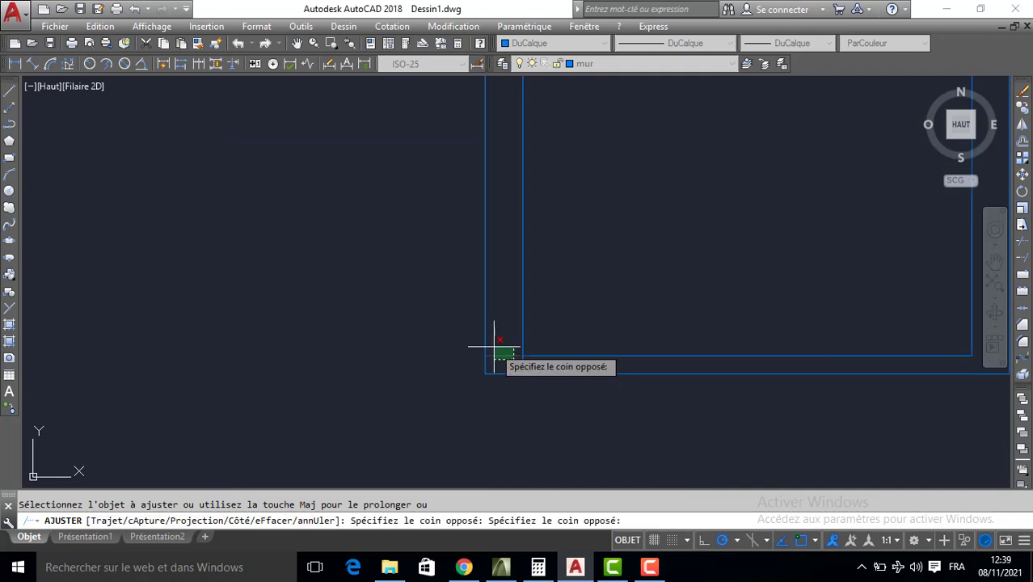
{"action": "left_click", "coordinate": [493, 353]}
{"action": "left_click", "coordinate": [527, 359]}
{"action": "left_click", "coordinate": [541, 366]}
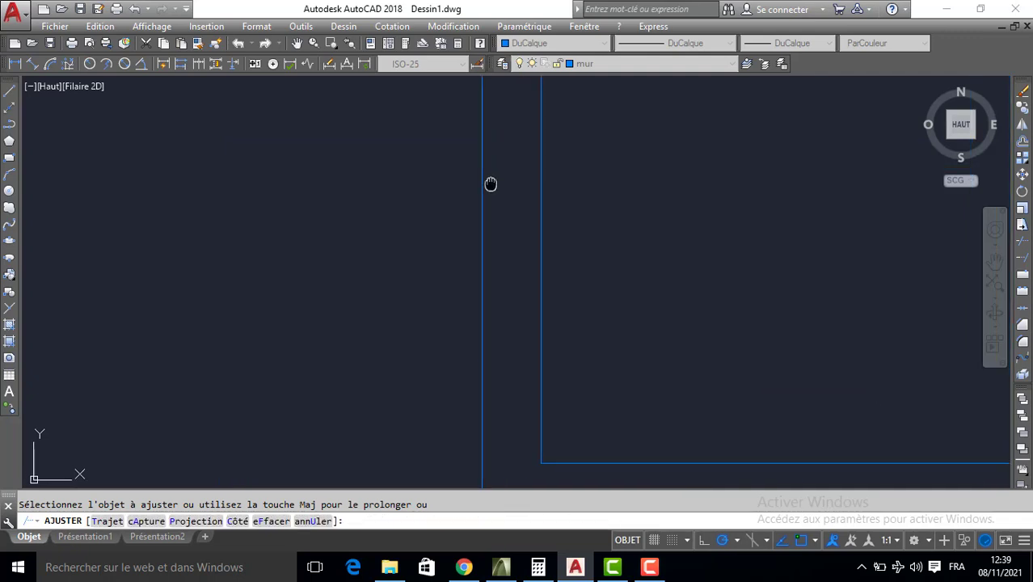
Trim the overlapping line ends at the upper-right corner of the middle left room, beside the corridor
{"action": "scroll", "coordinate": [509, 243], "scroll_direction": "down", "scroll_amount": 5}
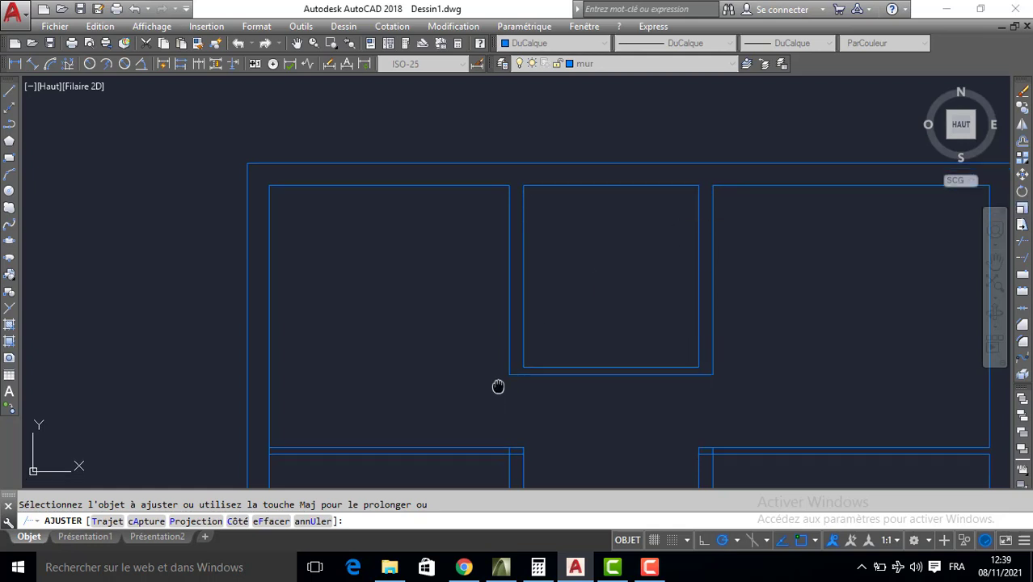
{"action": "scroll", "coordinate": [550, 356], "scroll_direction": "up", "scroll_amount": 6}
{"action": "left_click", "coordinate": [554, 307]}
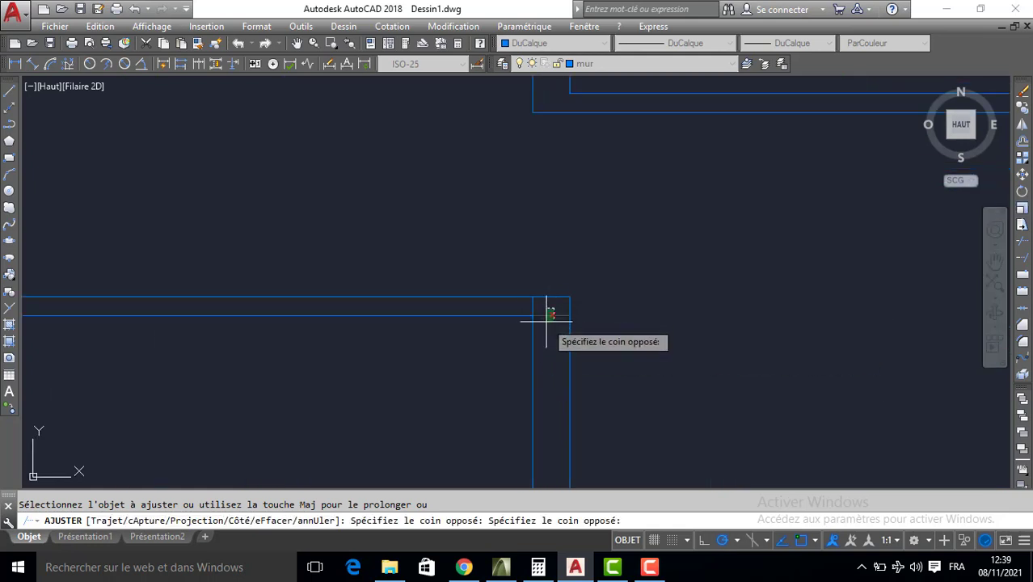
{"action": "left_click", "coordinate": [533, 295]}
{"action": "scroll", "coordinate": [453, 307], "scroll_direction": "down", "scroll_amount": 2}
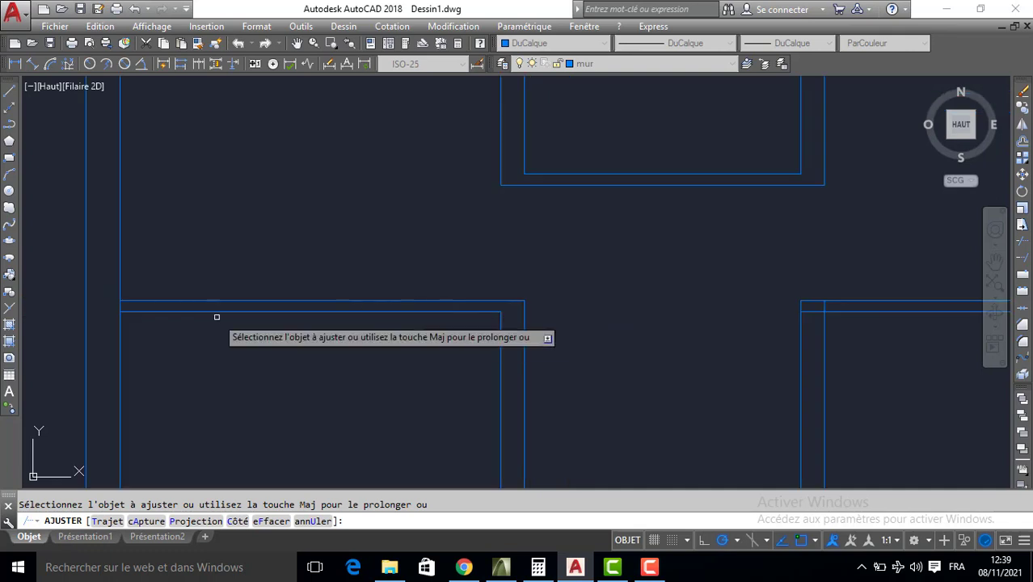
{"action": "scroll", "coordinate": [392, 286], "scroll_direction": "down", "scroll_amount": 3}
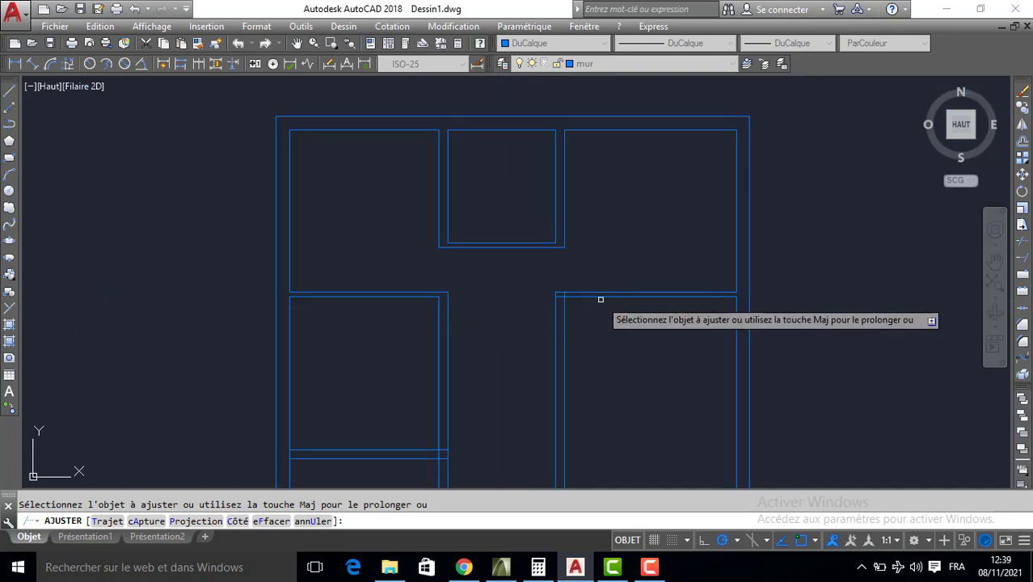
Trim the crossing lines where the staircase wall meets the corridor wall and the left outer wall
{"action": "scroll", "coordinate": [598, 298], "scroll_direction": "up", "scroll_amount": 5}
{"action": "scroll", "coordinate": [412, 299], "scroll_direction": "down", "scroll_amount": 5}
{"action": "middle_click_drag", "start_coordinate": [386, 304], "coordinate": [489, 145]}
{"action": "scroll", "coordinate": [387, 309], "scroll_direction": "up", "scroll_amount": 5}
{"action": "left_click", "coordinate": [476, 254]}
{"action": "left_click", "coordinate": [442, 261]}
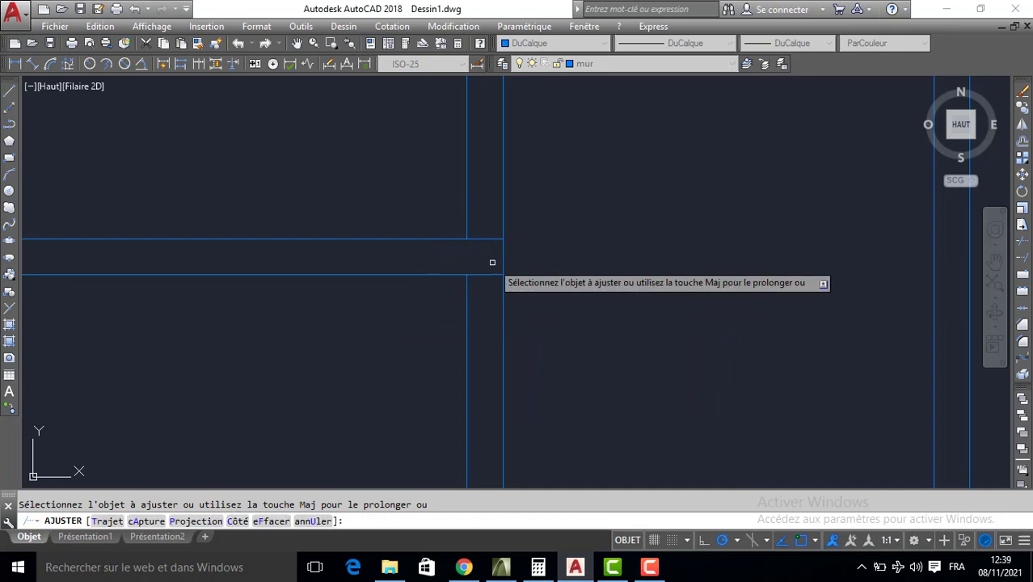
{"action": "left_click", "coordinate": [483, 265]}
{"action": "left_click", "coordinate": [467, 279]}
{"action": "scroll", "coordinate": [486, 274], "scroll_direction": "down", "scroll_amount": 5}
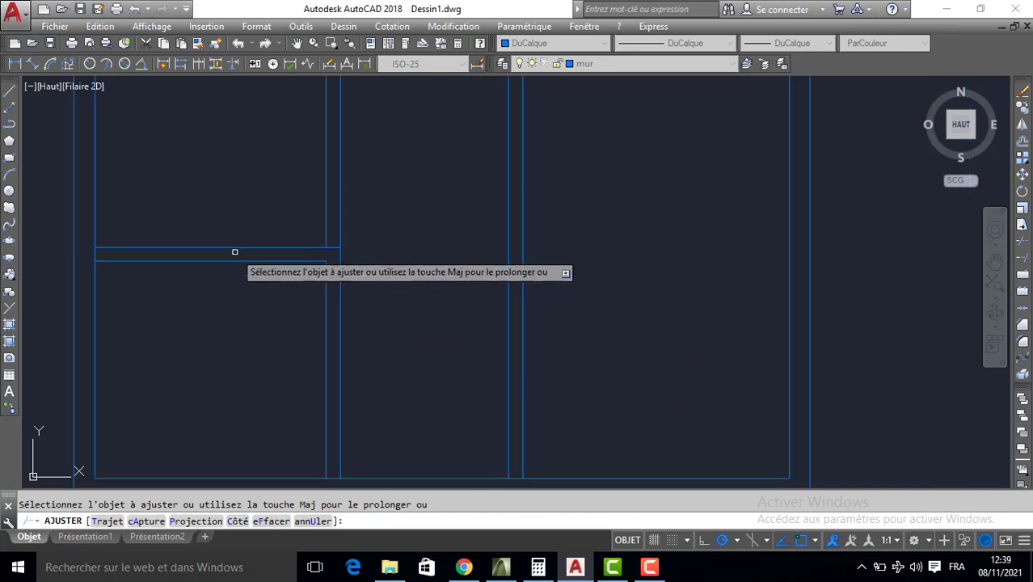
{"action": "scroll", "coordinate": [309, 256], "scroll_direction": "up", "scroll_amount": 1}
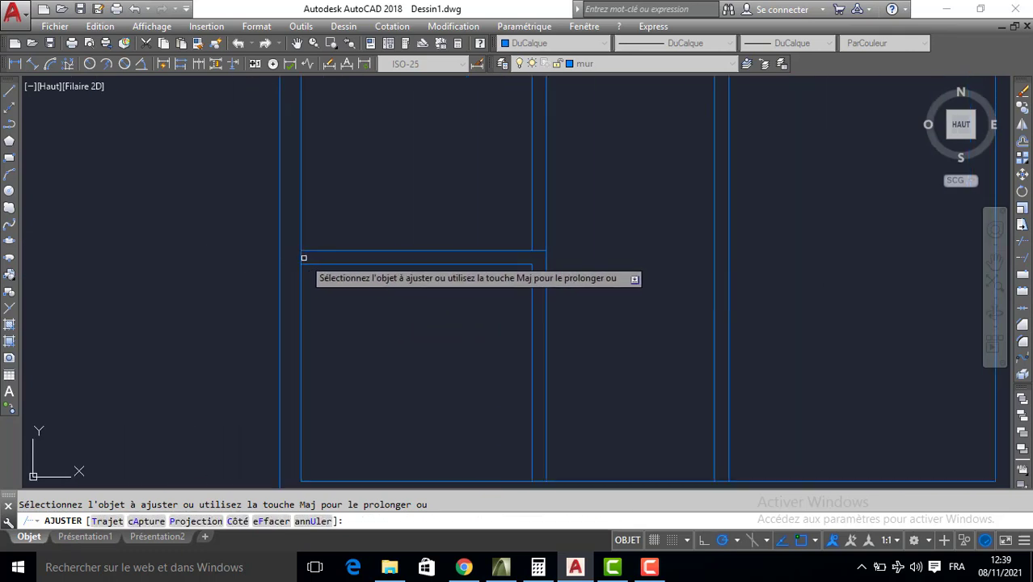
{"action": "key", "text": "Return"}
Start a line where the partition between the two left rooms meets the corridor, running it 120 straight down with ortho on
{"action": "scroll", "coordinate": [414, 269], "scroll_direction": "down", "scroll_amount": 4}
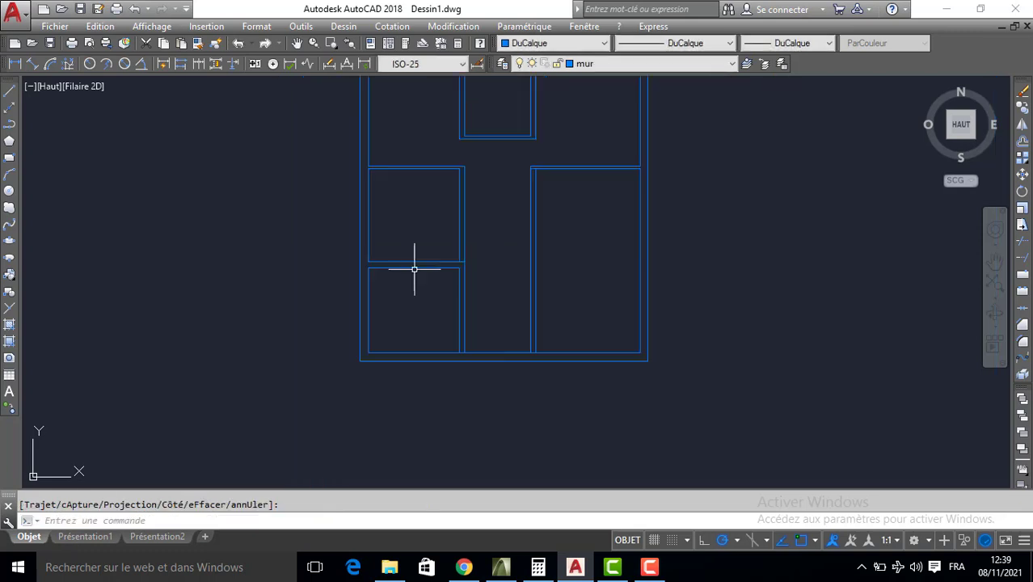
{"action": "middle_click_drag", "start_coordinate": [523, 276], "coordinate": [479, 283]}
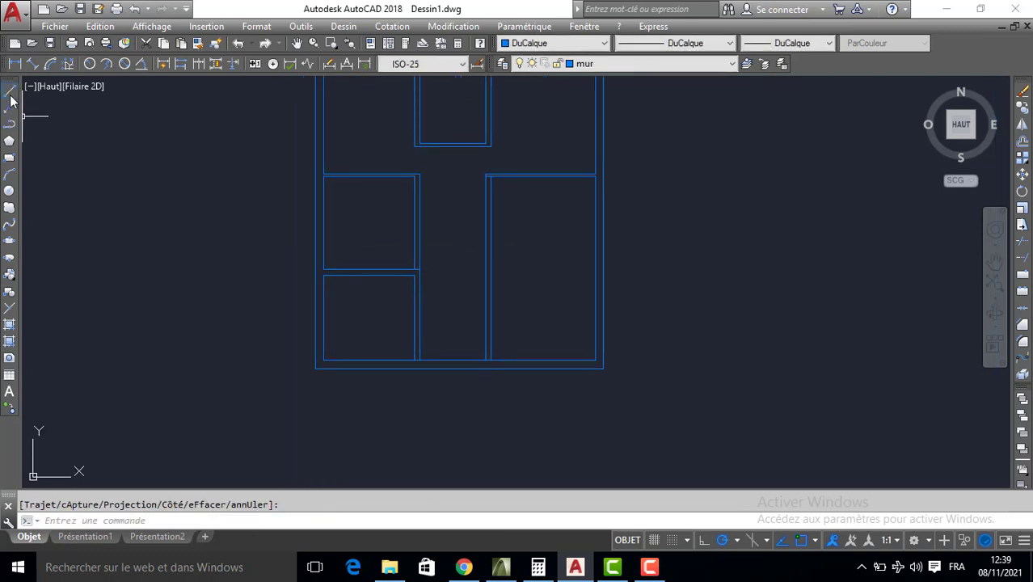
{"action": "left_click", "coordinate": [10, 96]}
{"action": "scroll", "coordinate": [422, 282], "scroll_direction": "up", "scroll_amount": 4}
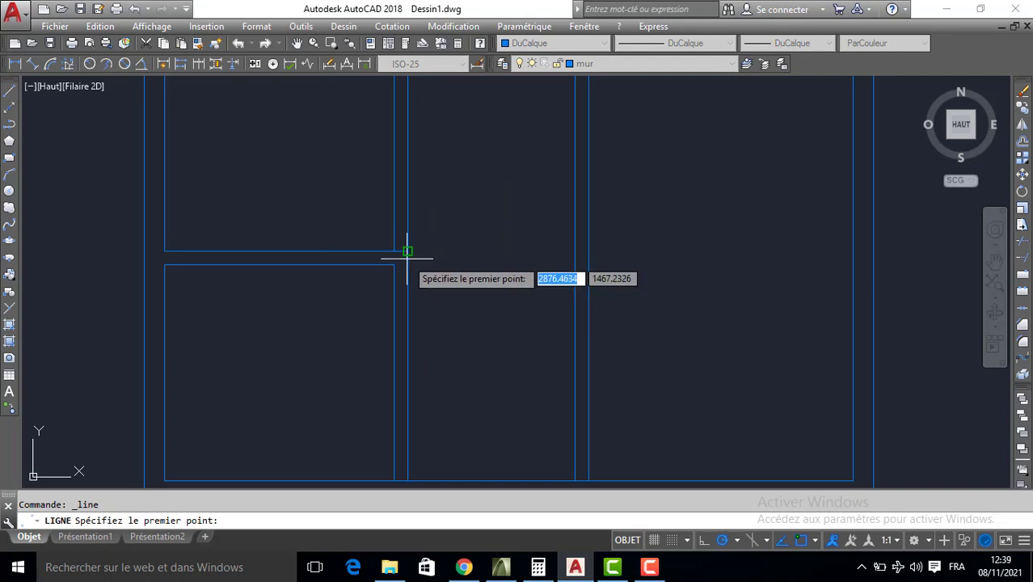
{"action": "left_click", "coordinate": [408, 251]}
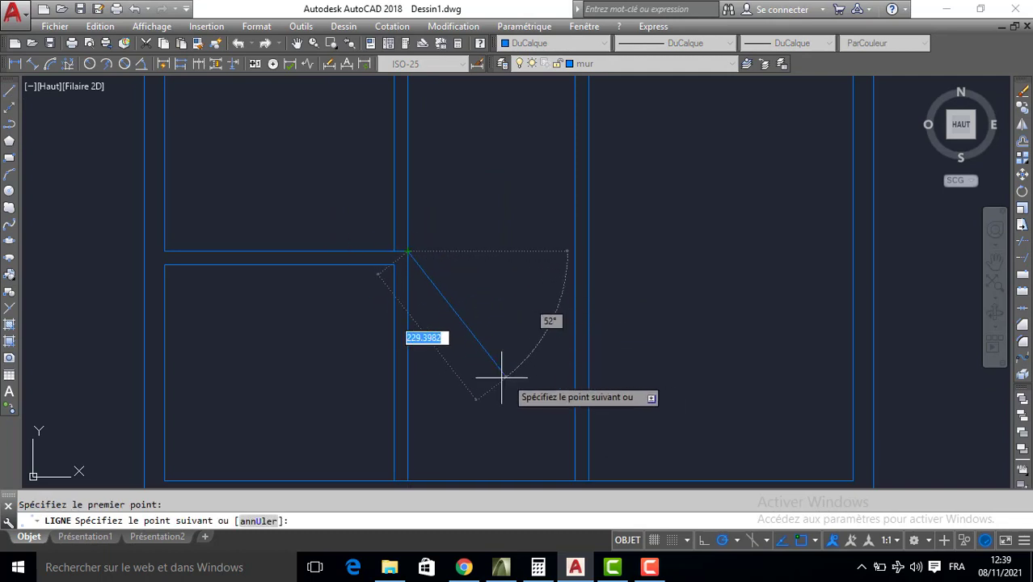
{"action": "key", "text": "F8"}
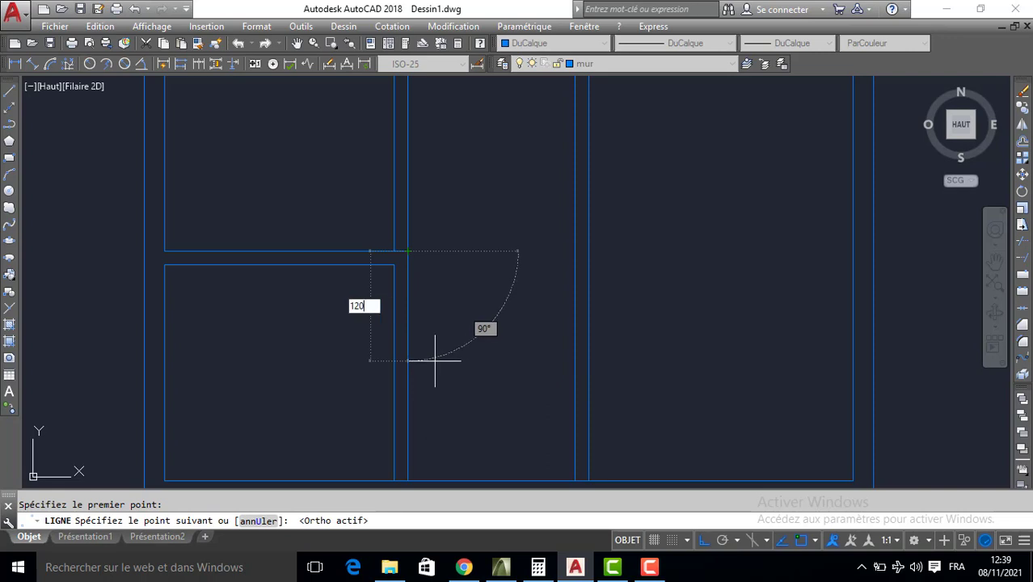
{"action": "type", "text": "120"}
{"action": "key", "text": "Return"}
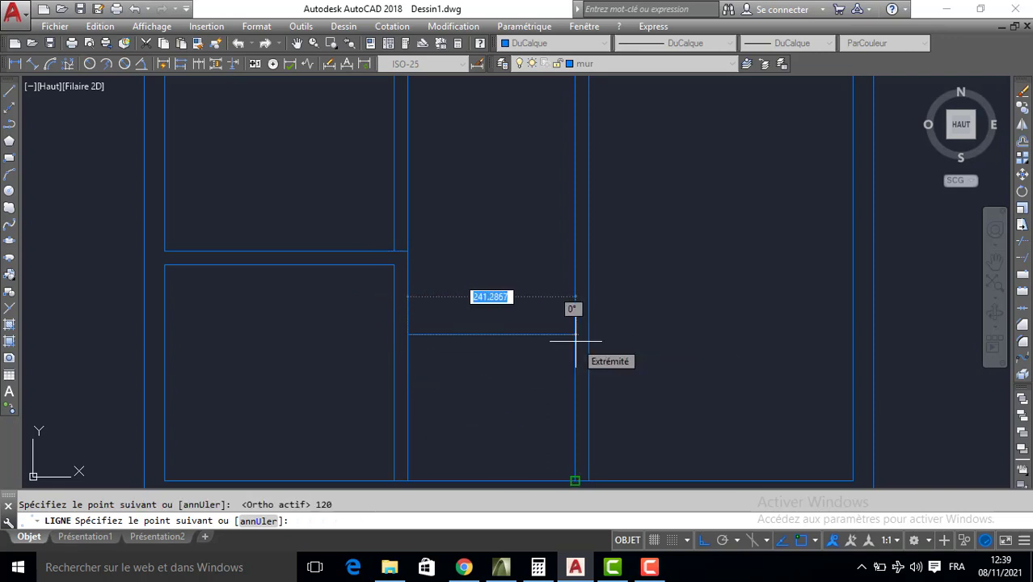
Enable the Milieu object snap and finish the line horizontally across the corridor to its right wall
{"action": "right_click", "coordinate": [799, 546]}
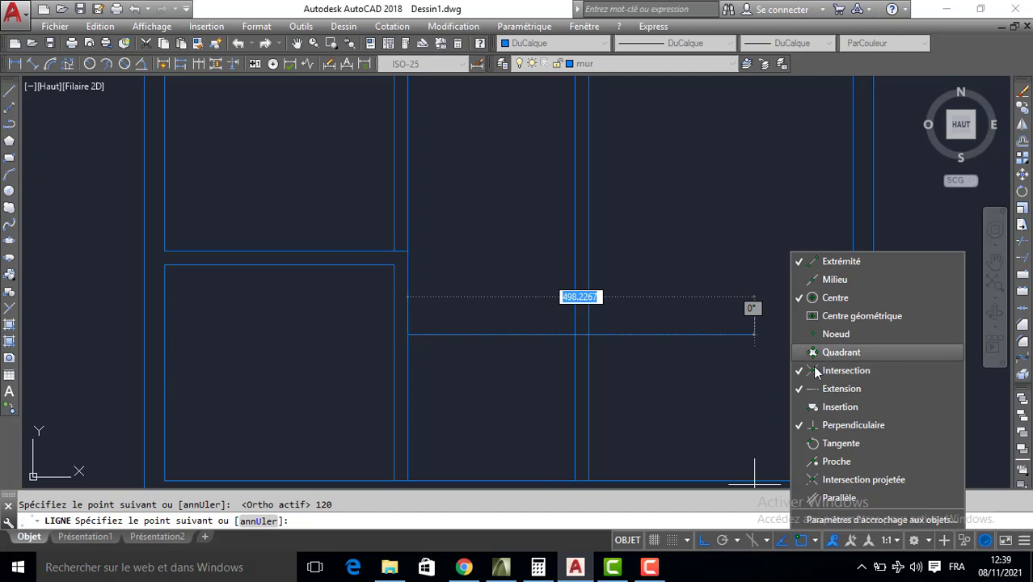
{"action": "left_click", "coordinate": [818, 279]}
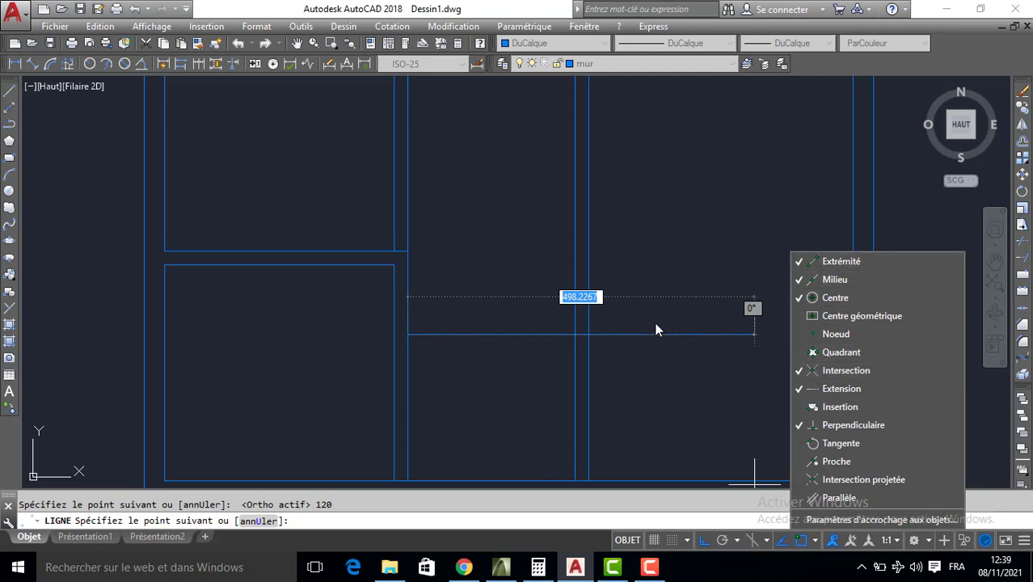
{"action": "left_click", "coordinate": [576, 336]}
{"action": "left_click", "coordinate": [575, 334]}
{"action": "key", "text": "Return"}
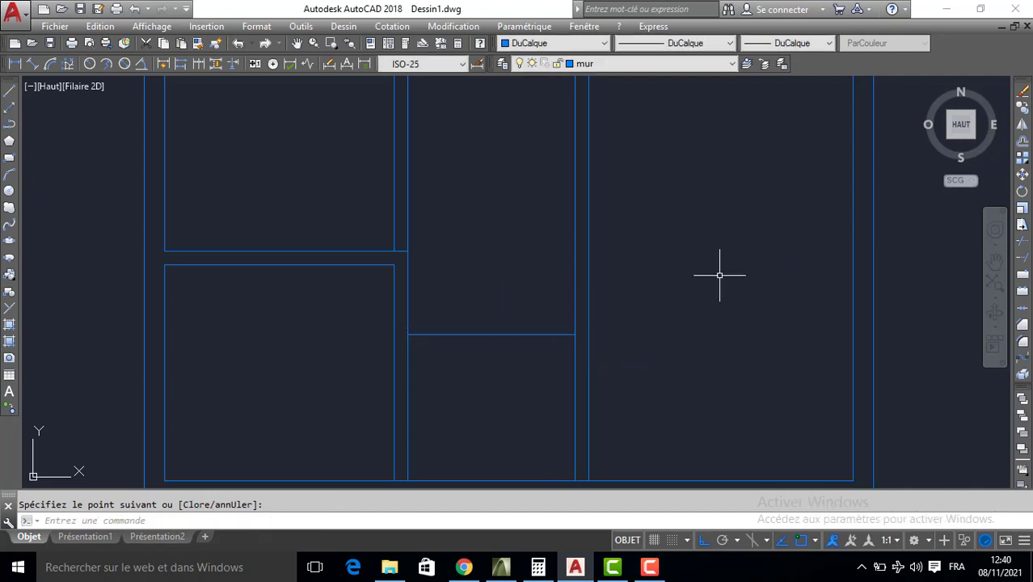
Offset the horizontal line across the lower corridor by 30 downward
{"action": "left_click", "coordinate": [1023, 144]}
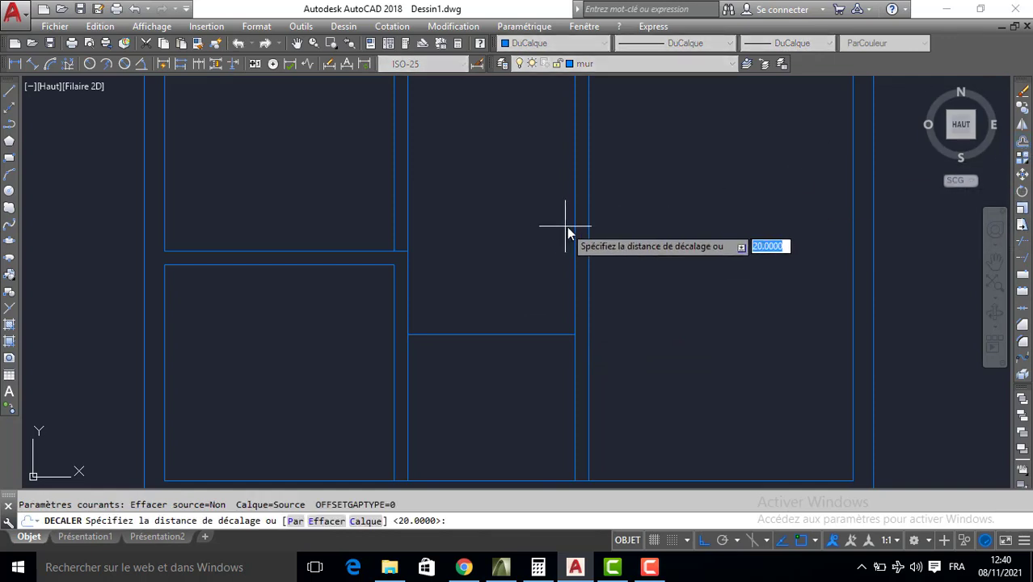
{"action": "type", "text": "30"}
{"action": "key", "text": "Return"}
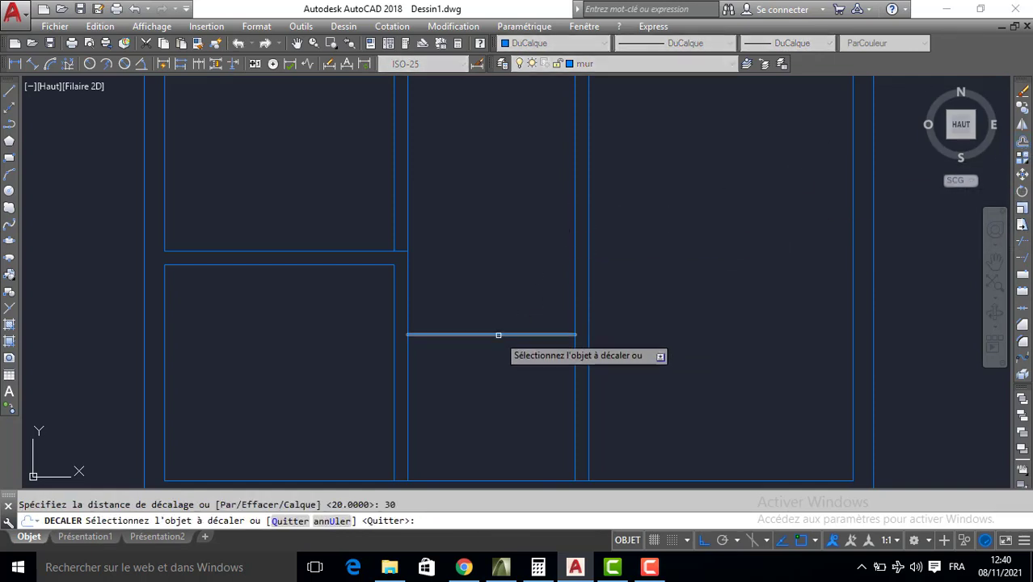
{"action": "left_click", "coordinate": [497, 334]}
{"action": "left_click", "coordinate": [491, 346]}
{"action": "key", "text": "Return"}
Trim the corridor's left and right wall lines between the two new horizontal lines
{"action": "left_click", "coordinate": [1022, 241]}
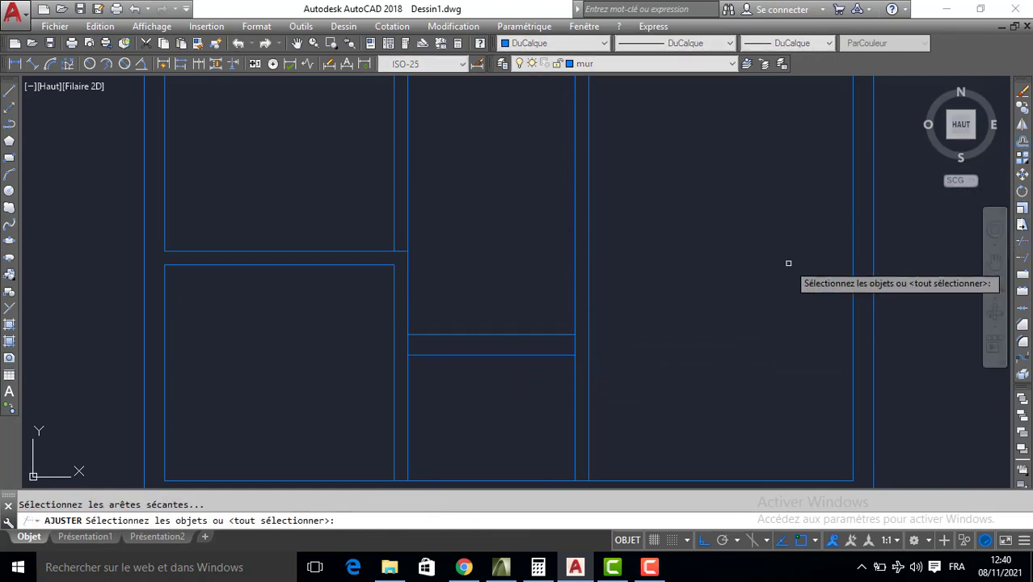
{"action": "key", "text": "Return"}
{"action": "left_click", "coordinate": [579, 343]}
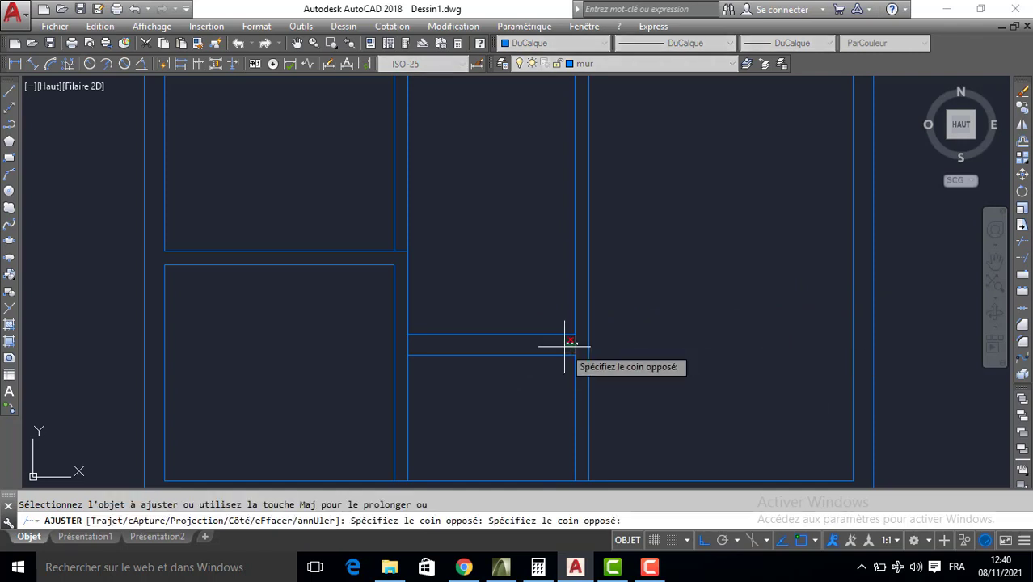
{"action": "left_click", "coordinate": [565, 347]}
{"action": "left_click", "coordinate": [405, 345]}
{"action": "key", "text": "Return"}
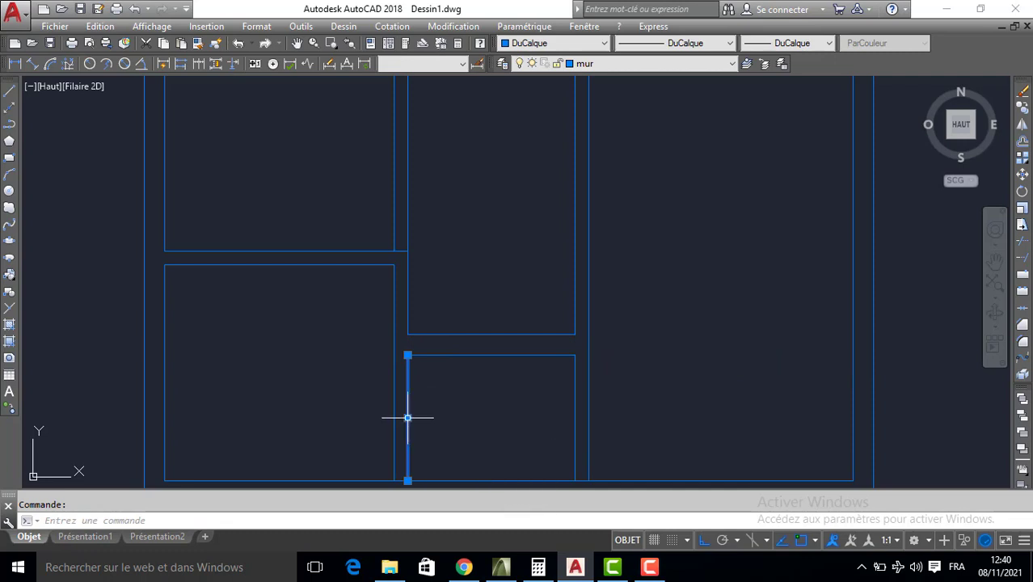
Shift the left and right side lines of the lower-centre entrance recess 10 inward each
{"action": "left_click", "coordinate": [408, 418]}
{"action": "type", "text": "10"}
{"action": "key", "text": "Return"}
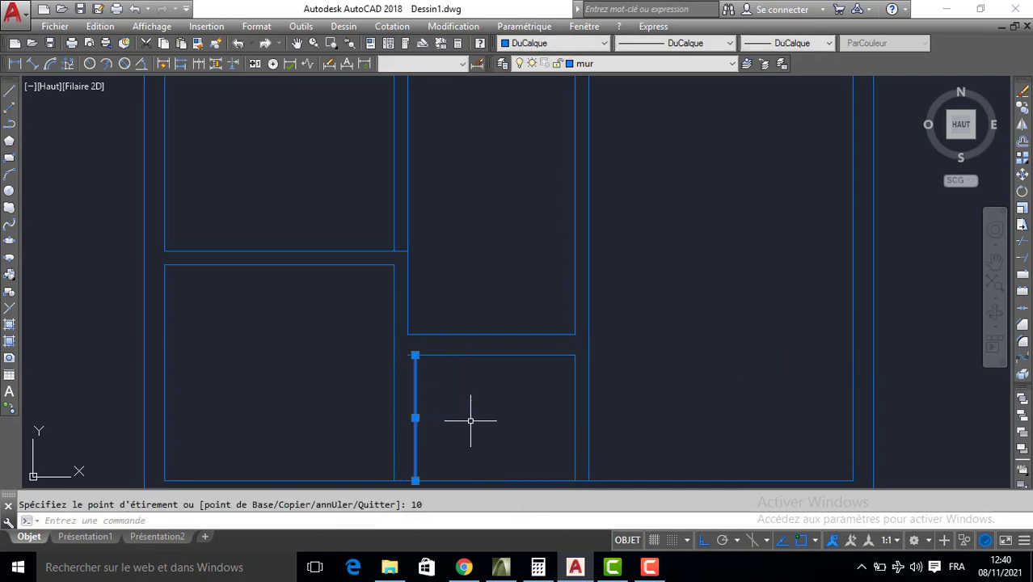
{"action": "left_click", "coordinate": [575, 404]}
{"action": "left_click", "coordinate": [574, 418]}
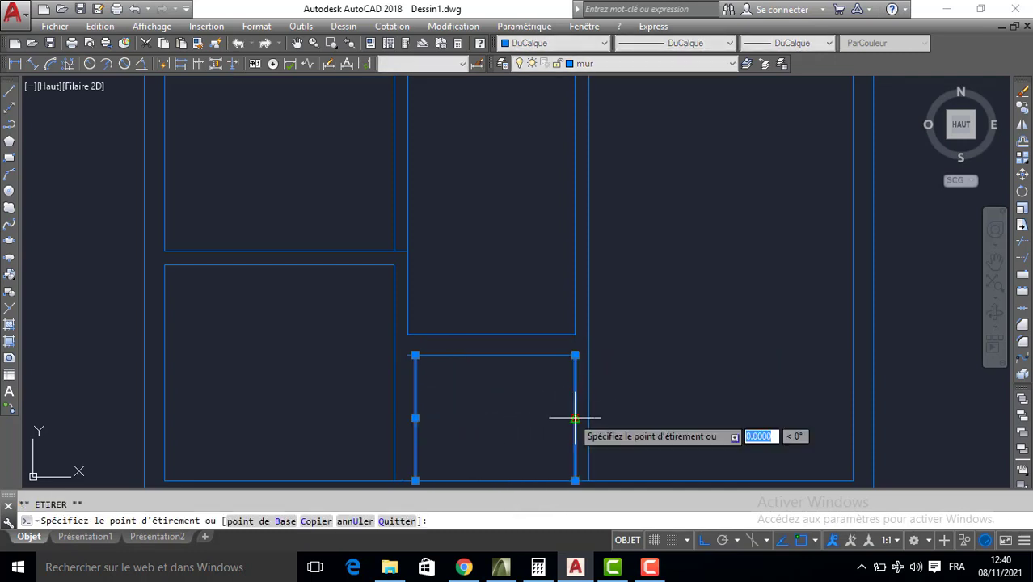
{"action": "type", "text": "10"}
{"action": "key", "text": "Return"}
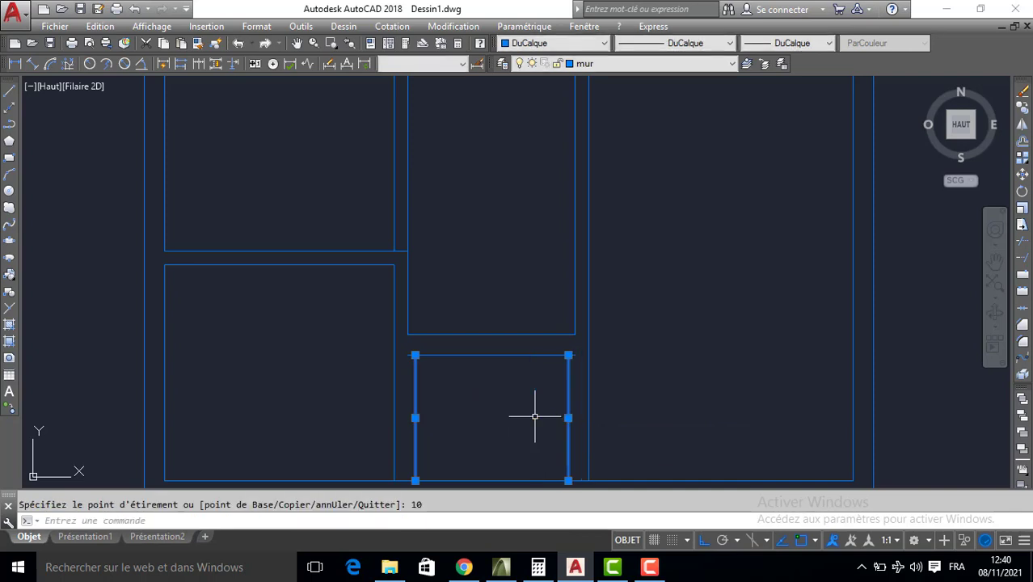
{"action": "key", "text": "Escape"}
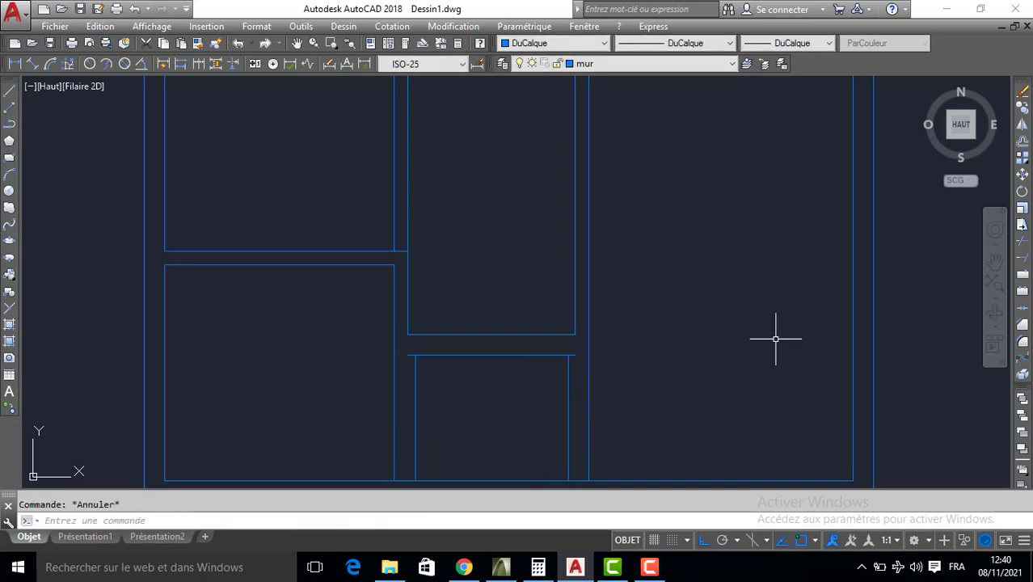
Extend both side lines of the entrance recess down to the outer line of the lower exterior wall
{"action": "left_click", "coordinate": [1025, 257]}
{"action": "middle_click_drag", "start_coordinate": [833, 327], "coordinate": [791, 237]}
{"action": "key", "text": "Return"}
{"action": "left_click", "coordinate": [536, 353]}
{"action": "left_click", "coordinate": [505, 375]}
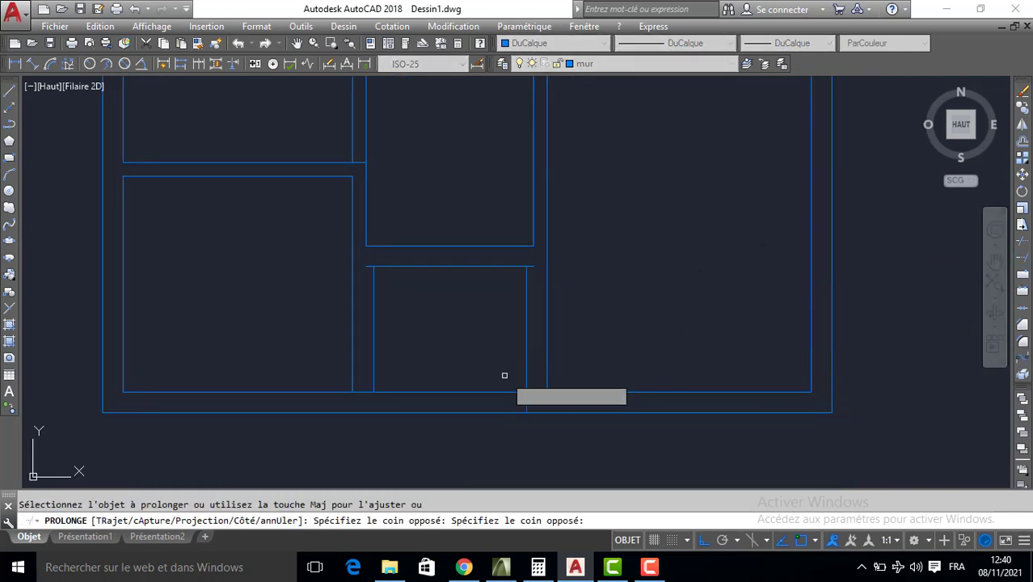
{"action": "left_click", "coordinate": [358, 354]}
{"action": "left_click", "coordinate": [420, 341]}
{"action": "key", "text": "Return"}
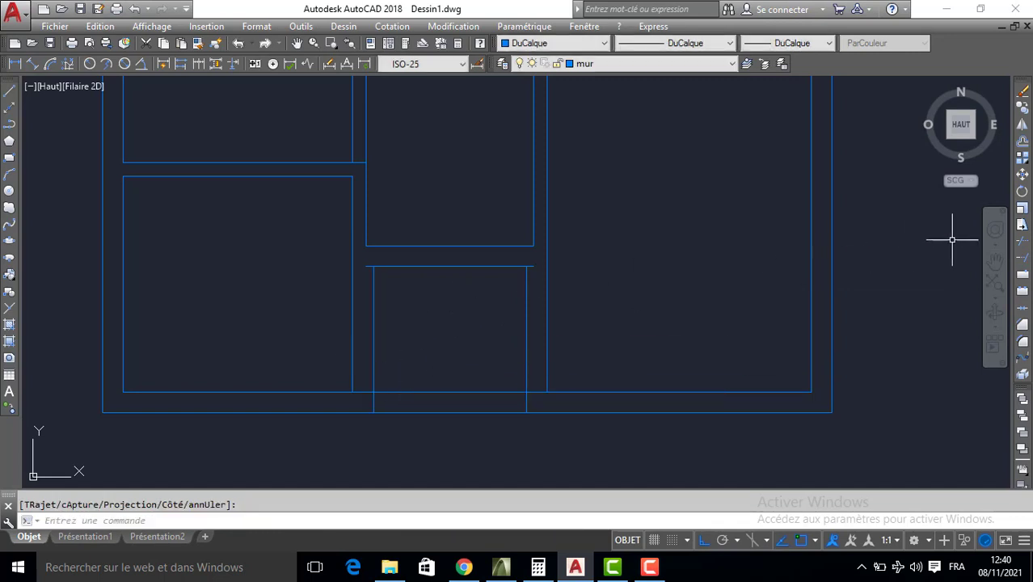
Trim the recess's overhanging upper corners and the exterior wall lines crossing its lower end, leaving it open to the outside
{"action": "left_click", "coordinate": [1024, 241]}
{"action": "key", "text": "Return"}
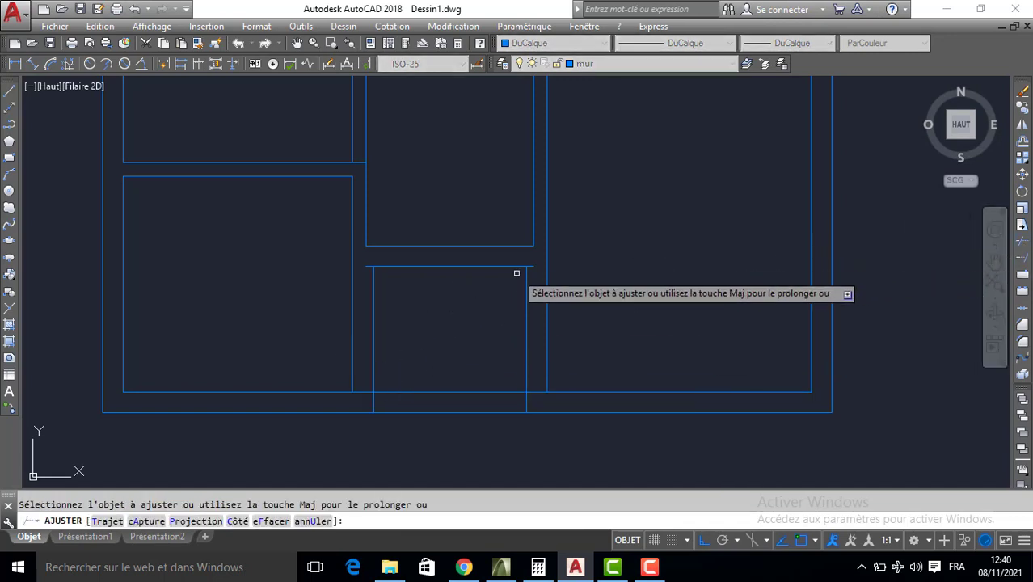
{"action": "left_click", "coordinate": [532, 262]}
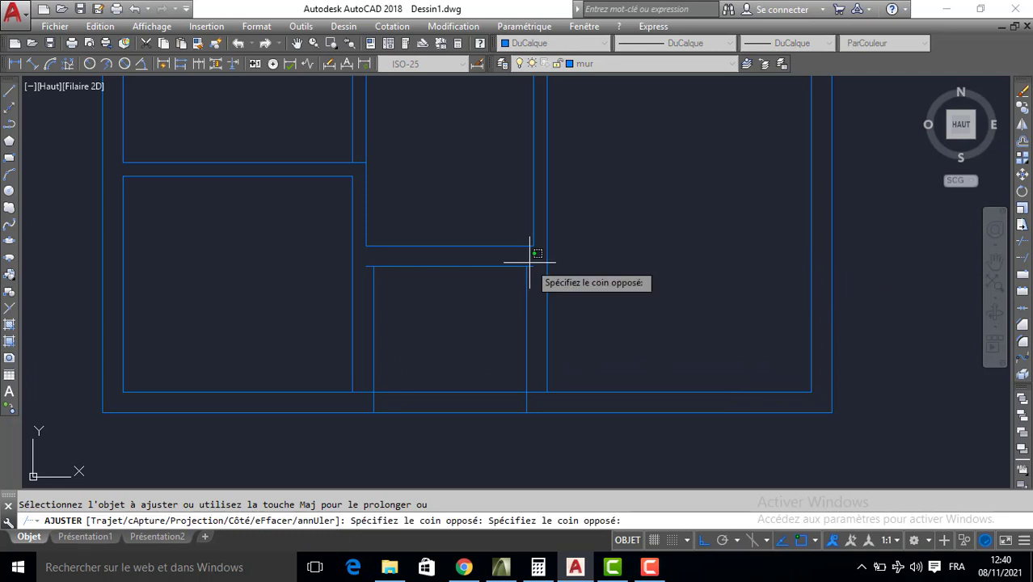
{"action": "left_click", "coordinate": [540, 397]}
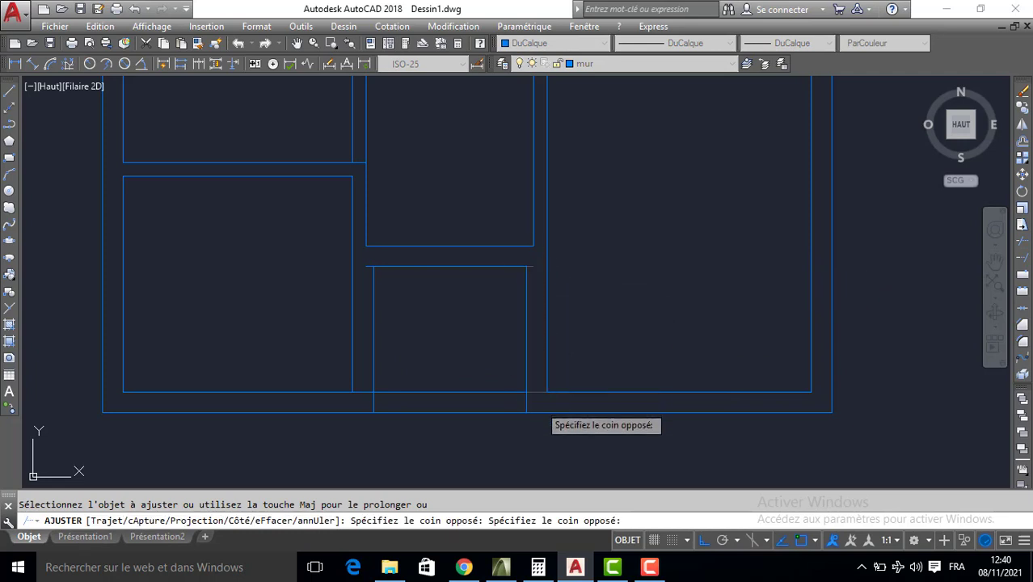
{"action": "left_click", "coordinate": [476, 375]}
{"action": "left_click", "coordinate": [393, 436]}
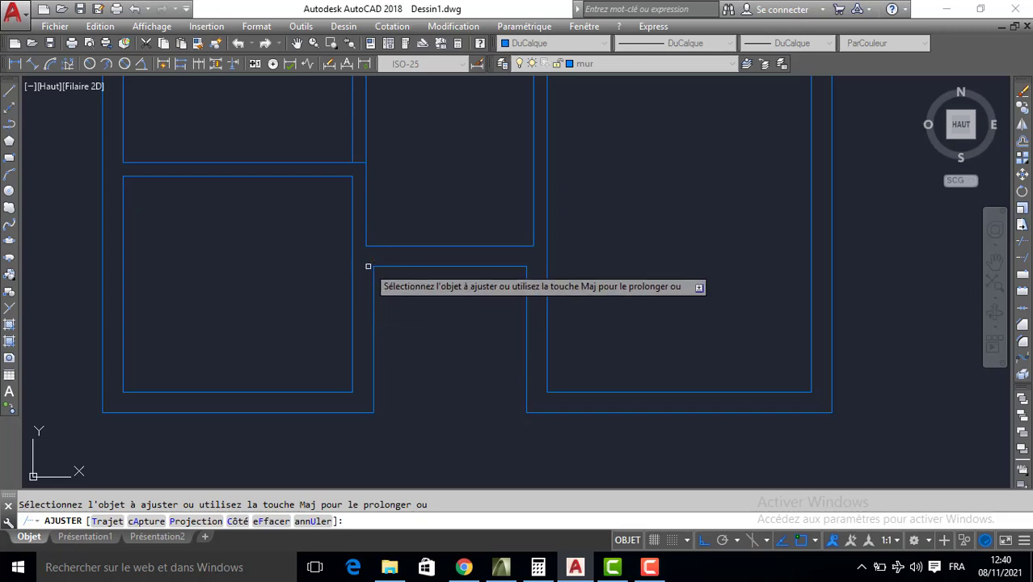
{"action": "key", "text": "Return"}
Offset the lower line of the large right room's upper wall by 120 downward
{"action": "scroll", "coordinate": [485, 251], "scroll_direction": "down", "scroll_amount": 4}
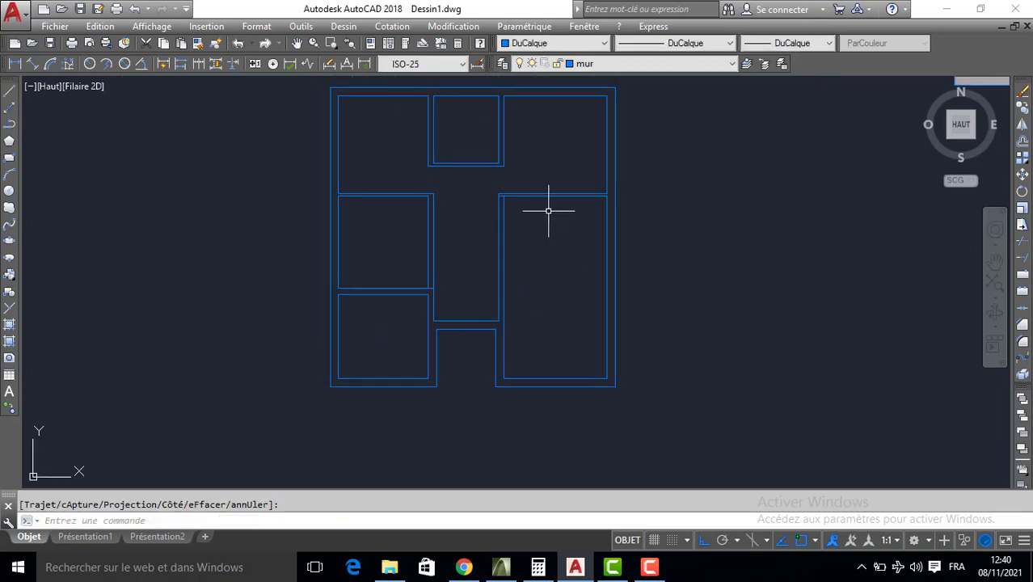
{"action": "scroll", "coordinate": [548, 211], "scroll_direction": "up", "scroll_amount": 4}
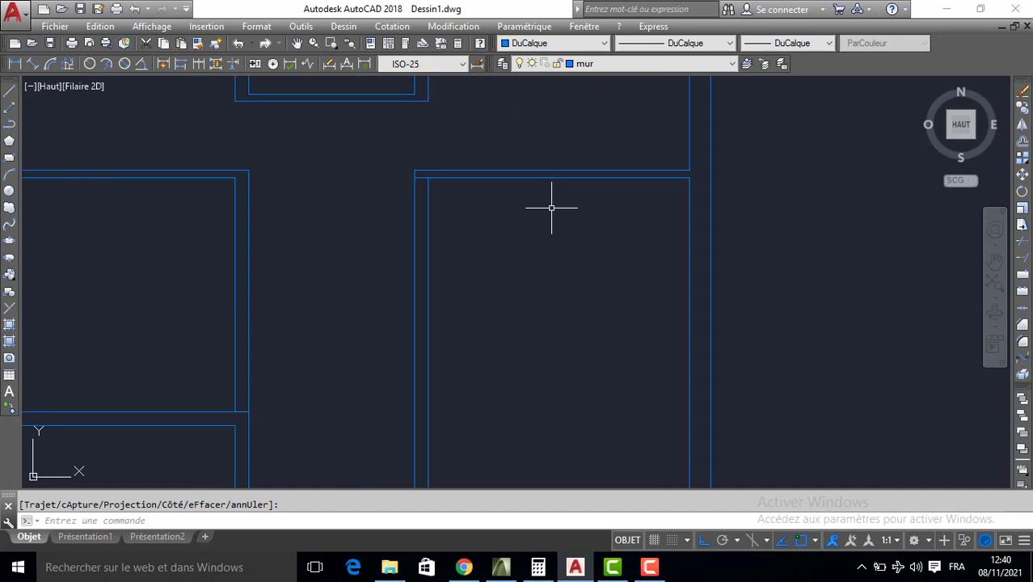
{"action": "left_click", "coordinate": [1022, 144]}
{"action": "type", "text": "12"}
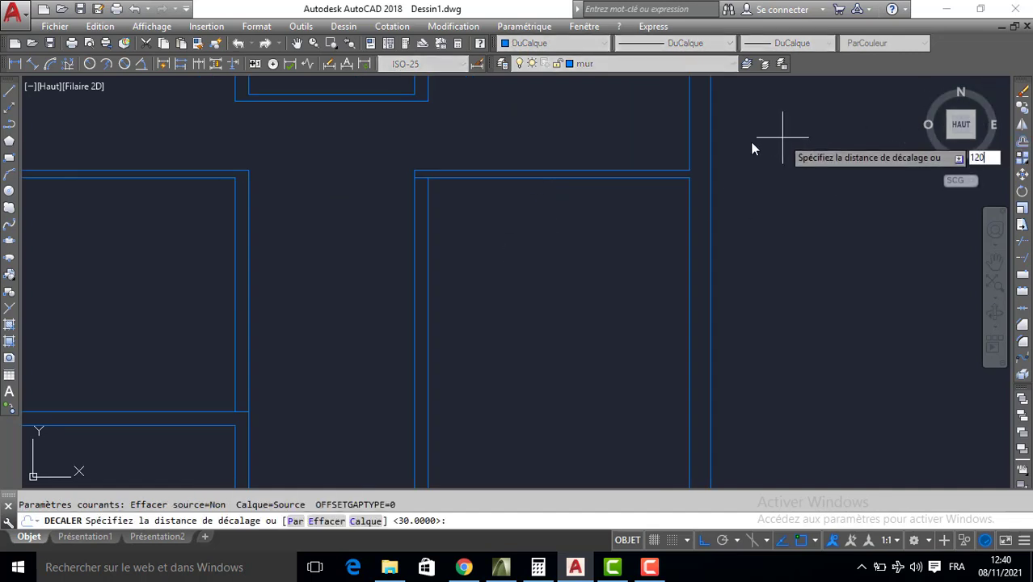
{"action": "type", "text": "0"}
{"action": "key", "text": "Return"}
{"action": "left_click", "coordinate": [602, 177]}
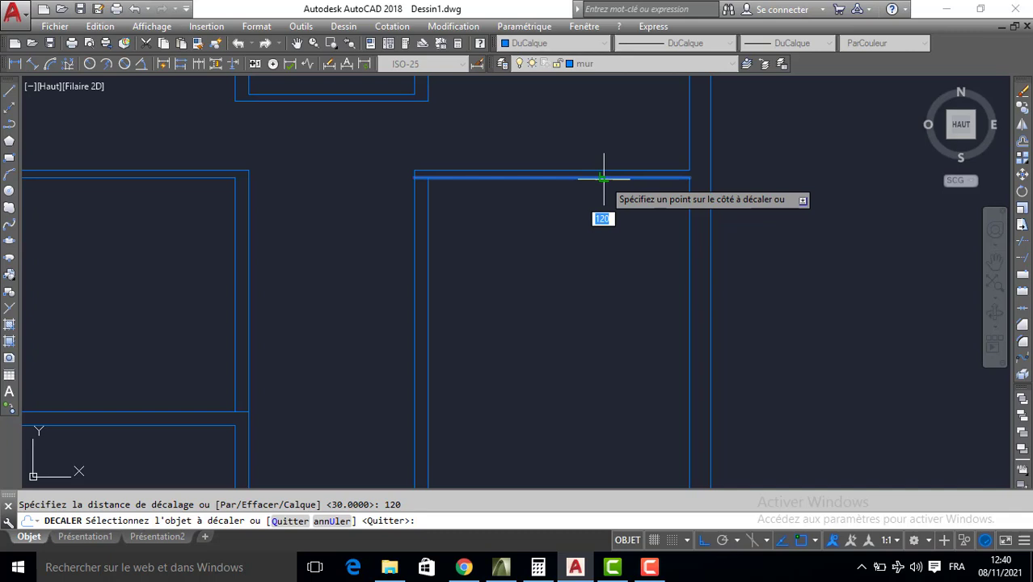
{"action": "left_click", "coordinate": [599, 234]}
{"action": "key", "text": "Return"}
Offset the new horizontal line in the right room by 10 downward to form a partition
{"action": "key", "text": "Return"}
{"action": "type", "text": "10"}
{"action": "key", "text": "Return"}
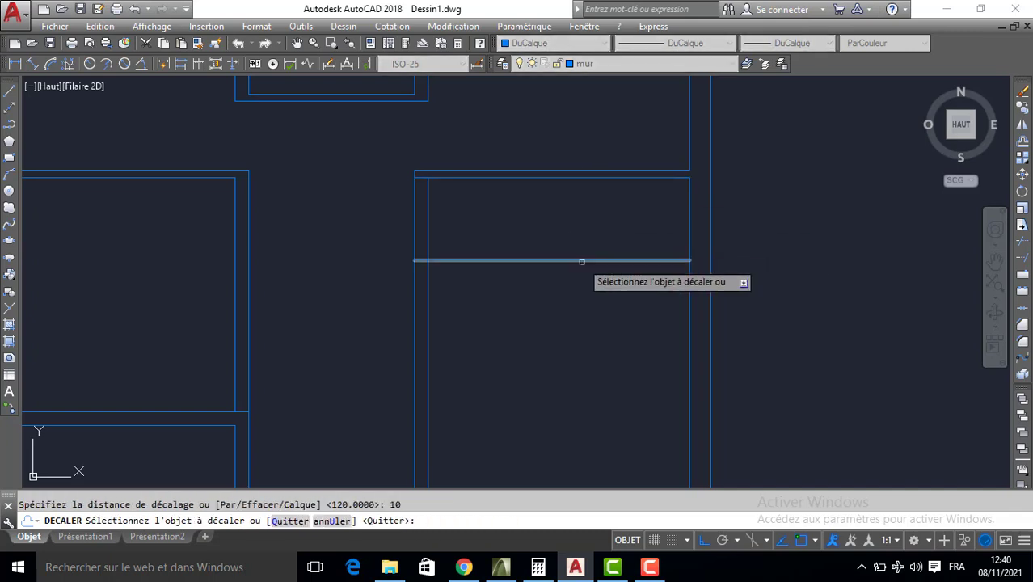
{"action": "left_click", "coordinate": [582, 261]}
{"action": "left_click", "coordinate": [579, 308]}
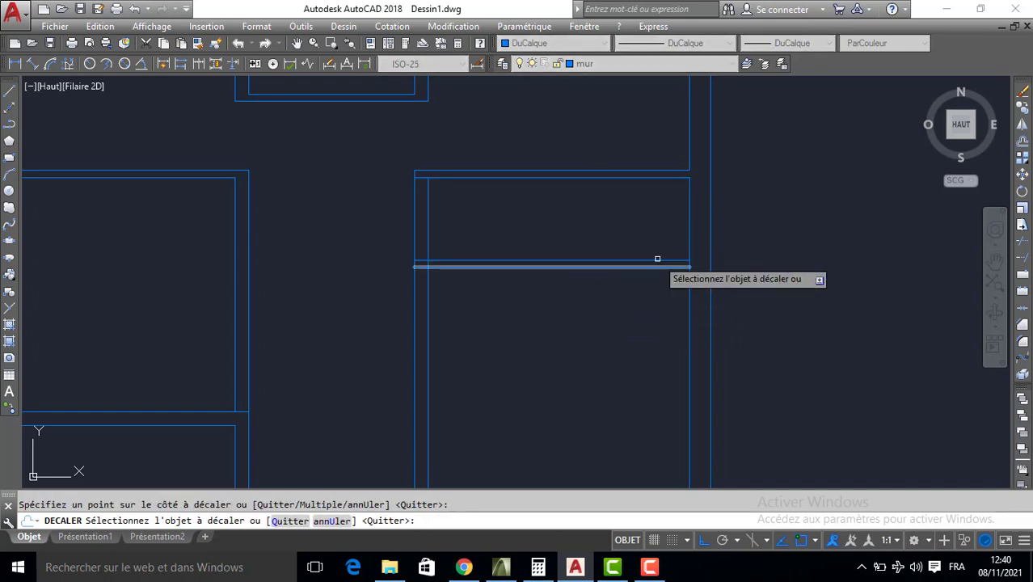
{"action": "key", "text": "Return"}
Trim the corridor's right wall lines between the right room's upper wall and the new partition, opening a passage
{"action": "left_click", "coordinate": [1023, 249]}
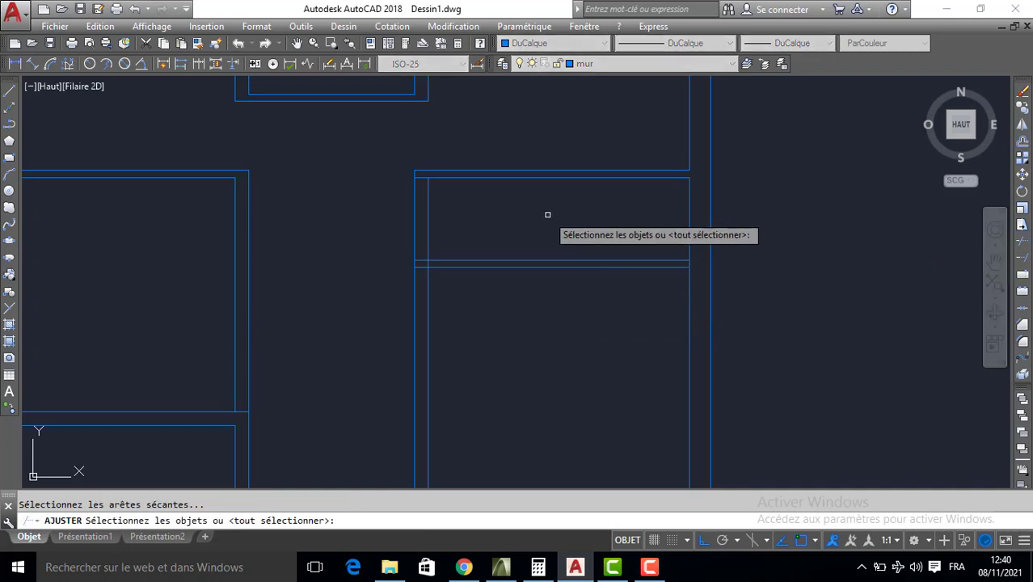
{"action": "key", "text": "Return"}
{"action": "key", "text": "Return"}
{"action": "key", "text": "Return"}
{"action": "key", "text": "Return"}
{"action": "left_click", "coordinate": [381, 203]}
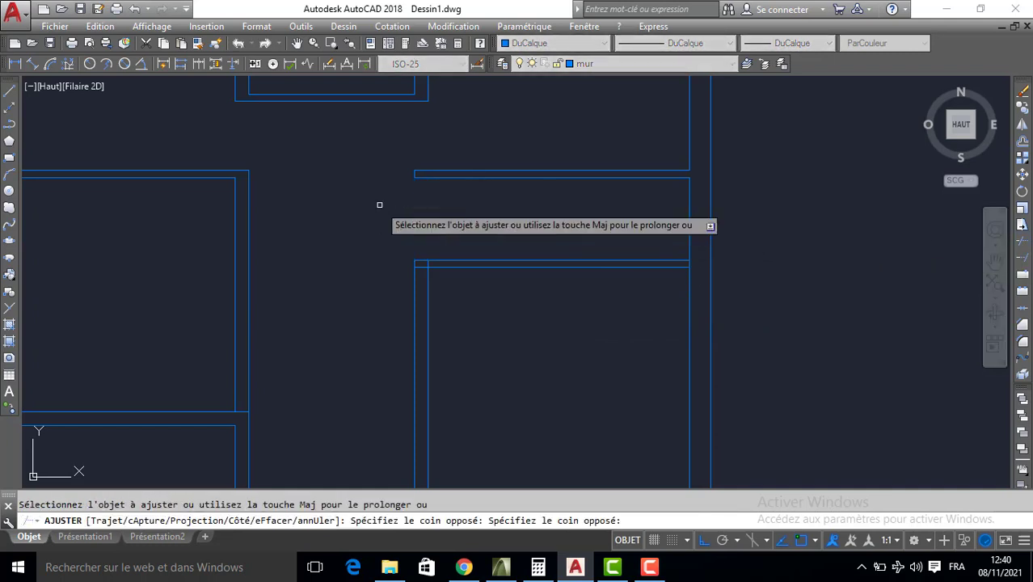
Trim the overlapping line ends where the new partition meets the corridor's right wall
{"action": "scroll", "coordinate": [427, 265], "scroll_direction": "up", "scroll_amount": 5}
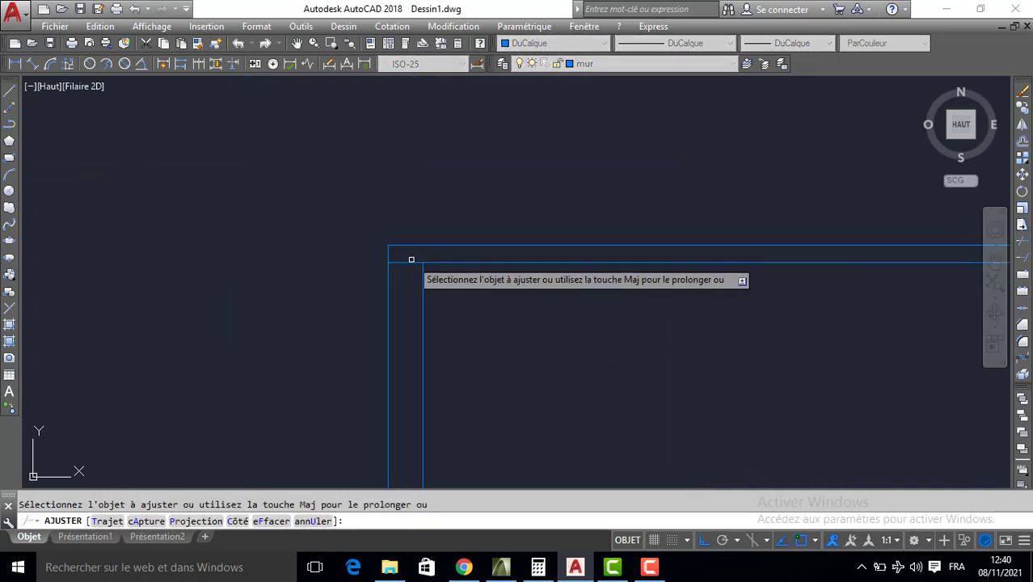
{"action": "left_click", "coordinate": [413, 259]}
{"action": "left_click", "coordinate": [406, 297]}
{"action": "scroll", "coordinate": [471, 250], "scroll_direction": "down", "scroll_amount": 4}
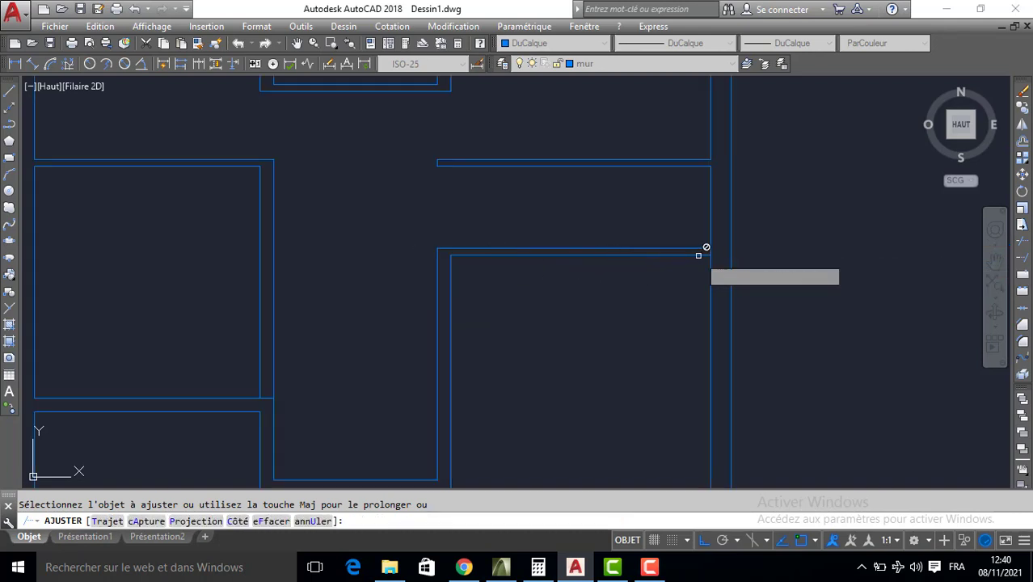
{"action": "scroll", "coordinate": [700, 246], "scroll_direction": "up", "scroll_amount": 5}
{"action": "scroll", "coordinate": [697, 247], "scroll_direction": "down", "scroll_amount": 5}
{"action": "key", "text": "Return"}
{"action": "scroll", "coordinate": [652, 235], "scroll_direction": "down", "scroll_amount": 4}
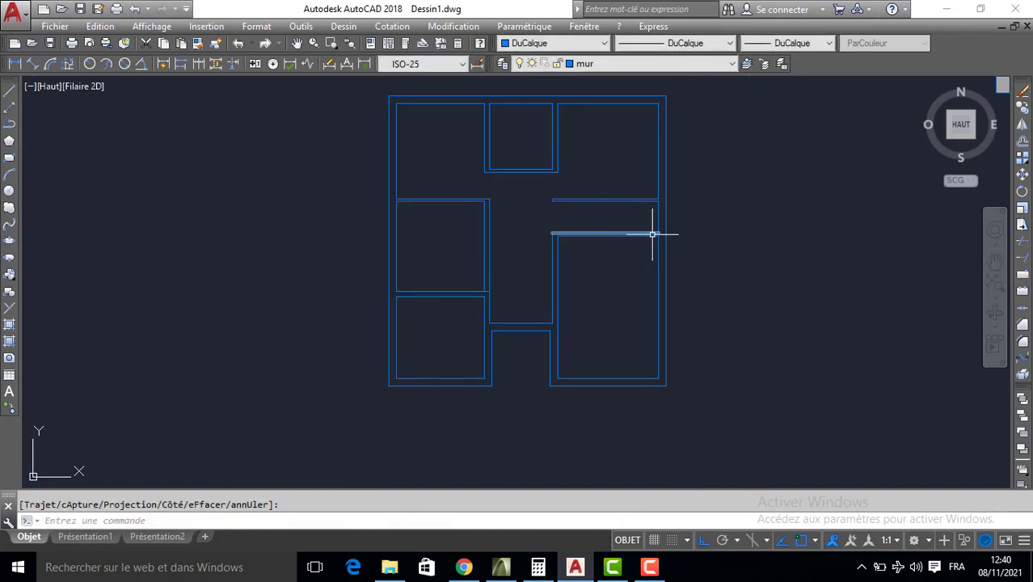
Offset the right exterior wall's inner line between the two horizontal partitions by 200 toward the corridor
{"action": "scroll", "coordinate": [614, 210], "scroll_direction": "up", "scroll_amount": 2}
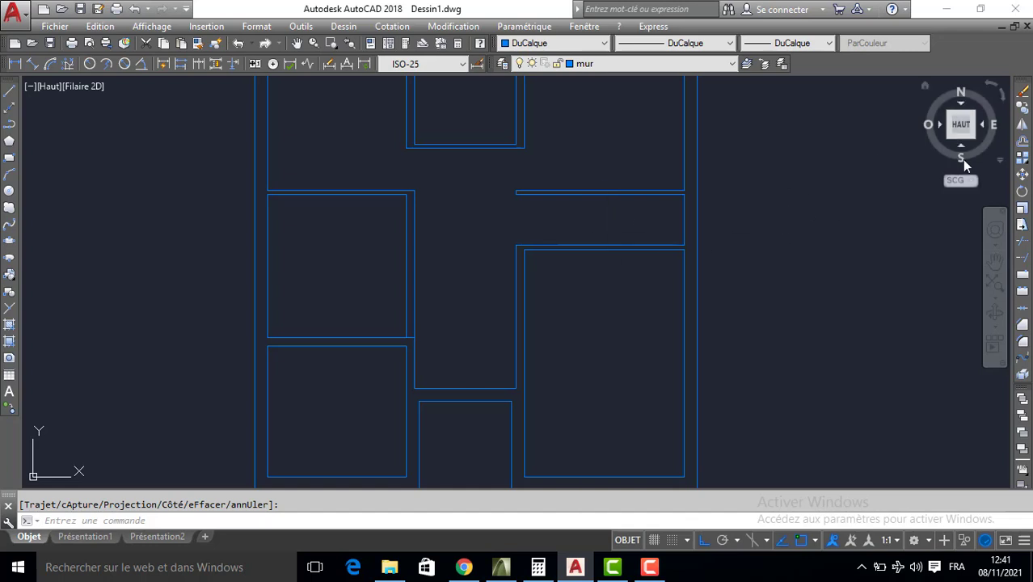
{"action": "left_click", "coordinate": [1023, 142]}
{"action": "type", "text": "200"}
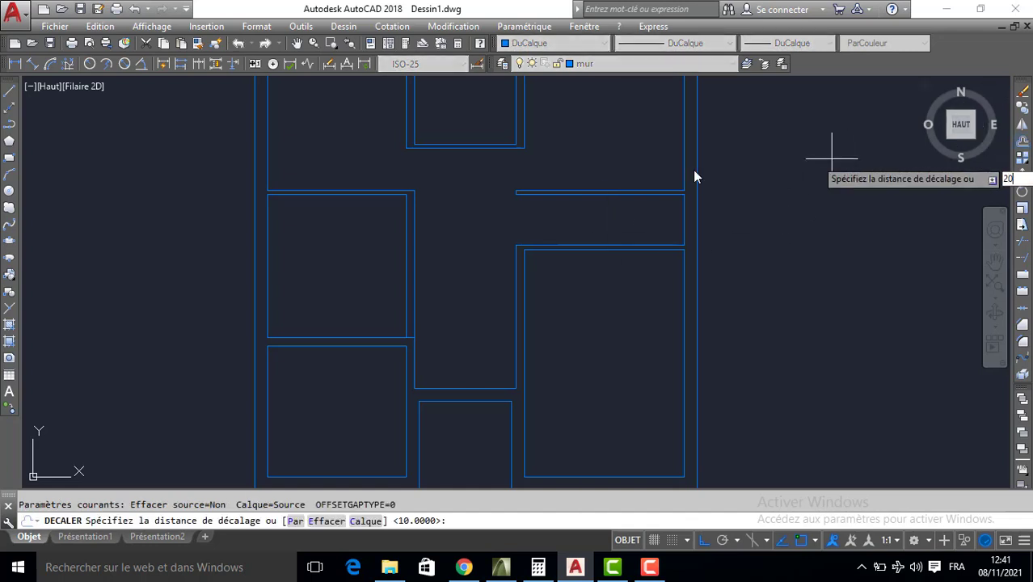
{"action": "key", "text": "Return"}
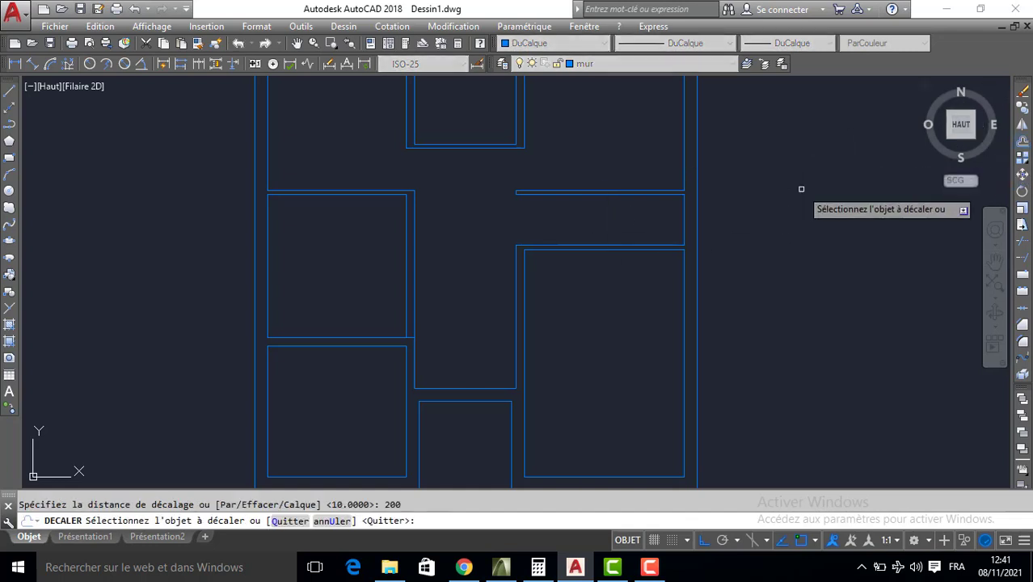
{"action": "left_click", "coordinate": [678, 230]}
{"action": "left_click", "coordinate": [540, 210]}
{"action": "key", "text": "Return"}
Offset the new vertical line between the two horizontal partitions by 10 toward the corridor to form a dividing partition
{"action": "key", "text": "Return"}
{"action": "type", "text": "1"}
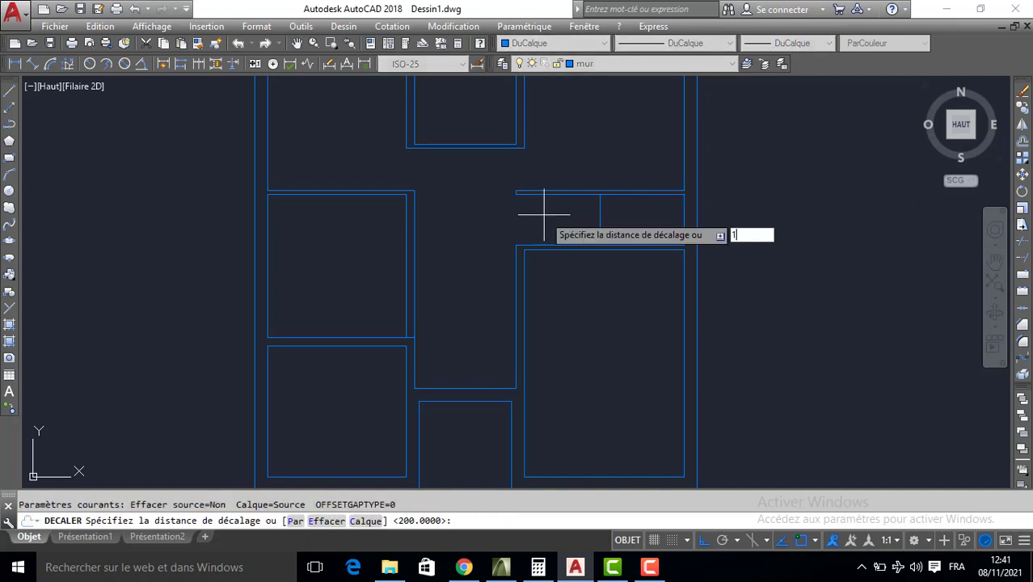
{"action": "type", "text": "0"}
{"action": "key", "text": "Return"}
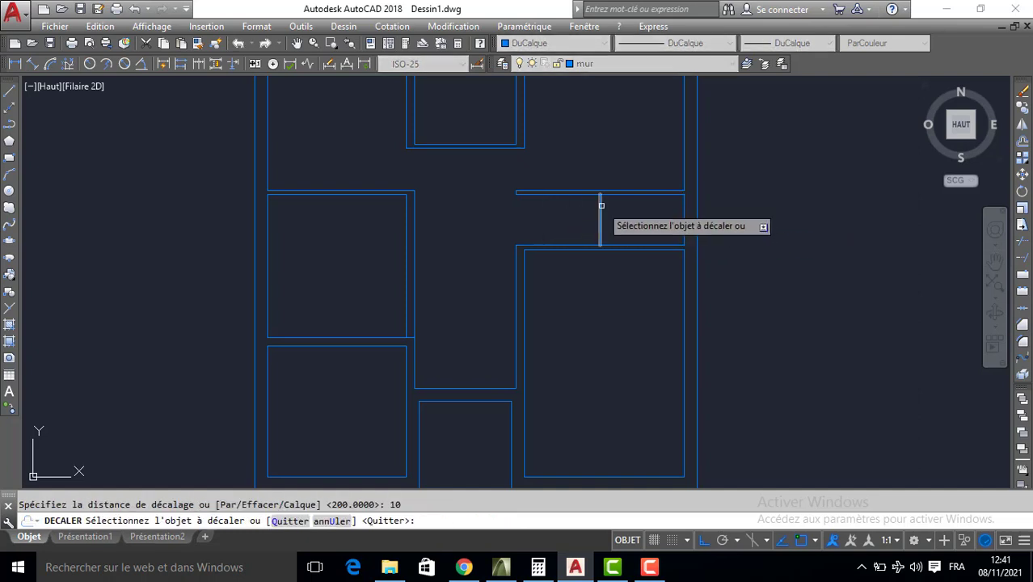
{"action": "left_click", "coordinate": [601, 206]}
{"action": "left_click", "coordinate": [535, 212]}
{"action": "key", "text": "Return"}
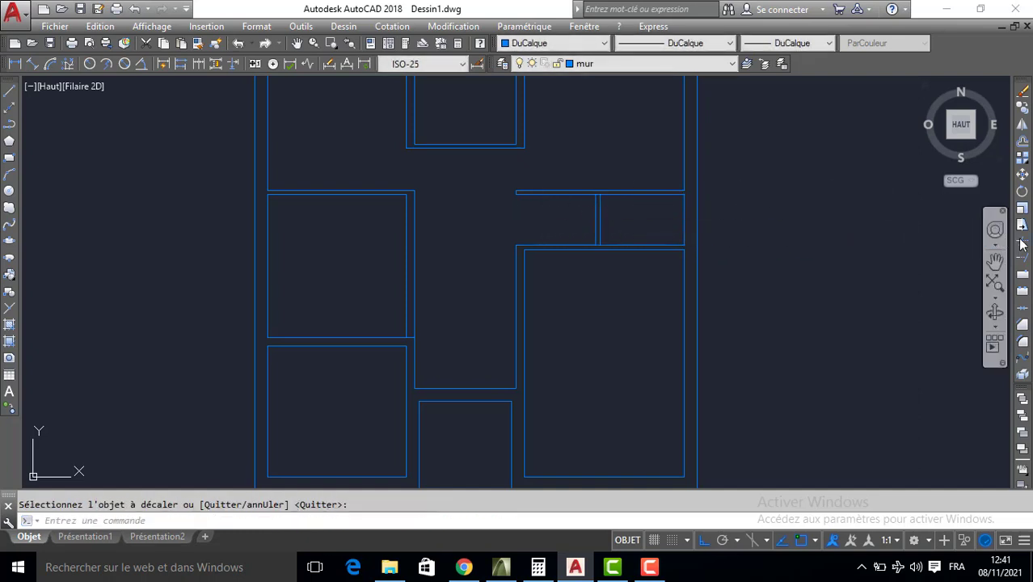
Trim the short segments where the new vertical partition meets the horizontal partitions above and below it
{"action": "left_click", "coordinate": [1021, 243]}
{"action": "key", "text": "Return"}
{"action": "scroll", "coordinate": [595, 179], "scroll_direction": "up", "scroll_amount": 3}
{"action": "left_click", "coordinate": [599, 194]}
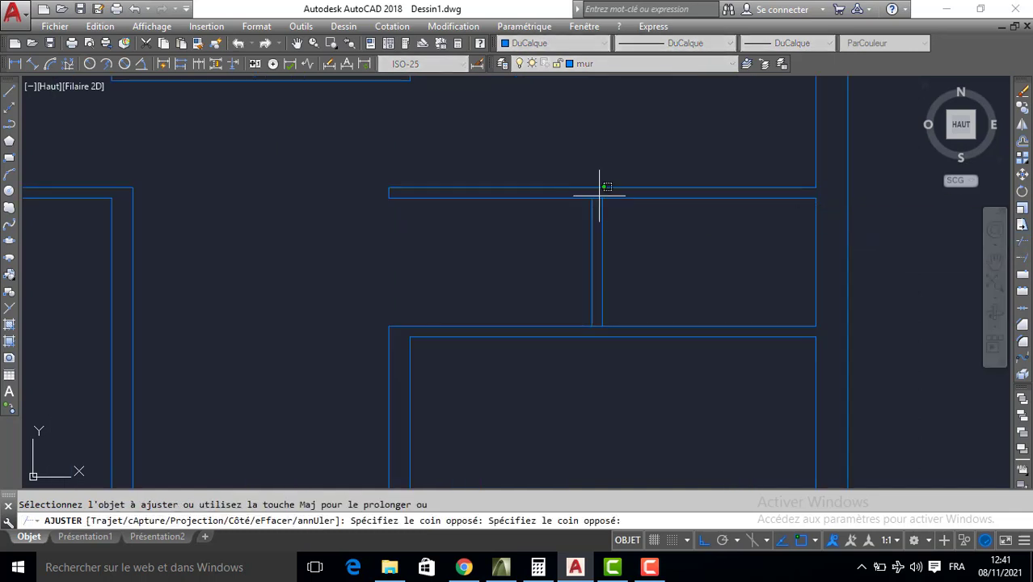
{"action": "left_click", "coordinate": [598, 329]}
{"action": "key", "text": "Return"}
{"action": "scroll", "coordinate": [687, 231], "scroll_direction": "down", "scroll_amount": 4}
{"action": "middle_click_drag", "start_coordinate": [688, 230], "coordinate": [629, 199]}
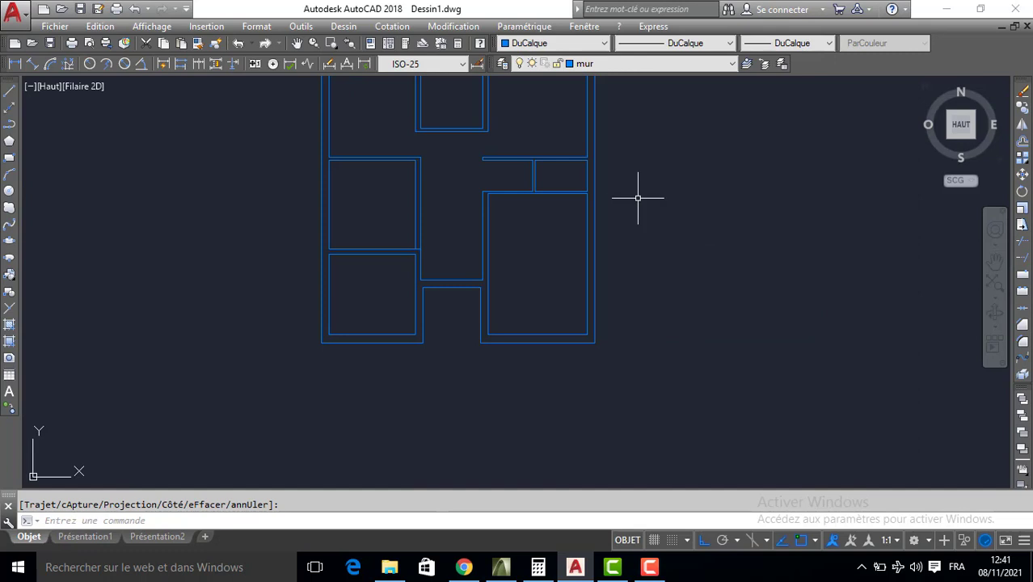
{"action": "scroll", "coordinate": [648, 194], "scroll_direction": "down", "scroll_amount": 2}
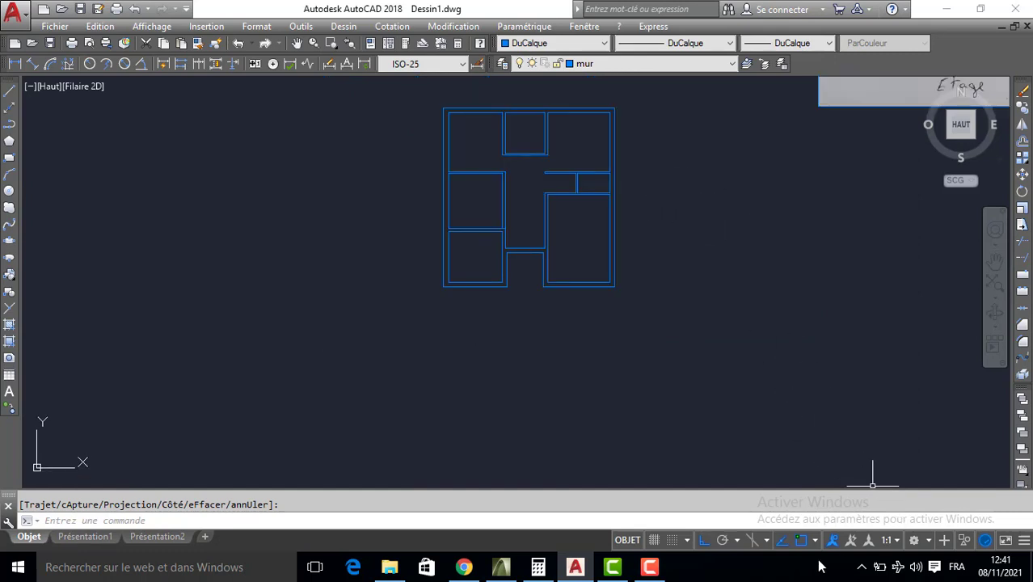
{"action": "left_click", "coordinate": [661, 569]}
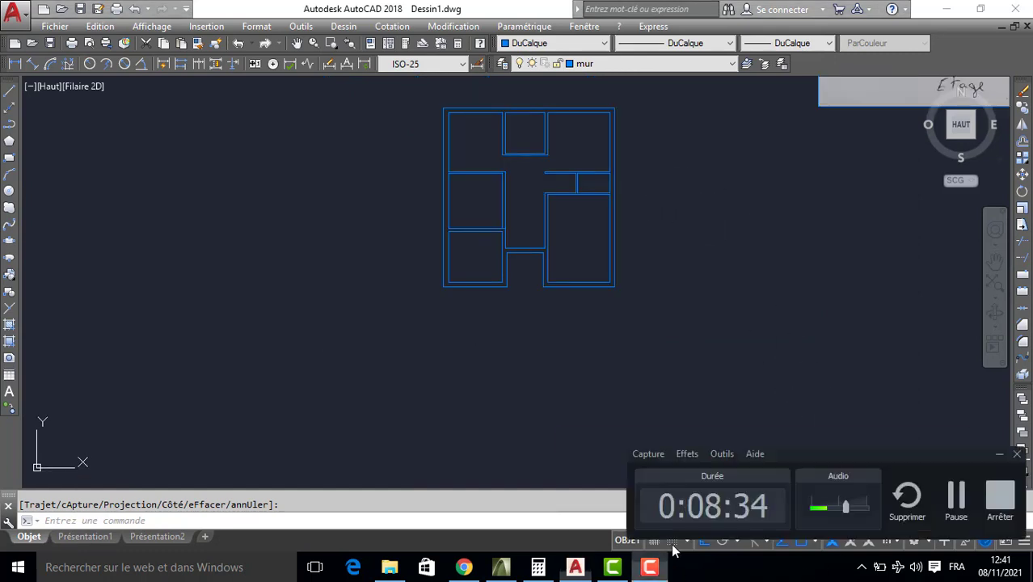
{"action": "left_click", "coordinate": [957, 502]}
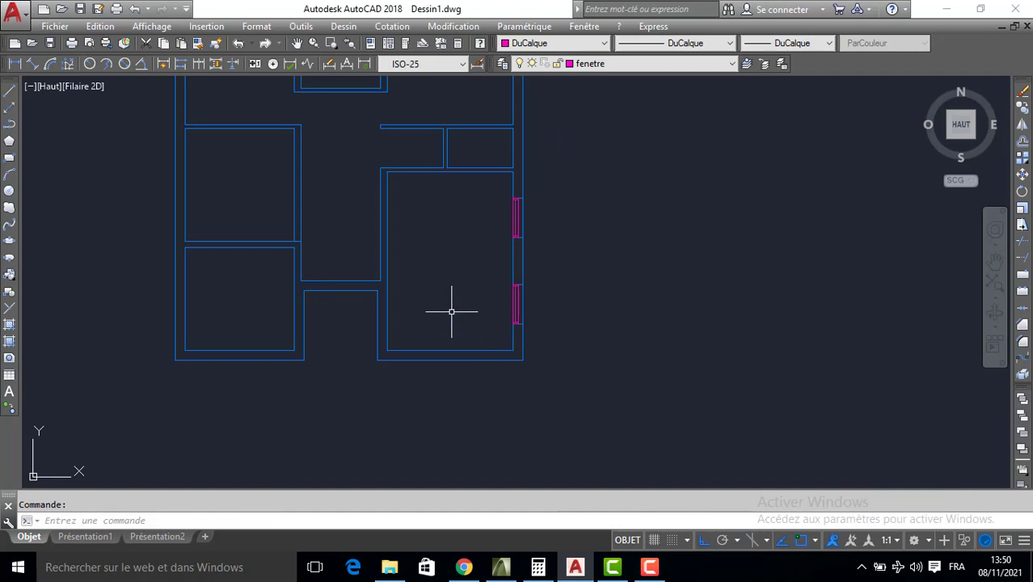
Make mur the current layer and draw a line from the upper-left outer corner 30 to the right, then down across the upper wall
{"action": "mouse_move", "coordinate": [451, 312]}
{"action": "middle_mouse_down"}
{"action": "mouse_move", "coordinate": [526, 327]}
{"action": "mouse_move", "coordinate": [669, 324]}
{"action": "middle_mouse_up"}
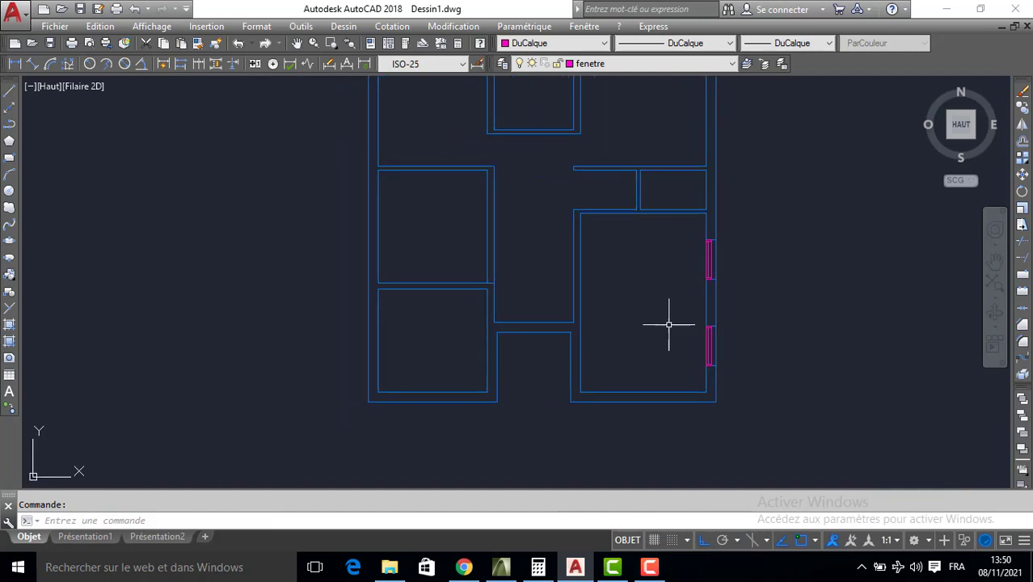
{"action": "left_click", "coordinate": [569, 67]}
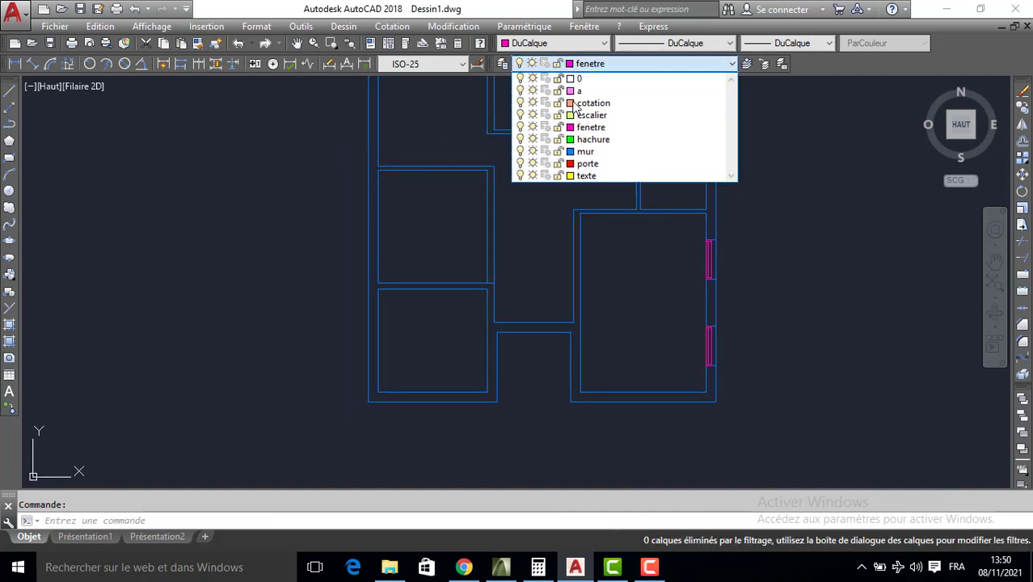
{"action": "left_click", "coordinate": [583, 154]}
{"action": "left_click", "coordinate": [8, 94]}
{"action": "middle_click_drag", "start_coordinate": [346, 202], "coordinate": [378, 260]}
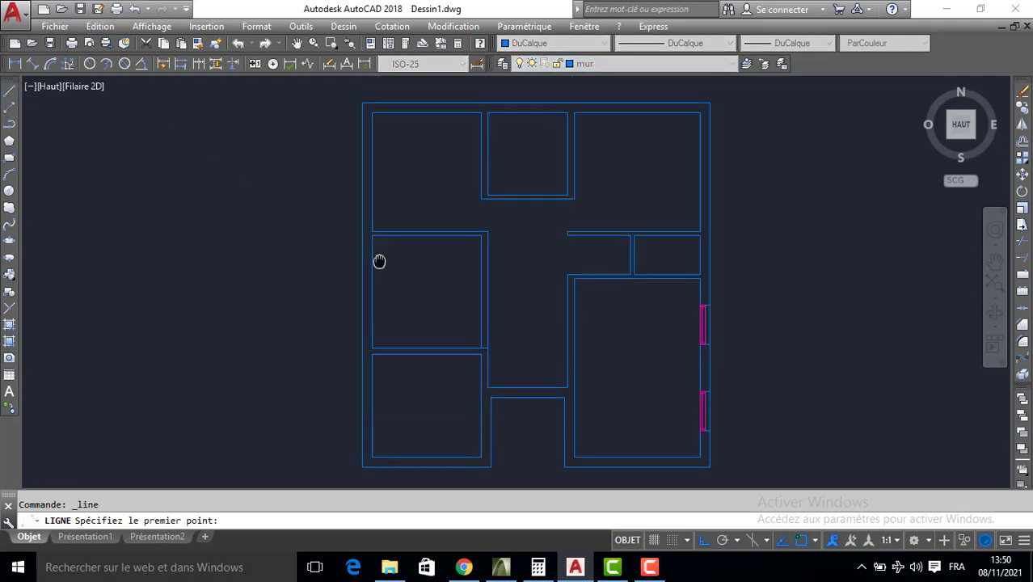
{"action": "scroll", "coordinate": [369, 275], "scroll_direction": "up", "scroll_amount": 2}
{"action": "left_click", "coordinate": [353, 134]}
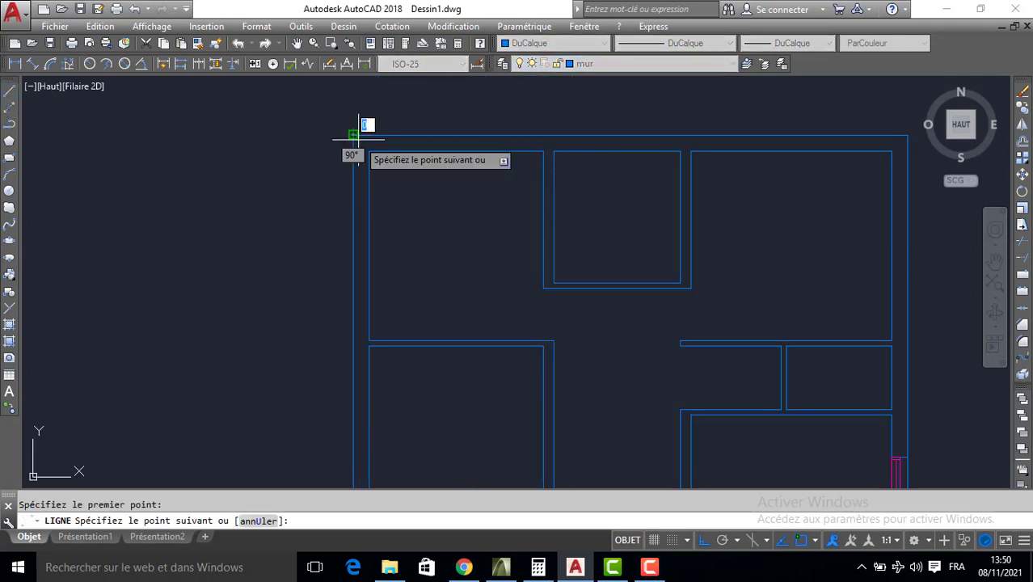
{"action": "type", "text": "30"}
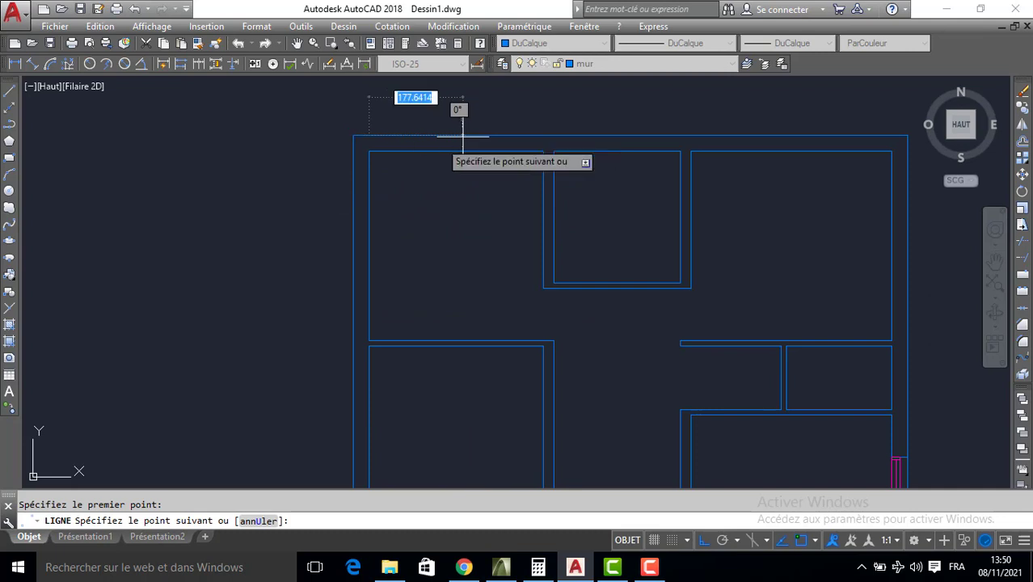
{"action": "key", "text": "Return"}
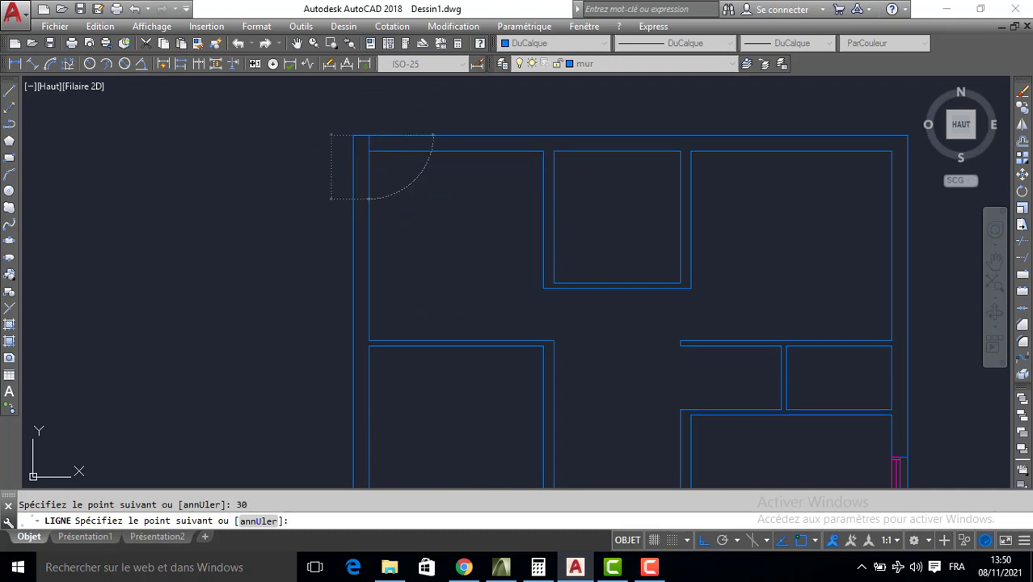
{"action": "key", "text": "Return"}
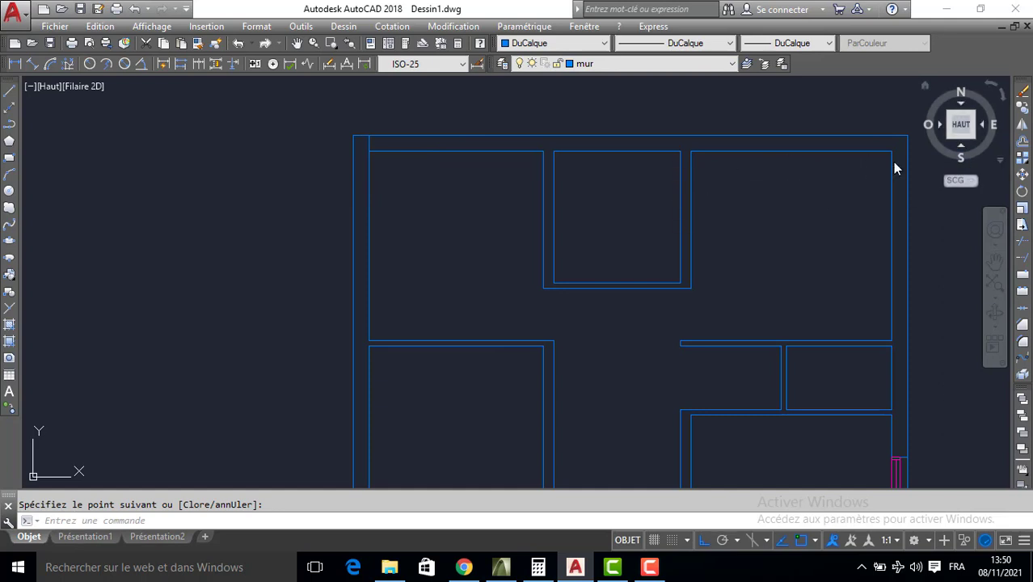
Offset the short vertical line across the upper wall by 90 to the right to mark the upper-left room's window opening
{"action": "middle_click_drag", "start_coordinate": [630, 207], "coordinate": [470, 213]}
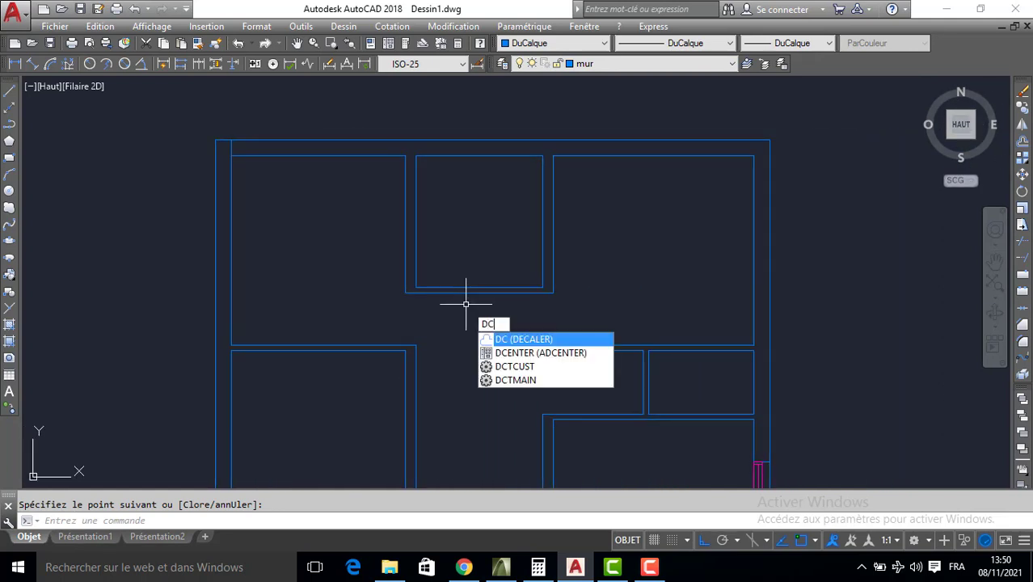
{"action": "key", "text": "Return"}
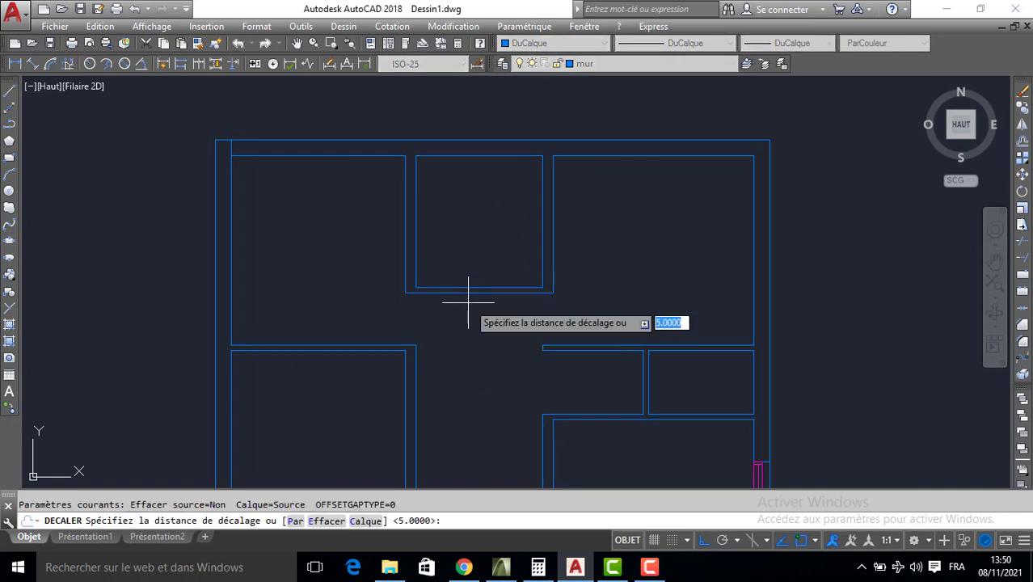
{"action": "type", "text": "90"}
{"action": "key", "text": "Return"}
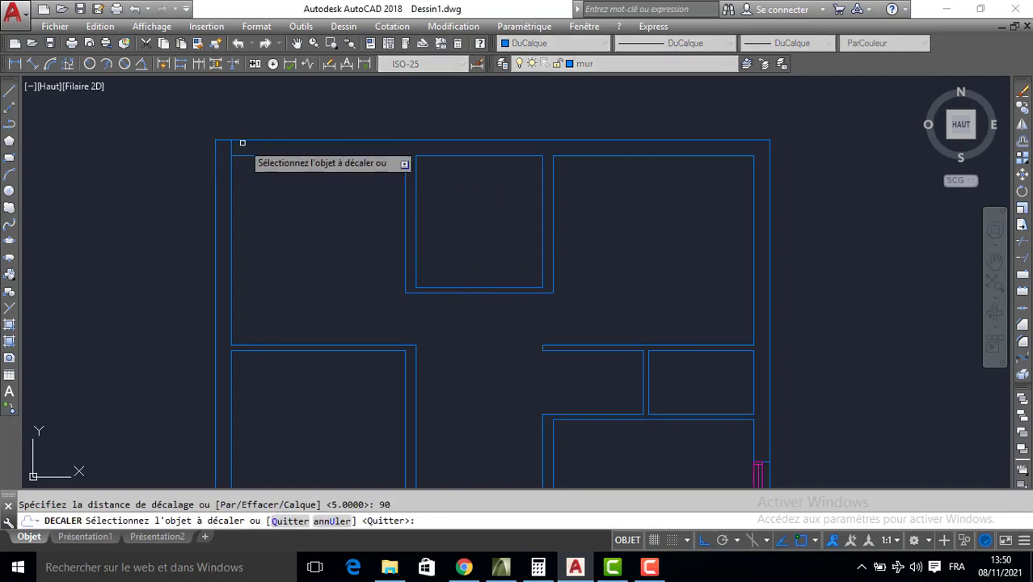
{"action": "left_click", "coordinate": [230, 148]}
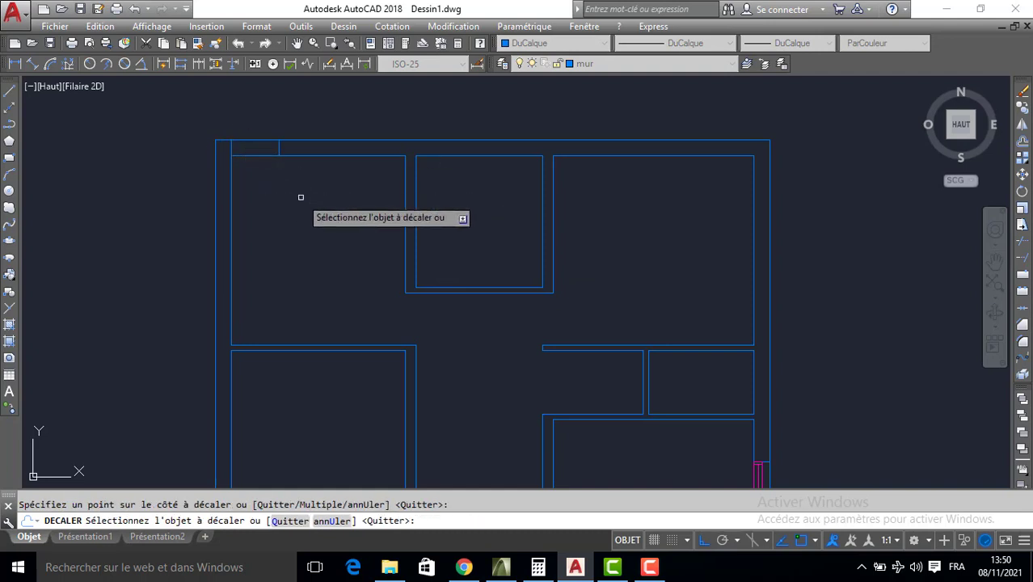
{"action": "left_click", "coordinate": [291, 201]}
{"action": "key", "text": "Return"}
Offset the right edge of the first window opening by 335 to the right along the upper wall
{"action": "key", "text": "Return"}
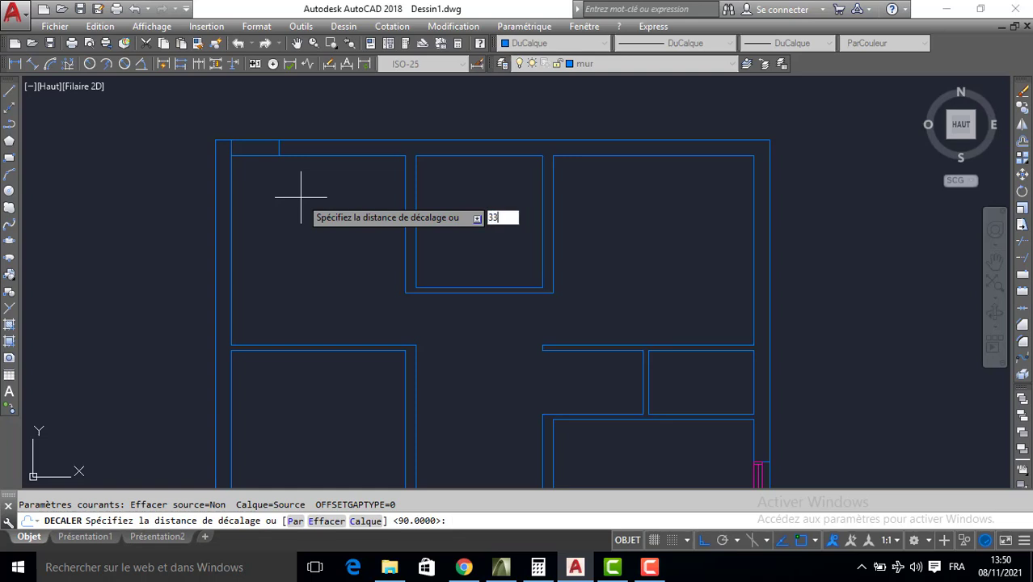
{"action": "key", "text": "Return"}
{"action": "left_click", "coordinate": [279, 150]}
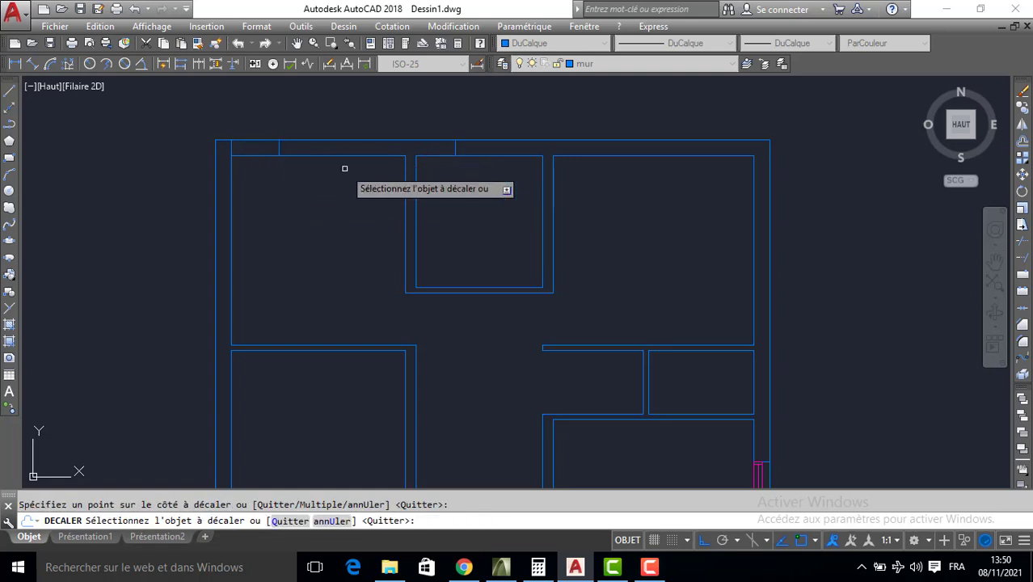
{"action": "key", "text": "Return"}
Offset the new edge line above the central room by 90 to the right to complete its window opening
{"action": "key", "text": "Return"}
{"action": "key", "text": "Return"}
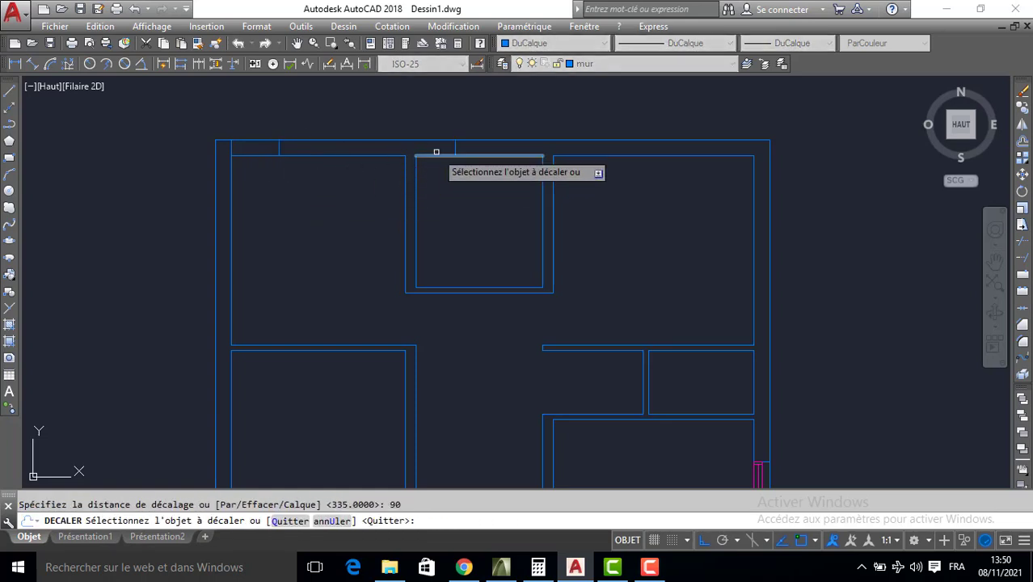
{"action": "left_click", "coordinate": [453, 145]}
{"action": "left_click", "coordinate": [512, 199]}
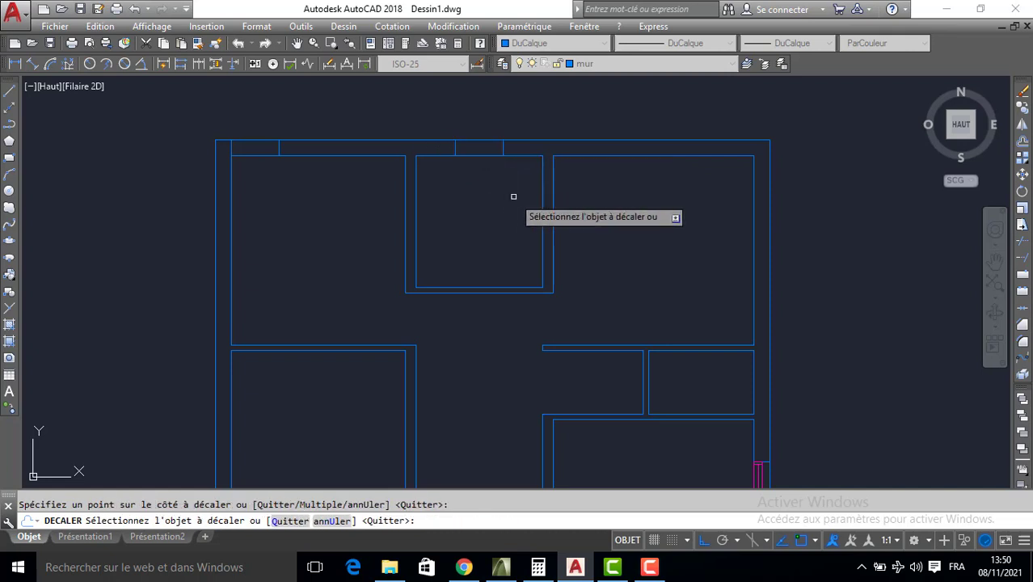
{"action": "key", "text": "Return"}
Offset the right edge of the central room's window opening by 225 to the right, into the upper-right room's wall
{"action": "key", "text": "Return"}
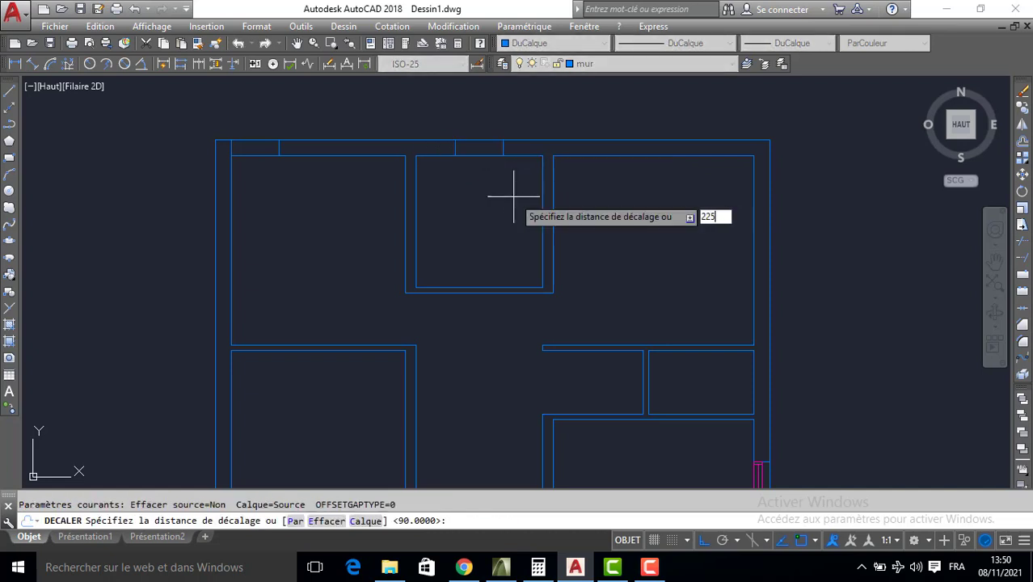
{"action": "key", "text": "Return"}
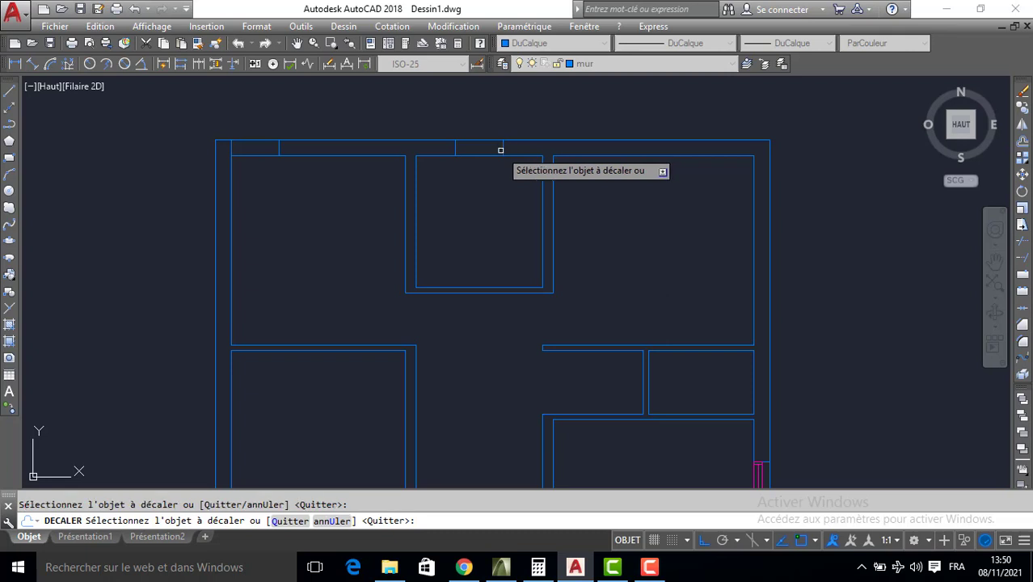
{"action": "scroll", "coordinate": [501, 150], "scroll_direction": "up", "scroll_amount": 2}
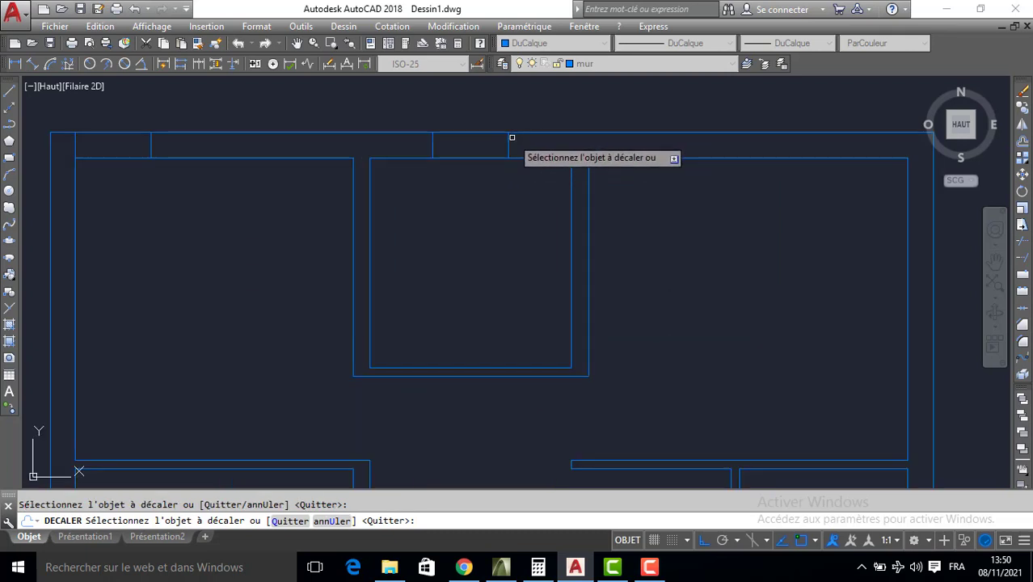
{"action": "left_click", "coordinate": [509, 143]}
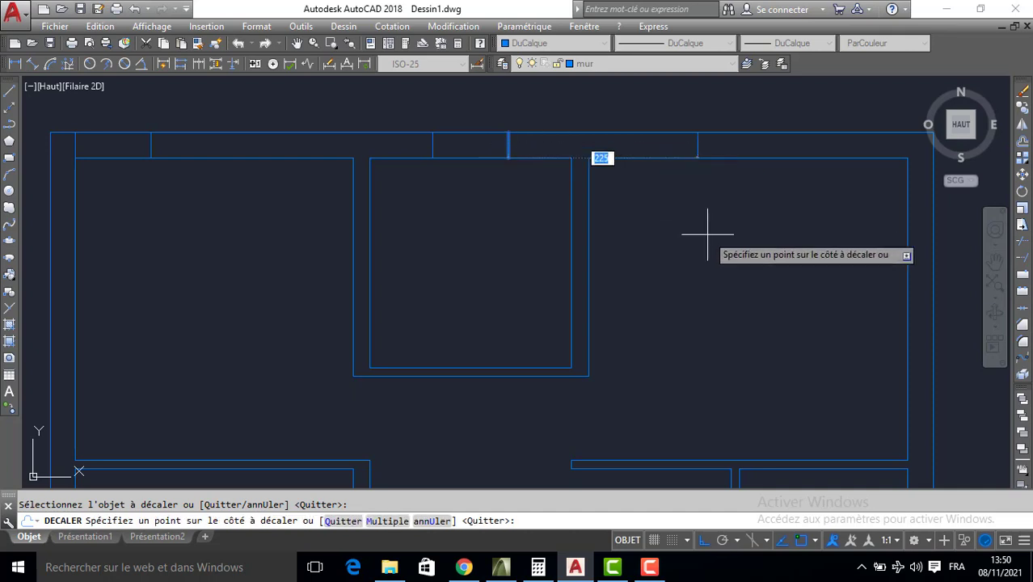
{"action": "key", "text": "Escape"}
Offset the edge line in the upper-right room's wall by 120 to the right to complete the third window opening
{"action": "key", "text": "Return"}
{"action": "type", "text": "120"}
{"action": "key", "text": "Return"}
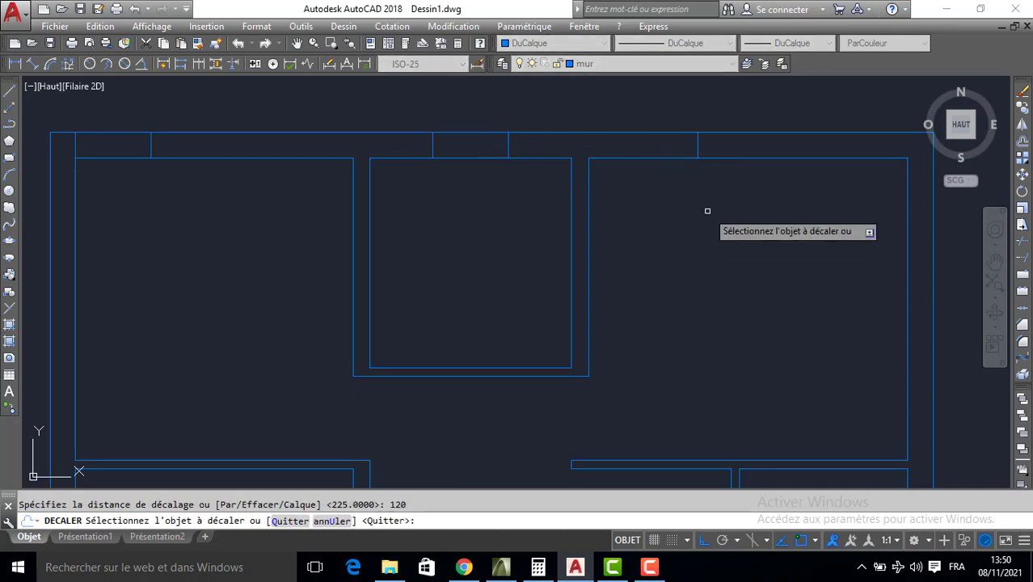
{"action": "left_click", "coordinate": [699, 148]}
{"action": "left_click", "coordinate": [802, 230]}
{"action": "key", "text": "Return"}
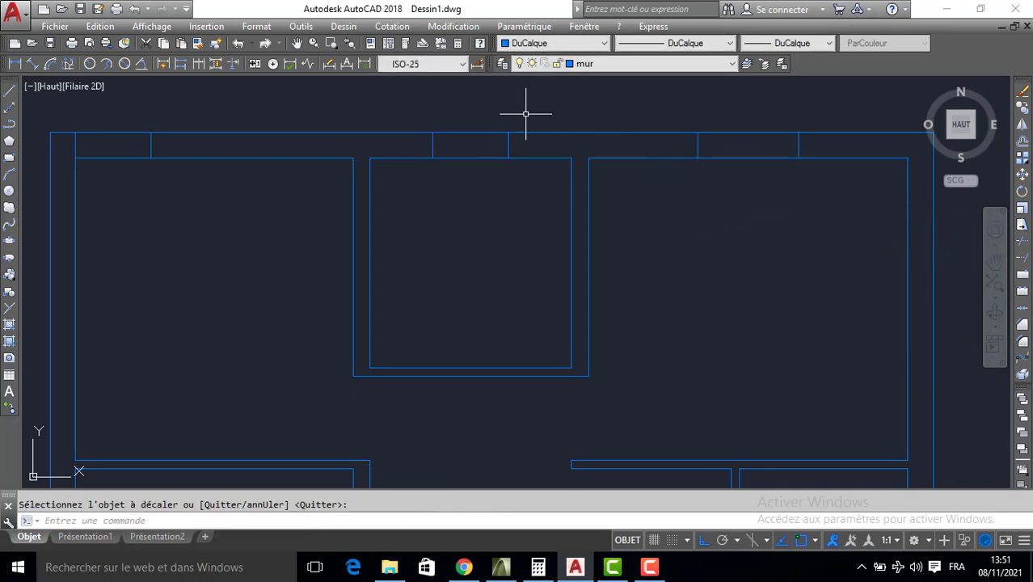
On the fenetre layer, outline the window in the inner half of the upper-right room's wall opening with lines
{"action": "left_click", "coordinate": [614, 63]}
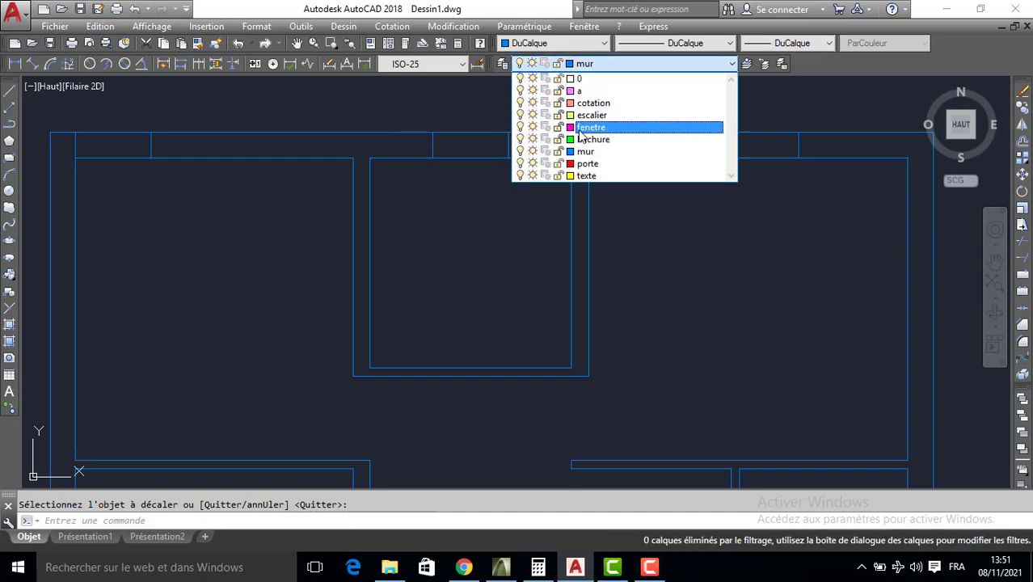
{"action": "left_click", "coordinate": [623, 127]}
{"action": "left_click", "coordinate": [10, 92]}
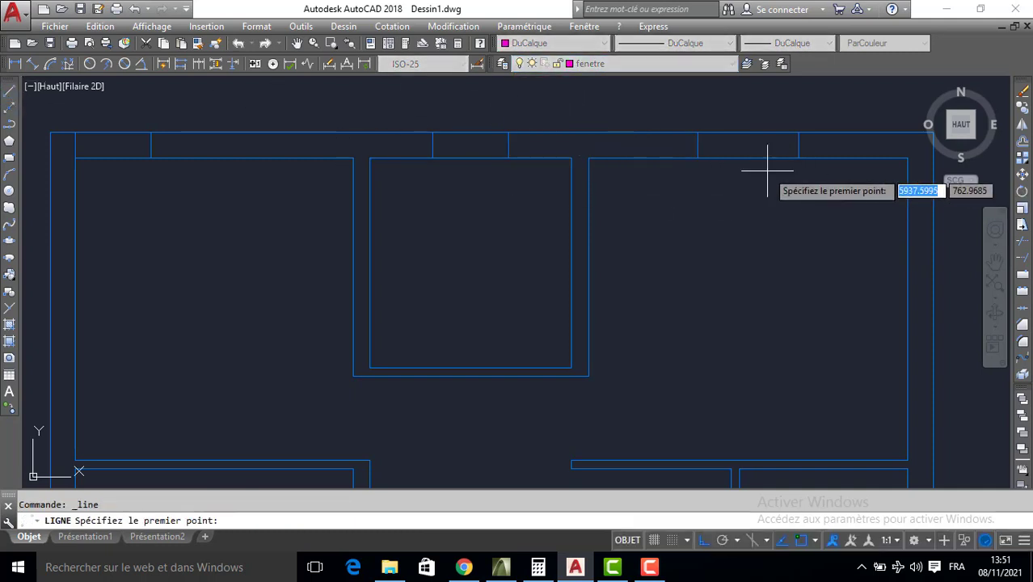
{"action": "left_click", "coordinate": [698, 146]}
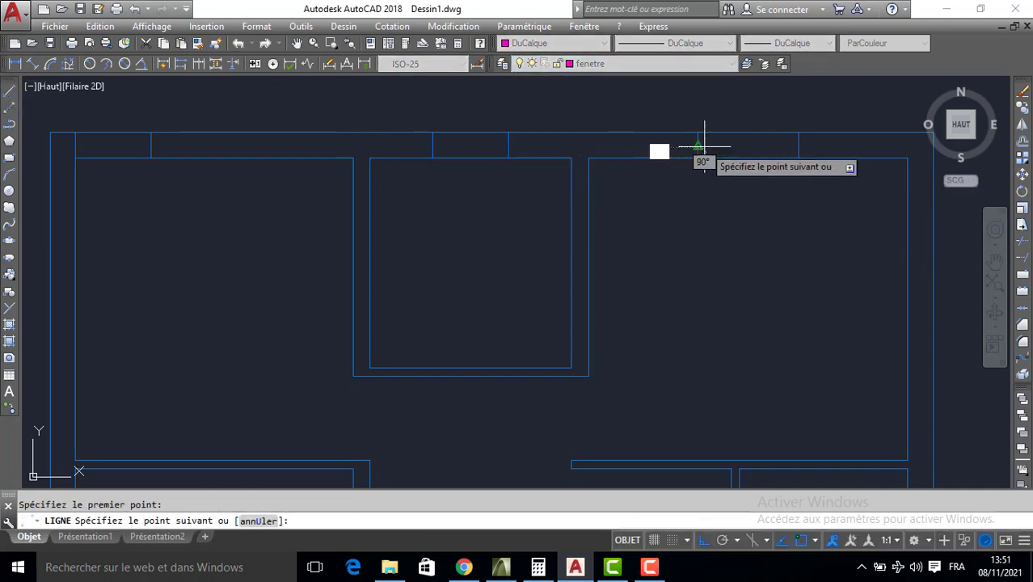
{"action": "left_click", "coordinate": [799, 146]}
{"action": "left_click", "coordinate": [799, 157]}
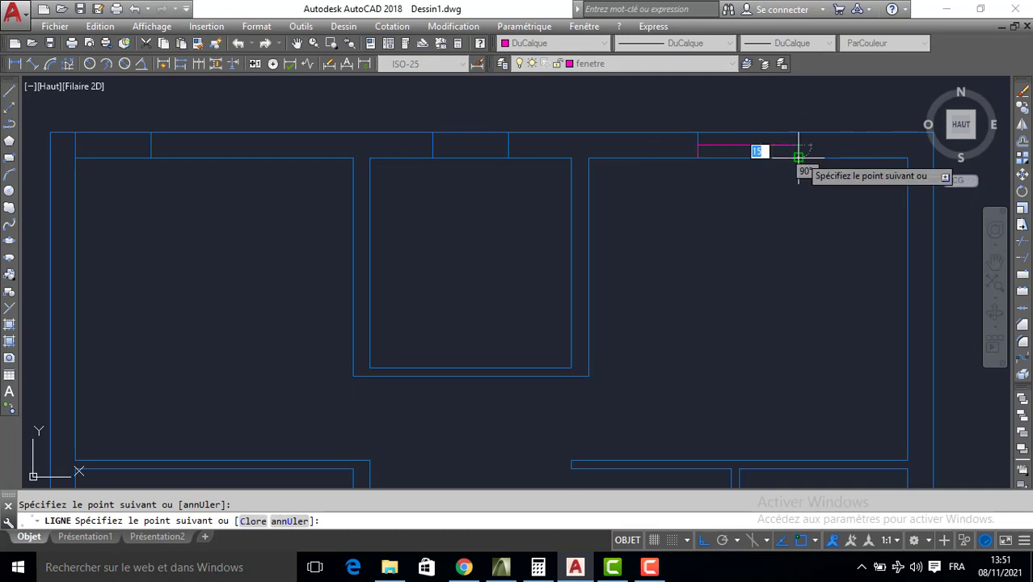
{"action": "left_click", "coordinate": [698, 158]}
{"action": "key", "text": "Return"}
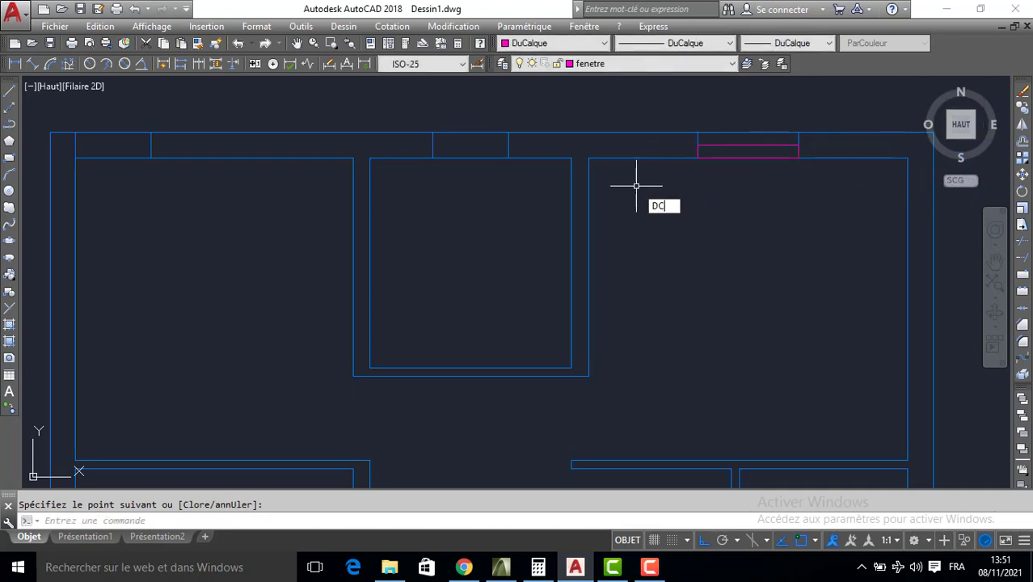
Offset both end lines of the upper-right room's window inward by 5 to form its frame
{"action": "type", "text": "DC"}
{"action": "key", "text": "Return"}
{"action": "key", "text": "Return"}
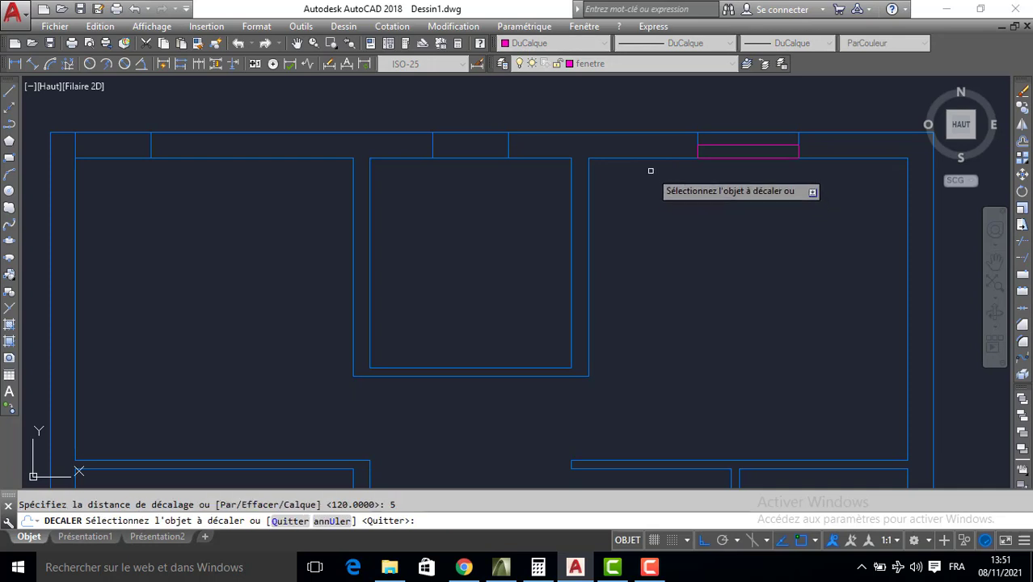
{"action": "scroll", "coordinate": [712, 145], "scroll_direction": "up", "scroll_amount": 2}
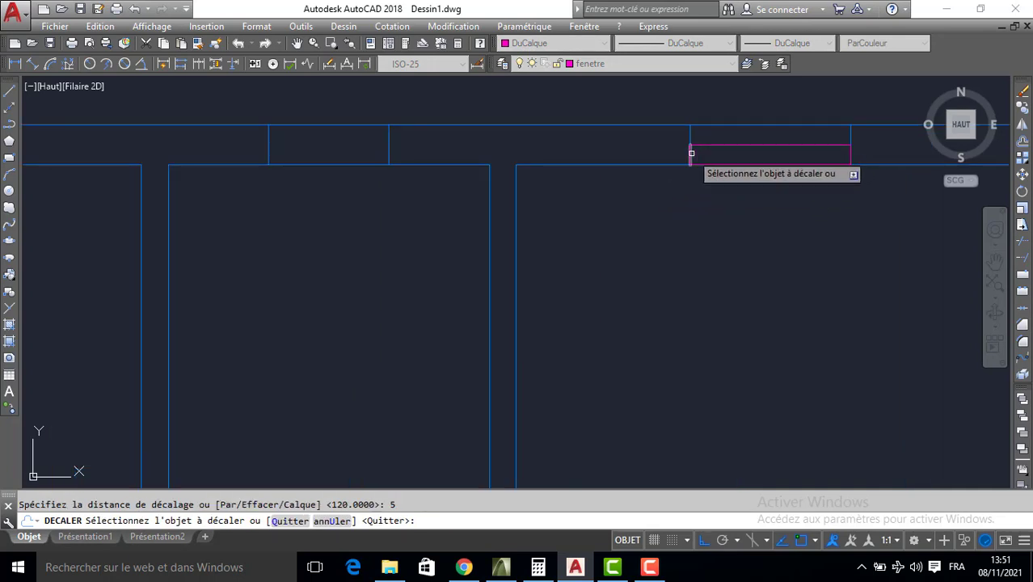
{"action": "left_click", "coordinate": [691, 153]}
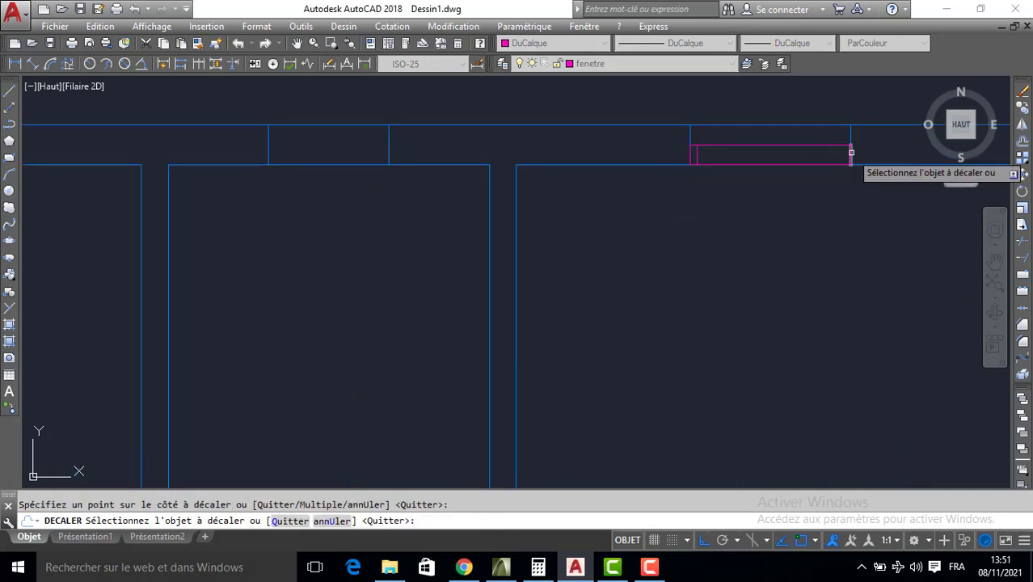
{"action": "key", "text": "Escape"}
Draw the glazing line between the midpoints of the upper-right window's two inner frame lines
{"action": "type", "text": "l"}
{"action": "key", "text": "Return"}
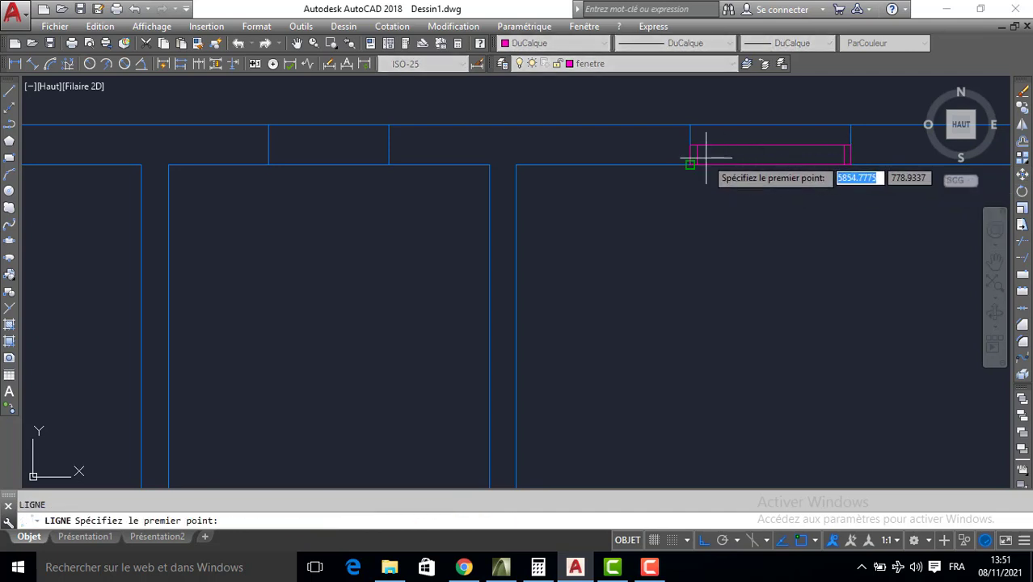
{"action": "left_click", "coordinate": [697, 153]}
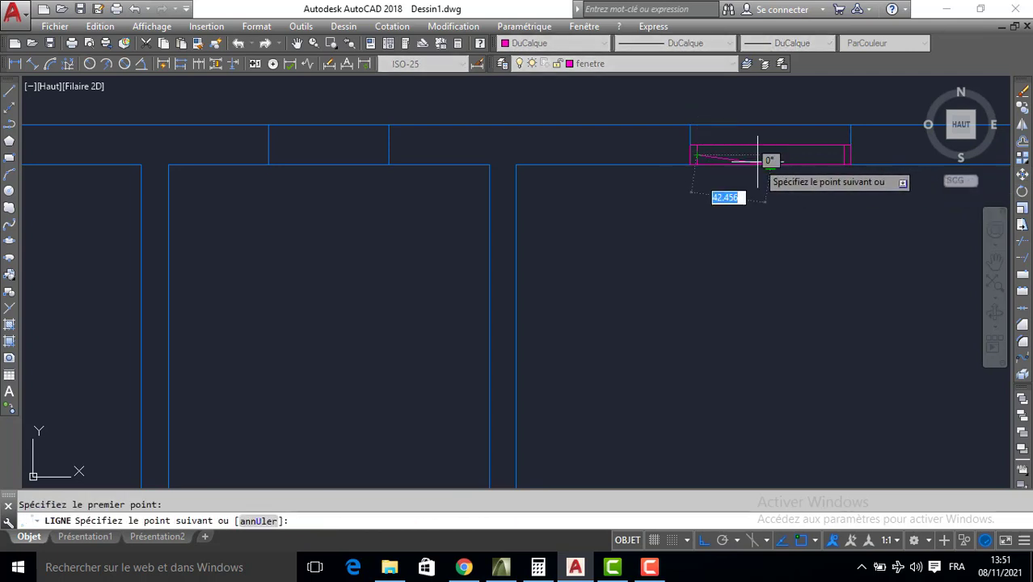
{"action": "left_click", "coordinate": [844, 154]}
{"action": "key", "text": "Return"}
Outline the window in the inner half of the central room's wall opening with lines
{"action": "middle_click_drag", "start_coordinate": [377, 176], "coordinate": [502, 208]}
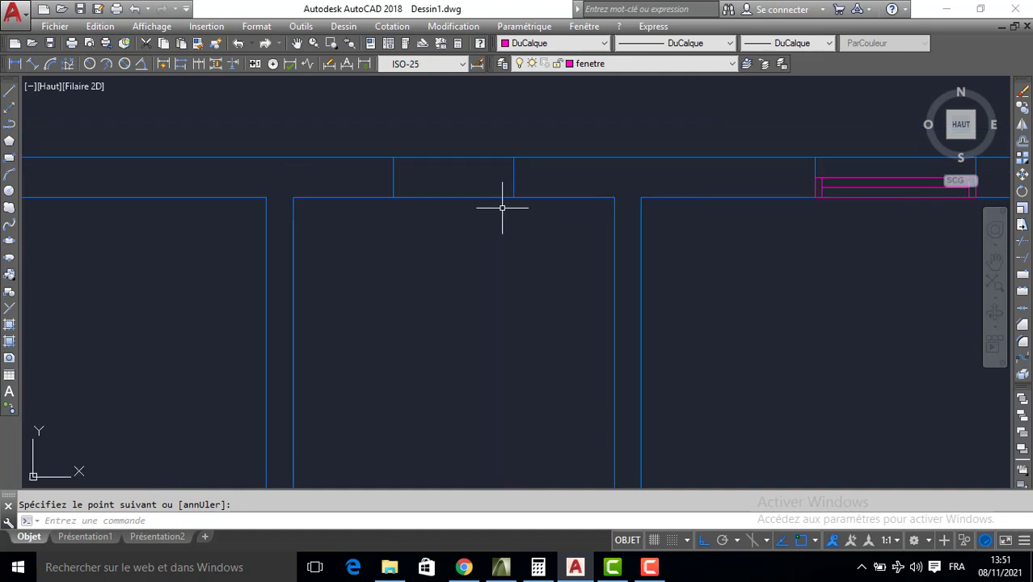
{"action": "key", "text": "Return"}
{"action": "left_click", "coordinate": [393, 197]}
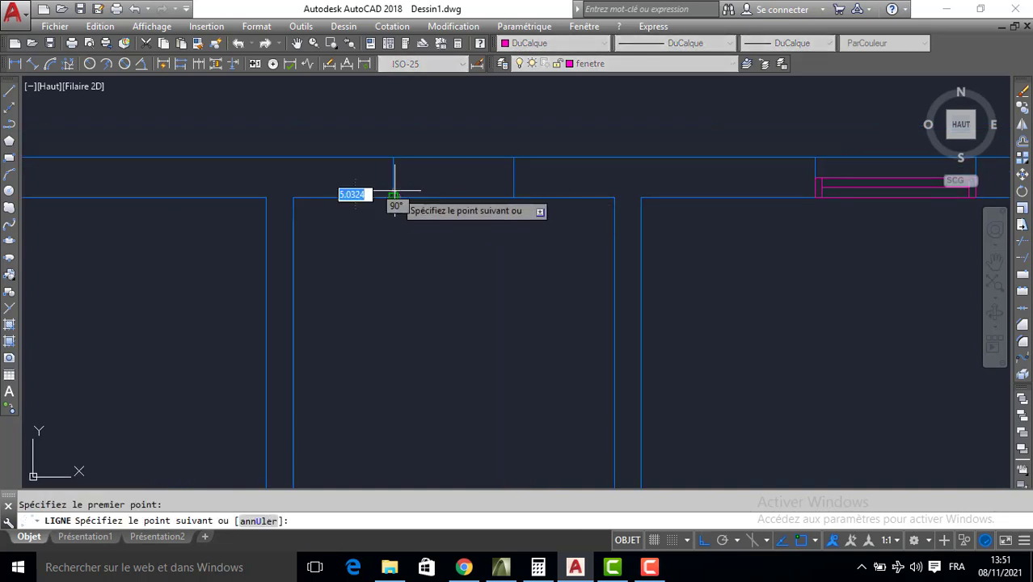
{"action": "left_click", "coordinate": [394, 178]}
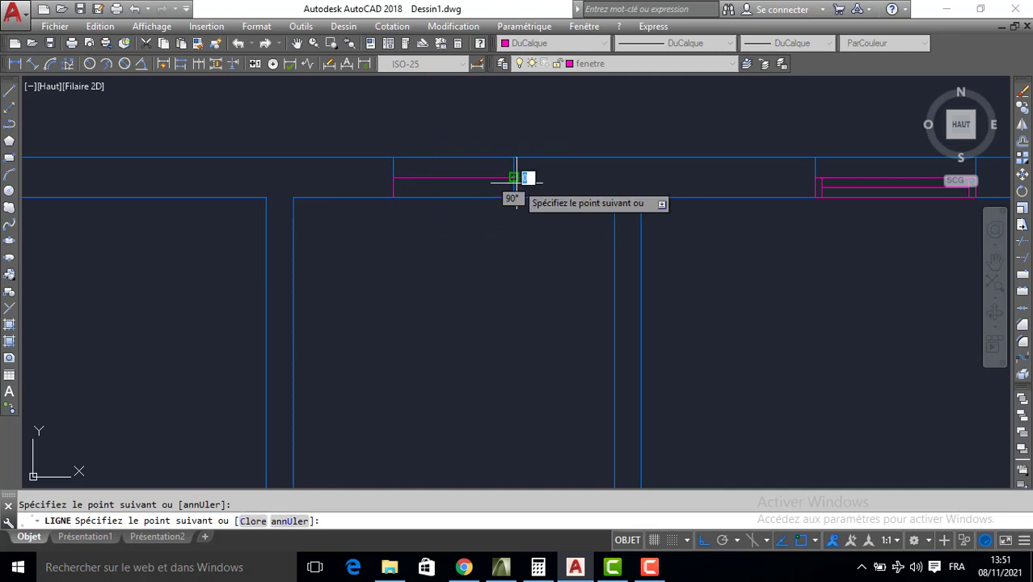
{"action": "left_click", "coordinate": [513, 177]}
{"action": "left_click", "coordinate": [513, 197]}
{"action": "left_click", "coordinate": [393, 198]}
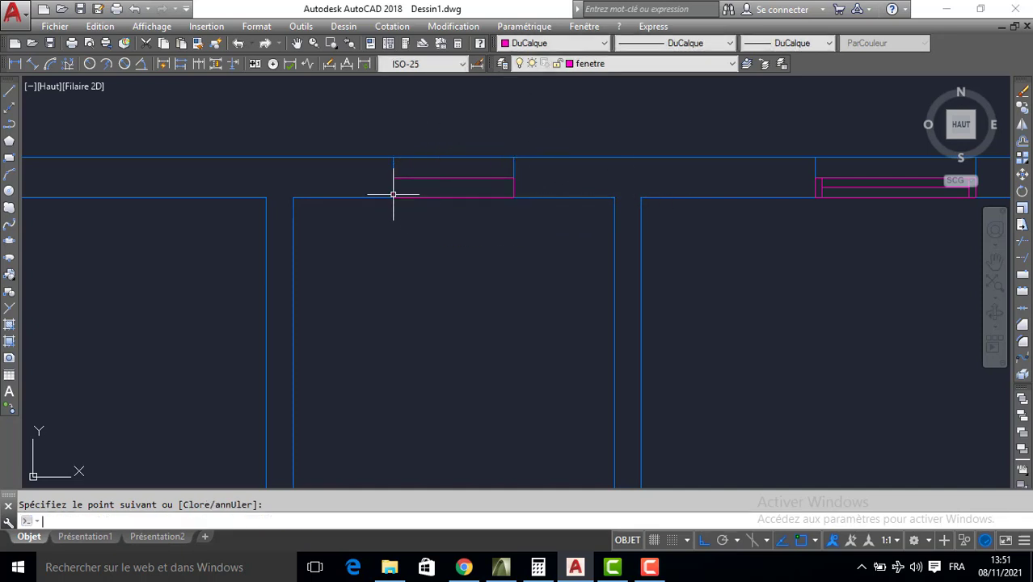
Offset both end lines of the central room's window inward by 5 to form its frame
{"action": "type", "text": "DC"}
{"action": "key", "text": "Return"}
{"action": "type", "text": "5"}
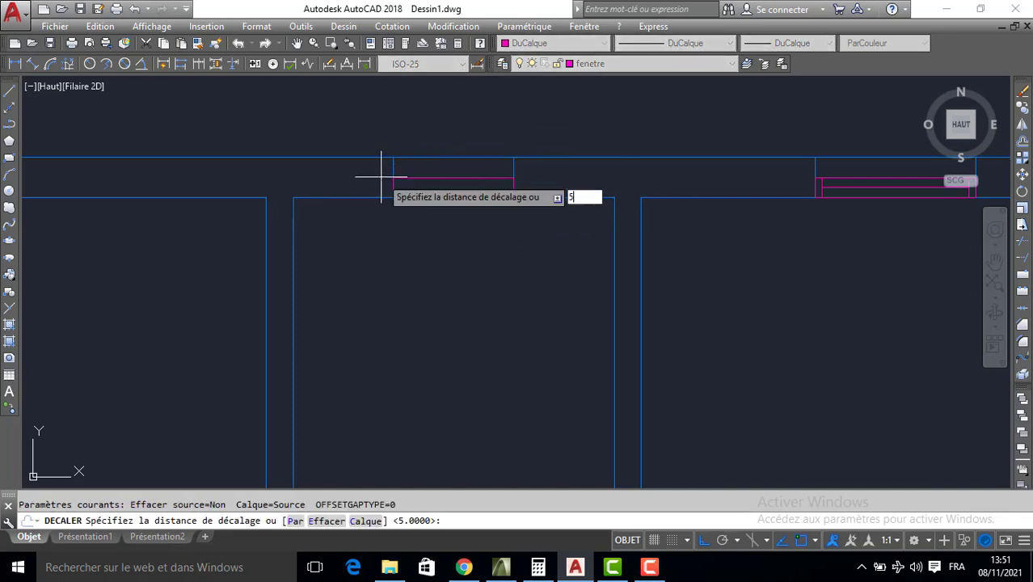
{"action": "key", "text": "Return"}
{"action": "left_click", "coordinate": [393, 185]}
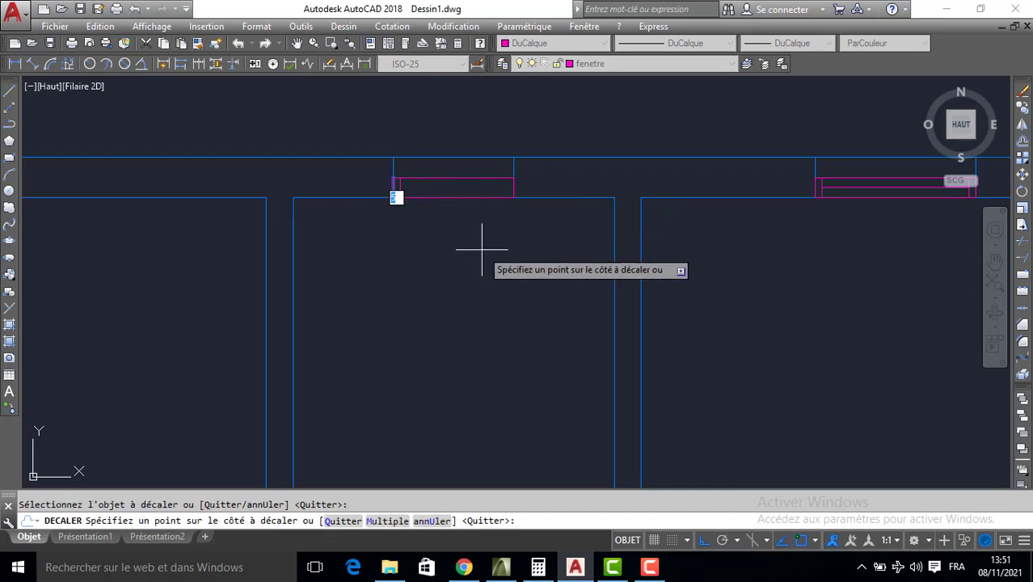
{"action": "left_click", "coordinate": [490, 202]}
{"action": "left_click", "coordinate": [514, 187]}
{"action": "left_click", "coordinate": [508, 196]}
{"action": "key", "text": "Return"}
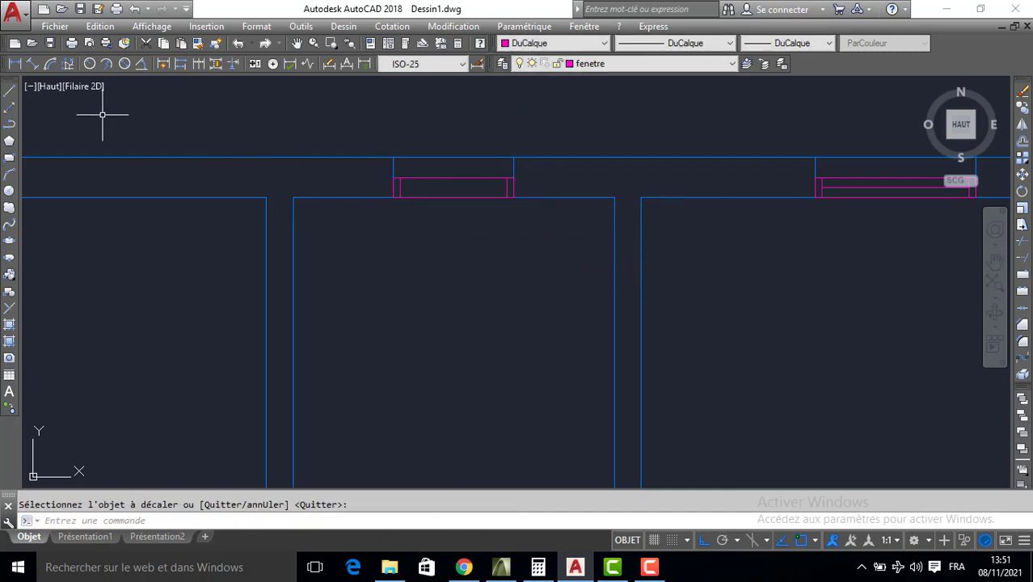
Draw the glazing line between the midpoints of the central window's two inner frame lines
{"action": "type", "text": "L"}
{"action": "key", "text": "Return"}
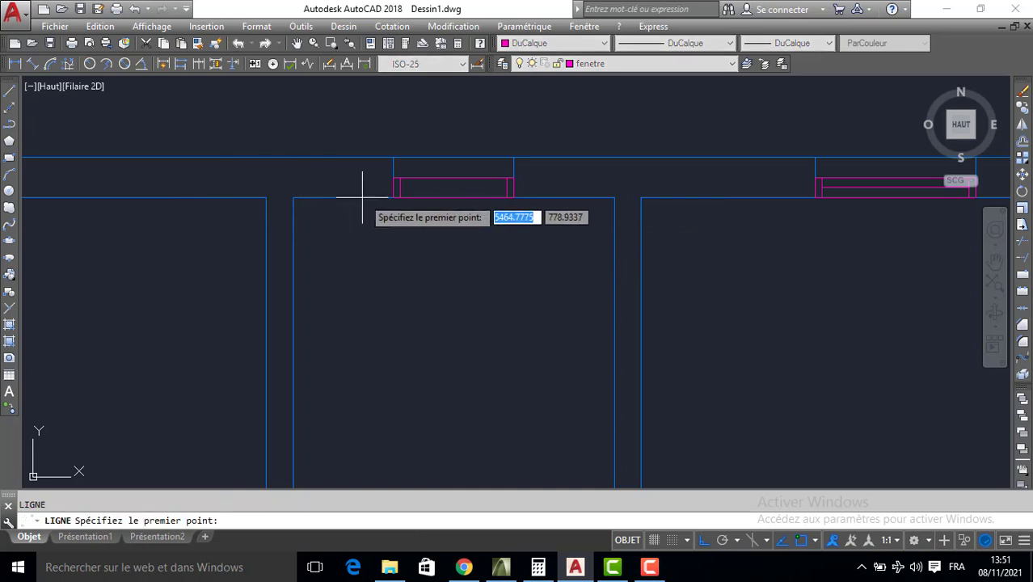
{"action": "left_click", "coordinate": [399, 188]}
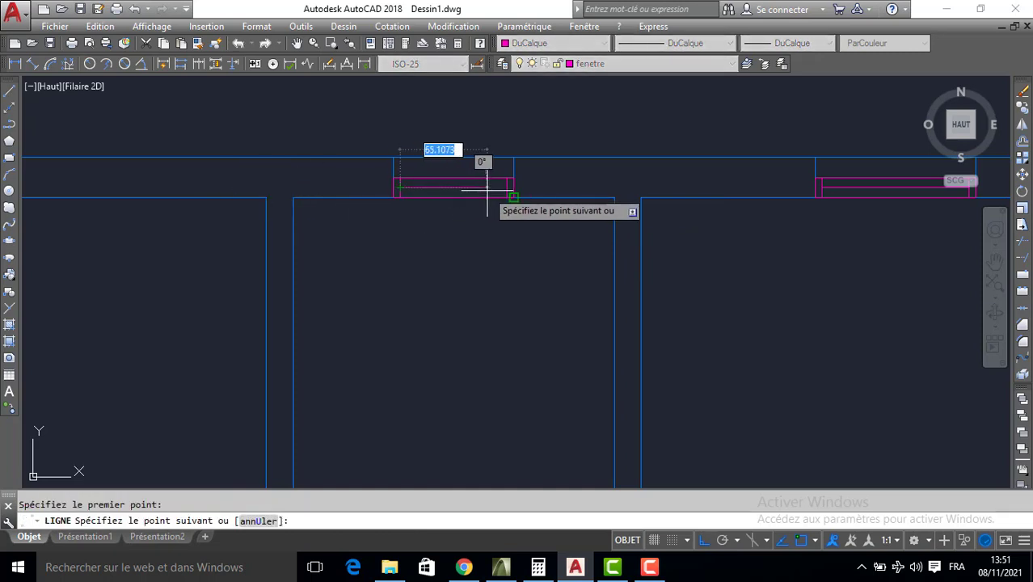
{"action": "key", "text": "Return"}
Trim both wall lines across the first opening of the upper wall, beside the building's upper-left corner
{"action": "scroll", "coordinate": [528, 235], "scroll_direction": "down", "scroll_amount": 4}
{"action": "middle_click_drag", "start_coordinate": [453, 235], "coordinate": [528, 235]}
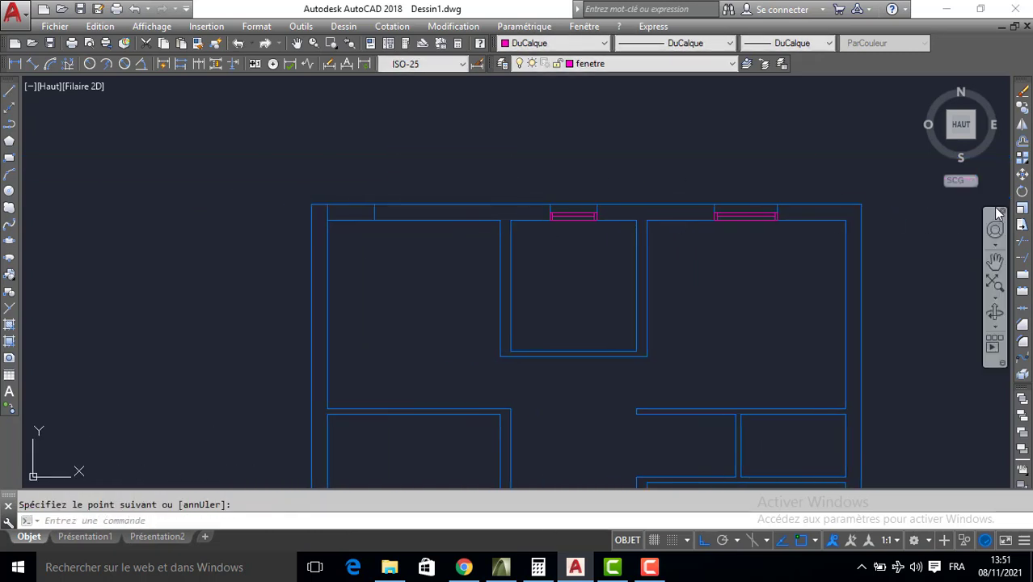
{"action": "left_click", "coordinate": [1023, 244]}
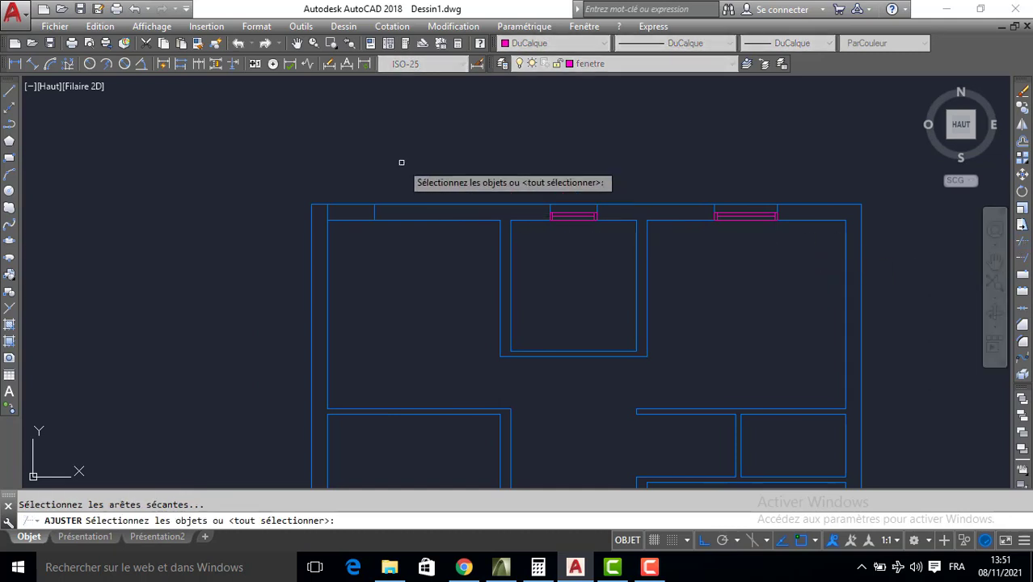
{"action": "key", "text": "Return"}
{"action": "left_click", "coordinate": [354, 194]}
{"action": "left_click", "coordinate": [349, 225]}
{"action": "key", "text": "Return"}
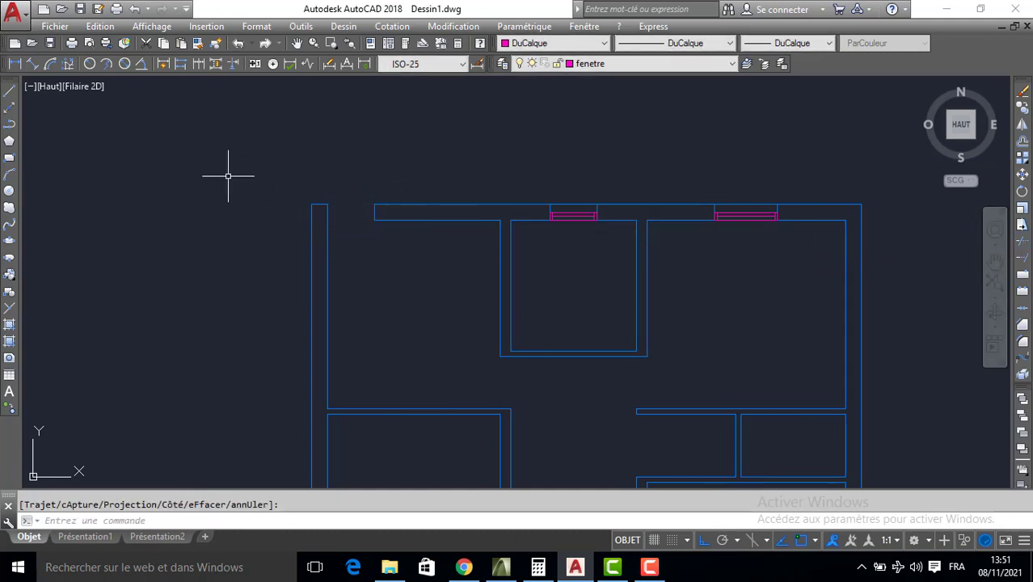
On the porte layer, draw a 5 by 5 square jamb at the inner corner of the opening's left side
{"action": "left_click", "coordinate": [579, 69]}
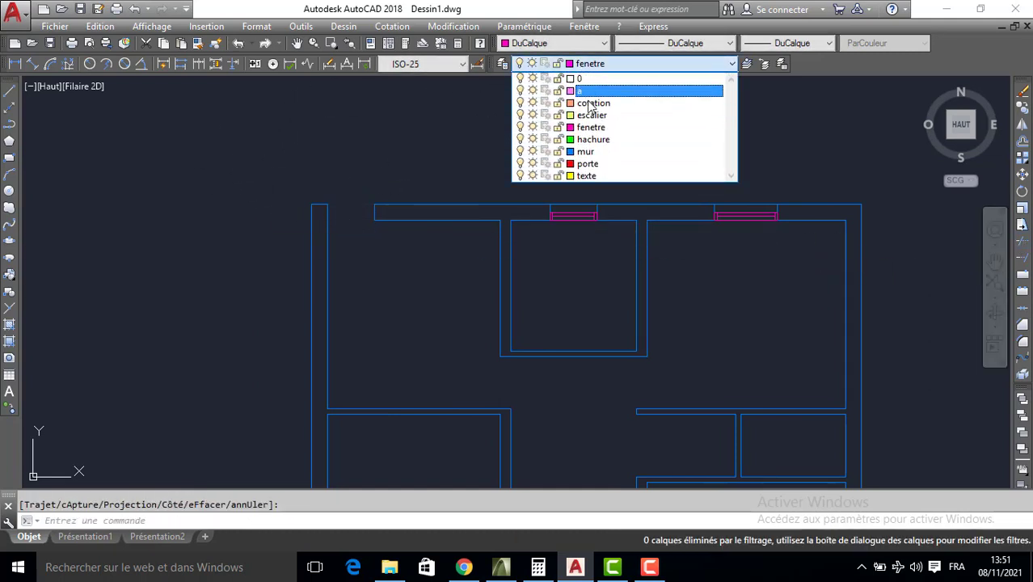
{"action": "left_click", "coordinate": [588, 170]}
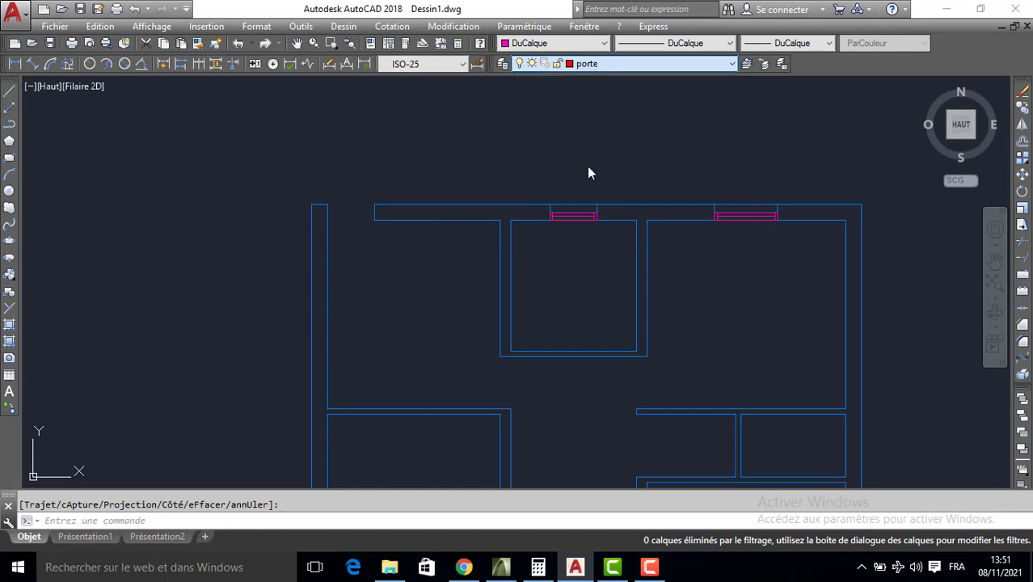
{"action": "left_click", "coordinate": [10, 90]}
{"action": "scroll", "coordinate": [323, 219], "scroll_direction": "up", "scroll_amount": 5}
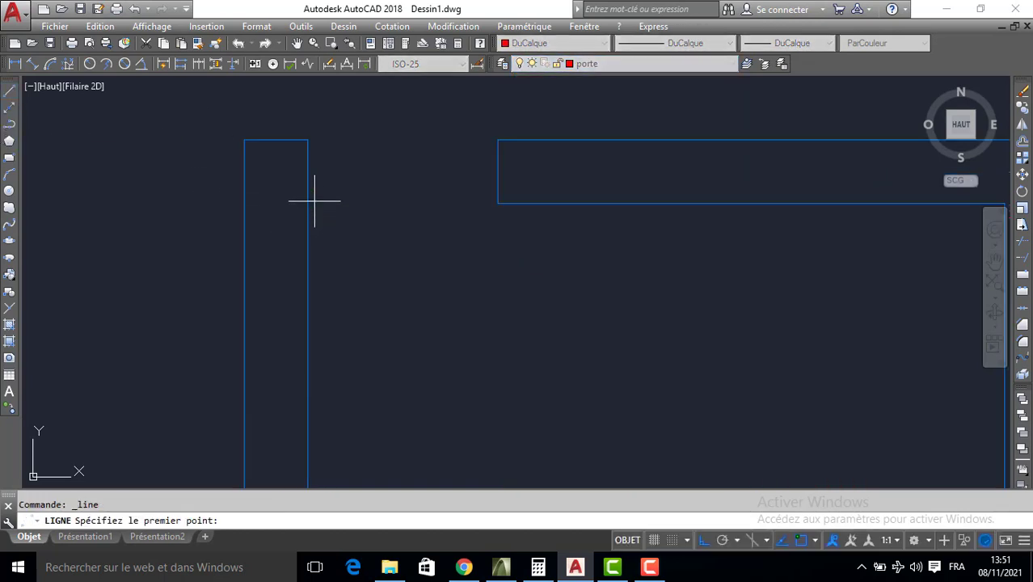
{"action": "left_click", "coordinate": [307, 203]}
{"action": "key", "text": "Return"}
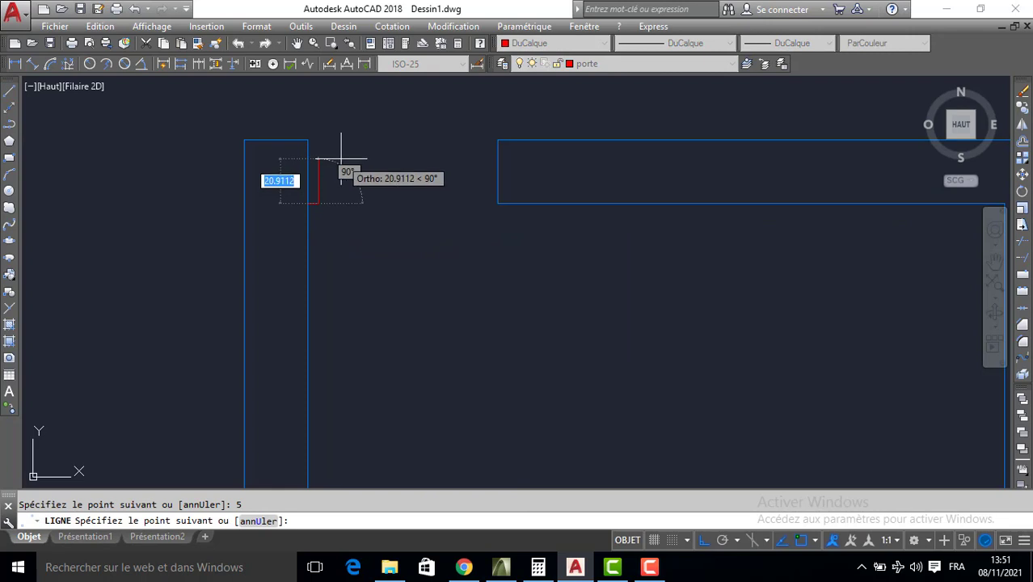
{"action": "type", "text": "5"}
{"action": "key", "text": "Return"}
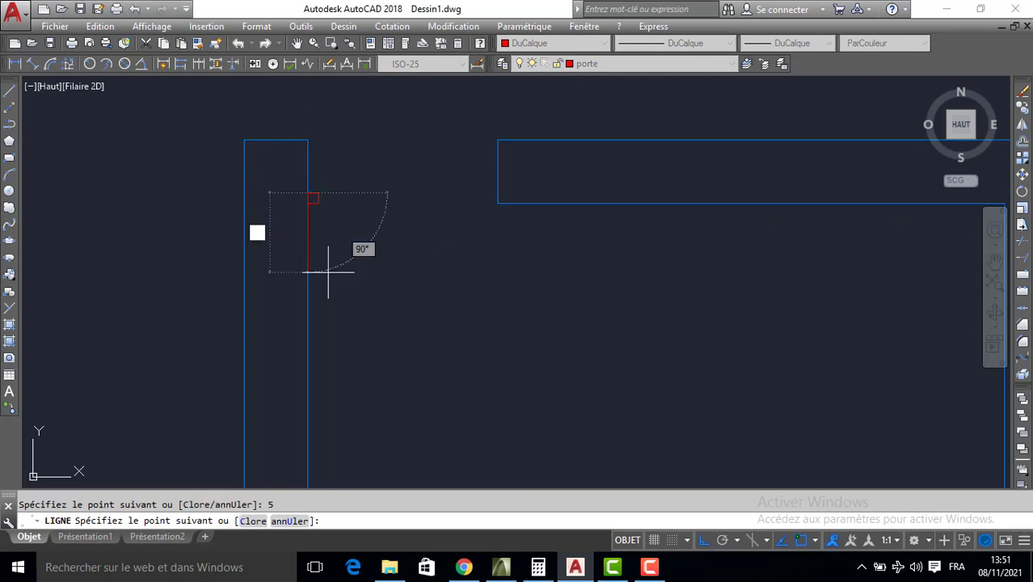
{"action": "key", "text": "Escape"}
Draw a matching 5 by 5 square jamb at the inner corner of the door opening's right side
{"action": "key", "text": "Return"}
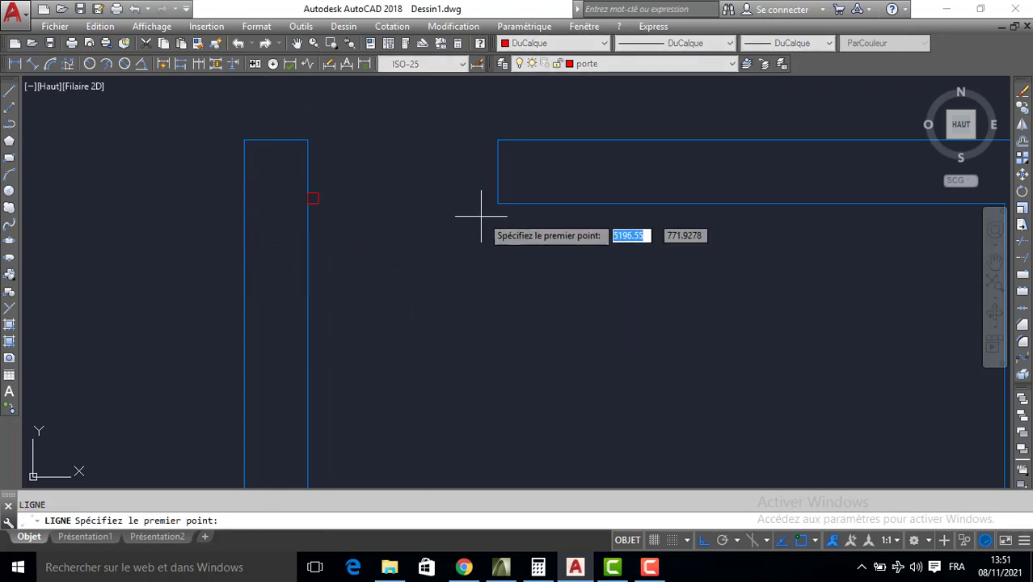
{"action": "left_click", "coordinate": [498, 204]}
{"action": "type", "text": "5"}
{"action": "key", "text": "Return"}
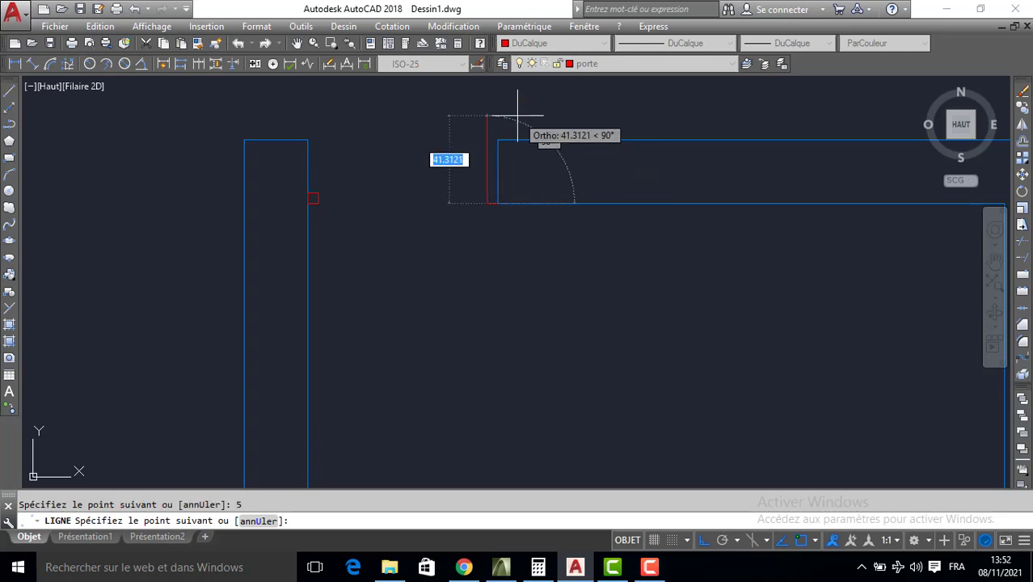
{"action": "type", "text": "5"}
{"action": "key", "text": "Return"}
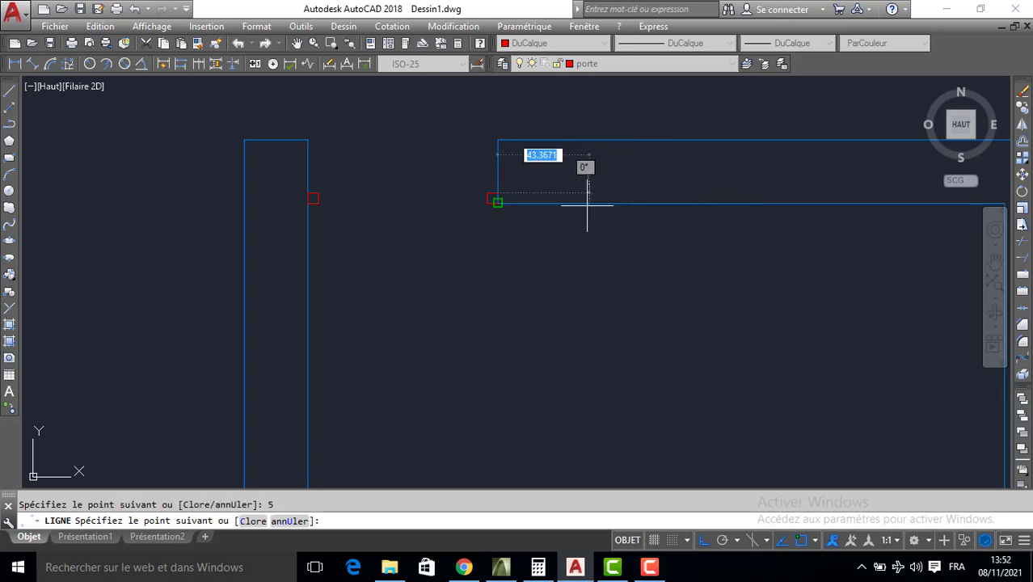
{"action": "key", "text": "BackSpace"}
{"action": "key", "text": "Return"}
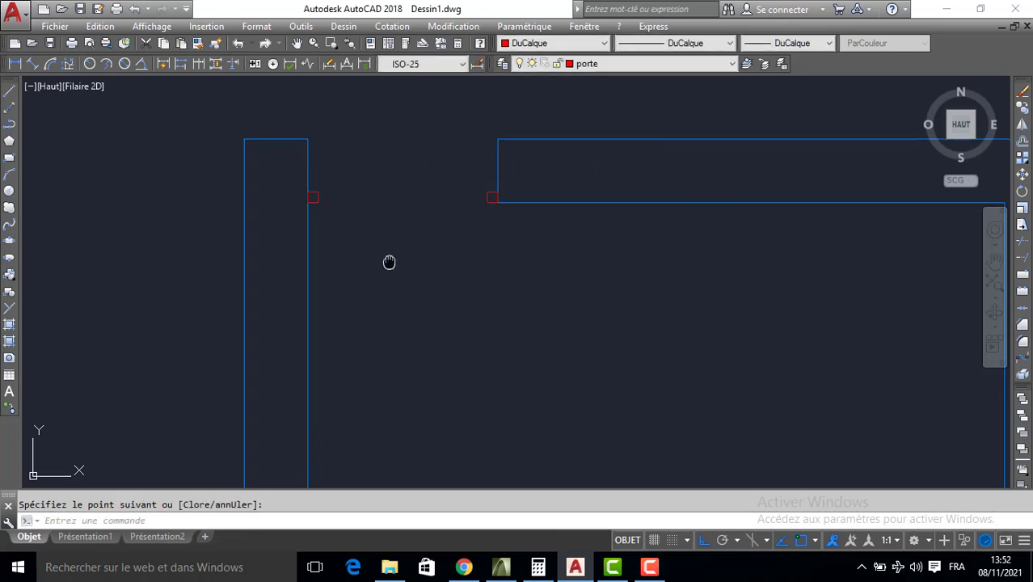
Draw the door leaf as an 80 long vertical line running down from the left jamb's lower-right corner
{"action": "middle_click_drag", "start_coordinate": [389, 262], "coordinate": [425, 200]}
{"action": "key", "text": "Return"}
{"action": "left_click", "coordinate": [351, 140]}
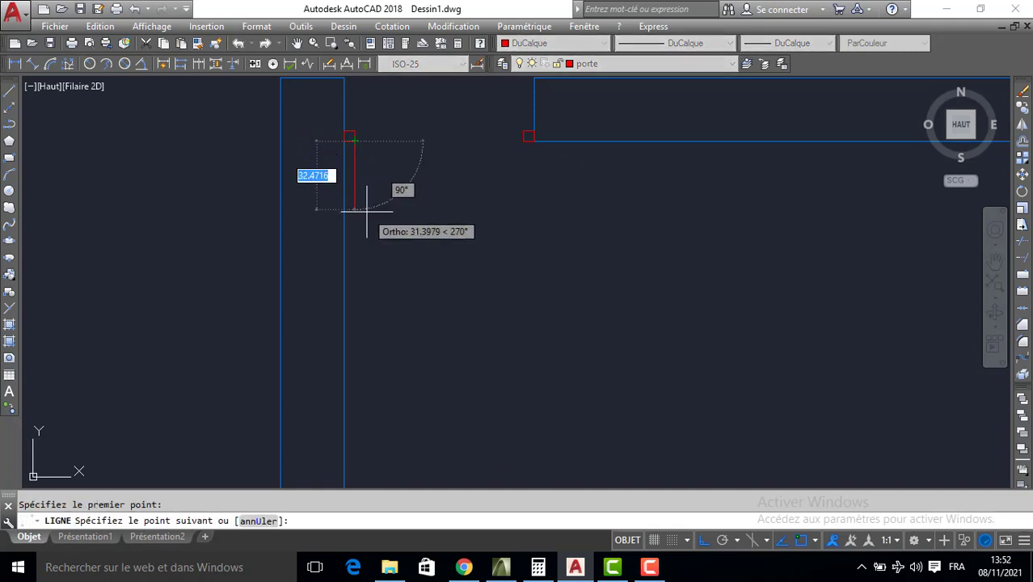
{"action": "key", "text": "Return"}
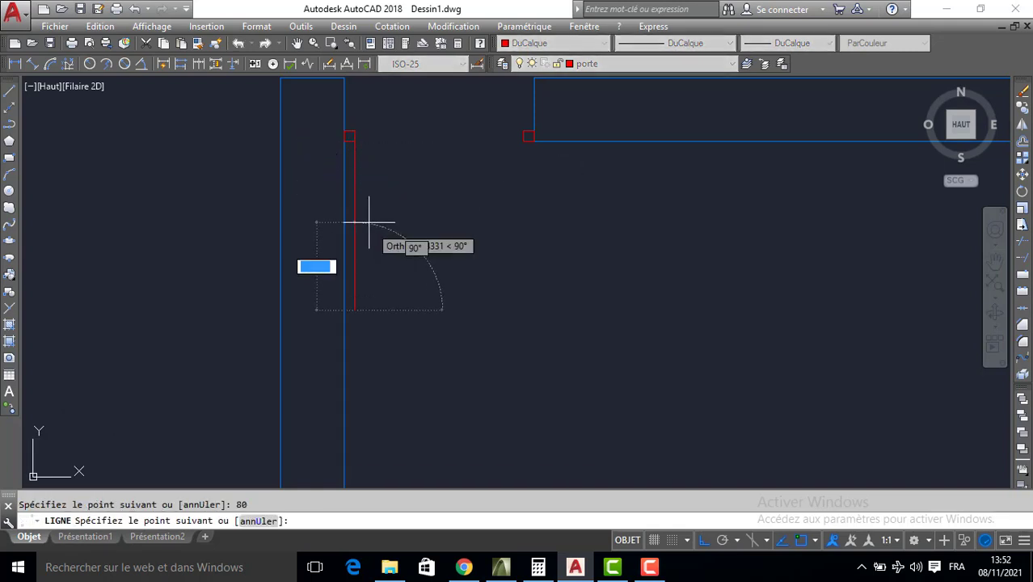
{"action": "key", "text": "Return"}
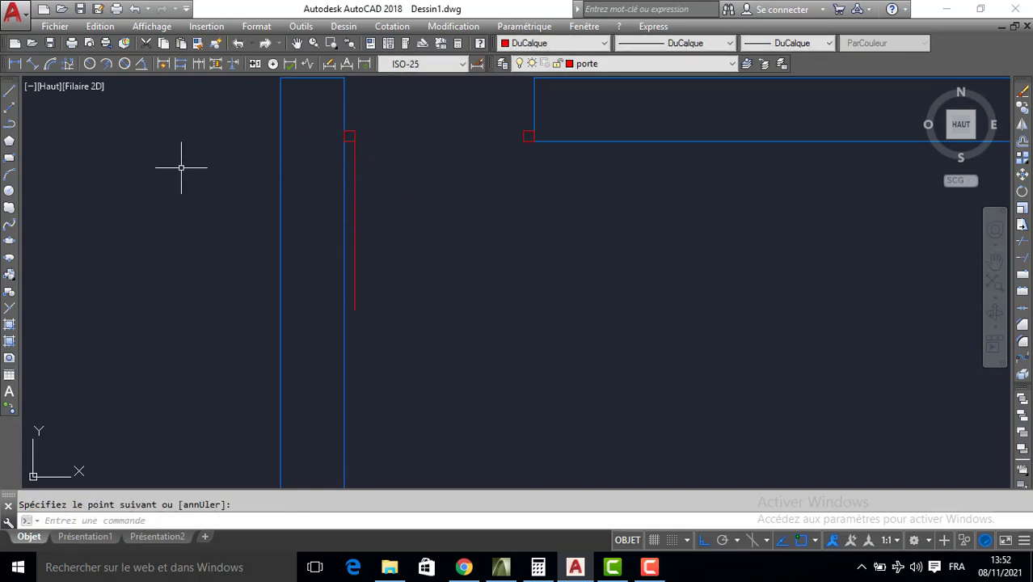
Draw the door's swing arc from the free lower end of the leaf to the inner corner of the right jamb
{"action": "left_click", "coordinate": [9, 175]}
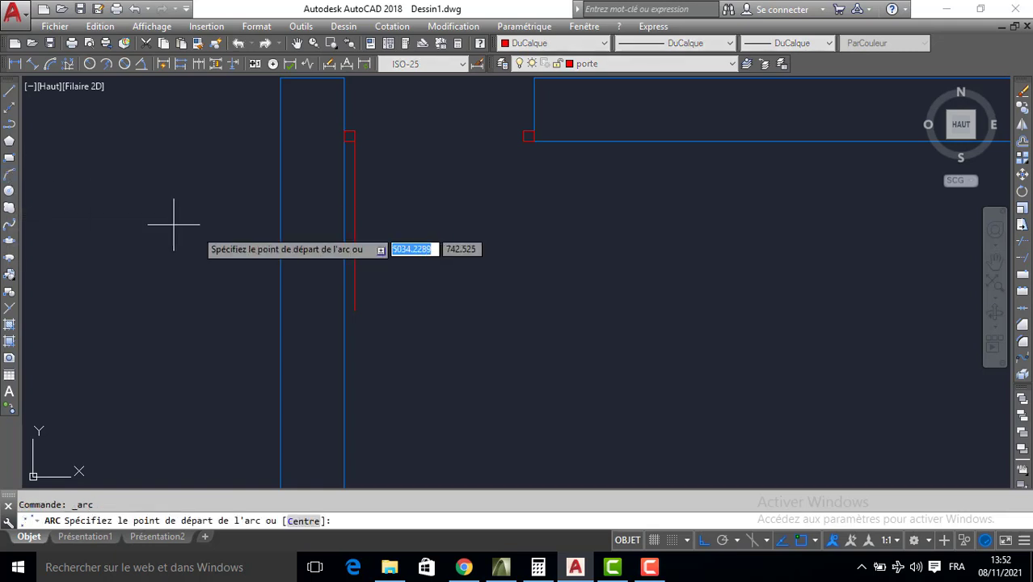
{"action": "left_click", "coordinate": [355, 310]}
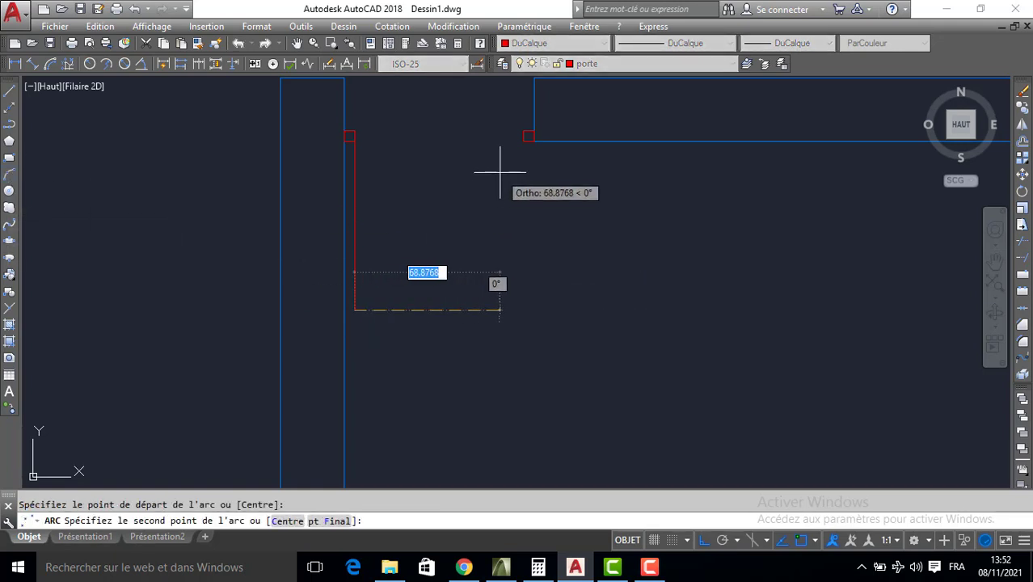
{"action": "left_click", "coordinate": [524, 141]}
{"action": "left_click", "coordinate": [527, 134]}
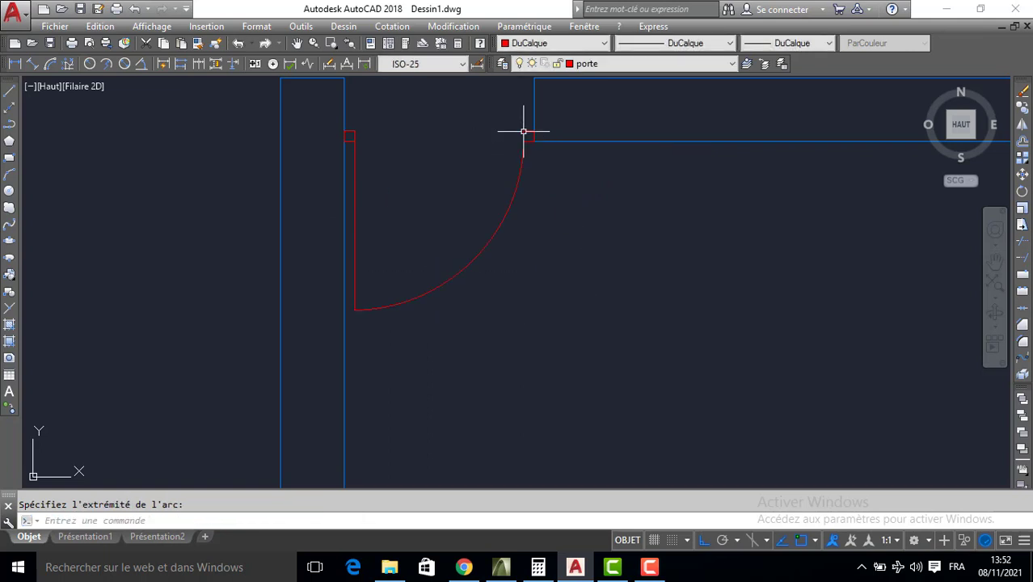
On the mur layer, add a 10 long, 20 wide stub below the central upper room's lower-left corner and trim the wall line across it
{"action": "scroll", "coordinate": [421, 175], "scroll_direction": "down", "scroll_amount": 4}
{"action": "middle_click_drag", "start_coordinate": [523, 245], "coordinate": [324, 146]}
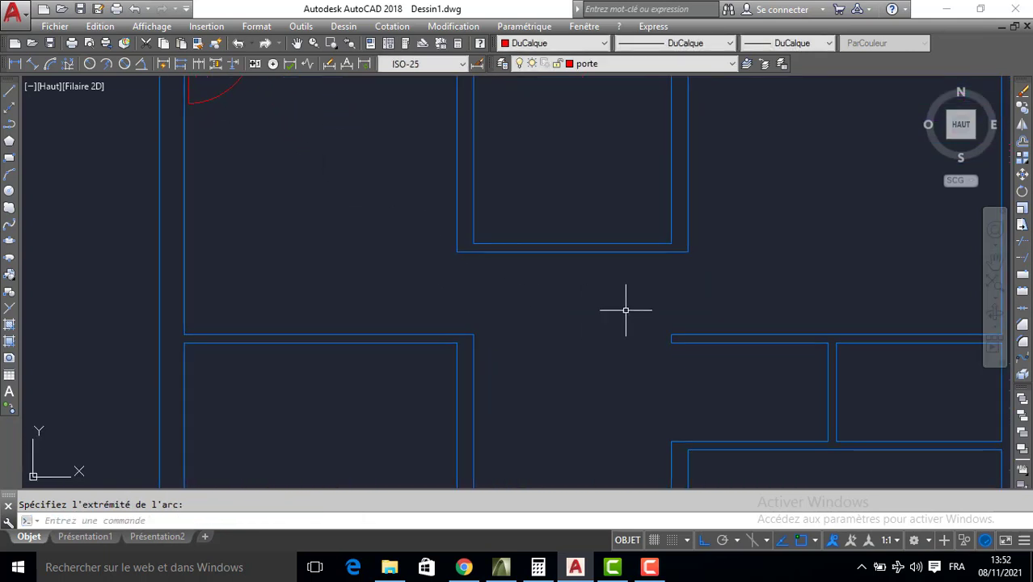
{"action": "middle_click_drag", "start_coordinate": [506, 291], "coordinate": [495, 231]}
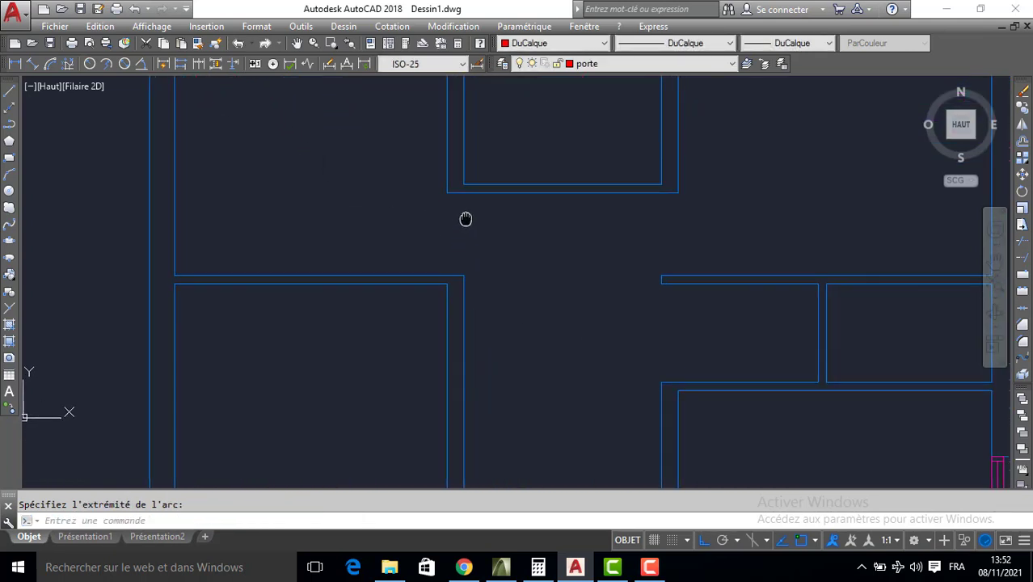
{"action": "left_click", "coordinate": [579, 68]}
{"action": "left_click", "coordinate": [594, 150]}
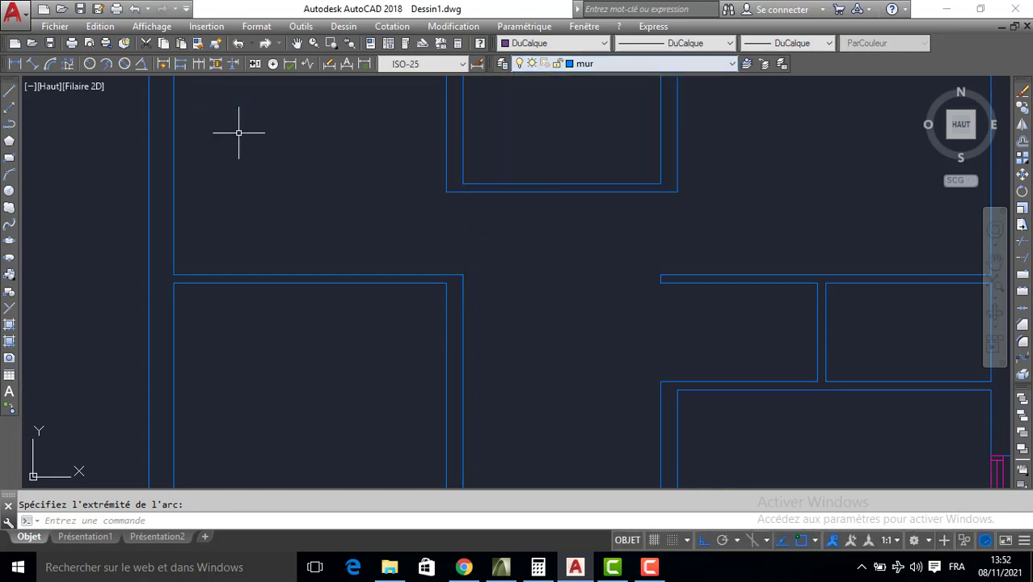
{"action": "left_click", "coordinate": [11, 92]}
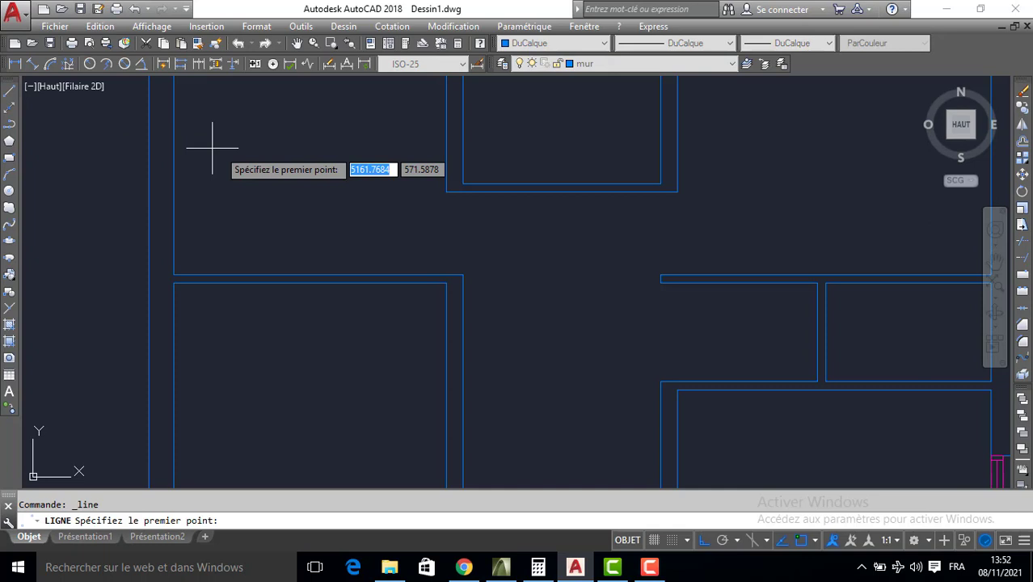
{"action": "left_click", "coordinate": [446, 192]}
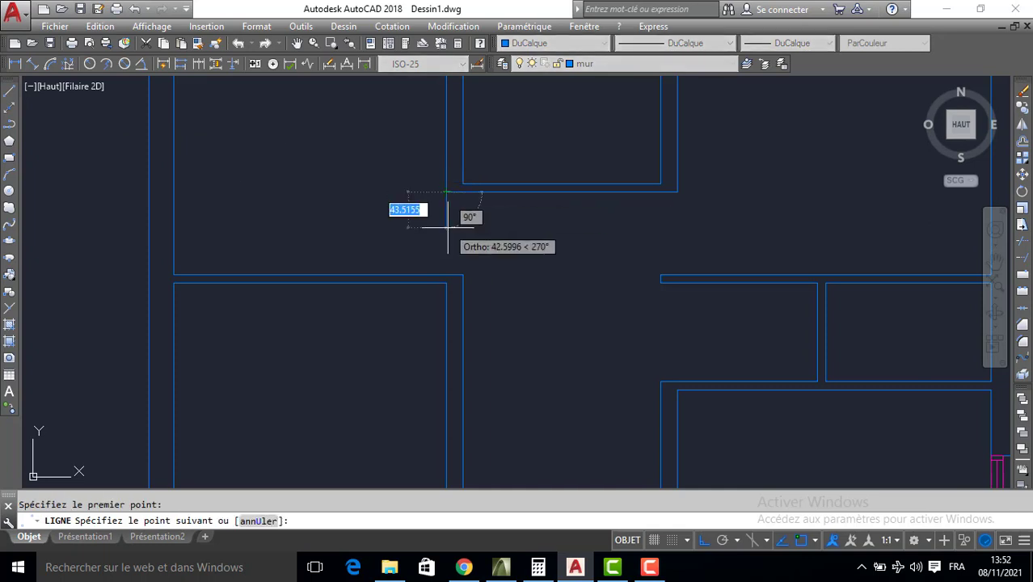
{"action": "type", "text": "10"}
{"action": "key", "text": "Return"}
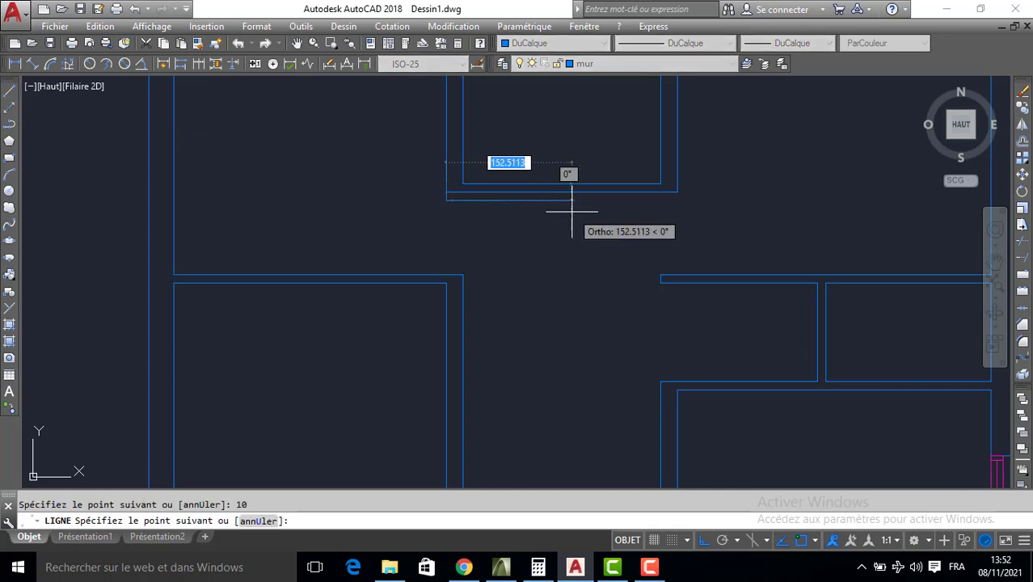
{"action": "type", "text": "20"}
{"action": "key", "text": "Return"}
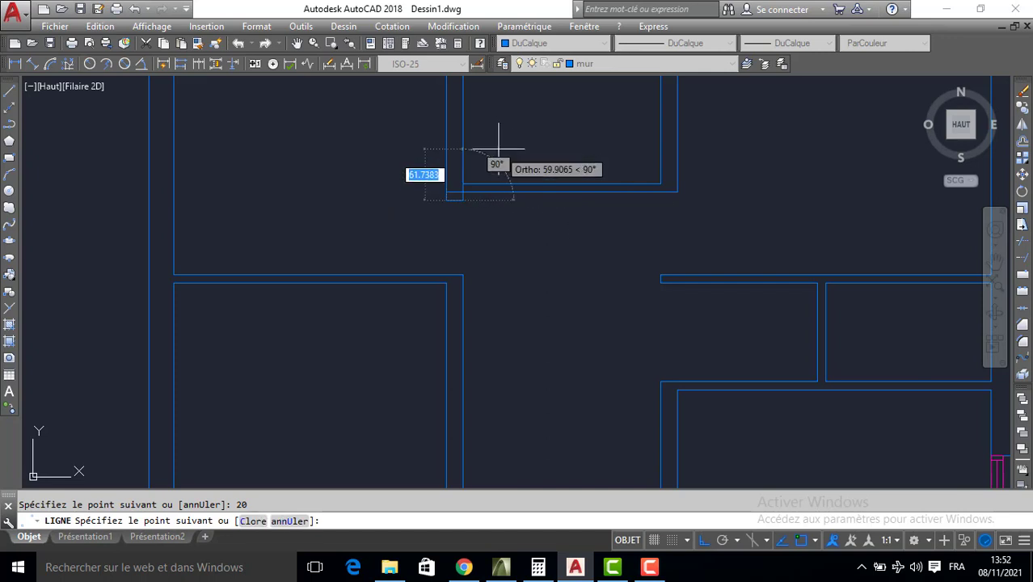
{"action": "key", "text": "Return"}
{"action": "key", "text": "Return"}
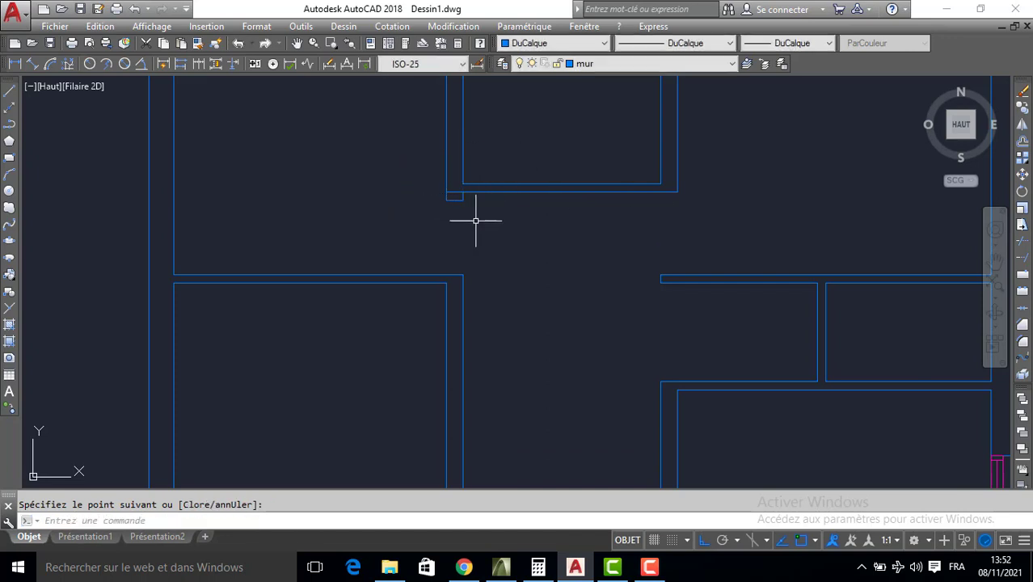
{"action": "left_click", "coordinate": [1023, 253]}
{"action": "key", "text": "Return"}
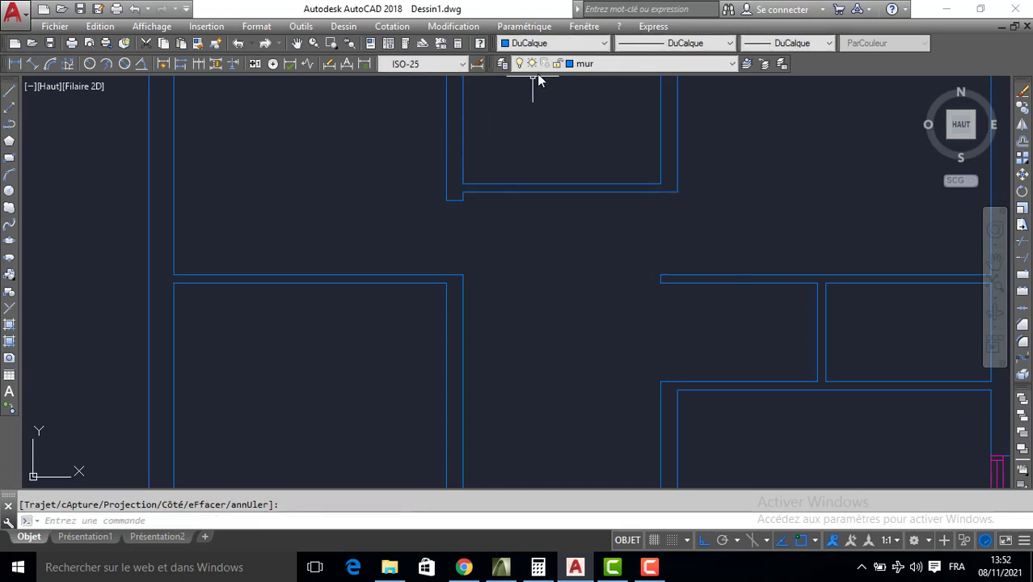
On the porte layer, draw a 5 by 5 square jamb under the left corner of the new wall stub
{"action": "left_click", "coordinate": [558, 63]}
{"action": "left_click", "coordinate": [599, 164]}
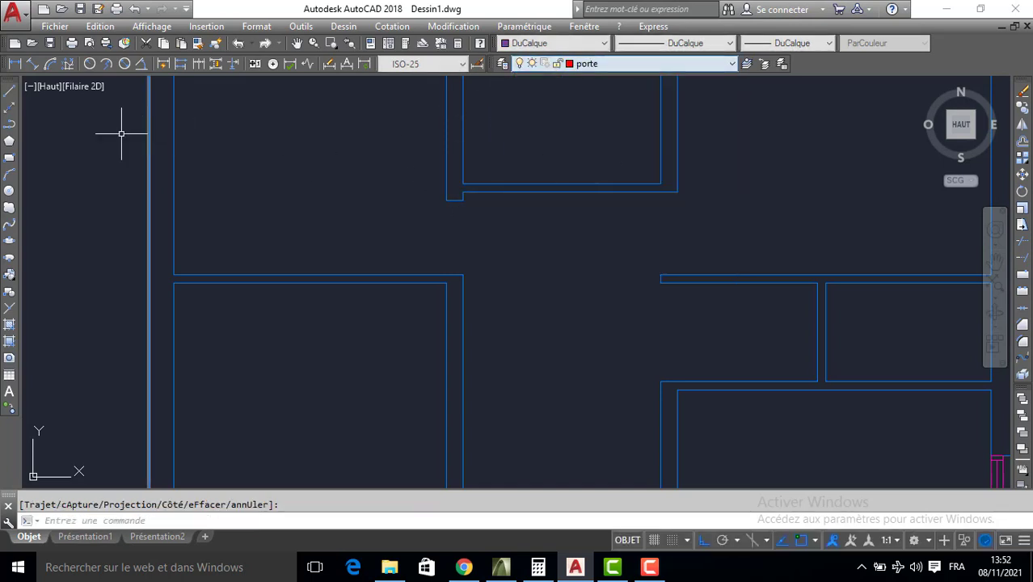
{"action": "left_click", "coordinate": [8, 100]}
{"action": "scroll", "coordinate": [456, 221], "scroll_direction": "up", "scroll_amount": 4}
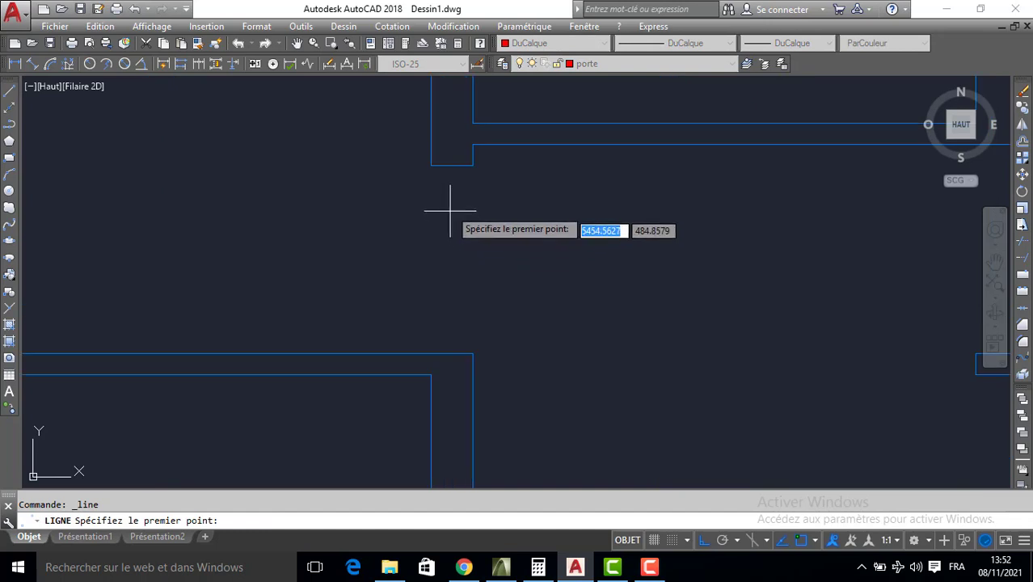
{"action": "left_click", "coordinate": [431, 165]}
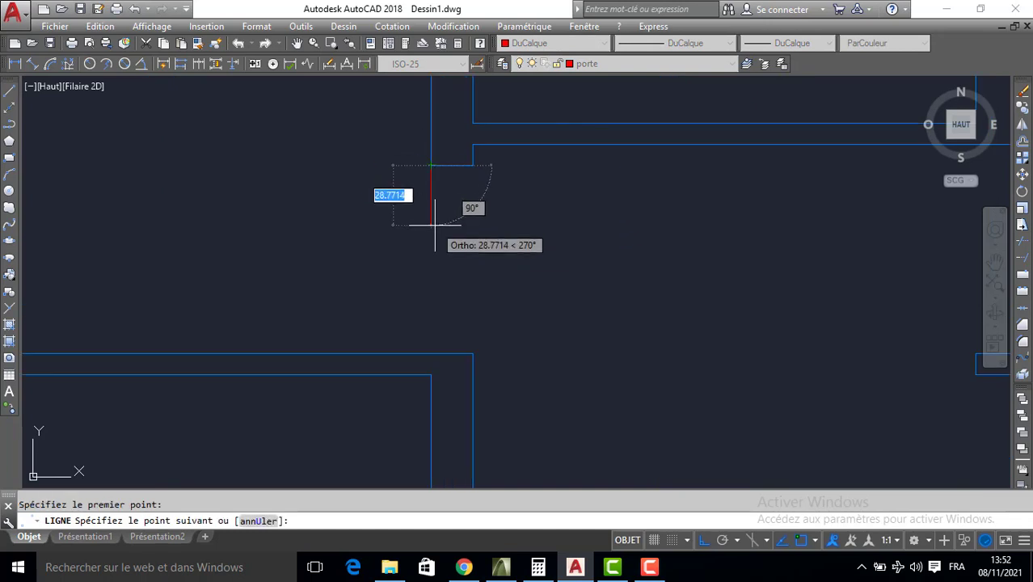
{"action": "type", "text": "5"}
{"action": "key", "text": "Return"}
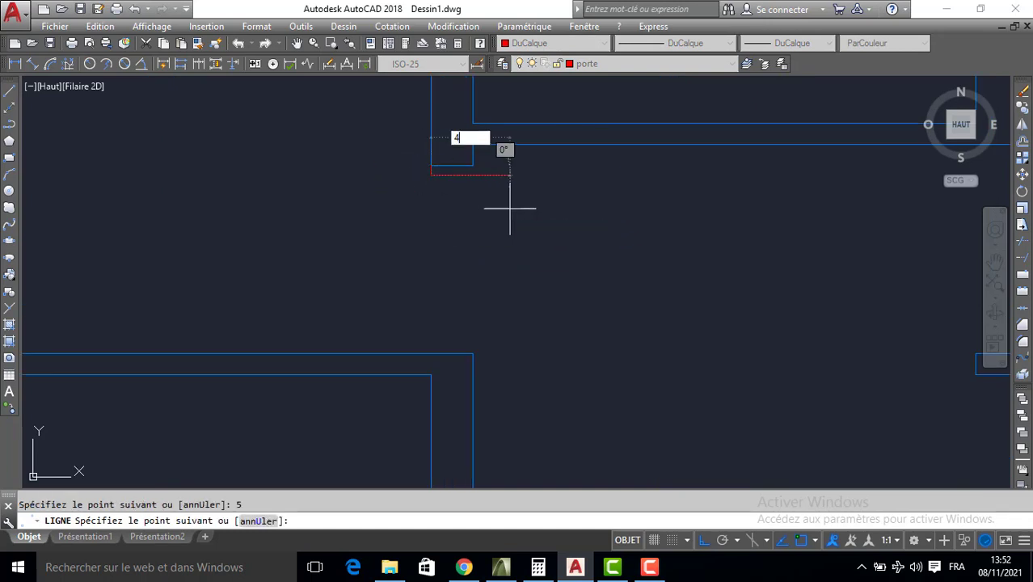
{"action": "left_click", "coordinate": [439, 138]}
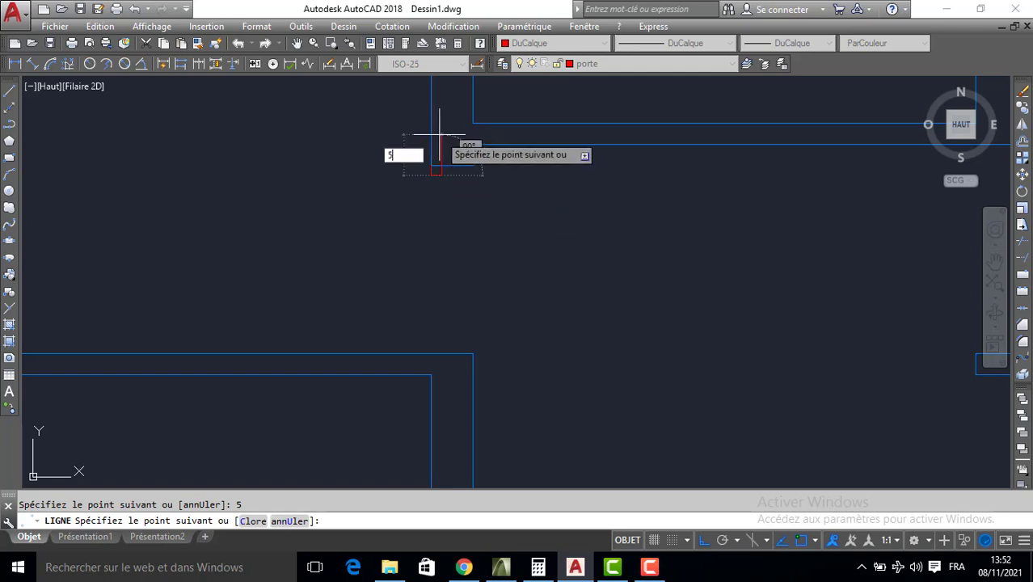
{"action": "type", "text": "5"}
{"action": "key", "text": "Return"}
{"action": "key", "text": "Escape"}
Draw a matching 5 by 5 square jamb on the wall below, vertically aligned with the upper jamb
{"action": "key", "text": "Return"}
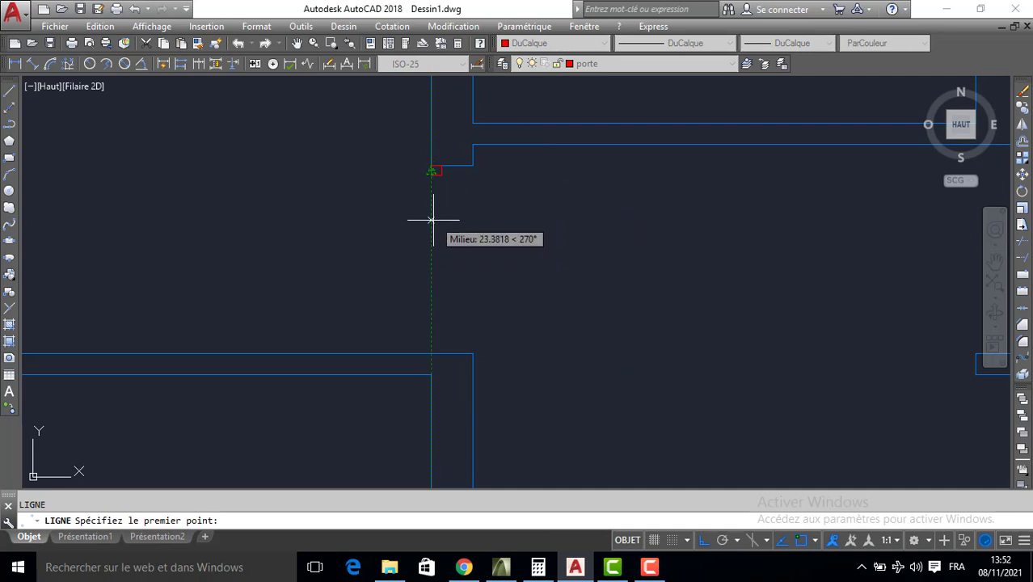
{"action": "left_click", "coordinate": [430, 353]}
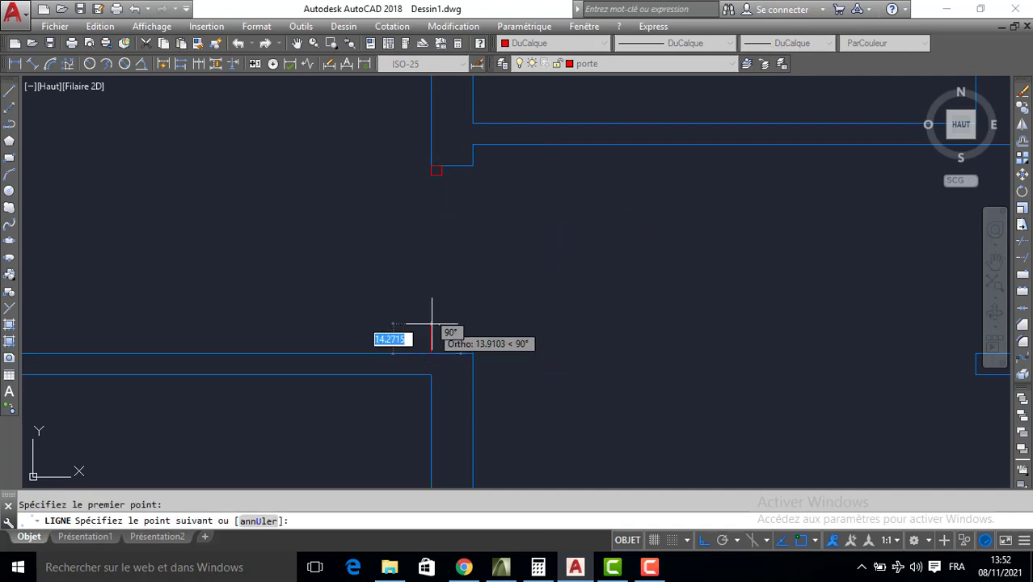
{"action": "type", "text": "5"}
{"action": "key", "text": "Return"}
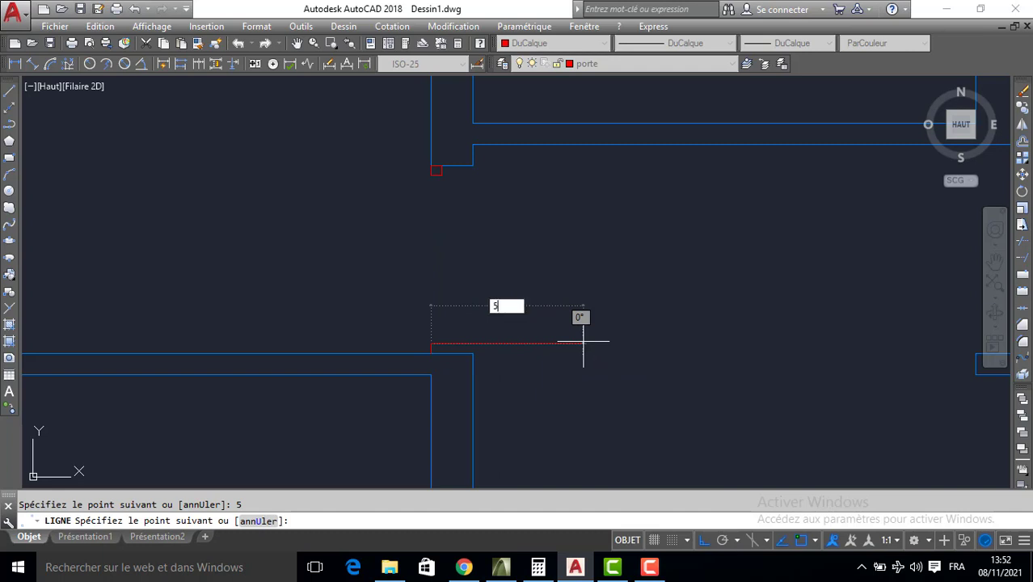
{"action": "key", "text": "Return"}
{"action": "key", "text": "Return"}
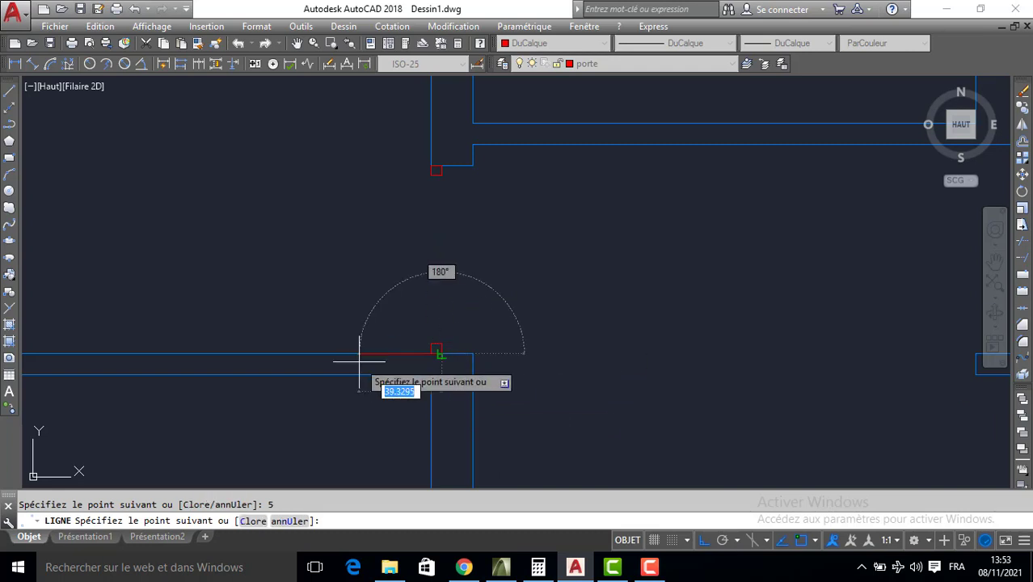
{"action": "type", "text": "5"}
{"action": "key", "text": "Return"}
{"action": "key", "text": "Return"}
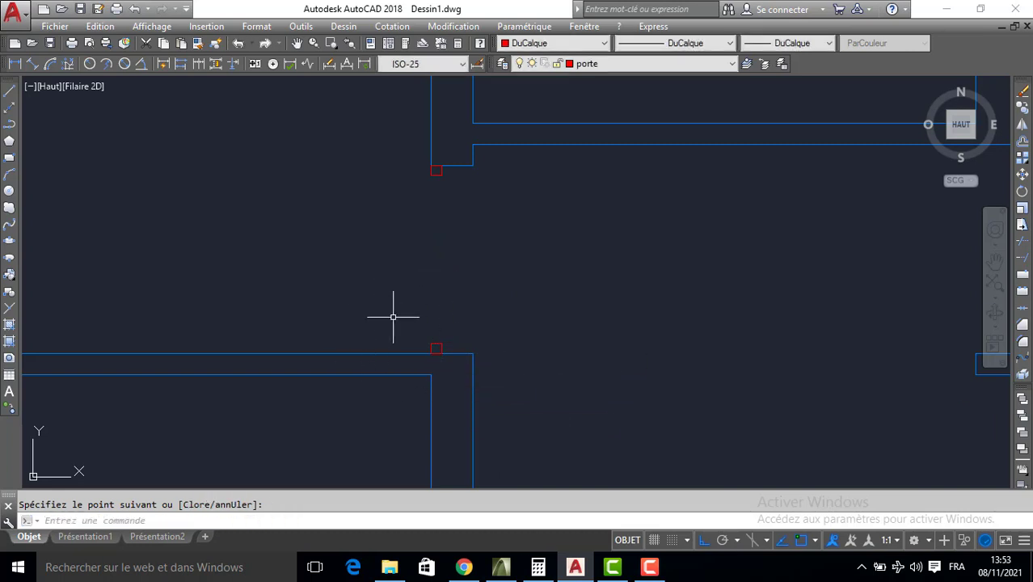
Draw the door leaf as an 80 long horizontal line running left from the lower jamb's upper-left corner
{"action": "key", "text": "Return"}
{"action": "left_click", "coordinate": [431, 347]}
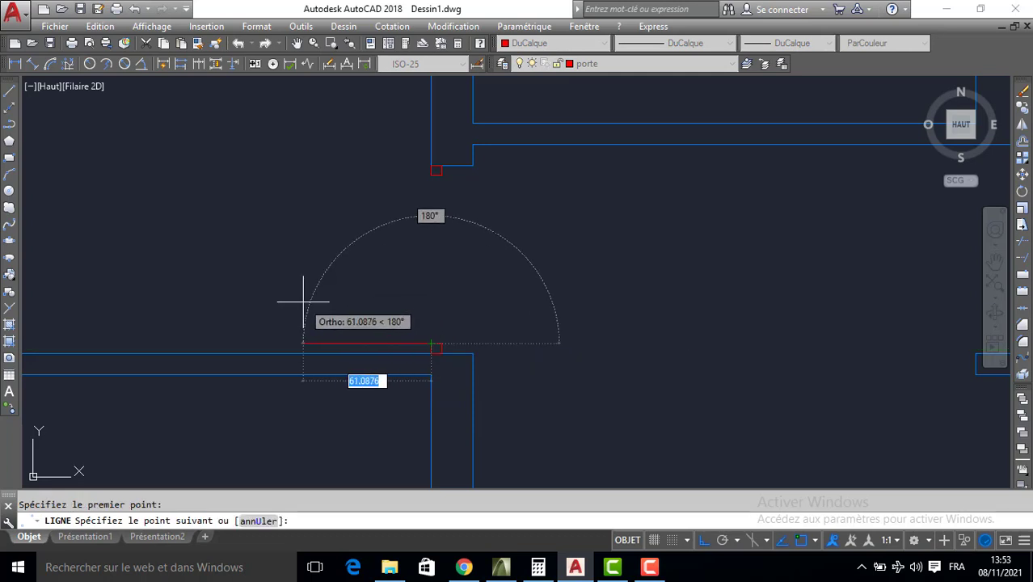
{"action": "type", "text": "80"}
{"action": "key", "text": "Return"}
{"action": "key", "text": "Return"}
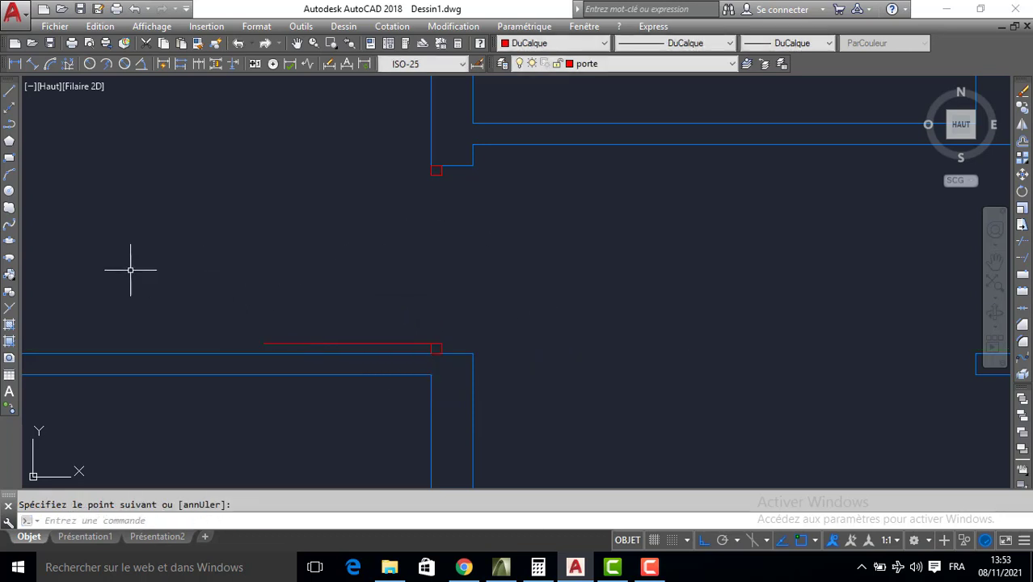
Draw the swing arc from the horizontal leaf's free end up to the lower edge of the upper jamb
{"action": "left_click", "coordinate": [8, 176]}
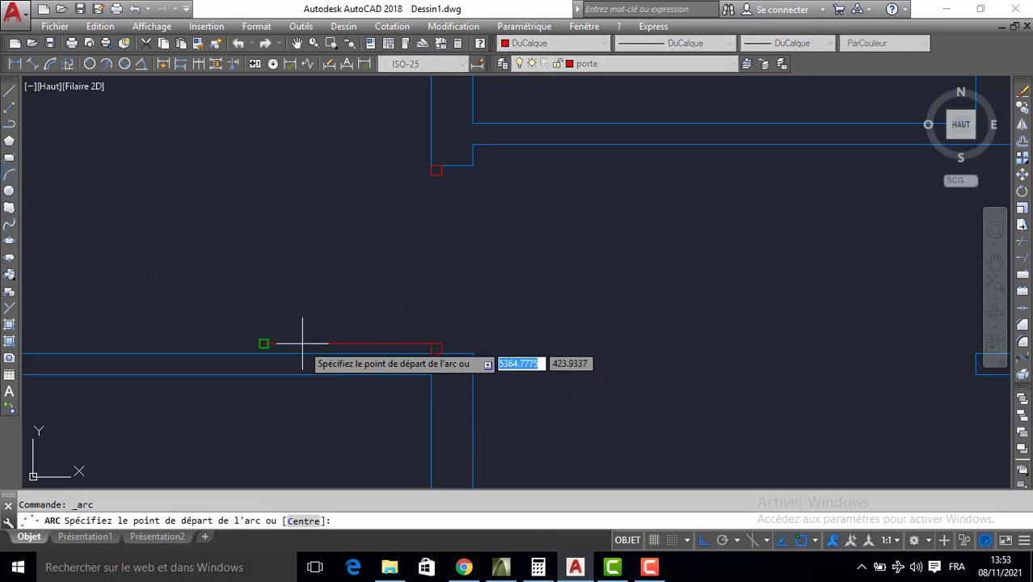
{"action": "left_click", "coordinate": [264, 344]}
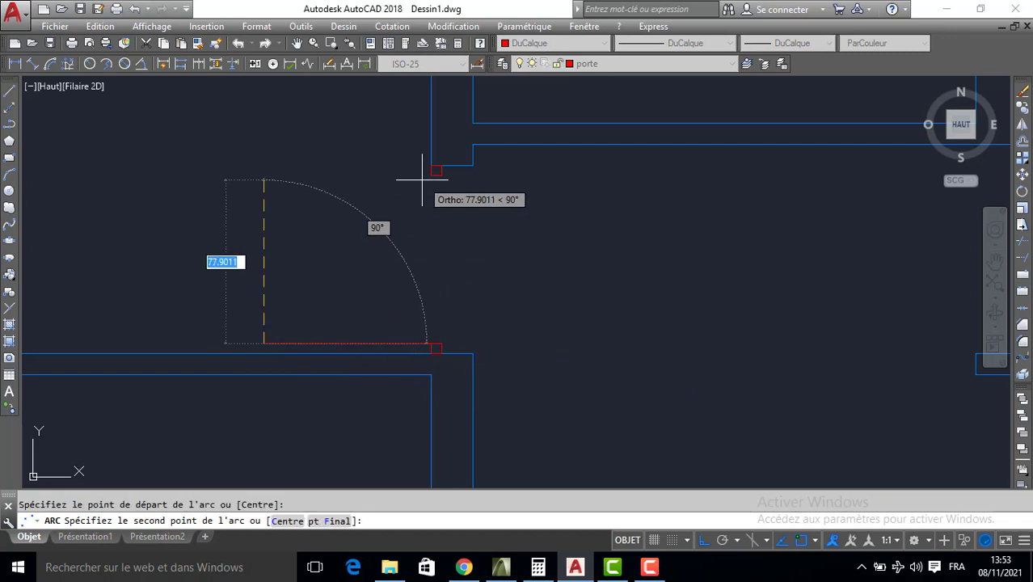
{"action": "left_click", "coordinate": [317, 220]}
{"action": "left_click", "coordinate": [437, 176]}
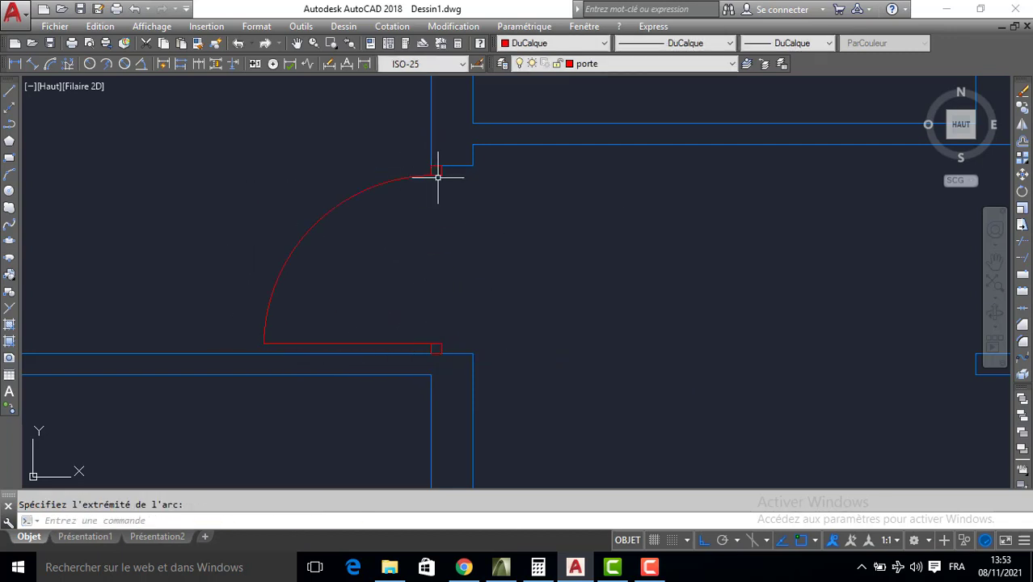
{"action": "scroll", "coordinate": [398, 200], "scroll_direction": "down", "scroll_amount": 4}
{"action": "left_click", "coordinate": [308, 155]}
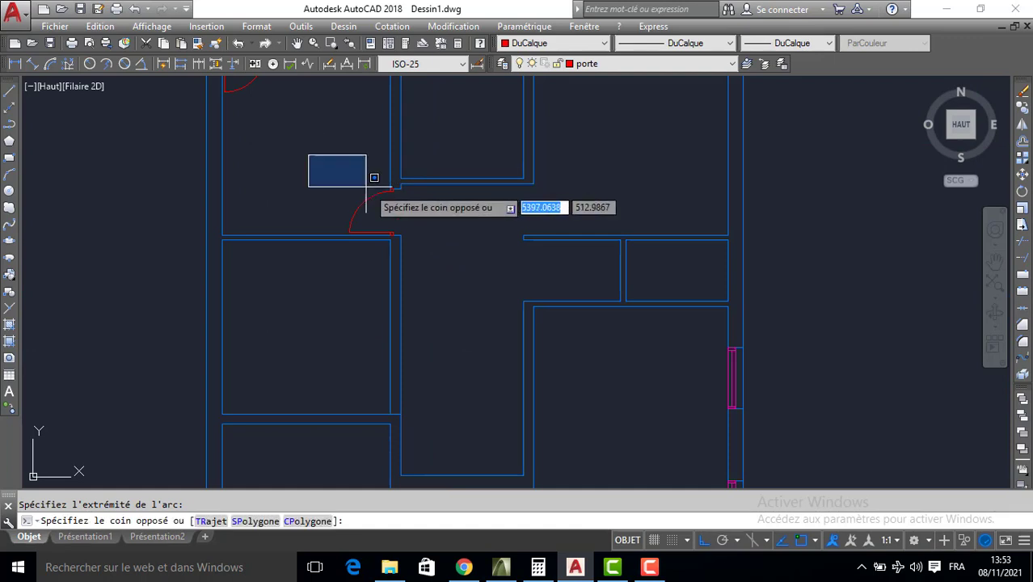
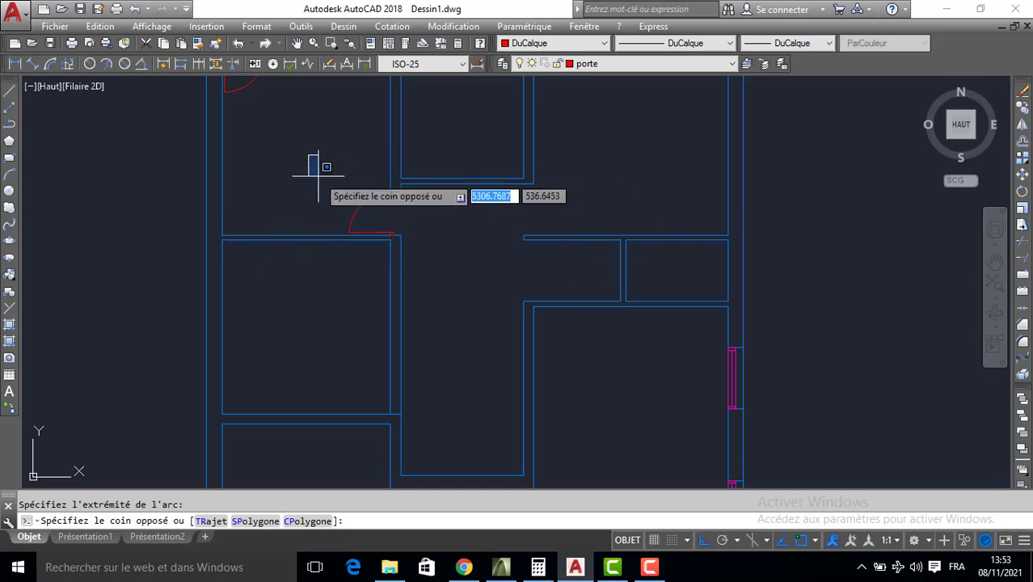
{"action": "left_click", "coordinate": [316, 174]}
{"action": "scroll", "coordinate": [316, 174], "scroll_direction": "up", "scroll_amount": 2}
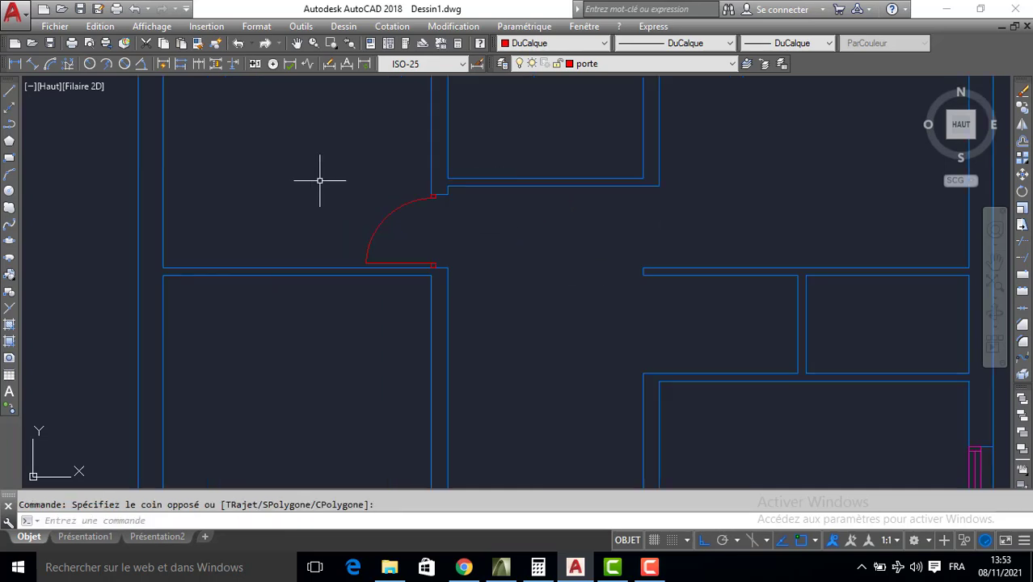
{"action": "middle_click_drag", "start_coordinate": [392, 163], "coordinate": [394, 189]}
{"action": "left_click", "coordinate": [417, 145]}
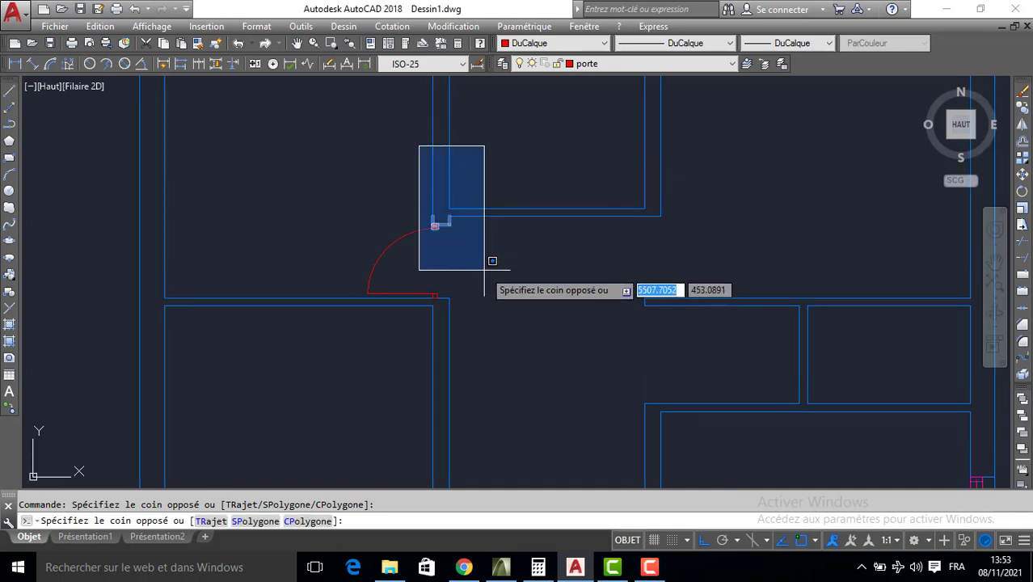
{"action": "scroll", "coordinate": [480, 232], "scroll_direction": "up", "scroll_amount": 4}
{"action": "middle_click_drag", "start_coordinate": [479, 253], "coordinate": [517, 295]}
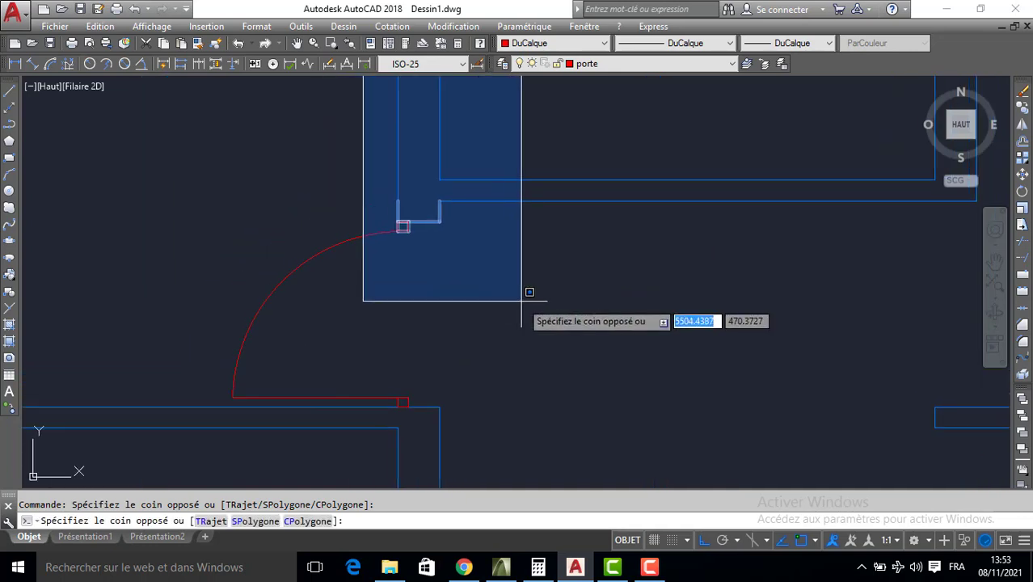
{"action": "scroll", "coordinate": [521, 301], "scroll_direction": "down", "scroll_amount": 2}
{"action": "left_click", "coordinate": [461, 244]}
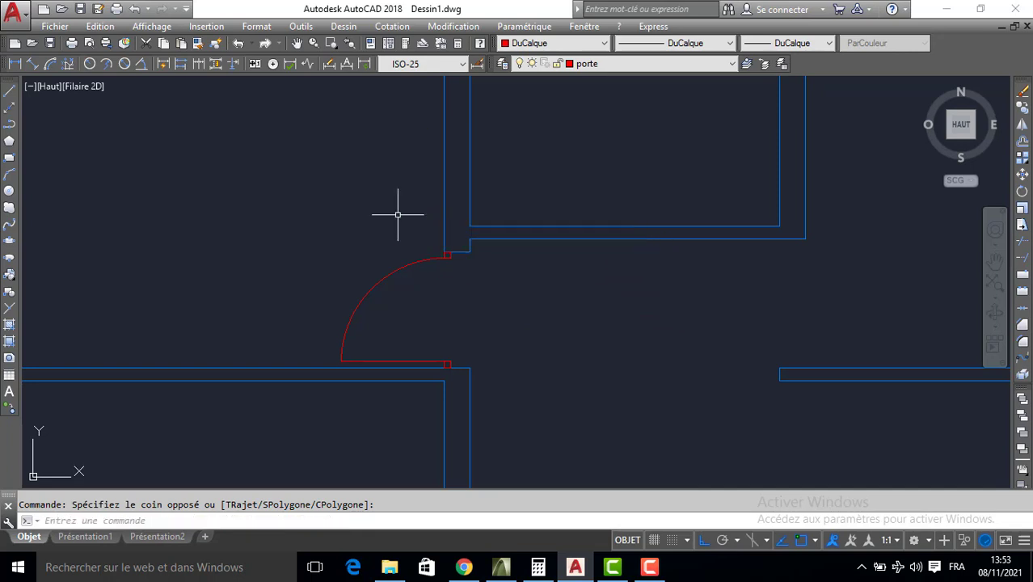
{"action": "left_click", "coordinate": [531, 183]}
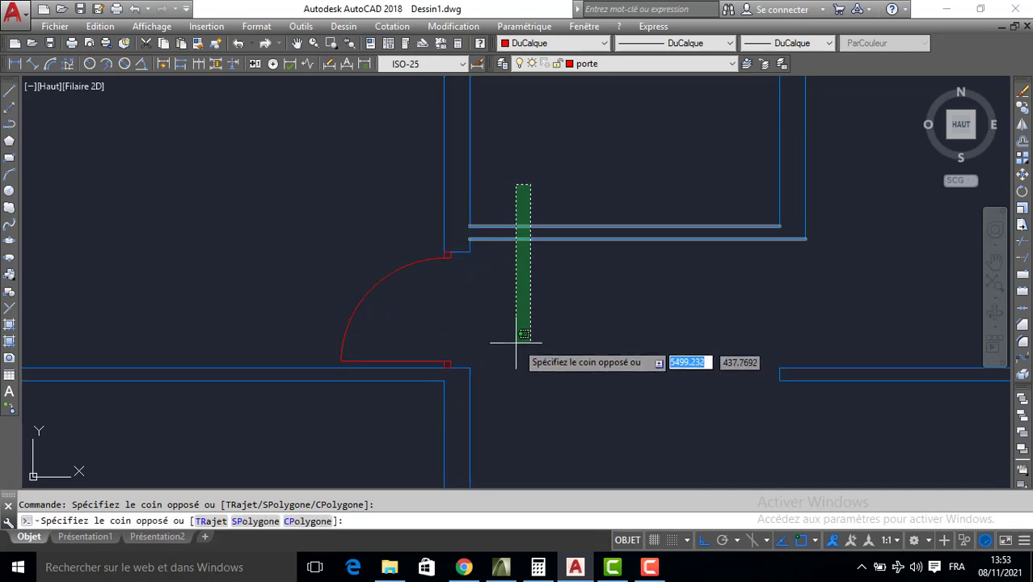
{"action": "left_click", "coordinate": [500, 283]}
{"action": "key", "text": "Escape"}
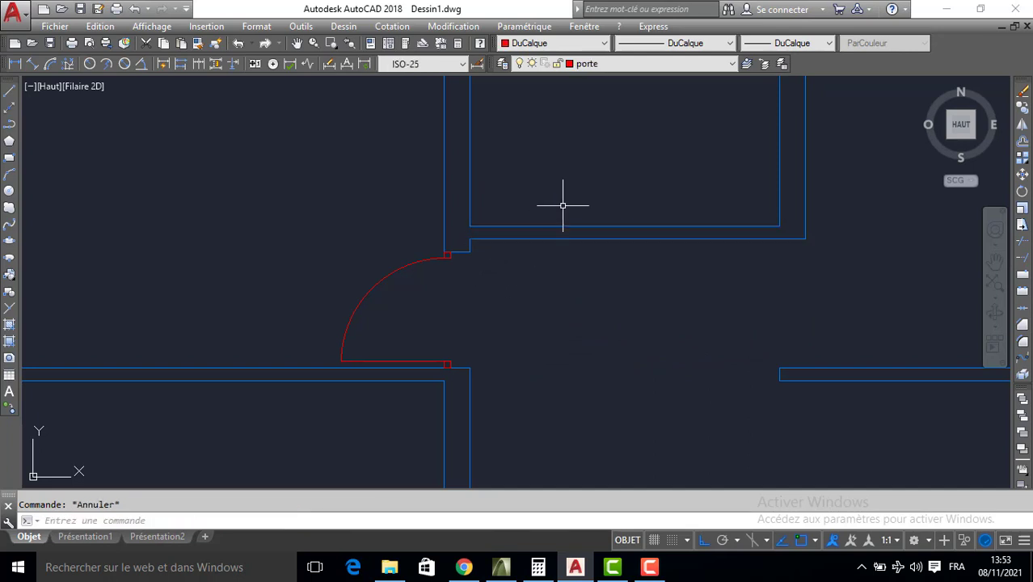
{"action": "left_click", "coordinate": [542, 201]}
{"action": "left_click", "coordinate": [651, 298]}
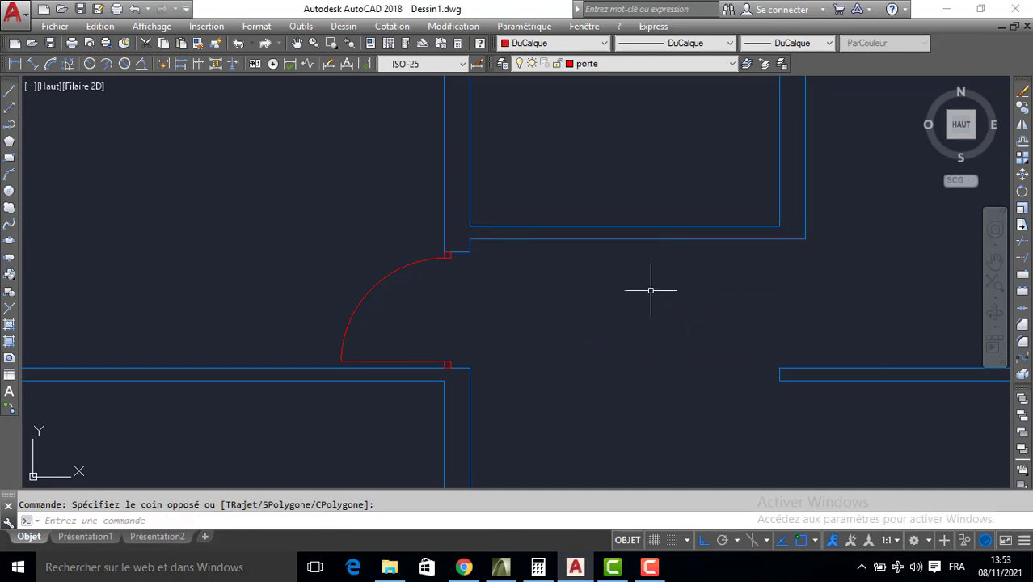
{"action": "left_click", "coordinate": [454, 206]}
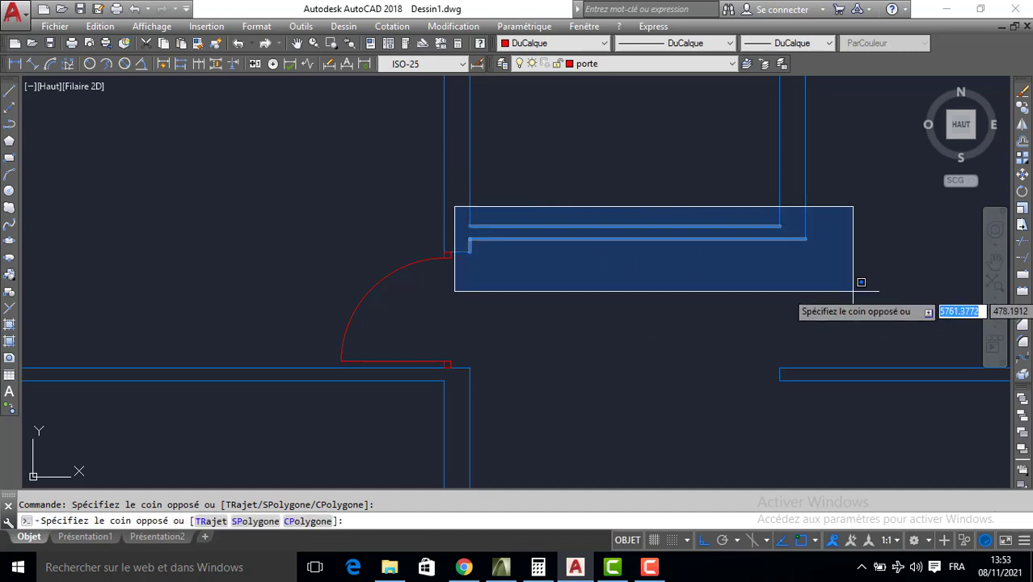
{"action": "key", "text": "Escape"}
{"action": "scroll", "coordinate": [773, 282], "scroll_direction": "down", "scroll_amount": 4}
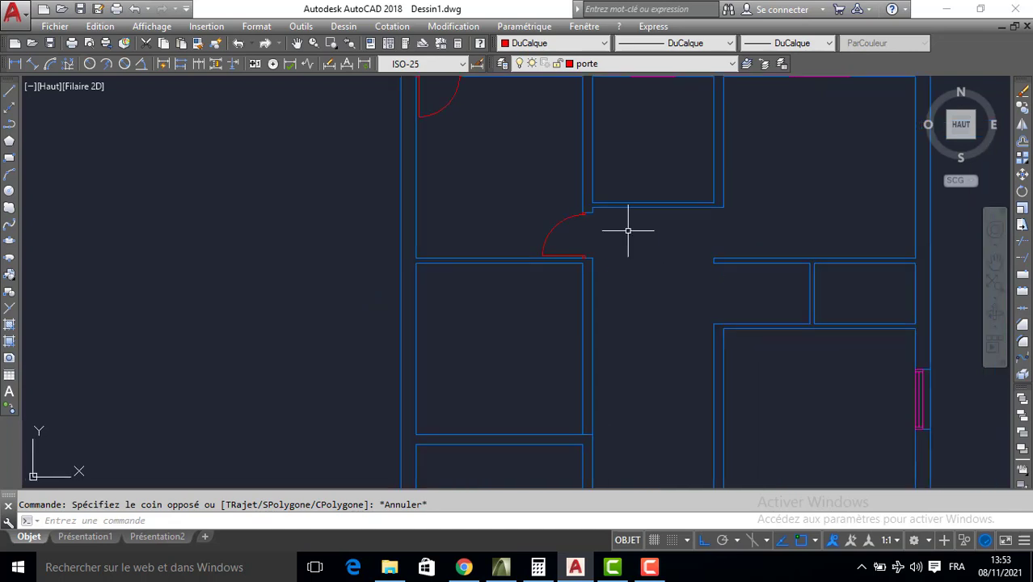
{"action": "left_click", "coordinate": [504, 161]}
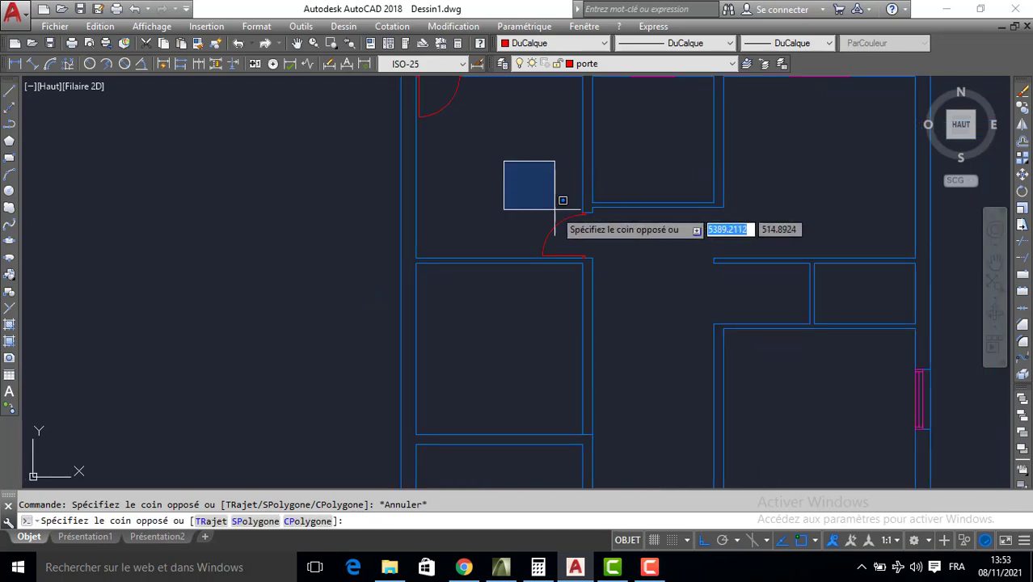
{"action": "left_click", "coordinate": [632, 291]}
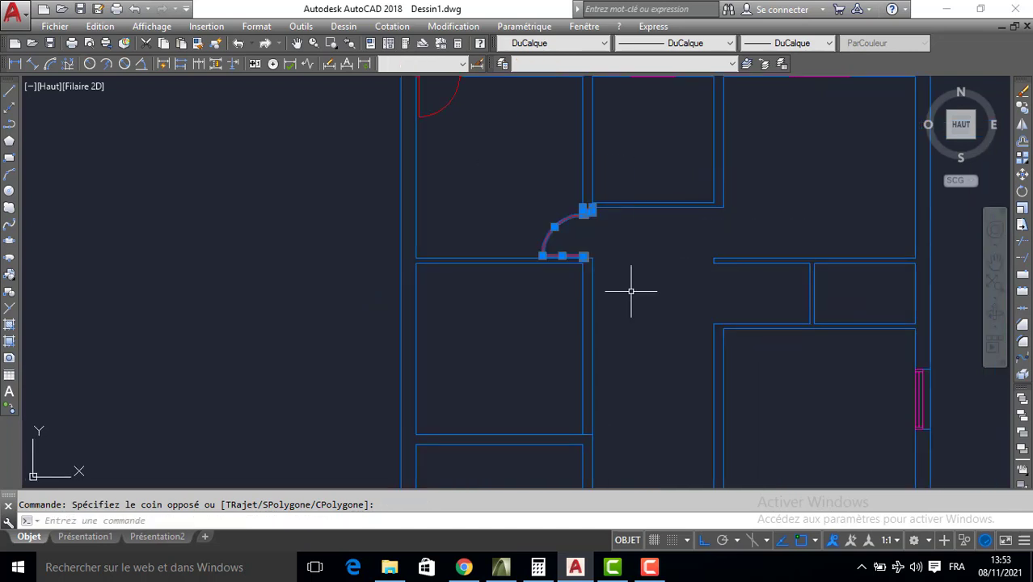
{"action": "left_click", "coordinate": [1022, 125]}
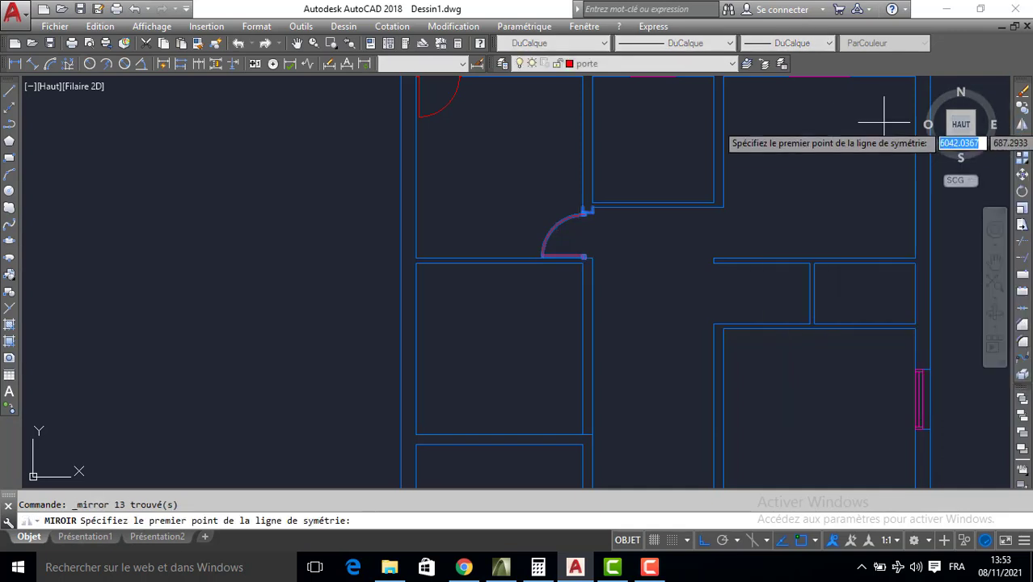
{"action": "left_click", "coordinate": [659, 201]}
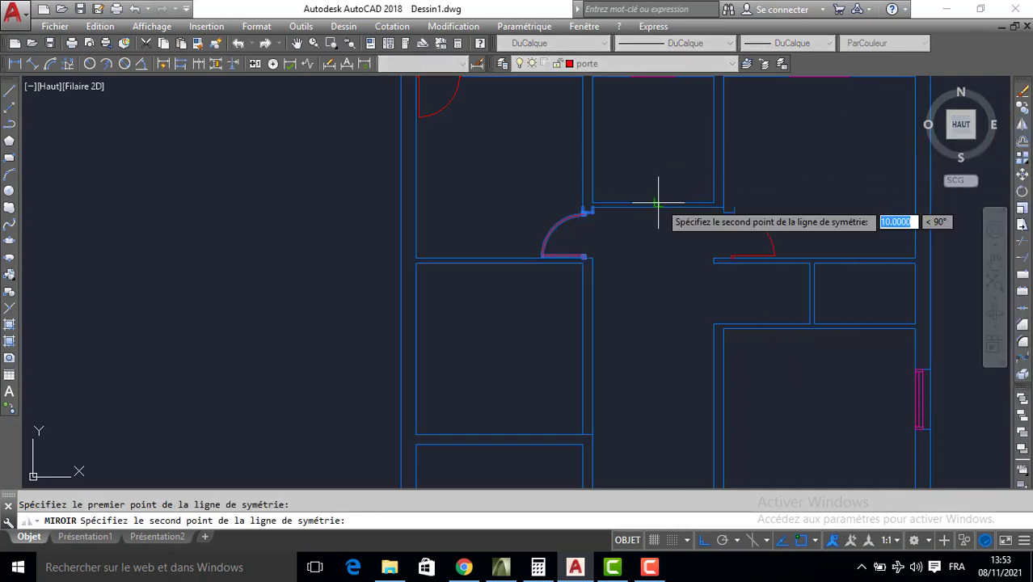
{"action": "key", "text": "Escape"}
Try to mirror the interior door and its wall stub about a vertical axis at the upper wall's midpoint, keeping the source objects
{"action": "left_click", "coordinate": [534, 185]}
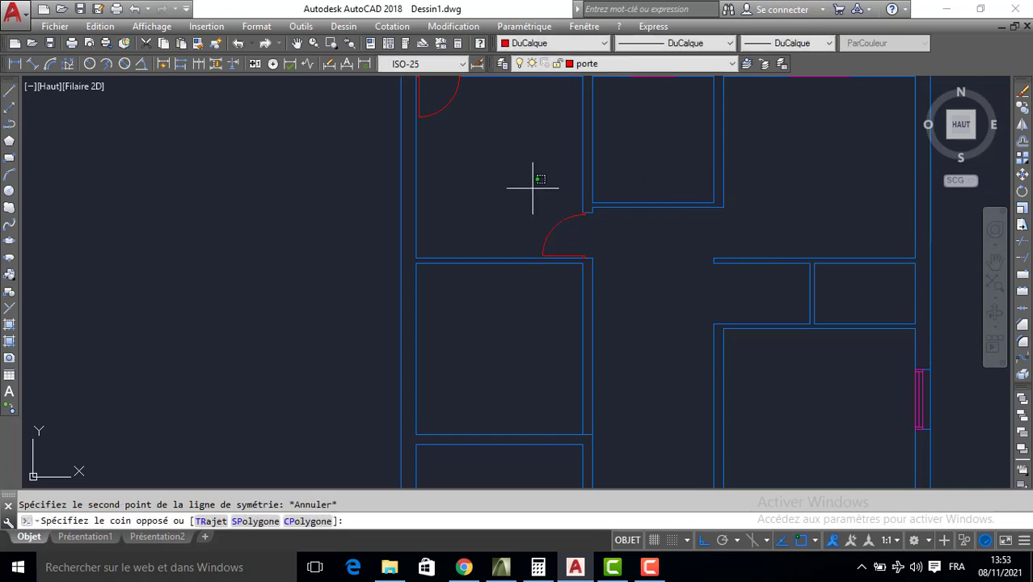
{"action": "left_click", "coordinate": [619, 293]}
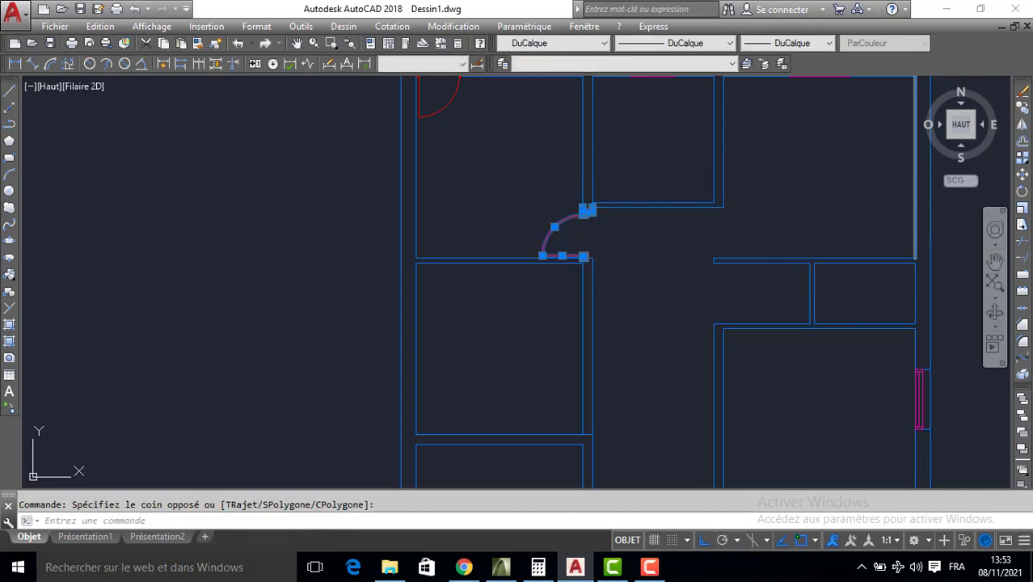
{"action": "left_click", "coordinate": [1023, 126]}
{"action": "scroll", "coordinate": [684, 189], "scroll_direction": "up", "scroll_amount": 3}
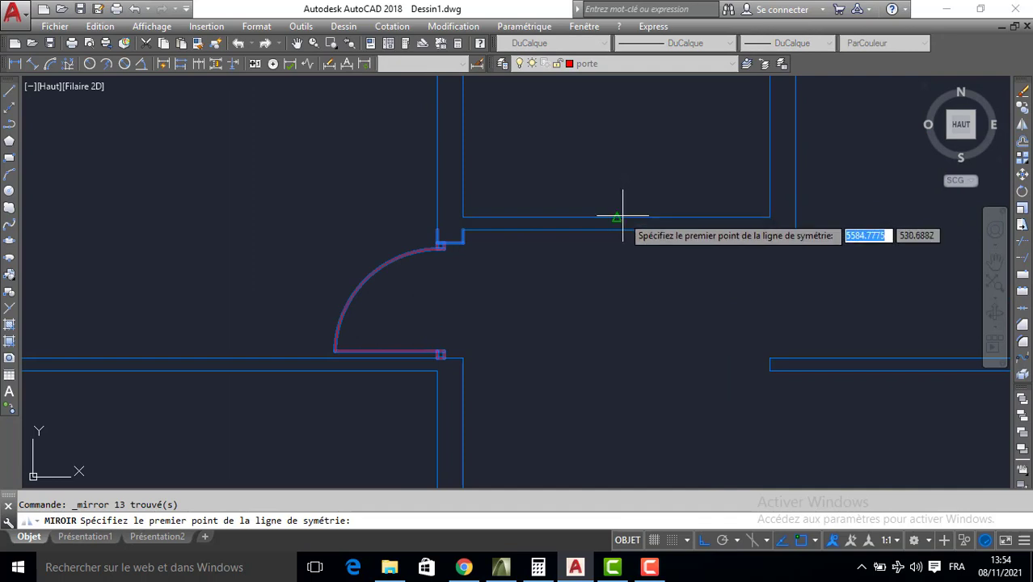
{"action": "left_click", "coordinate": [623, 217]}
{"action": "left_click", "coordinate": [616, 138]}
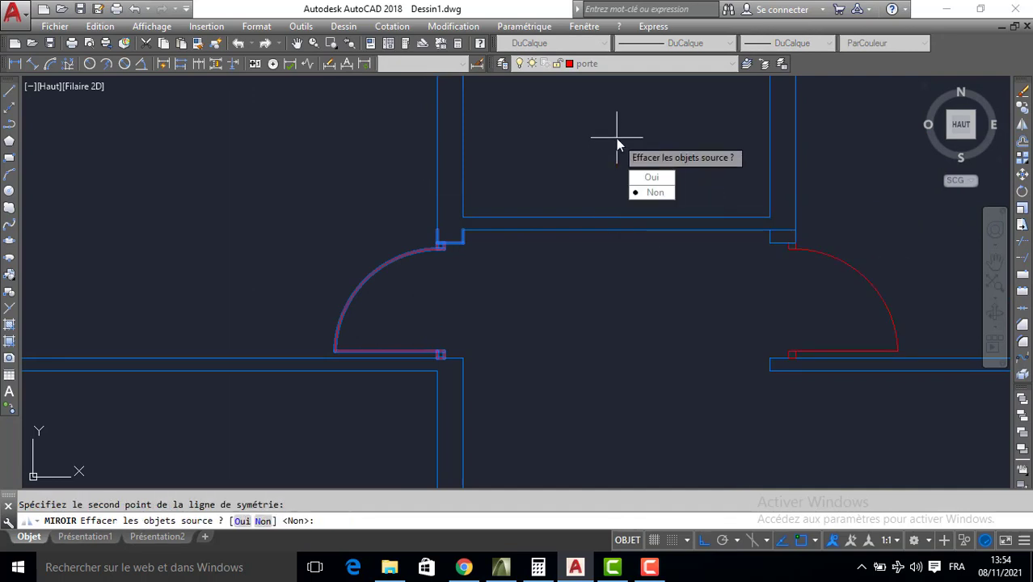
{"action": "key", "text": "Return"}
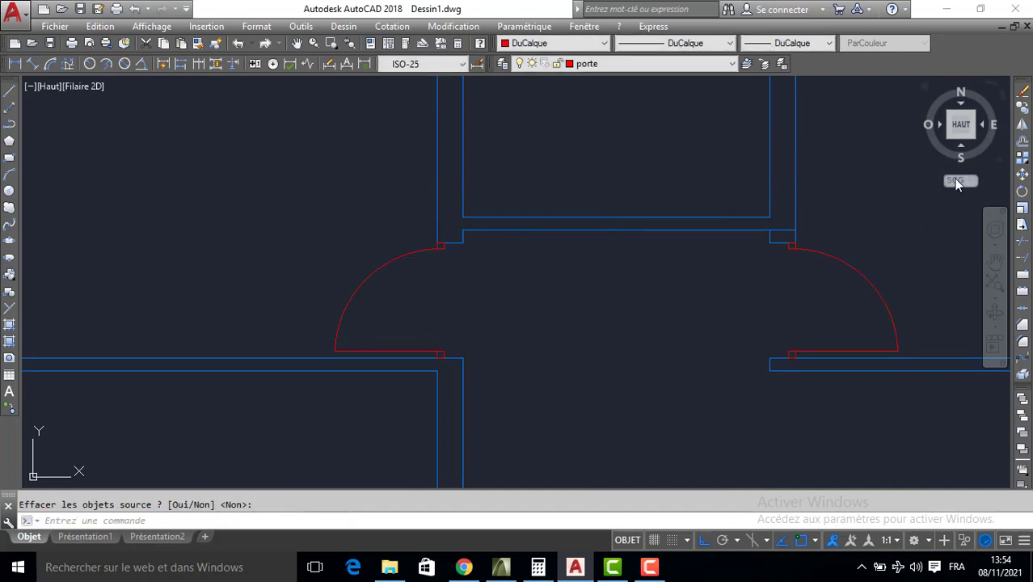
Try trimming the wall line across the mirrored stub, and undo both the trim and the mirrored door
{"action": "left_click", "coordinate": [1026, 253]}
{"action": "key", "text": "Return"}
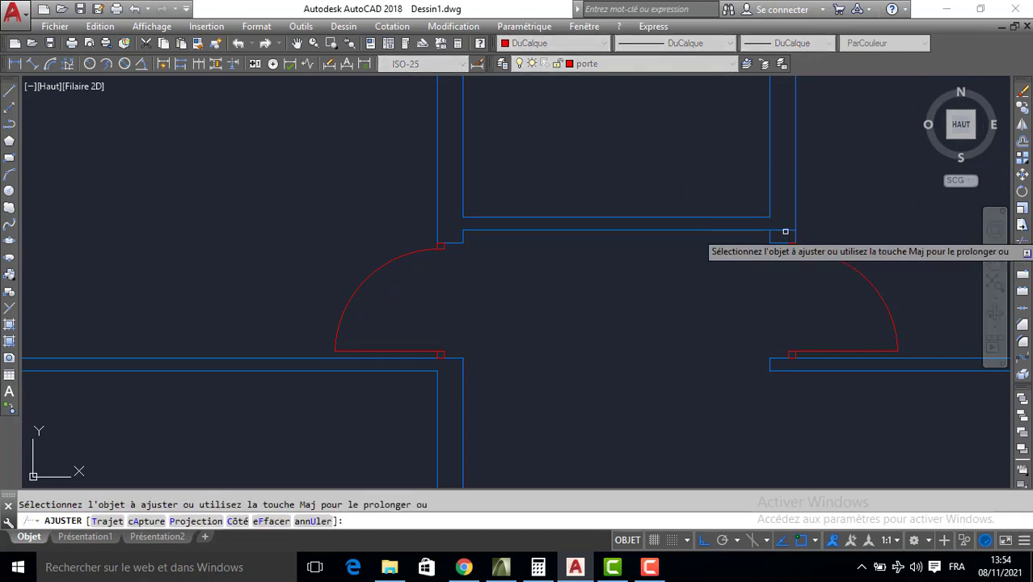
{"action": "scroll", "coordinate": [833, 235], "scroll_direction": "down", "scroll_amount": 8}
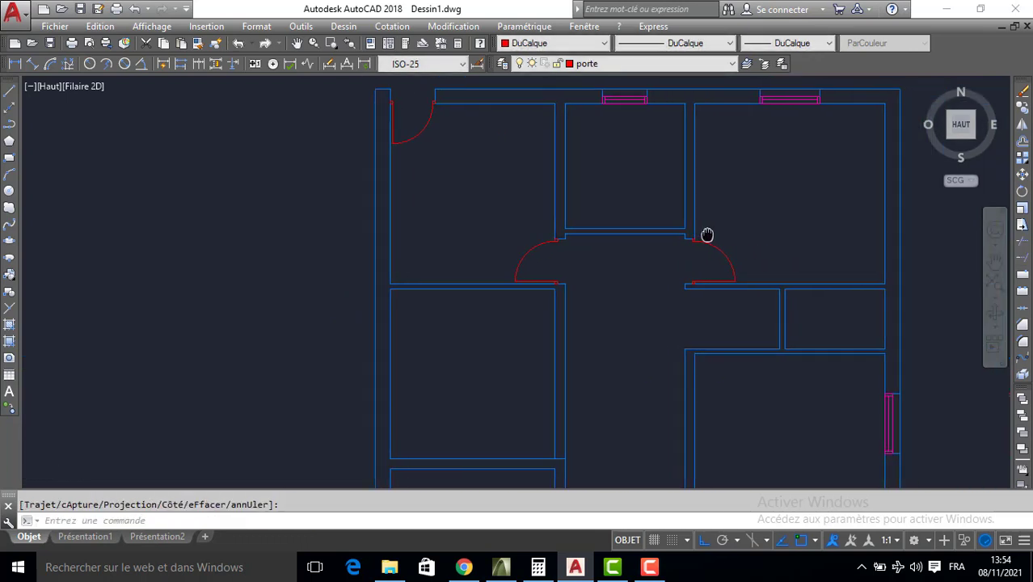
{"action": "middle_click_drag", "start_coordinate": [697, 236], "coordinate": [671, 209]}
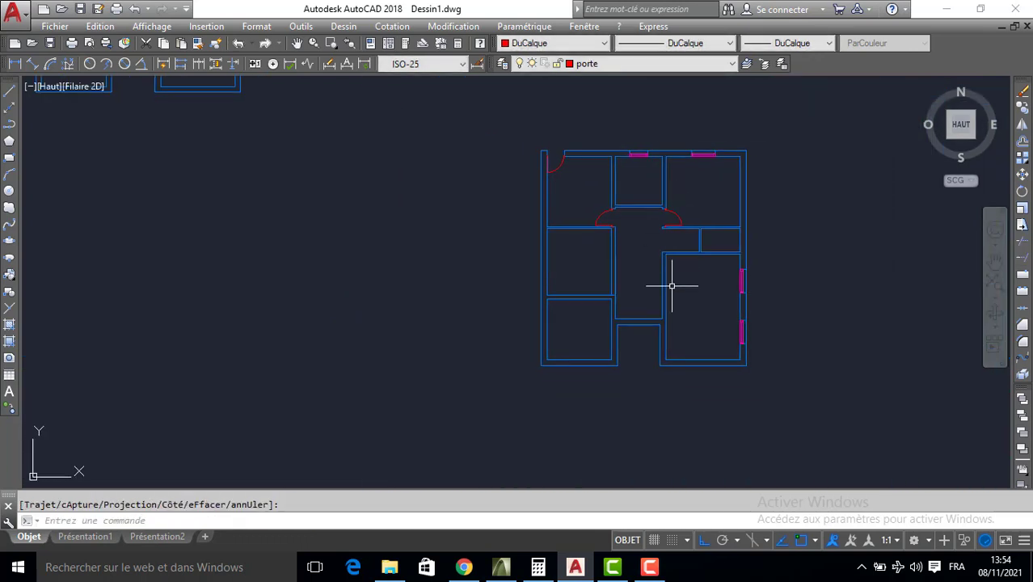
{"action": "scroll", "coordinate": [667, 288], "scroll_direction": "up", "scroll_amount": 3}
{"action": "key", "text": "ctrl+z"}
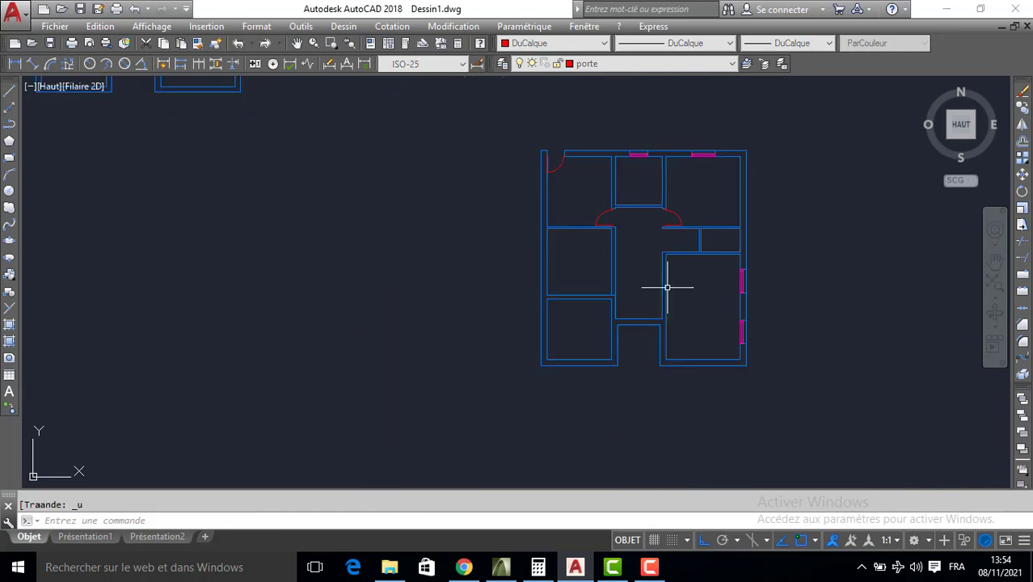
{"action": "key", "text": "ctrl+z"}
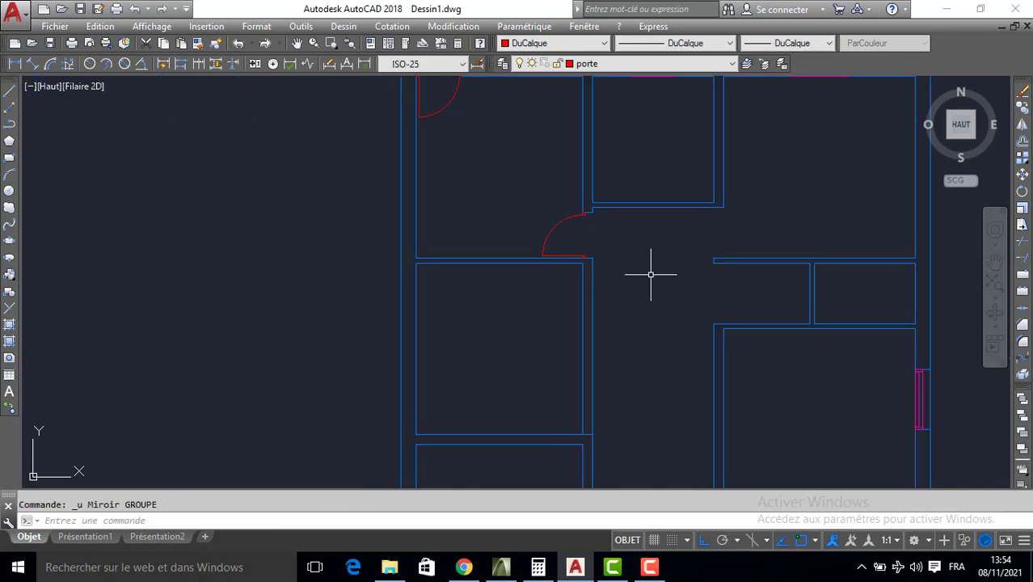
Mirror the interior door and its stub about the vertical axis through the upper wall's midpoint, keeping the source, and trim the wall line crossing the mirrored stub
{"action": "left_click", "coordinate": [525, 172]}
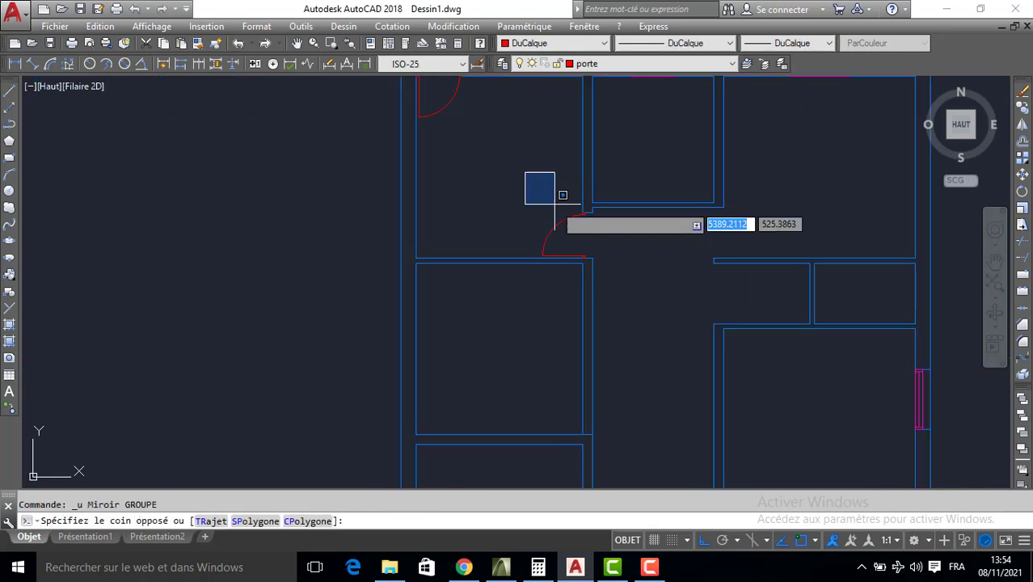
{"action": "left_click", "coordinate": [626, 277]}
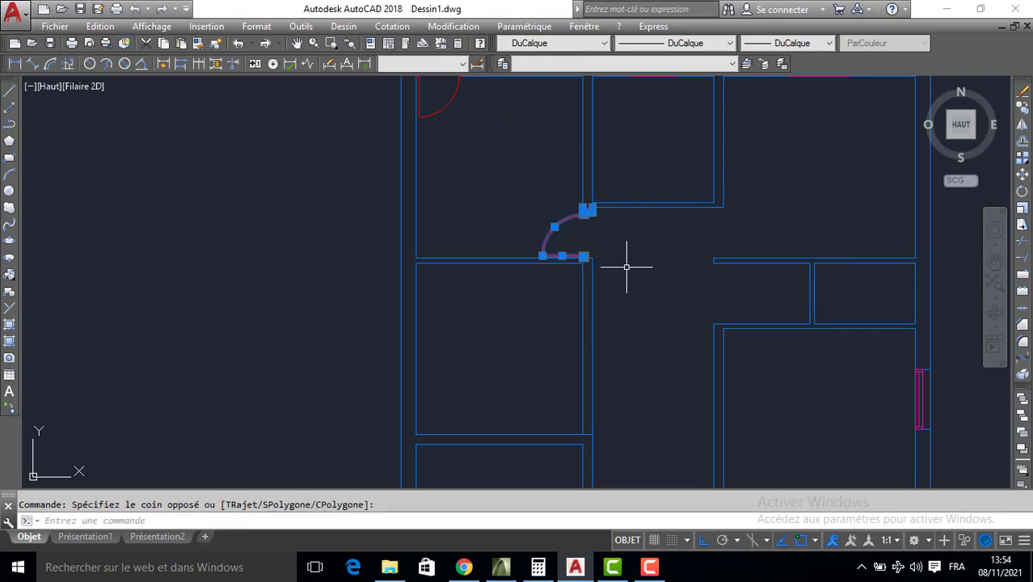
{"action": "left_click", "coordinate": [1022, 126]}
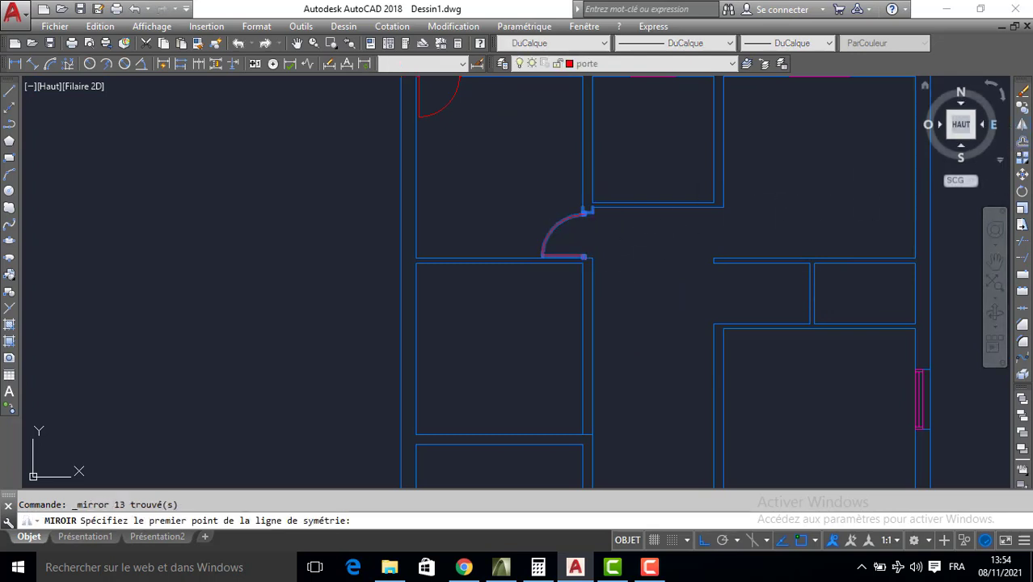
{"action": "left_click", "coordinate": [653, 203]}
{"action": "left_click", "coordinate": [652, 127]}
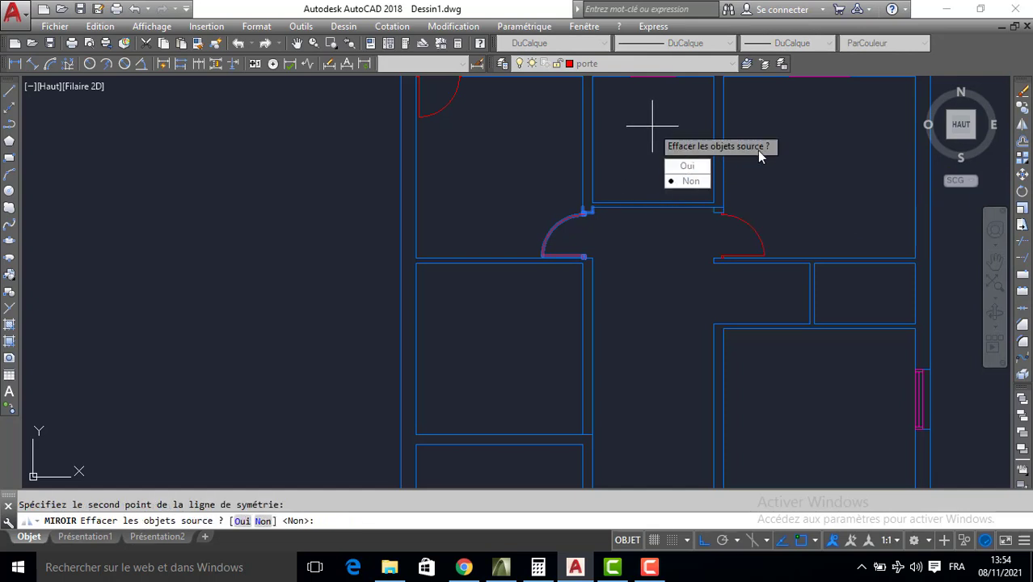
{"action": "left_click", "coordinate": [682, 181]}
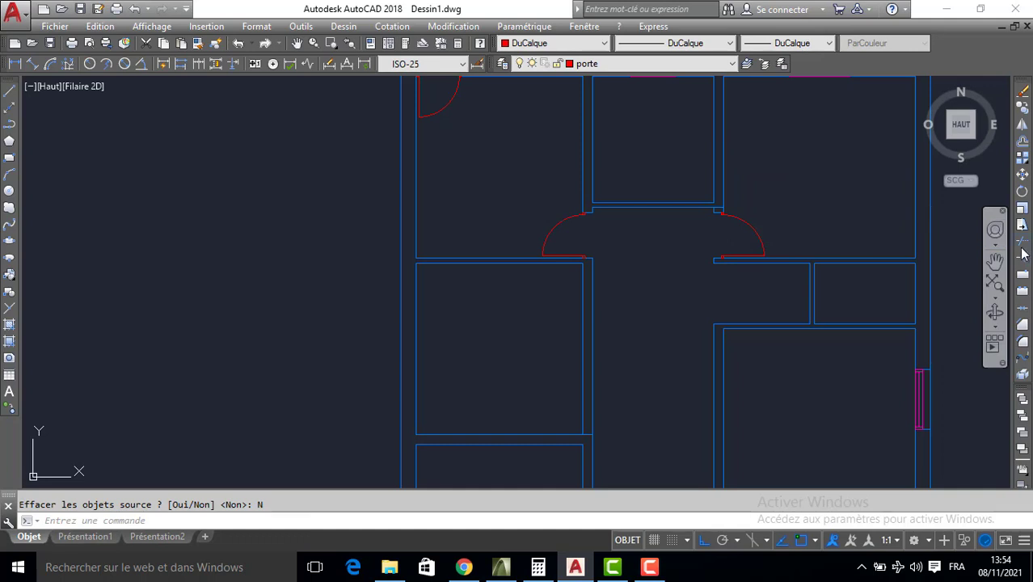
{"action": "left_click", "coordinate": [1022, 248]}
{"action": "key", "text": "Return"}
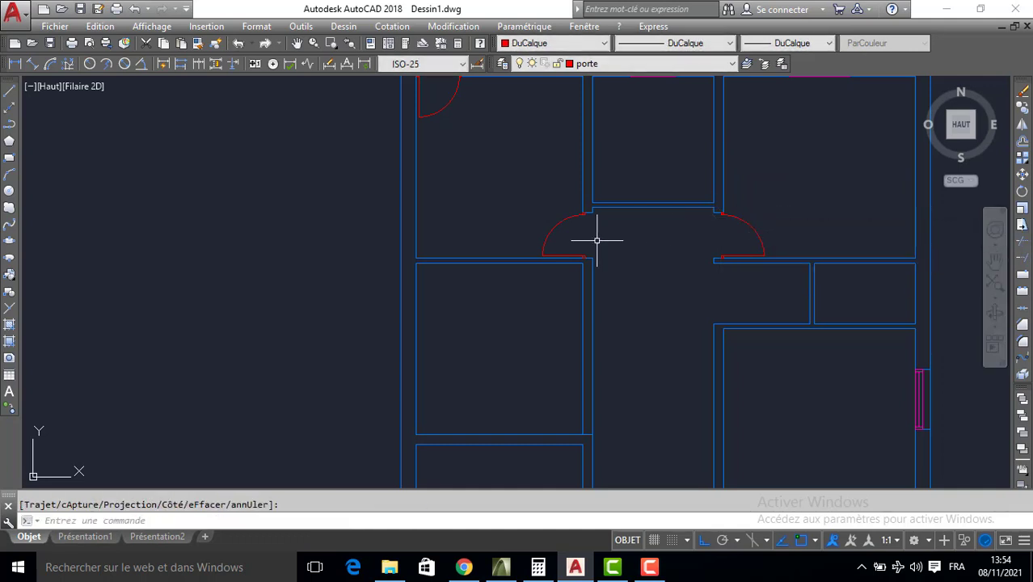
On the mur layer, draw a 20 long line across the wall thickness at the middle-left room's lower-right corner
{"action": "scroll", "coordinate": [596, 241], "scroll_direction": "up", "scroll_amount": 4}
{"action": "left_click", "coordinate": [587, 64]}
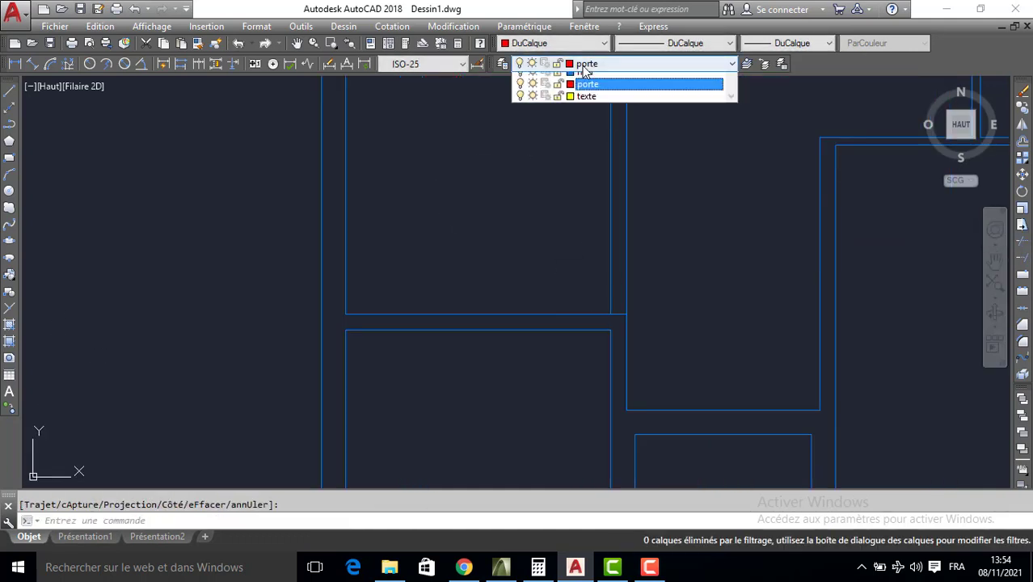
{"action": "left_click", "coordinate": [591, 172]}
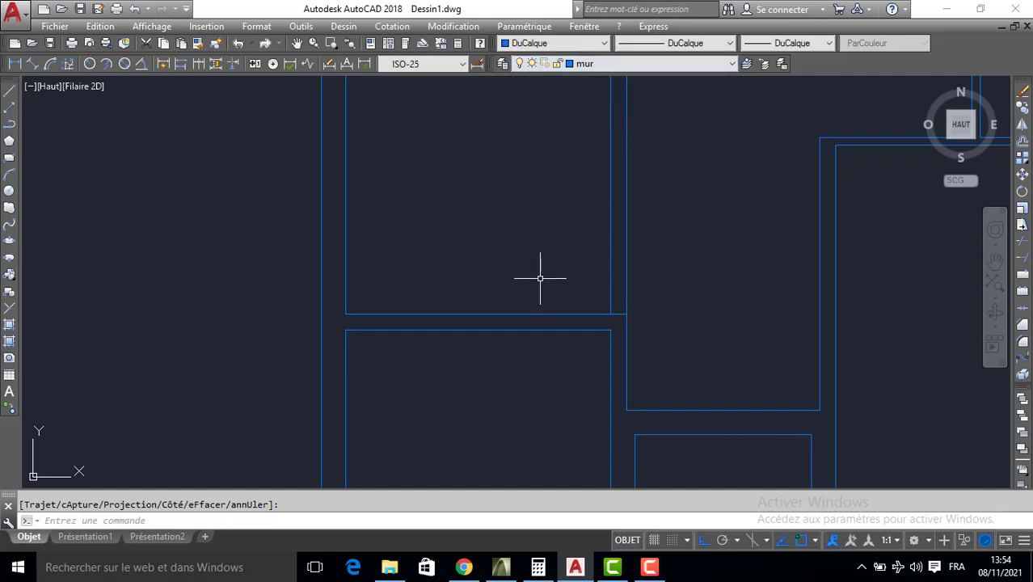
{"action": "type", "text": "L"}
{"action": "key", "text": "Return"}
{"action": "left_click", "coordinate": [627, 314]}
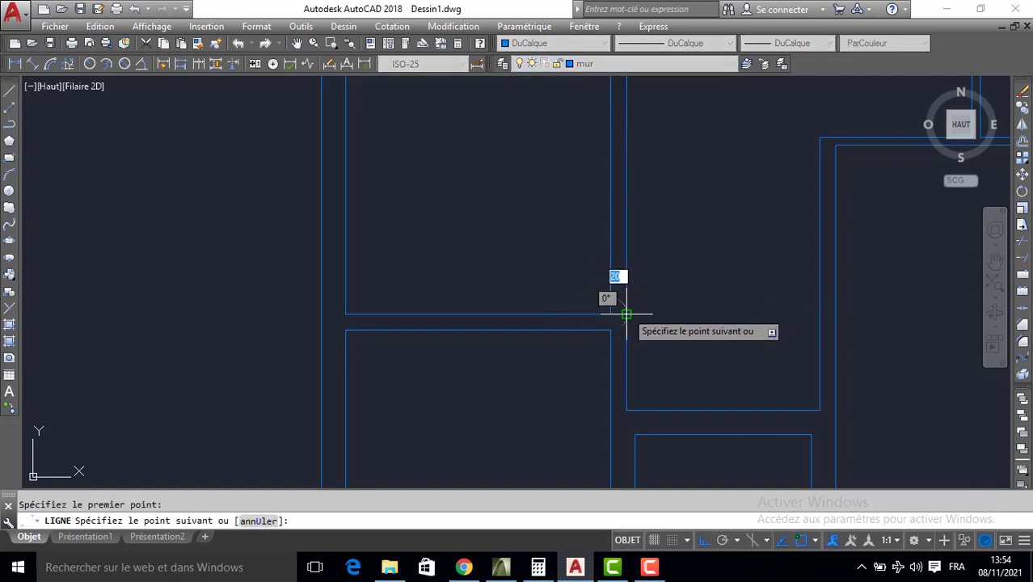
Offset the new cross line by 90 upward within the wall to mark the middle-left room's door opening
{"action": "type", "text": "DC"}
{"action": "key", "text": "Return"}
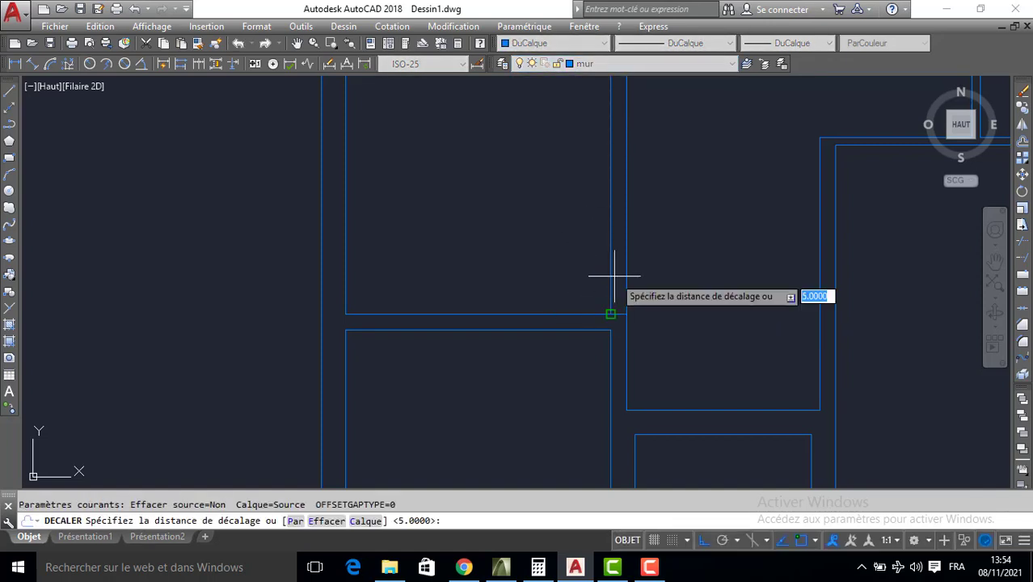
{"action": "type", "text": "90"}
{"action": "key", "text": "Return"}
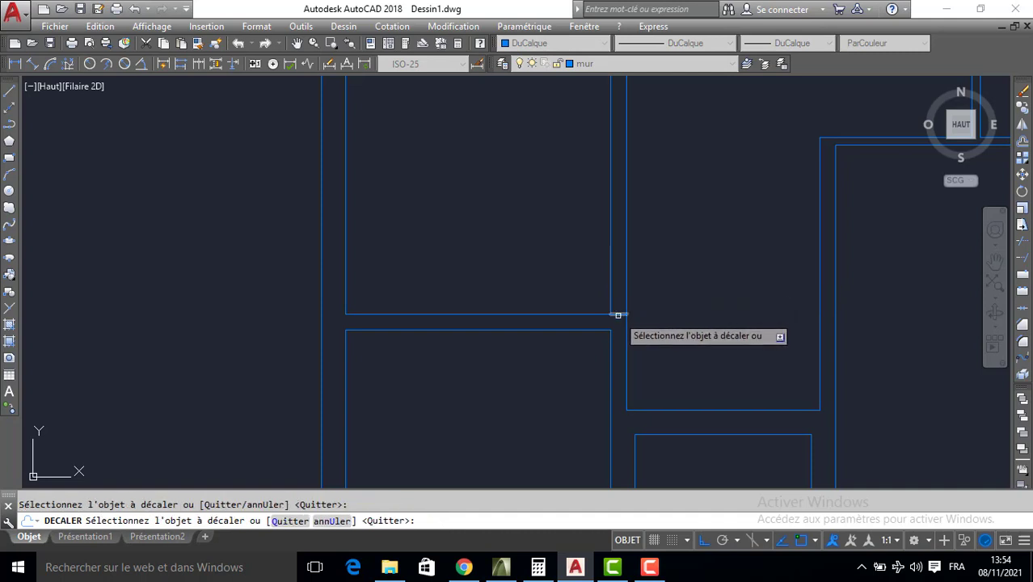
{"action": "left_click", "coordinate": [618, 314]}
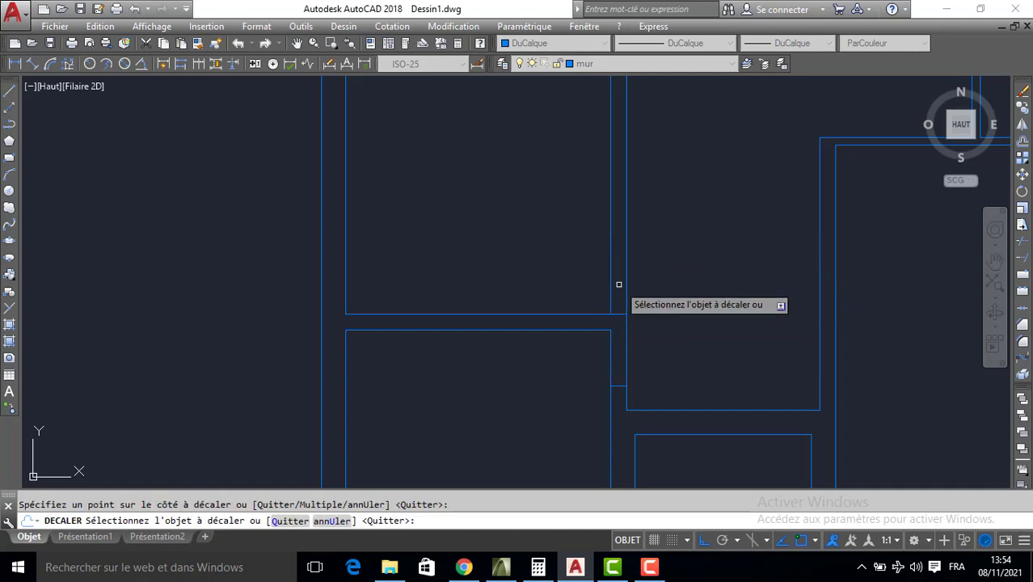
{"action": "left_click", "coordinate": [618, 308]}
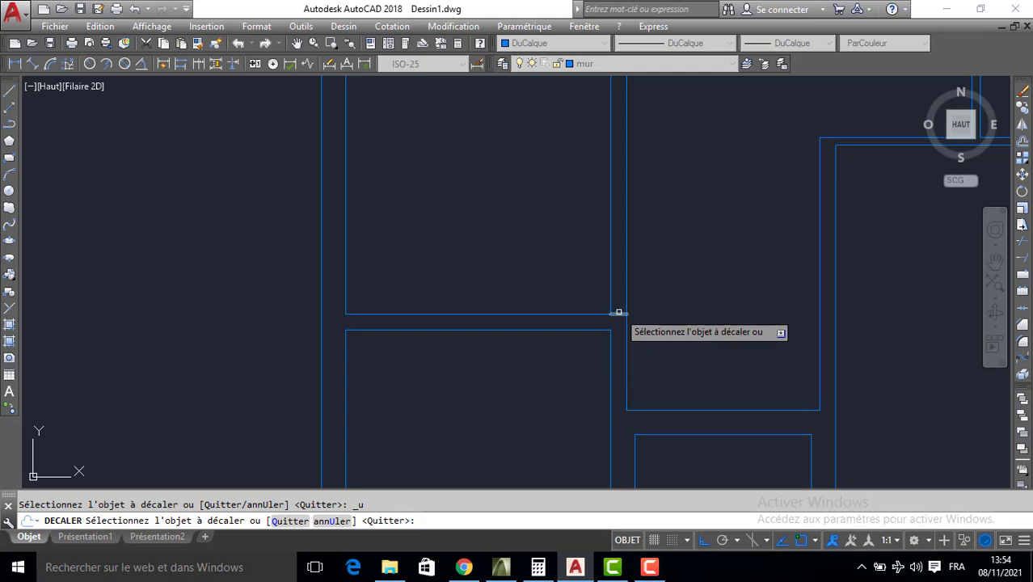
{"action": "left_click", "coordinate": [618, 312]}
{"action": "left_click", "coordinate": [661, 242]}
{"action": "key", "text": "Return"}
Draw a line across the corridor's right wall thickness, level with the corridor's lower edge
{"action": "type", "text": "l"}
{"action": "key", "text": "Return"}
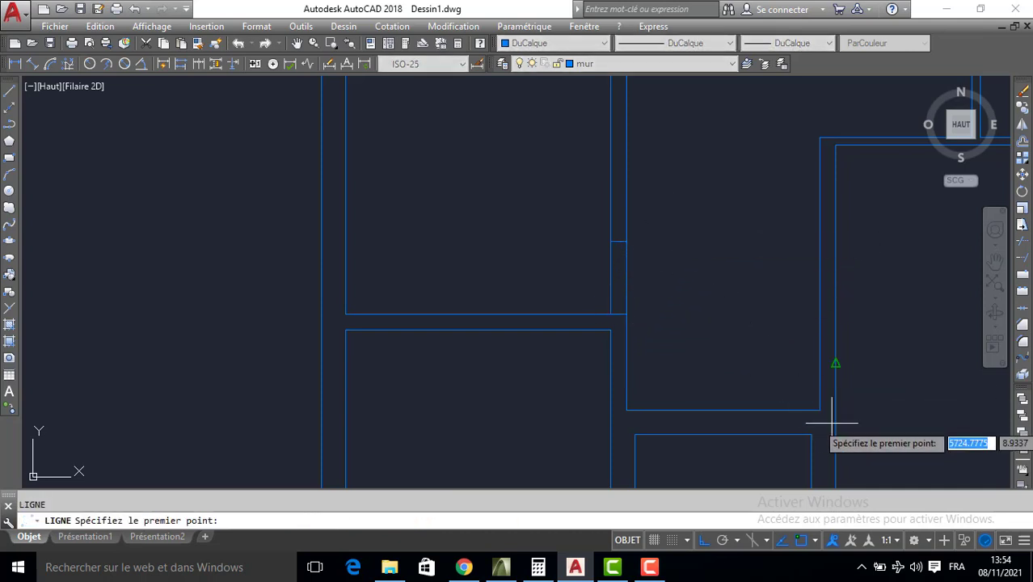
{"action": "left_click", "coordinate": [821, 409]}
{"action": "key", "text": "Return"}
Offset the right wall's cross line by 120 upward to mark the large room's door opening
{"action": "type", "text": "dc"}
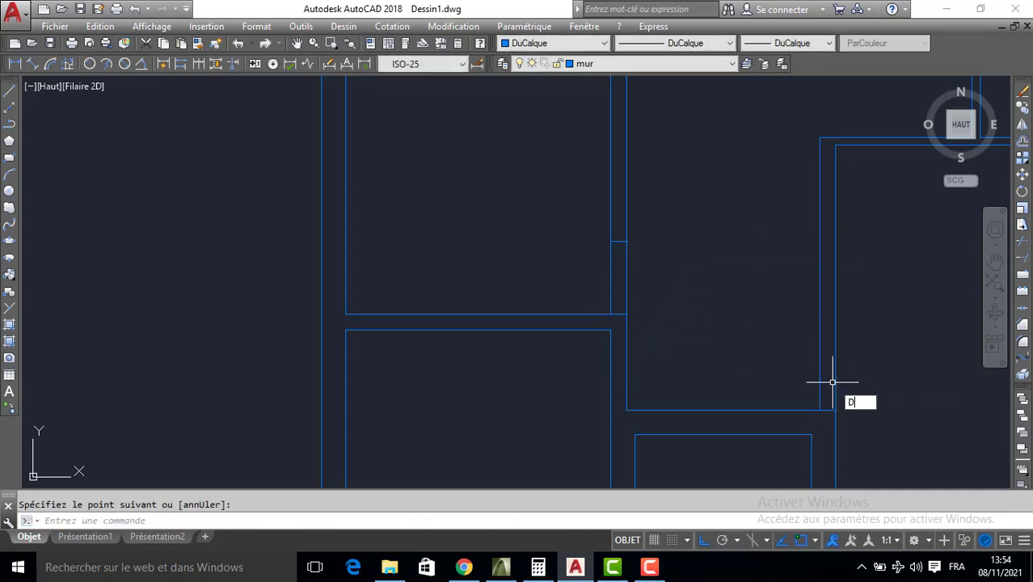
{"action": "key", "text": "Return"}
{"action": "type", "text": "120"}
{"action": "key", "text": "Return"}
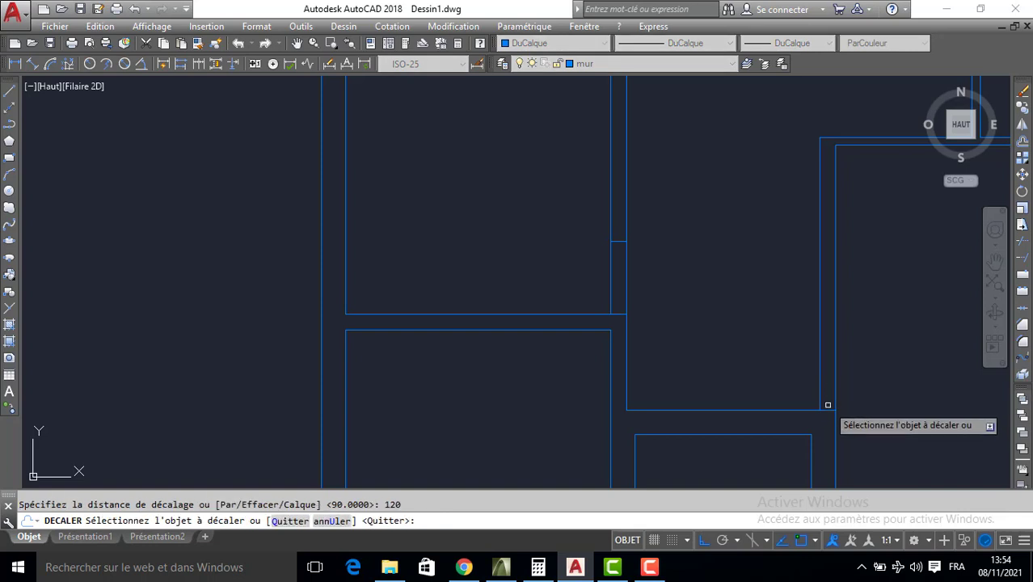
{"action": "left_click", "coordinate": [827, 413]}
{"action": "left_click", "coordinate": [847, 349]}
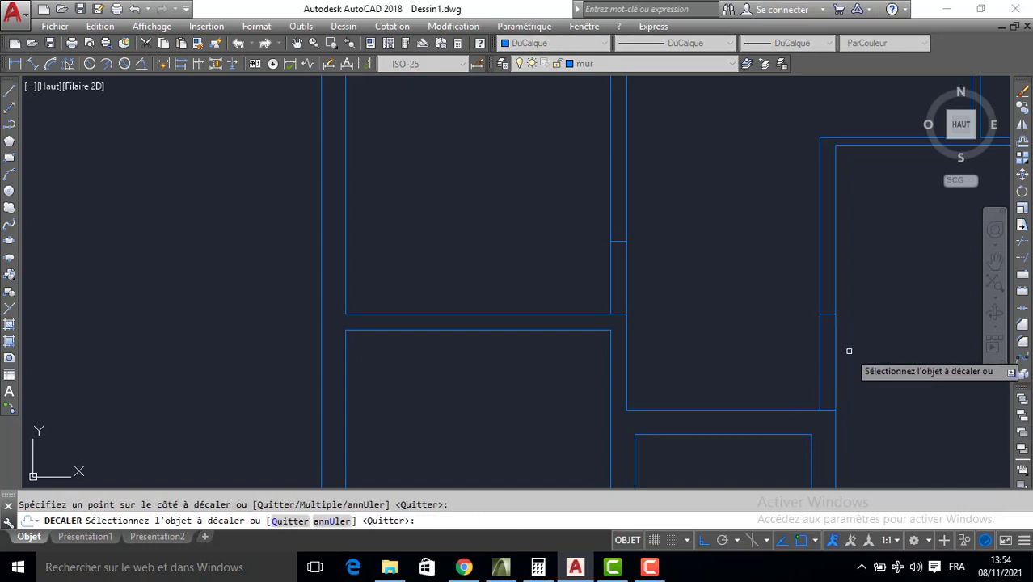
{"action": "key", "text": "Return"}
Trim the wall lines between the jambs to open the middle-left room's and the large room's door openings
{"action": "left_click", "coordinate": [1023, 242]}
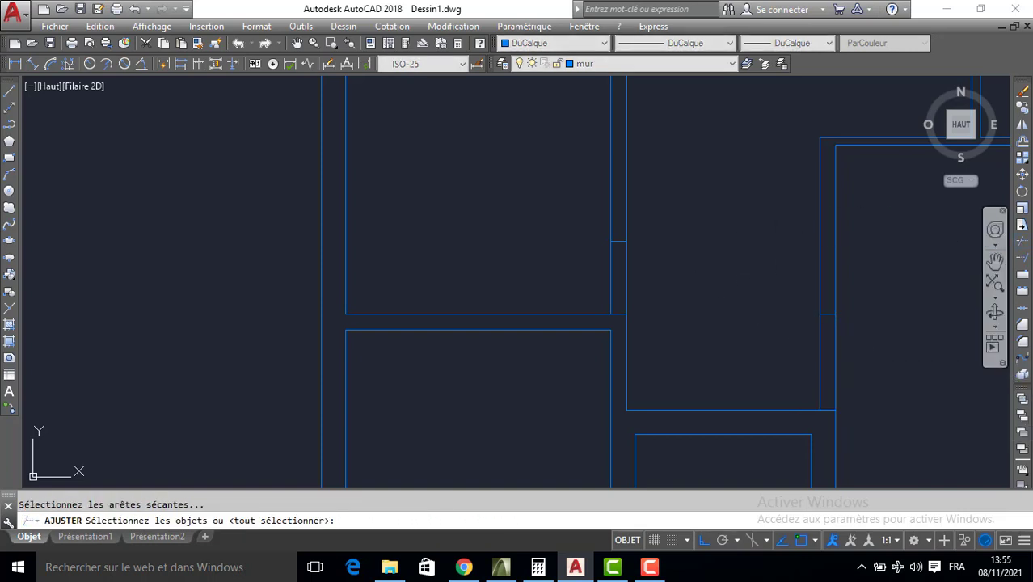
{"action": "key", "text": "Return"}
{"action": "left_click", "coordinate": [638, 252]}
{"action": "left_click", "coordinate": [582, 264]}
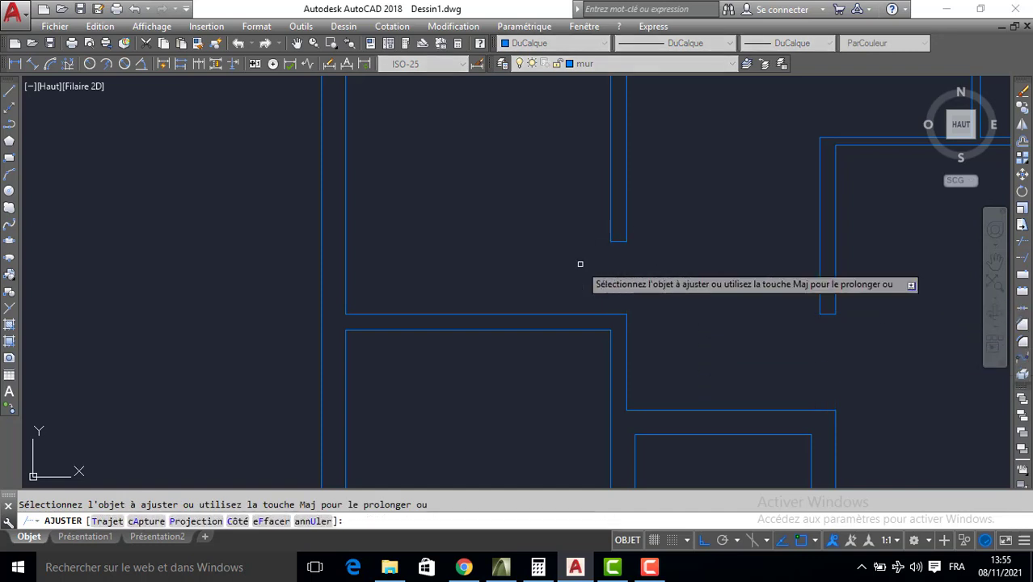
{"action": "key", "text": "Return"}
Make porte the current layer and draw a 5 by 5 square with lines at the lower-right corner of the large room's door opening
{"action": "middle_click_drag", "start_coordinate": [675, 326], "coordinate": [587, 301]}
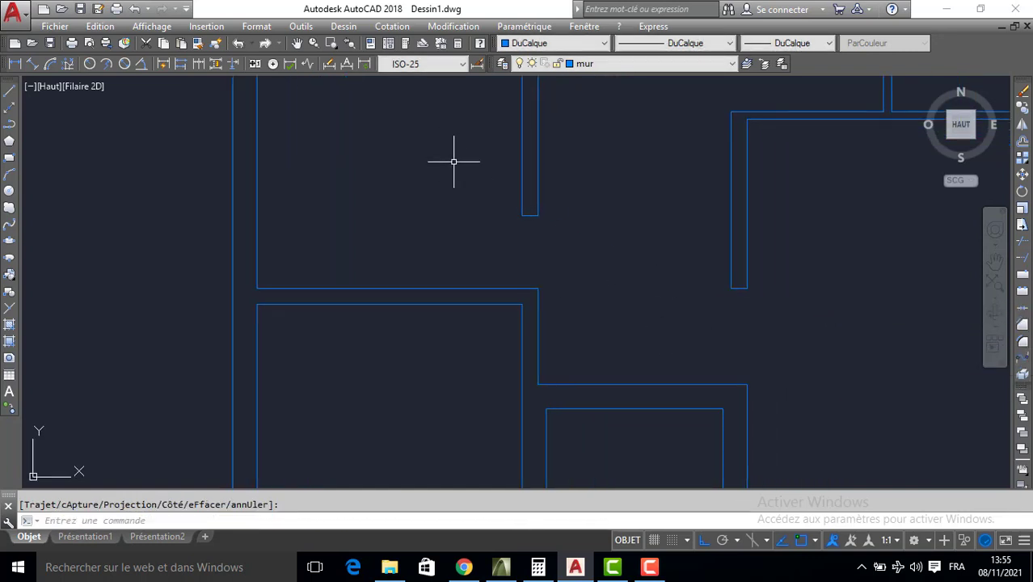
{"action": "left_click", "coordinate": [548, 67]}
{"action": "left_click", "coordinate": [594, 170]}
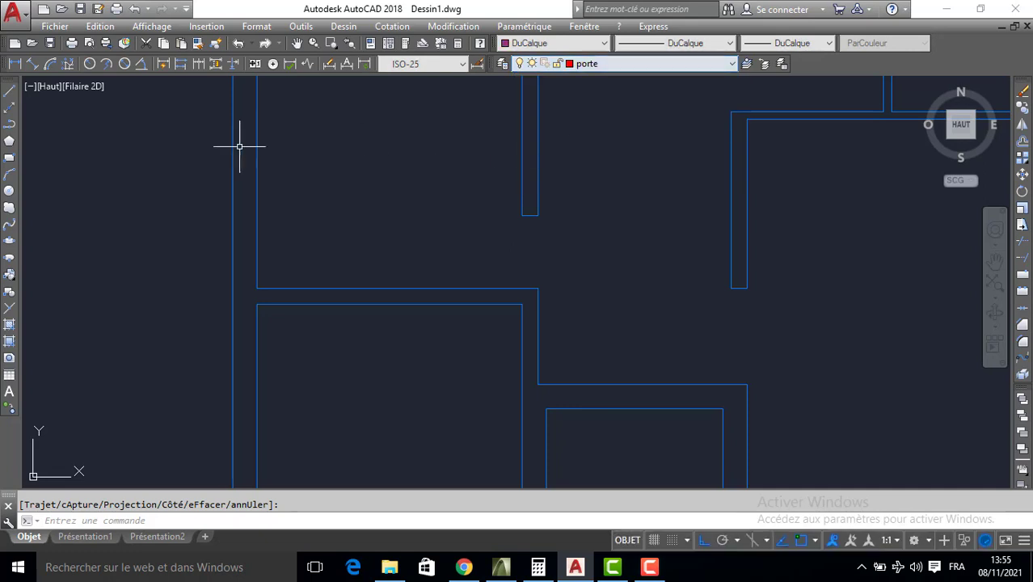
{"action": "left_click", "coordinate": [12, 93]}
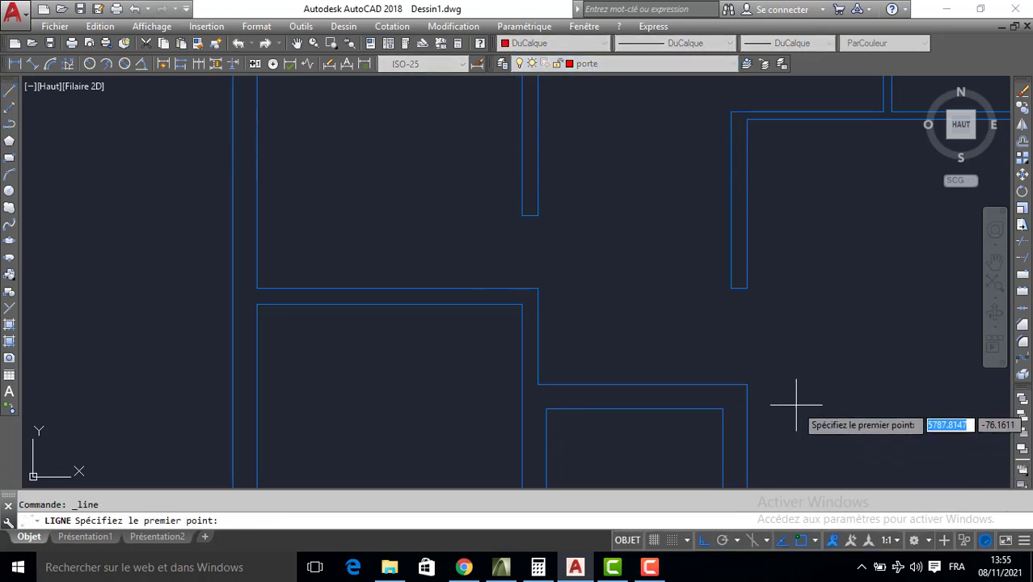
{"action": "left_click", "coordinate": [747, 385]}
{"action": "type", "text": "5"}
{"action": "key", "text": "Return"}
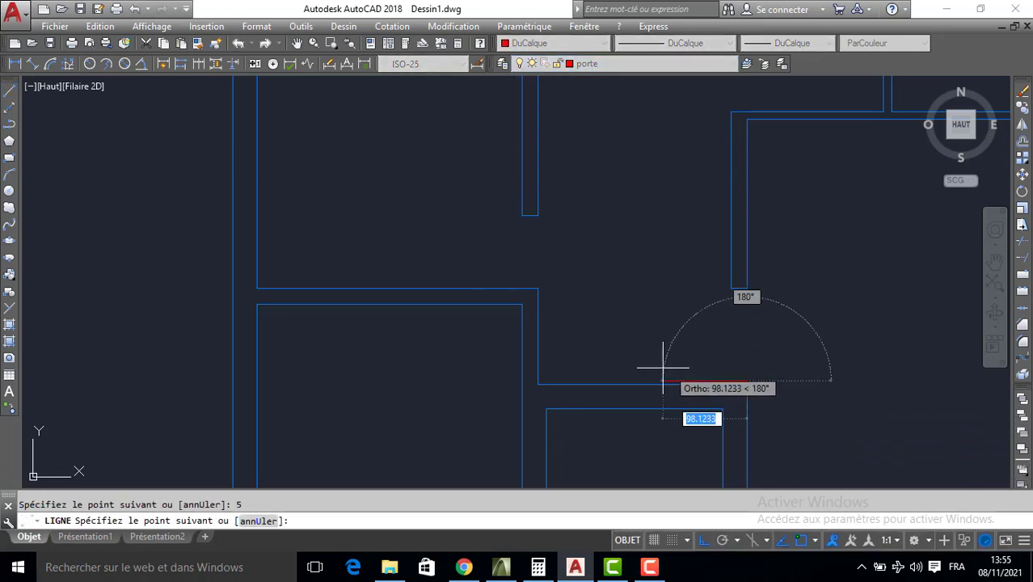
{"action": "type", "text": "5"}
{"action": "key", "text": "Return"}
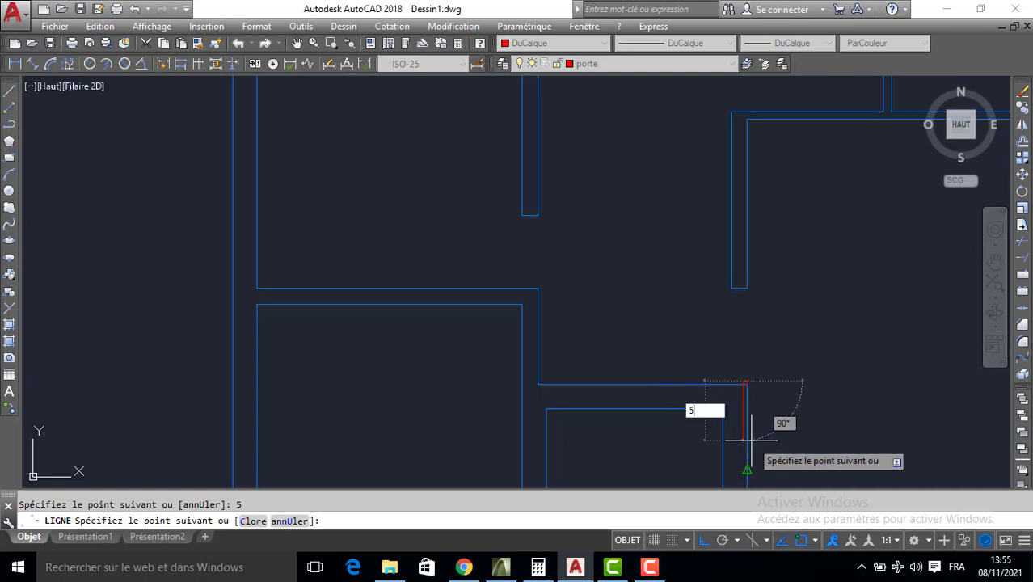
{"action": "key", "text": "Return"}
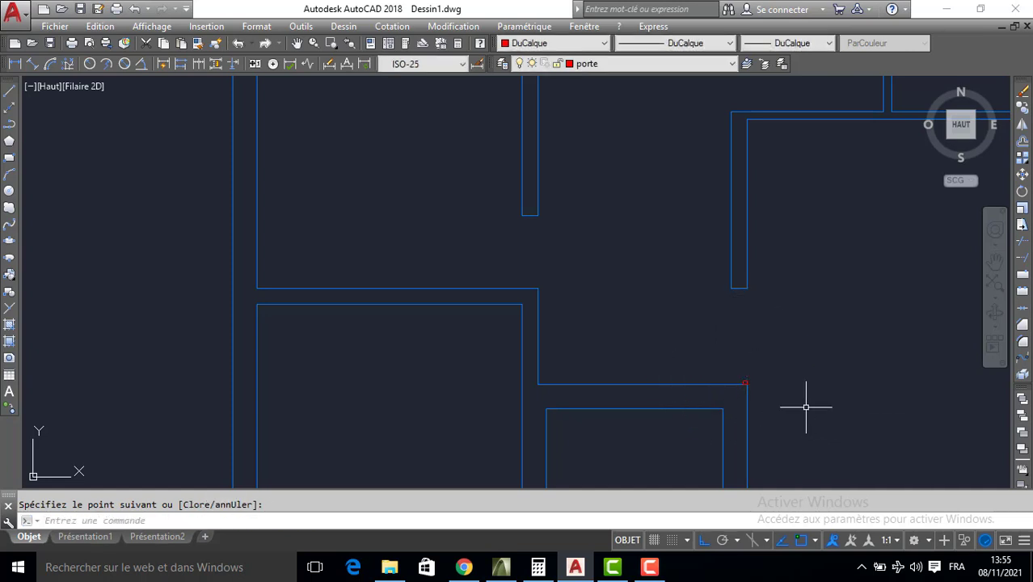
{"action": "key", "text": "Return"}
Select the small square at the lower edge of the large room's door opening
{"action": "scroll", "coordinate": [768, 392], "scroll_direction": "up", "scroll_amount": 2}
{"action": "key", "text": "Escape"}
{"action": "left_click", "coordinate": [728, 349]}
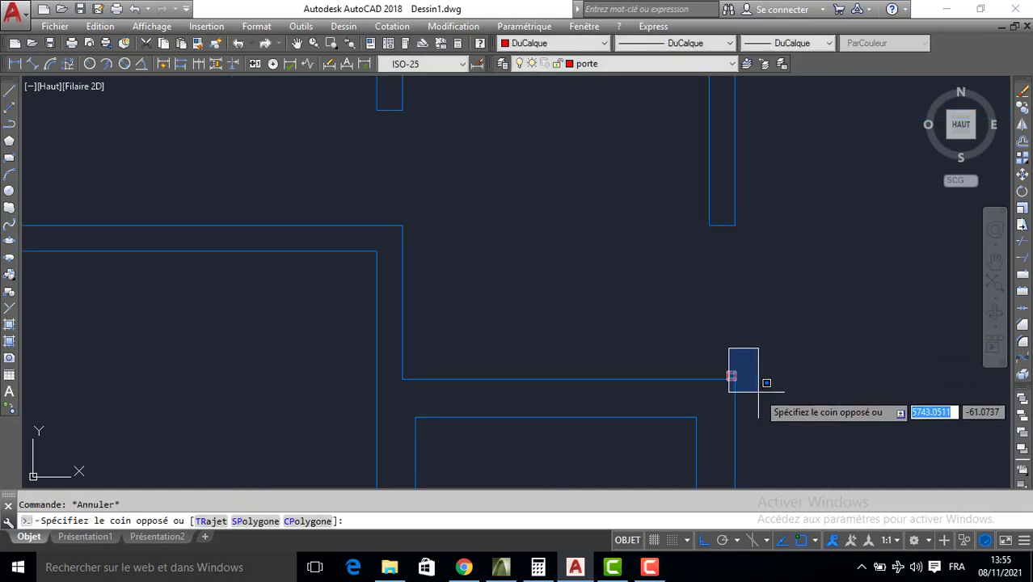
{"action": "left_click", "coordinate": [754, 385]}
{"action": "left_click", "coordinate": [708, 351]}
{"action": "left_click", "coordinate": [741, 380]}
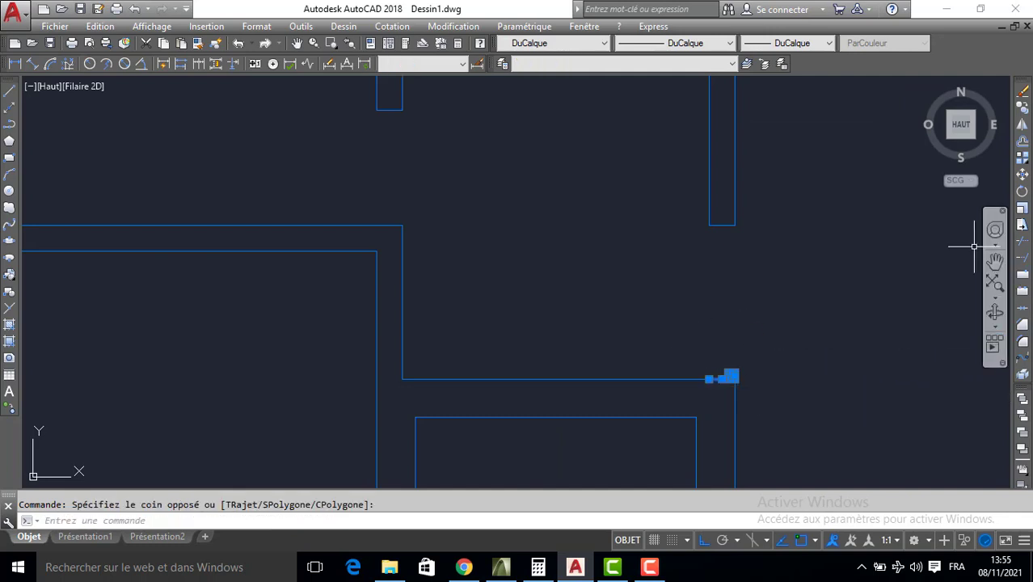
Copy the small door-jamb square from the lower wall corner to the end of the wall above
{"action": "key", "text": "Escape"}
{"action": "left_click", "coordinate": [719, 351]}
{"action": "left_click", "coordinate": [764, 411]}
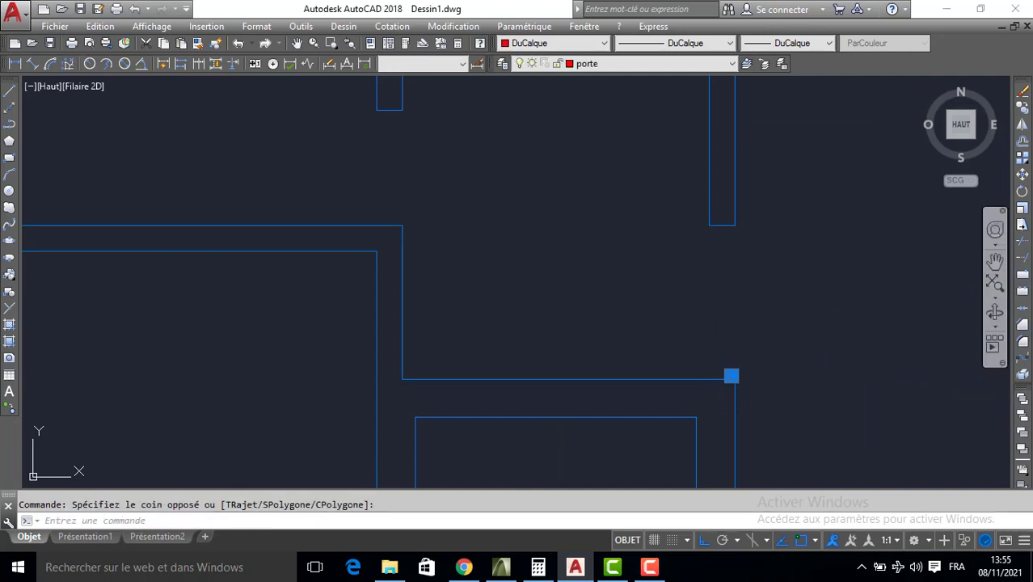
{"action": "left_click", "coordinate": [1023, 109]}
{"action": "scroll", "coordinate": [733, 369], "scroll_direction": "up", "scroll_amount": 2}
{"action": "left_click", "coordinate": [729, 382]}
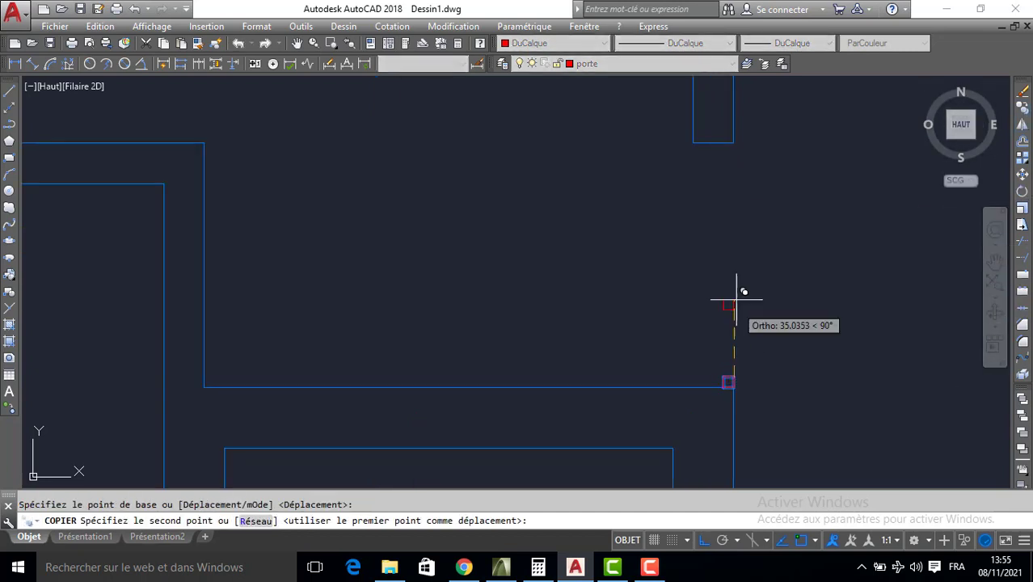
{"action": "left_click", "coordinate": [736, 143]}
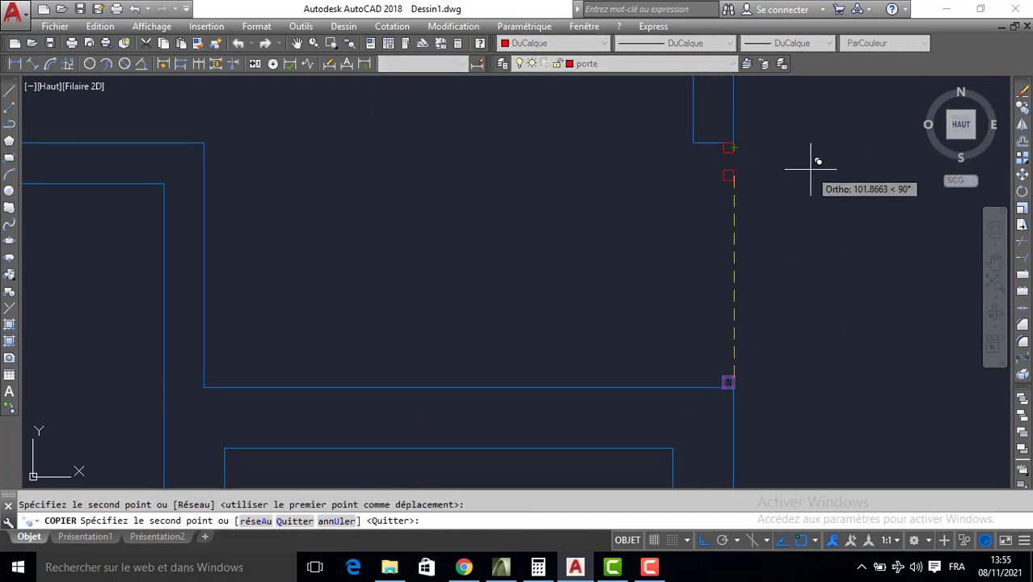
{"action": "key", "text": "Escape"}
Erase the copied jamb square at the end of the upper wall
{"action": "left_click", "coordinate": [718, 131]}
{"action": "left_click", "coordinate": [761, 178]}
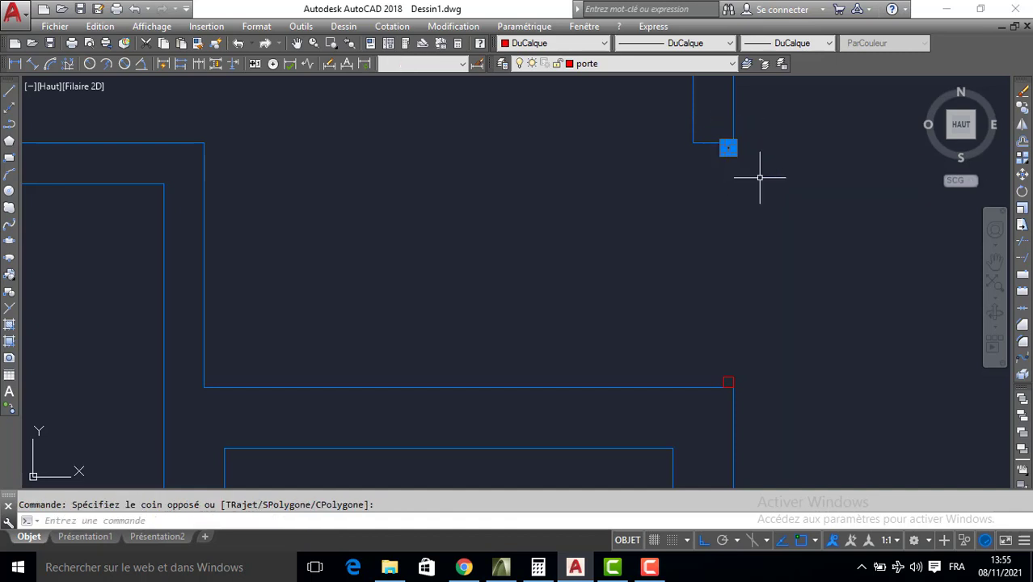
{"action": "key", "text": "Delete"}
Draw a 55-unit horizontal door-leaf line into the room from the upper outer corner of the jamb square
{"action": "middle_click_drag", "start_coordinate": [803, 264], "coordinate": [735, 182]}
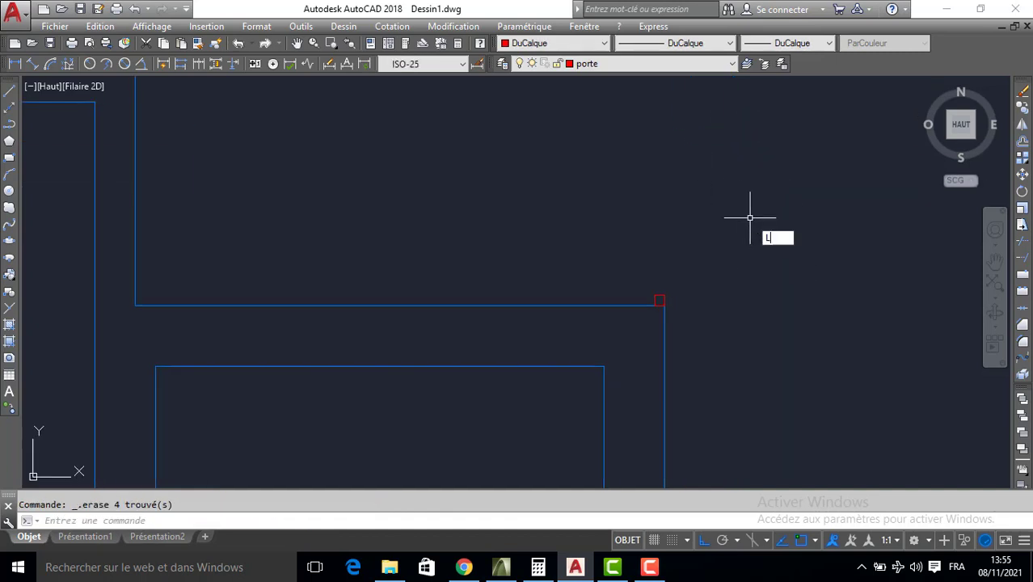
{"action": "key", "text": "Return"}
{"action": "left_click", "coordinate": [666, 298]}
{"action": "scroll", "coordinate": [655, 250], "scroll_direction": "down", "scroll_amount": 2}
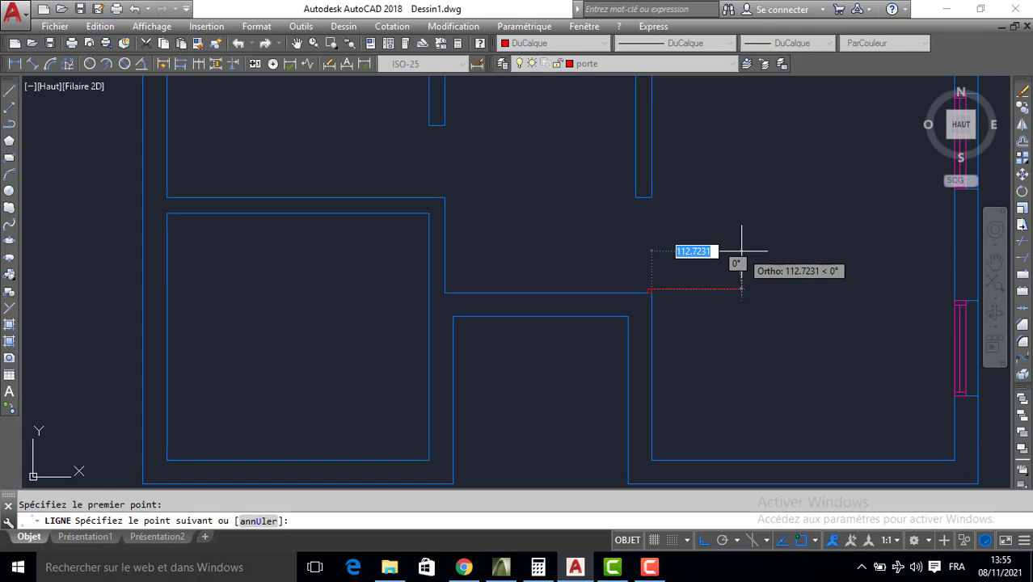
{"action": "type", "text": "55"}
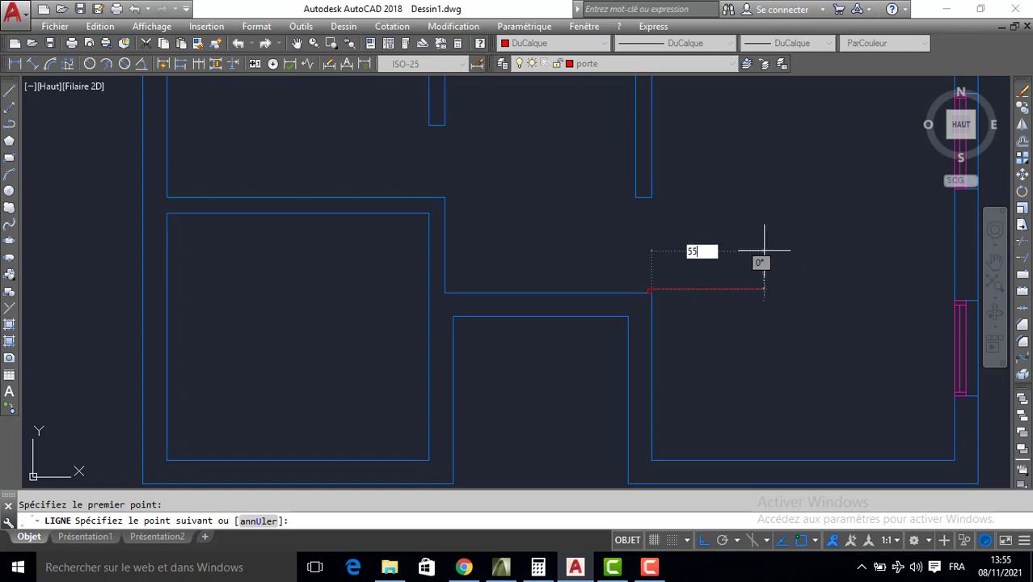
{"action": "key", "text": "Return"}
{"action": "scroll", "coordinate": [569, 253], "scroll_direction": "up", "scroll_amount": 4}
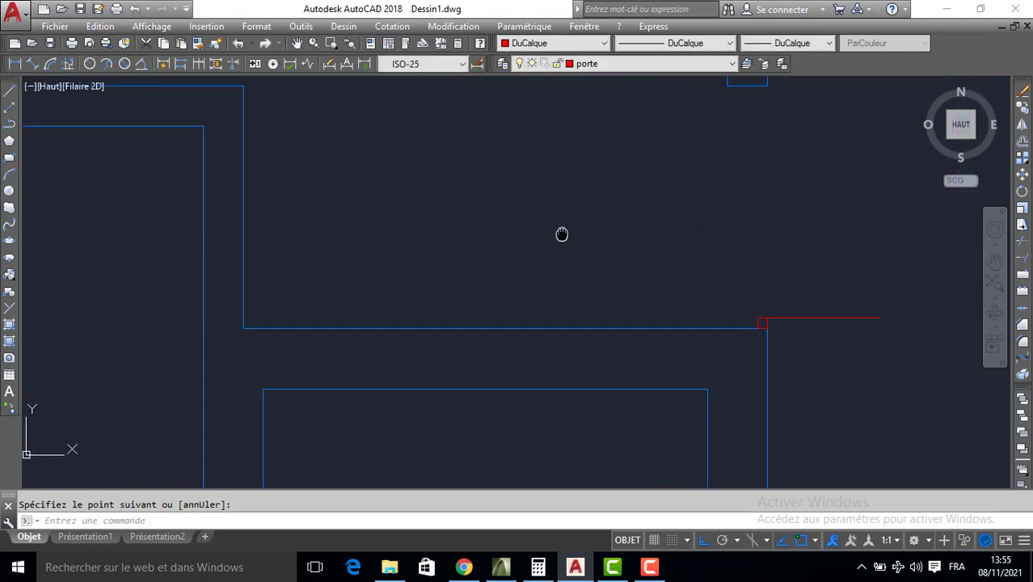
{"action": "type", "text": "A"}
{"action": "key", "text": "Return"}
{"action": "middle_click_drag", "start_coordinate": [792, 293], "coordinate": [676, 254]}
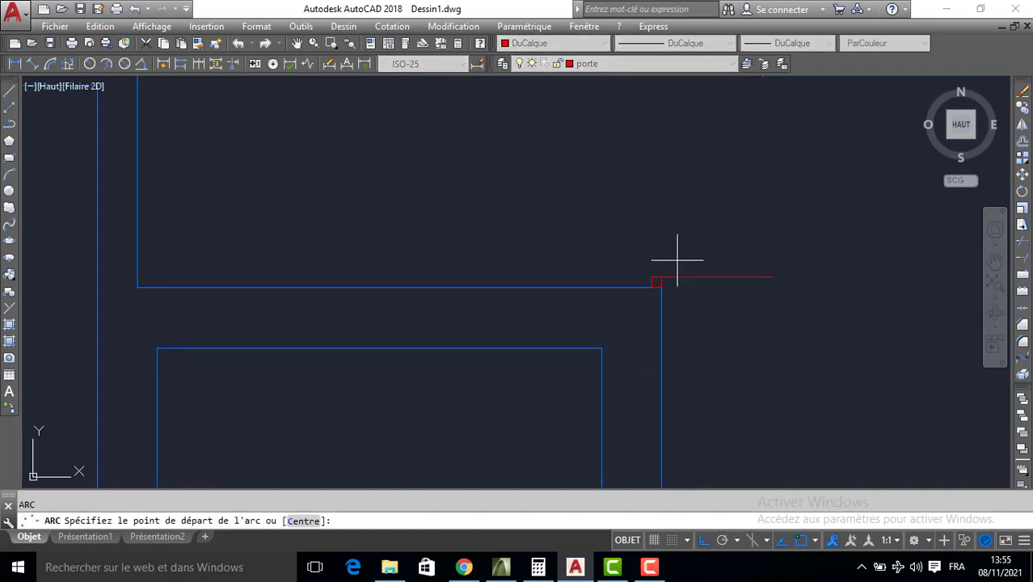
{"action": "type", "text": "C"}
{"action": "key", "text": "Return"}
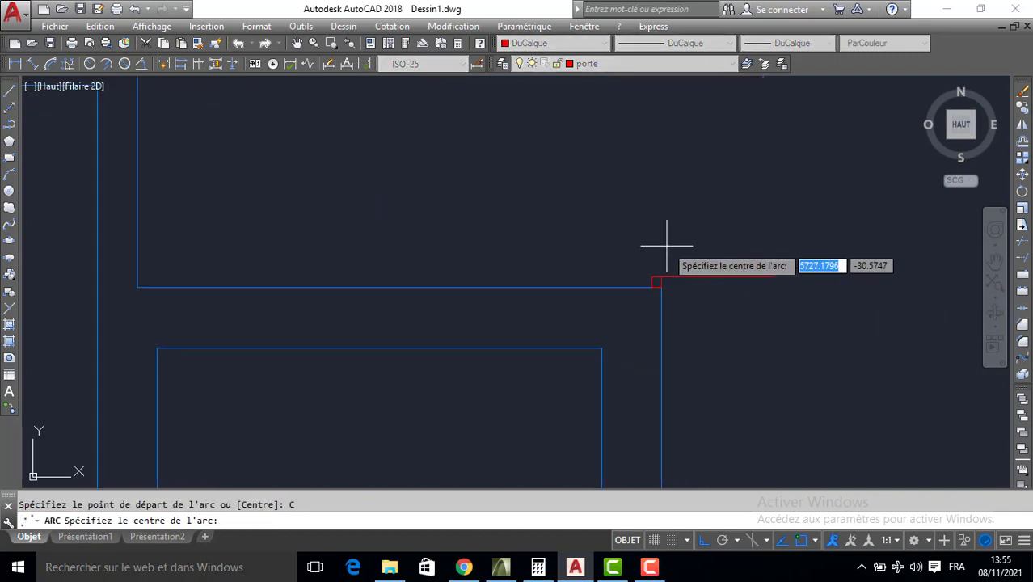
{"action": "key", "text": "Escape"}
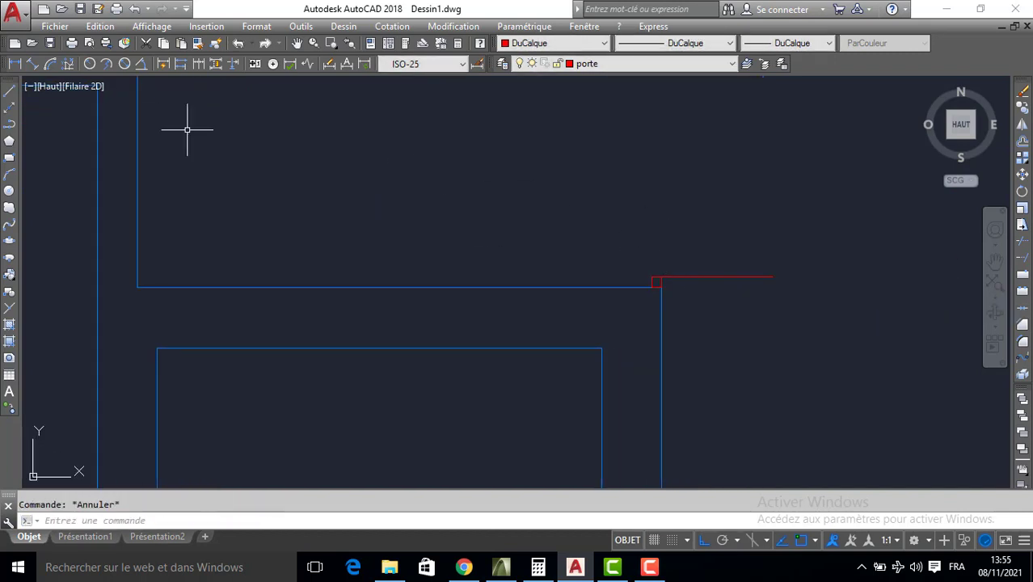
Draw a quarter-circle door-swing arc centred on the jamb square's corner from the leaf's end, and undo it
{"action": "left_click", "coordinate": [9, 175]}
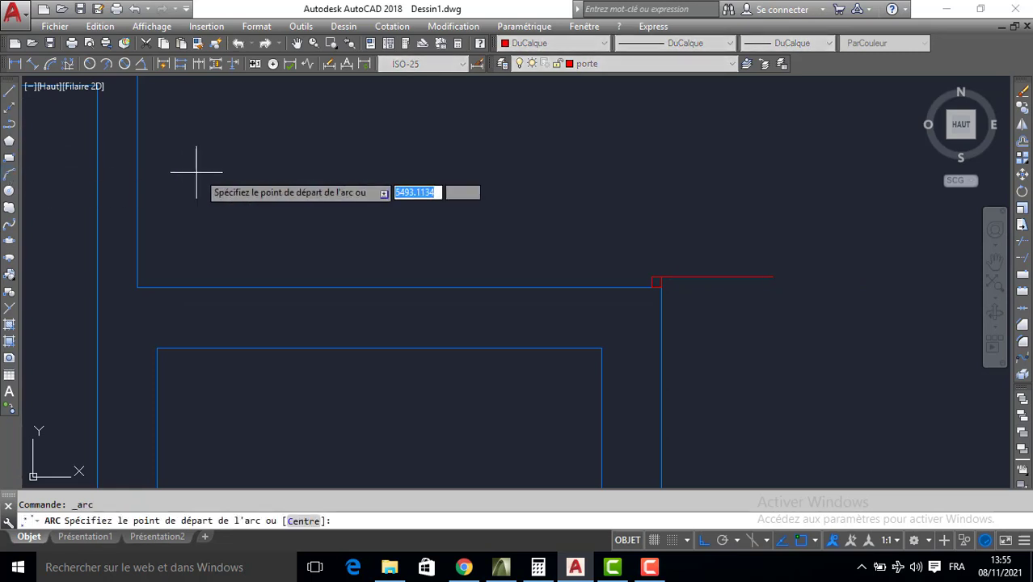
{"action": "type", "text": "C"}
{"action": "key", "text": "Return"}
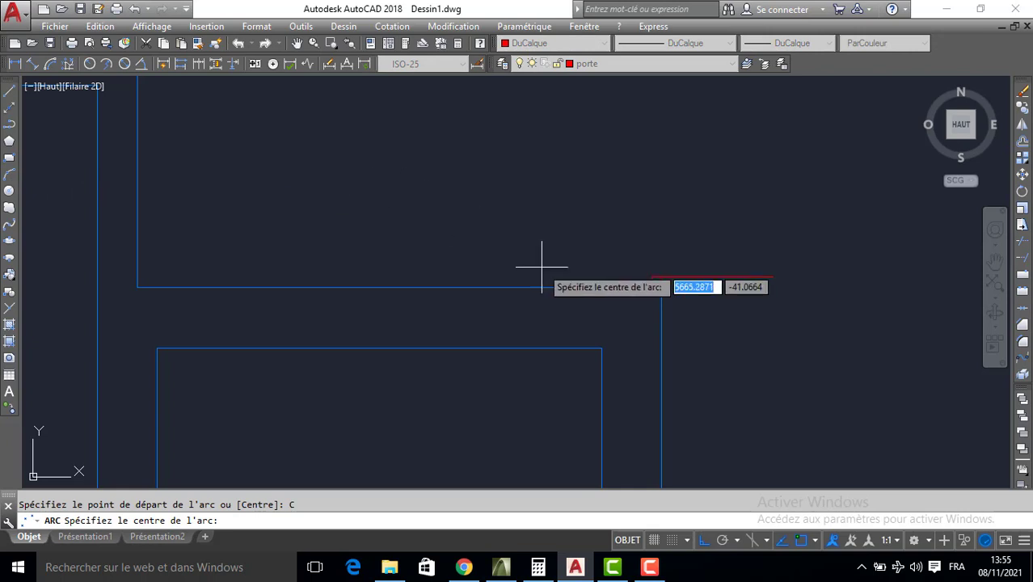
{"action": "middle_click_drag", "start_coordinate": [527, 249], "coordinate": [510, 242]}
{"action": "scroll", "coordinate": [605, 239], "scroll_direction": "up", "scroll_amount": 2}
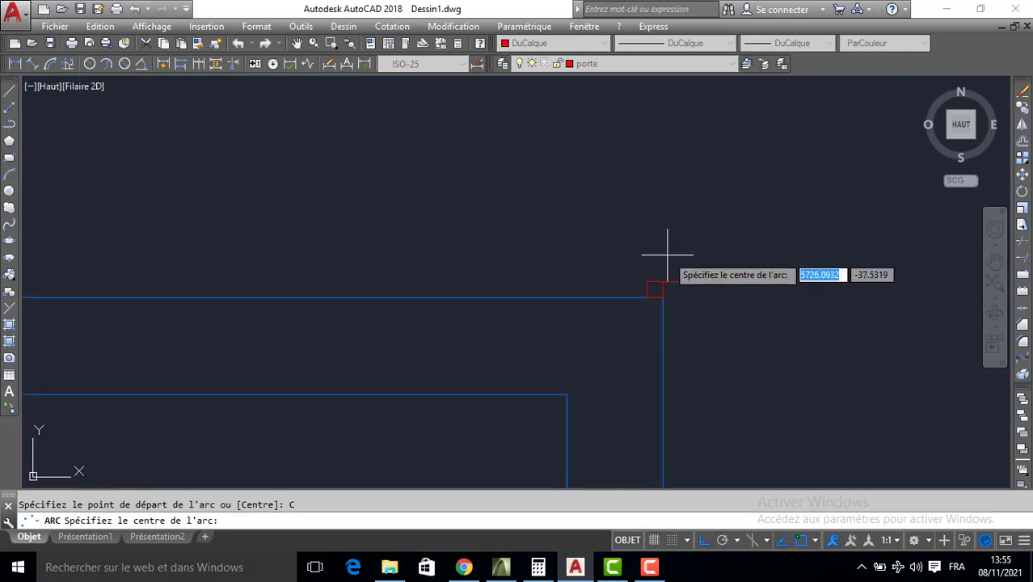
{"action": "left_click", "coordinate": [663, 281]}
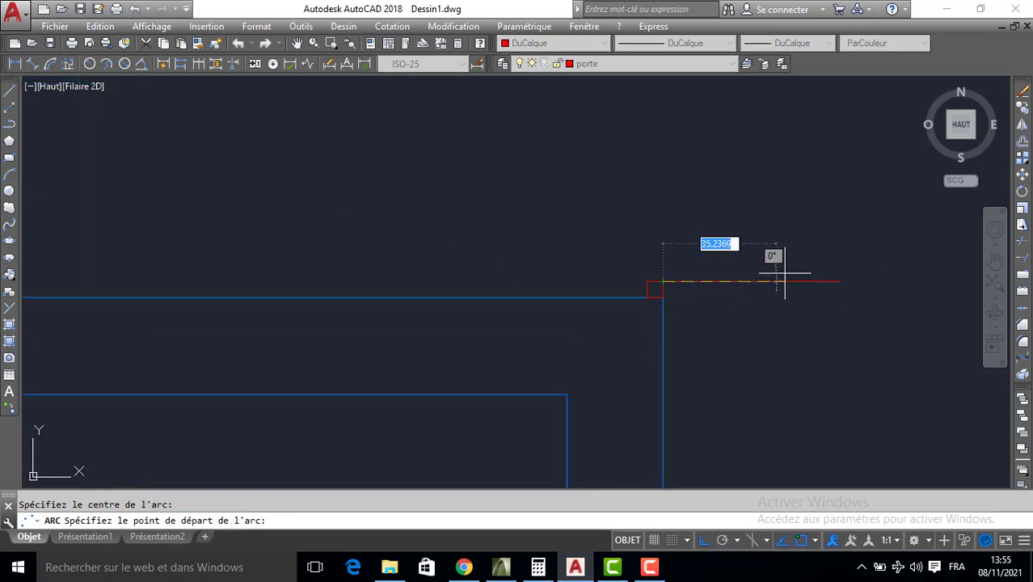
{"action": "left_click", "coordinate": [840, 281]}
{"action": "left_click", "coordinate": [704, 166]}
{"action": "scroll", "coordinate": [703, 164], "scroll_direction": "down", "scroll_amount": 3}
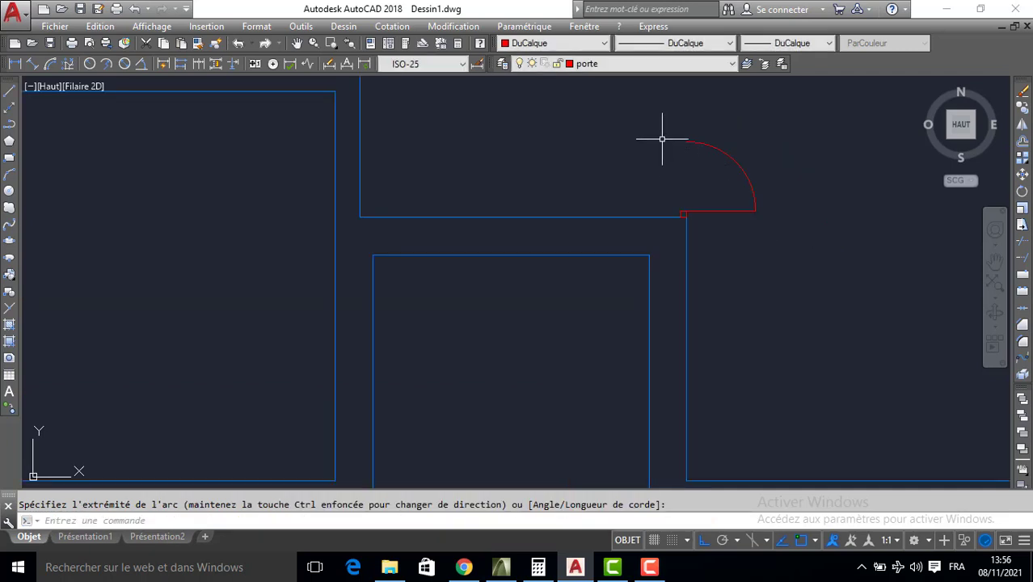
{"action": "key", "text": "ctrl+z"}
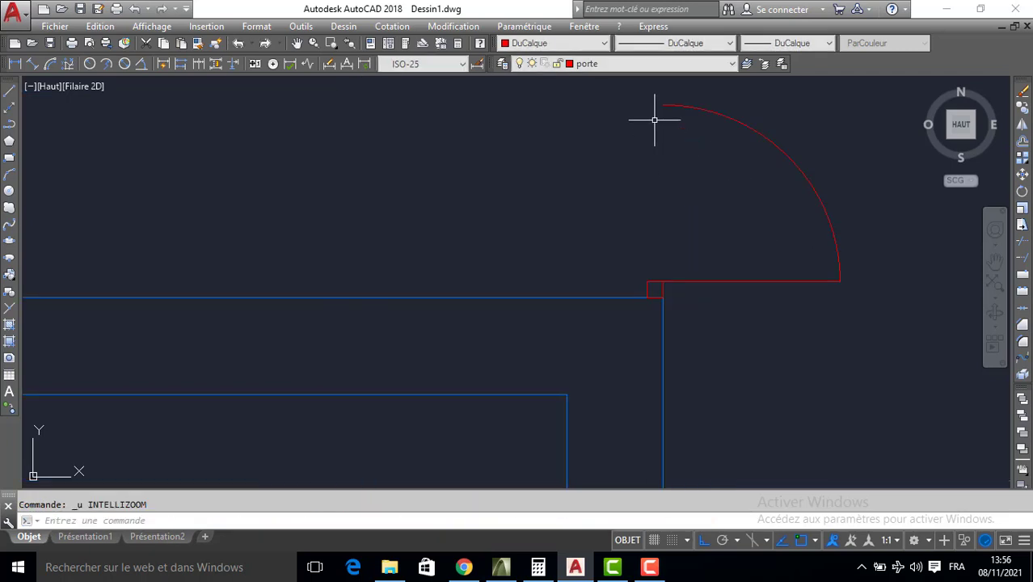
{"action": "key", "text": "ctrl+z"}
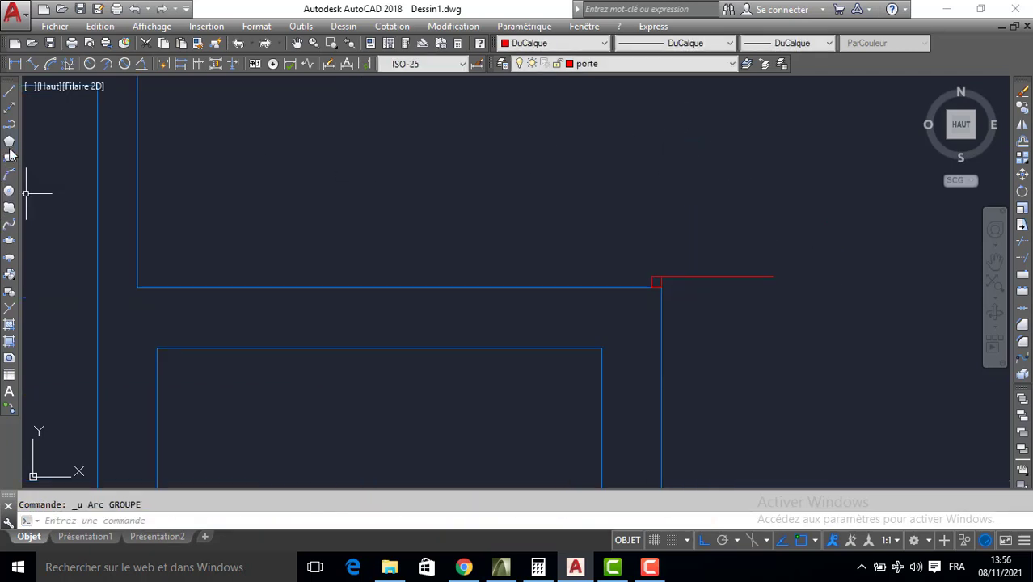
Draw the quarter-circle door-swing arc by centre, from the jamb square's upper outer corner and starting at the leaf's free end
{"action": "left_click", "coordinate": [10, 175]}
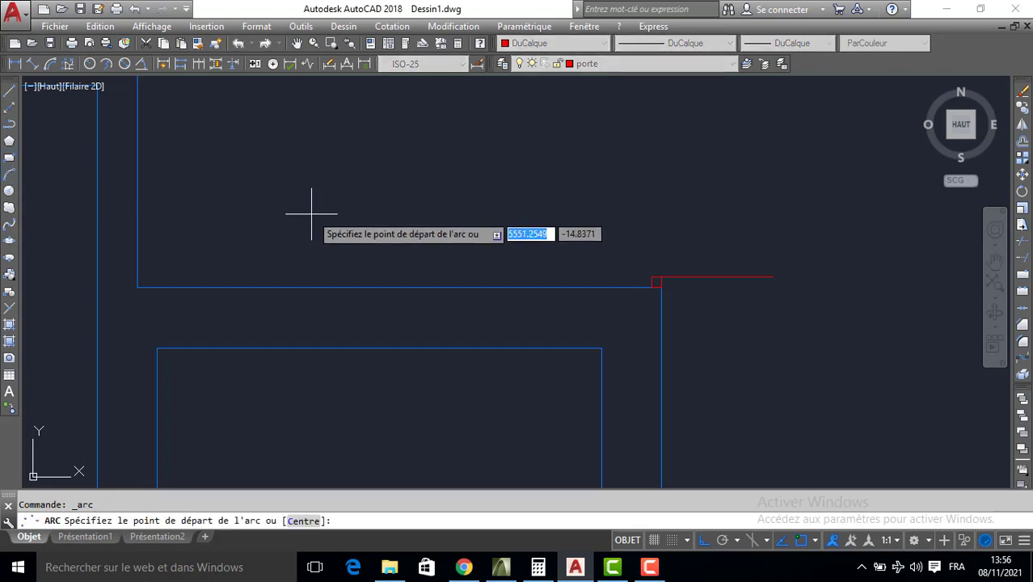
{"action": "key", "text": "Return"}
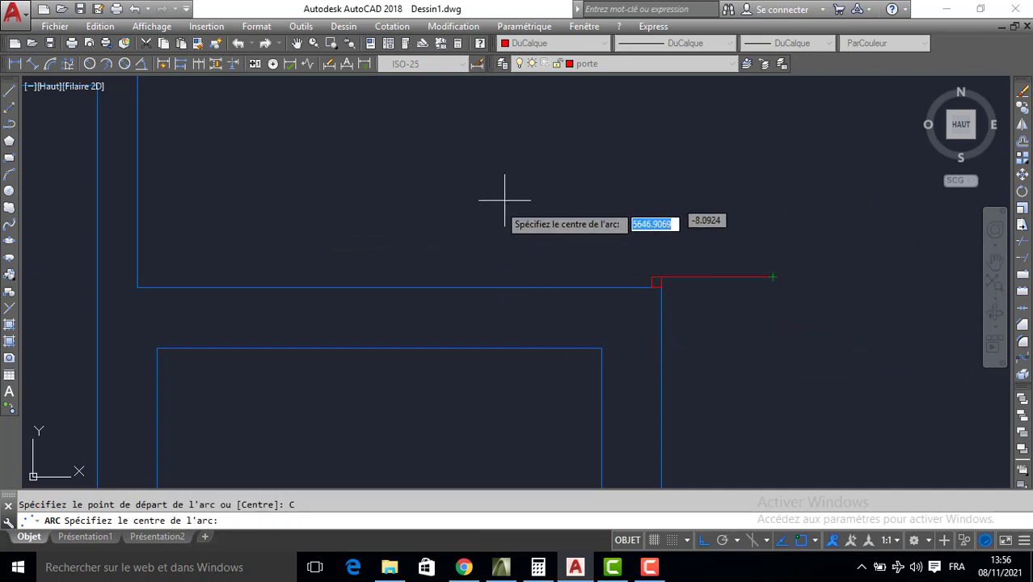
{"action": "left_click", "coordinate": [664, 275]}
{"action": "left_click", "coordinate": [764, 276]}
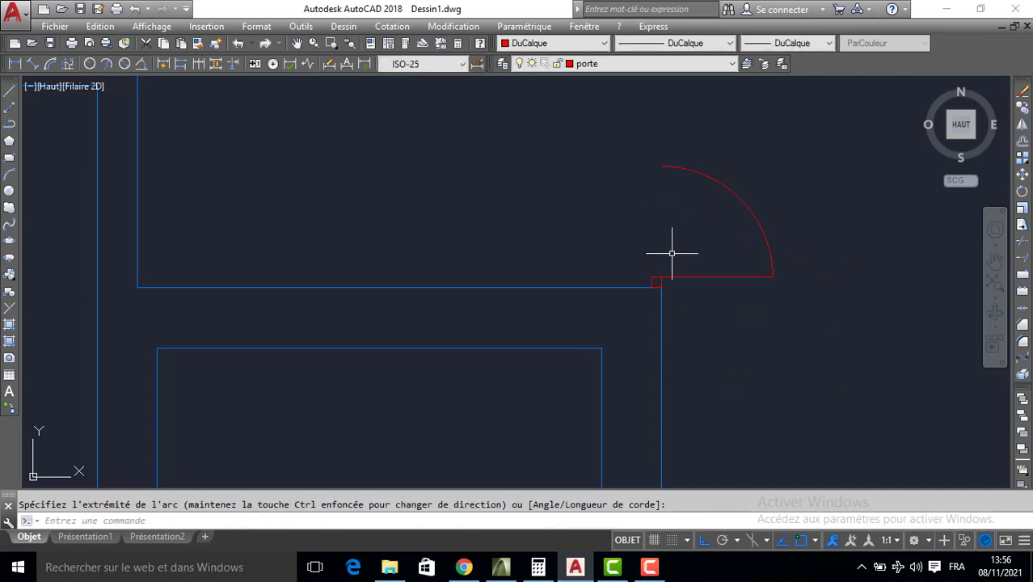
Mirror the jamb, leaf and arc about a horizontal line through the arc's upper end, keeping the source objects, to form a double door
{"action": "scroll", "coordinate": [693, 195], "scroll_direction": "down", "scroll_amount": 2}
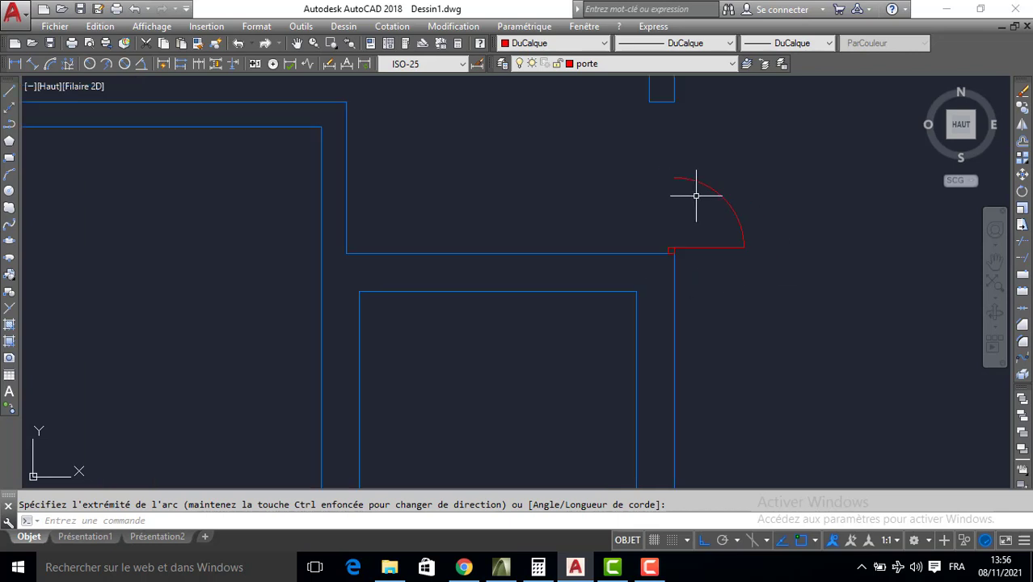
{"action": "left_click", "coordinate": [654, 153]}
{"action": "left_click", "coordinate": [654, 153]}
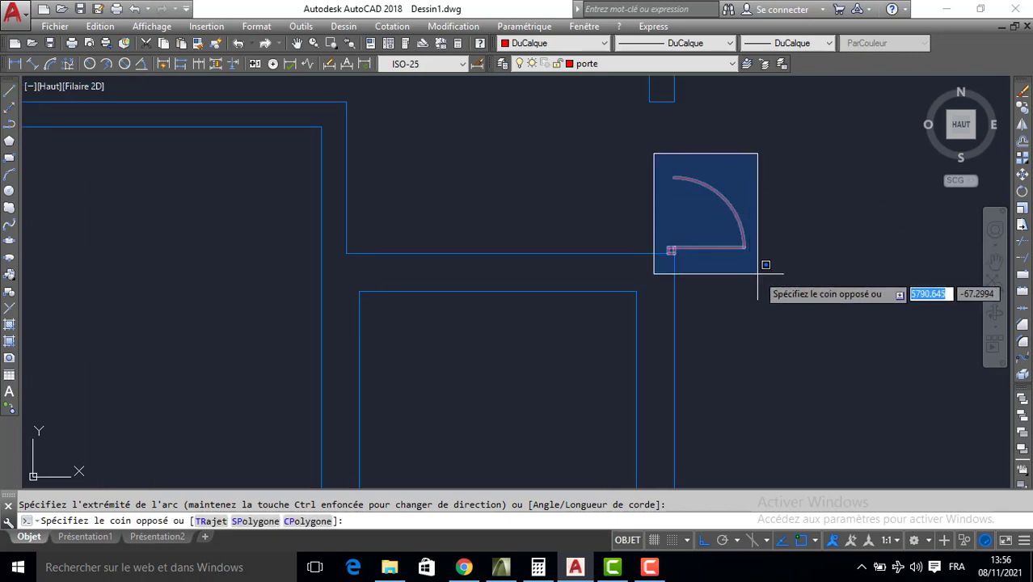
{"action": "left_click", "coordinate": [759, 273]}
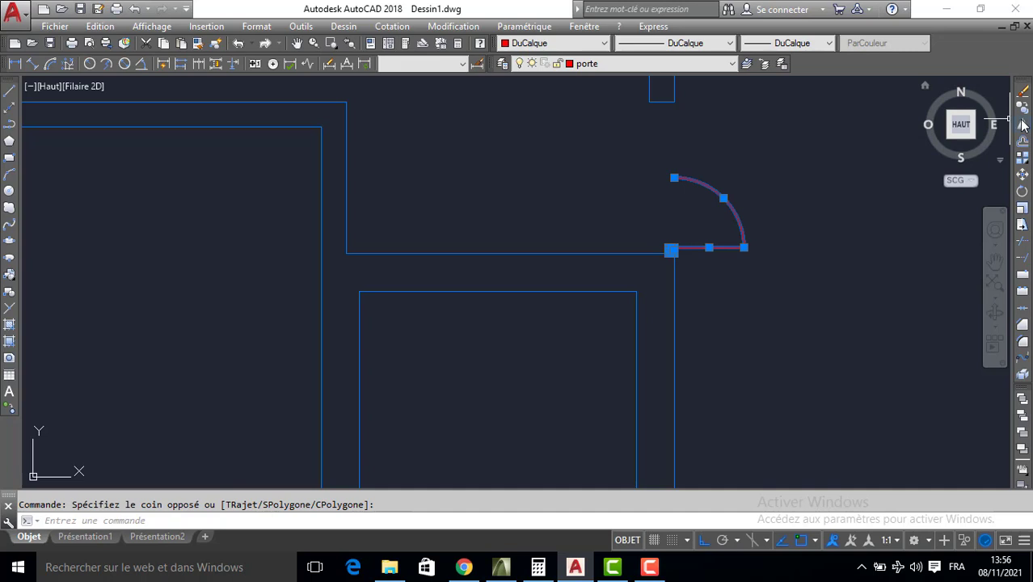
{"action": "left_click", "coordinate": [1023, 124]}
{"action": "left_click", "coordinate": [675, 177]}
{"action": "left_click", "coordinate": [834, 173]}
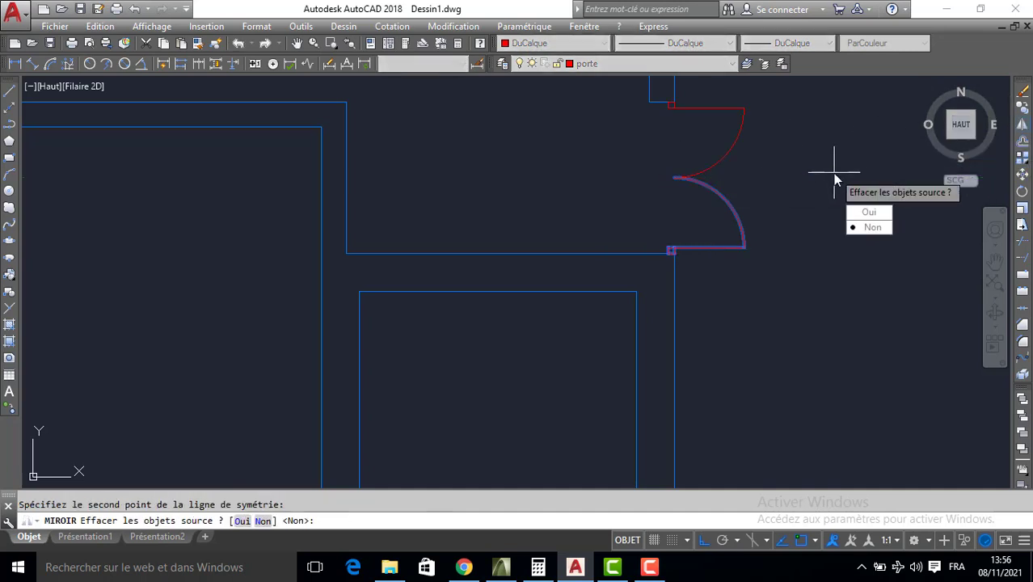
{"action": "key", "text": "Return"}
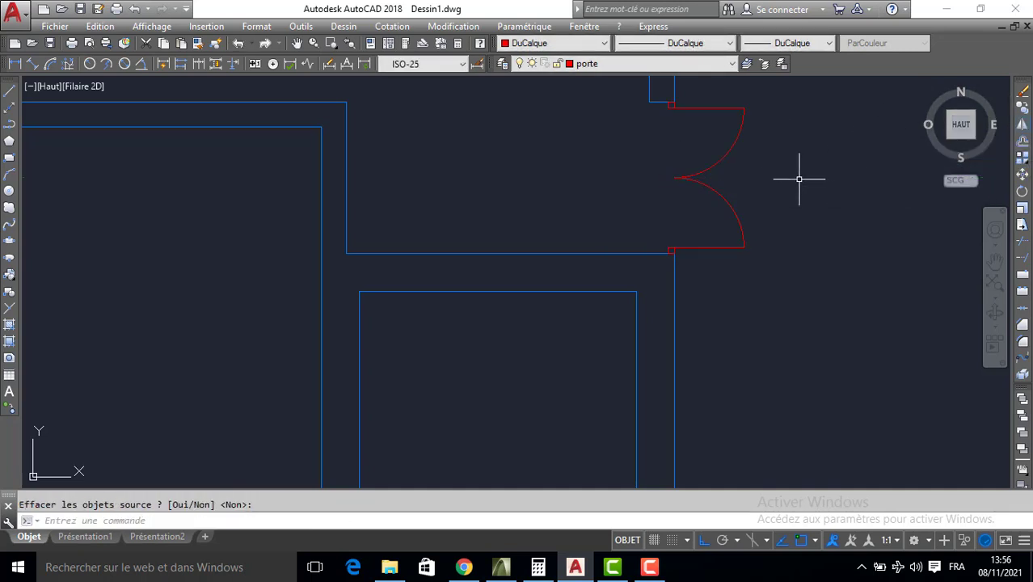
{"action": "scroll", "coordinate": [799, 179], "scroll_direction": "down", "scroll_amount": 2}
{"action": "scroll", "coordinate": [799, 179], "scroll_direction": "down", "scroll_amount": 4}
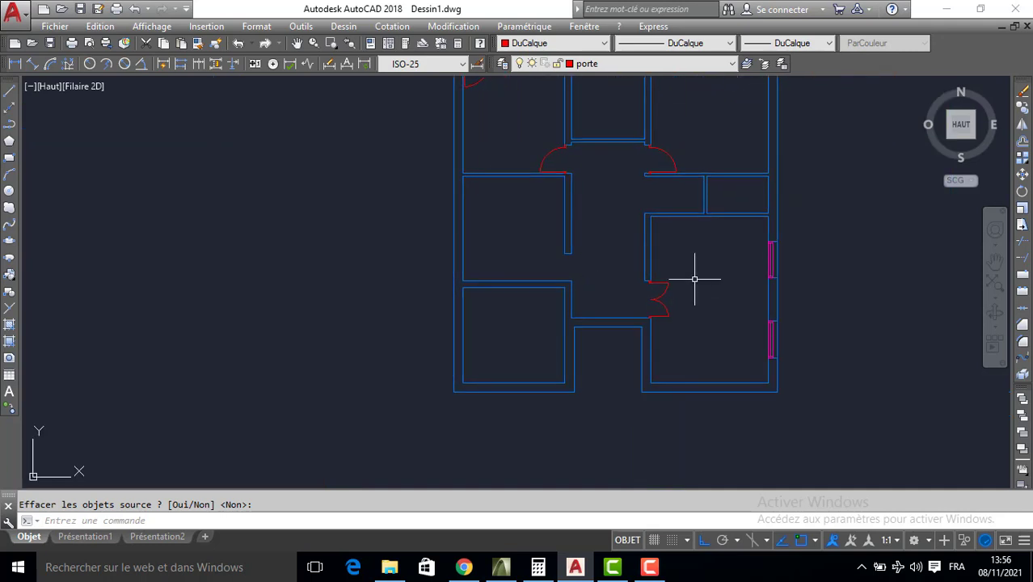
{"action": "left_click", "coordinate": [652, 567]}
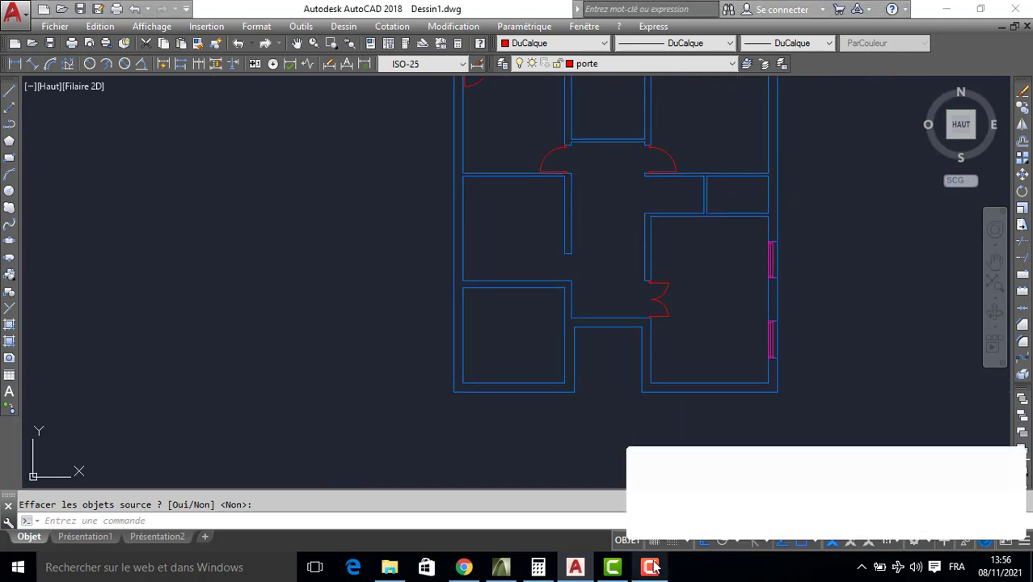
{"action": "left_click", "coordinate": [956, 508]}
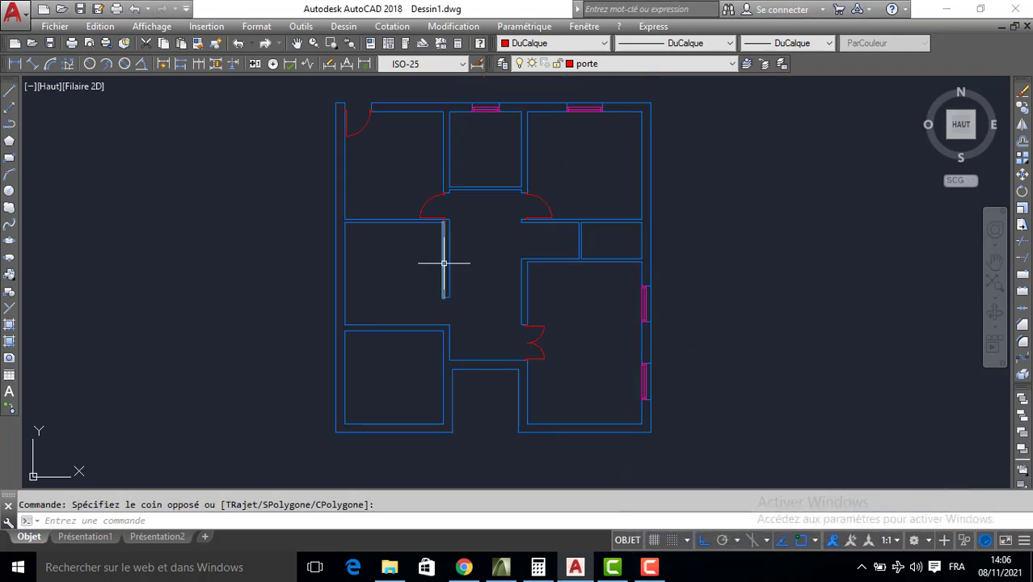
Make the escalier layer current
{"action": "middle_click_drag", "start_coordinate": [461, 318], "coordinate": [545, 318]}
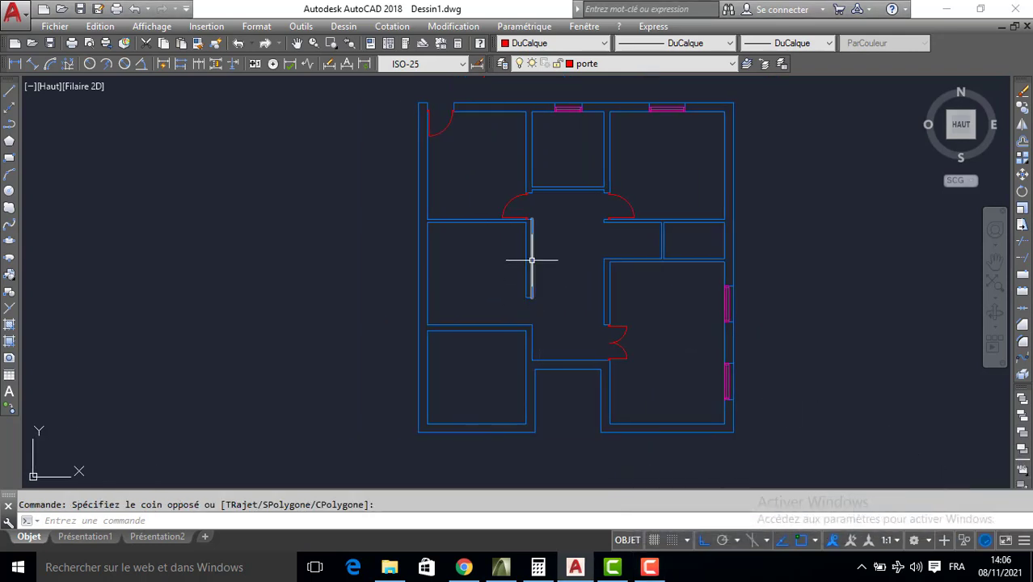
{"action": "left_click", "coordinate": [612, 64]}
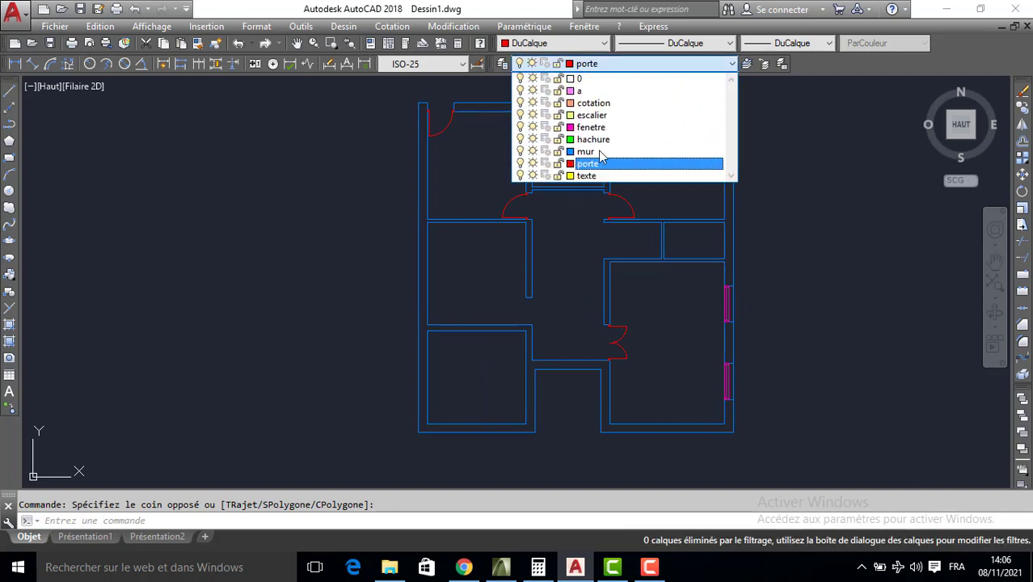
{"action": "left_click", "coordinate": [593, 114]}
Examine the staircase's outline and winder steps on the scanned RDC plan
{"action": "left_click", "coordinate": [10, 93]}
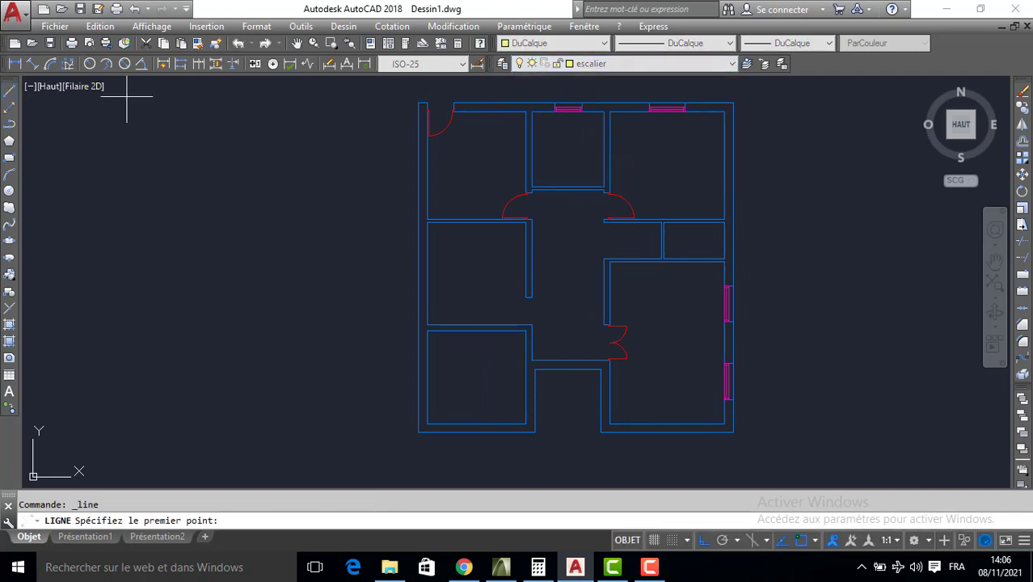
{"action": "scroll", "coordinate": [468, 434], "scroll_direction": "down", "scroll_amount": 4}
{"action": "middle_click_drag", "start_coordinate": [658, 271], "coordinate": [724, 397]}
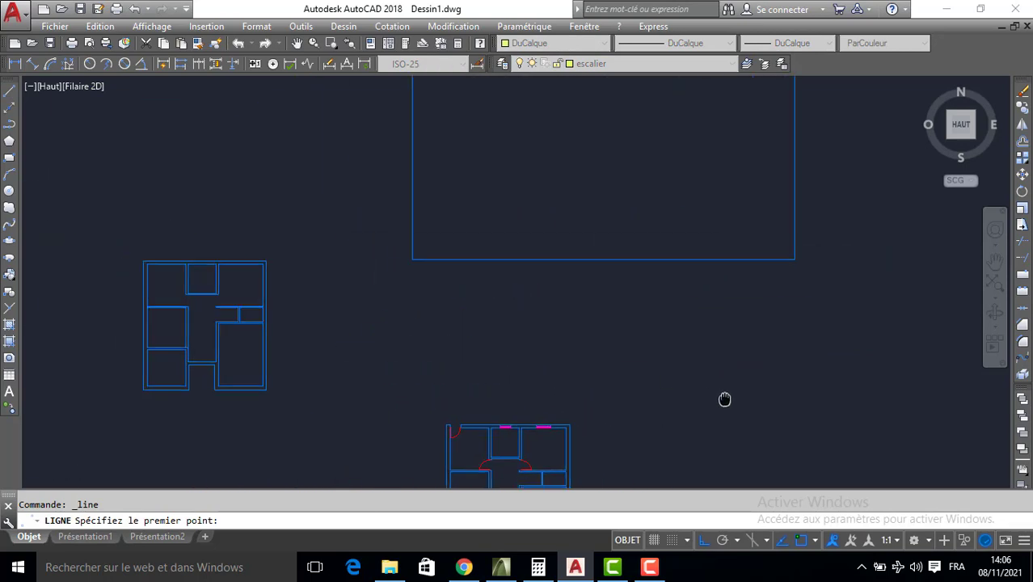
{"action": "scroll", "coordinate": [639, 219], "scroll_direction": "up", "scroll_amount": 8}
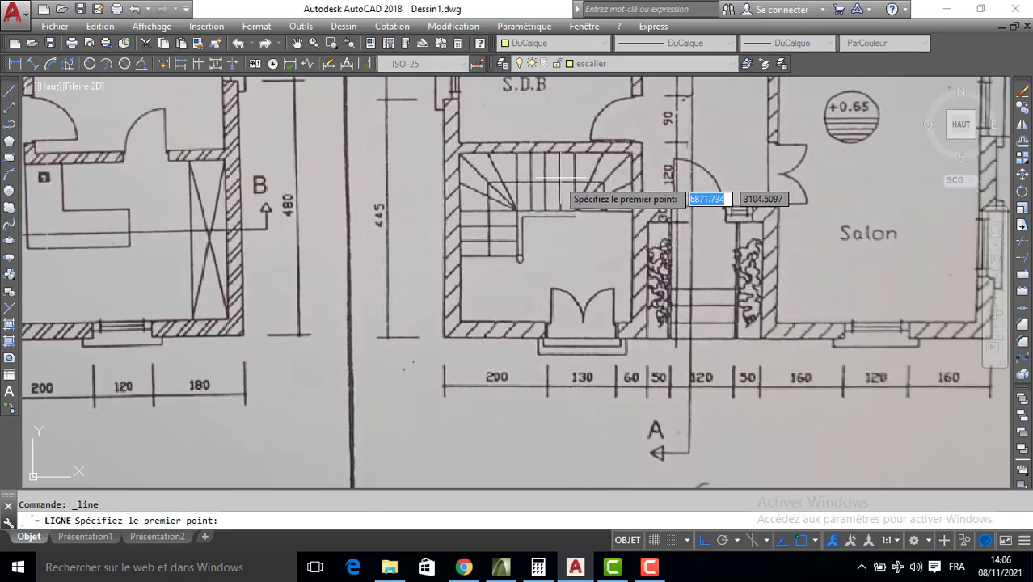
{"action": "scroll", "coordinate": [550, 287], "scroll_direction": "down", "scroll_amount": 2}
{"action": "middle_click_drag", "start_coordinate": [557, 189], "coordinate": [539, 261]}
{"action": "middle_click_drag", "start_coordinate": [692, 296], "coordinate": [678, 184]}
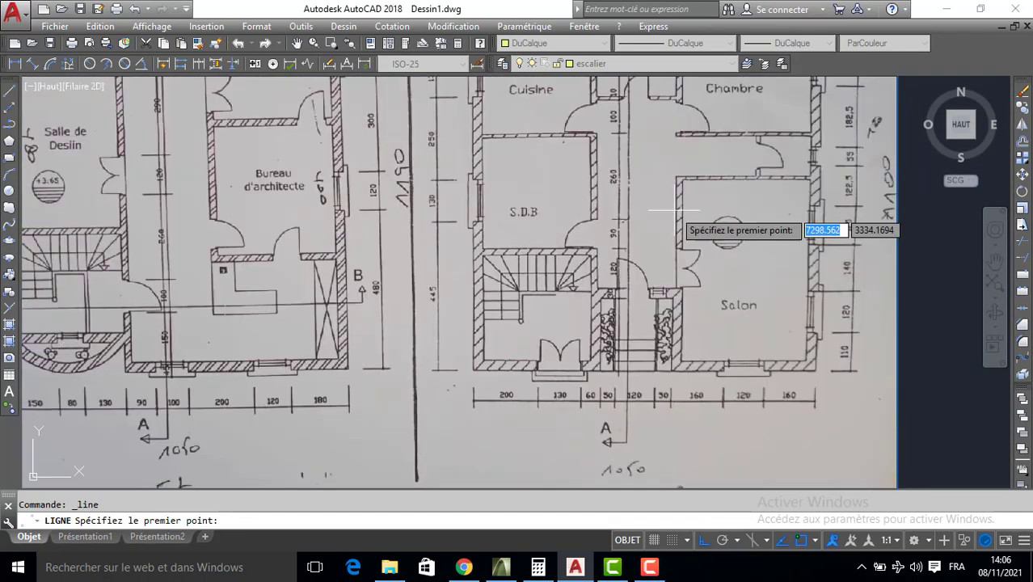
{"action": "scroll", "coordinate": [578, 286], "scroll_direction": "up", "scroll_amount": 2}
{"action": "scroll", "coordinate": [604, 283], "scroll_direction": "up", "scroll_amount": 4}
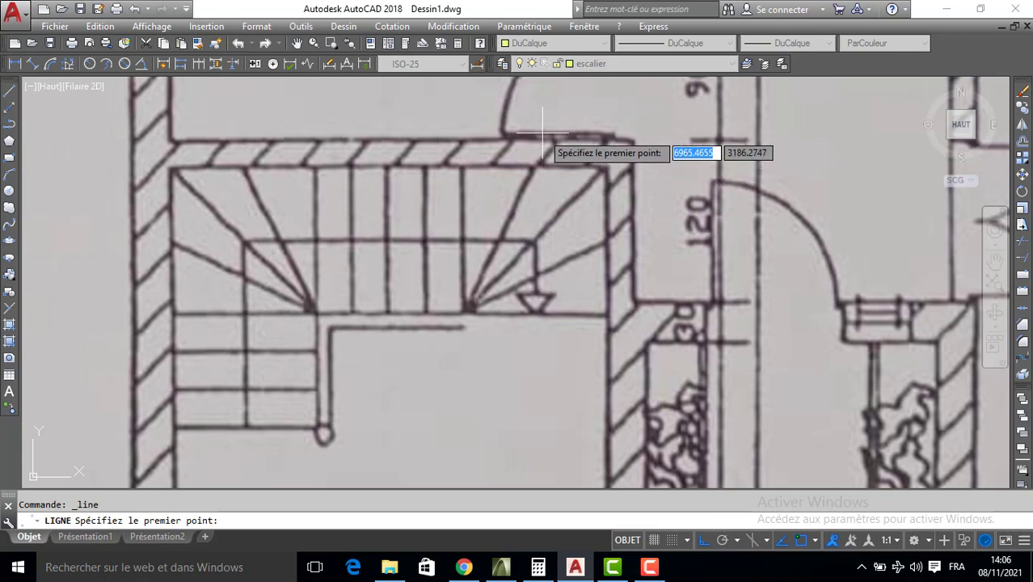
{"action": "left_click", "coordinate": [606, 315]}
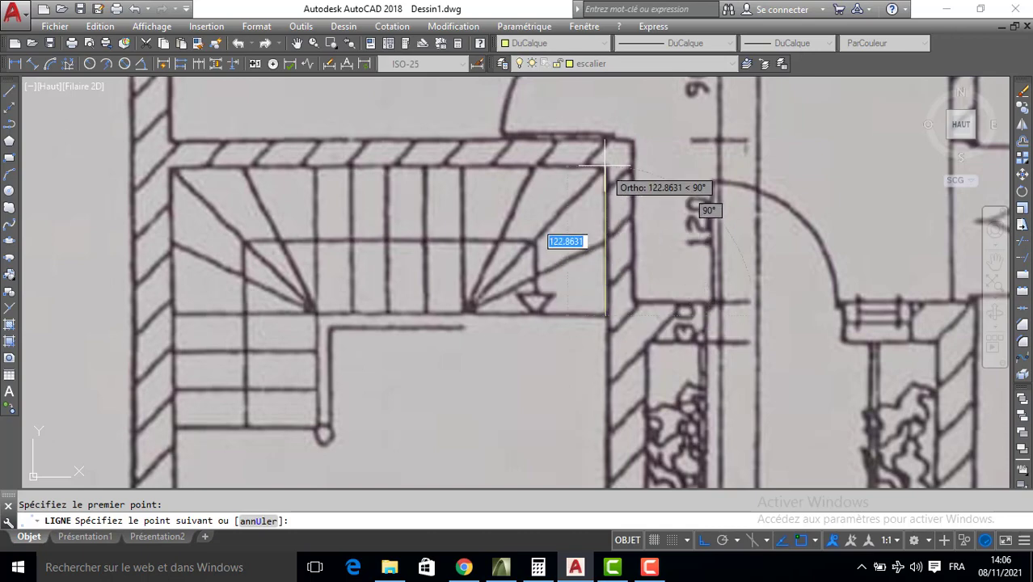
{"action": "key", "text": "Escape"}
{"action": "scroll", "coordinate": [485, 280], "scroll_direction": "down", "scroll_amount": 8}
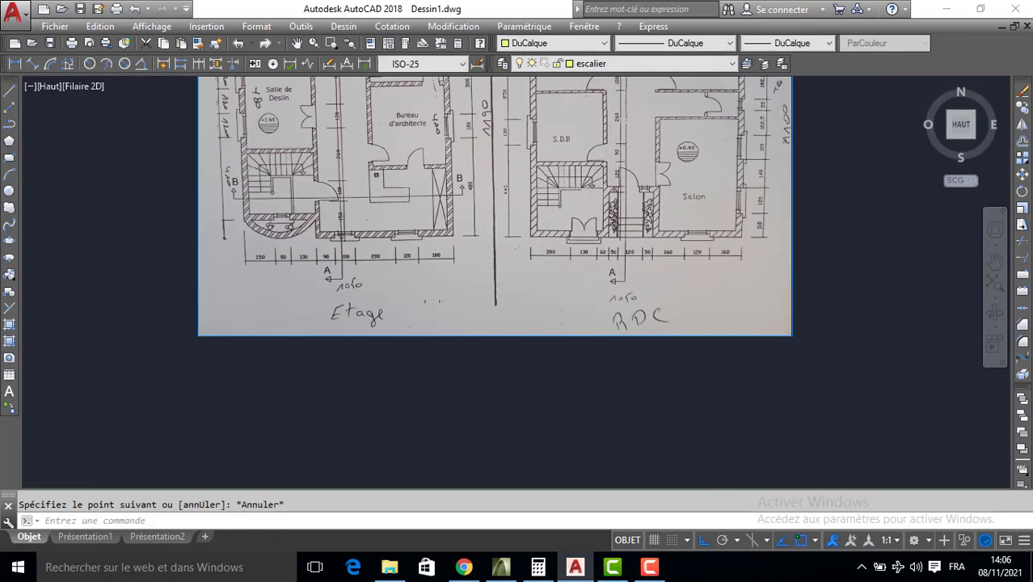
Draw a 110 by 110 square with lines in the upper-right inner corner of the lower-left stair room
{"action": "scroll", "coordinate": [518, 364], "scroll_direction": "up", "scroll_amount": 10}
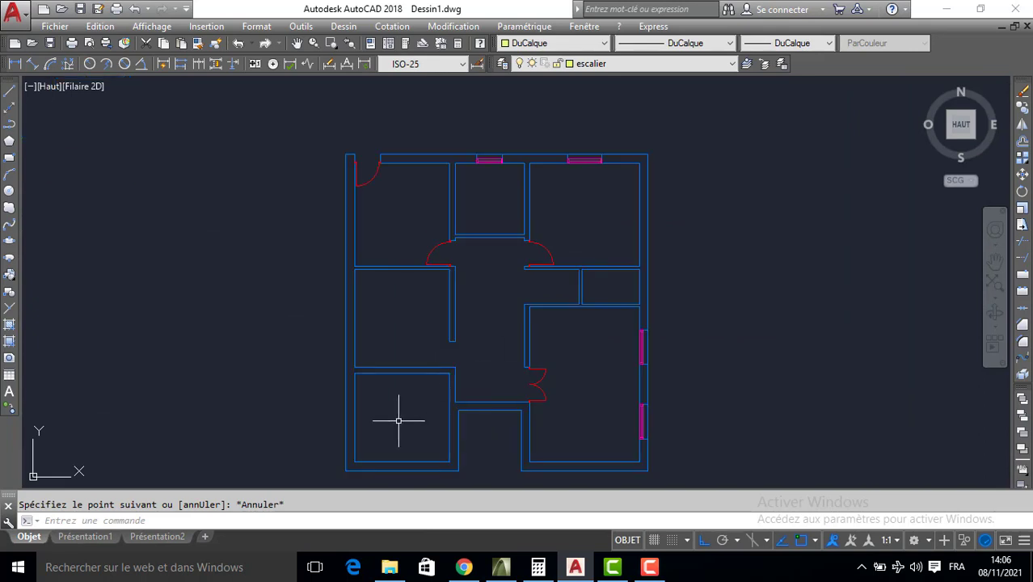
{"action": "key", "text": "Return"}
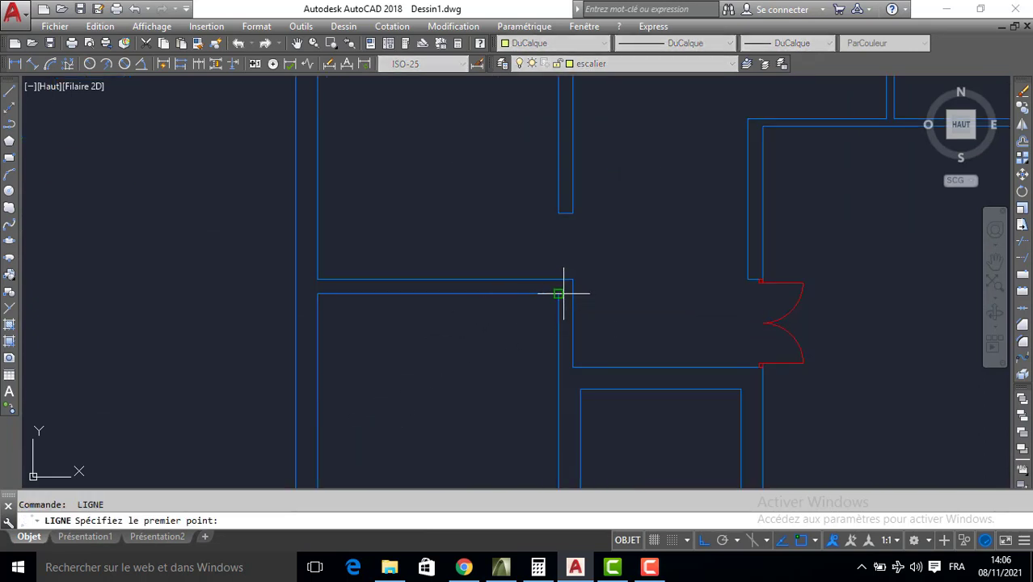
{"action": "left_click", "coordinate": [558, 294]}
{"action": "type", "text": "110"}
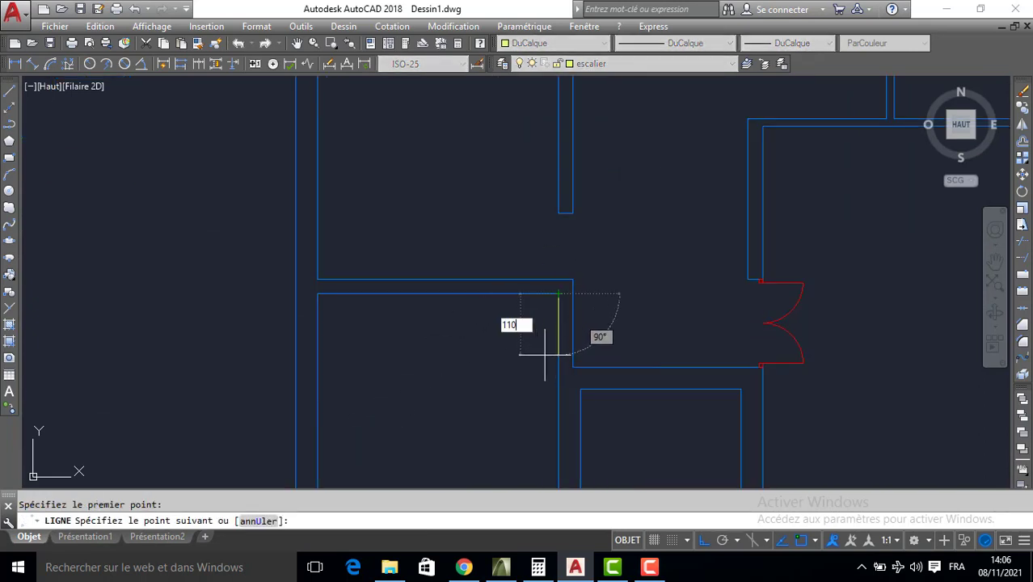
{"action": "key", "text": "Return"}
{"action": "type", "text": "110"}
{"action": "key", "text": "Return"}
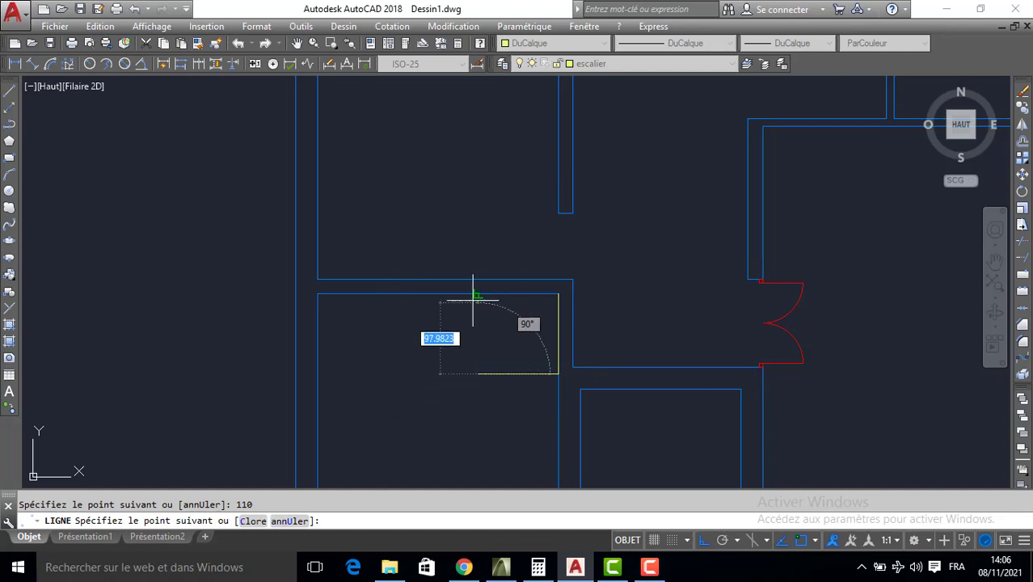
{"action": "left_click", "coordinate": [478, 293]}
{"action": "left_click", "coordinate": [554, 302]}
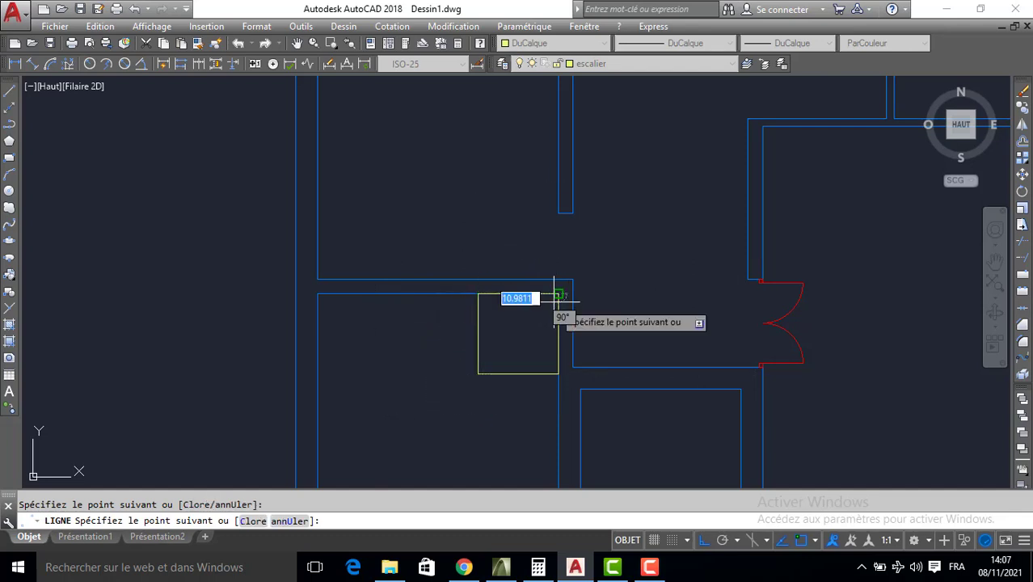
{"action": "key", "text": "Return"}
Check how the winder steps fan out in the staircase corner on the scanned RDC plan
{"action": "scroll", "coordinate": [553, 302], "scroll_direction": "down", "scroll_amount": 6}
{"action": "middle_click_drag", "start_coordinate": [612, 273], "coordinate": [561, 352]}
{"action": "scroll", "coordinate": [744, 141], "scroll_direction": "down", "scroll_amount": 2}
{"action": "middle_click_drag", "start_coordinate": [744, 141], "coordinate": [638, 313]}
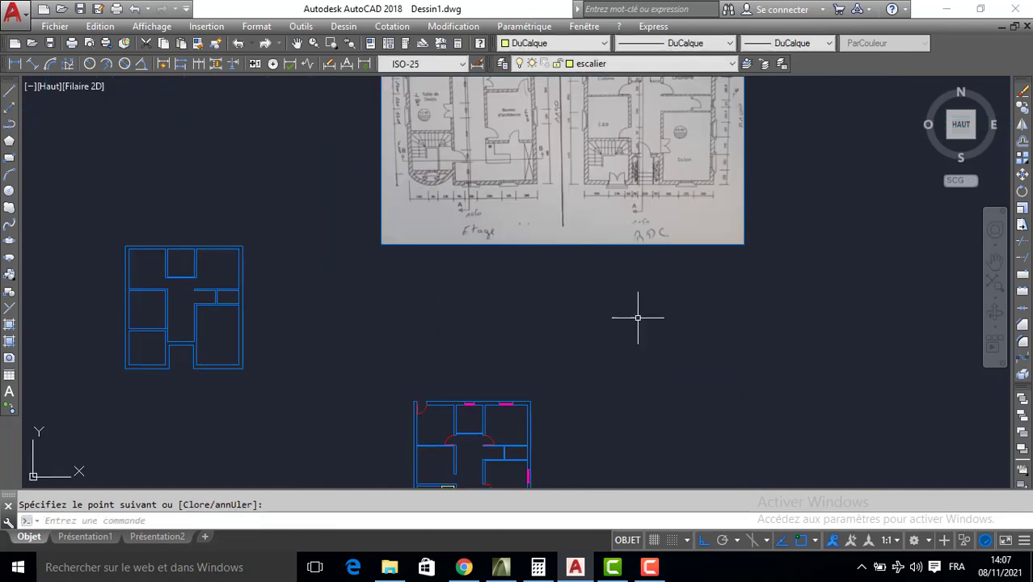
{"action": "scroll", "coordinate": [620, 159], "scroll_direction": "up", "scroll_amount": 10}
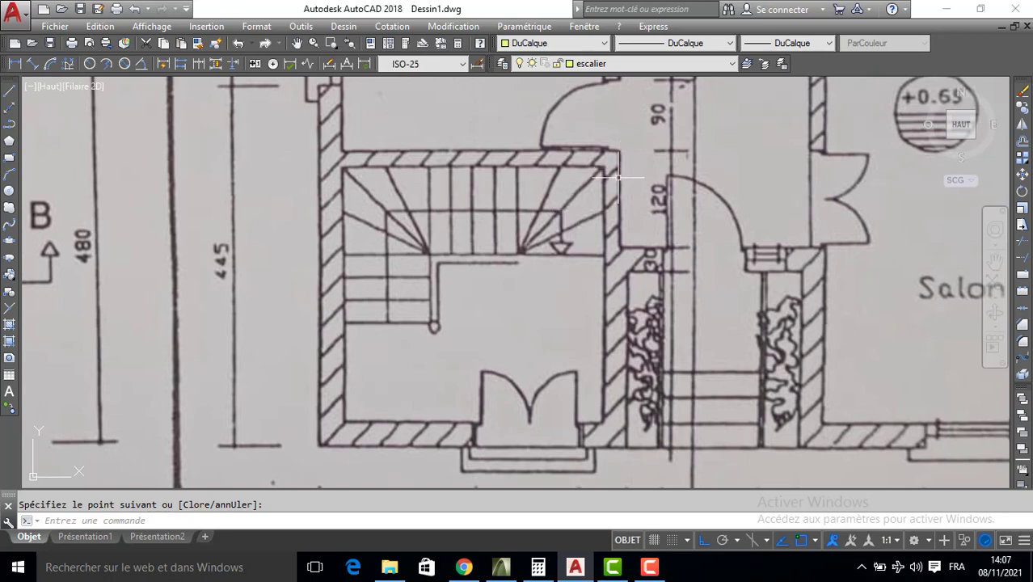
{"action": "scroll", "coordinate": [600, 249], "scroll_direction": "down", "scroll_amount": 10}
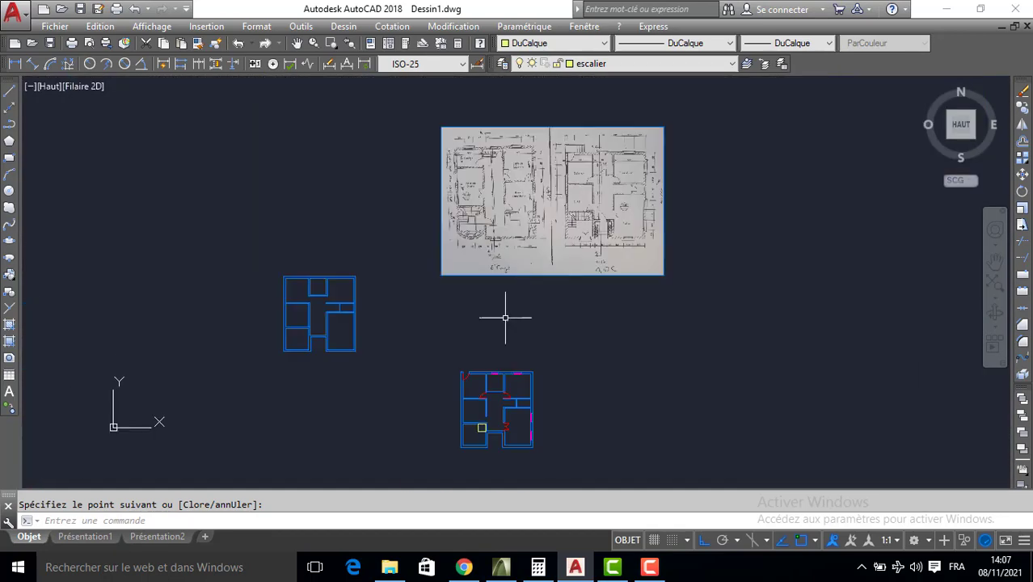
{"action": "middle_click_drag", "start_coordinate": [508, 316], "coordinate": [563, 279]}
{"action": "scroll", "coordinate": [578, 315], "scroll_direction": "up", "scroll_amount": 5}
{"action": "scroll", "coordinate": [570, 374], "scroll_direction": "up", "scroll_amount": 4}
Draw three winder lines from the square's lower-left corner to its top edge's midpoint, upper-right corner and right edge's midpoint
{"action": "key", "text": "space"}
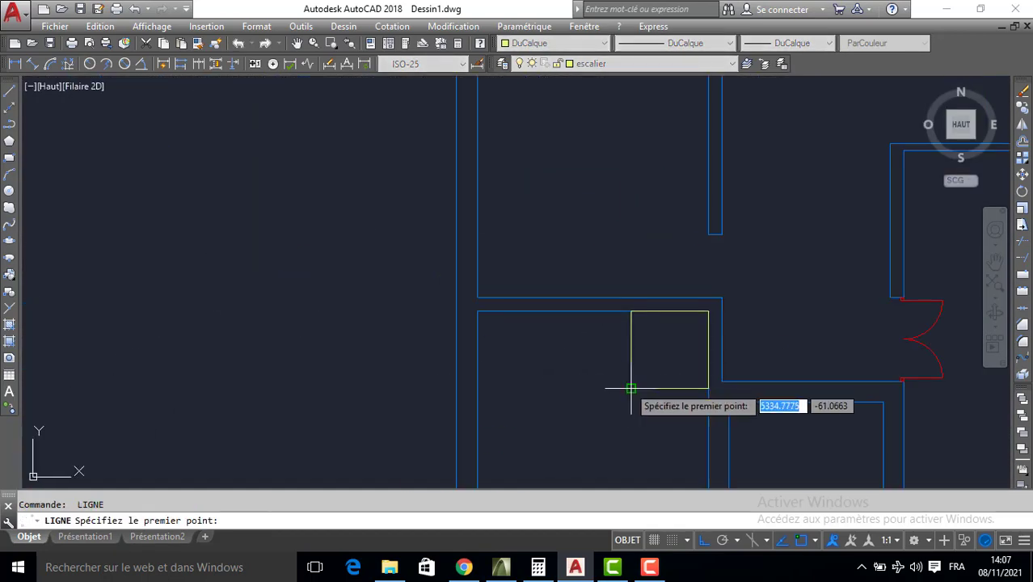
{"action": "left_click", "coordinate": [632, 388]}
{"action": "left_click", "coordinate": [675, 315]}
{"action": "key", "text": "space"}
{"action": "key", "text": "space"}
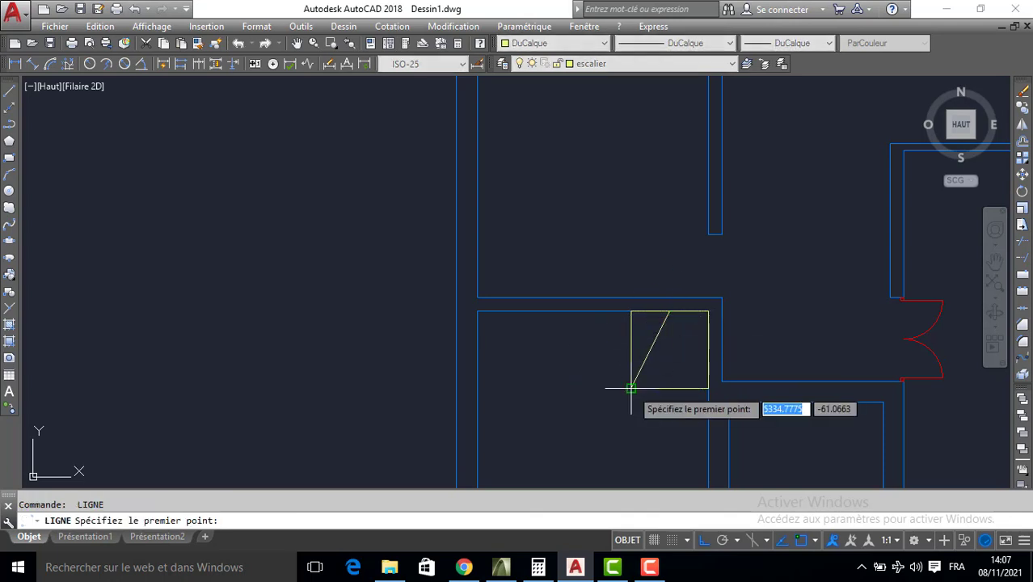
{"action": "left_click", "coordinate": [629, 389]}
{"action": "left_click", "coordinate": [709, 317]}
{"action": "key", "text": "space"}
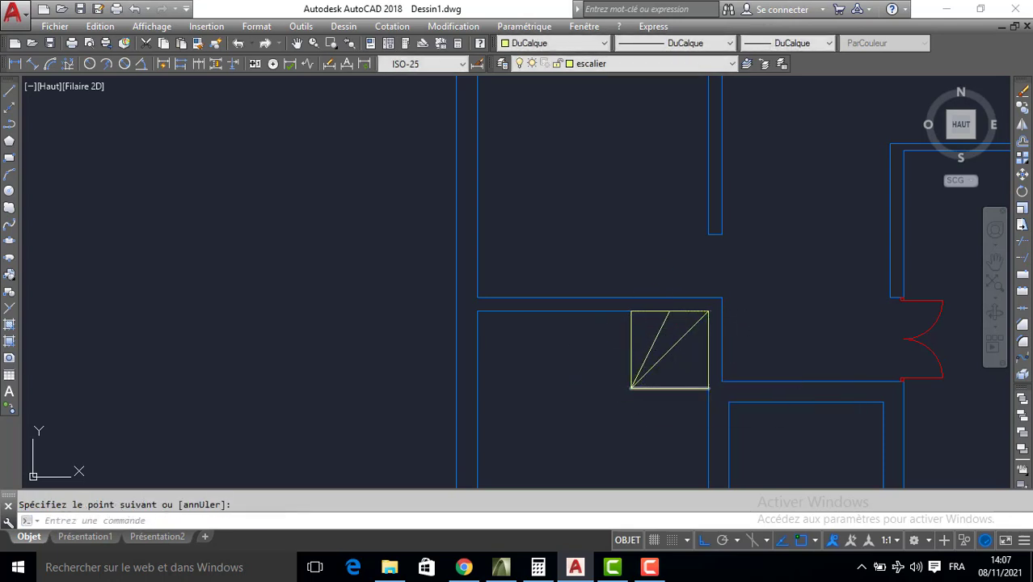
{"action": "key", "text": "space"}
{"action": "left_click", "coordinate": [632, 387]}
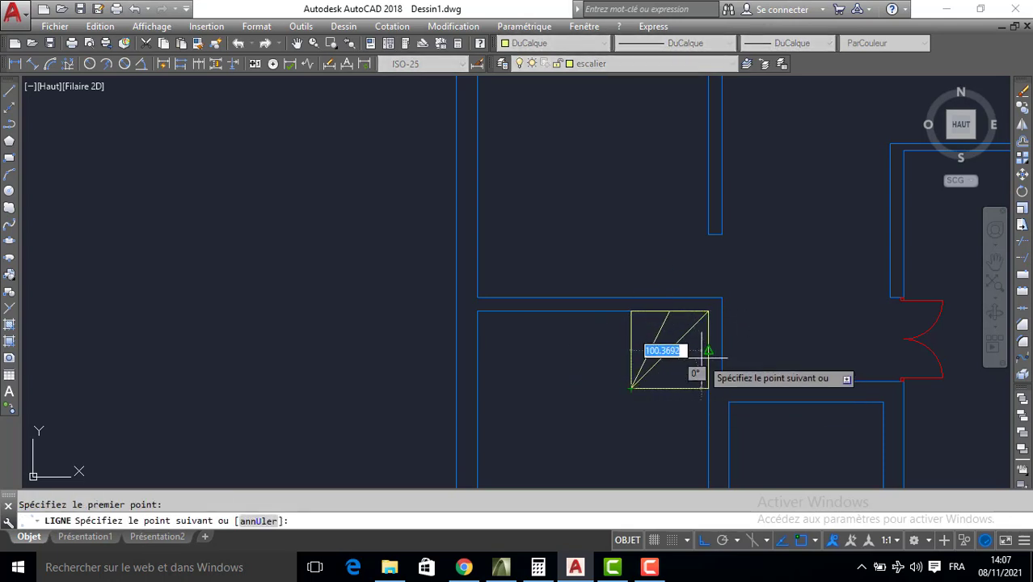
{"action": "left_click", "coordinate": [708, 351]}
{"action": "key", "text": "space"}
Mirror the winder square and its lines about a vertical axis through the upper wall's midpoint, keeping the source objects
{"action": "left_click", "coordinate": [617, 300]}
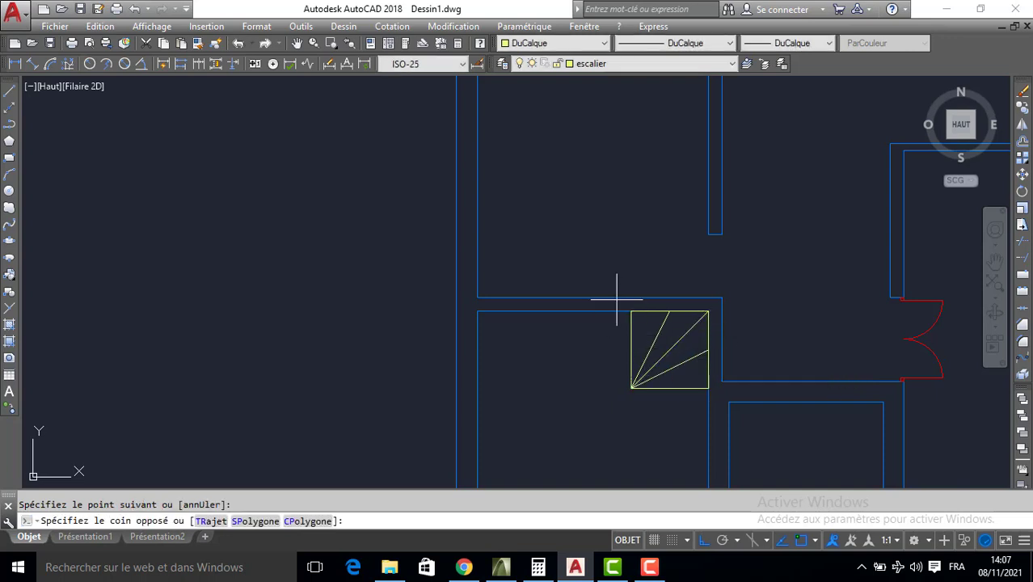
{"action": "left_click", "coordinate": [717, 416]}
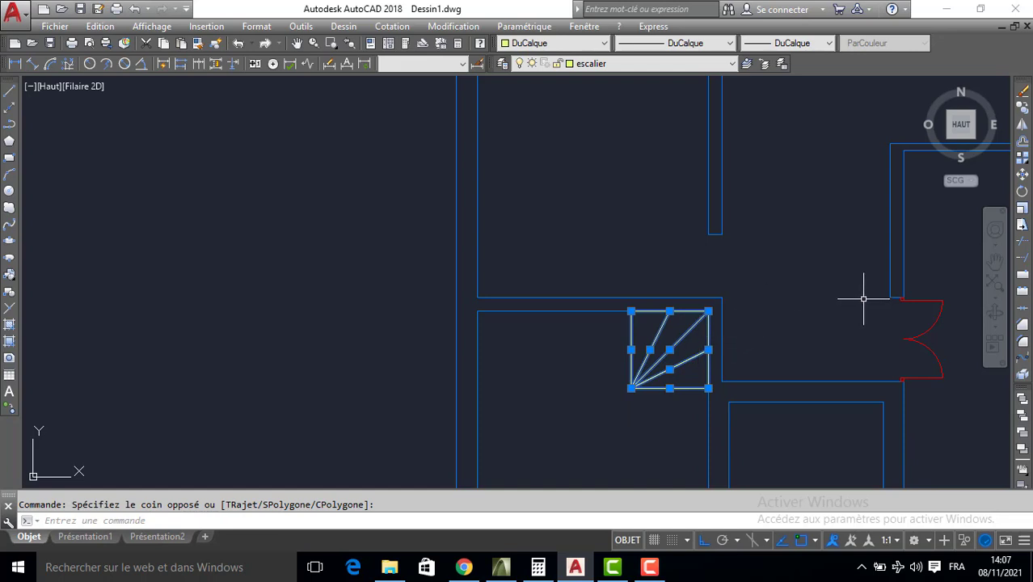
{"action": "left_click", "coordinate": [1023, 125]}
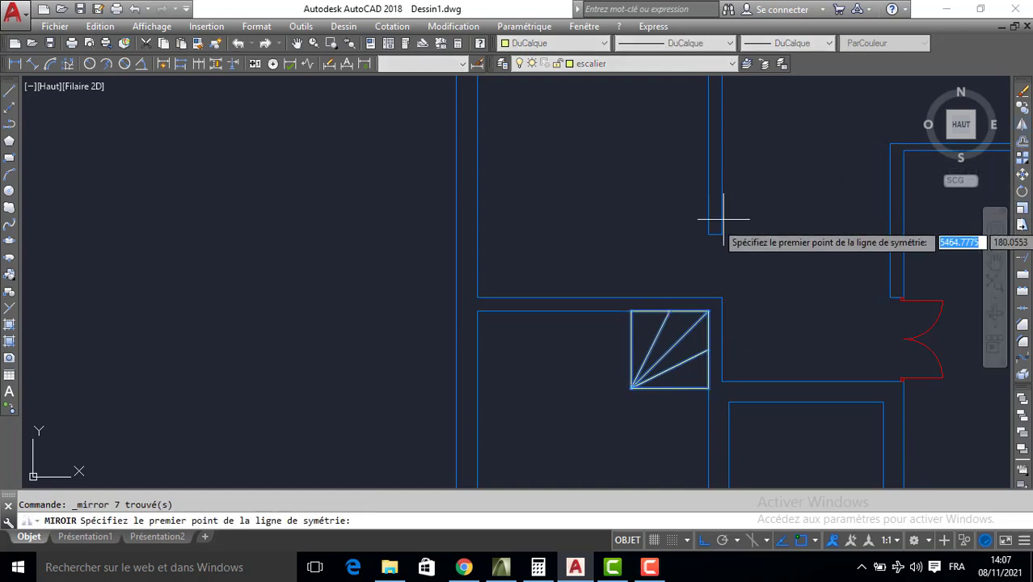
{"action": "left_click", "coordinate": [593, 310]}
{"action": "left_click", "coordinate": [574, 397]}
{"action": "key", "text": "Return"}
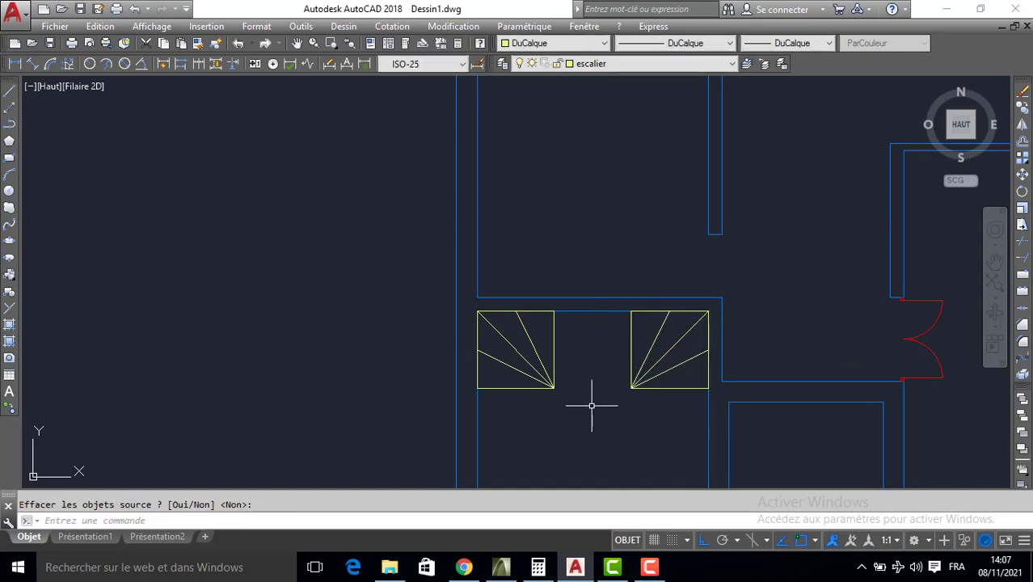
Connect the two winder squares with horizontal lines between their lower inner corners and between their upper inner corners
{"action": "type", "text": "L"}
{"action": "key", "text": "Return"}
{"action": "left_click", "coordinate": [553, 388]}
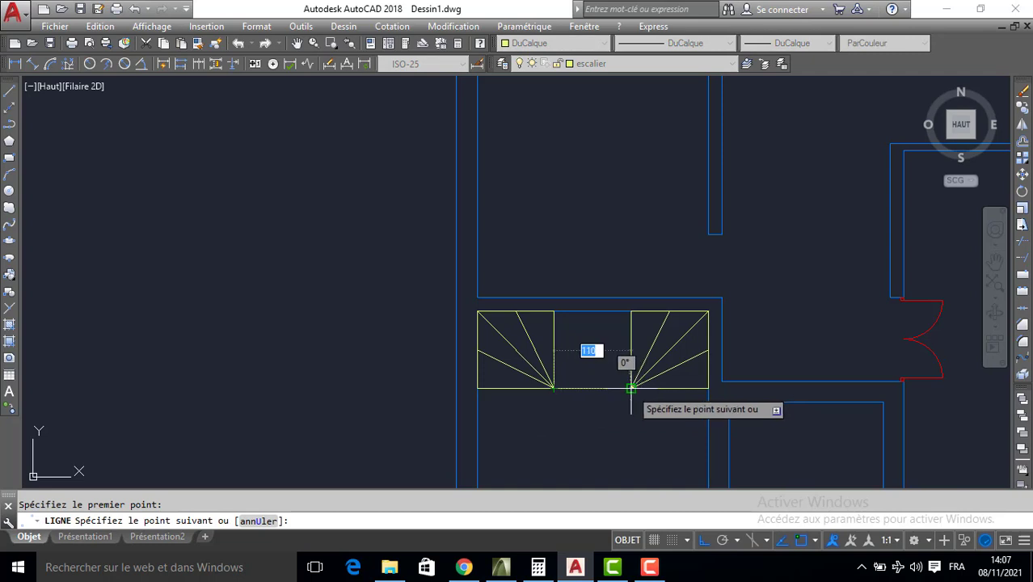
{"action": "left_click", "coordinate": [631, 388]}
{"action": "key", "text": "Return"}
{"action": "key", "text": "Return"}
{"action": "left_click", "coordinate": [630, 311]}
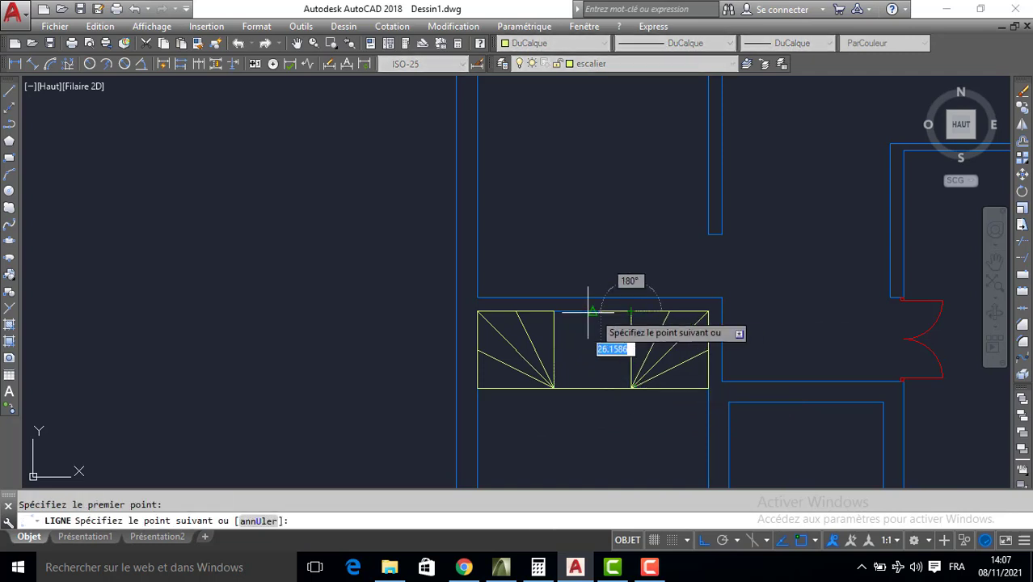
{"action": "left_click", "coordinate": [554, 311]}
{"action": "key", "text": "Return"}
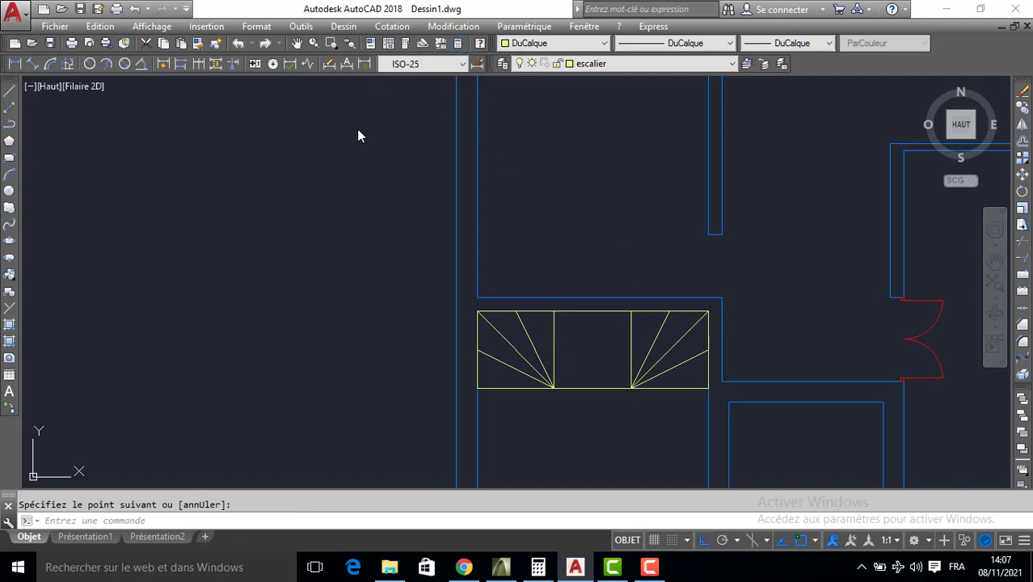
Calculate 110/4 and offset the right winder square's inner vertical edge three times by 27.5 toward the left square
{"action": "key", "text": "ctrl+8"}
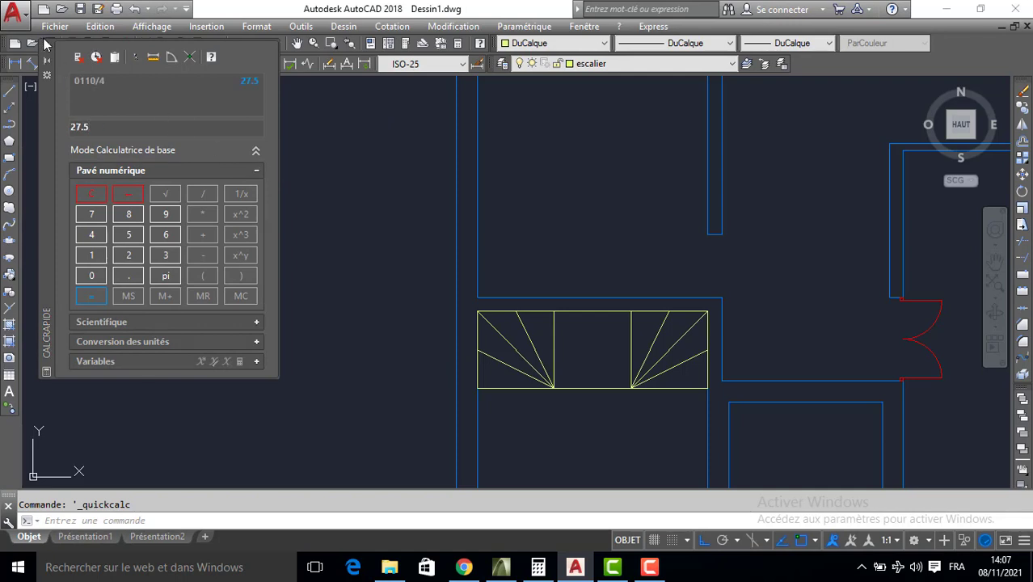
{"action": "left_click", "coordinate": [46, 48]}
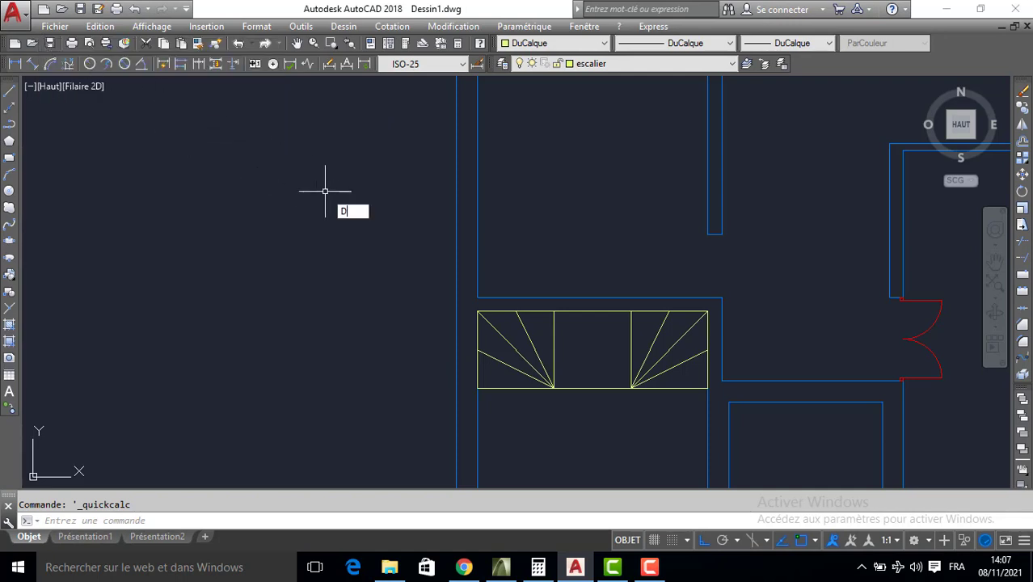
{"action": "key", "text": "Return"}
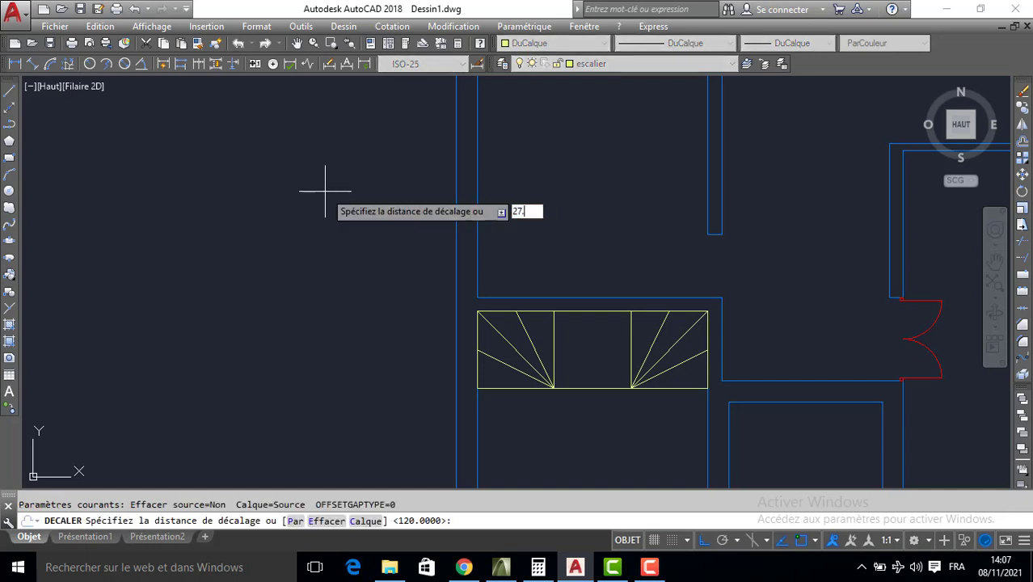
{"action": "type", "text": "27.5"}
{"action": "key", "text": "Return"}
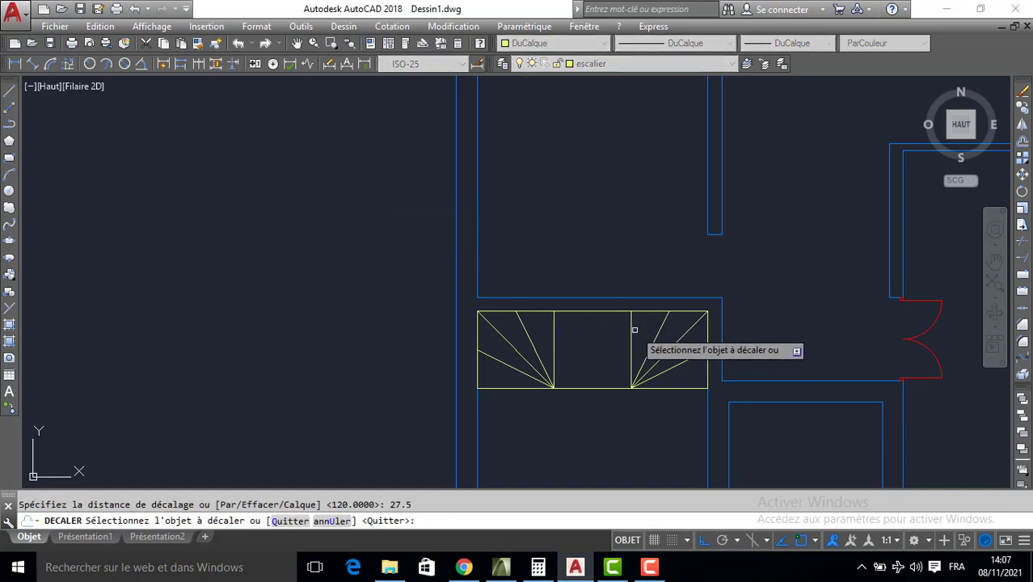
{"action": "left_click", "coordinate": [629, 331]}
{"action": "left_click", "coordinate": [611, 334]}
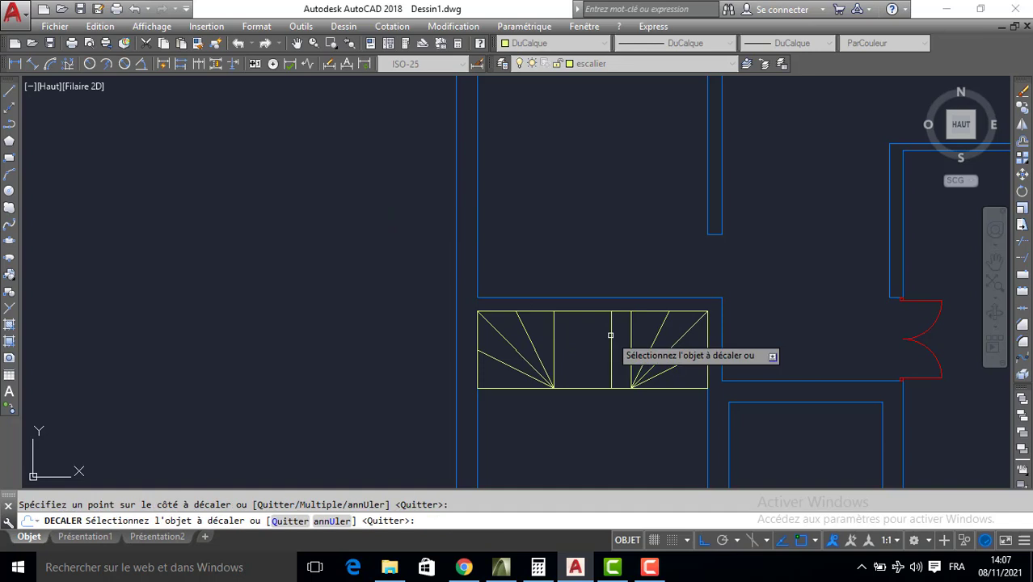
{"action": "left_click", "coordinate": [612, 336]}
{"action": "left_click", "coordinate": [580, 338]}
{"action": "left_click", "coordinate": [592, 338]}
{"action": "left_click", "coordinate": [579, 341]}
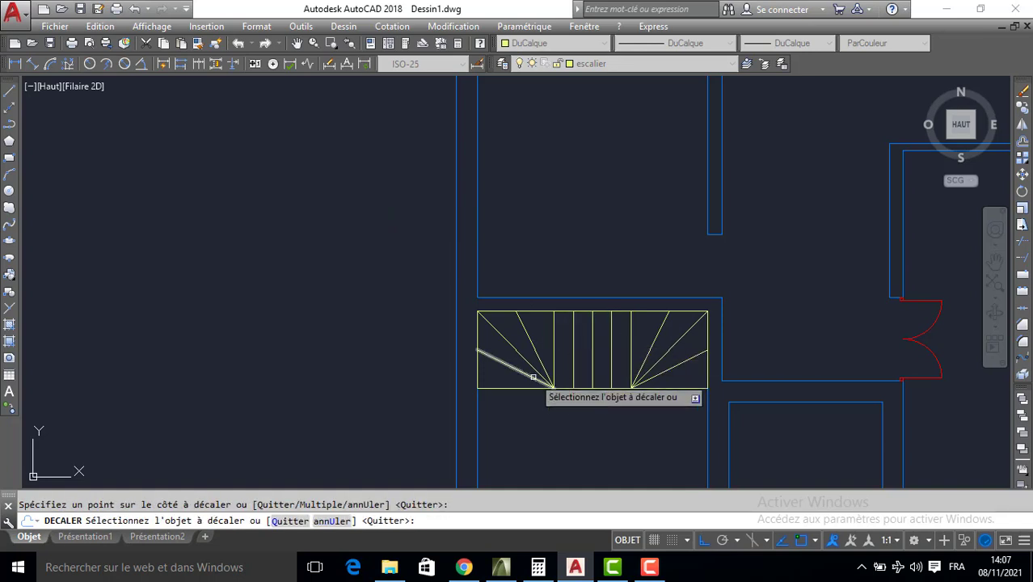
Offset the left winder square's lower edge three times downward, each time by 27.5, to form the lower treads
{"action": "left_click", "coordinate": [521, 388]}
{"action": "left_click", "coordinate": [517, 413]}
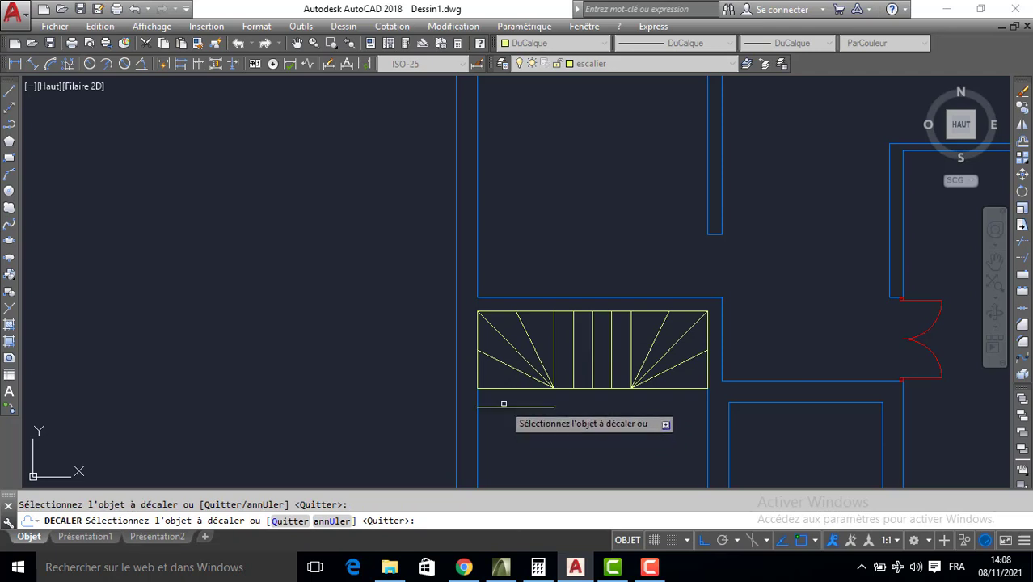
{"action": "scroll", "coordinate": [501, 400], "scroll_direction": "up", "scroll_amount": 2}
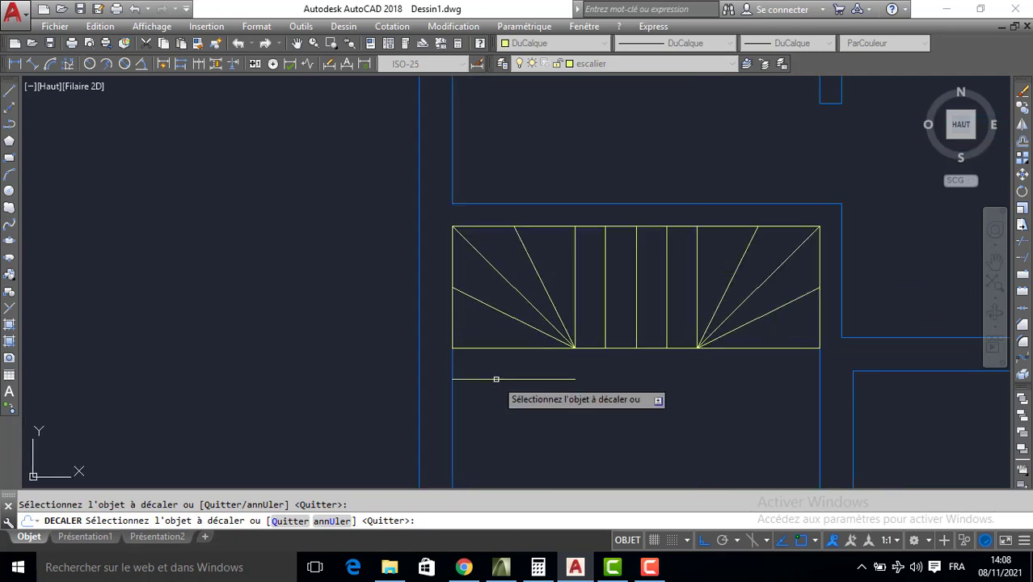
{"action": "left_click", "coordinate": [481, 379]}
{"action": "left_click", "coordinate": [497, 401]}
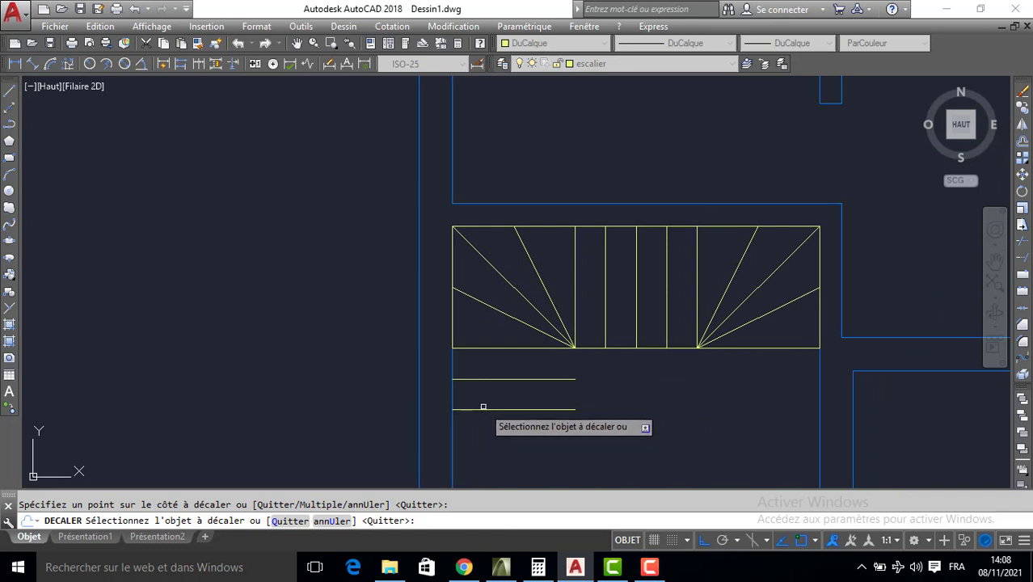
{"action": "left_click", "coordinate": [483, 409]}
{"action": "left_click", "coordinate": [485, 444]}
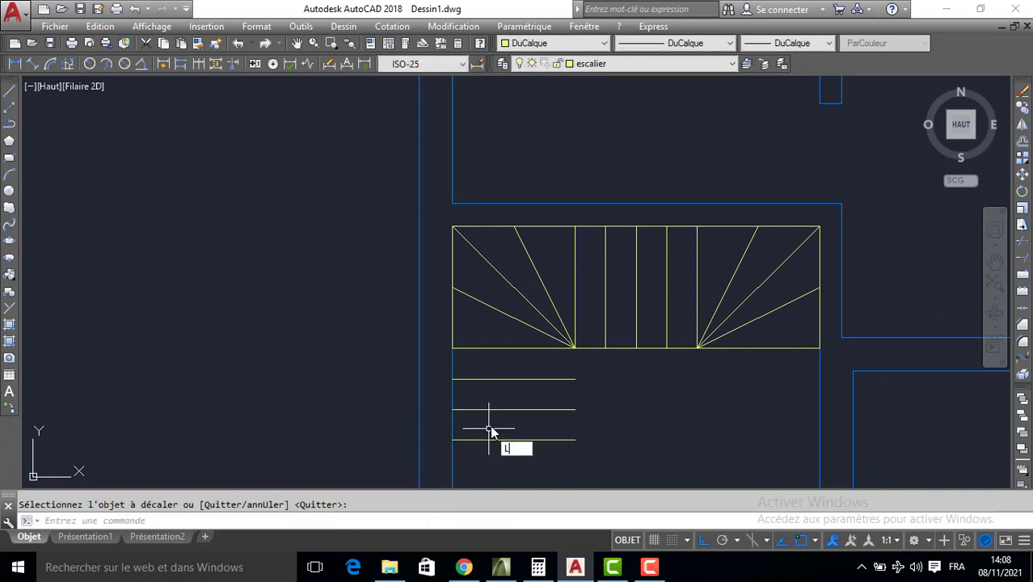
Close both sides of the three lower treads with vertical lines up to the left winder square's lower corners
{"action": "key", "text": "Return"}
{"action": "left_click", "coordinate": [452, 440]}
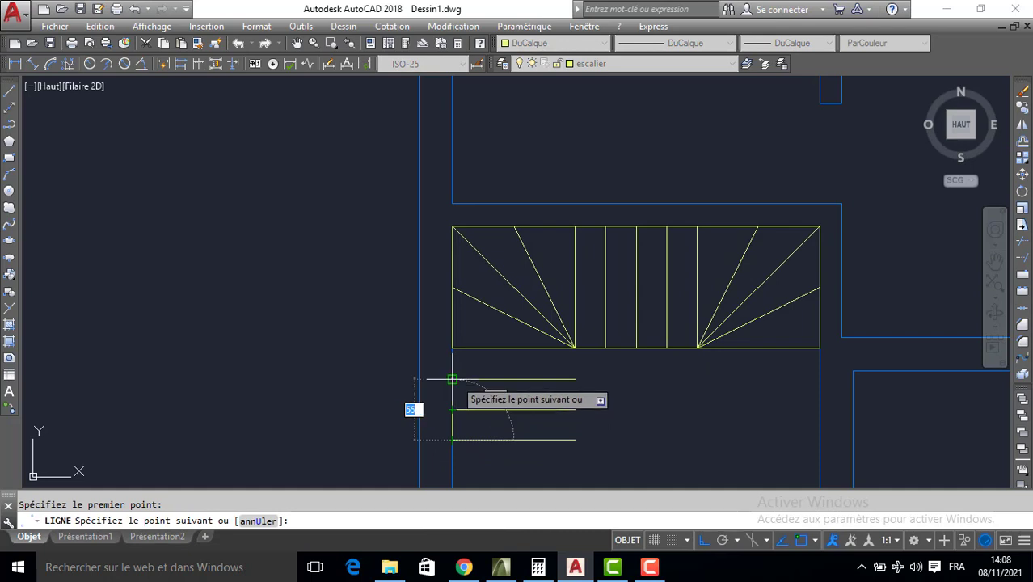
{"action": "left_click", "coordinate": [452, 348]}
{"action": "key", "text": "Return"}
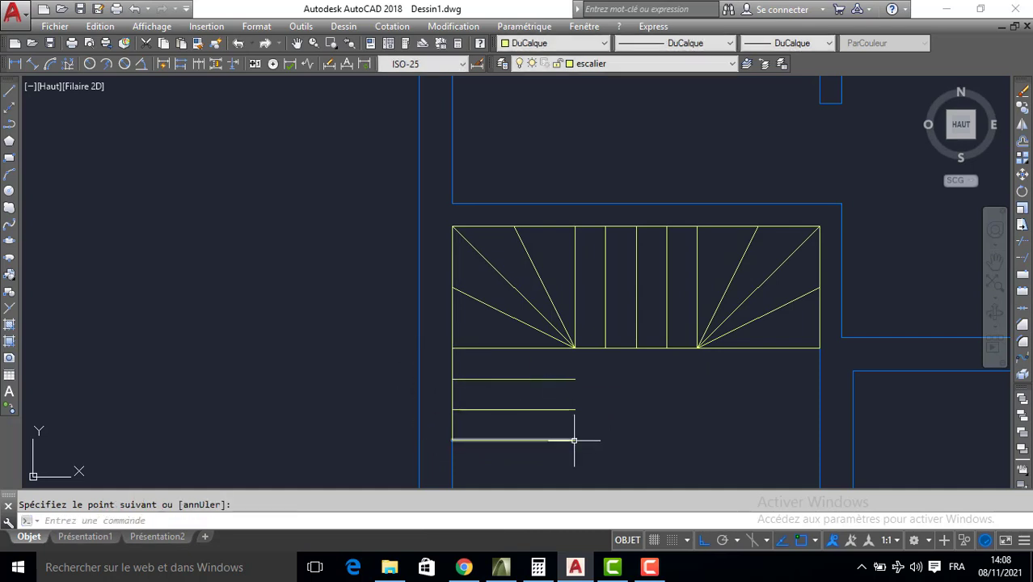
{"action": "key", "text": "Return"}
{"action": "left_click", "coordinate": [575, 440]}
{"action": "left_click", "coordinate": [575, 347]}
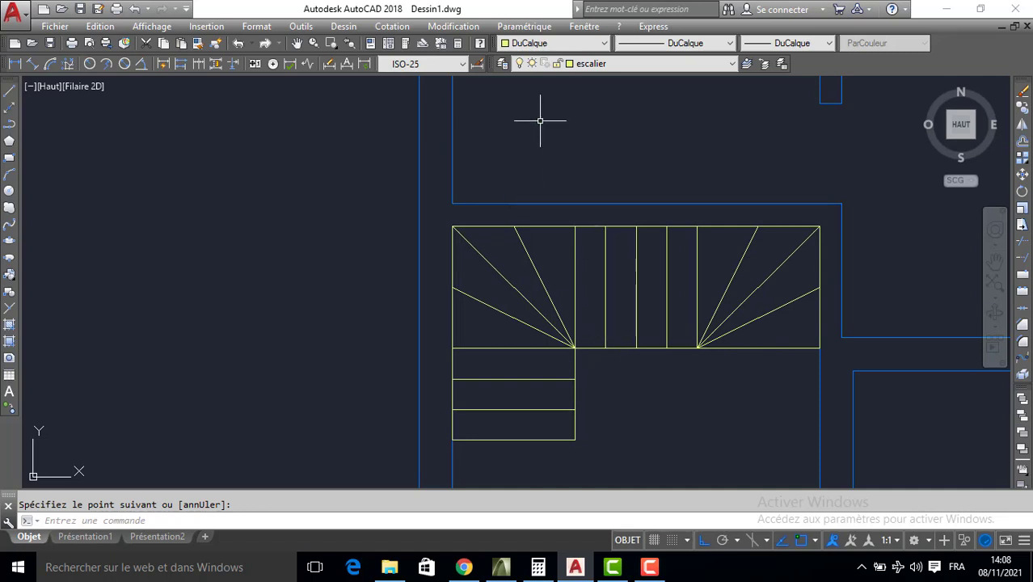
On the mur layer, draw a polyline from the lowest tread's inner corner up to the left winder corner and across to the right one
{"action": "left_click", "coordinate": [603, 65]}
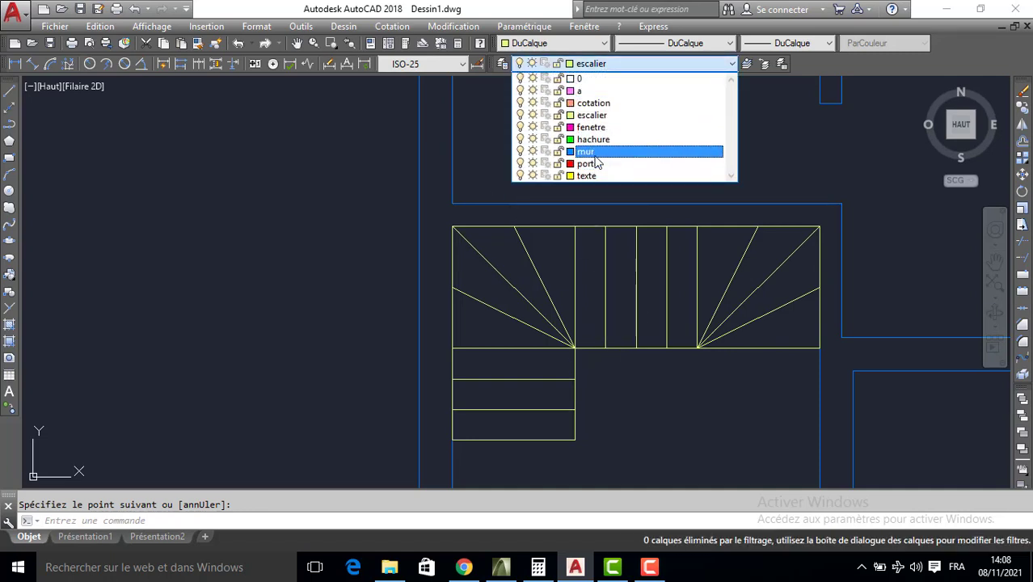
{"action": "left_click", "coordinate": [595, 155]}
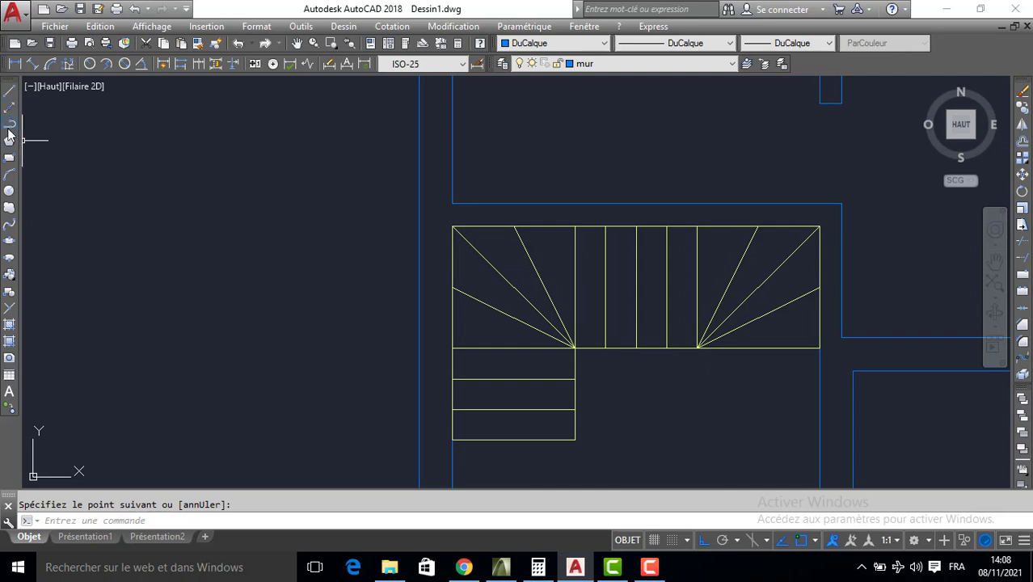
{"action": "left_click", "coordinate": [10, 125]}
{"action": "left_click", "coordinate": [575, 440]}
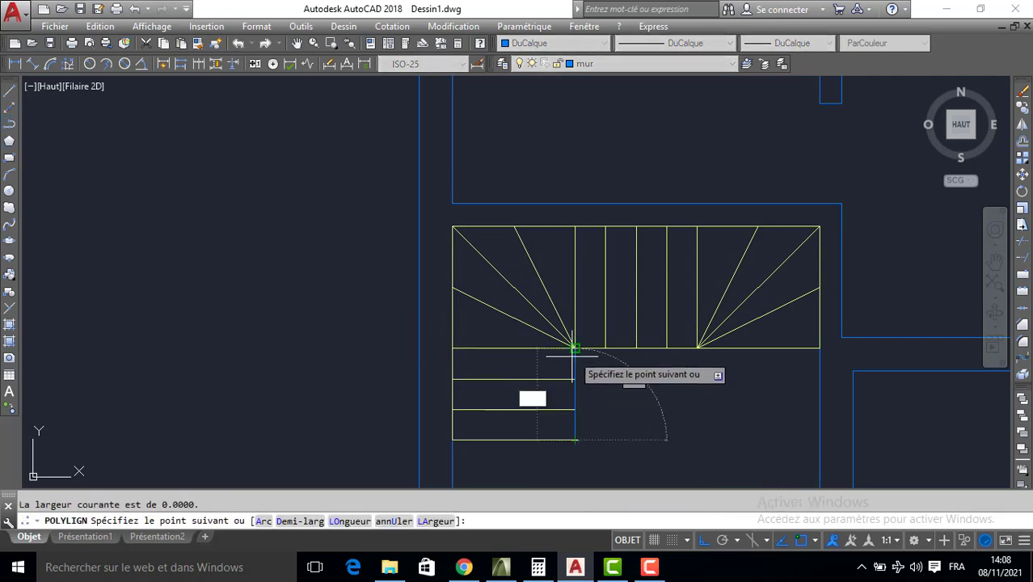
{"action": "left_click", "coordinate": [574, 347]}
{"action": "left_click", "coordinate": [697, 347]}
{"action": "key", "text": "Return"}
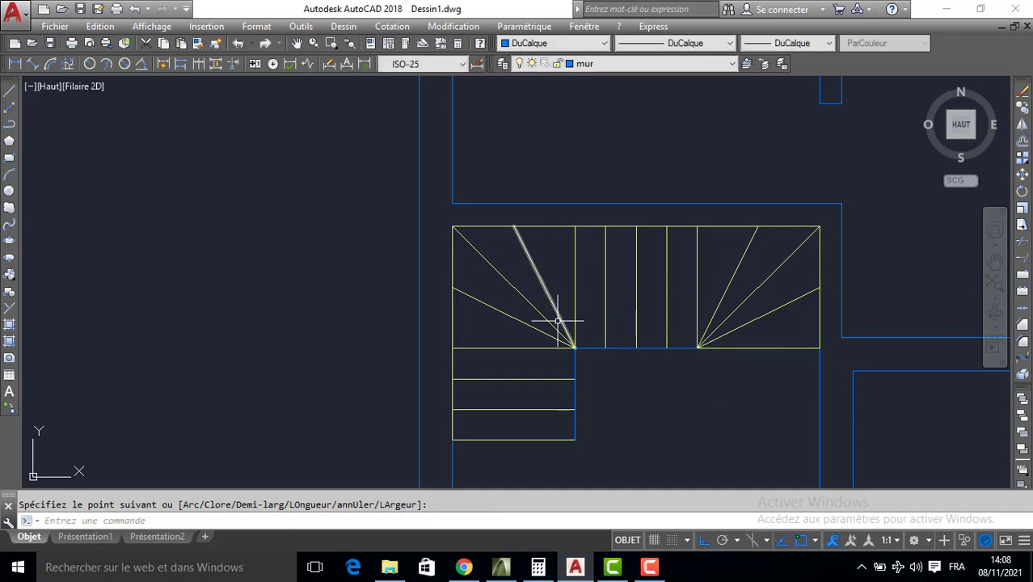
Offset the inner wall polyline by 10 toward the stairwell
{"action": "type", "text": "DE"}
{"action": "key", "text": "Return"}
{"action": "type", "text": "1"}
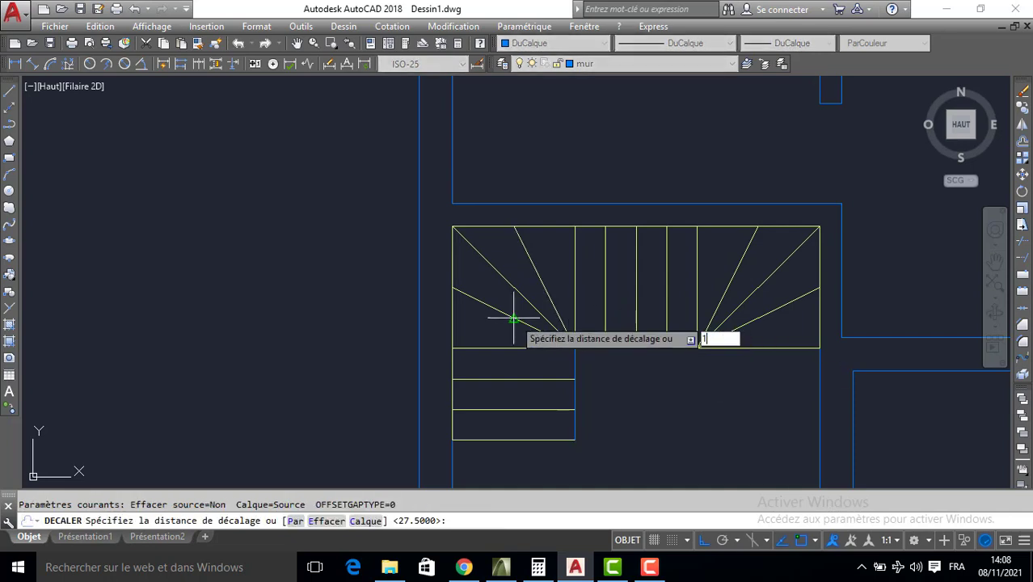
{"action": "type", "text": "0"}
{"action": "key", "text": "Return"}
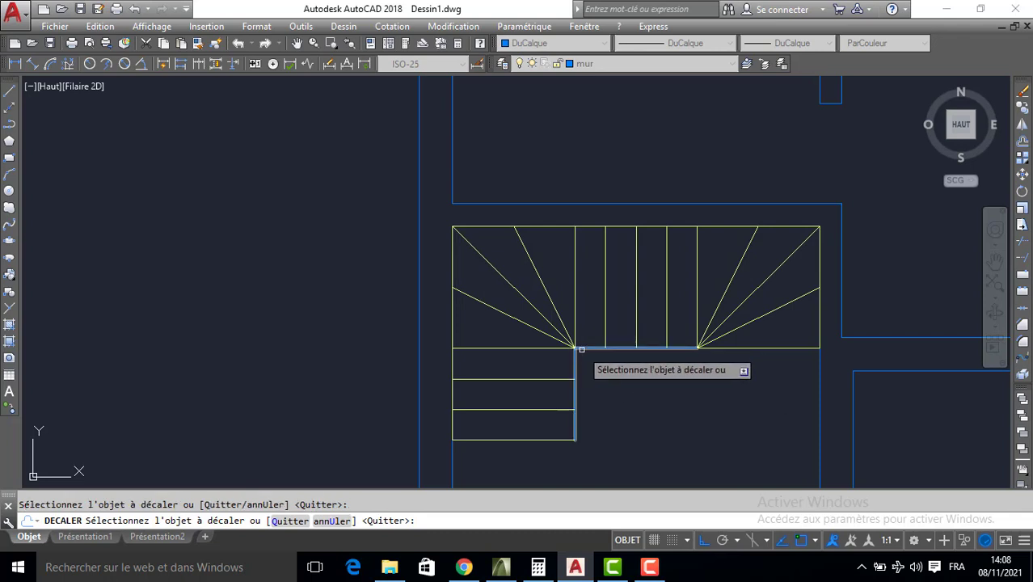
{"action": "left_click", "coordinate": [576, 356]}
{"action": "left_click", "coordinate": [616, 383]}
{"action": "key", "text": "Return"}
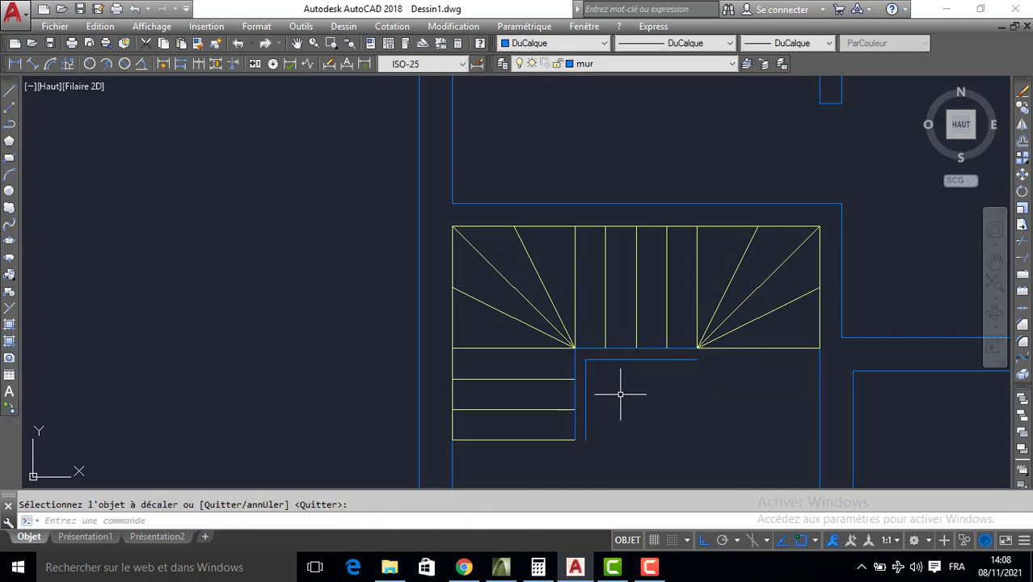
Close both open ends of the stairwell wall with short lines between its two polylines
{"action": "type", "text": "l"}
{"action": "key", "text": "Return"}
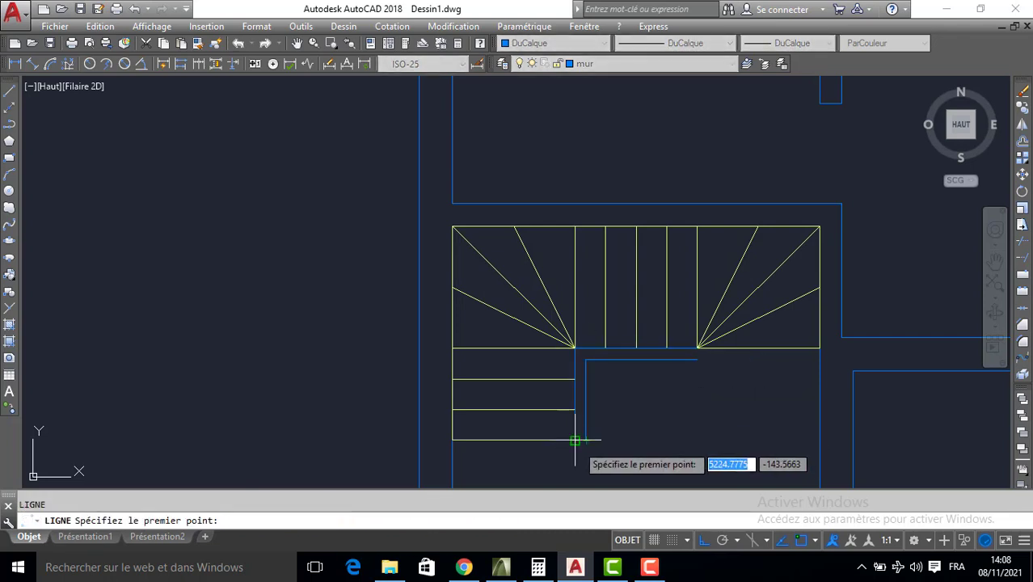
{"action": "left_click", "coordinate": [587, 440]}
{"action": "key", "text": "Escape"}
{"action": "key", "text": "Return"}
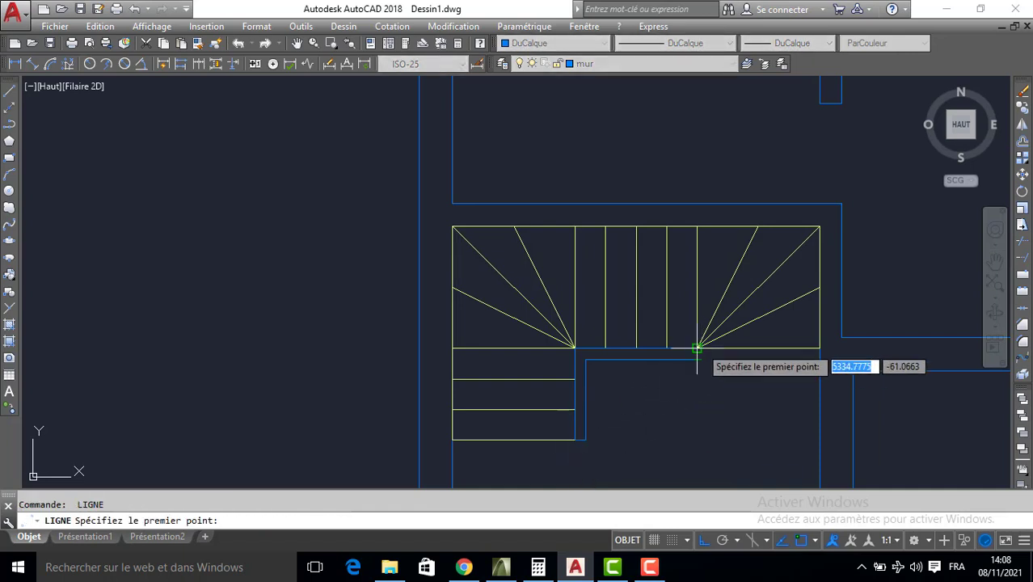
{"action": "left_click", "coordinate": [697, 359]}
{"action": "left_click", "coordinate": [697, 359]}
{"action": "key", "text": "Return"}
Draw a circle centred on the wall's lower end line and reaching its corner, then erase that end line
{"action": "type", "text": "c"}
{"action": "key", "text": "Return"}
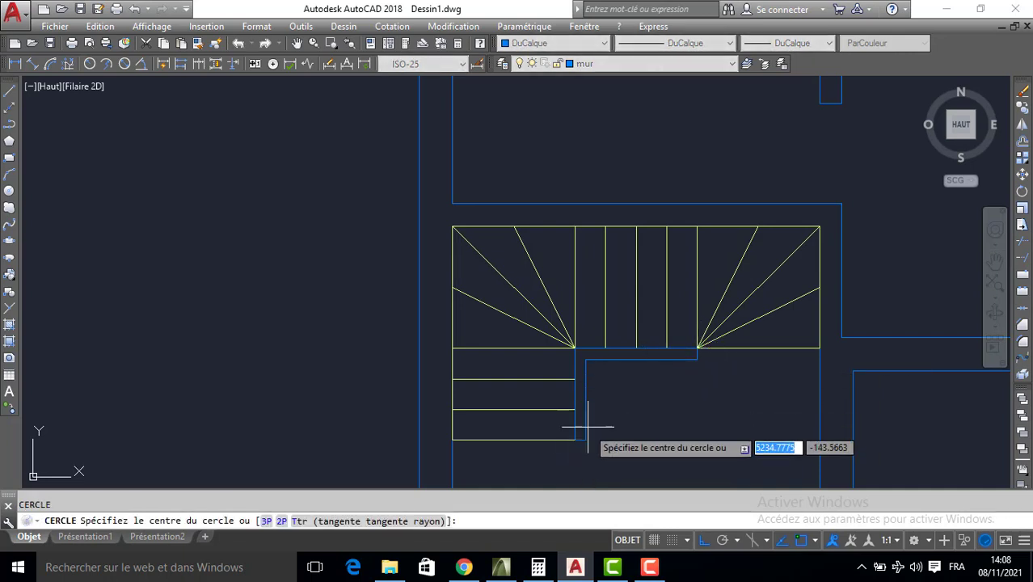
{"action": "scroll", "coordinate": [578, 433], "scroll_direction": "up", "scroll_amount": 4}
{"action": "left_click", "coordinate": [568, 446]}
{"action": "left_click", "coordinate": [582, 445]}
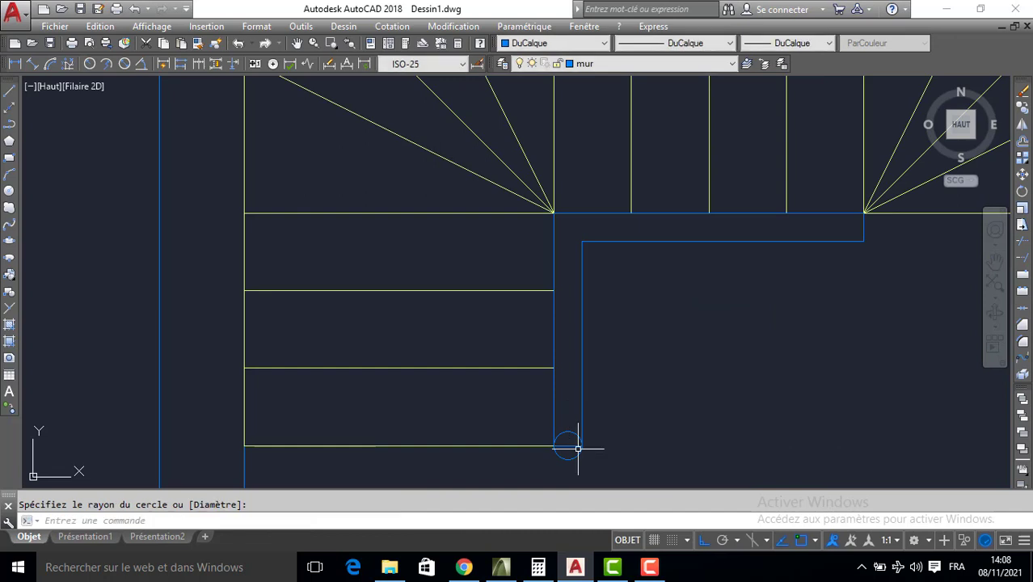
{"action": "scroll", "coordinate": [568, 446], "scroll_direction": "down", "scroll_amount": 6}
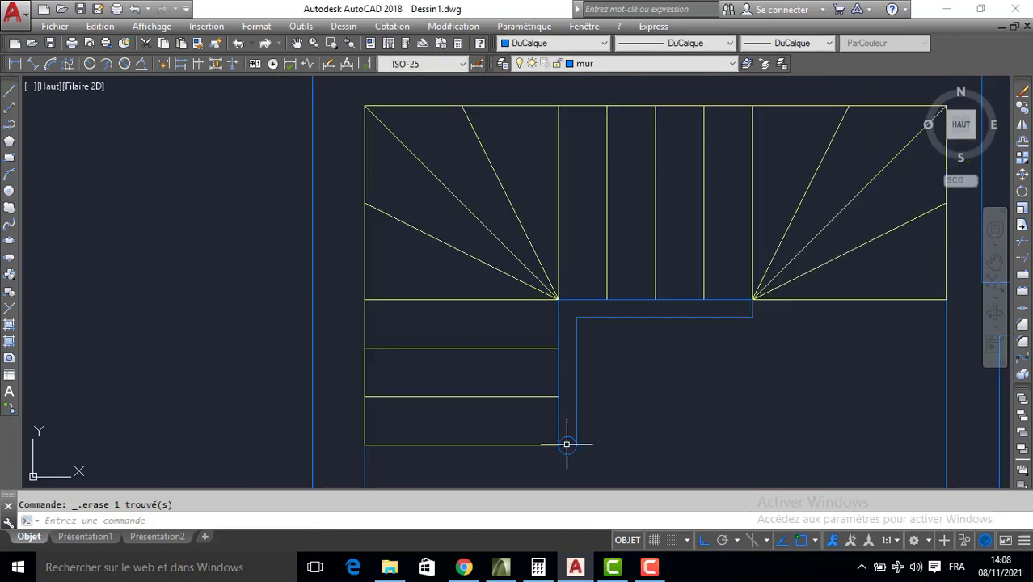
On the escalier layer, draw the walking line through the middle of the lower treads, the central flight and the right winder's lower edge
{"action": "left_click", "coordinate": [581, 68]}
{"action": "left_click", "coordinate": [586, 117]}
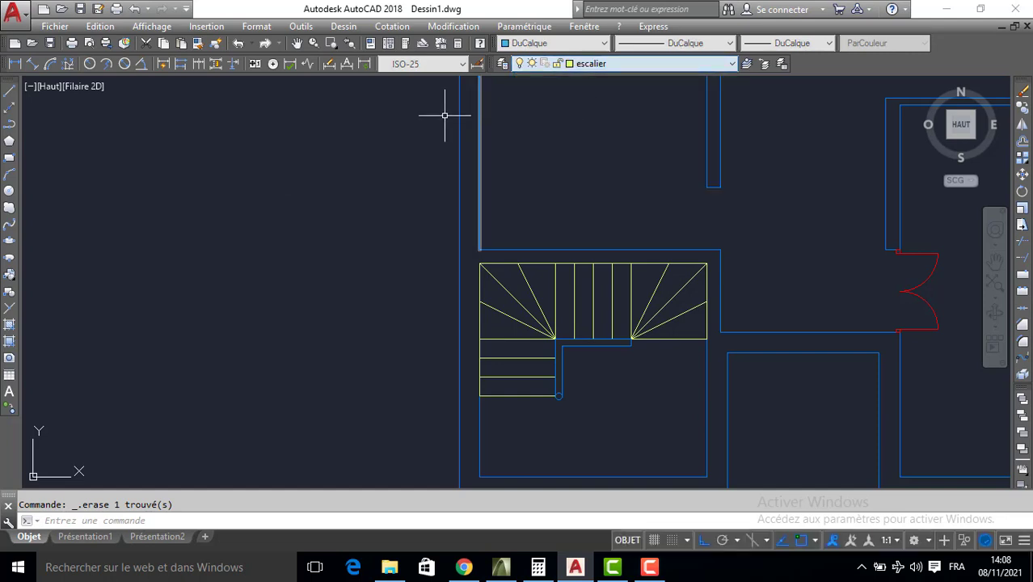
{"action": "left_click", "coordinate": [11, 91]}
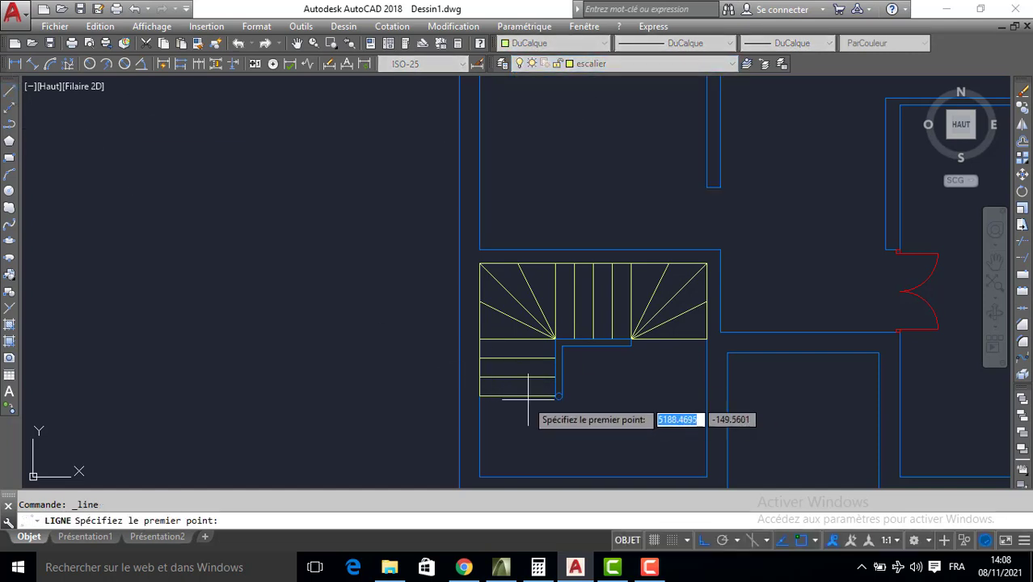
{"action": "left_click", "coordinate": [558, 396]}
{"action": "left_click", "coordinate": [517, 264]}
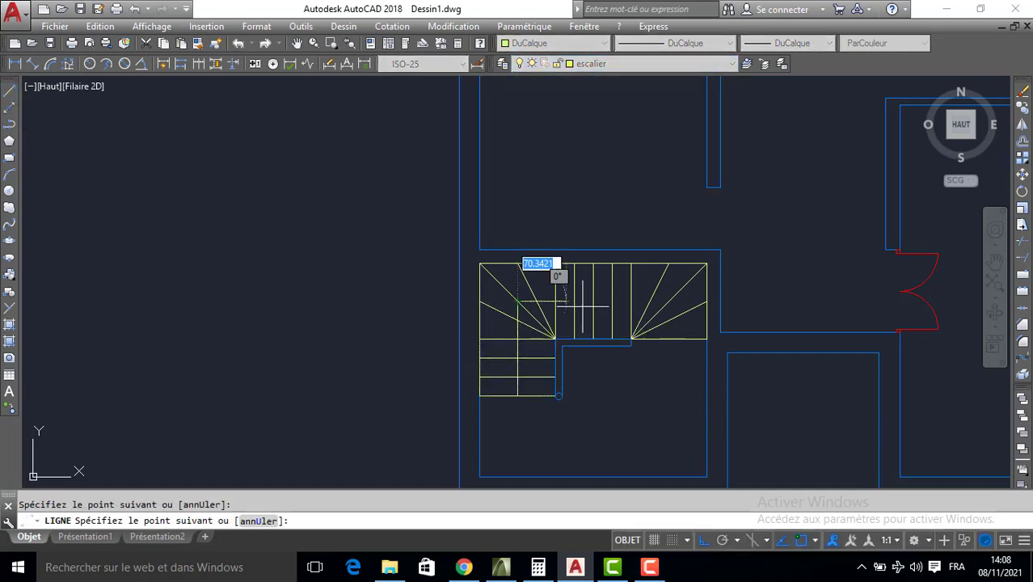
{"action": "left_click", "coordinate": [669, 339]}
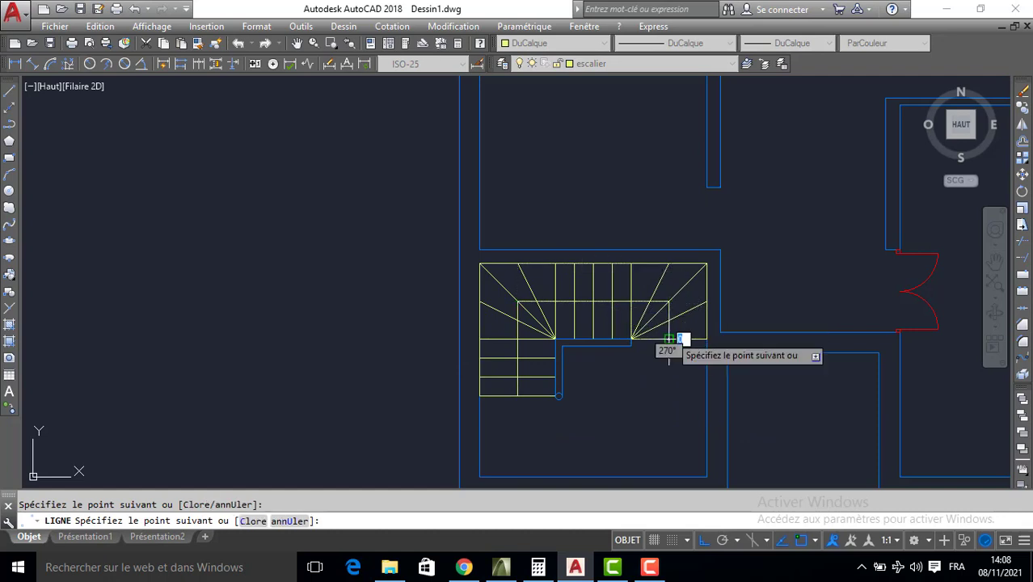
Turn ortho mode off and finish the walking line with a small half arrowhead inside the right winder square
{"action": "scroll", "coordinate": [674, 335], "scroll_direction": "up", "scroll_amount": 4}
{"action": "key", "text": "F8"}
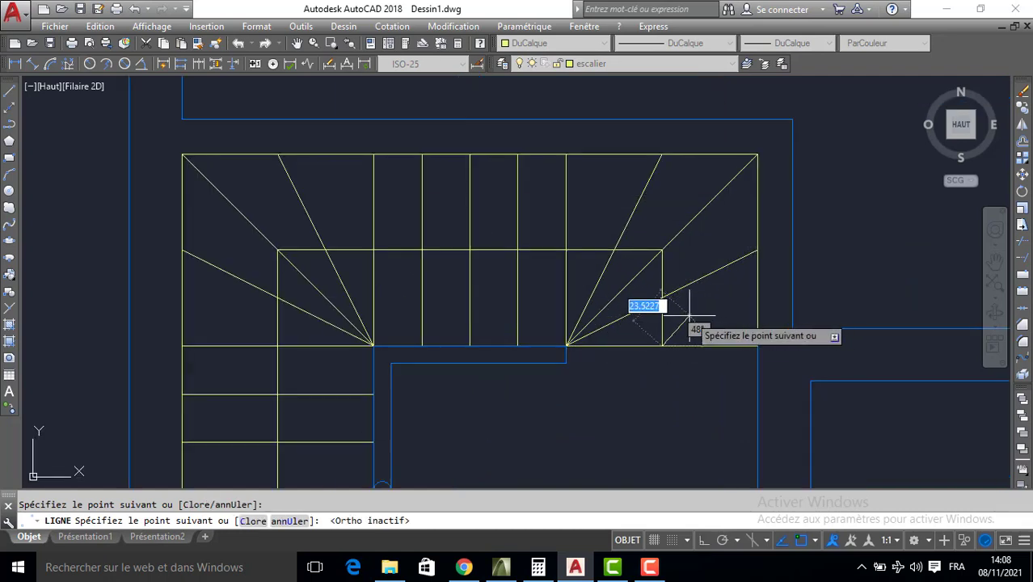
{"action": "left_click", "coordinate": [689, 317]}
{"action": "key", "text": "Escape"}
{"action": "scroll", "coordinate": [636, 315], "scroll_direction": "down", "scroll_amount": 4}
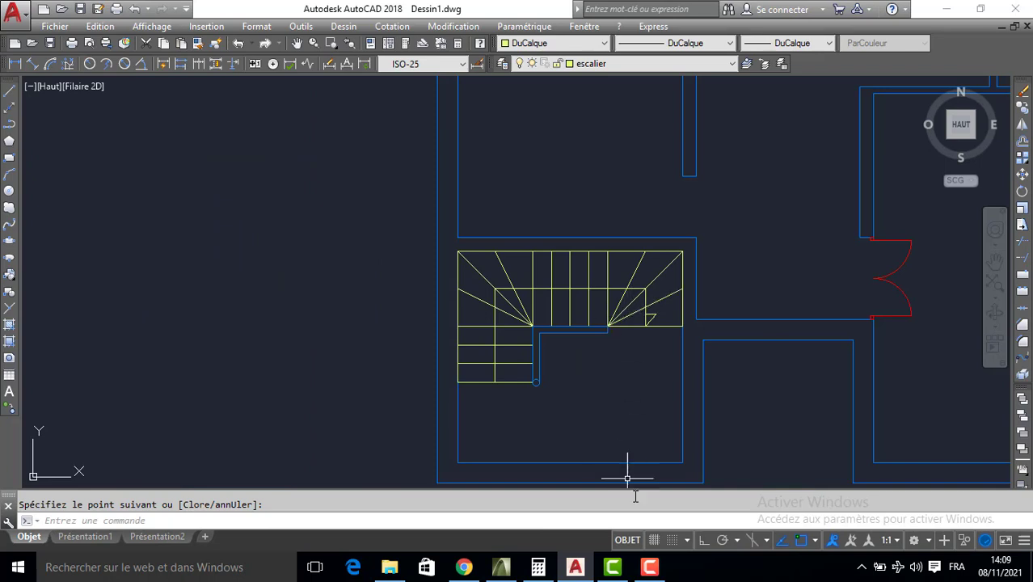
{"action": "left_click", "coordinate": [644, 571]}
{"action": "left_click", "coordinate": [649, 568]}
{"action": "scroll", "coordinate": [476, 377], "scroll_direction": "down", "scroll_amount": 4}
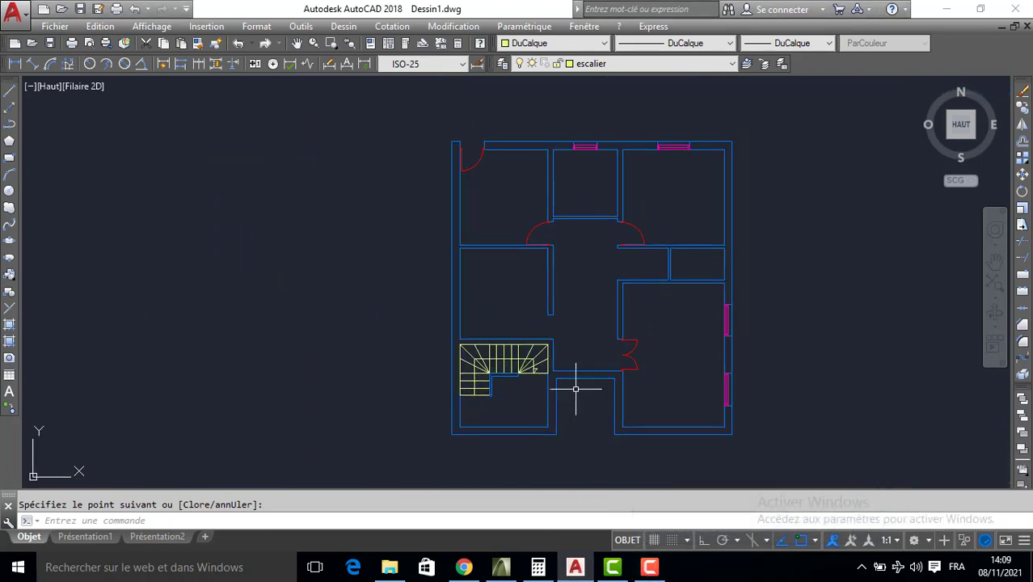
Start a line at the building's upper-left outer corner and check the exterior landing's dimensions on the scanned RDC plan
{"action": "scroll", "coordinate": [463, 243], "scroll_direction": "up", "scroll_amount": 2}
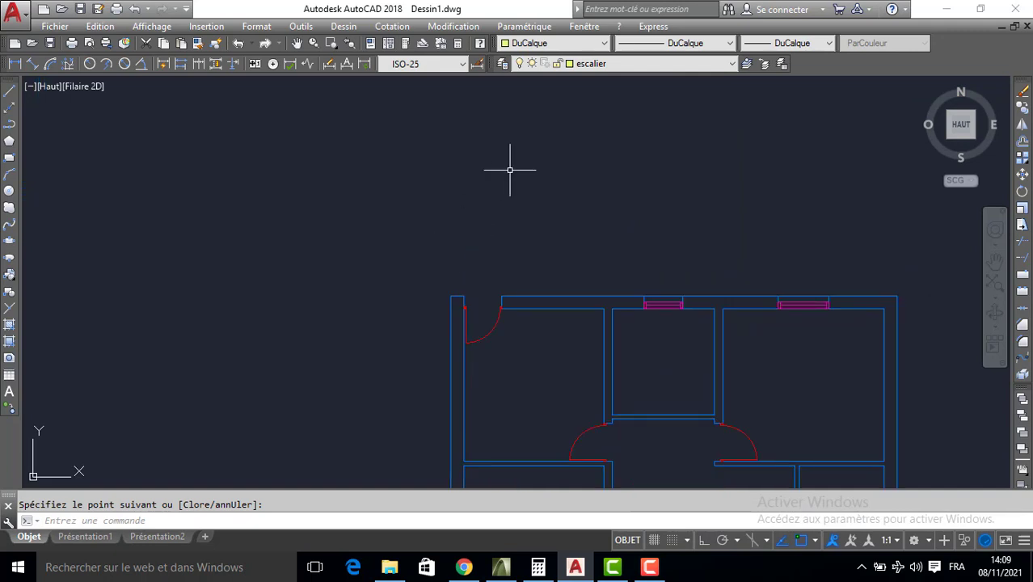
{"action": "key", "text": "Return"}
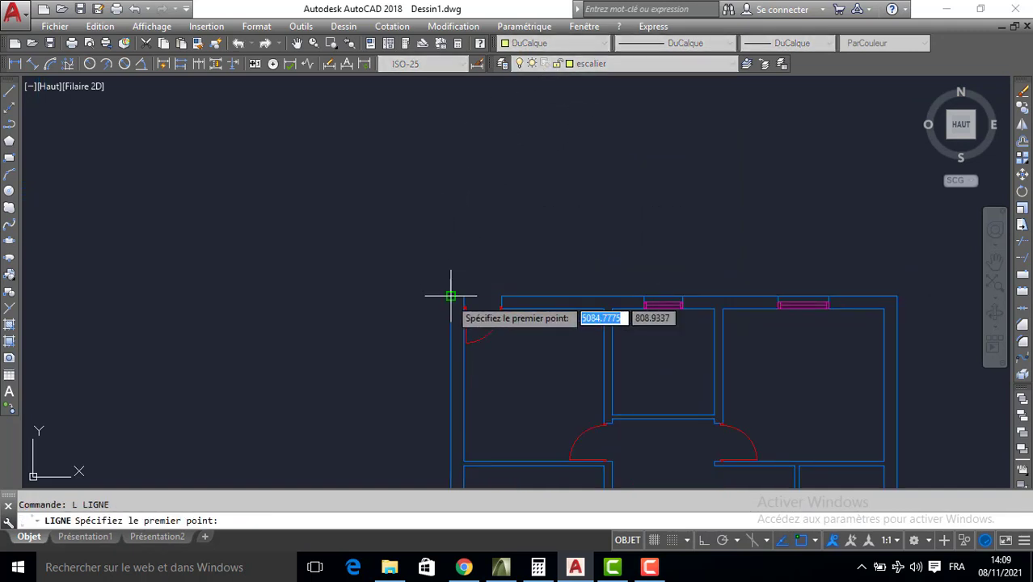
{"action": "left_click", "coordinate": [449, 296]}
{"action": "scroll", "coordinate": [445, 190], "scroll_direction": "down", "scroll_amount": 4}
{"action": "middle_click_drag", "start_coordinate": [709, 150], "coordinate": [634, 281]}
{"action": "middle_click_drag", "start_coordinate": [788, 193], "coordinate": [664, 389]}
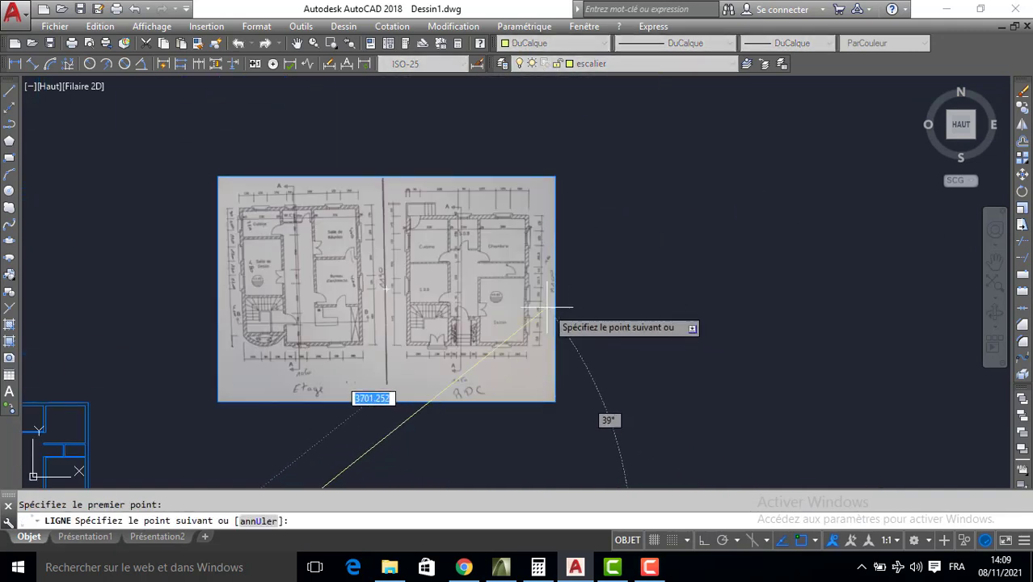
{"action": "scroll", "coordinate": [361, 188], "scroll_direction": "up", "scroll_amount": 8}
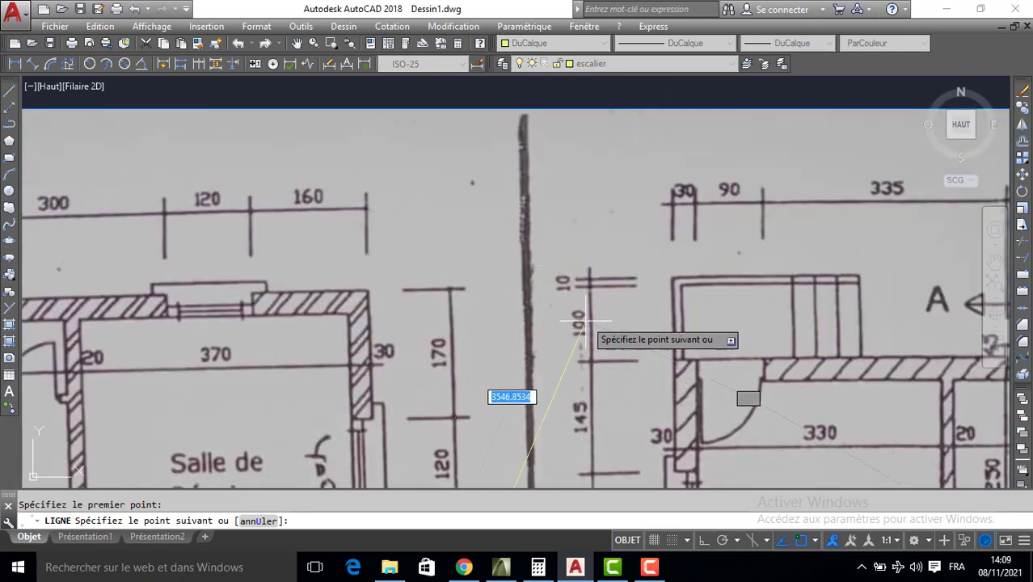
{"action": "scroll", "coordinate": [573, 293], "scroll_direction": "down", "scroll_amount": 4}
{"action": "scroll", "coordinate": [576, 311], "scroll_direction": "down", "scroll_amount": 2}
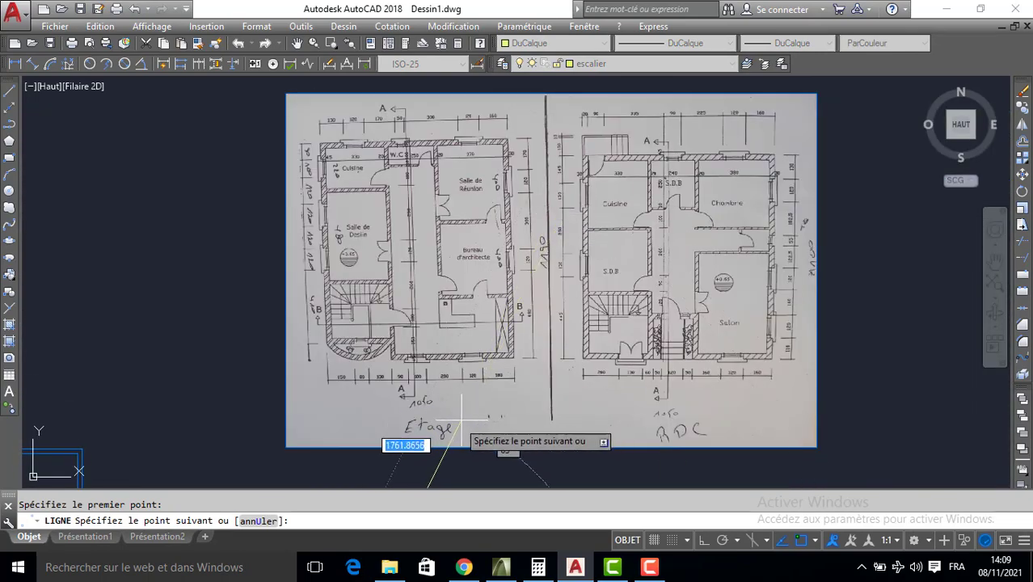
{"action": "scroll", "coordinate": [427, 428], "scroll_direction": "down", "scroll_amount": 4}
{"action": "middle_click_drag", "start_coordinate": [421, 397], "coordinate": [449, 229]}
{"action": "scroll", "coordinate": [446, 224], "scroll_direction": "up", "scroll_amount": 8}
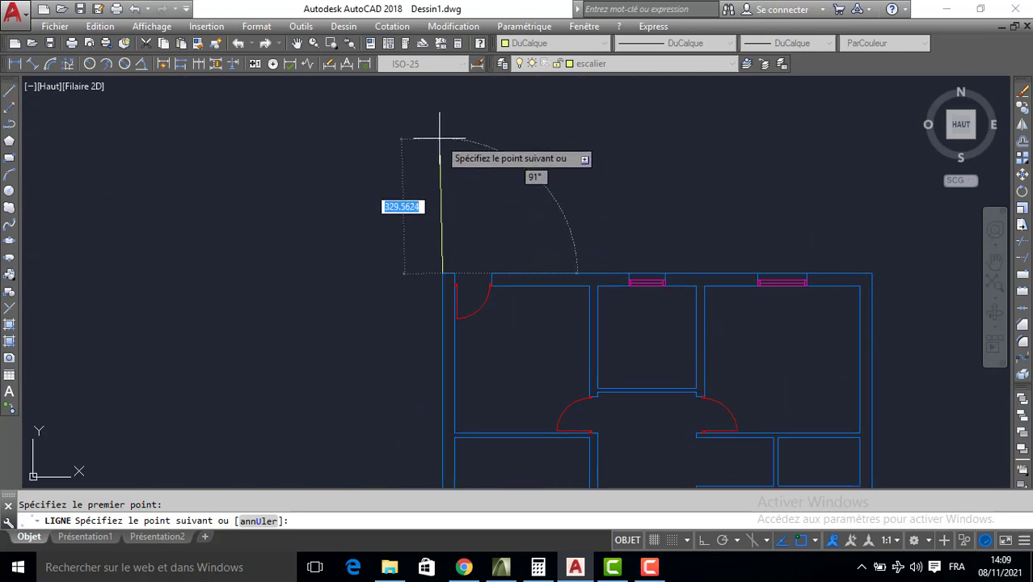
With ortho mode on, draw the landing outline 110 up from the building corner, 150 across, and back down to the wall
{"action": "key", "text": "F8"}
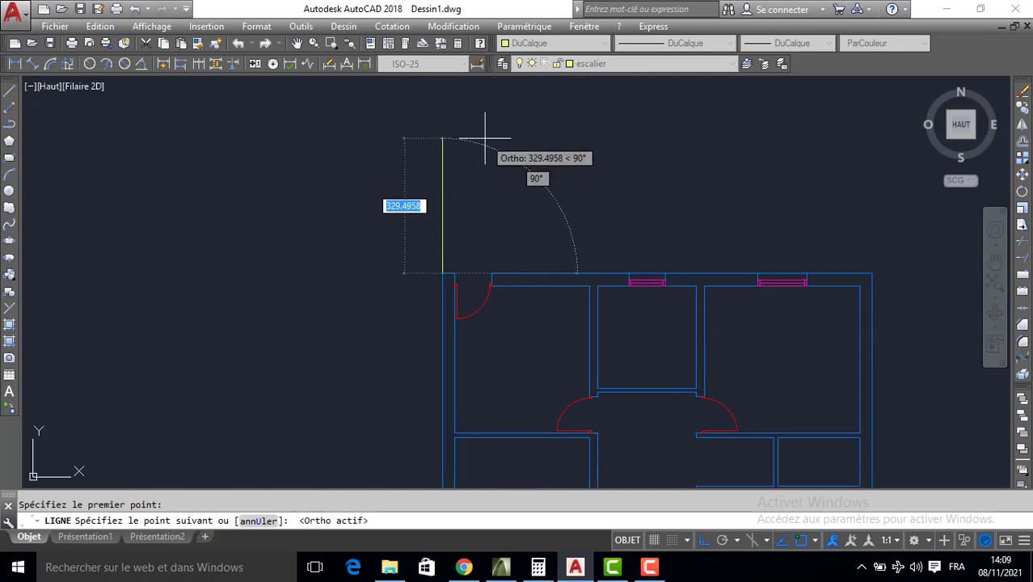
{"action": "type", "text": "110"}
{"action": "key", "text": "Return"}
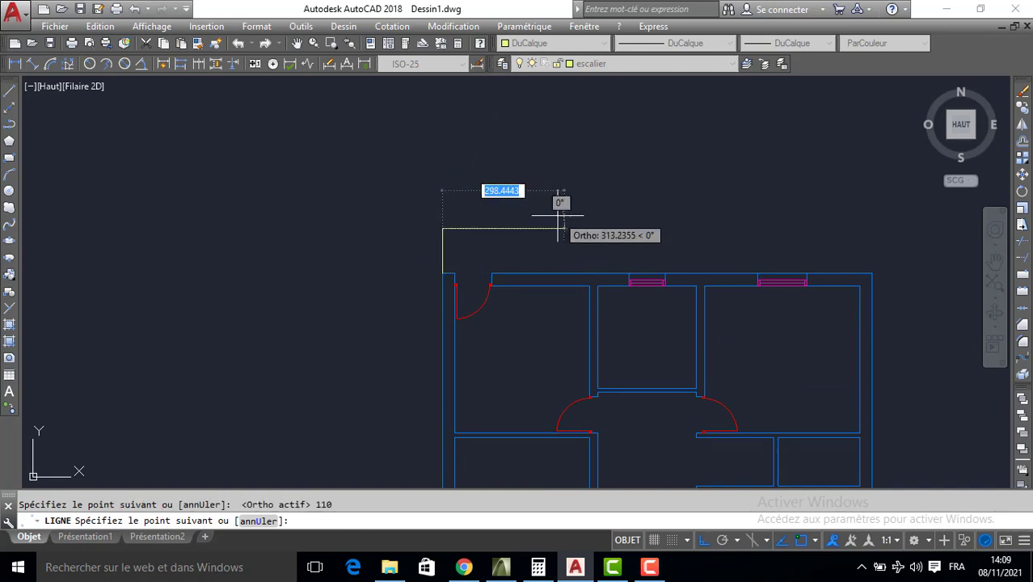
{"action": "scroll", "coordinate": [560, 202], "scroll_direction": "up", "scroll_amount": 2}
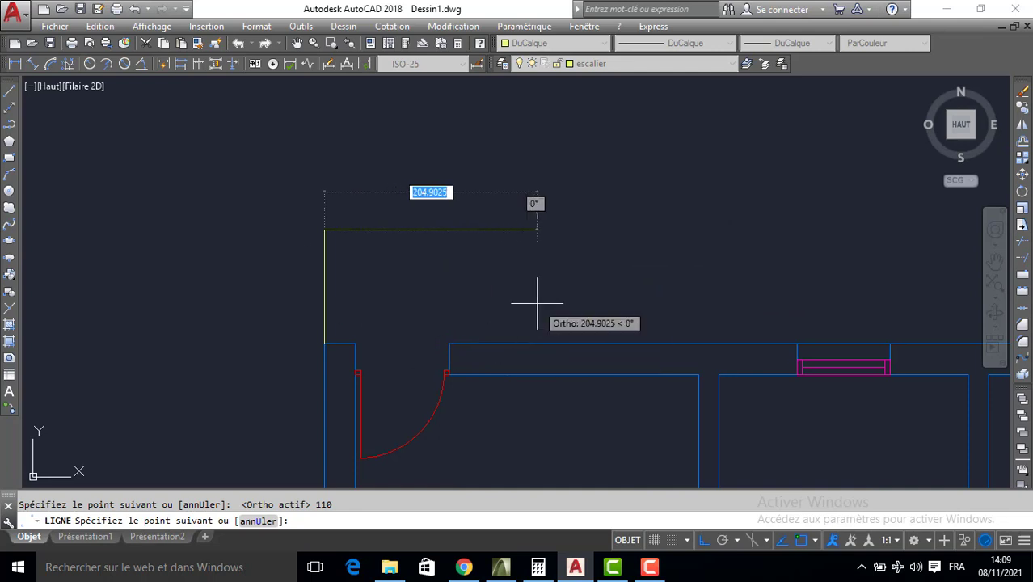
{"action": "key", "text": "Return"}
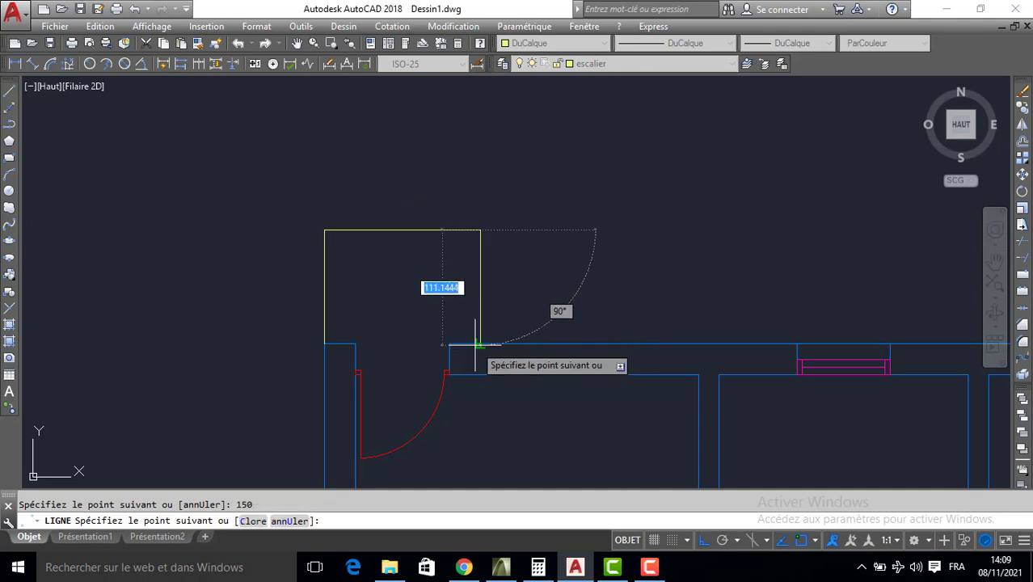
{"action": "key", "text": "Return"}
Offset the landing's right edge three times to the right at 30 spacing for the exterior steps
{"action": "key", "text": "Return"}
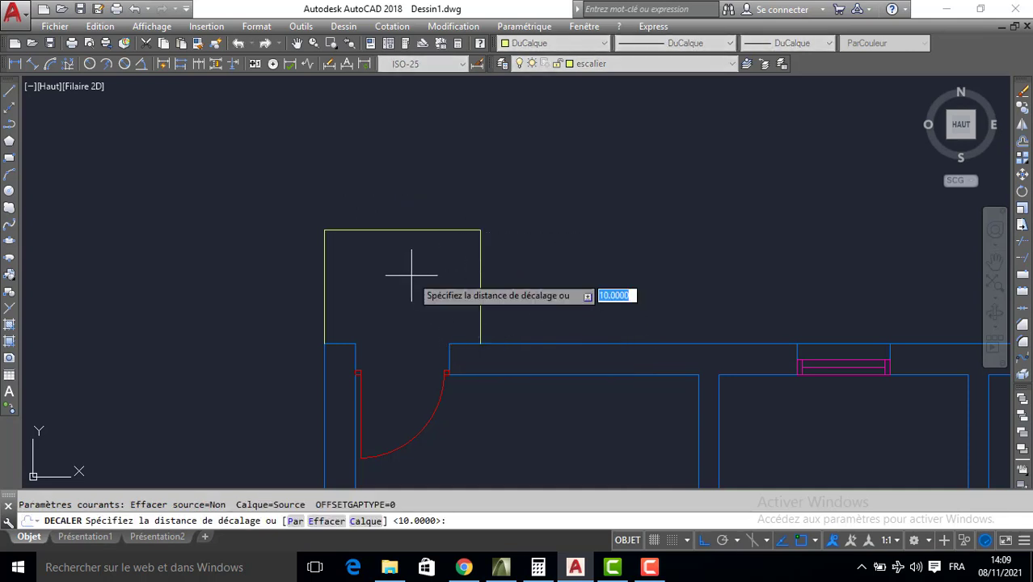
{"action": "type", "text": "30"}
{"action": "key", "text": "Return"}
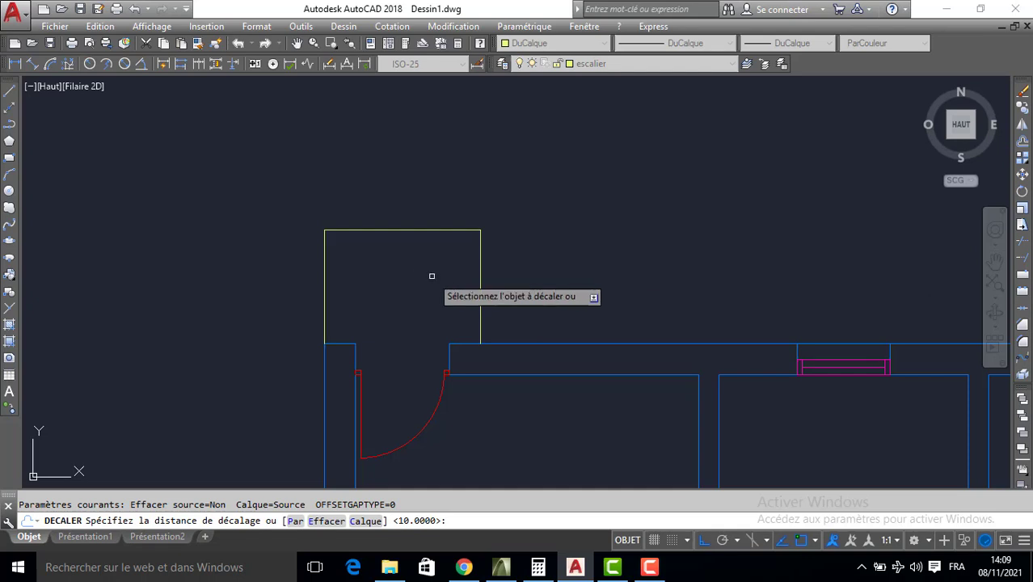
{"action": "left_click", "coordinate": [479, 275]}
{"action": "left_click", "coordinate": [509, 278]}
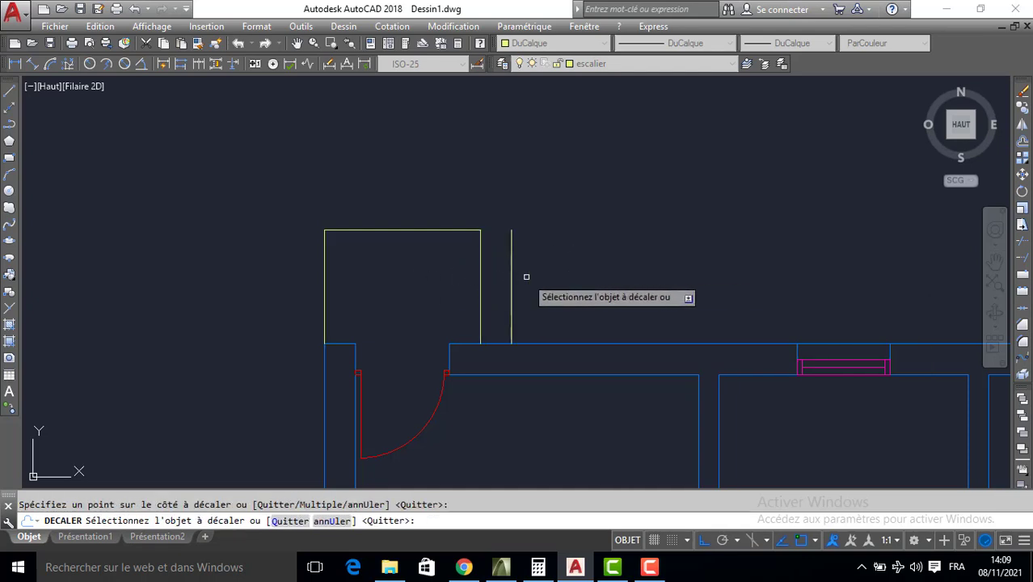
{"action": "left_click", "coordinate": [512, 278]}
{"action": "left_click", "coordinate": [536, 285]}
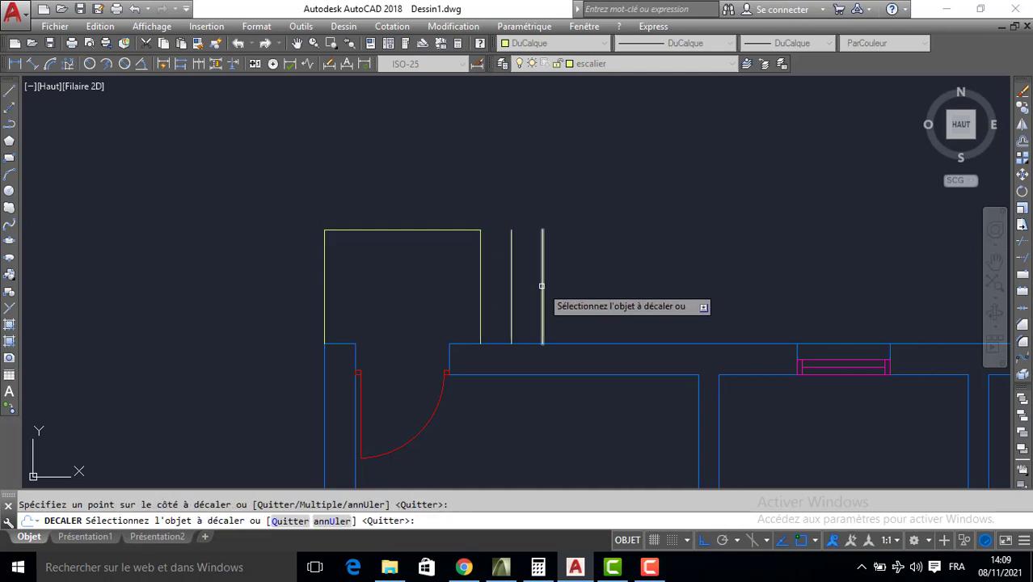
{"action": "left_click", "coordinate": [542, 286]}
{"action": "left_click", "coordinate": [598, 288]}
{"action": "key", "text": "Return"}
Close the exterior steps with a line along their upper ends and one along the building wall to the landing's left corner
{"action": "type", "text": "L"}
{"action": "key", "text": "Return"}
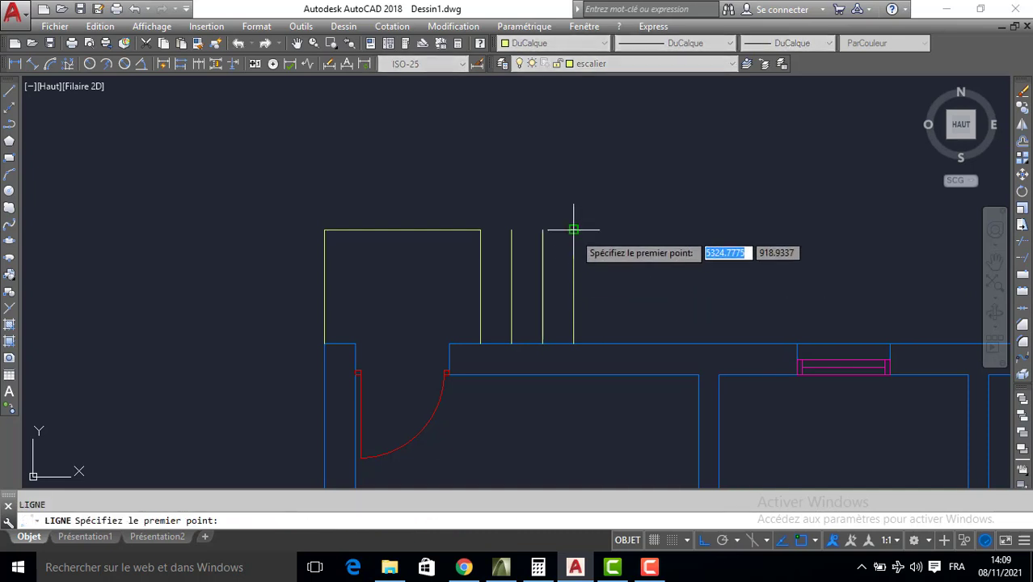
{"action": "left_click", "coordinate": [574, 230]}
{"action": "left_click", "coordinate": [480, 231]}
{"action": "key", "text": "Return"}
{"action": "key", "text": "Return"}
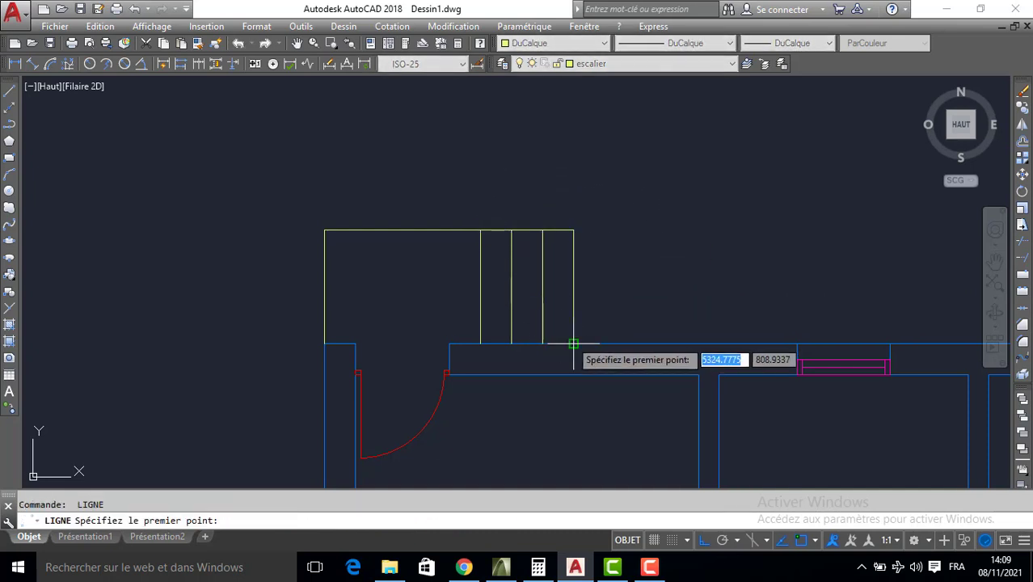
{"action": "left_click", "coordinate": [574, 344]}
{"action": "left_click", "coordinate": [324, 344]}
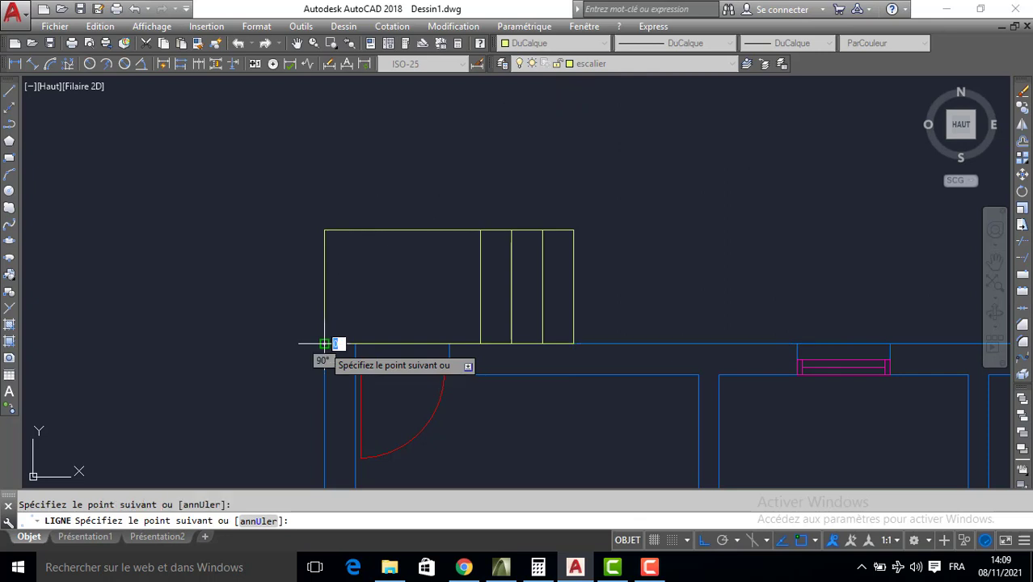
{"action": "key", "text": "Return"}
Set the Offset distance to 10 and leave the command without offsetting anything
{"action": "middle_click_drag", "start_coordinate": [502, 347], "coordinate": [549, 308]}
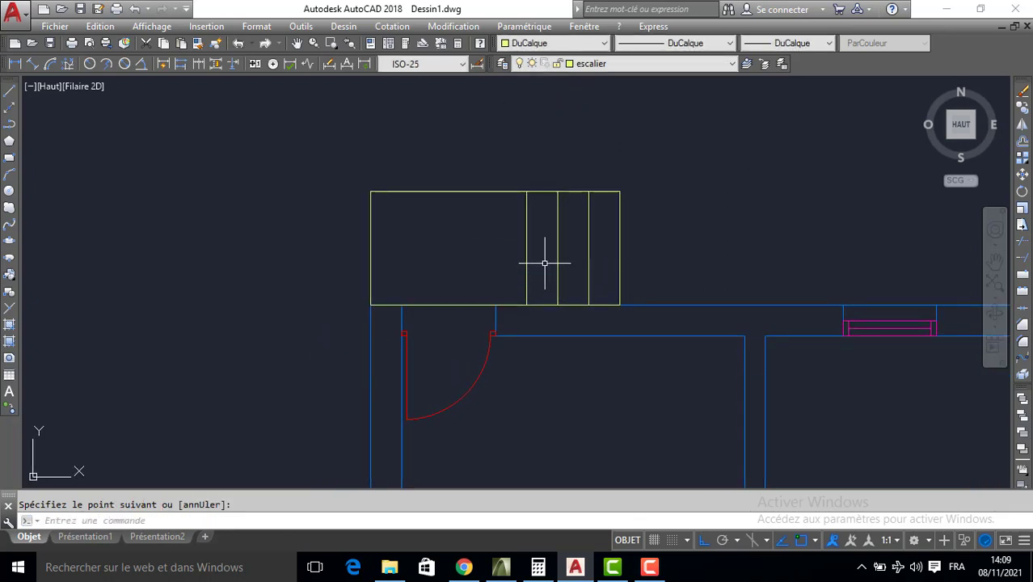
{"action": "key", "text": "Return"}
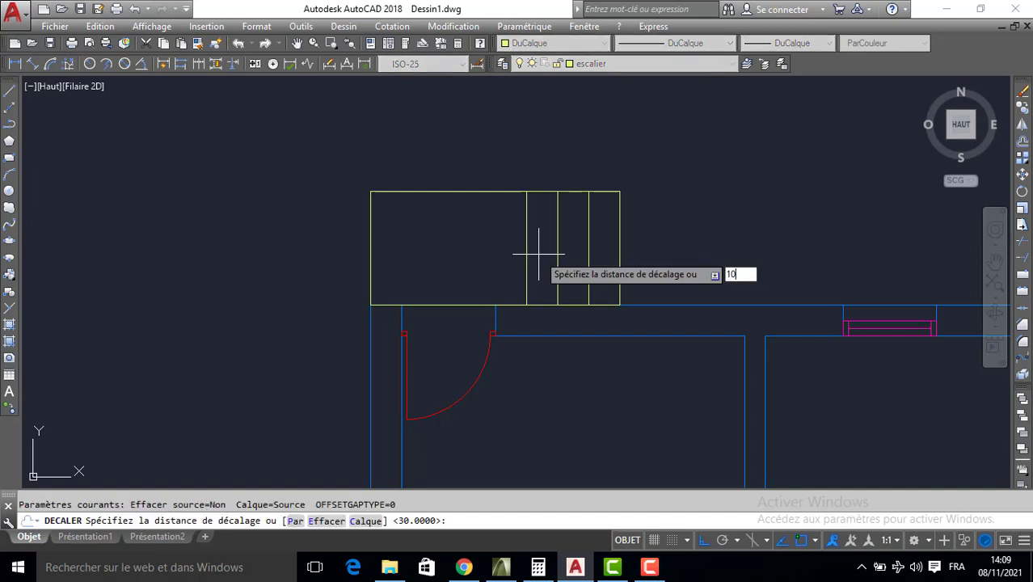
{"action": "type", "text": "10"}
{"action": "key", "text": "Return"}
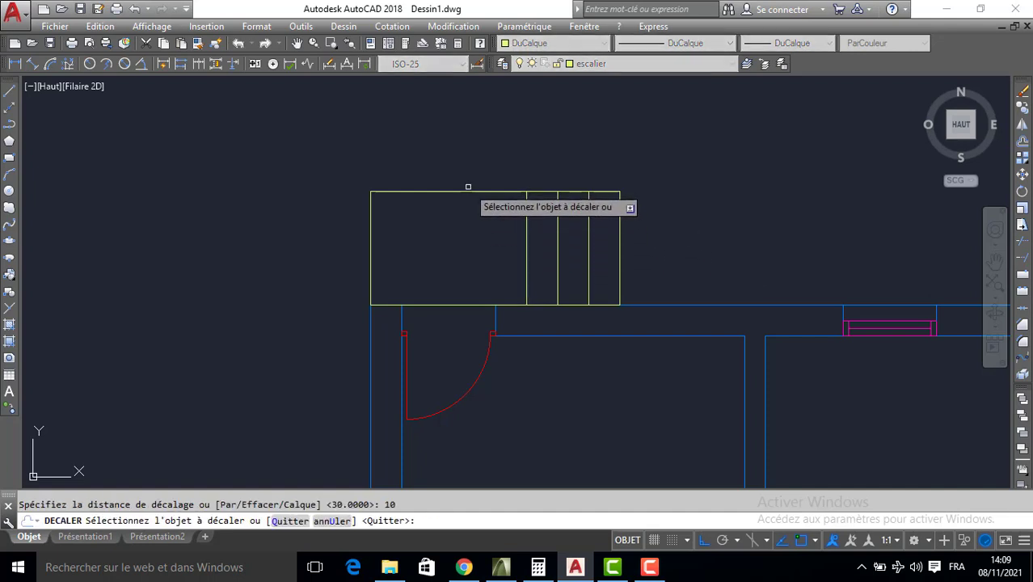
{"action": "key", "text": "Escape"}
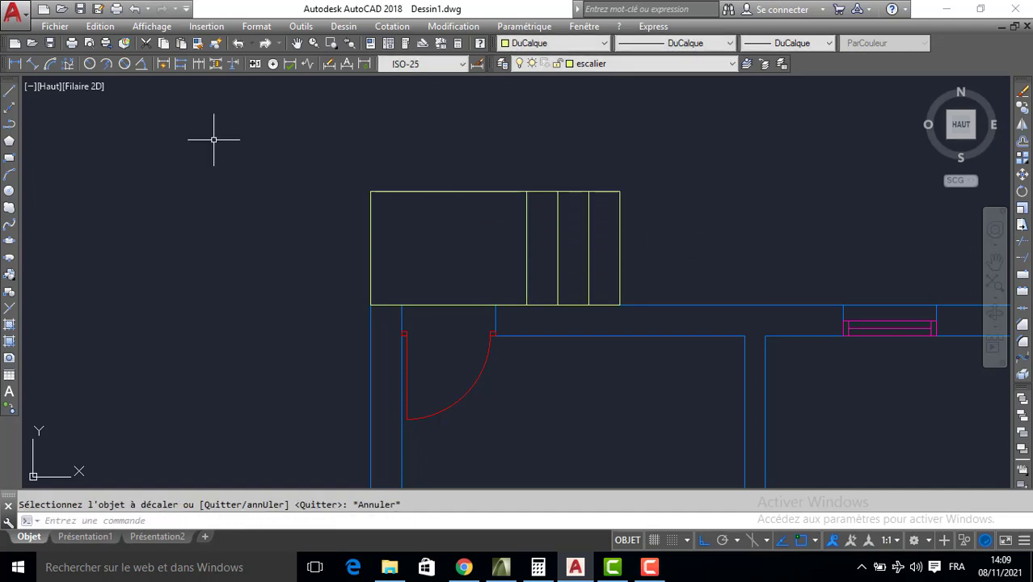
On the mur layer, trace a polyline along the upper edge of the steps and landing and down the landing's left edge
{"action": "left_click", "coordinate": [626, 67]}
{"action": "left_click", "coordinate": [600, 147]}
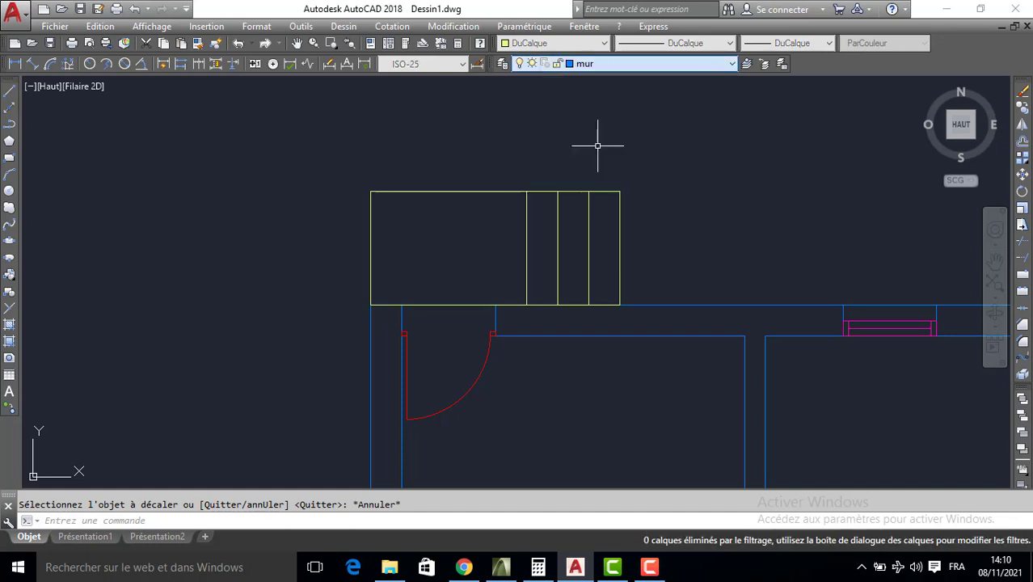
{"action": "left_click", "coordinate": [11, 124]}
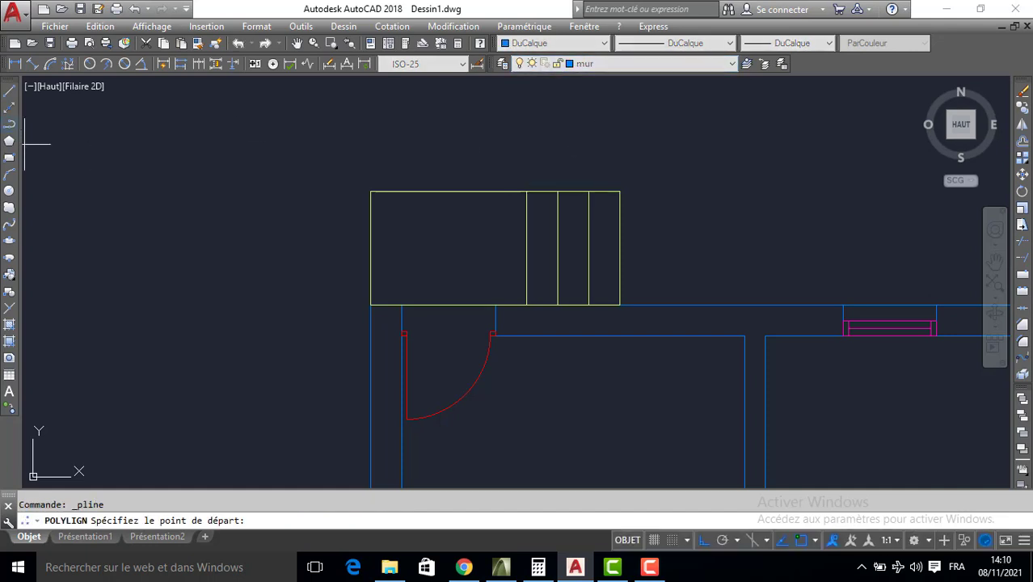
{"action": "left_click", "coordinate": [620, 192]}
{"action": "left_click", "coordinate": [370, 191]}
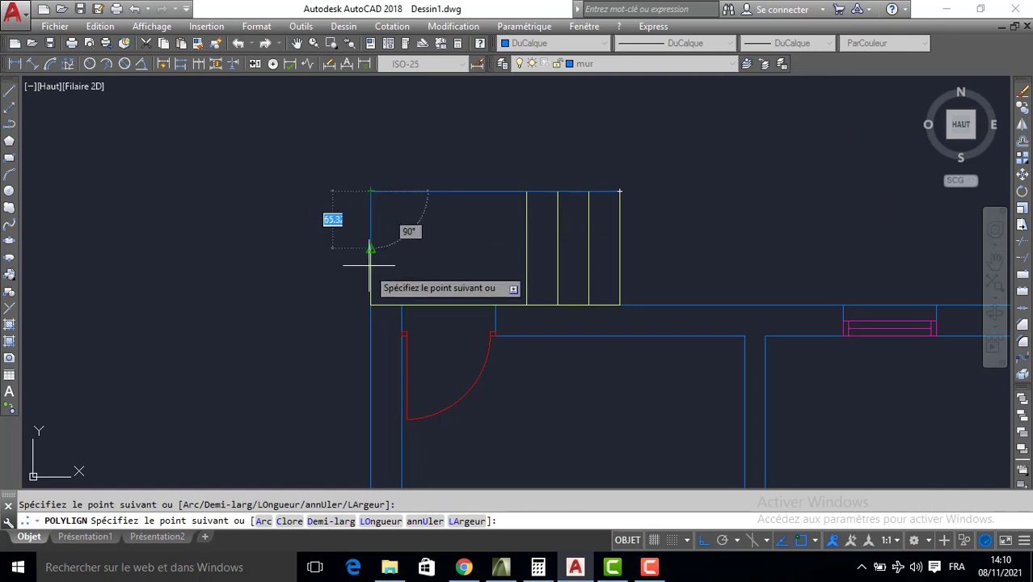
{"action": "left_click", "coordinate": [371, 305]}
{"action": "key", "text": "Return"}
Offset the landing wall polyline 10 inward
{"action": "type", "text": "dec"}
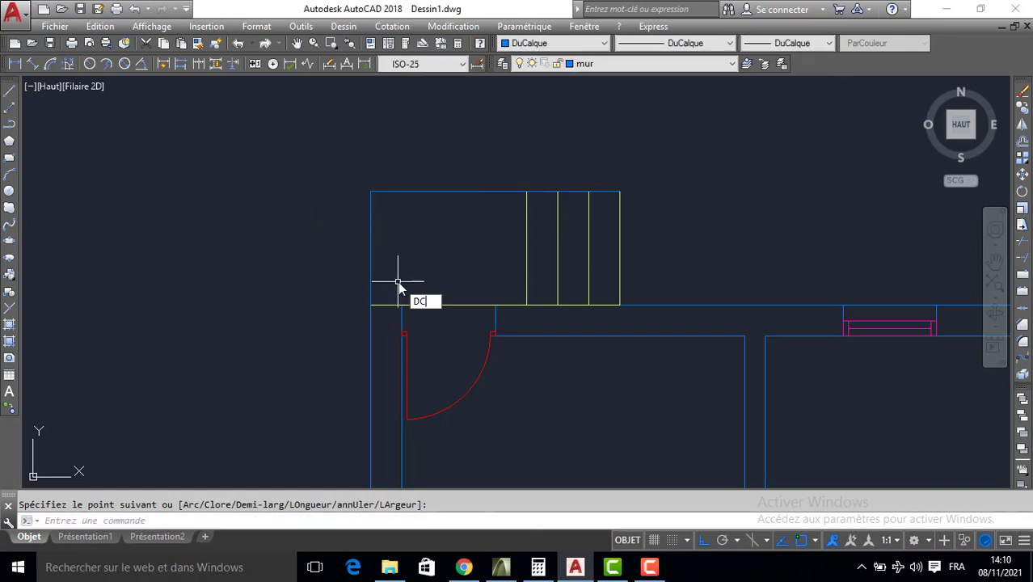
{"action": "key", "text": "Return"}
{"action": "key", "text": "Return"}
{"action": "left_click", "coordinate": [401, 192]}
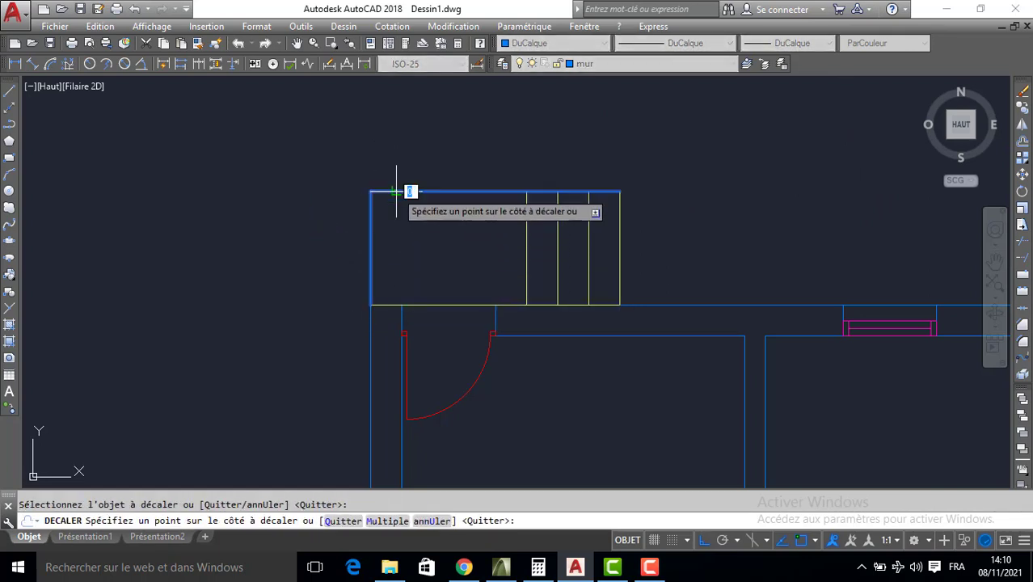
{"action": "left_click", "coordinate": [415, 218]}
{"action": "key", "text": "Return"}
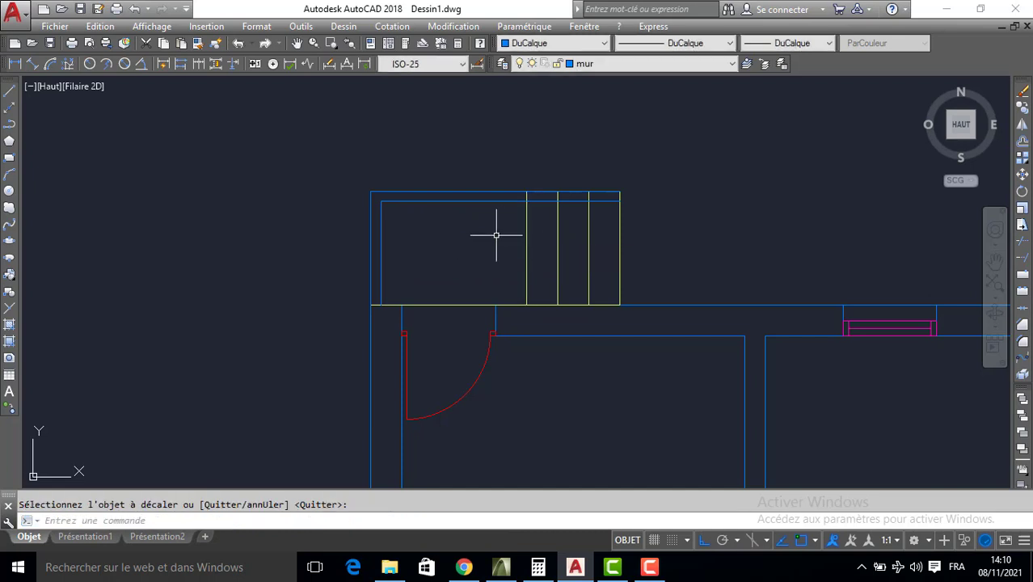
Offset both side walls of the recess in the building's lower facade 50 inward
{"action": "scroll", "coordinate": [548, 247], "scroll_direction": "down", "scroll_amount": 2}
{"action": "middle_click_drag", "start_coordinate": [623, 310], "coordinate": [544, 209]}
{"action": "scroll", "coordinate": [544, 210], "scroll_direction": "down", "scroll_amount": 4}
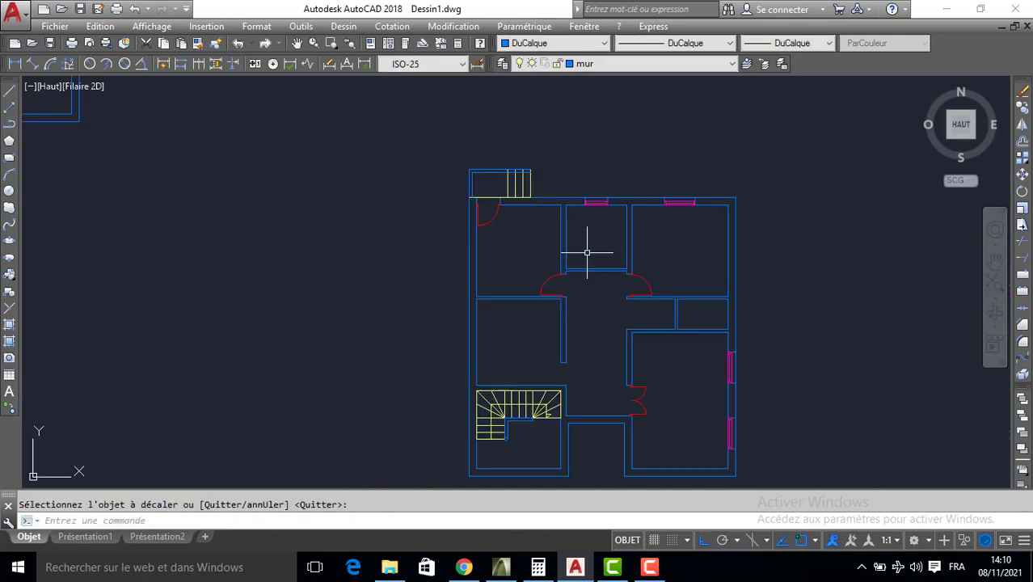
{"action": "middle_click_drag", "start_coordinate": [665, 348], "coordinate": [643, 223]}
{"action": "scroll", "coordinate": [539, 357], "scroll_direction": "up", "scroll_amount": 2}
{"action": "type", "text": "D"}
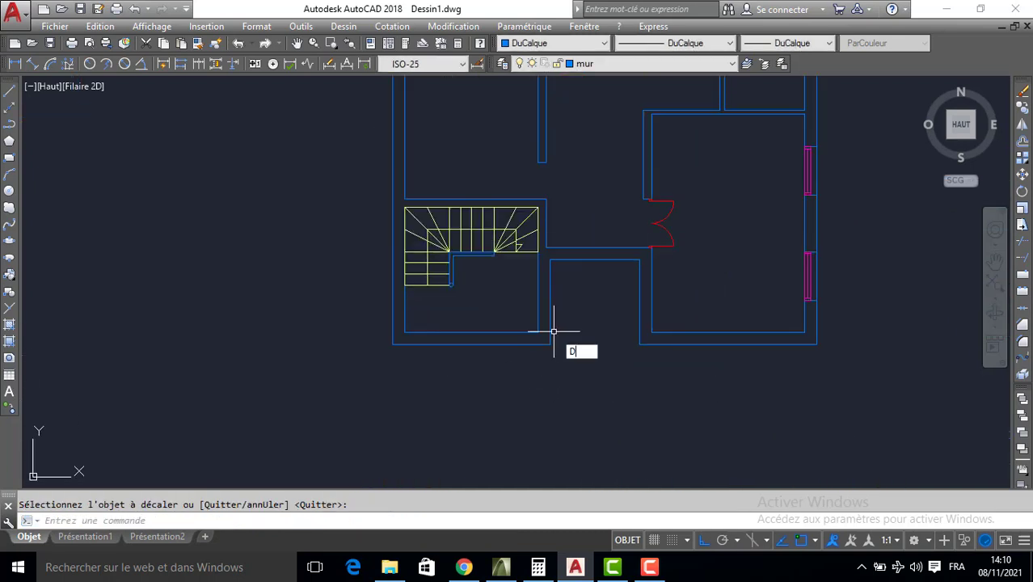
{"action": "type", "text": "EC"}
{"action": "key", "text": "Return"}
{"action": "type", "text": "50"}
{"action": "key", "text": "Return"}
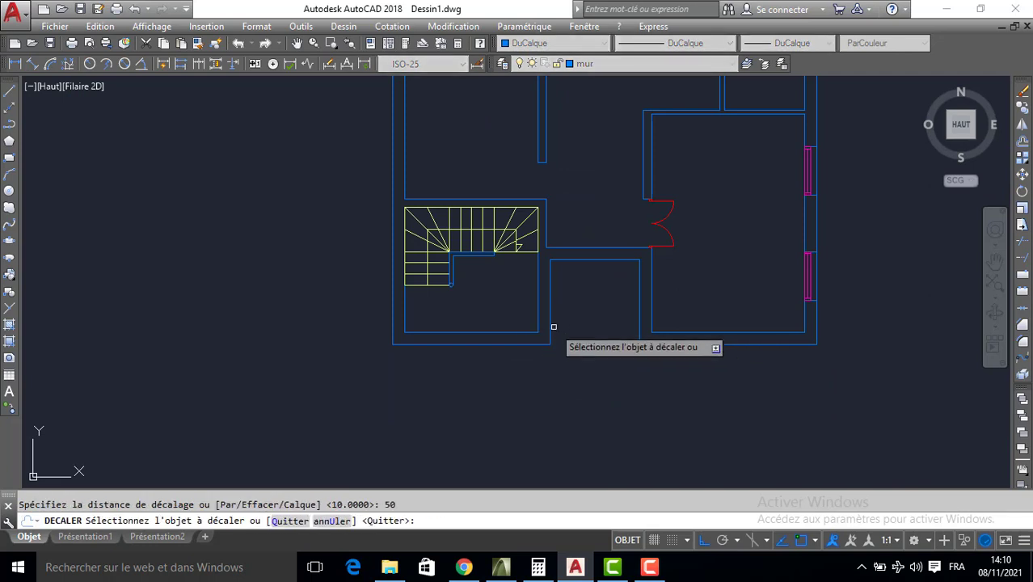
{"action": "left_click", "coordinate": [551, 326]}
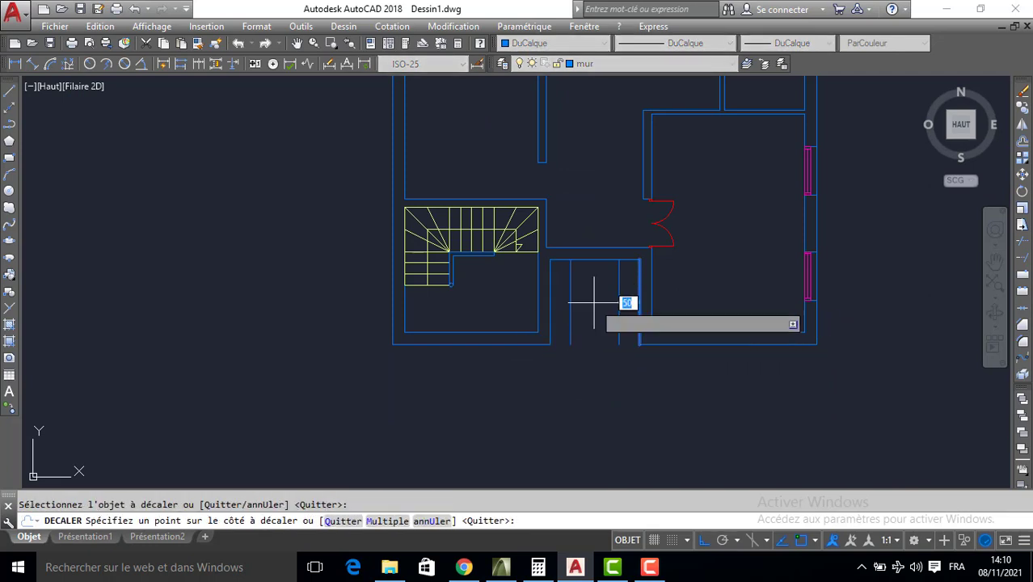
{"action": "left_click", "coordinate": [594, 302]}
{"action": "key", "text": "Return"}
On the escalier layer, draw a line joining the lower ends of the two offset lines in the recess
{"action": "scroll", "coordinate": [578, 327], "scroll_direction": "up", "scroll_amount": 4}
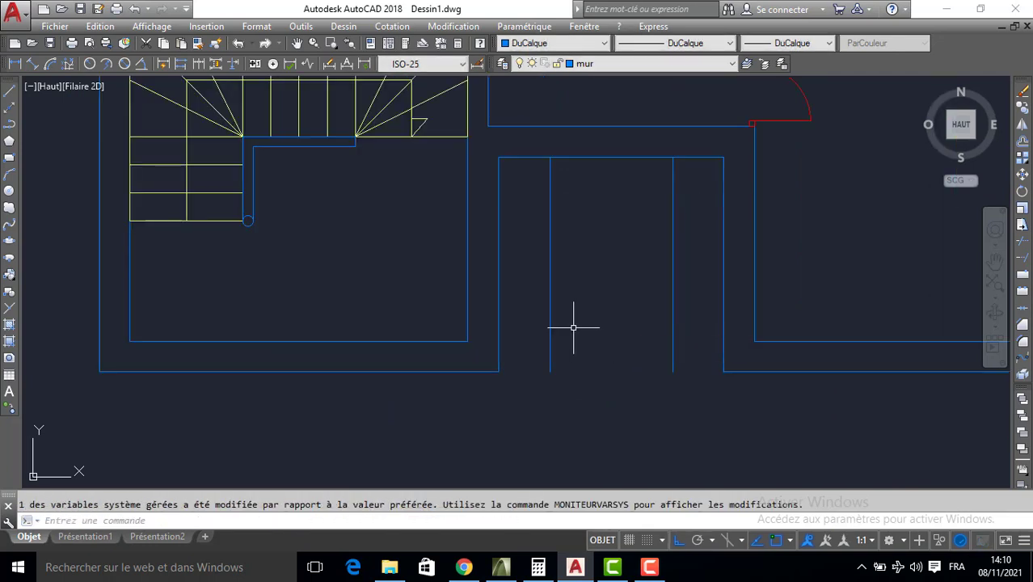
{"action": "left_click", "coordinate": [610, 65]}
{"action": "left_click", "coordinate": [596, 114]}
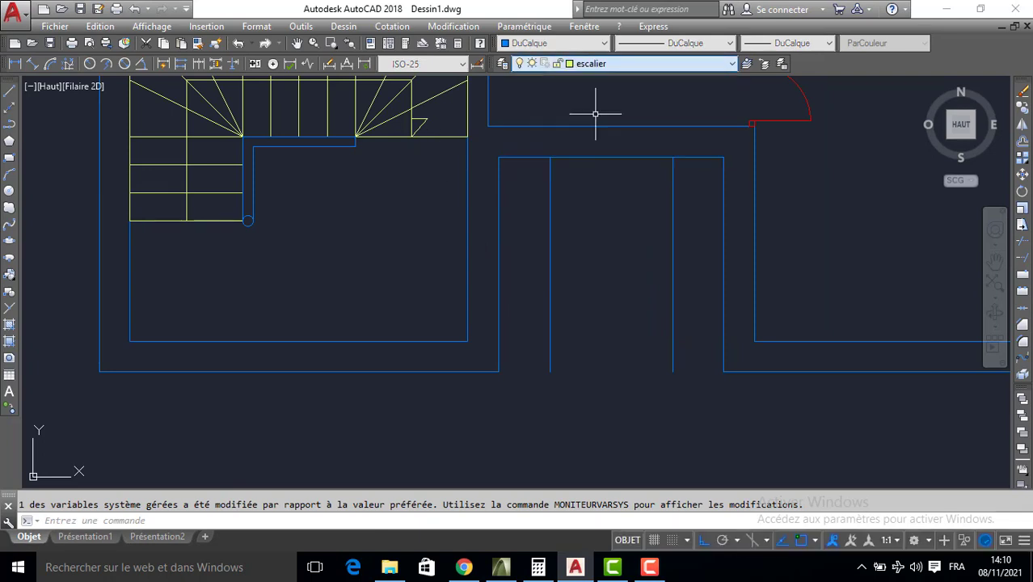
{"action": "type", "text": "L"}
{"action": "key", "text": "Return"}
{"action": "left_click", "coordinate": [551, 372]}
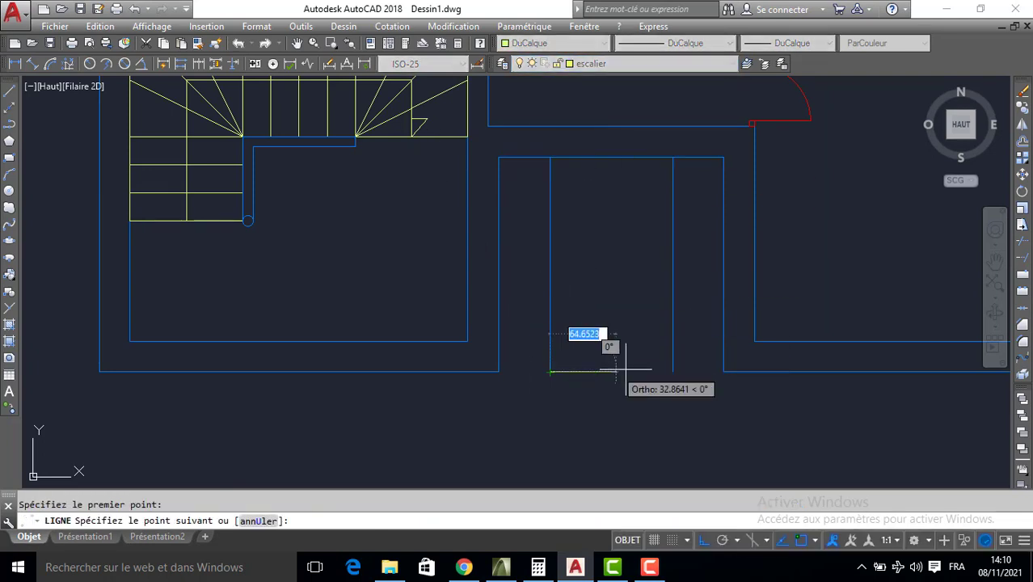
{"action": "left_click", "coordinate": [673, 371]}
{"action": "key", "text": "Return"}
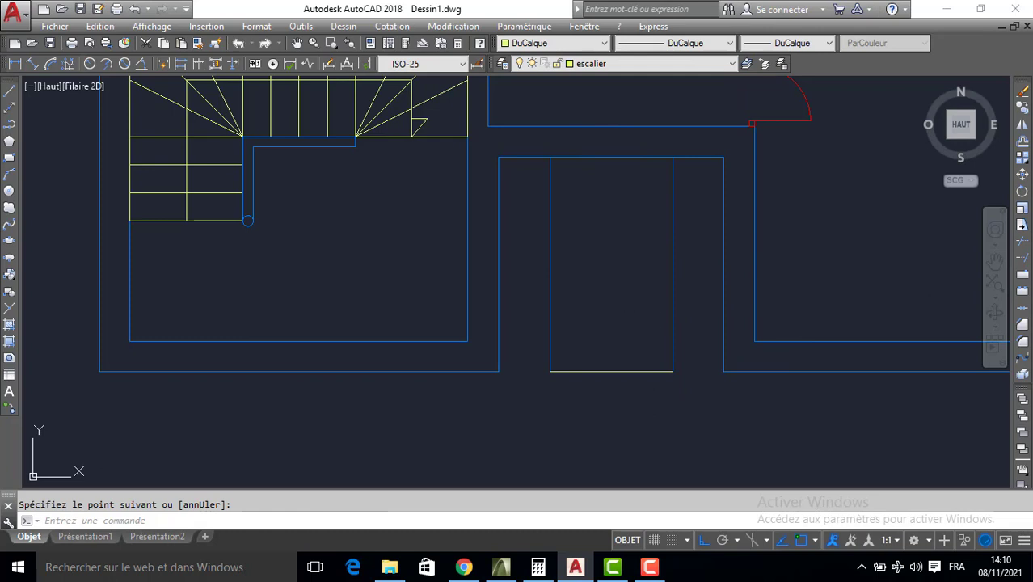
Offset the recess's lower closing line upward three times at 30 spacing to form the entrance steps
{"action": "type", "text": "DC"}
{"action": "key", "text": "Return"}
{"action": "key", "text": "Return"}
{"action": "key", "text": "Return"}
{"action": "key", "text": "Return"}
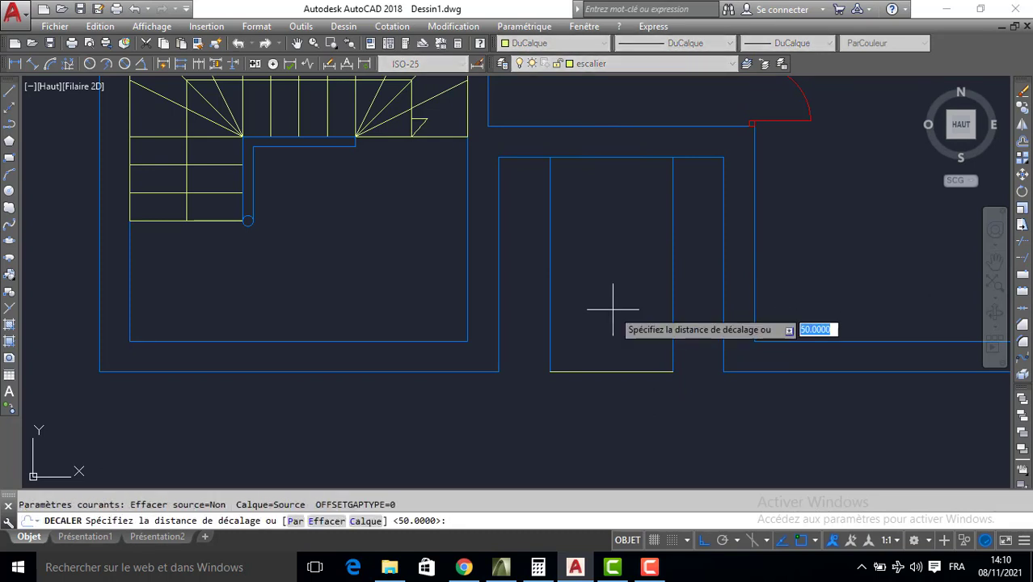
{"action": "type", "text": "30"}
{"action": "key", "text": "Return"}
{"action": "left_click", "coordinate": [566, 371]}
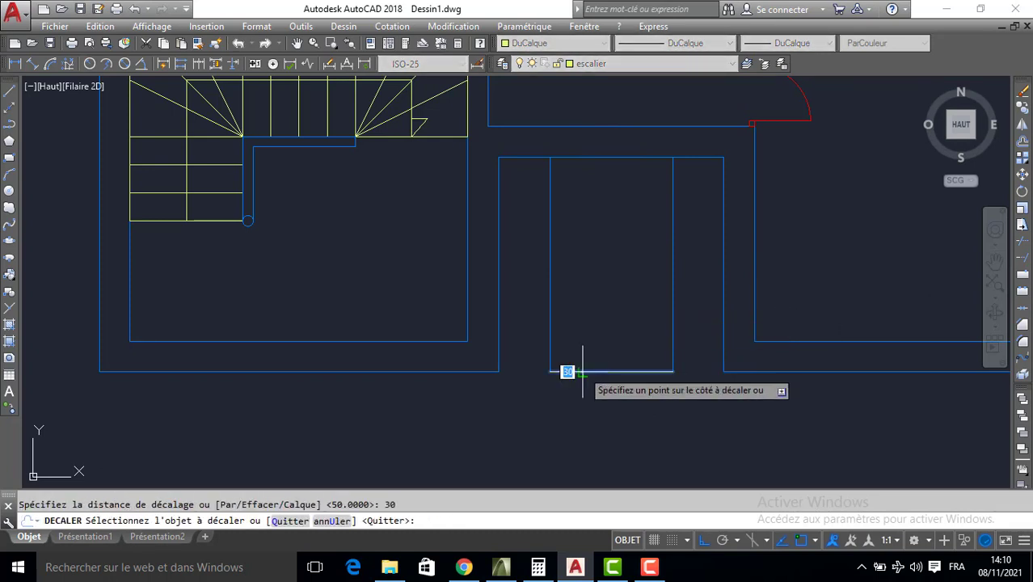
{"action": "left_click", "coordinate": [590, 331]}
{"action": "left_click", "coordinate": [576, 341]}
{"action": "left_click", "coordinate": [565, 314]}
{"action": "left_click", "coordinate": [573, 296]}
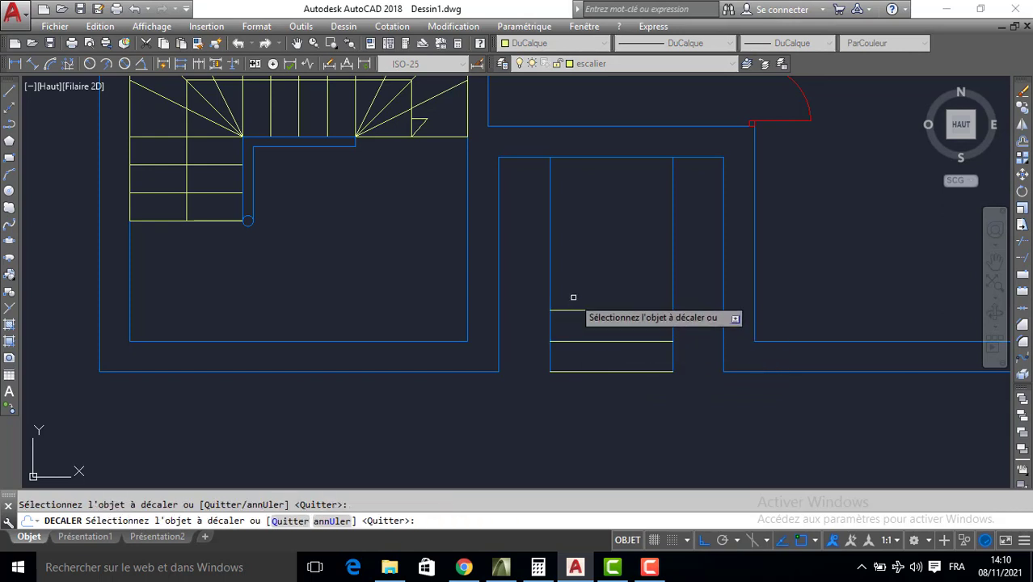
{"action": "left_click", "coordinate": [571, 309]}
{"action": "left_click", "coordinate": [572, 265]}
{"action": "key", "text": "Return"}
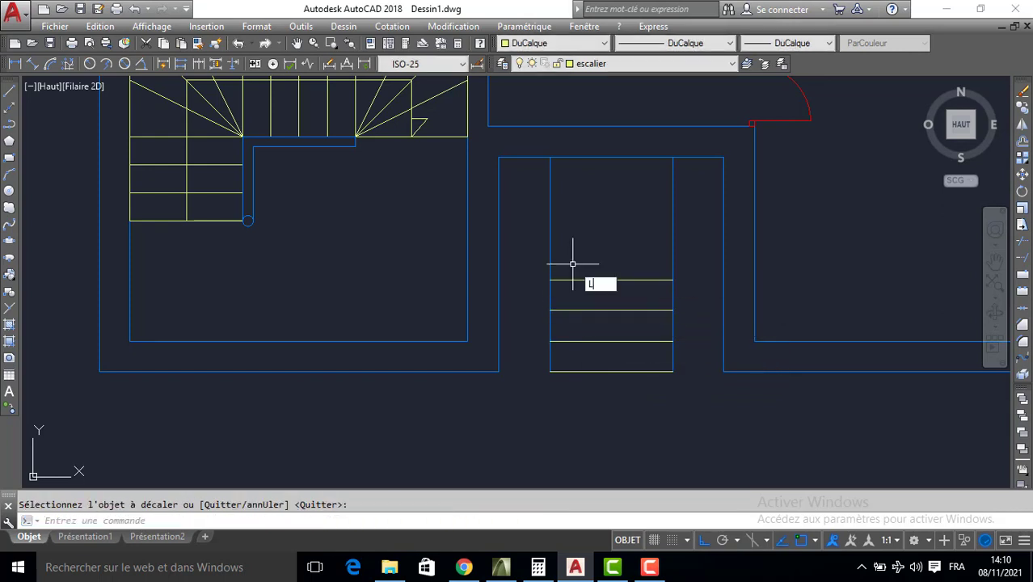
Draw lines along both sides of the recessed entrance steps, from the uppermost step line down to the lowest one
{"action": "type", "text": "l"}
{"action": "key", "text": "Return"}
{"action": "left_click", "coordinate": [511, 280]}
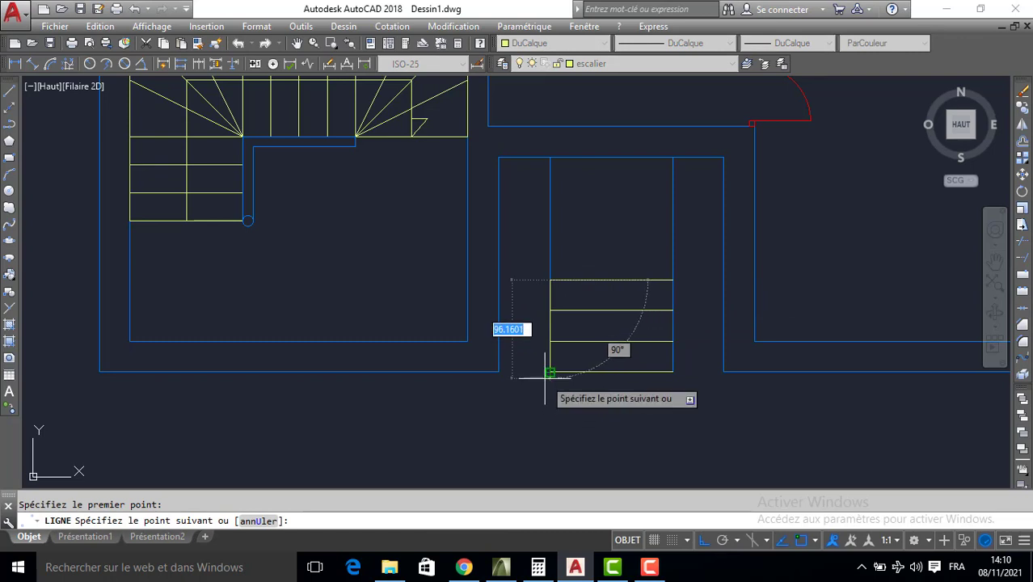
{"action": "key", "text": "Escape"}
{"action": "key", "text": "Return"}
{"action": "left_click", "coordinate": [673, 280]}
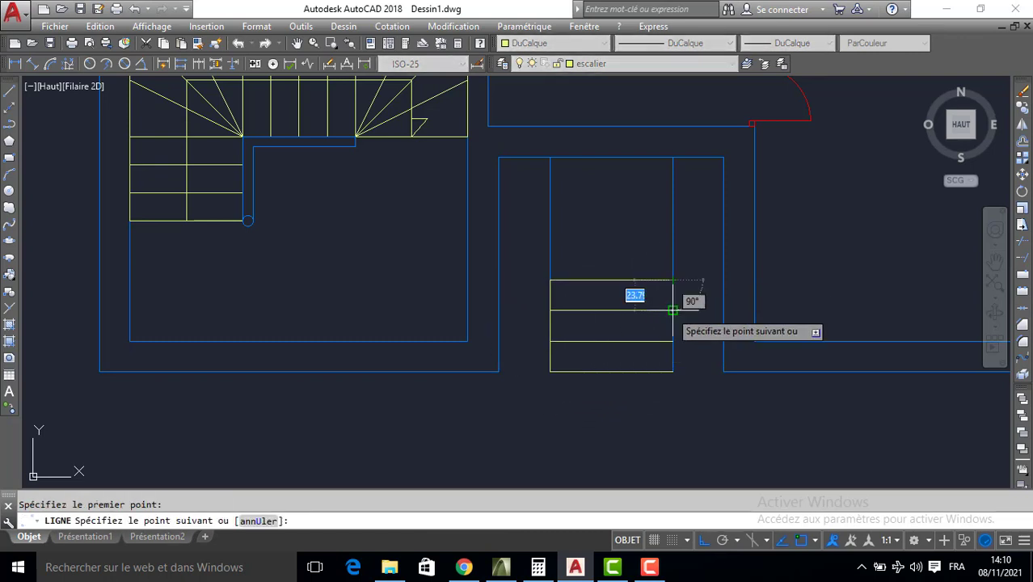
{"action": "left_click", "coordinate": [672, 372]}
{"action": "key", "text": "Return"}
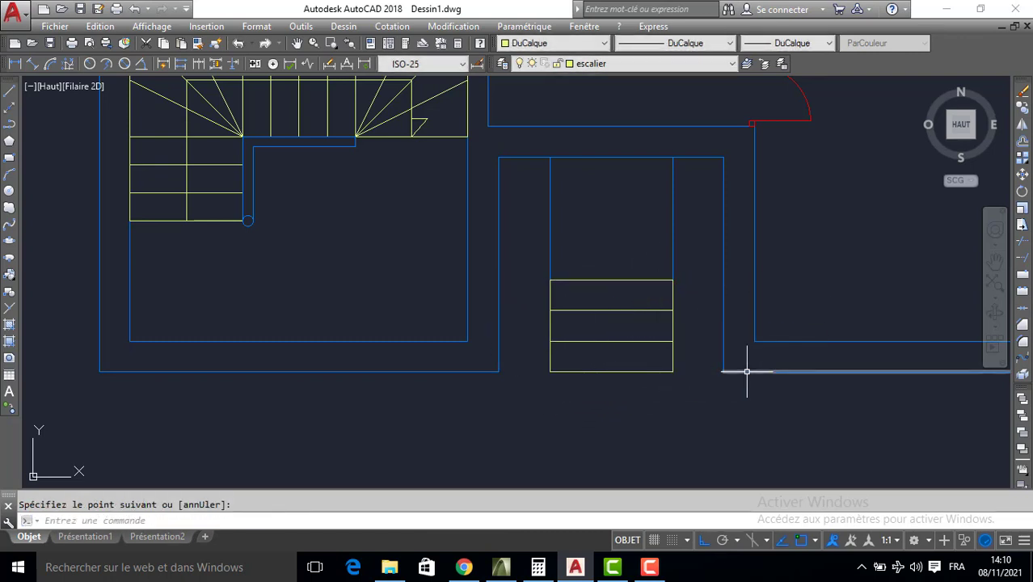
Extend the building's lower outer facade line across the entrance recess opening
{"action": "left_click", "coordinate": [1026, 255]}
{"action": "key", "text": "Return"}
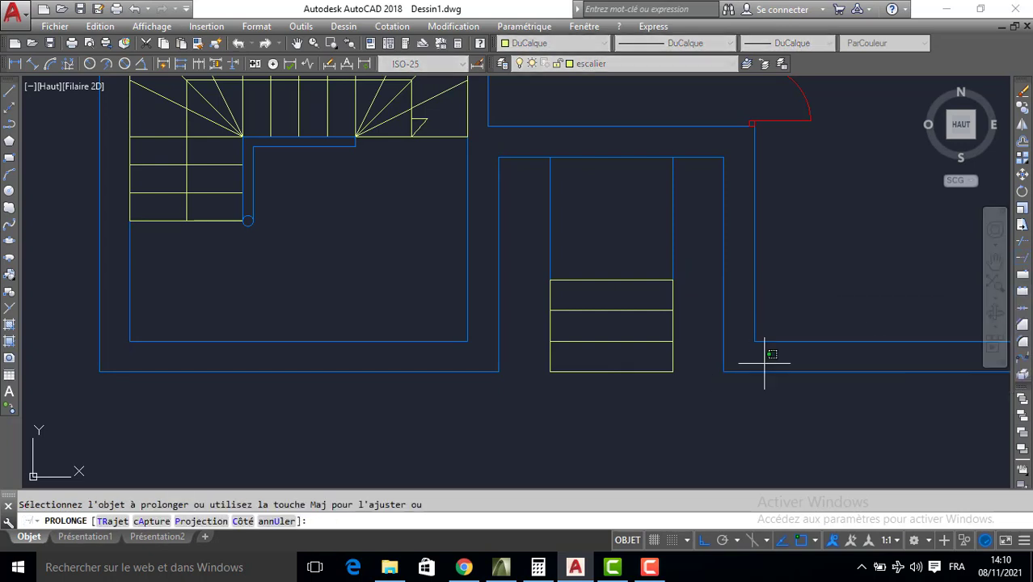
{"action": "left_click", "coordinate": [476, 366]}
{"action": "left_click", "coordinate": [470, 364]}
{"action": "key", "text": "Return"}
{"action": "scroll", "coordinate": [526, 329], "scroll_direction": "down", "scroll_amount": 4}
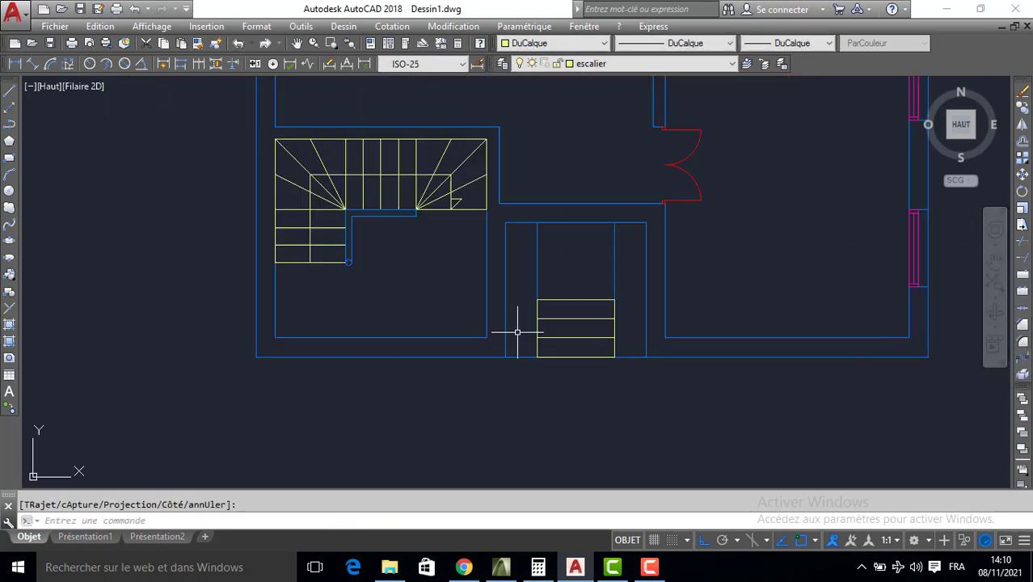
Draw connected lines outlining the entrance landing, up from the top step, across the recess's back wall and down to the opposite end
{"action": "type", "text": "L"}
{"action": "key", "text": "Return"}
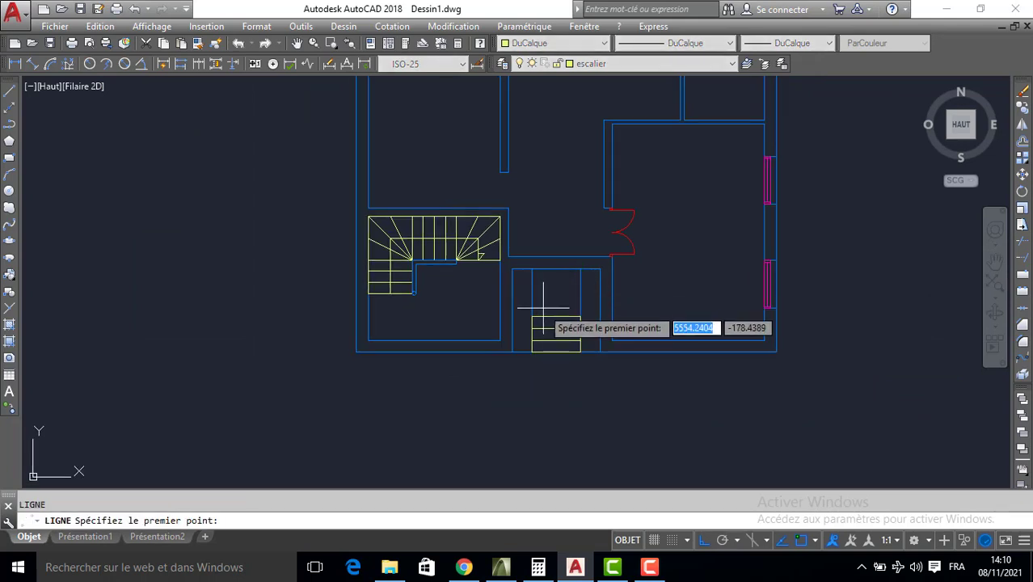
{"action": "left_click", "coordinate": [531, 309]}
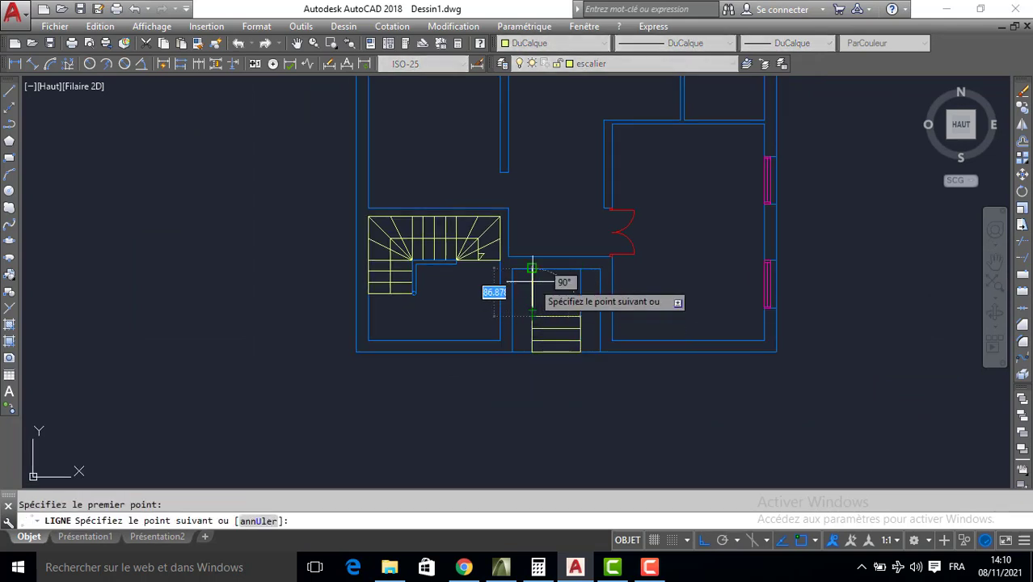
{"action": "left_click", "coordinate": [532, 268]}
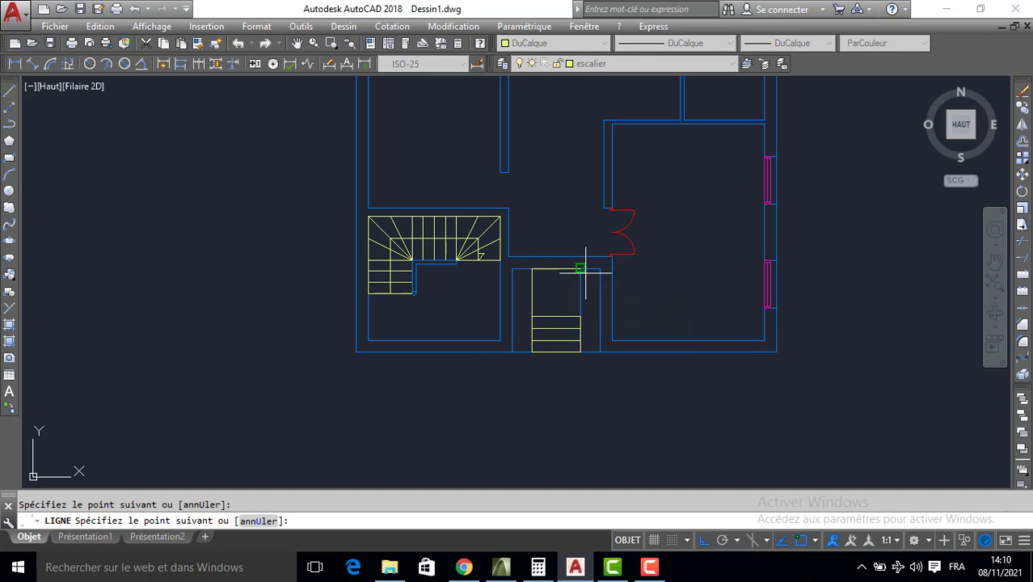
{"action": "left_click", "coordinate": [580, 268]}
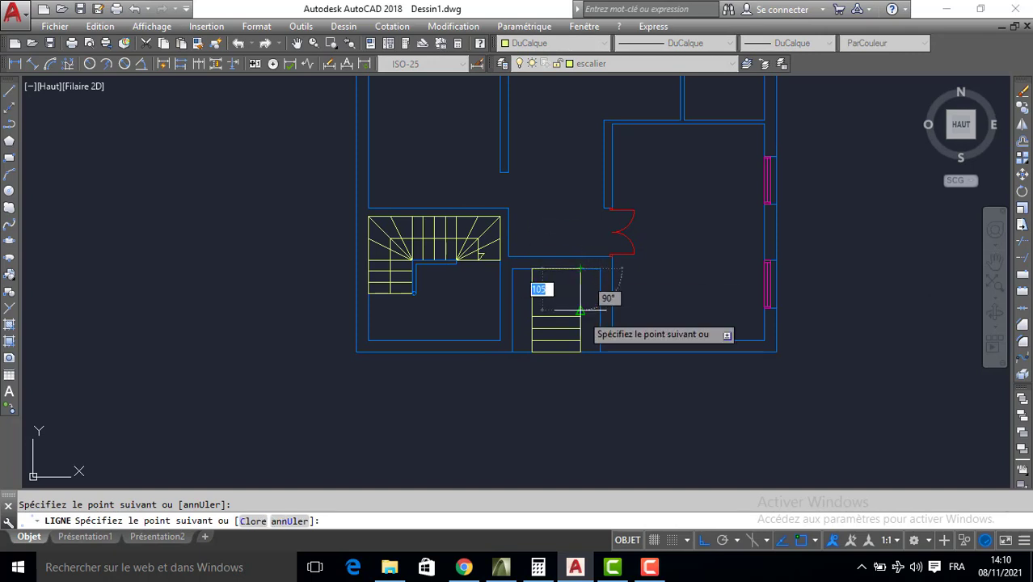
{"action": "left_click", "coordinate": [580, 310]}
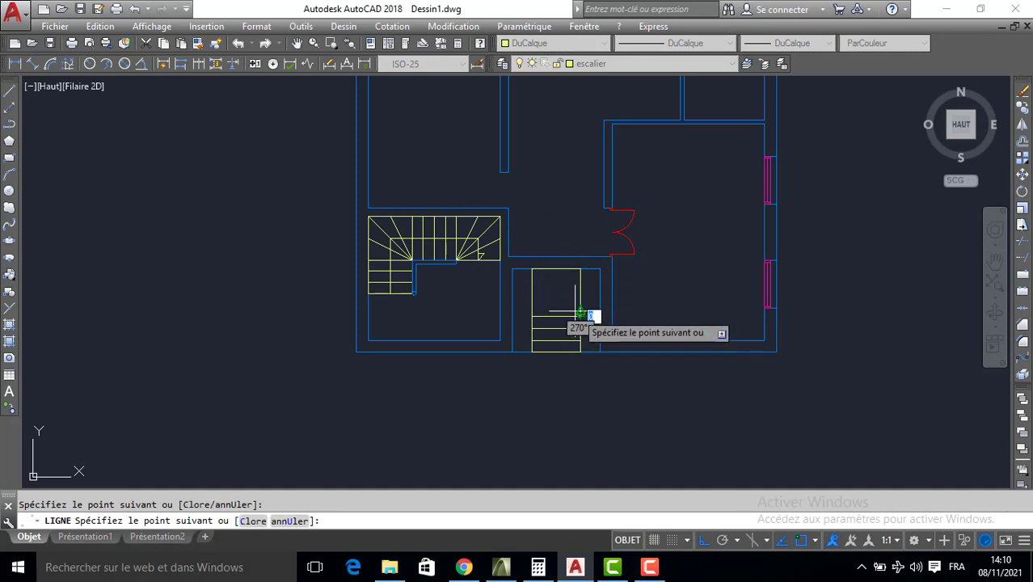
{"action": "key", "text": "Escape"}
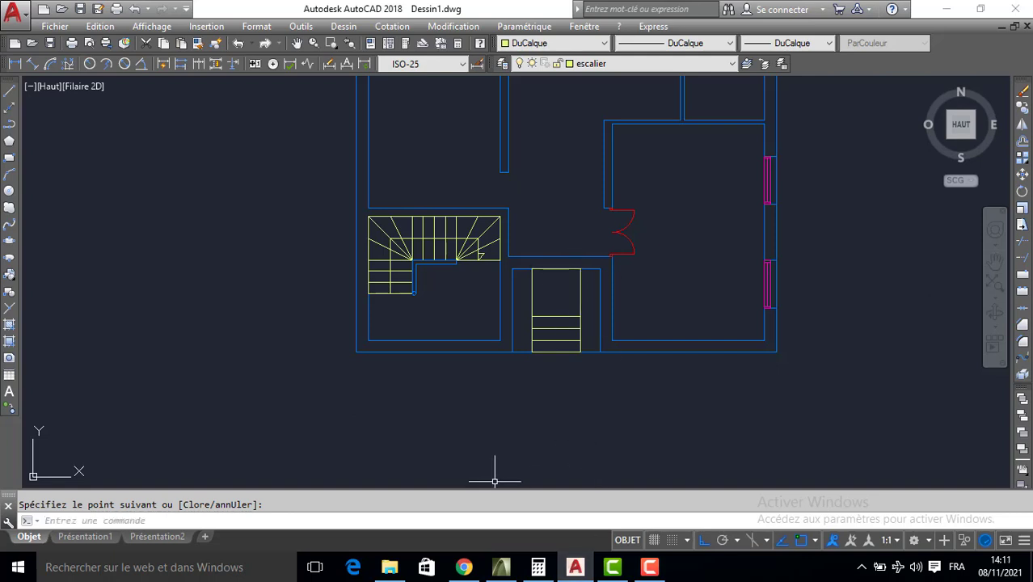
Offset the upper jamb line of the upper window in the building's right wall 122.5 upward
{"action": "mouse_move", "coordinate": [467, 279]}
{"action": "middle_mouse_down"}
{"action": "mouse_move", "coordinate": [611, 260]}
{"action": "mouse_move", "coordinate": [611, 284]}
{"action": "mouse_move", "coordinate": [560, 277]}
{"action": "middle_mouse_up"}
{"action": "scroll", "coordinate": [609, 281], "scroll_direction": "up", "scroll_amount": 2}
{"action": "scroll", "coordinate": [560, 278], "scroll_direction": "down", "scroll_amount": 5}
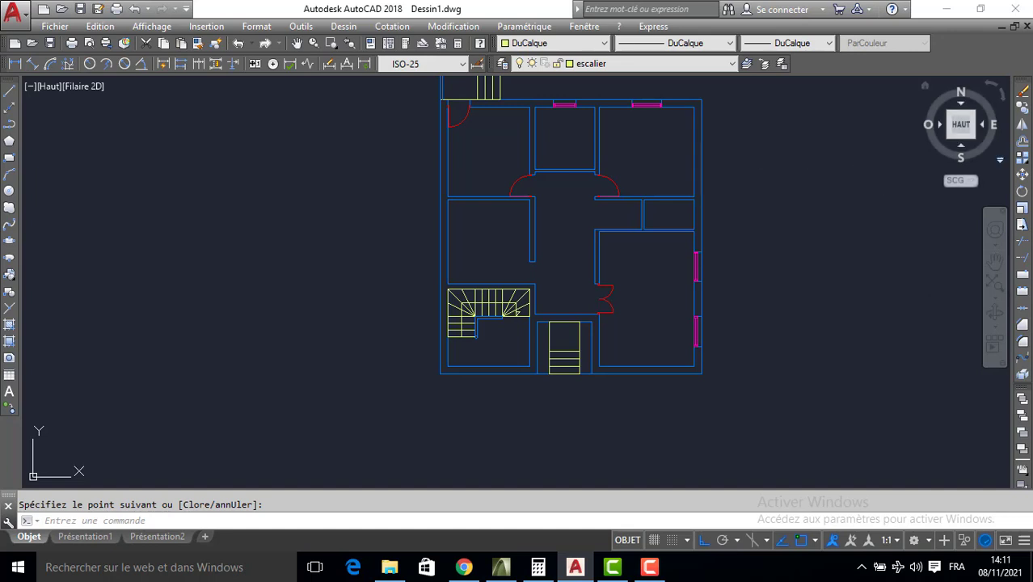
{"action": "left_click", "coordinate": [1023, 144]}
{"action": "scroll", "coordinate": [727, 249], "scroll_direction": "up", "scroll_amount": 6}
{"action": "type", "text": "122.5"}
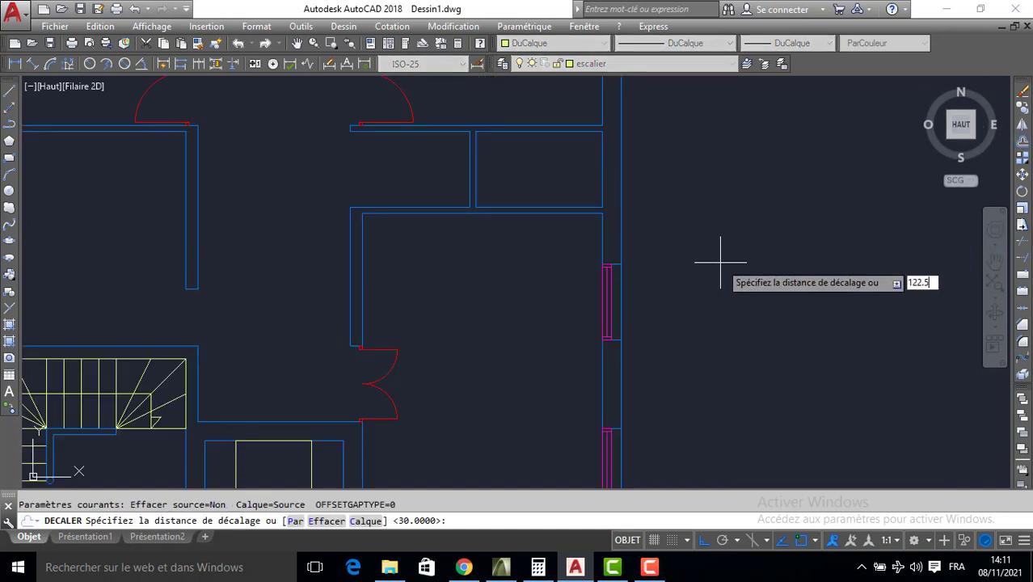
{"action": "key", "text": "Return"}
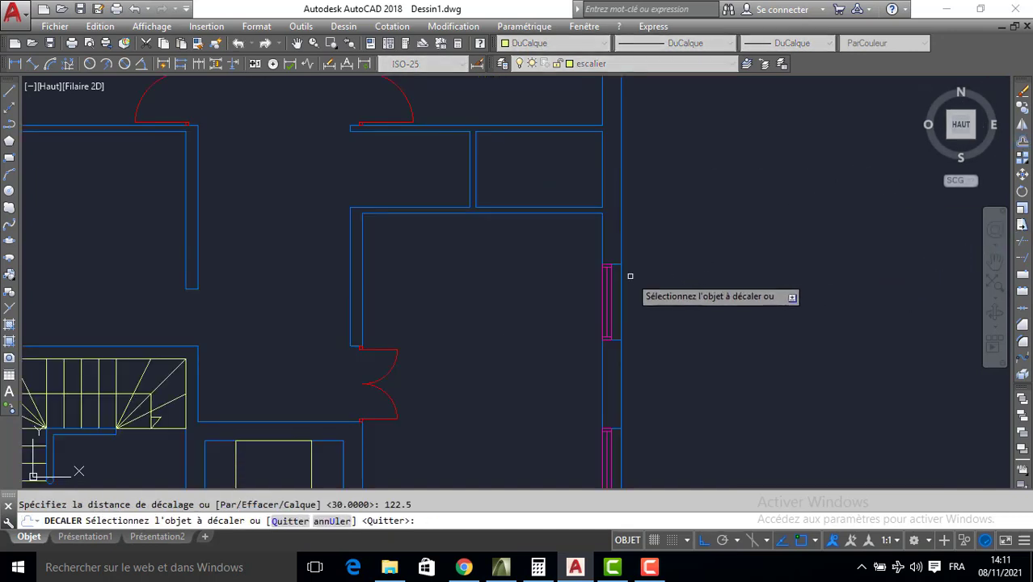
{"action": "left_click", "coordinate": [611, 264]}
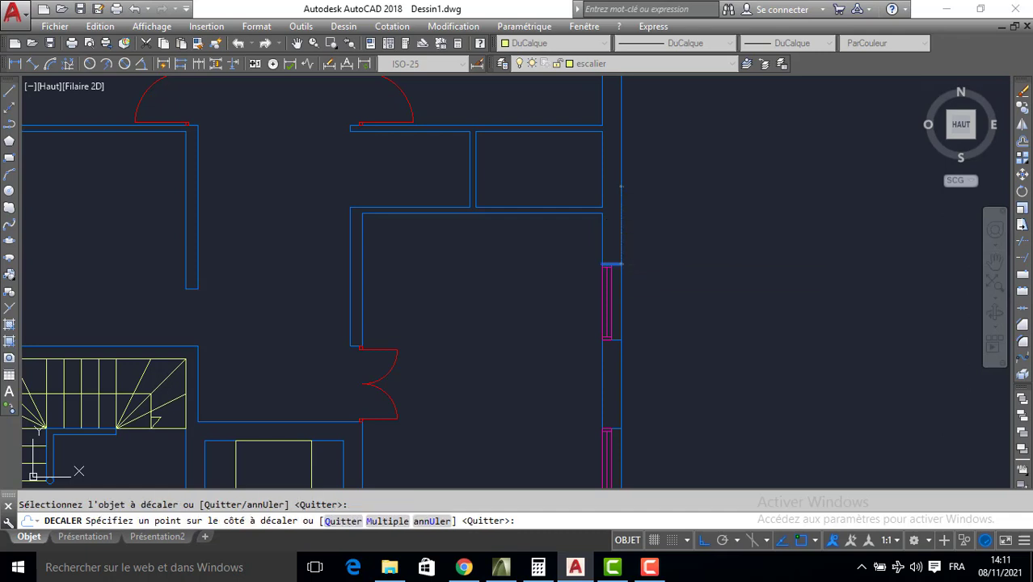
{"action": "left_click", "coordinate": [660, 186]}
{"action": "key", "text": "Return"}
Offset the new jamb line in the right wall 55 upward to mark the small window opening
{"action": "key", "text": "Return"}
{"action": "type", "text": "55"}
{"action": "key", "text": "Return"}
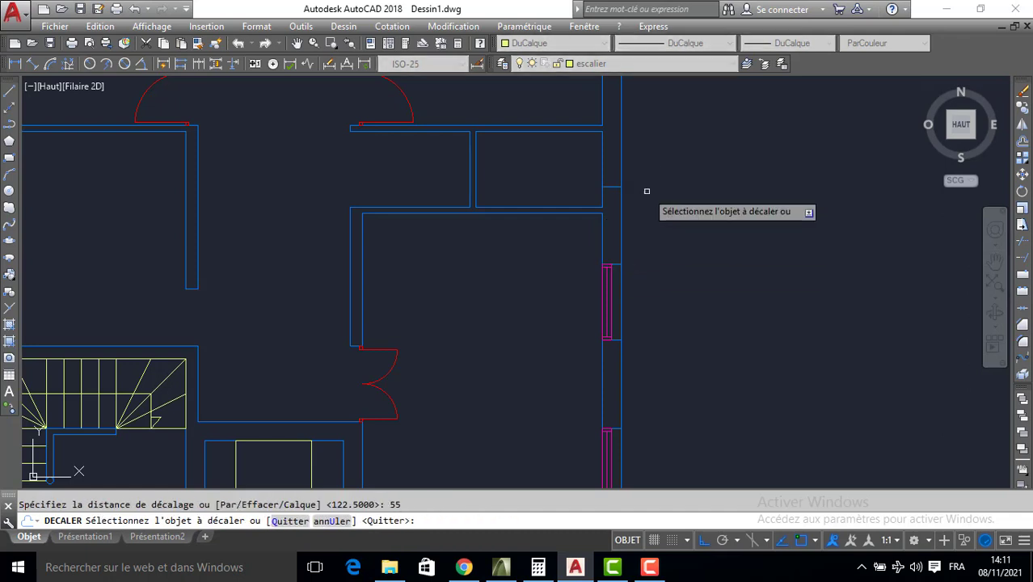
{"action": "left_click", "coordinate": [602, 185]}
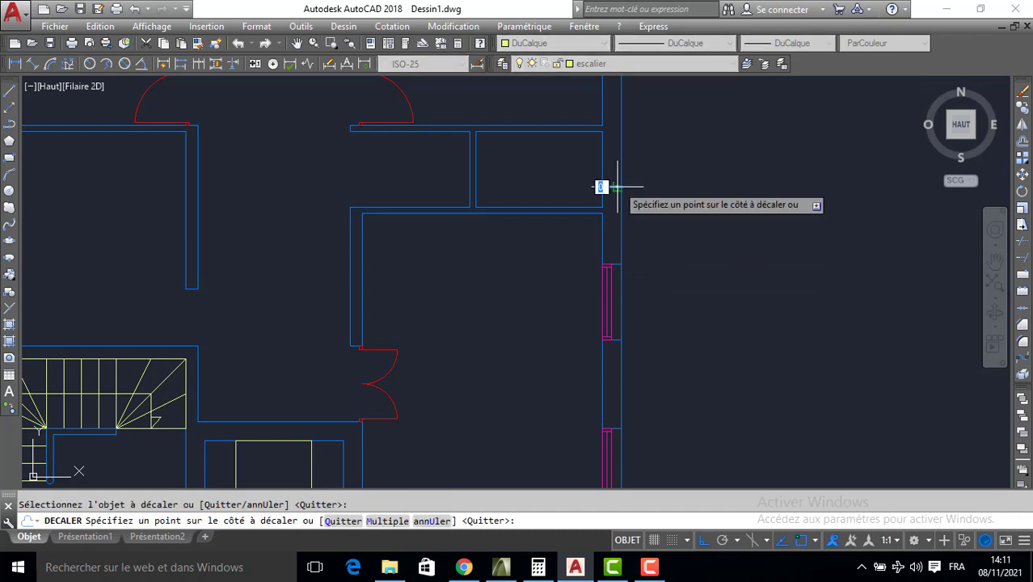
{"action": "middle_click_drag", "start_coordinate": [642, 173], "coordinate": [635, 300]}
{"action": "key", "text": "Return"}
Offset the small opening's upper jamb line 182.5 upward along the right wall
{"action": "key", "text": "Return"}
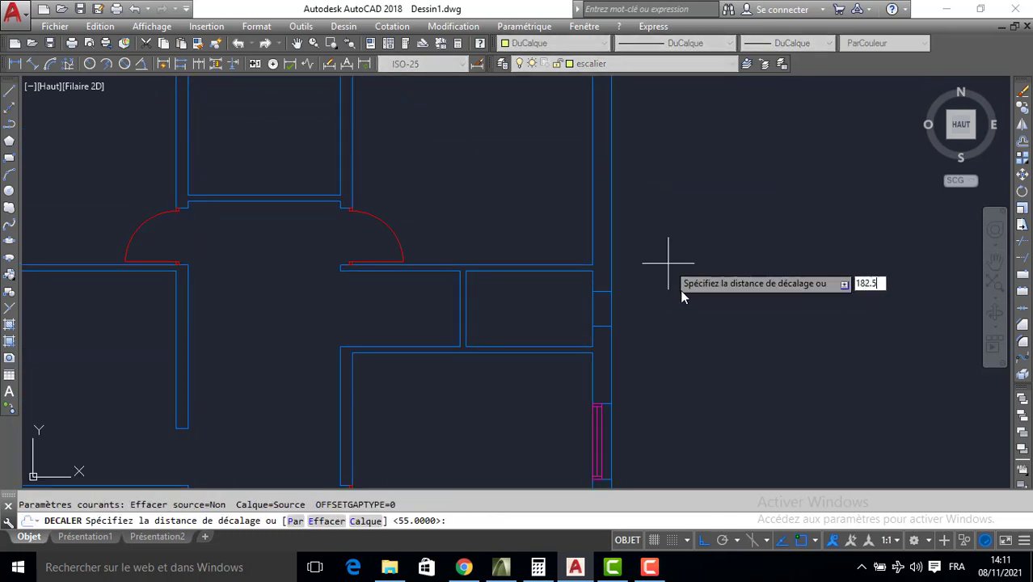
{"action": "type", "text": "182.5"}
{"action": "key", "text": "Return"}
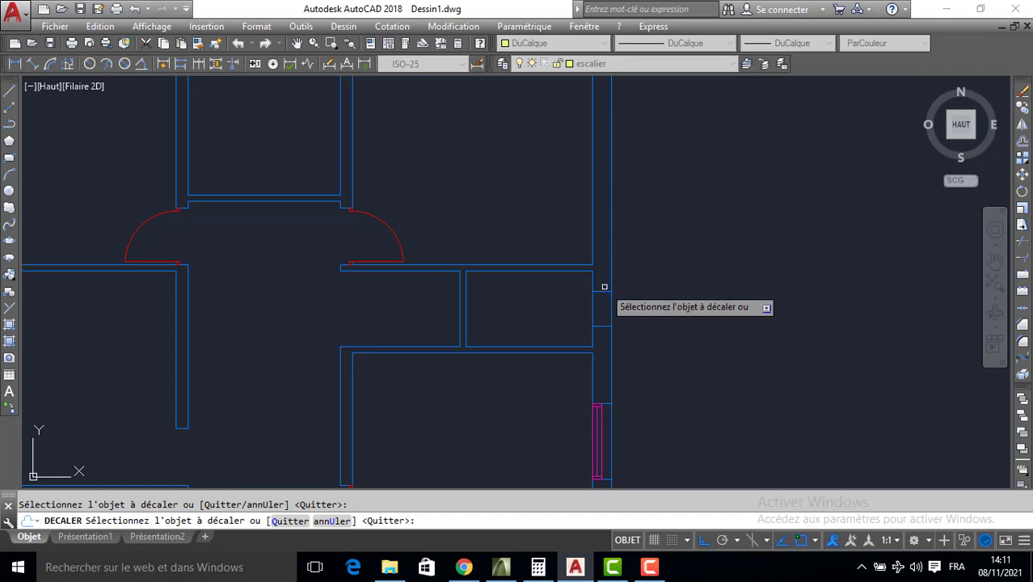
{"action": "left_click", "coordinate": [604, 289]}
{"action": "left_click", "coordinate": [667, 204]}
{"action": "key", "text": "Return"}
Offset the topmost jamb line in the right wall 120 upward to complete the upper room's window opening
{"action": "key", "text": "Return"}
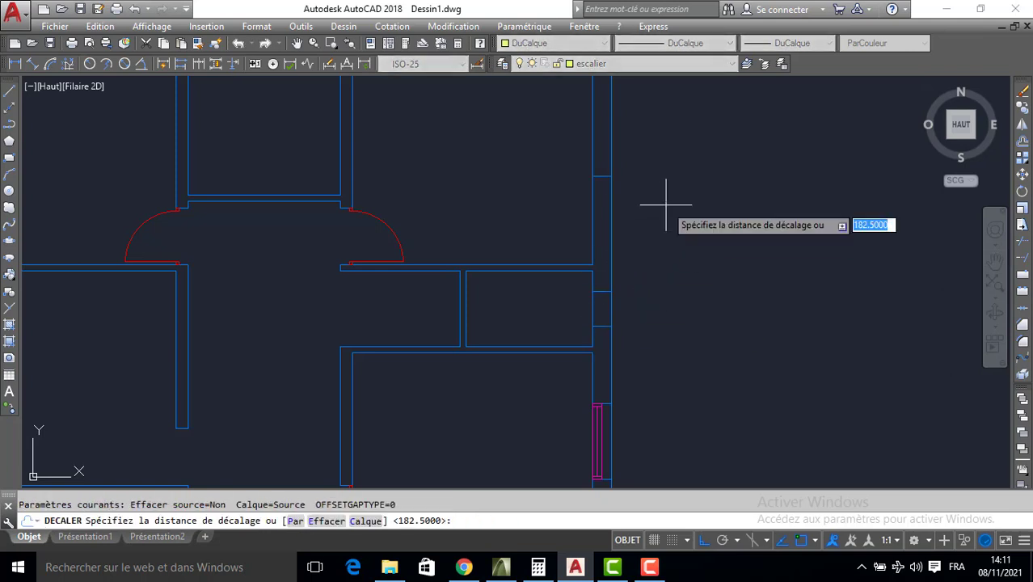
{"action": "type", "text": "120"}
{"action": "key", "text": "Return"}
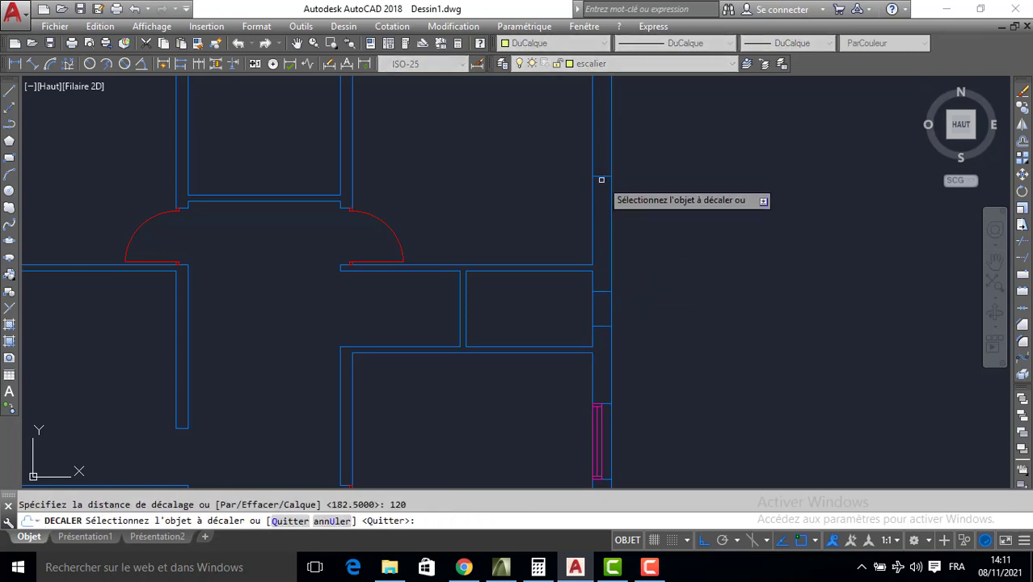
{"action": "left_click", "coordinate": [602, 175]}
{"action": "left_click", "coordinate": [636, 127]}
{"action": "key", "text": "Return"}
{"action": "scroll", "coordinate": [622, 127], "scroll_direction": "down", "scroll_amount": 5}
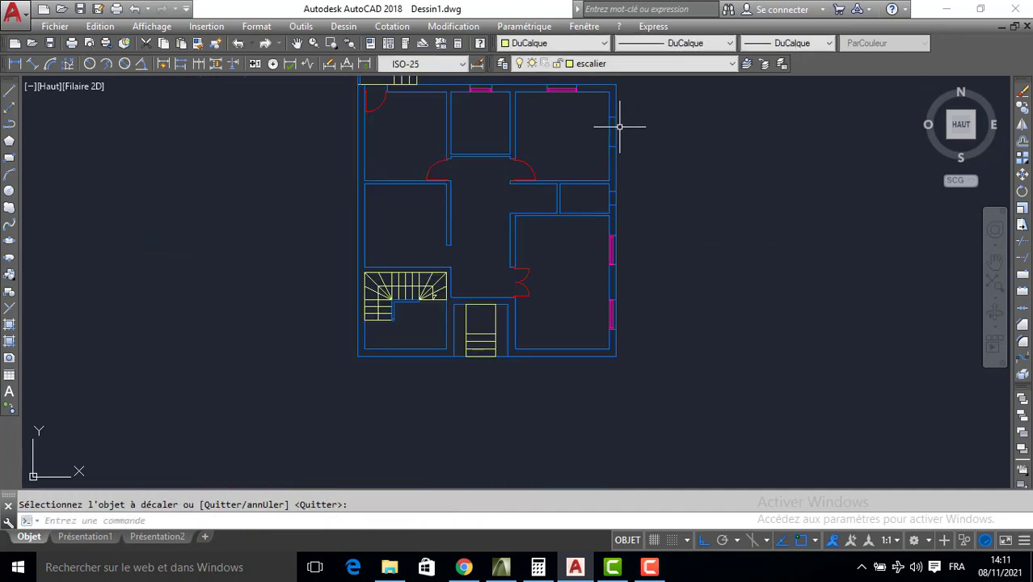
On the cotation layer, add a vertical linear dimension from the building's lower right corner to the nearest window jamb, placed 100 outside the wall
{"action": "left_click", "coordinate": [587, 68]}
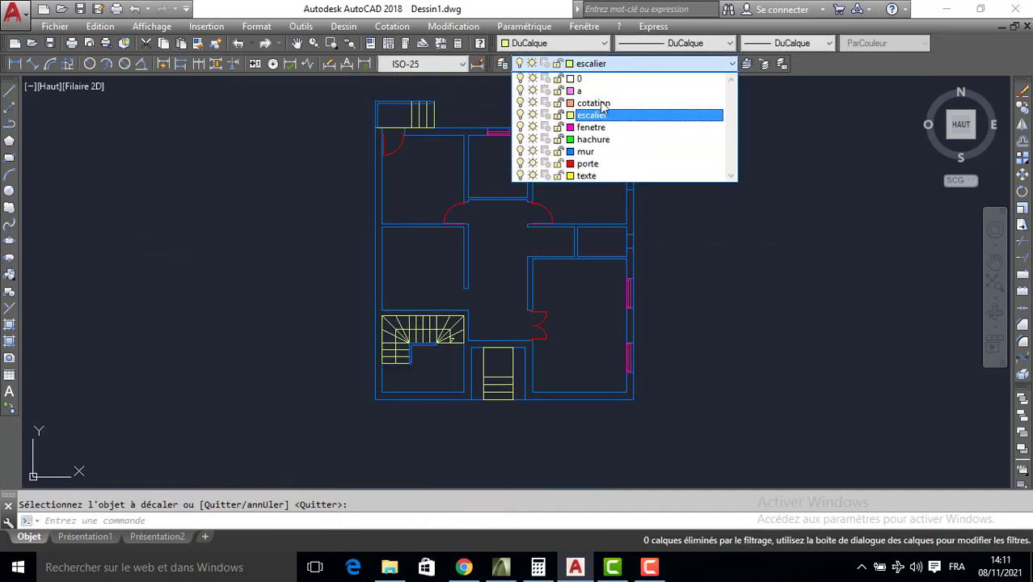
{"action": "left_click", "coordinate": [596, 102]}
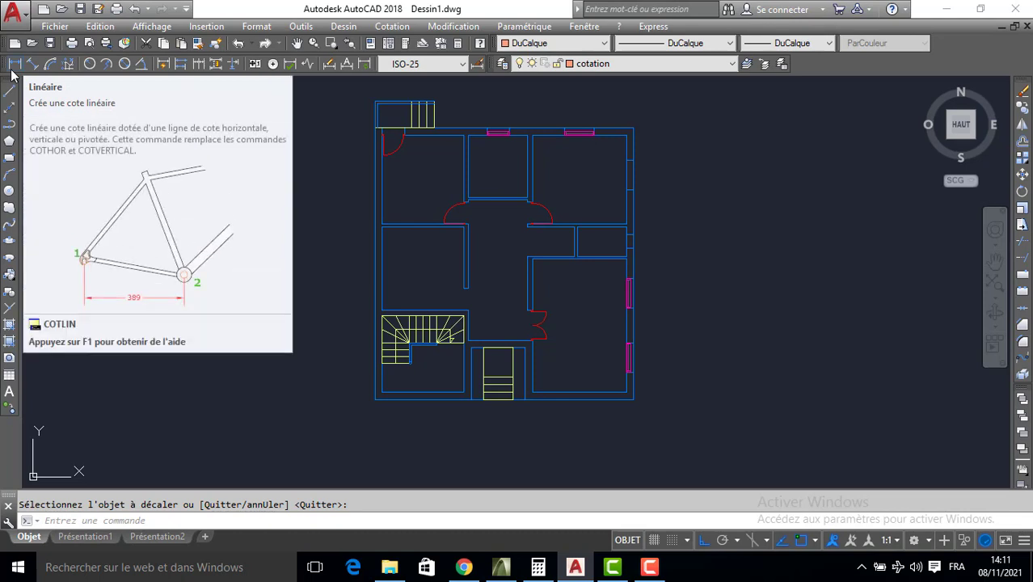
{"action": "left_click", "coordinate": [12, 69]}
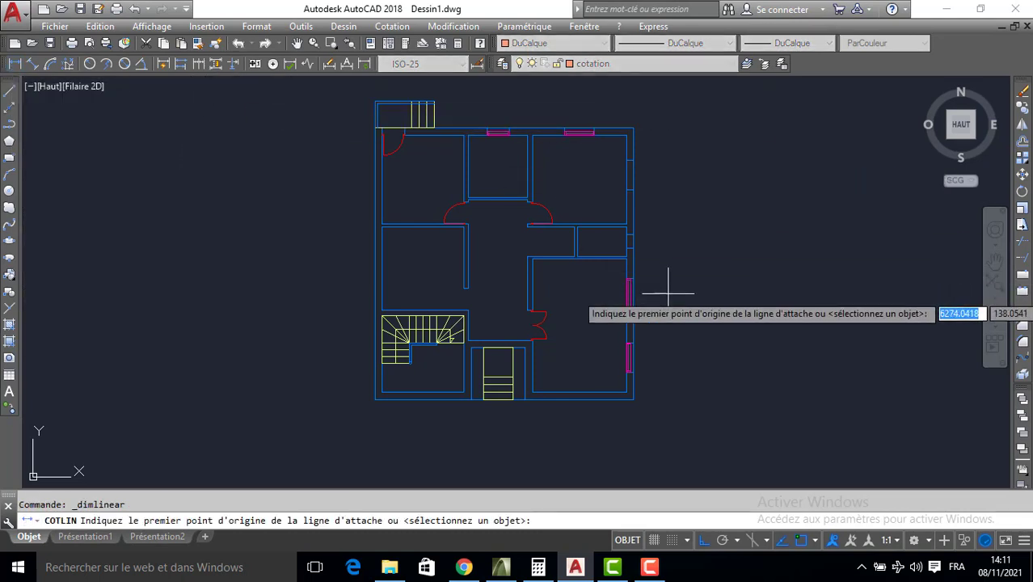
{"action": "scroll", "coordinate": [647, 402], "scroll_direction": "up", "scroll_amount": 4}
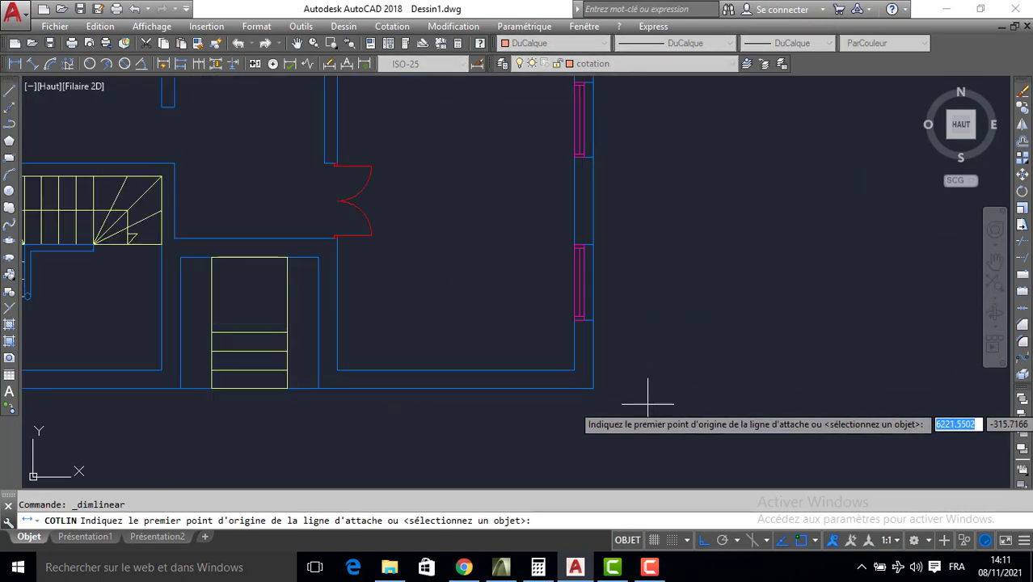
{"action": "left_click", "coordinate": [593, 389]}
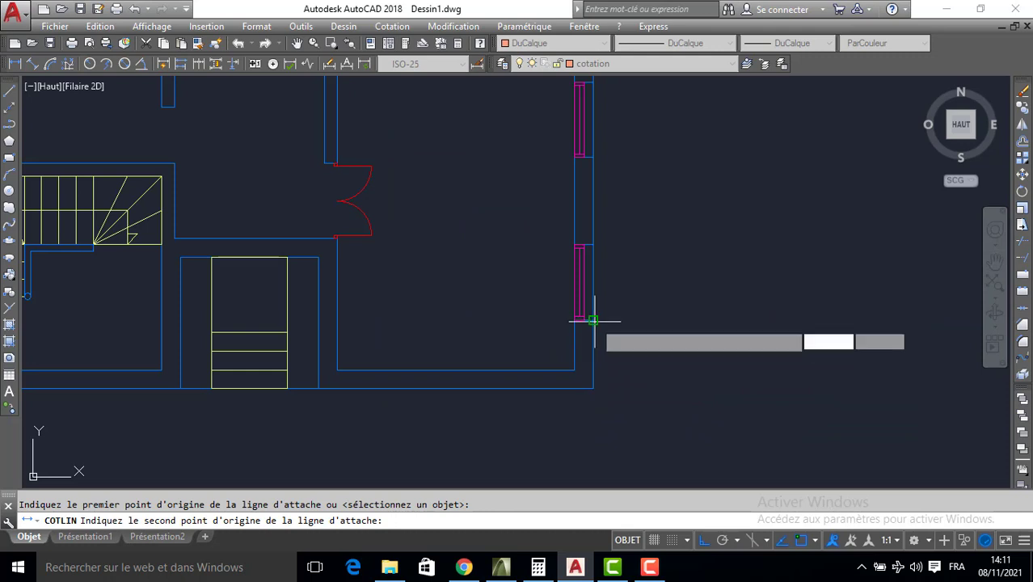
{"action": "left_click", "coordinate": [594, 321]}
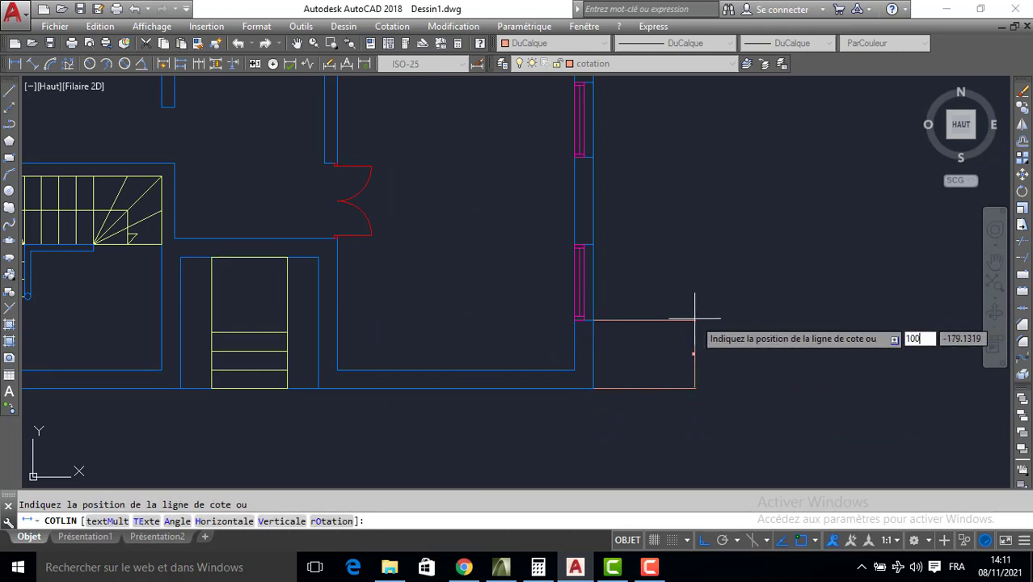
{"action": "type", "text": "100"}
{"action": "key", "text": "Return"}
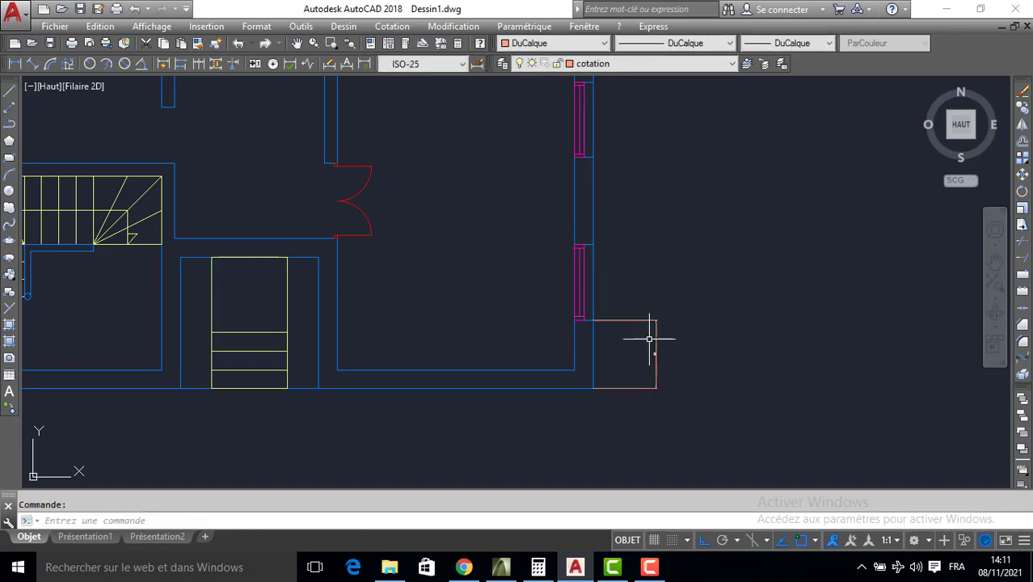
Modify the ISO-25 dimension style to use text height 15 and architectural tick arrowheads of size 10
{"action": "scroll", "coordinate": [651, 343], "scroll_direction": "up", "scroll_amount": 5}
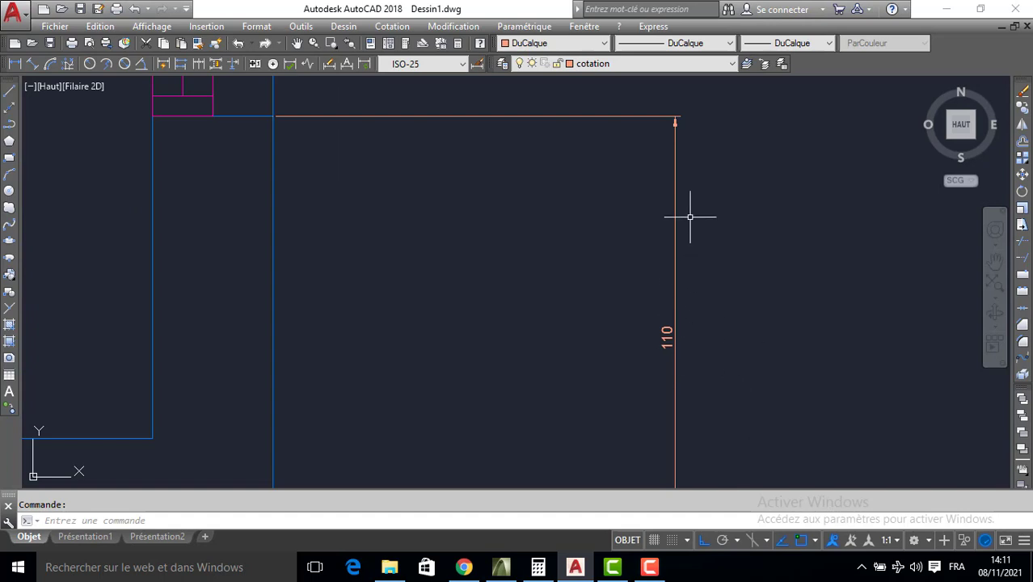
{"action": "scroll", "coordinate": [587, 120], "scroll_direction": "down", "scroll_amount": 4}
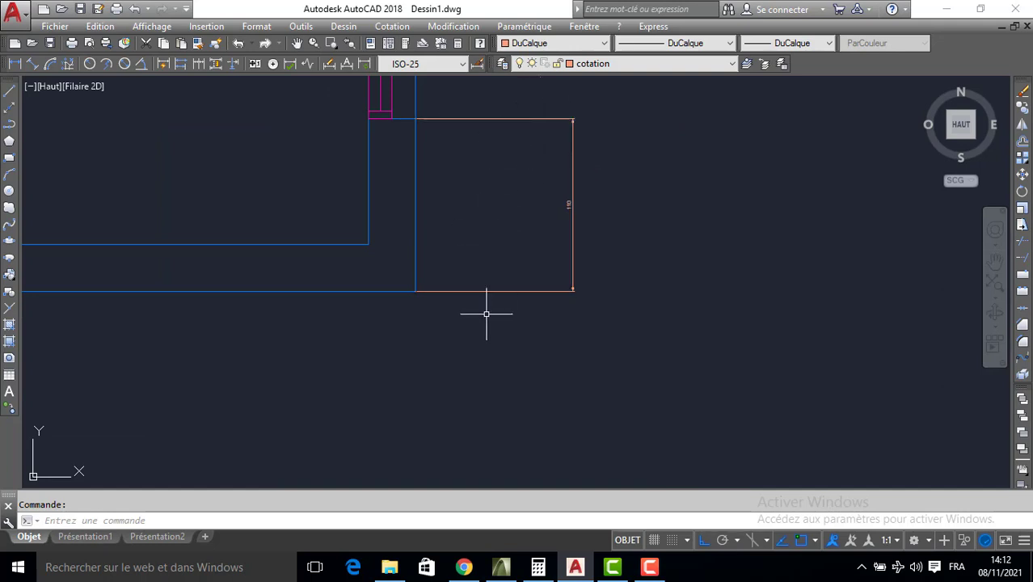
{"action": "left_click", "coordinate": [476, 64]}
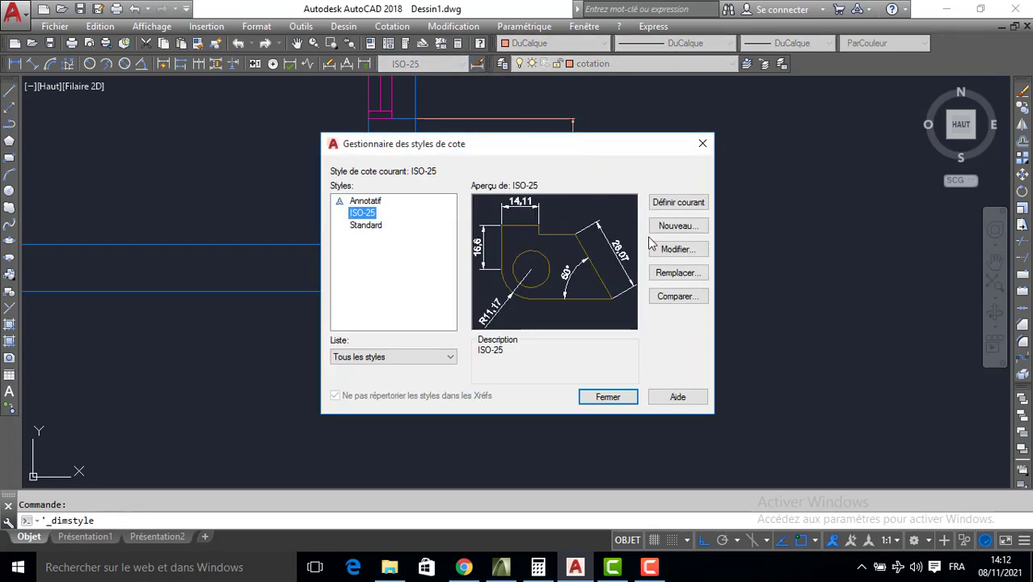
{"action": "left_click", "coordinate": [673, 249]}
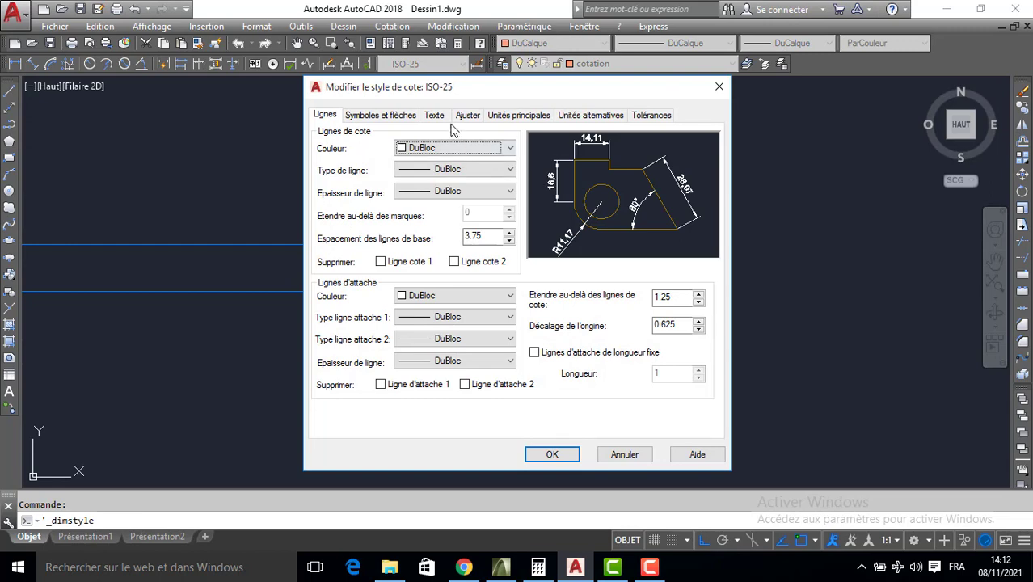
{"action": "left_click", "coordinate": [433, 116]}
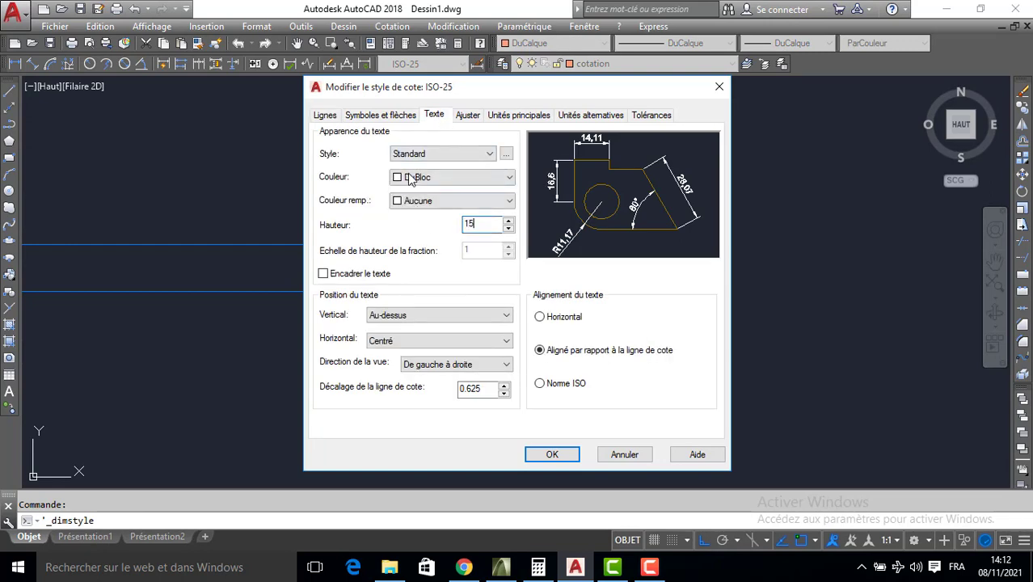
{"action": "left_click", "coordinate": [395, 116]}
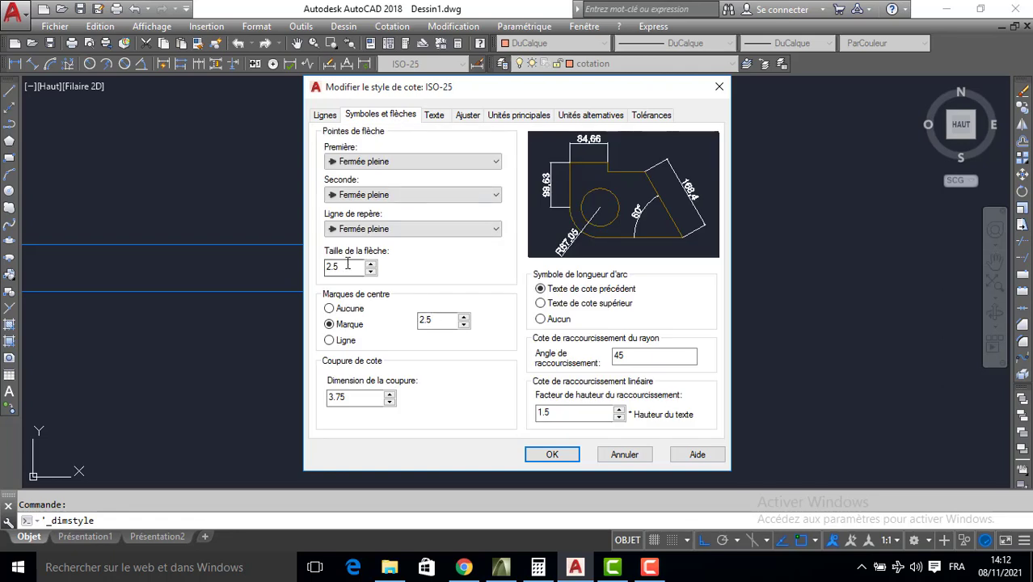
{"action": "left_click", "coordinate": [387, 164]}
{"action": "left_click", "coordinate": [387, 219]}
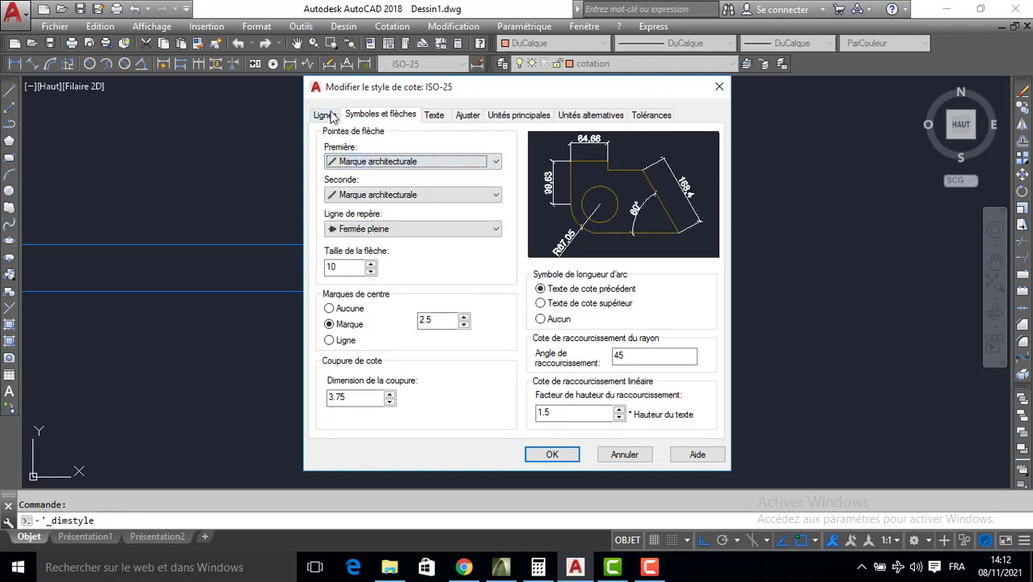
Suppress both extension lines in the ISO-25 dimension style and apply the style changes
{"action": "left_click", "coordinate": [326, 116]}
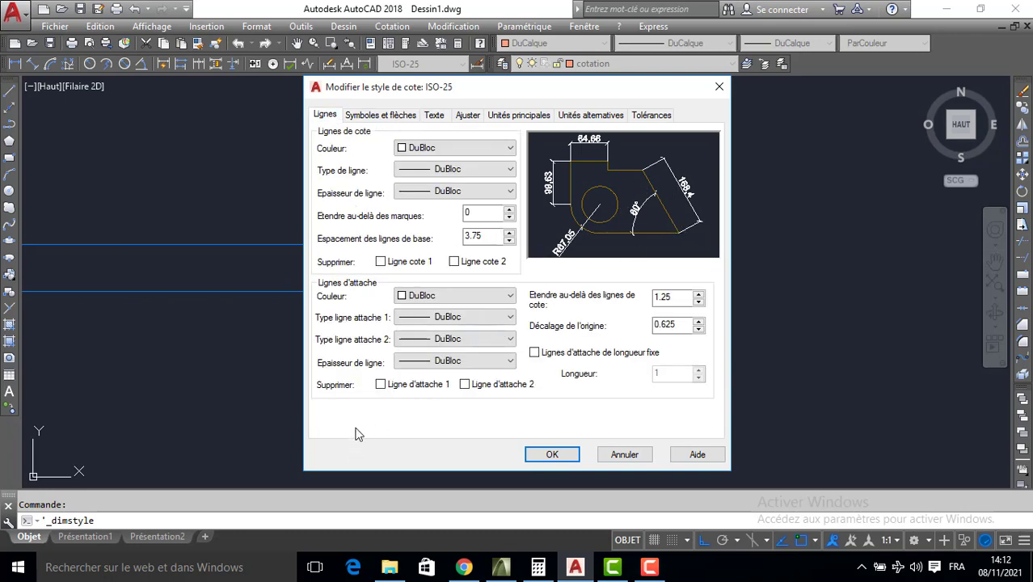
{"action": "left_click", "coordinate": [382, 385]}
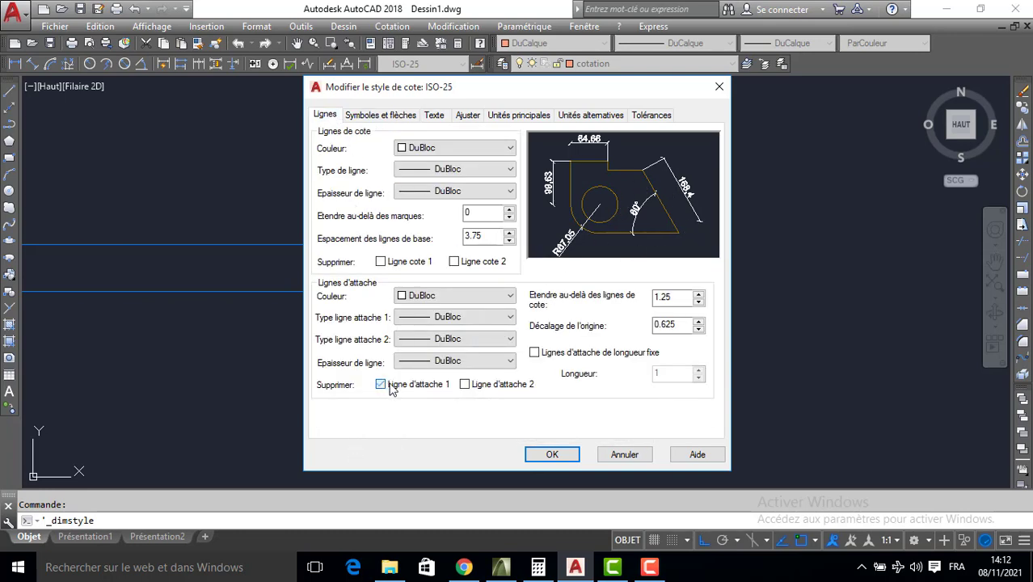
{"action": "left_click", "coordinate": [465, 384]}
{"action": "left_click", "coordinate": [552, 455]}
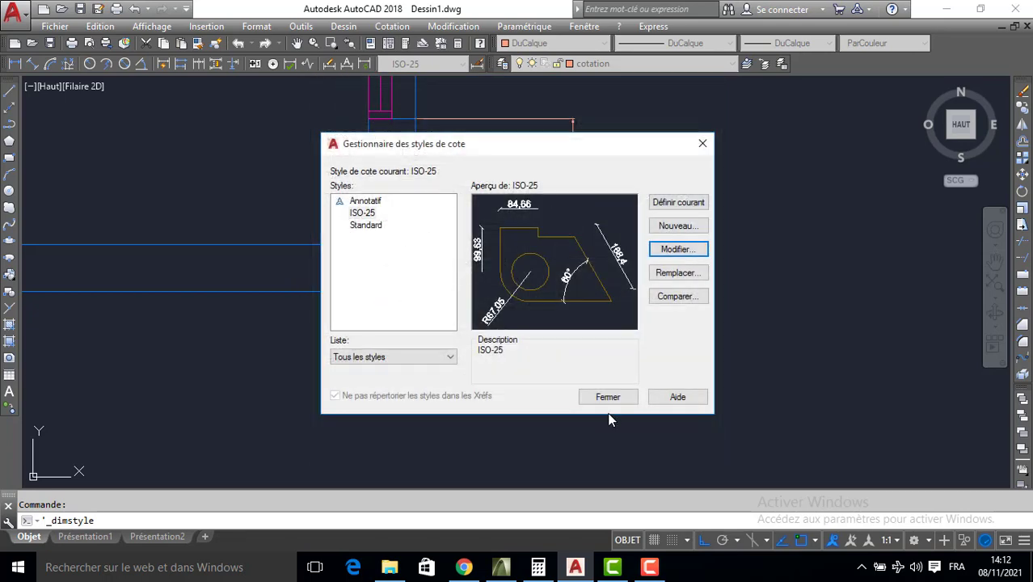
{"action": "left_click", "coordinate": [608, 398]}
Continue the vertical dimension chain up the right wall through the two lower windows' jambs to the small opening's lower jamb
{"action": "scroll", "coordinate": [579, 306], "scroll_direction": "down", "scroll_amount": 4}
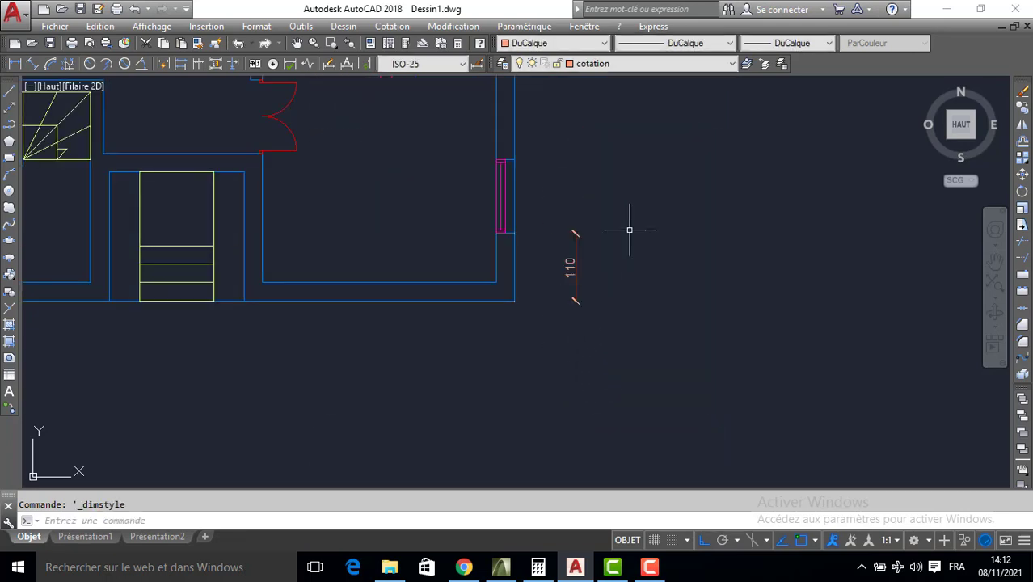
{"action": "middle_click_drag", "start_coordinate": [569, 205], "coordinate": [521, 301]}
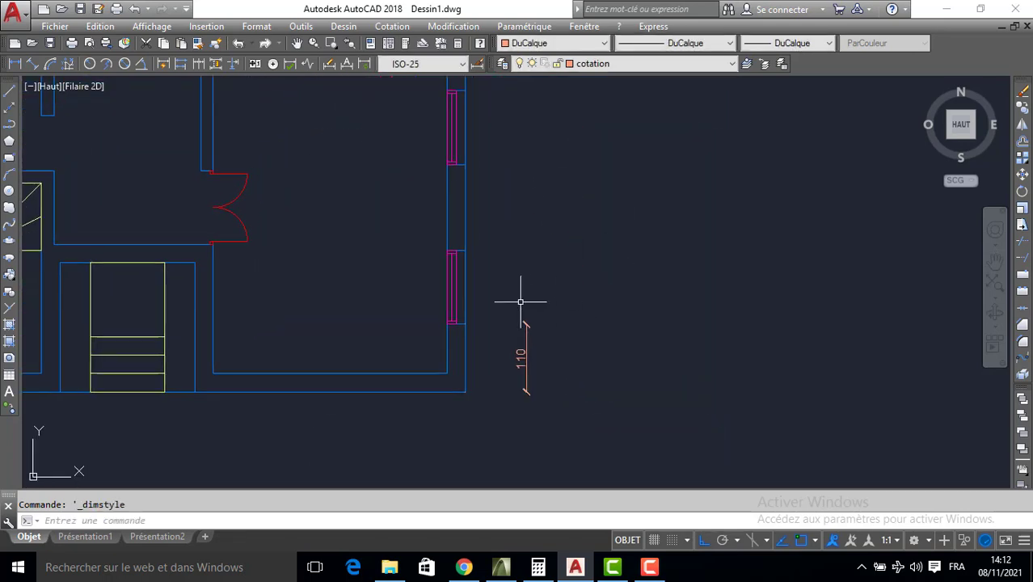
{"action": "left_click", "coordinate": [198, 65]}
{"action": "left_click", "coordinate": [465, 251]}
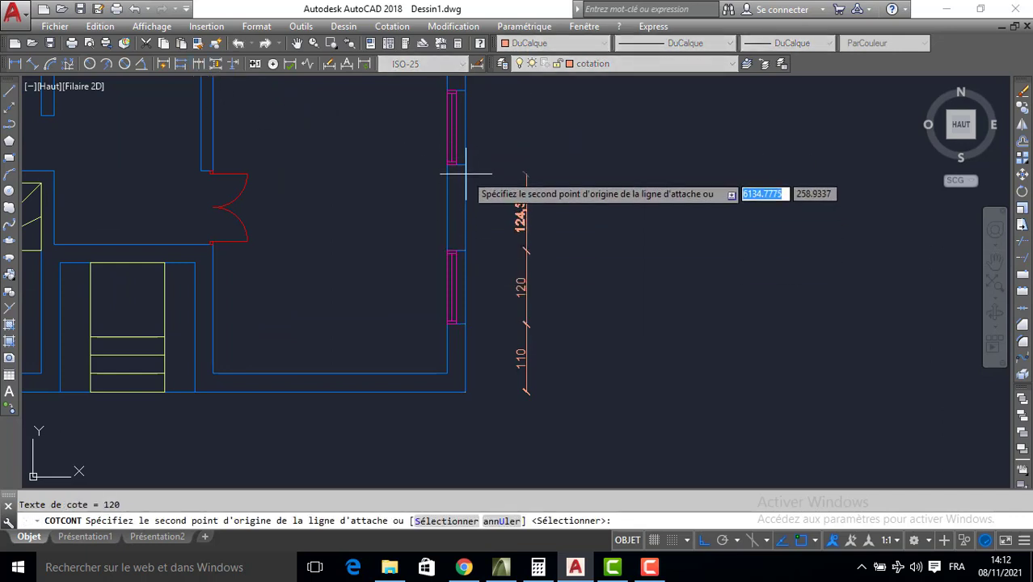
{"action": "left_click", "coordinate": [466, 166]}
{"action": "middle_click_drag", "start_coordinate": [475, 101], "coordinate": [473, 170]}
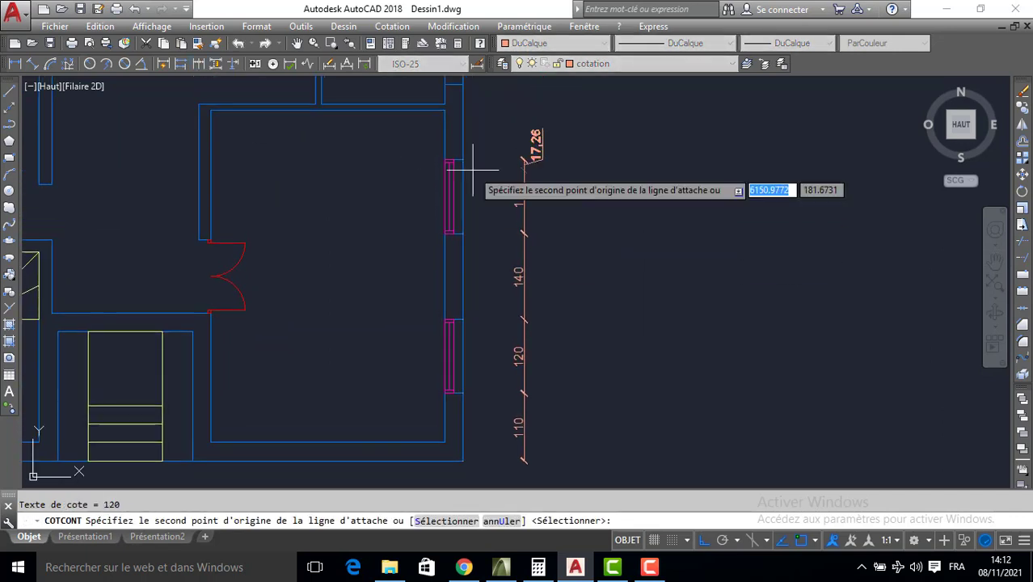
{"action": "left_click", "coordinate": [462, 82]}
Continue the right-wall dimension chain through the small opening and the upper room's window opening to the building's upper right corner
{"action": "middle_click_drag", "start_coordinate": [475, 71], "coordinate": [463, 238]}
{"action": "left_click", "coordinate": [447, 149]}
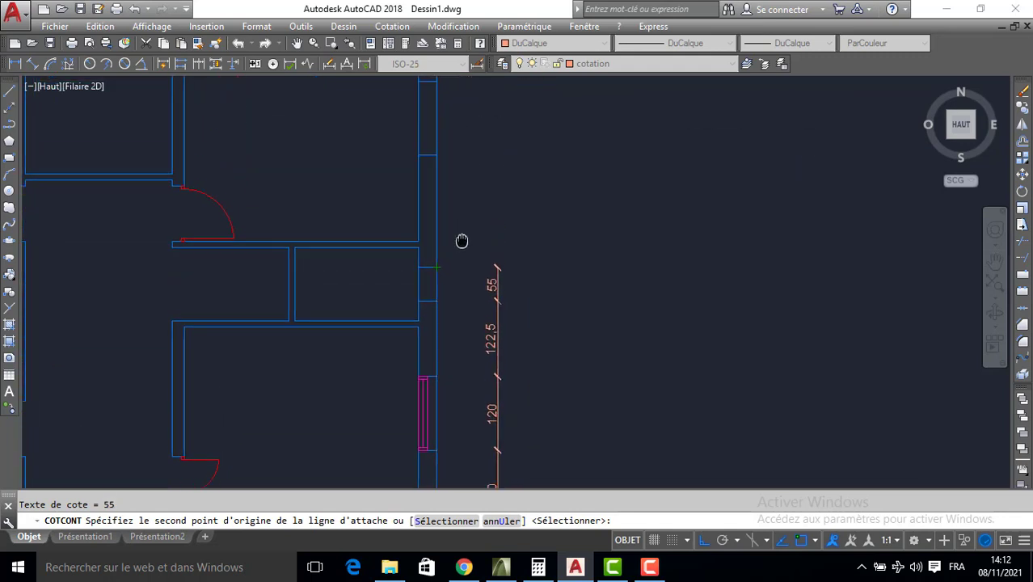
{"action": "left_click", "coordinate": [440, 166]}
{"action": "left_click", "coordinate": [433, 97]}
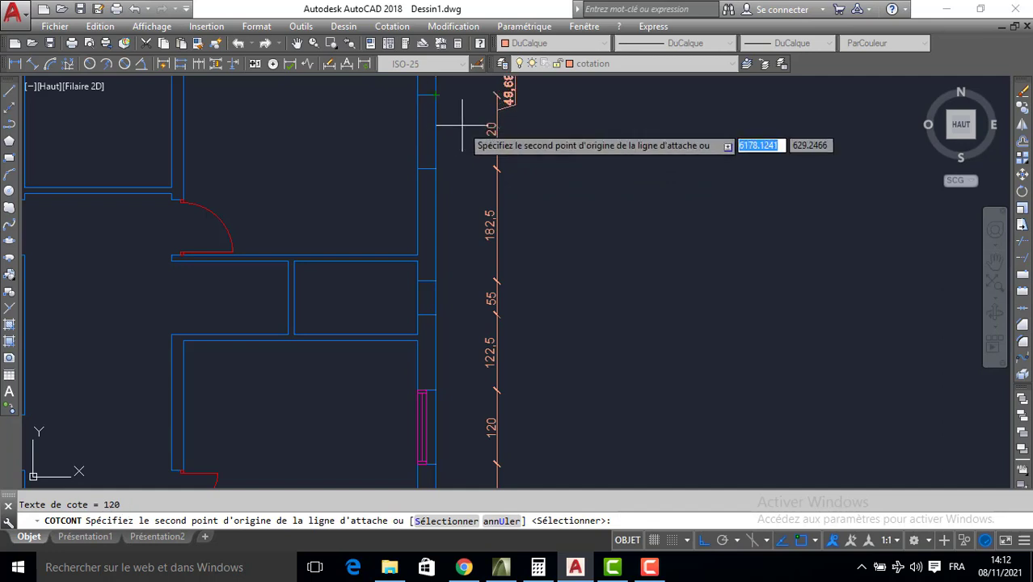
{"action": "middle_click_drag", "start_coordinate": [463, 125], "coordinate": [469, 224]}
{"action": "left_click", "coordinate": [427, 165]}
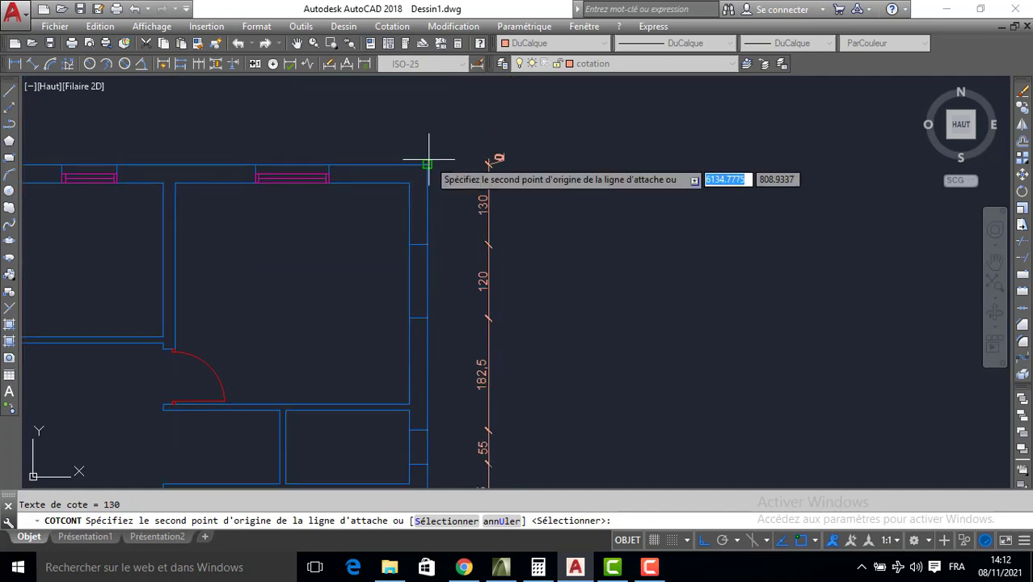
{"action": "key", "text": "Escape"}
Add an overall vertical linear dimension between the building's lower and upper right corners, placed 200 outside the right wall
{"action": "scroll", "coordinate": [424, 162], "scroll_direction": "down", "scroll_amount": 5}
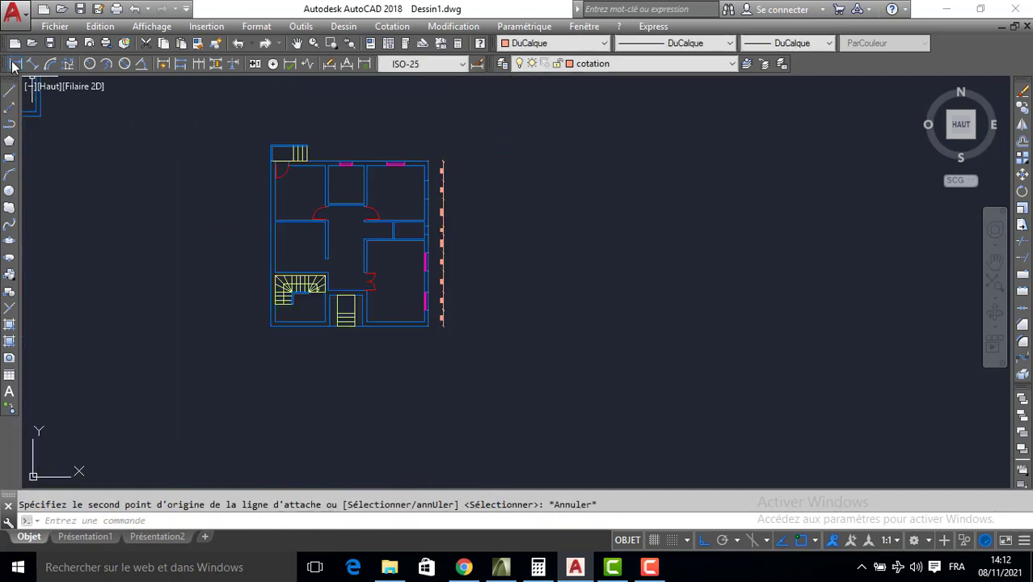
{"action": "left_click", "coordinate": [14, 64]}
{"action": "left_click", "coordinate": [428, 325]}
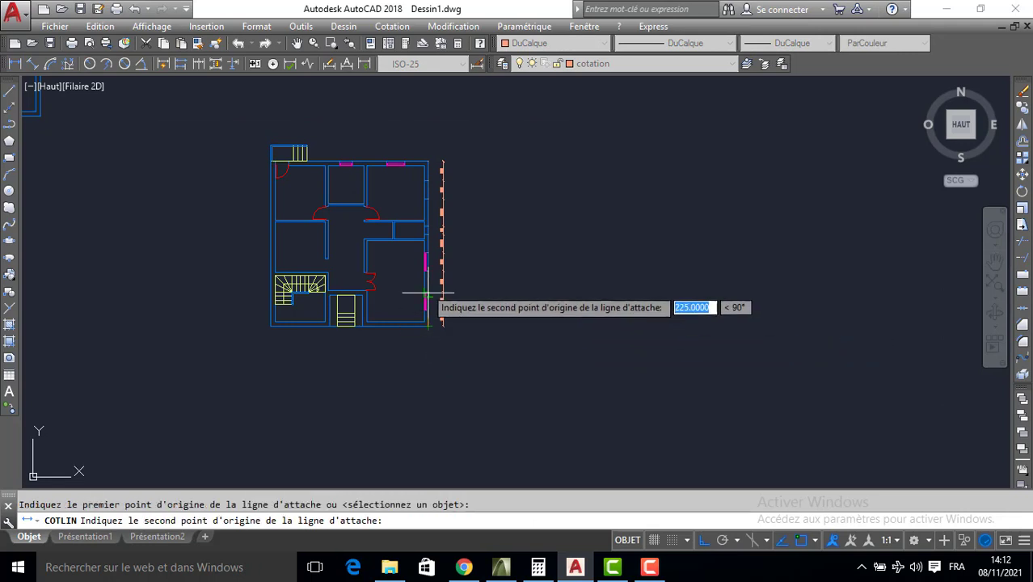
{"action": "scroll", "coordinate": [428, 165], "scroll_direction": "up", "scroll_amount": 4}
{"action": "left_click", "coordinate": [424, 154]}
{"action": "type", "text": "2"}
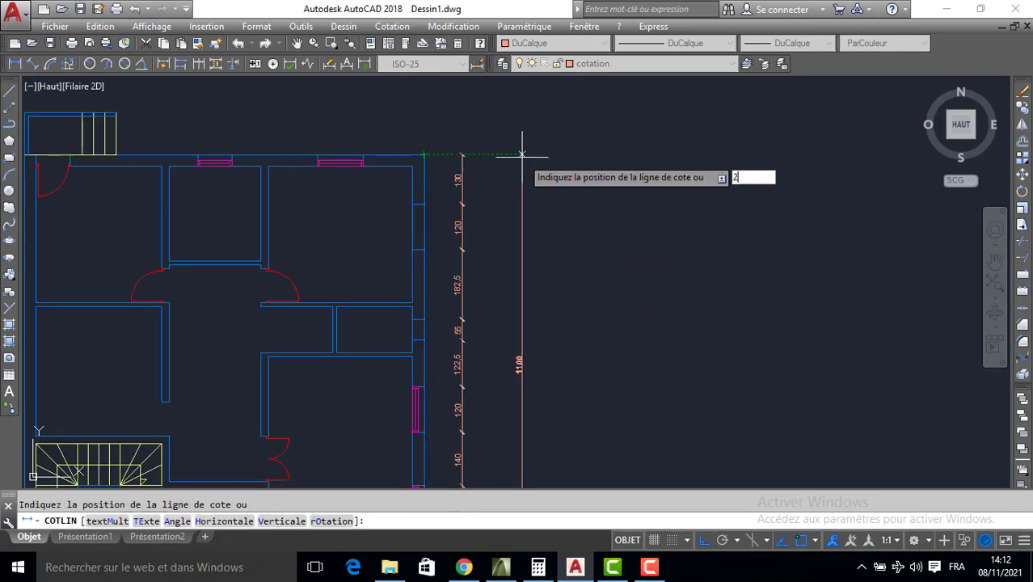
{"action": "type", "text": "00"}
{"action": "key", "text": "Return"}
{"action": "key", "text": "Return"}
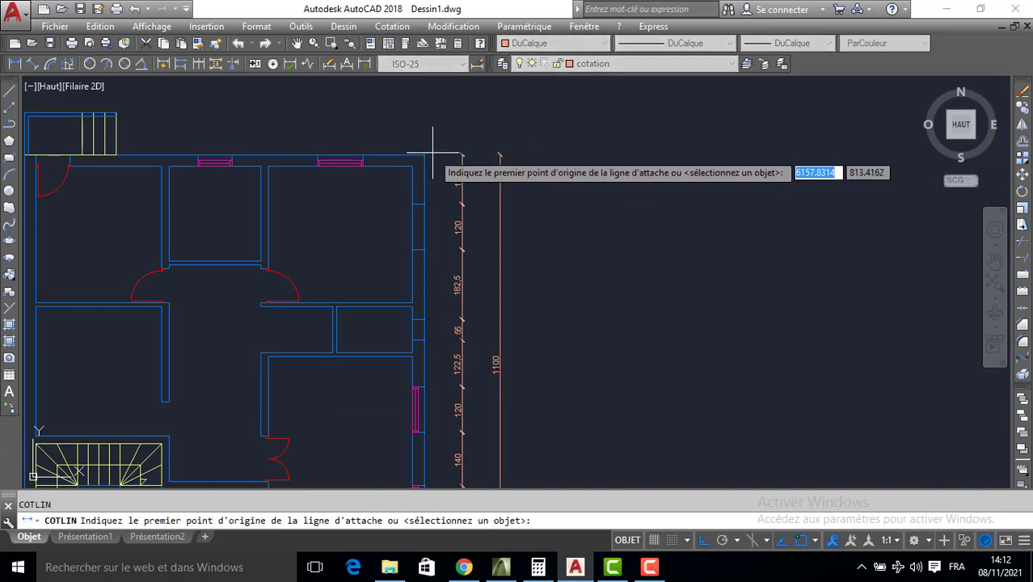
{"action": "key", "text": "Escape"}
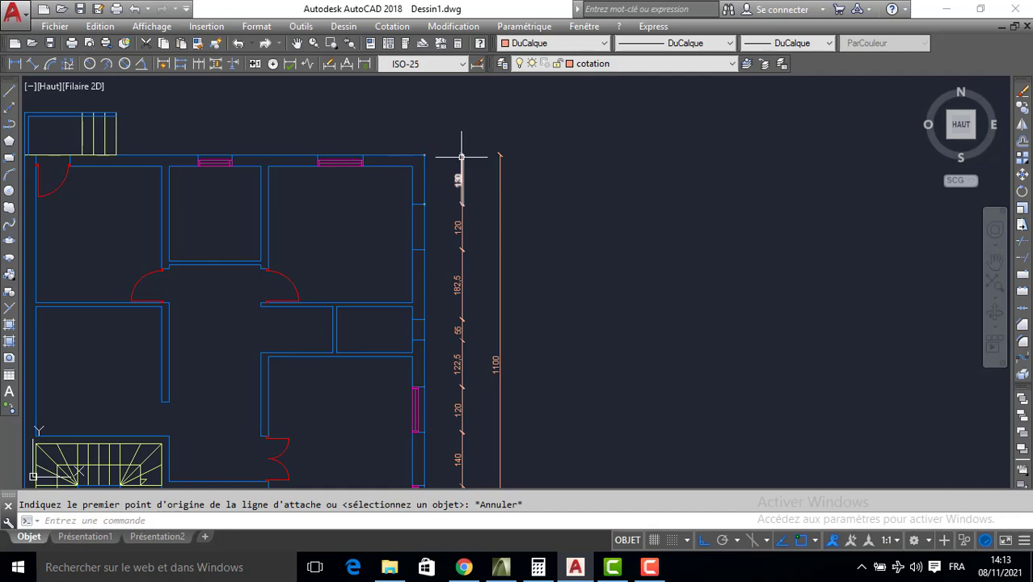
Try a horizontal linear dimension from the building's upper right corner to the nearest top-wall window jamb, and erase it
{"action": "scroll", "coordinate": [486, 161], "scroll_direction": "down", "scroll_amount": 3}
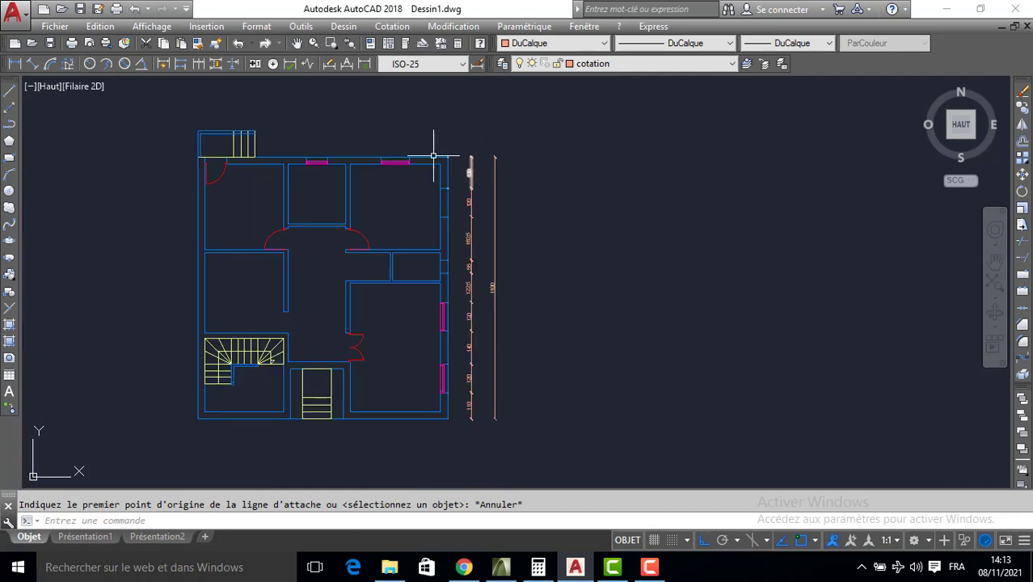
{"action": "left_click", "coordinate": [16, 65]}
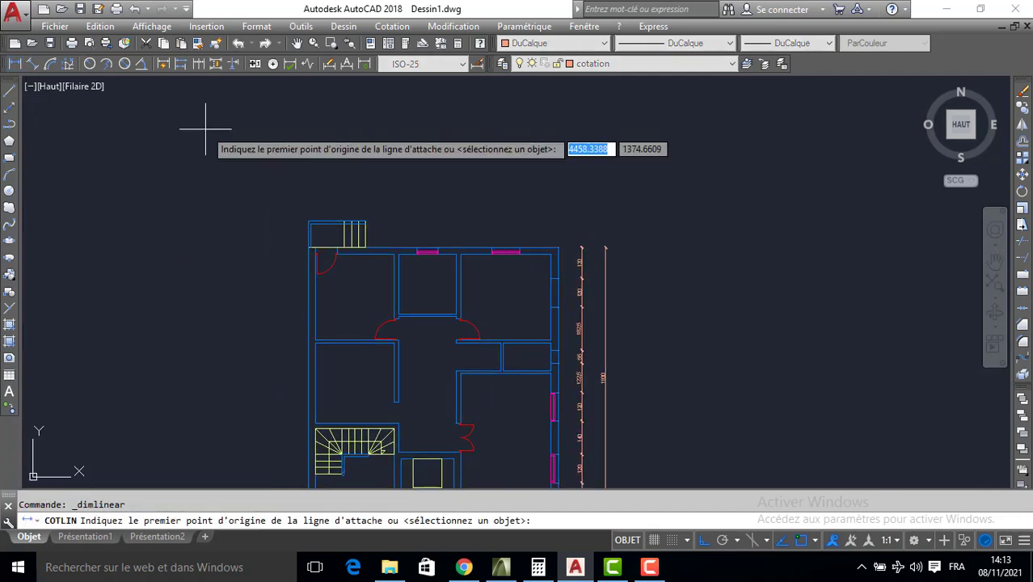
{"action": "scroll", "coordinate": [605, 242], "scroll_direction": "up", "scroll_amount": 4}
{"action": "left_click", "coordinate": [610, 248]}
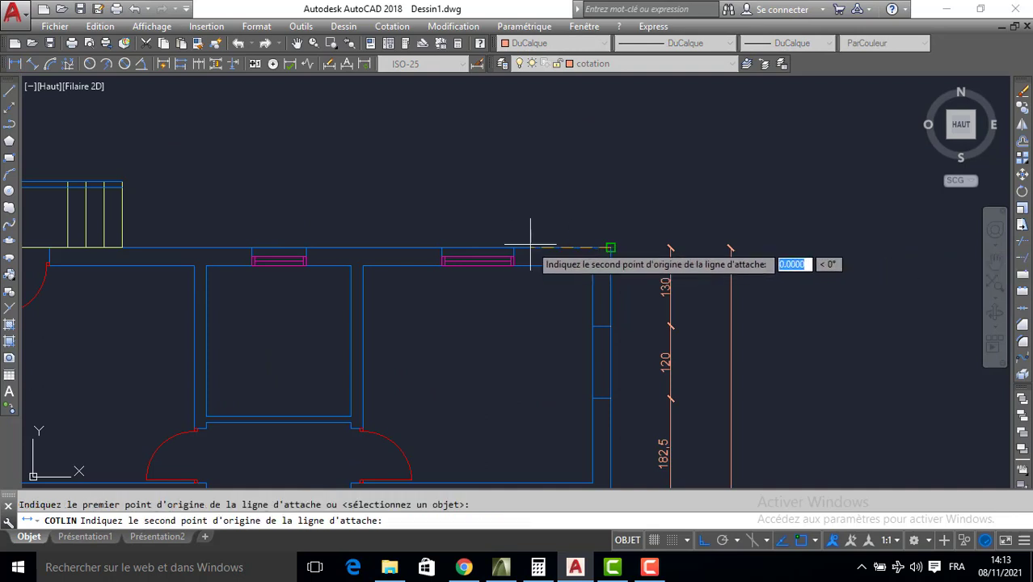
{"action": "left_click", "coordinate": [513, 247]}
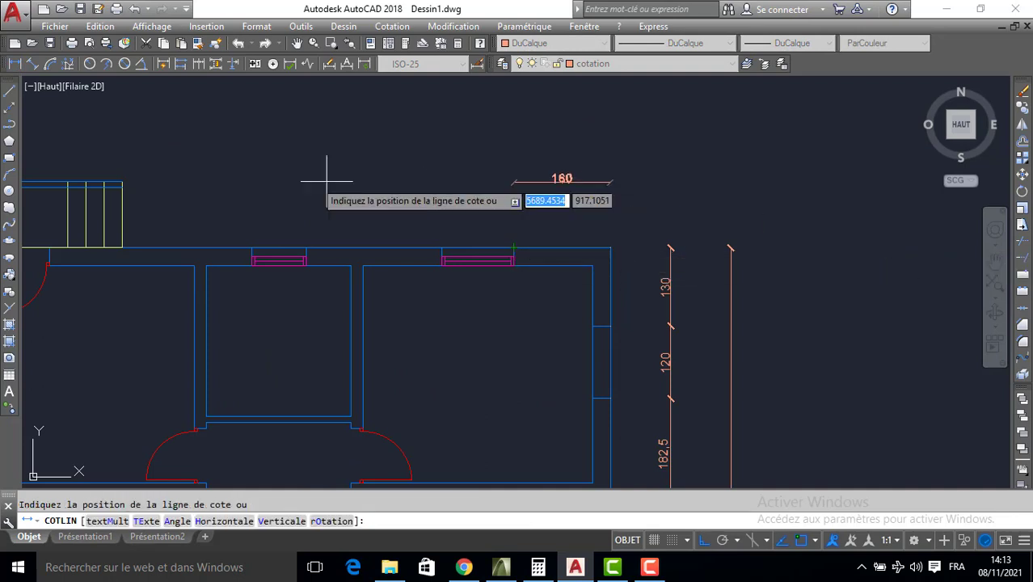
{"action": "middle_click_drag", "start_coordinate": [196, 173], "coordinate": [320, 188]}
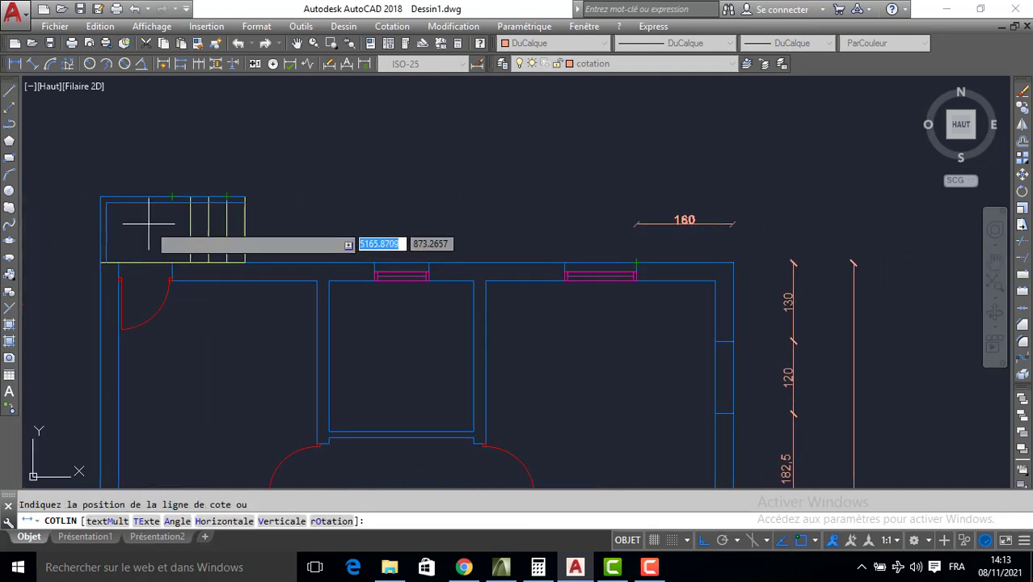
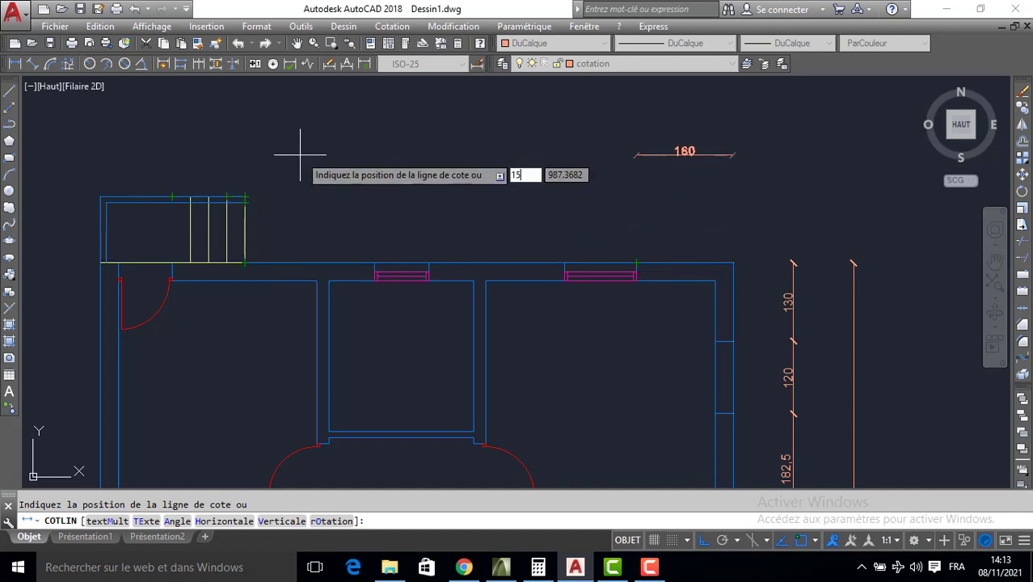
{"action": "key", "text": "Return"}
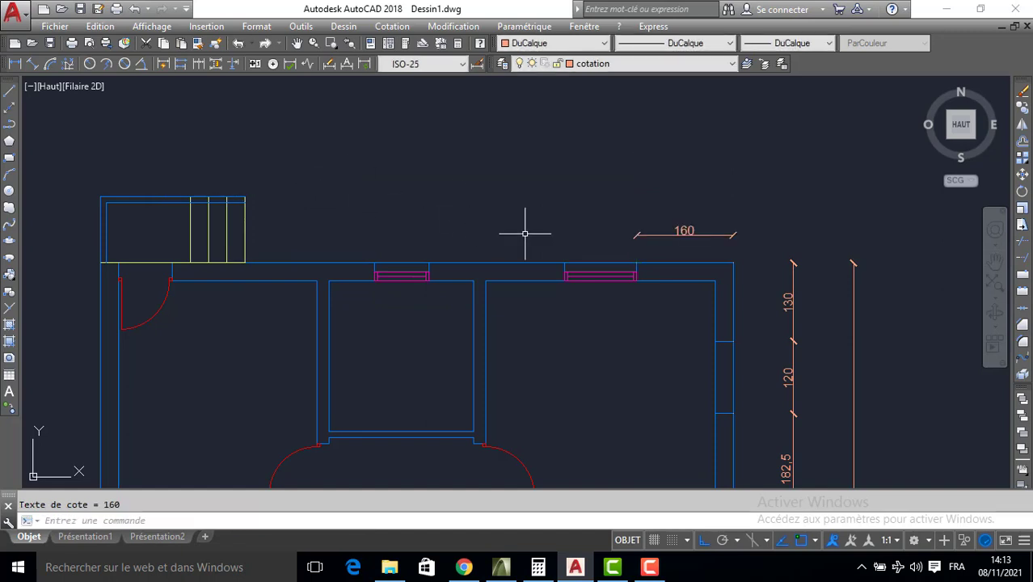
{"action": "key", "text": "Delete"}
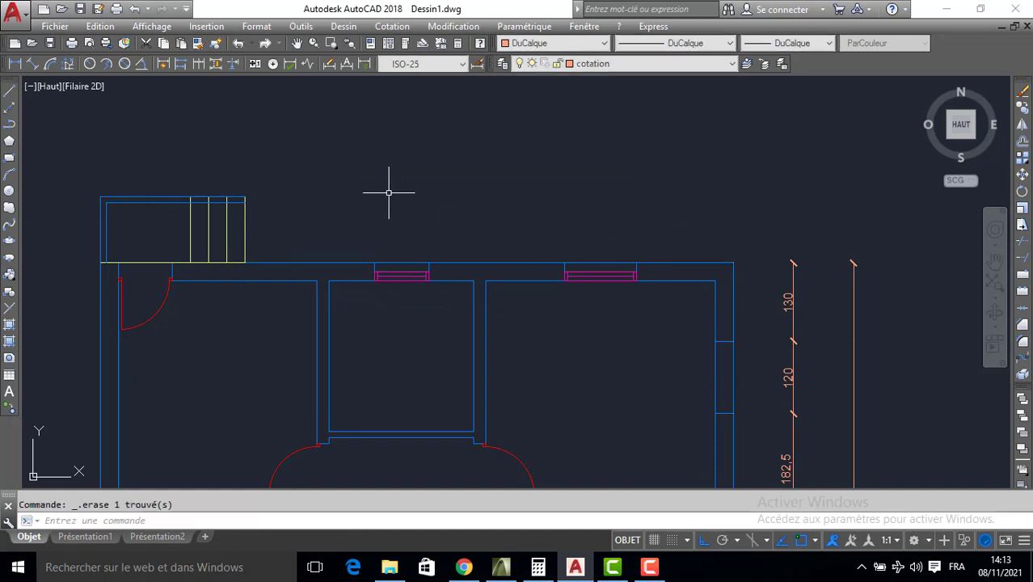
Add a horizontal linear dimension from the building's upper right corner to the nearest window jamb, placed 150 above the top wall
{"action": "left_click", "coordinate": [15, 63]}
{"action": "left_click", "coordinate": [729, 262]}
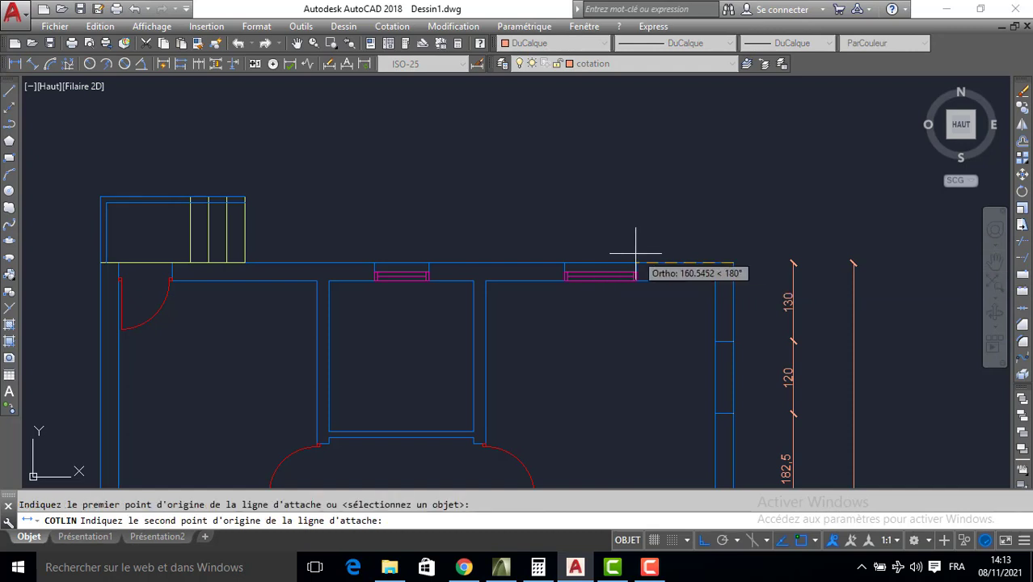
{"action": "left_click", "coordinate": [637, 262]}
{"action": "type", "text": "15"}
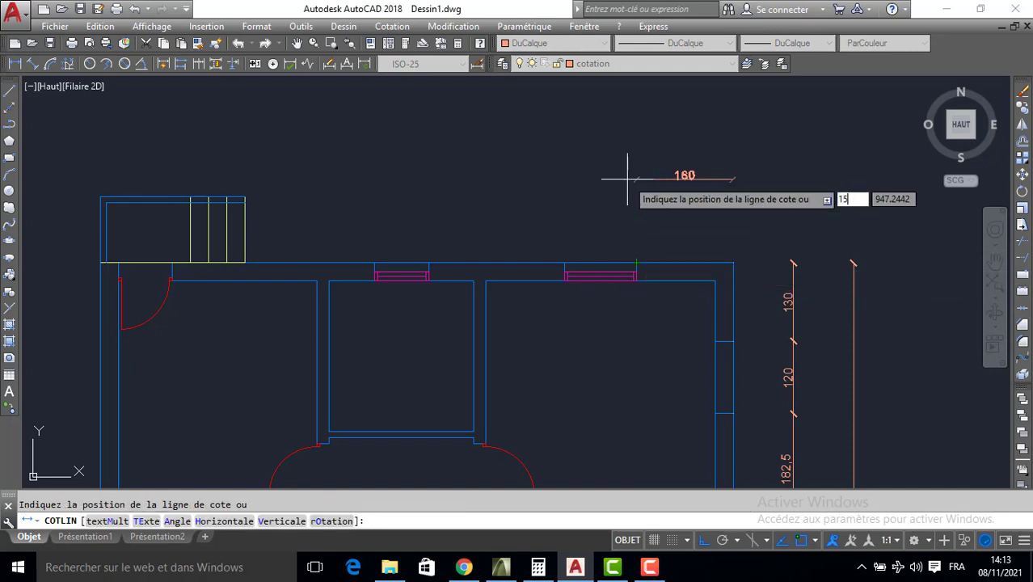
{"action": "type", "text": "0"}
{"action": "key", "text": "Return"}
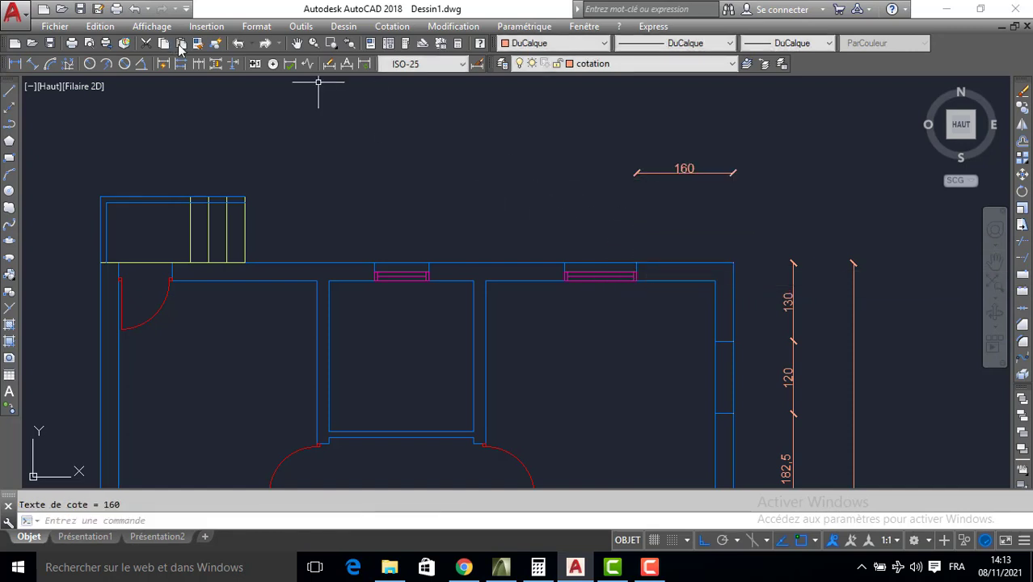
Continue the top-wall dimension chain through both window openings and the door opening to the building's upper left corner
{"action": "left_click", "coordinate": [198, 64]}
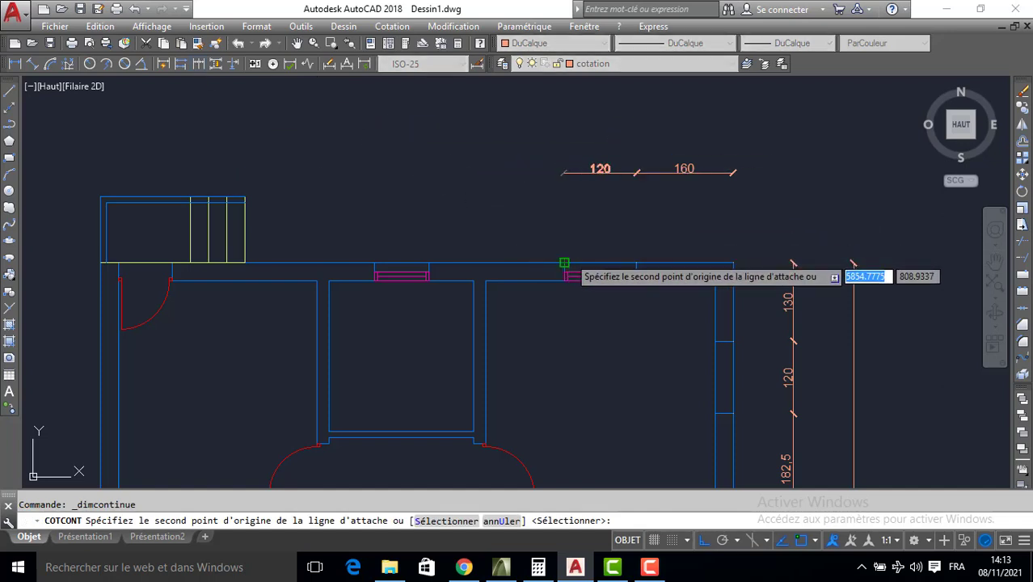
{"action": "left_click", "coordinate": [564, 263]}
{"action": "left_click", "coordinate": [428, 262]}
{"action": "left_click", "coordinate": [374, 263]}
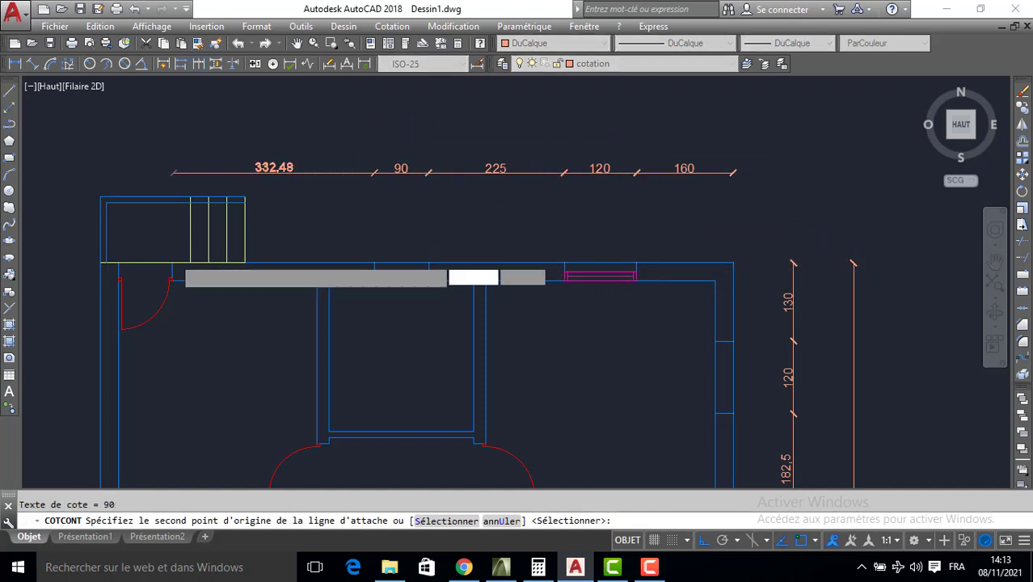
{"action": "scroll", "coordinate": [172, 263], "scroll_direction": "up", "scroll_amount": 2}
{"action": "left_click", "coordinate": [170, 263]}
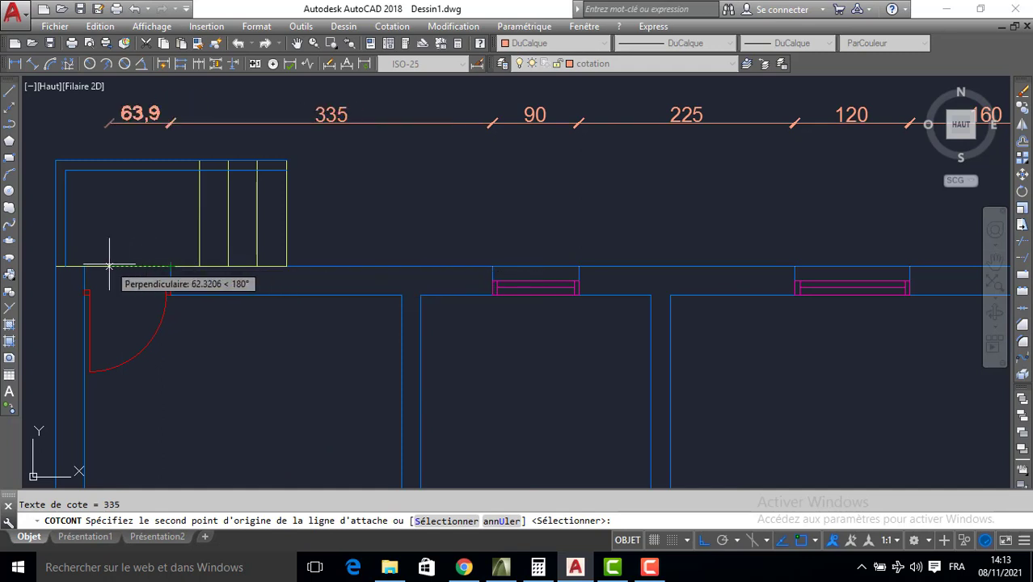
{"action": "left_click", "coordinate": [85, 266]}
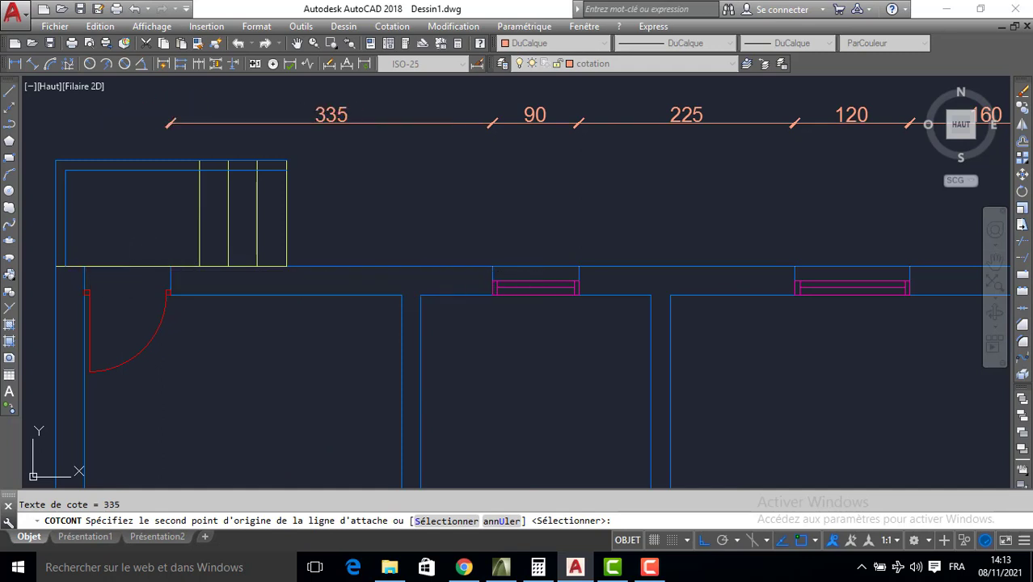
{"action": "key", "text": "Escape"}
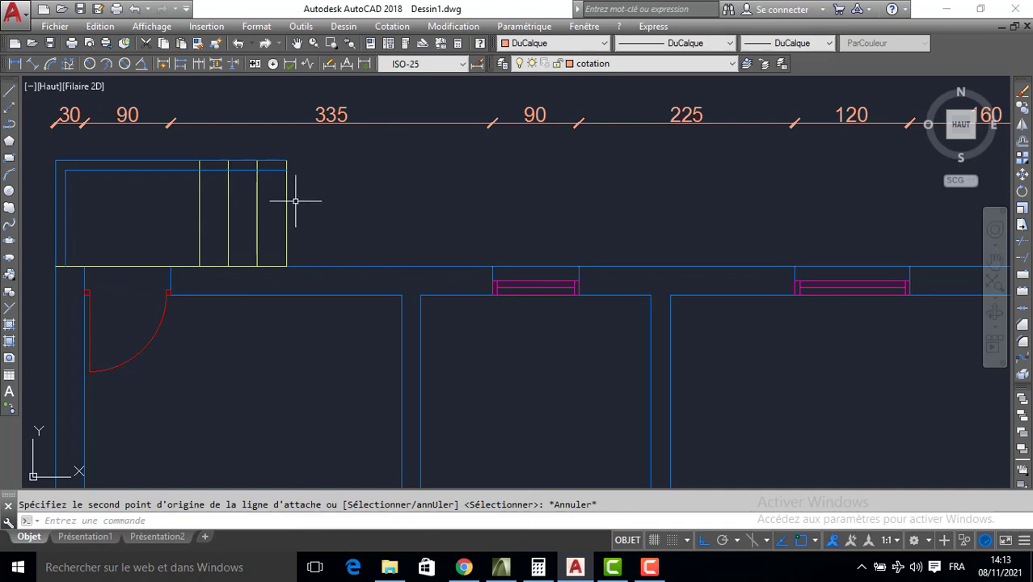
Add an overall horizontal linear dimension between the building's upper left and upper right corners, placed above the top-wall chain
{"action": "scroll", "coordinate": [371, 224], "scroll_direction": "down", "scroll_amount": 5}
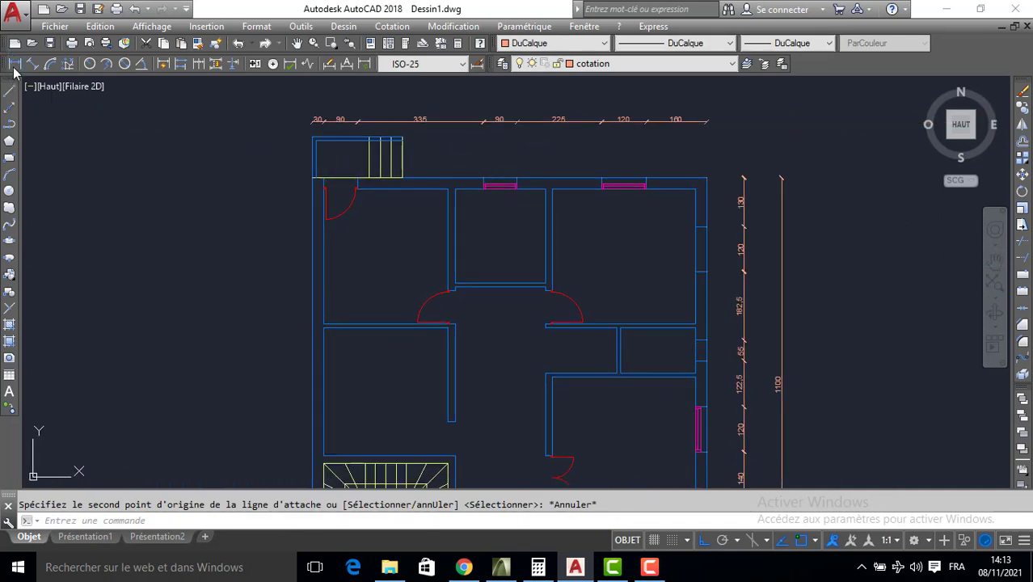
{"action": "left_click", "coordinate": [14, 63]}
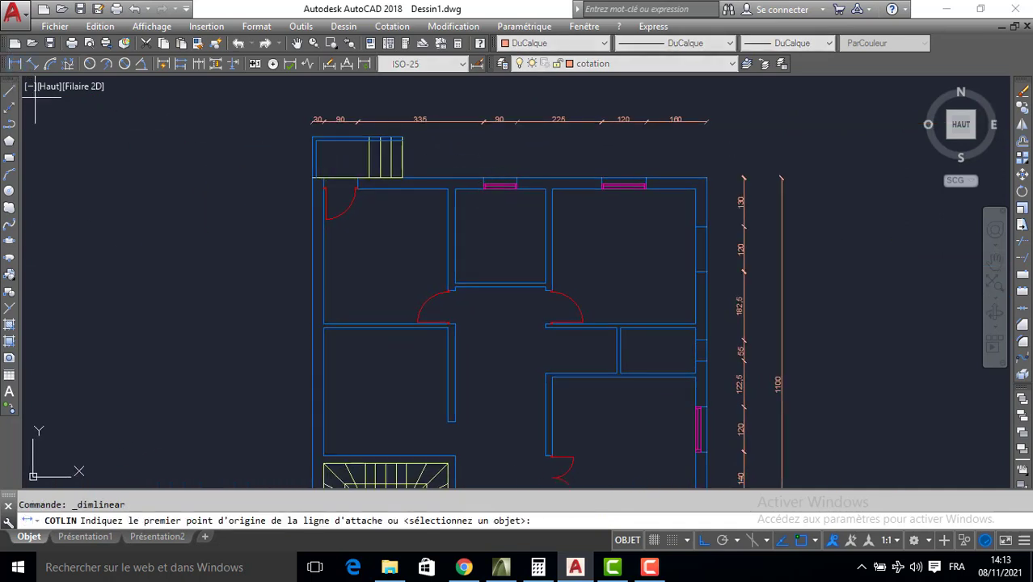
{"action": "left_click", "coordinate": [313, 178]}
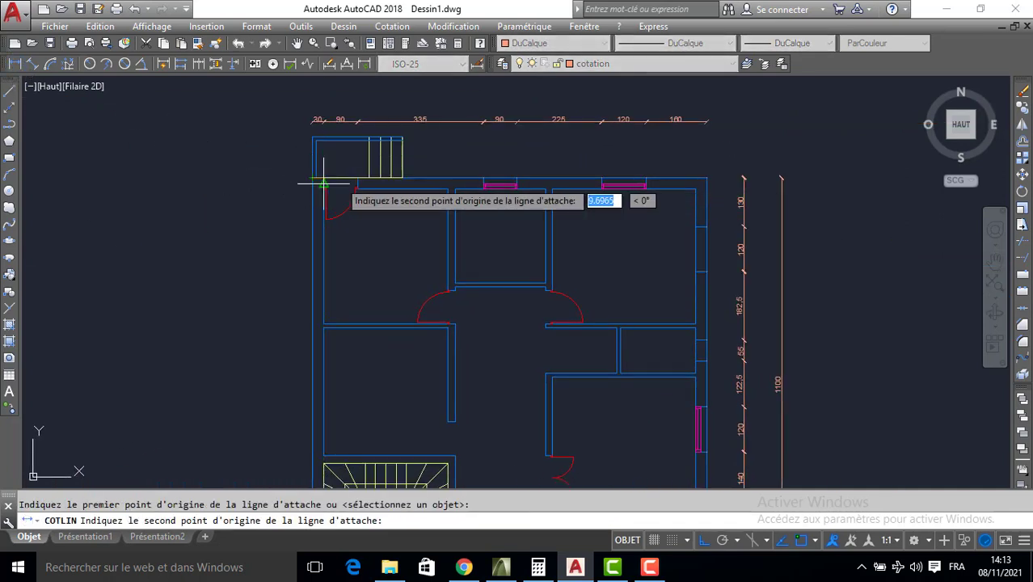
{"action": "left_click", "coordinate": [707, 178]}
{"action": "middle_click_drag", "start_coordinate": [723, 81], "coordinate": [723, 137]}
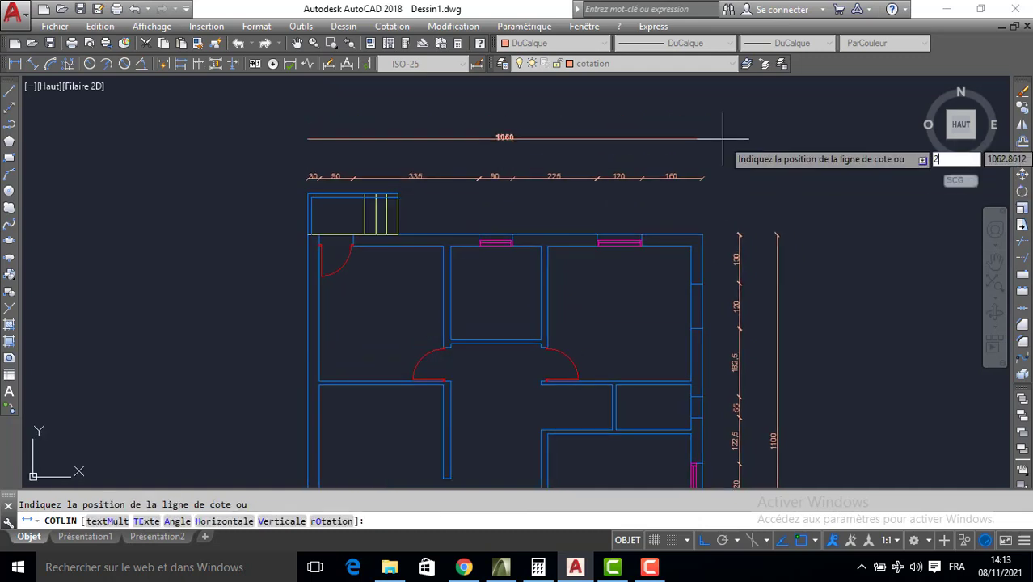
{"action": "left_click", "coordinate": [723, 137]}
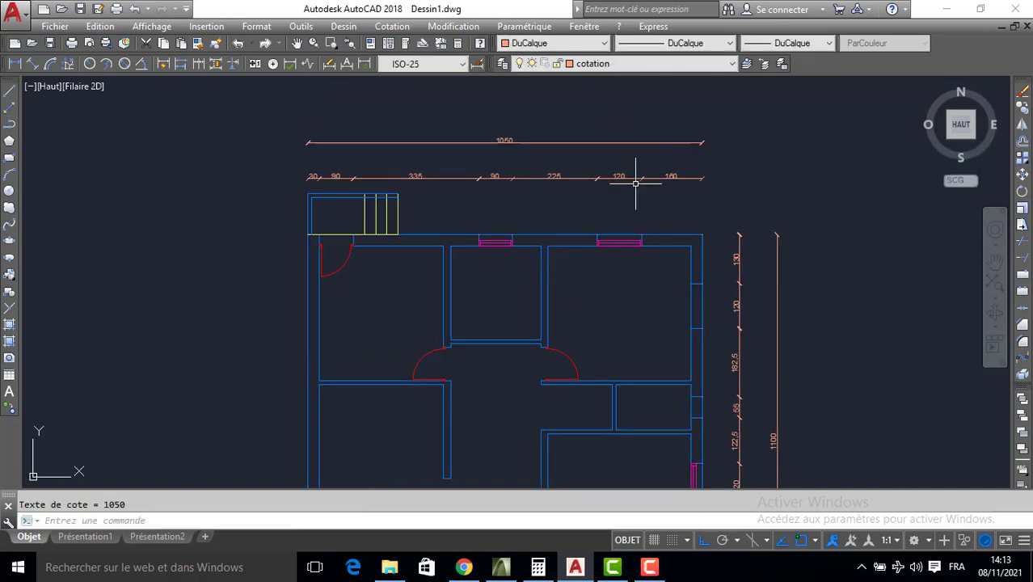
Add a horizontal linear dimension across the left outer wall's thickness, placed inside the plan at the height of the upper rooms
{"action": "scroll", "coordinate": [620, 166], "scroll_direction": "down", "scroll_amount": 3}
{"action": "middle_click_drag", "start_coordinate": [606, 231], "coordinate": [651, 164]}
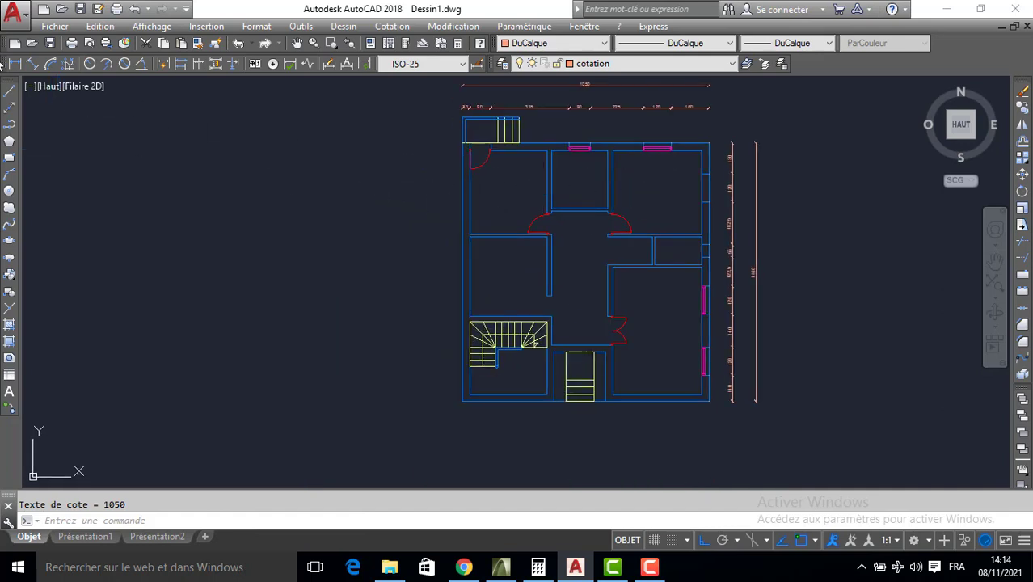
{"action": "middle_click_drag", "start_coordinate": [411, 268], "coordinate": [370, 217]}
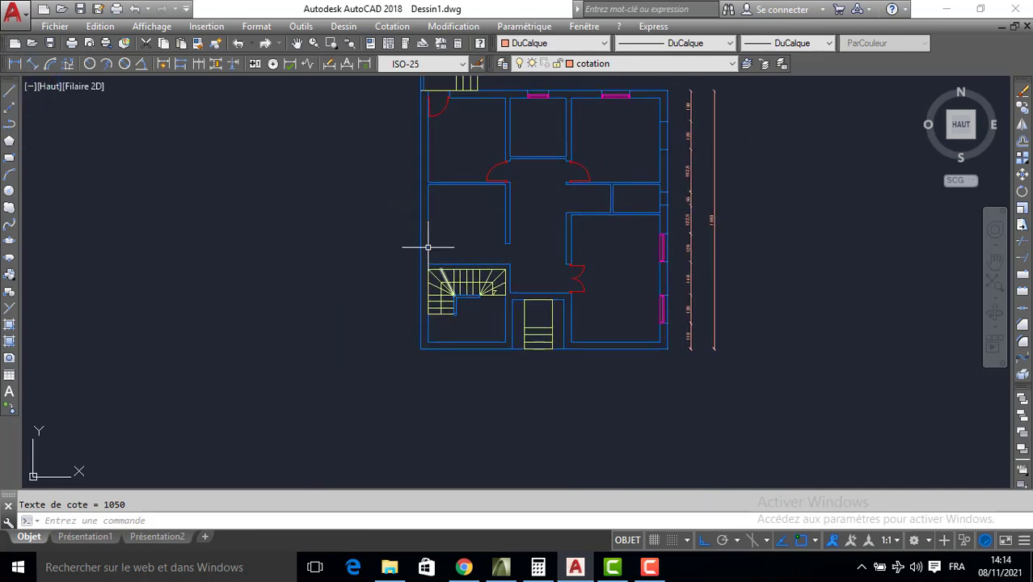
{"action": "left_click", "coordinate": [15, 64]}
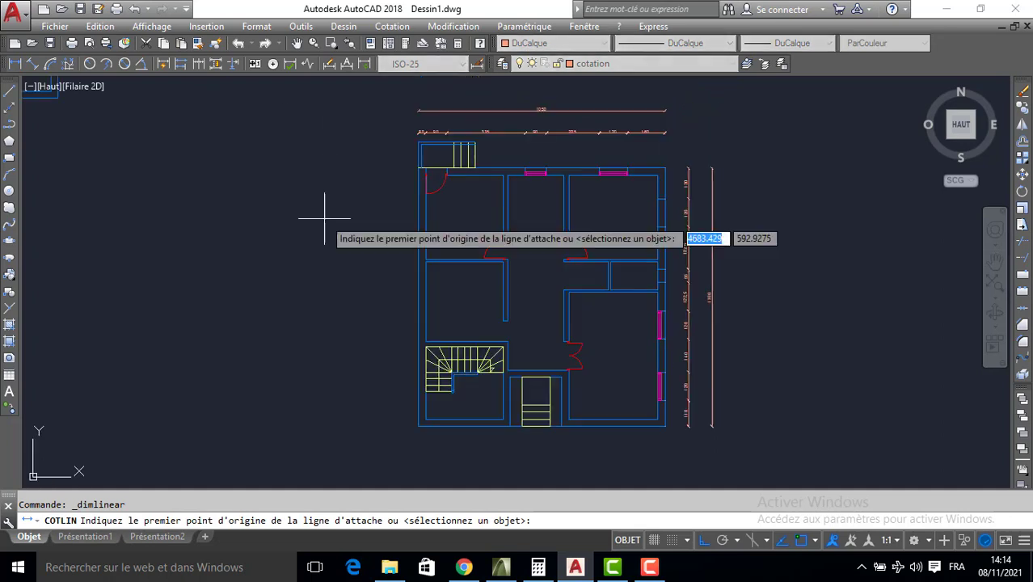
{"action": "scroll", "coordinate": [408, 168], "scroll_direction": "up", "scroll_amount": 5}
{"action": "left_click", "coordinate": [459, 184]}
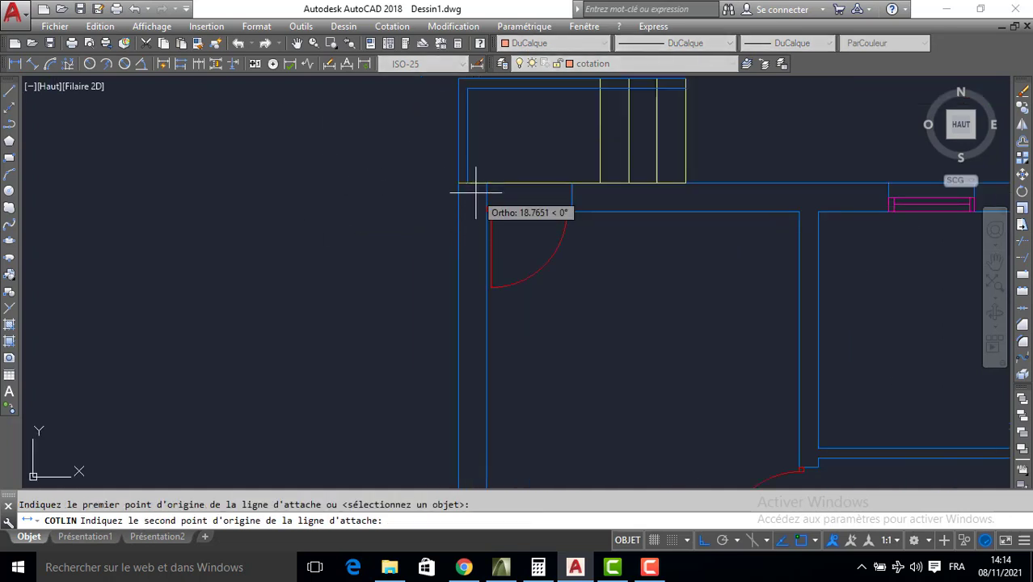
{"action": "left_click", "coordinate": [487, 185]}
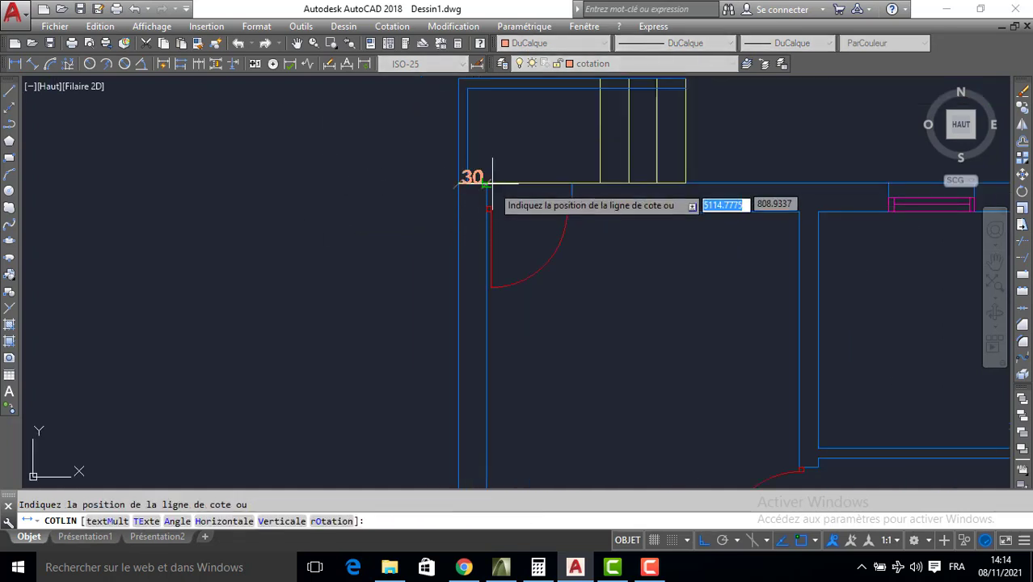
{"action": "left_click", "coordinate": [524, 335]}
Continue the interior dimension chain across the three upper rooms and both partitions to the outer face of the right wall
{"action": "left_click", "coordinate": [198, 65]}
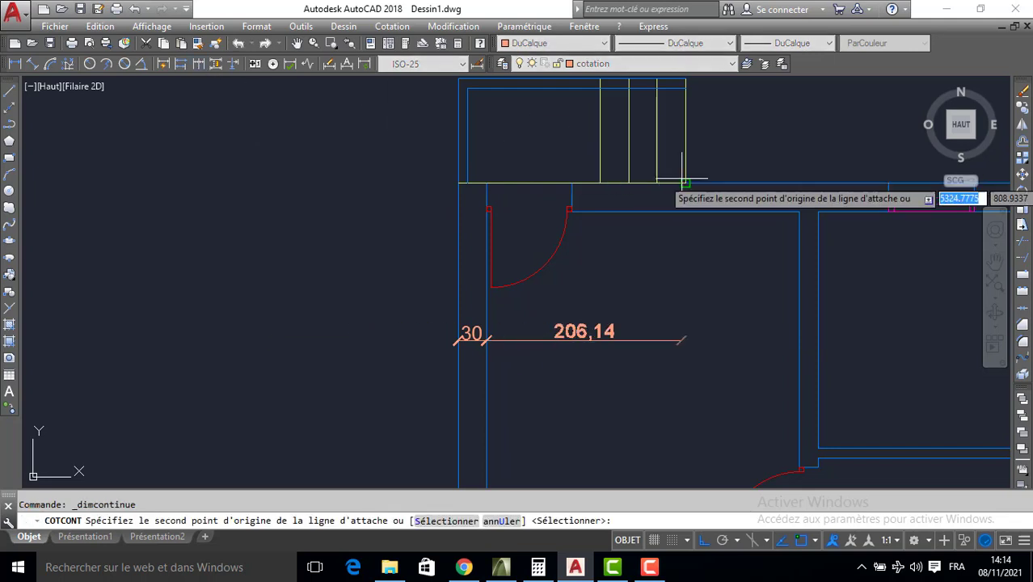
{"action": "left_click", "coordinate": [800, 212]}
{"action": "left_click", "coordinate": [818, 211]}
{"action": "middle_click_drag", "start_coordinate": [862, 248], "coordinate": [450, 255]}
{"action": "left_click", "coordinate": [635, 218]}
{"action": "left_click", "coordinate": [653, 218]}
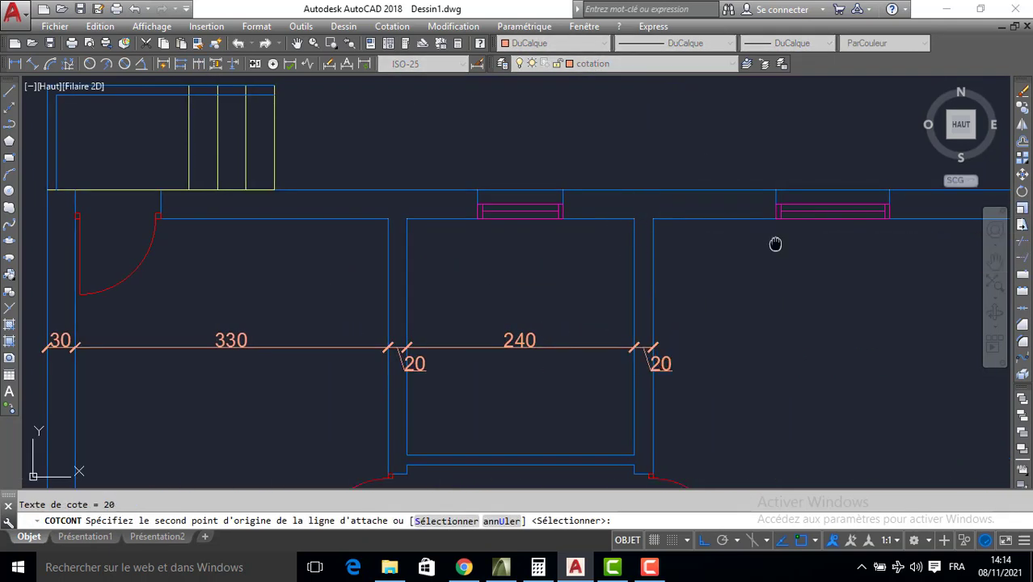
{"action": "middle_click_drag", "start_coordinate": [776, 242], "coordinate": [430, 179]}
{"action": "left_click", "coordinate": [457, 177]}
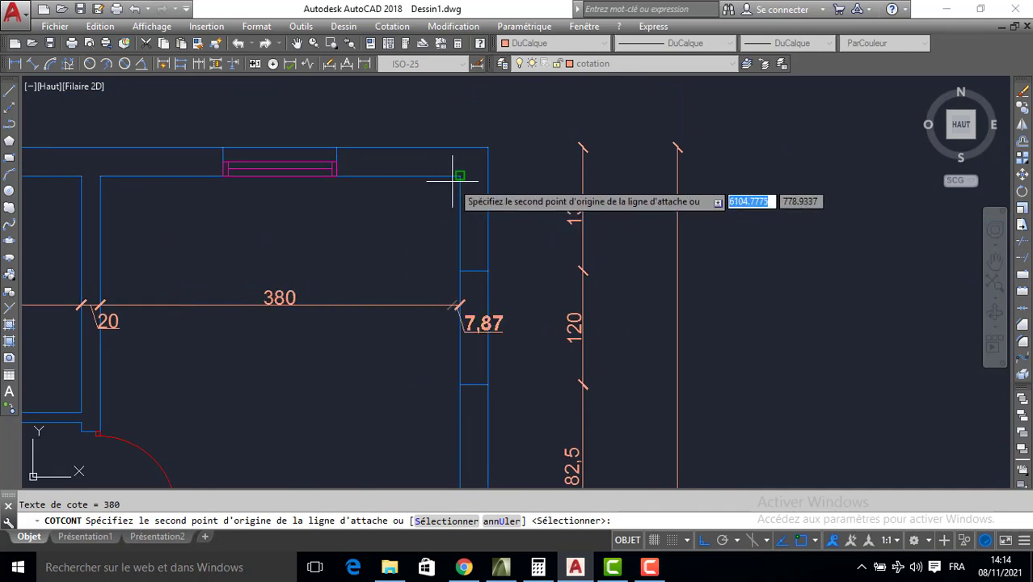
{"action": "left_click", "coordinate": [489, 144]}
{"action": "key", "text": "Escape"}
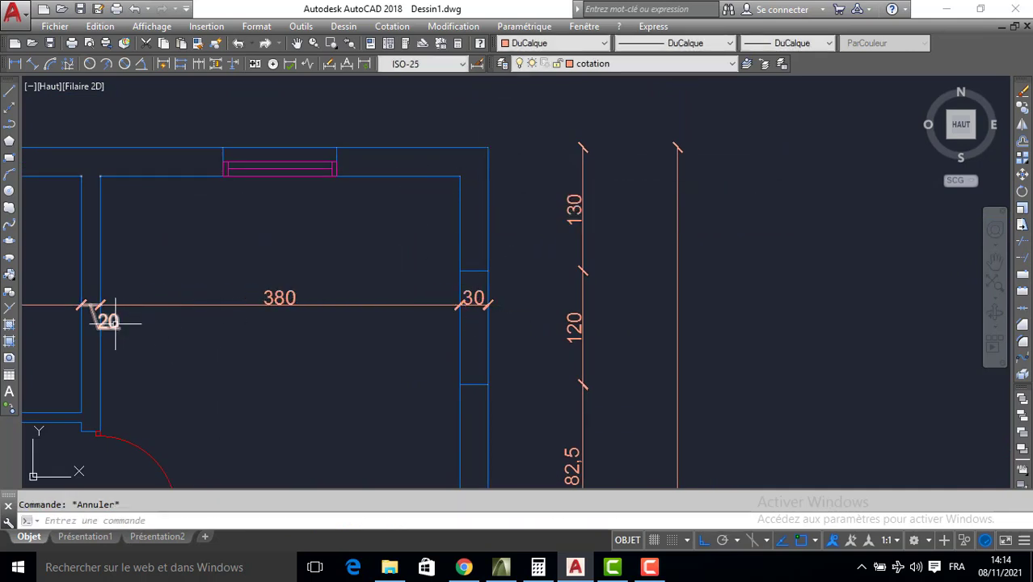
Move the right partition's thickness text from its leader up onto the interior dimension line
{"action": "left_click", "coordinate": [98, 321]}
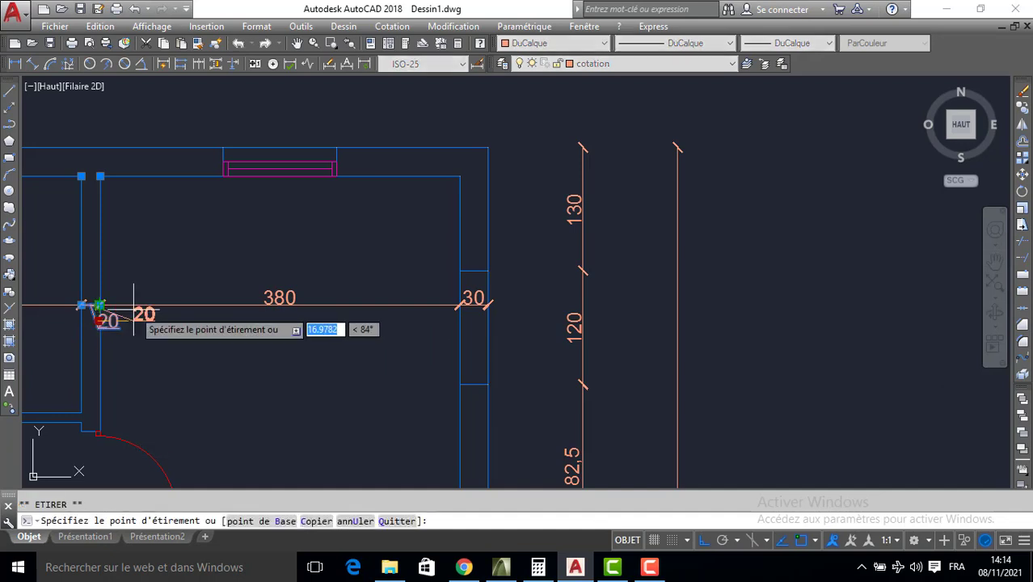
{"action": "left_click", "coordinate": [120, 303]}
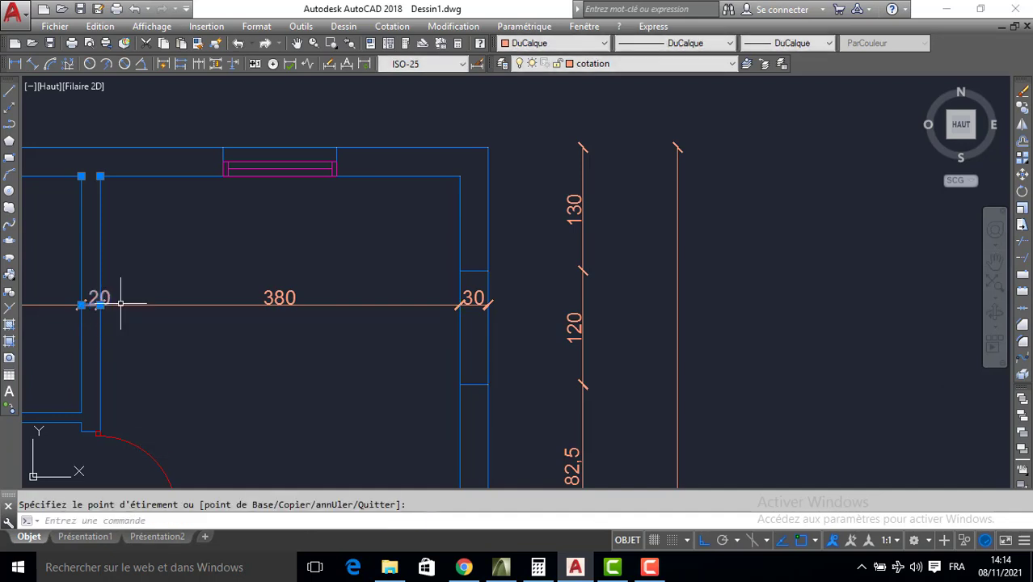
{"action": "scroll", "coordinate": [104, 296], "scroll_direction": "up", "scroll_amount": 5}
{"action": "middle_click_drag", "start_coordinate": [104, 296], "coordinate": [411, 289]}
{"action": "scroll", "coordinate": [312, 301], "scroll_direction": "down", "scroll_amount": 8}
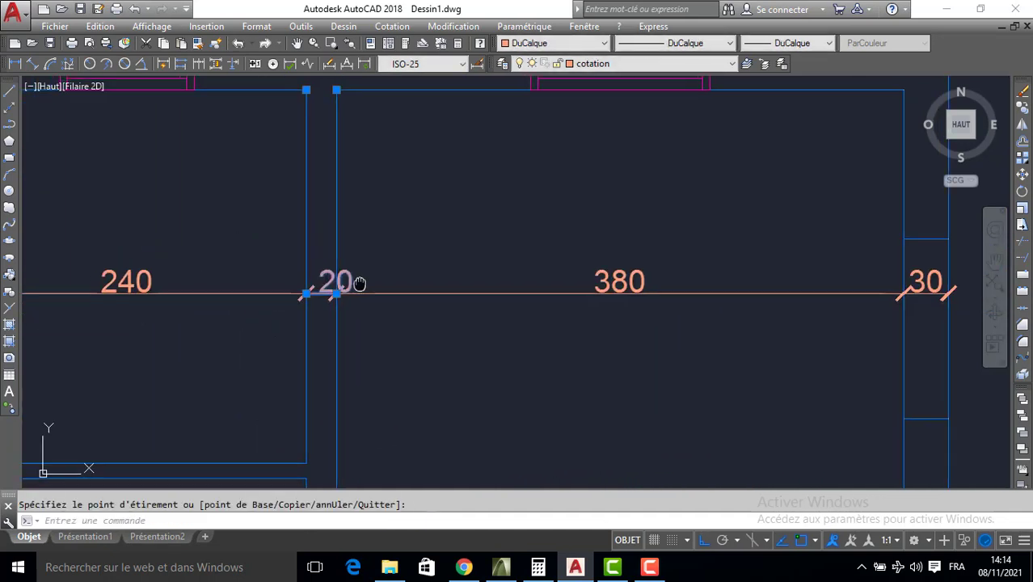
{"action": "middle_click_drag", "start_coordinate": [226, 310], "coordinate": [347, 279]}
{"action": "key", "text": "Escape"}
{"action": "key", "text": "Escape"}
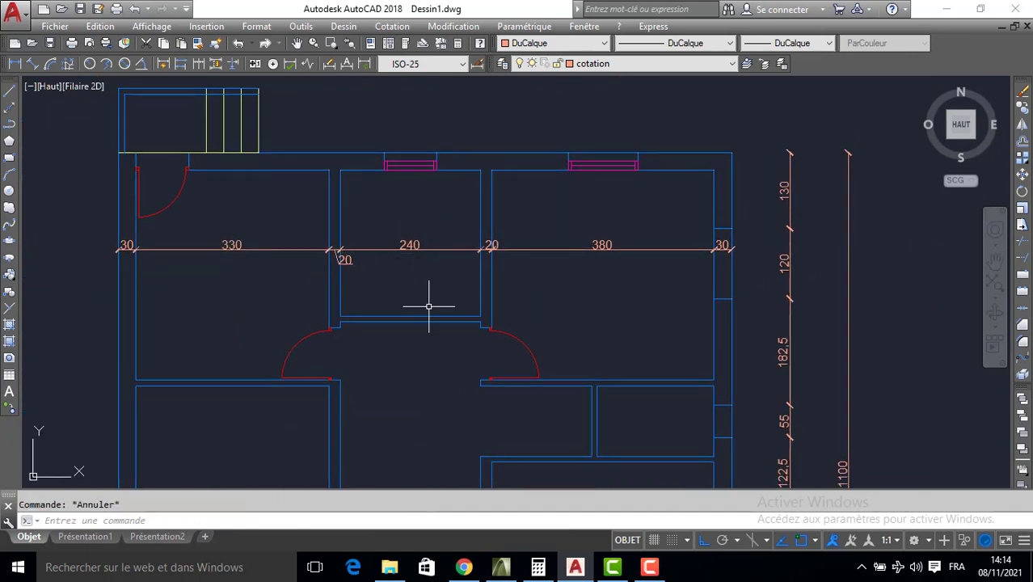
Enable the Proche object snap and move the left partition's thickness text onto the dimension line, to the left of that partition
{"action": "left_click", "coordinate": [808, 538]}
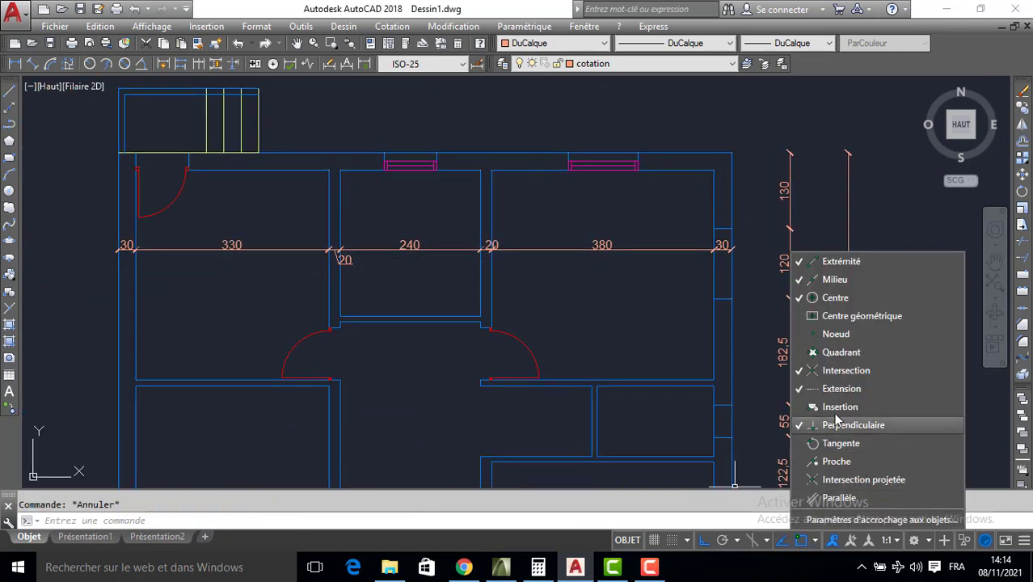
{"action": "left_click", "coordinate": [837, 461]}
{"action": "left_click", "coordinate": [385, 275]}
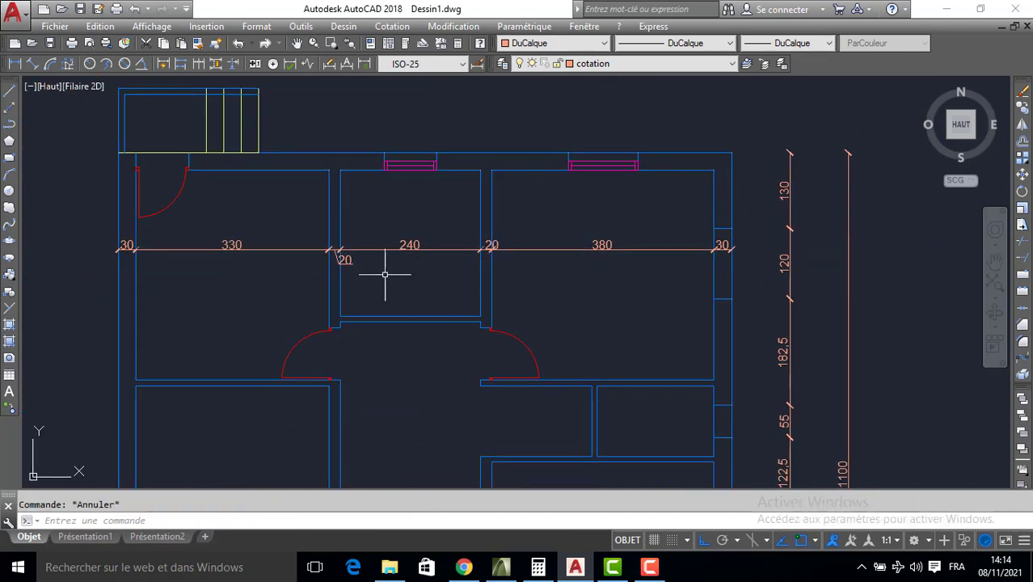
{"action": "left_click", "coordinate": [338, 252]}
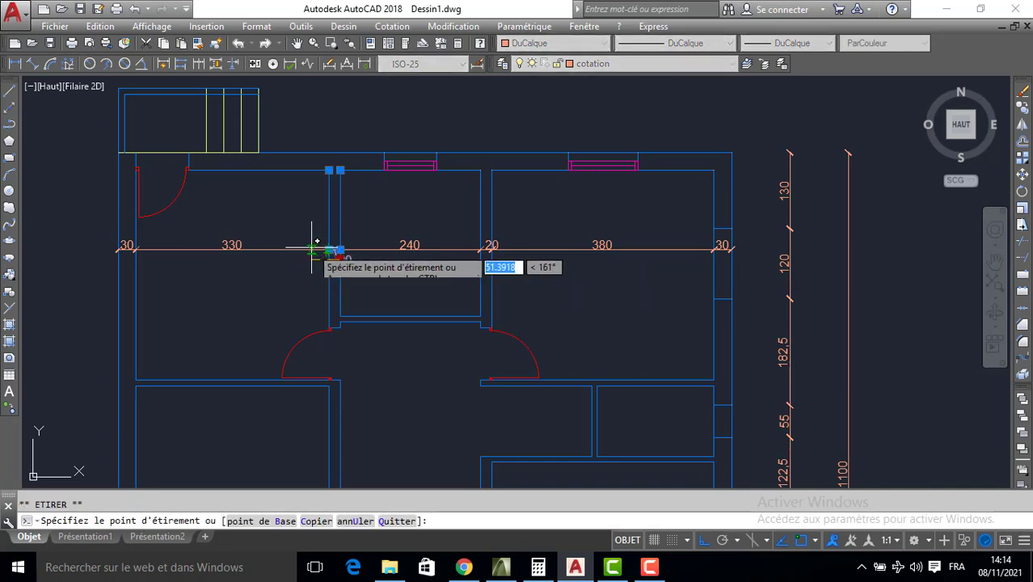
{"action": "key", "text": "Escape"}
Move the right partition's thickness text along the dimension line to the right of the partition, clear of the tick marks
{"action": "scroll", "coordinate": [453, 245], "scroll_direction": "up", "scroll_amount": 5}
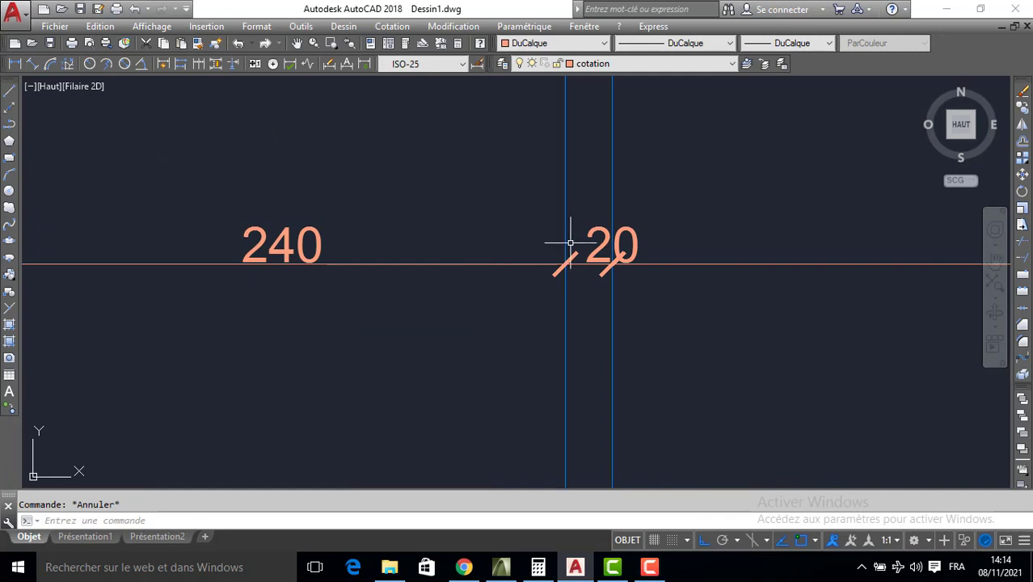
{"action": "left_click", "coordinate": [596, 261]}
{"action": "left_click", "coordinate": [606, 265]}
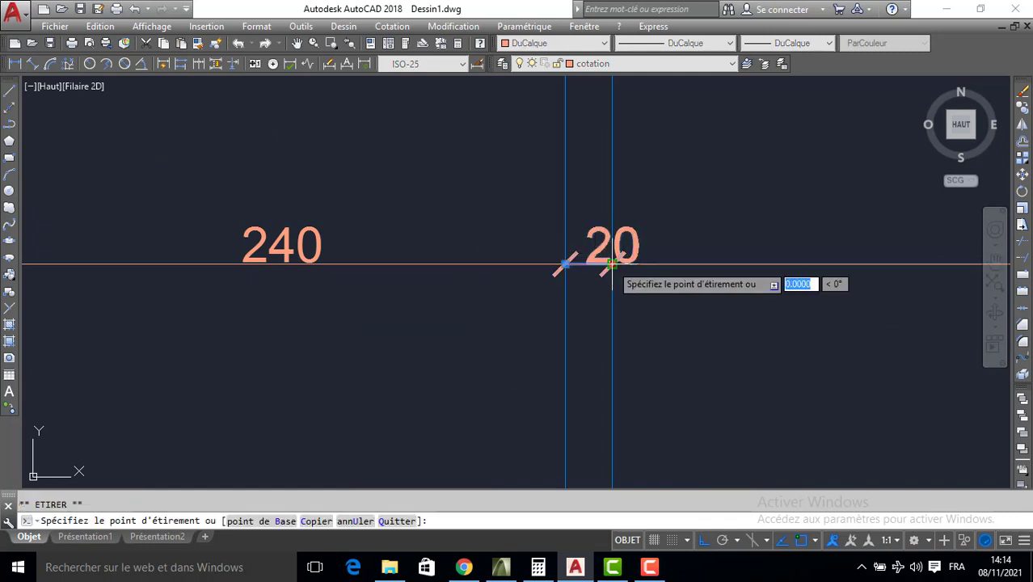
{"action": "scroll", "coordinate": [533, 318], "scroll_direction": "down", "scroll_amount": 5}
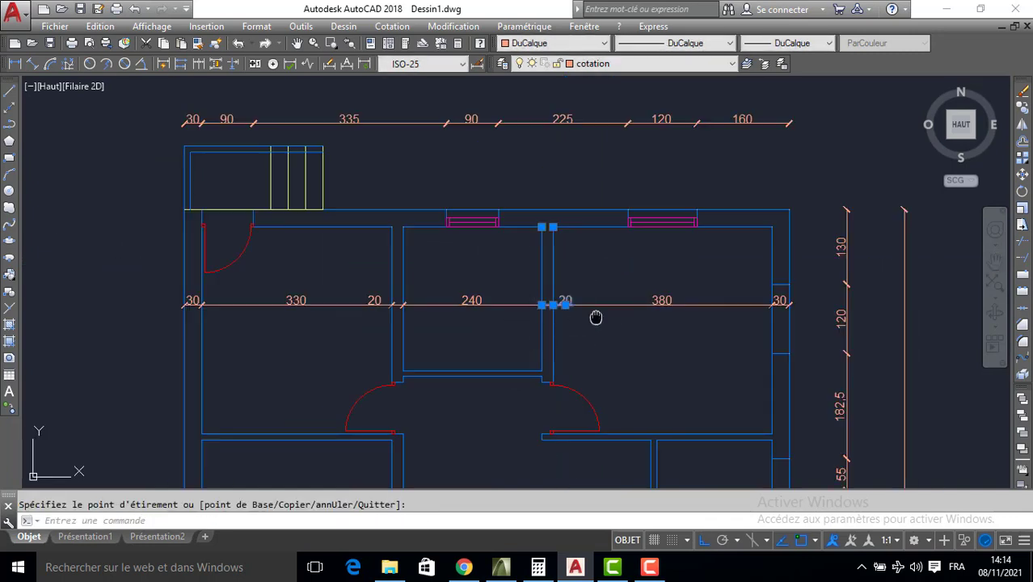
{"action": "key", "text": "Escape"}
{"action": "mouse_move", "coordinate": [596, 318]}
{"action": "middle_mouse_down"}
{"action": "mouse_move", "coordinate": [540, 295]}
{"action": "mouse_move", "coordinate": [468, 223]}
{"action": "middle_mouse_up"}
{"action": "scroll", "coordinate": [501, 295], "scroll_direction": "down", "scroll_amount": 2}
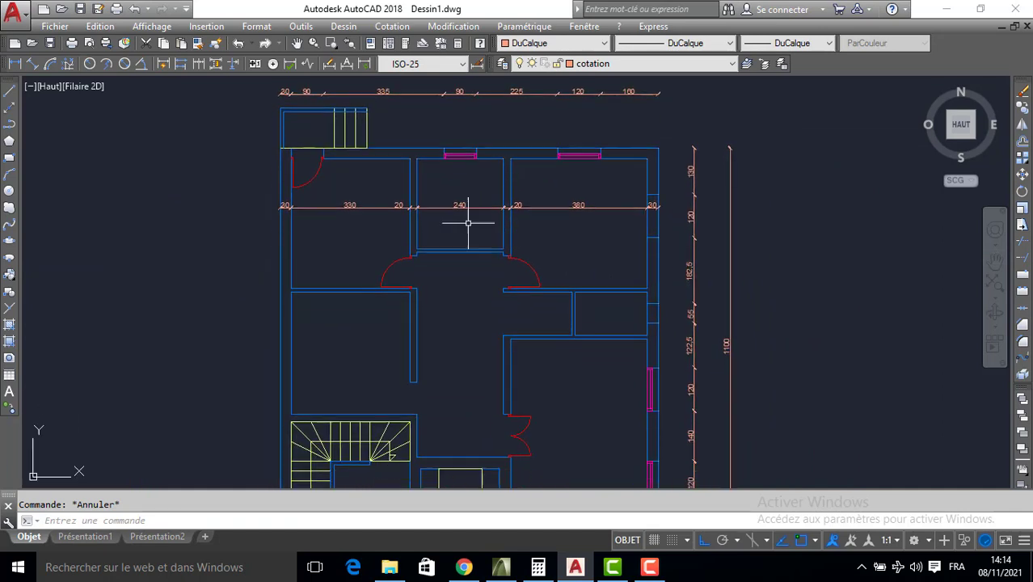
Make texte the current layer and add the multiline text CHAMBRE at height 20 in the room above the winding stairs
{"action": "left_click", "coordinate": [593, 65]}
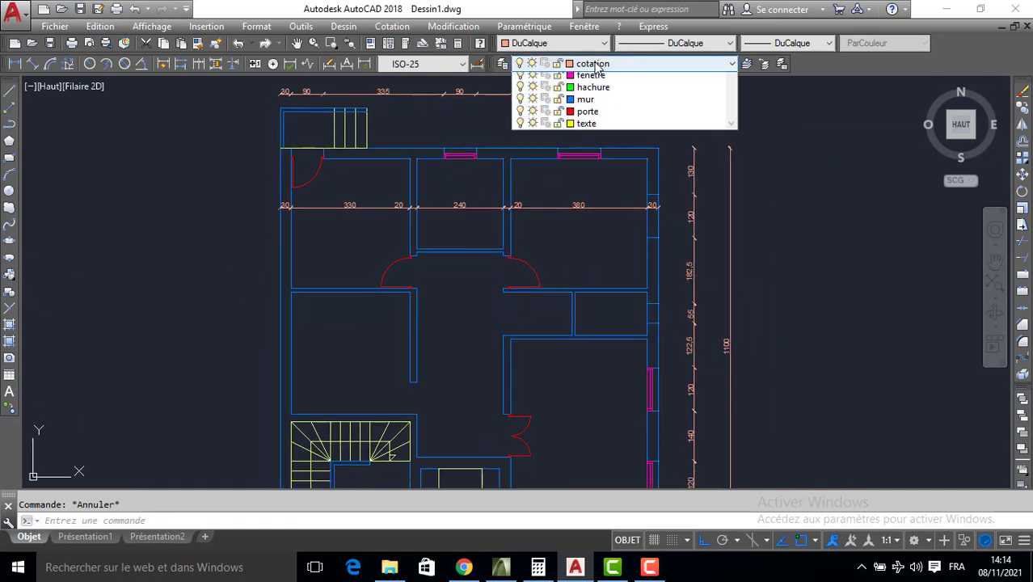
{"action": "left_click", "coordinate": [593, 196]}
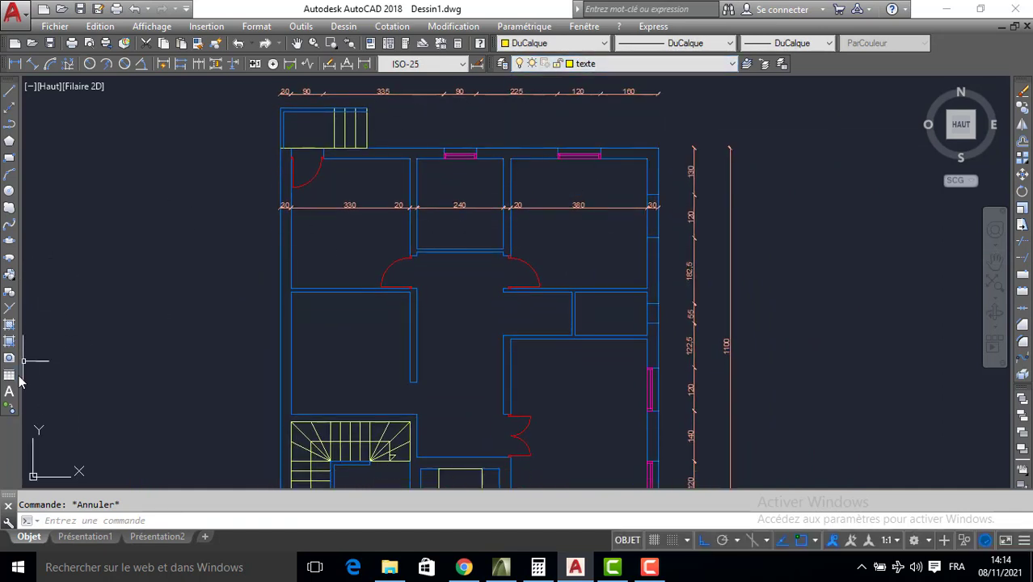
{"action": "left_click", "coordinate": [9, 392]}
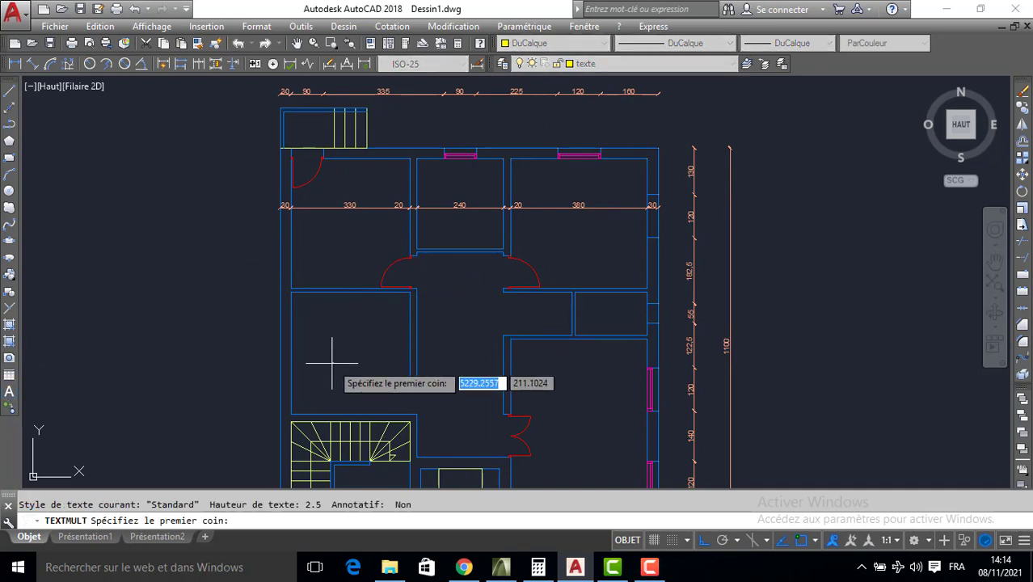
{"action": "left_click", "coordinate": [332, 340]}
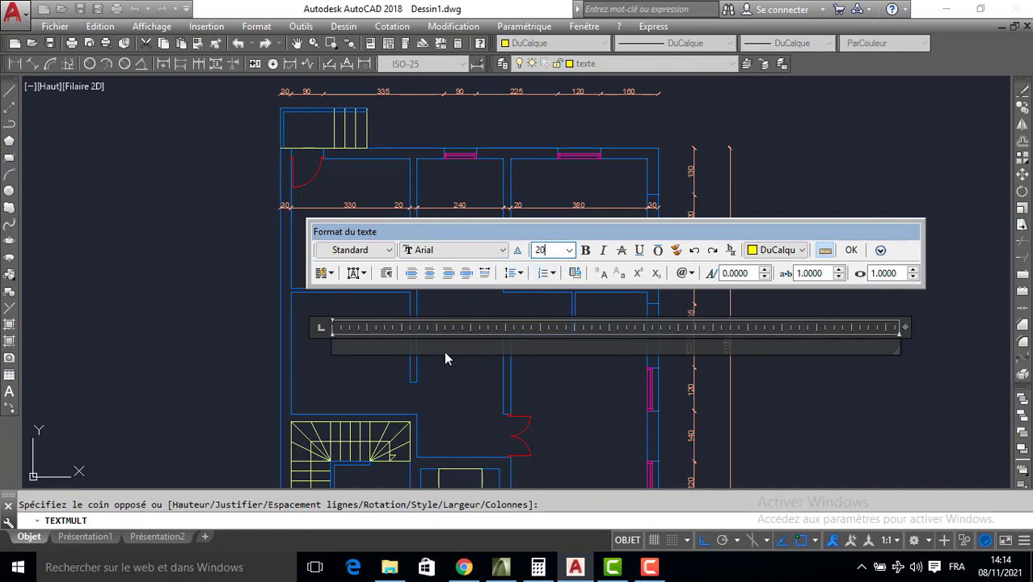
{"action": "type", "text": "CHAMBRE"}
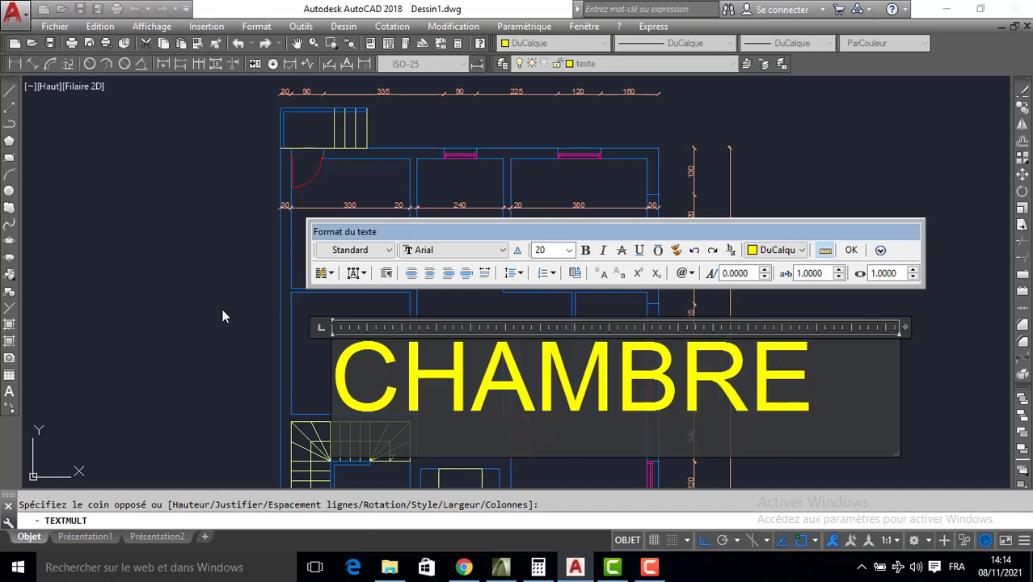
{"action": "left_click", "coordinate": [290, 317]}
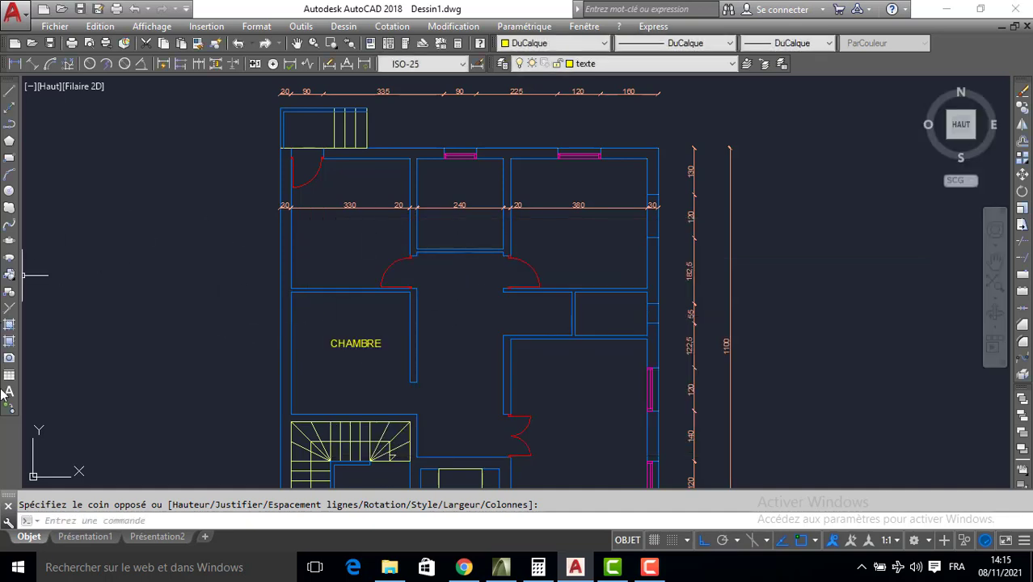
Add the multiline text CUISINE at height 20 in the upper-left room, below the interior dimension line
{"action": "left_click", "coordinate": [9, 394]}
{"action": "left_click", "coordinate": [329, 243]}
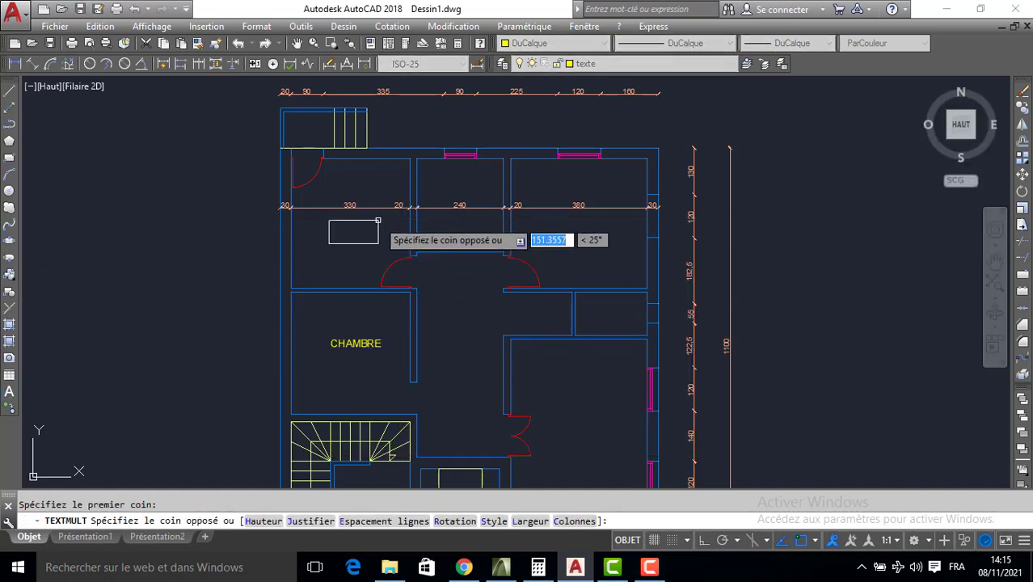
{"action": "left_click", "coordinate": [369, 228]}
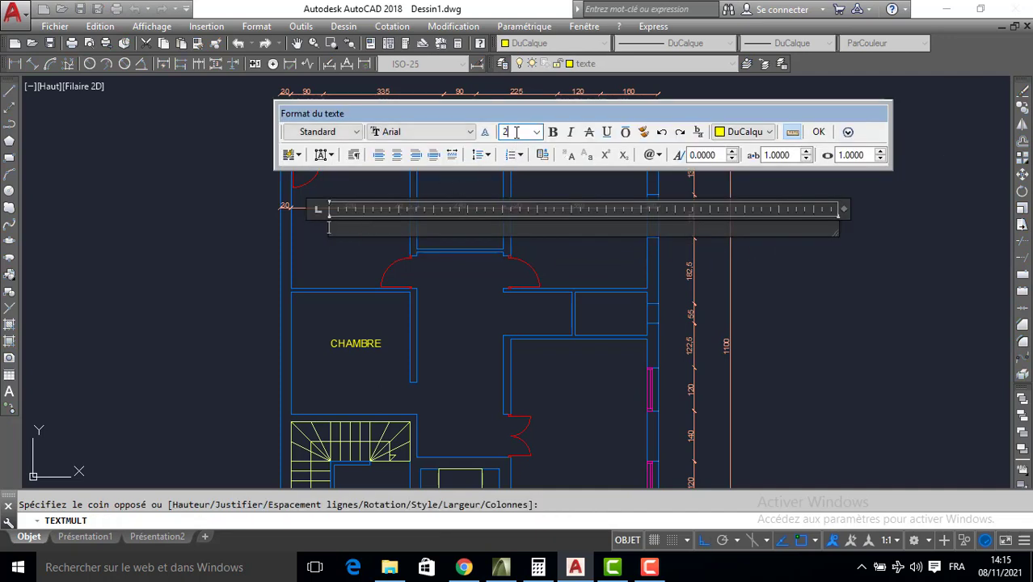
{"action": "key", "text": "Return"}
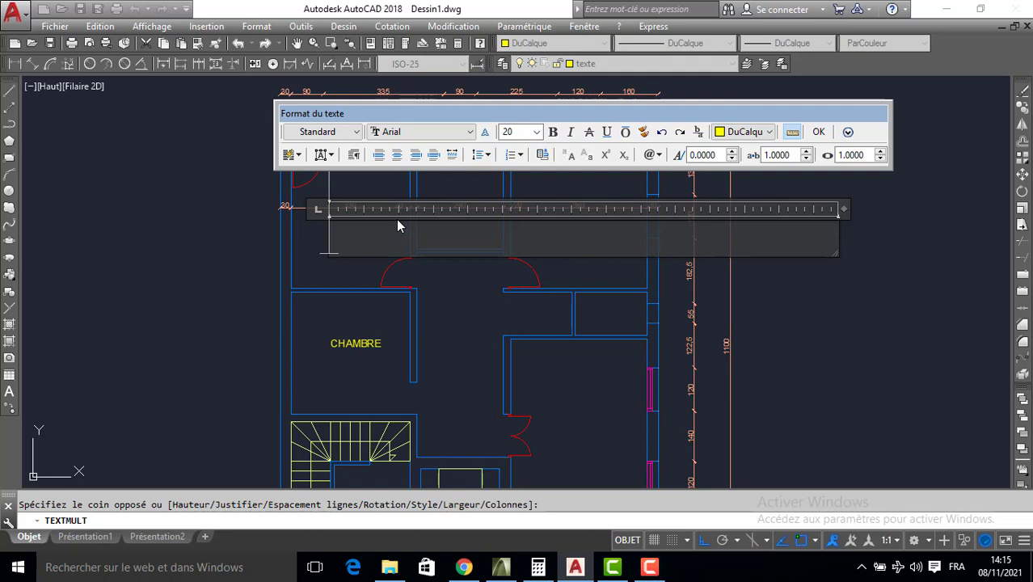
{"action": "type", "text": "CUISINE"}
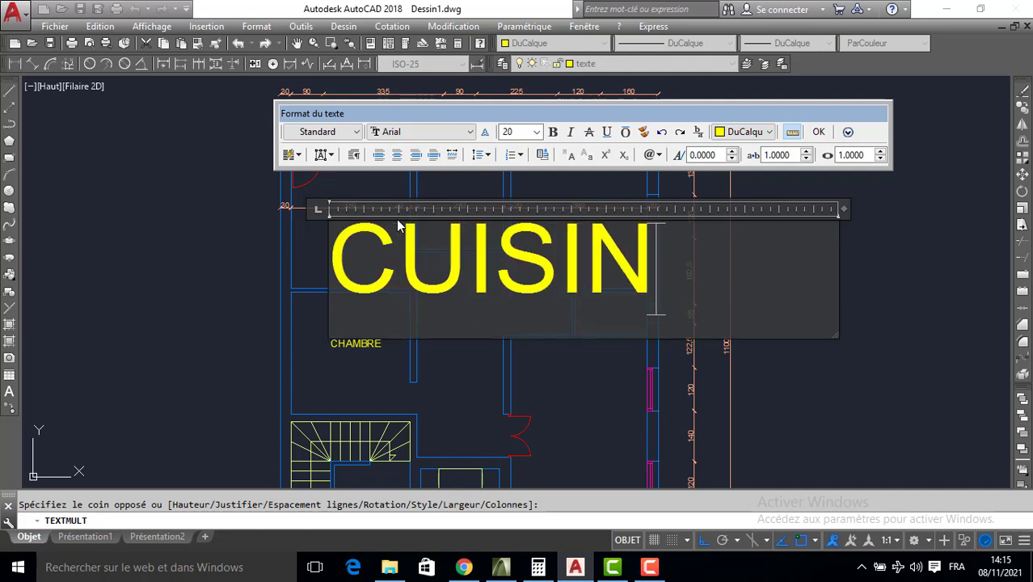
{"action": "left_click", "coordinate": [212, 227]}
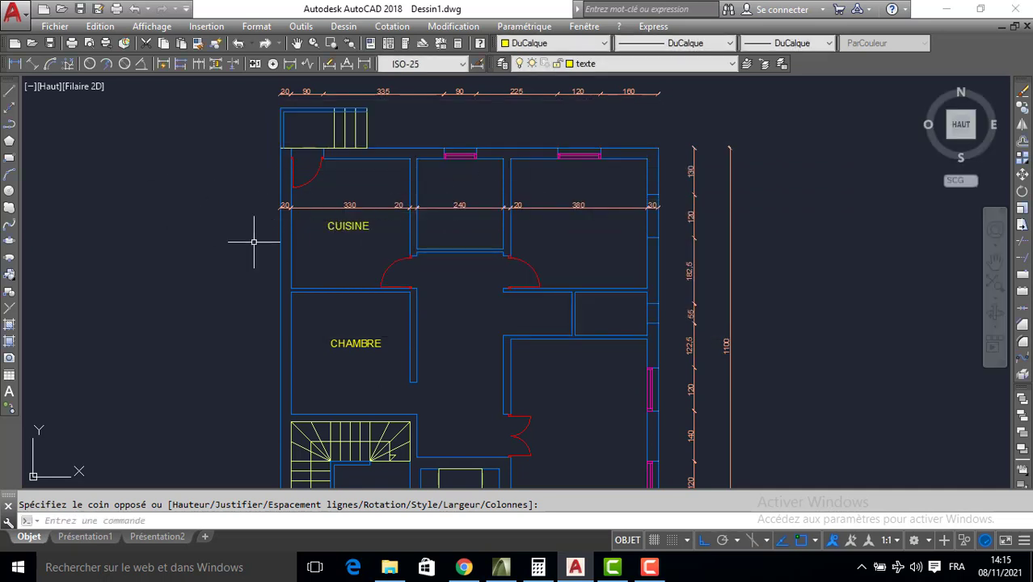
Add the multiline text CHAMBRE at height 20 in the upper-right room, below the interior dimension line
{"action": "key", "text": "Return"}
{"action": "left_click", "coordinate": [566, 232]}
{"action": "left_click", "coordinate": [615, 235]}
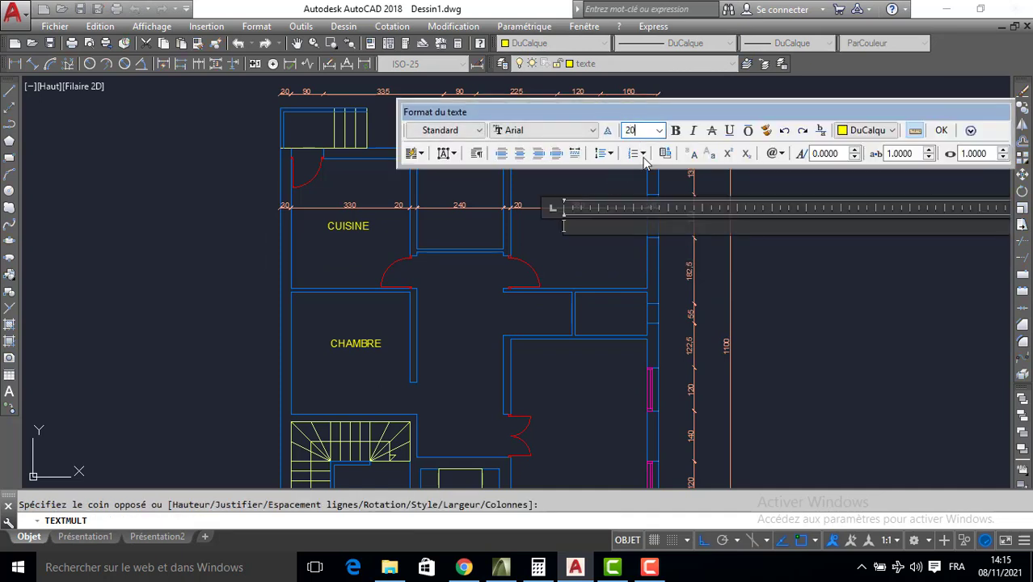
{"action": "type", "text": "CH"}
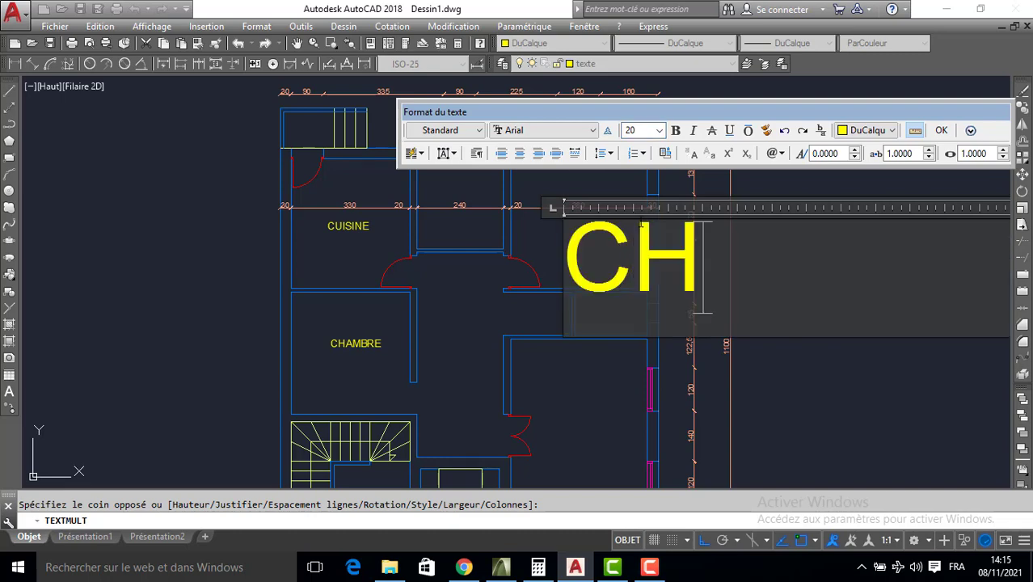
{"action": "type", "text": "AMBRE"}
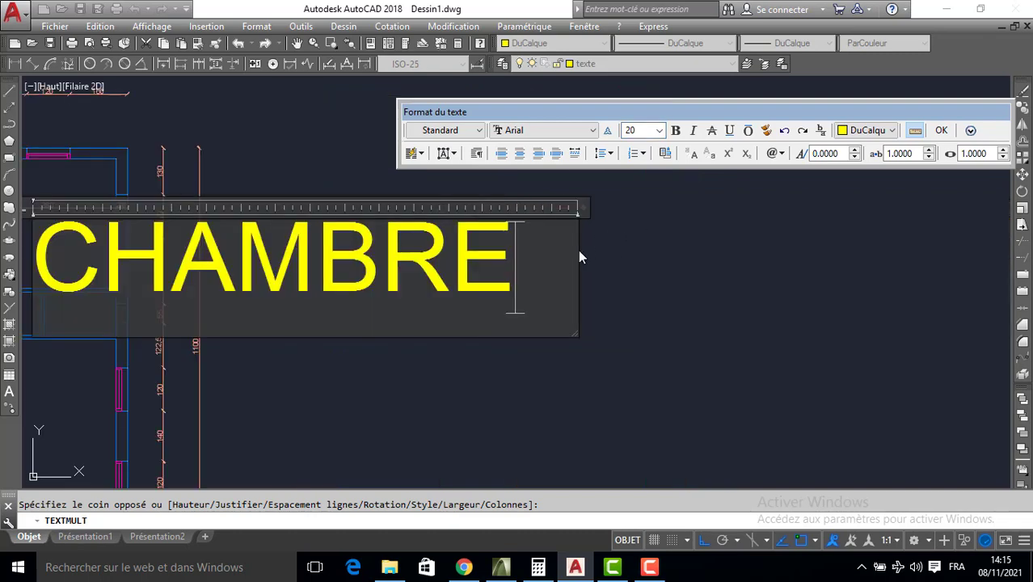
{"action": "left_click", "coordinate": [473, 399]}
{"action": "scroll", "coordinate": [462, 339], "scroll_direction": "down", "scroll_amount": 4}
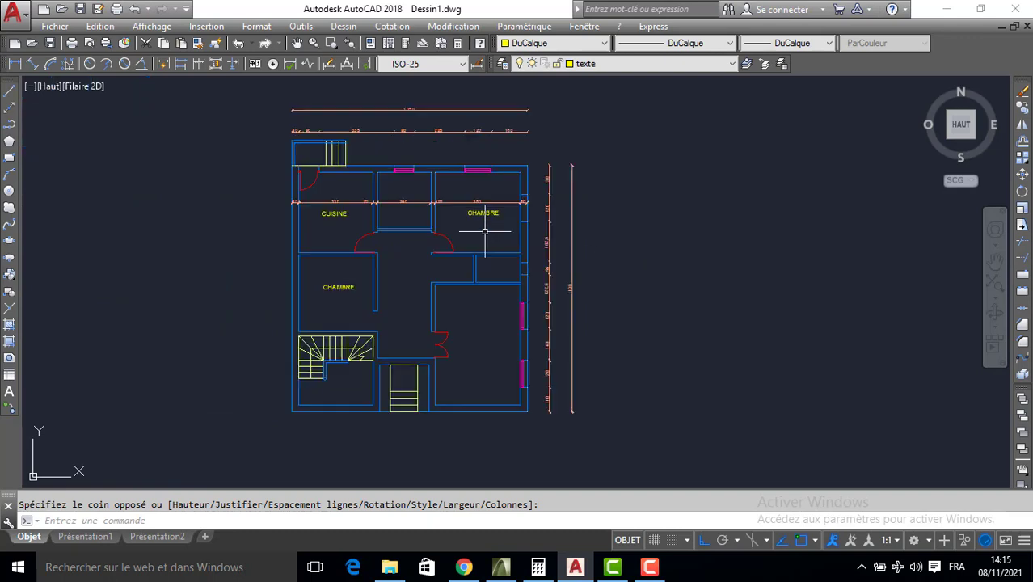
With ortho off, copy the upper-right CHAMBRE label into the large lower-right room, the small room above it and the upper-middle room
{"action": "key", "text": "Escape"}
{"action": "left_click", "coordinate": [479, 212]}
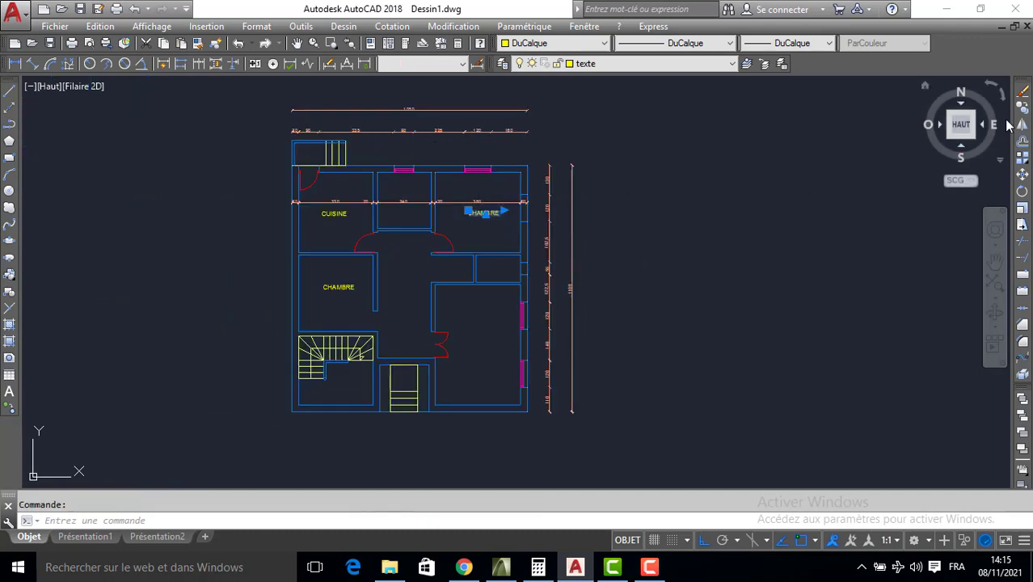
{"action": "left_click", "coordinate": [1022, 110]}
{"action": "left_click", "coordinate": [479, 214]}
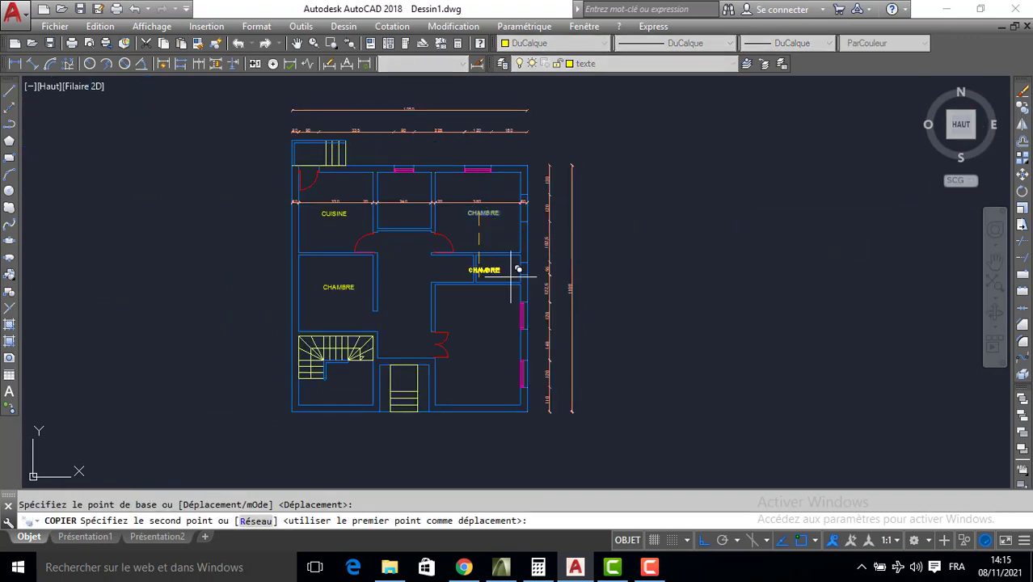
{"action": "key", "text": "F8"}
{"action": "left_click", "coordinate": [473, 348]}
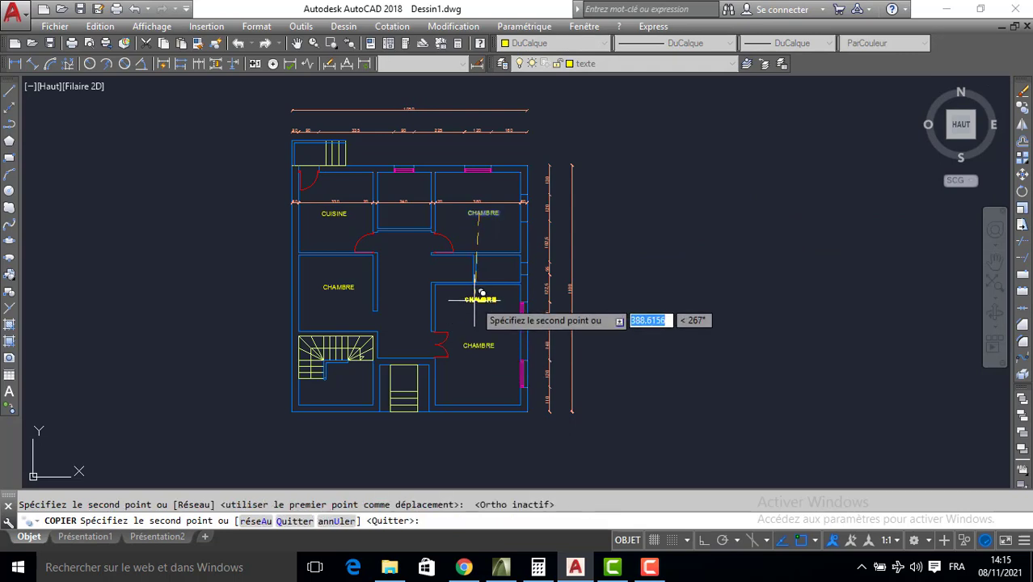
{"action": "scroll", "coordinate": [507, 255], "scroll_direction": "up", "scroll_amount": 4}
{"action": "middle_click_drag", "start_coordinate": [236, 143], "coordinate": [297, 194]}
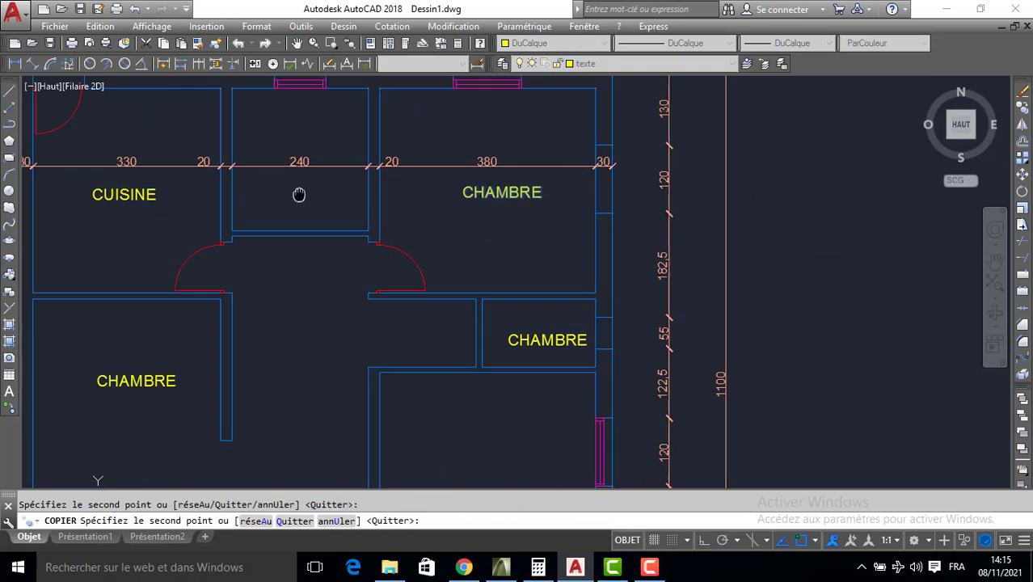
{"action": "middle_click_drag", "start_coordinate": [342, 279], "coordinate": [407, 162]}
{"action": "key", "text": "Escape"}
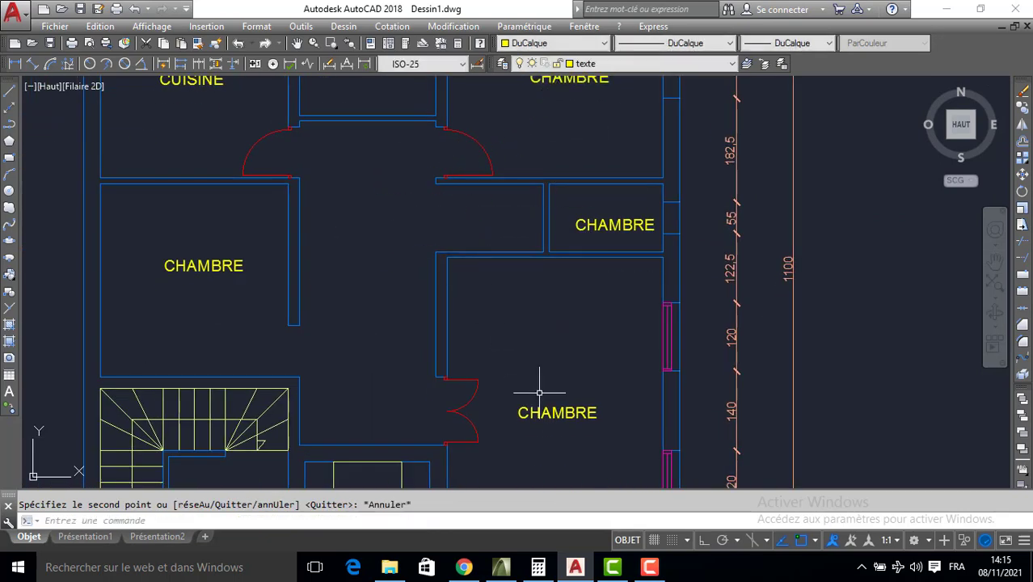
Change the copied label in the large lower-right room to SALON
{"action": "left_click", "coordinate": [547, 408]}
{"action": "double_click", "coordinate": [548, 408]}
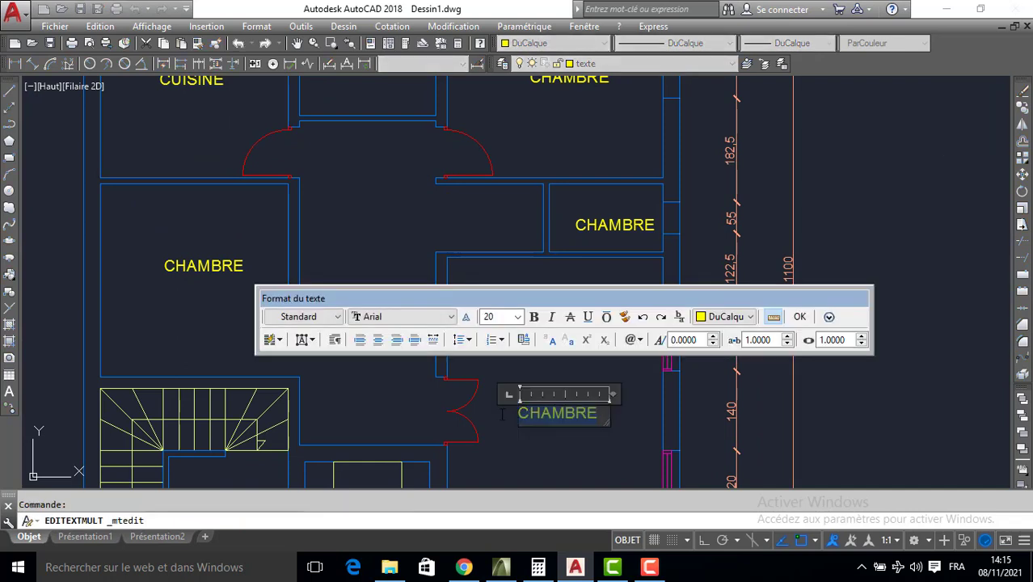
{"action": "left_click", "coordinate": [414, 417]}
Change the copied label in the small room above the SALON to WC
{"action": "left_click", "coordinate": [615, 227]}
{"action": "double_click", "coordinate": [614, 227]}
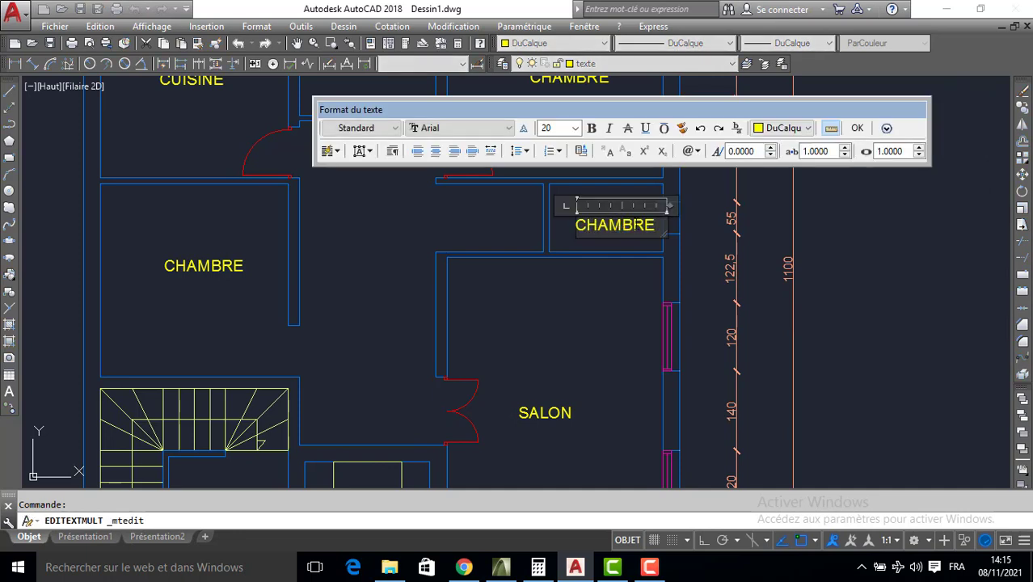
{"action": "type", "text": "WW"}
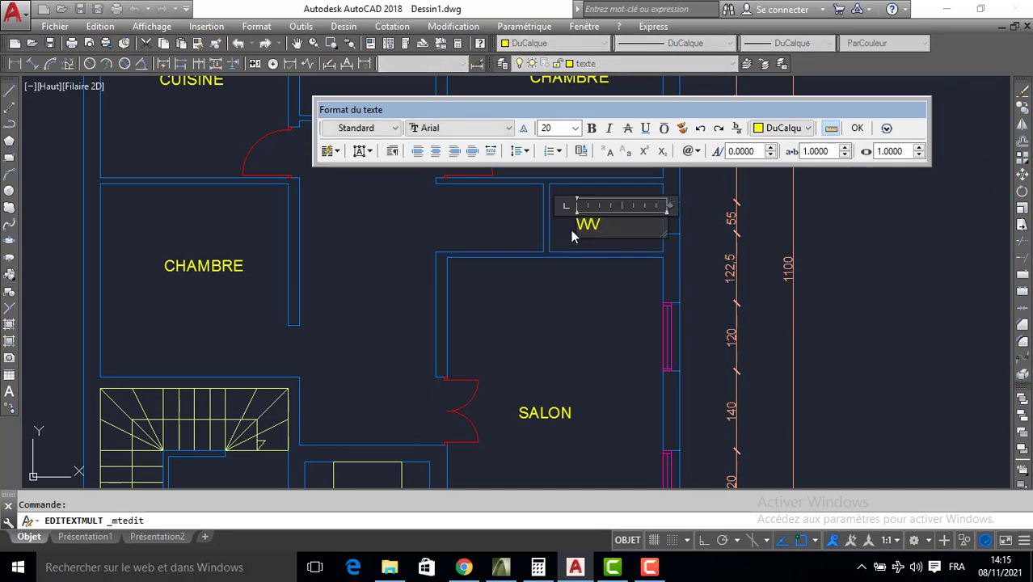
{"action": "left_click", "coordinate": [438, 201]}
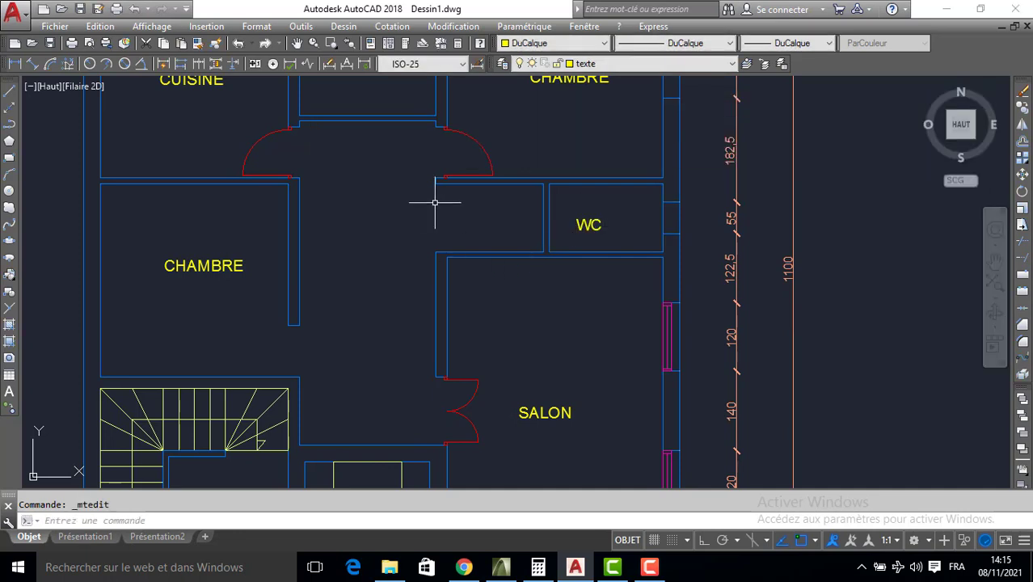
Replace the copied label in the upper-middle room with SDB
{"action": "middle_click_drag", "start_coordinate": [380, 120], "coordinate": [445, 299]}
{"action": "double_click", "coordinate": [419, 196]}
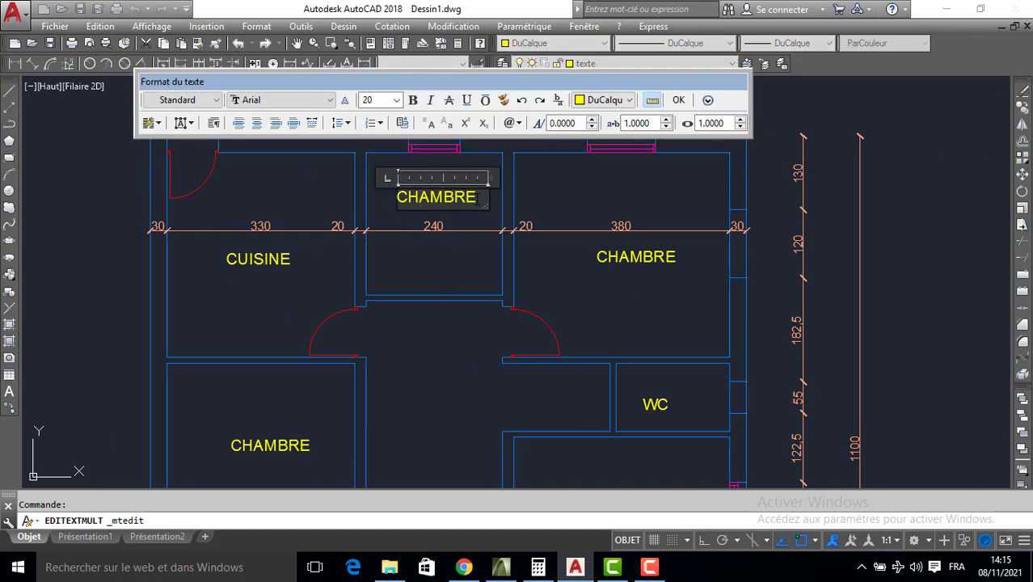
{"action": "left_click_drag", "start_coordinate": [479, 199], "coordinate": [446, 200]}
{"action": "key", "text": "BackSpace"}
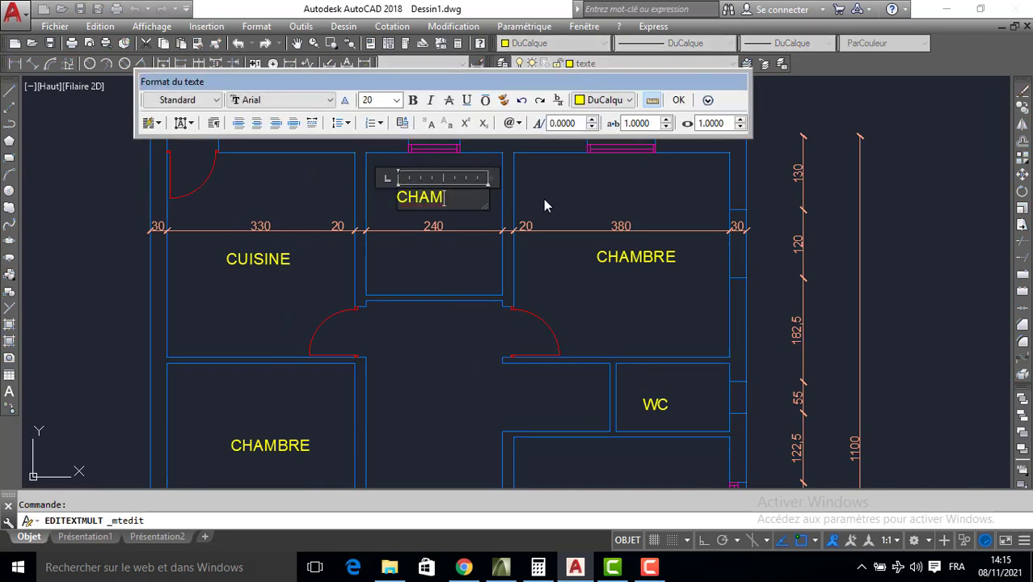
{"action": "key", "text": "BackSpace"}
{"action": "key", "text": "BackSpace"}
{"action": "key", "text": "BackSpace"}
{"action": "key", "text": "BackSpace"}
{"action": "type", "text": "SDB"}
{"action": "left_click", "coordinate": [456, 378]}
Save the drawing to the desktop (Bureau) as Dessin1.dwg
{"action": "scroll", "coordinate": [456, 378], "scroll_direction": "down", "scroll_amount": 8}
{"action": "scroll", "coordinate": [455, 356], "scroll_direction": "up", "scroll_amount": 8}
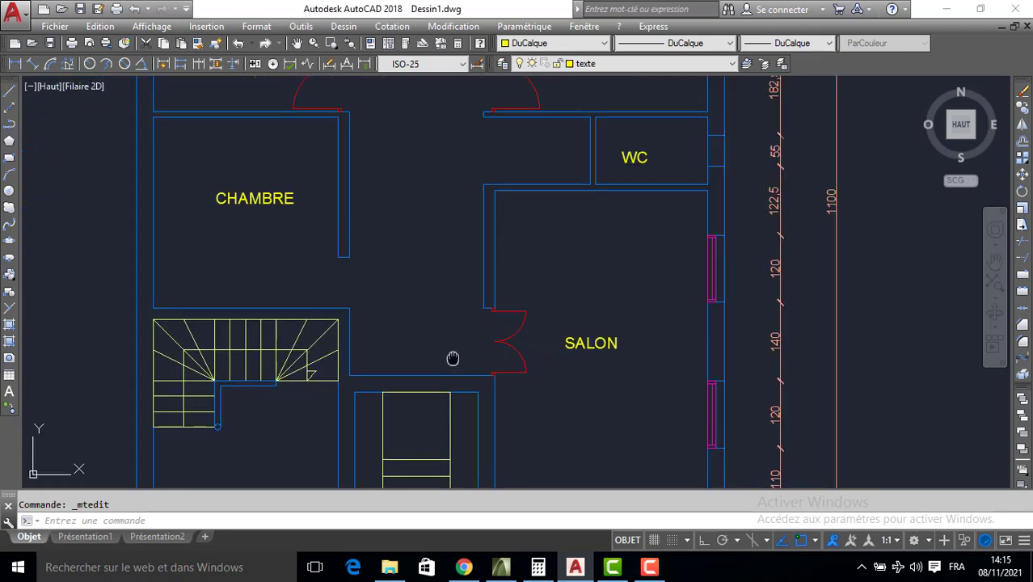
{"action": "middle_click_drag", "start_coordinate": [455, 358], "coordinate": [478, 336]}
{"action": "key", "text": "ctrl+s"}
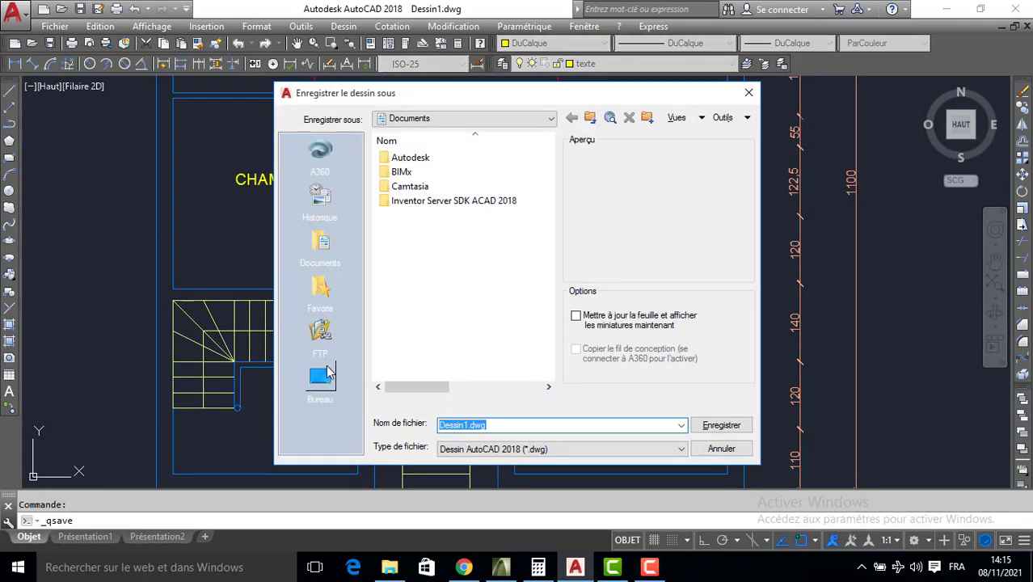
{"action": "left_click", "coordinate": [320, 379]}
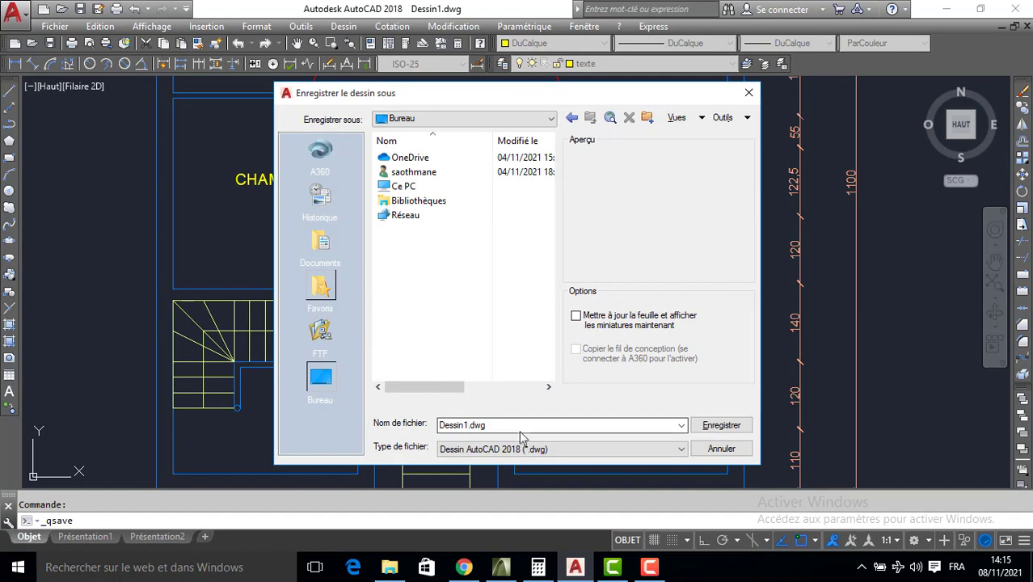
{"action": "left_click", "coordinate": [719, 425]}
Examine the lower facade of the RDC plan in the reference image for its opening positions and dimensions
{"action": "scroll", "coordinate": [619, 342], "scroll_direction": "down", "scroll_amount": 5}
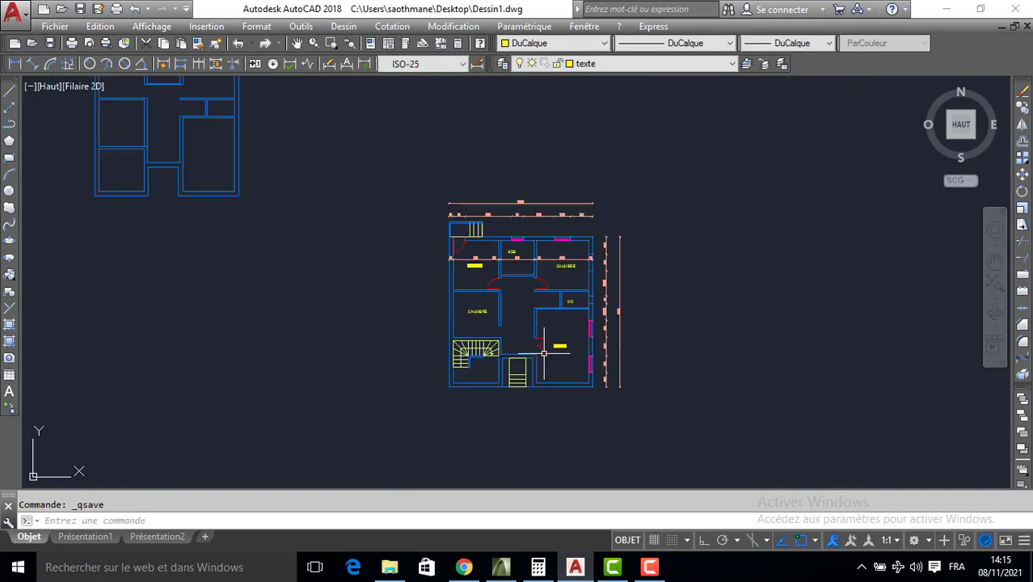
{"action": "scroll", "coordinate": [590, 350], "scroll_direction": "up", "scroll_amount": 5}
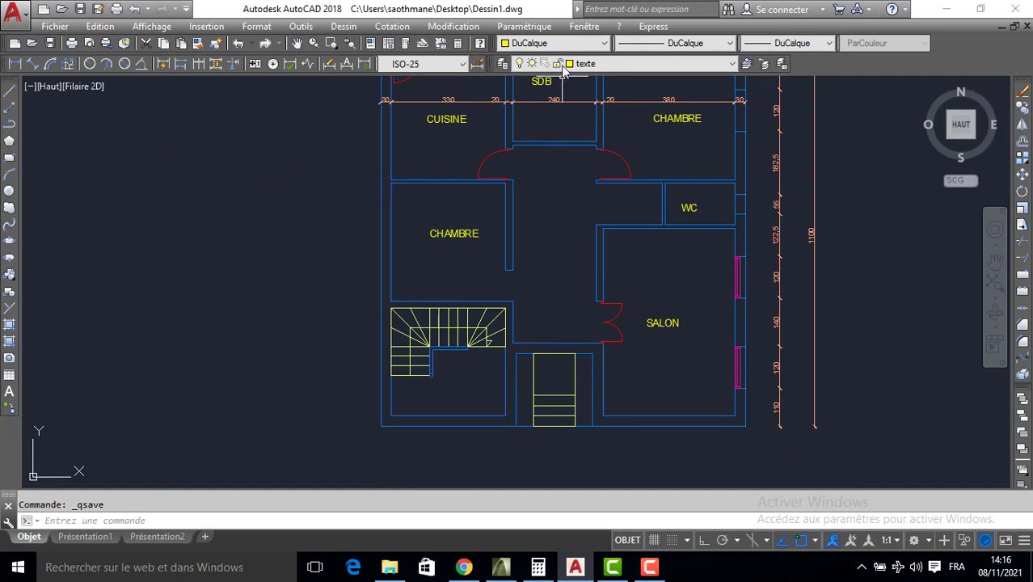
{"action": "scroll", "coordinate": [682, 176], "scroll_direction": "down", "scroll_amount": 5}
{"action": "middle_click_drag", "start_coordinate": [759, 164], "coordinate": [579, 454]}
{"action": "middle_click_drag", "start_coordinate": [633, 387], "coordinate": [592, 487]}
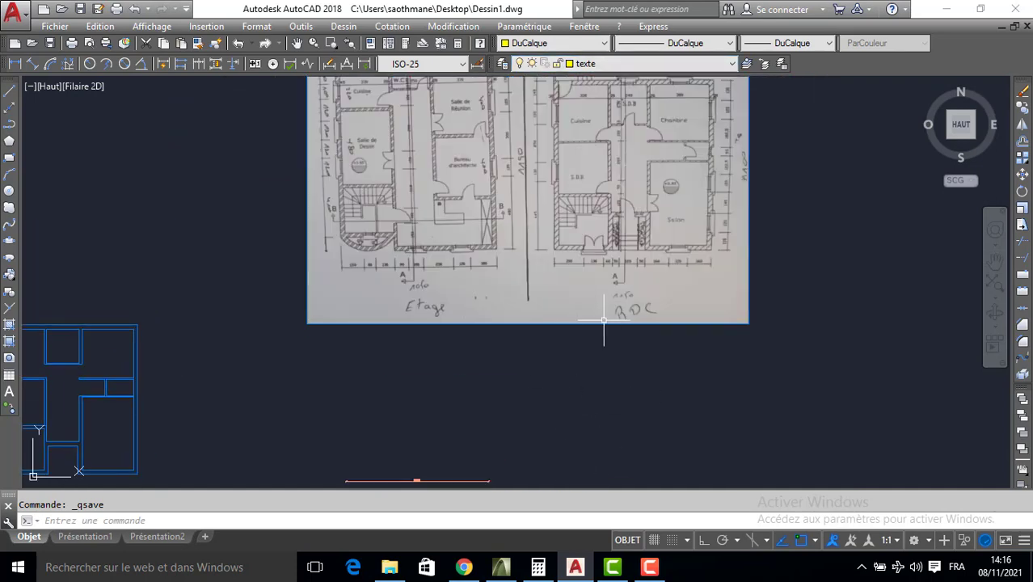
{"action": "scroll", "coordinate": [590, 307], "scroll_direction": "up", "scroll_amount": 6}
{"action": "scroll", "coordinate": [592, 208], "scroll_direction": "up", "scroll_amount": 4}
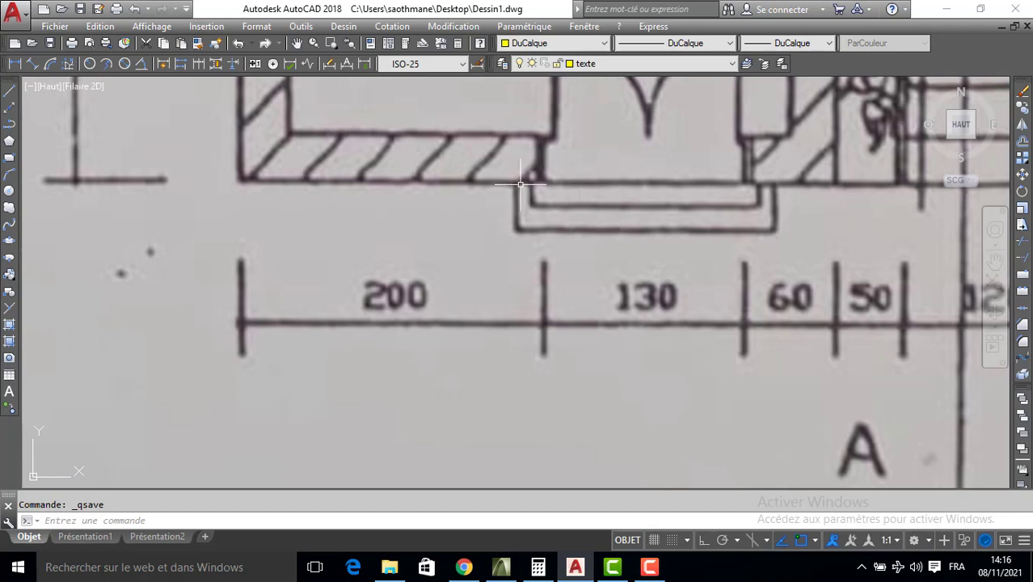
{"action": "scroll", "coordinate": [460, 194], "scroll_direction": "down", "scroll_amount": 10}
{"action": "middle_click_drag", "start_coordinate": [376, 346], "coordinate": [525, 278]}
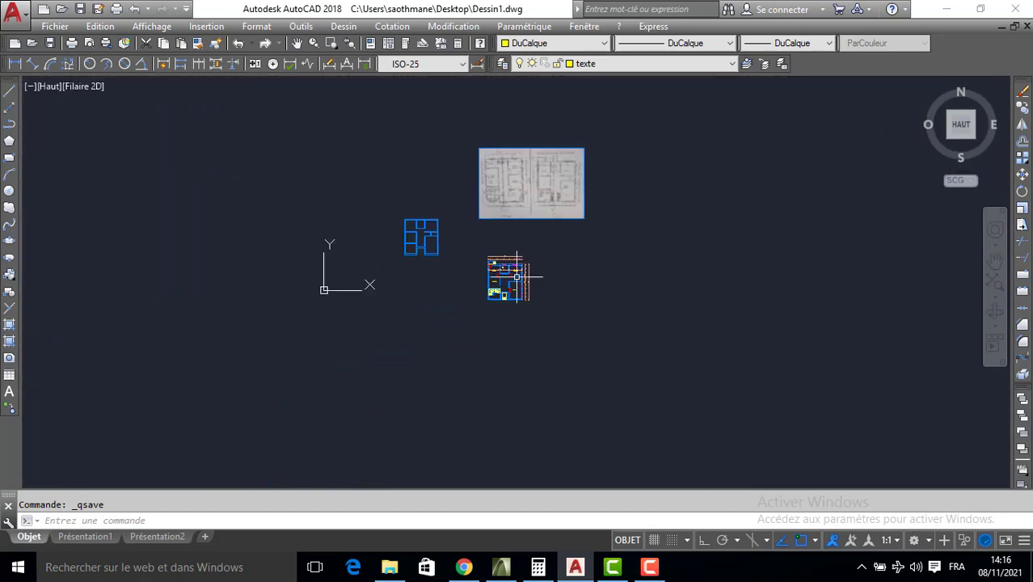
On the mur layer, draw a line 200 along the facade from the plan's lower-left outer corner, then 30 up across the wall
{"action": "scroll", "coordinate": [525, 277], "scroll_direction": "up", "scroll_amount": 4}
{"action": "middle_click_drag", "start_coordinate": [464, 304], "coordinate": [496, 262]}
{"action": "left_click", "coordinate": [598, 64]}
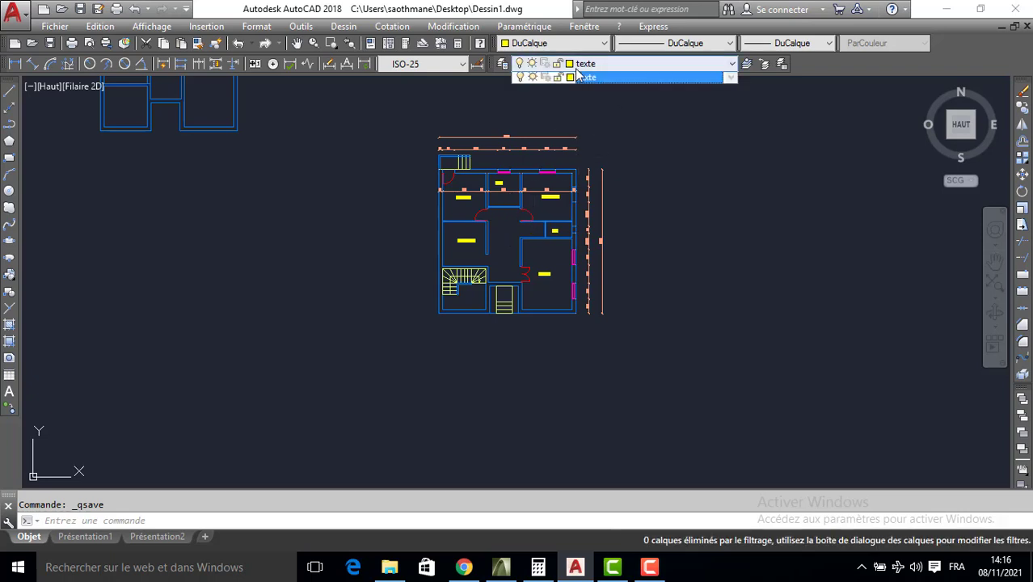
{"action": "left_click", "coordinate": [558, 161]}
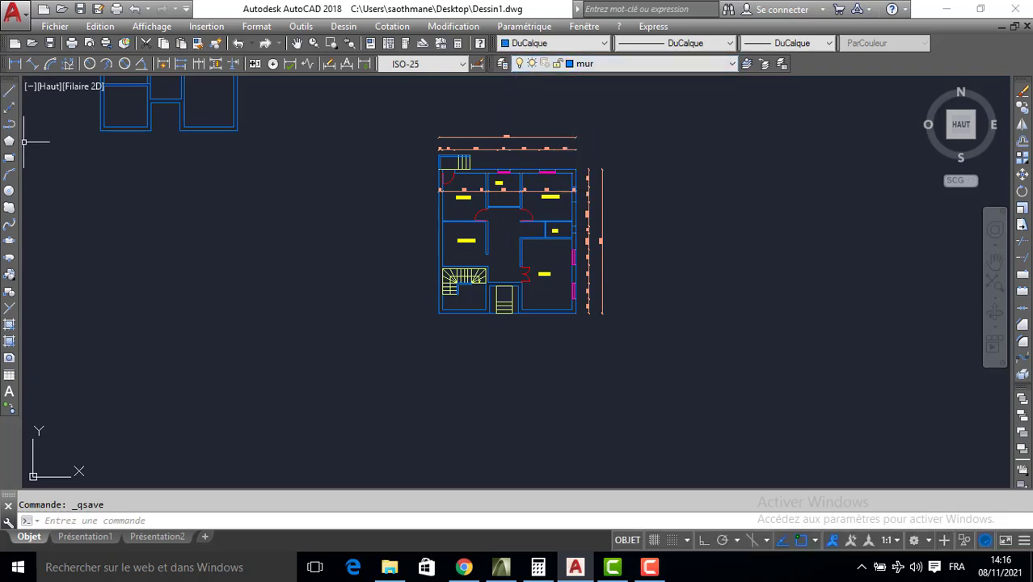
{"action": "left_click", "coordinate": [10, 97]}
{"action": "scroll", "coordinate": [429, 319], "scroll_direction": "up", "scroll_amount": 6}
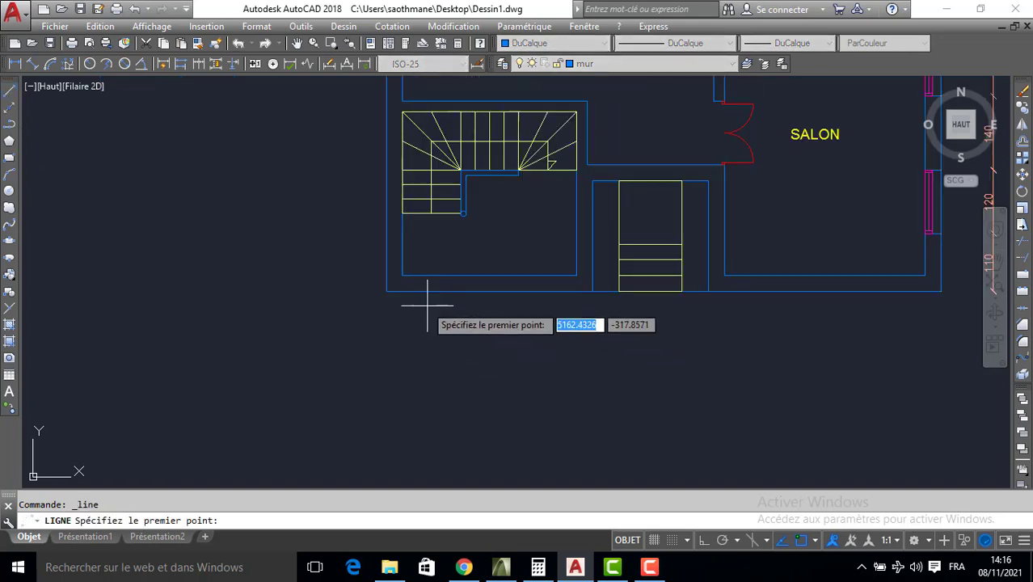
{"action": "left_click", "coordinate": [385, 290]}
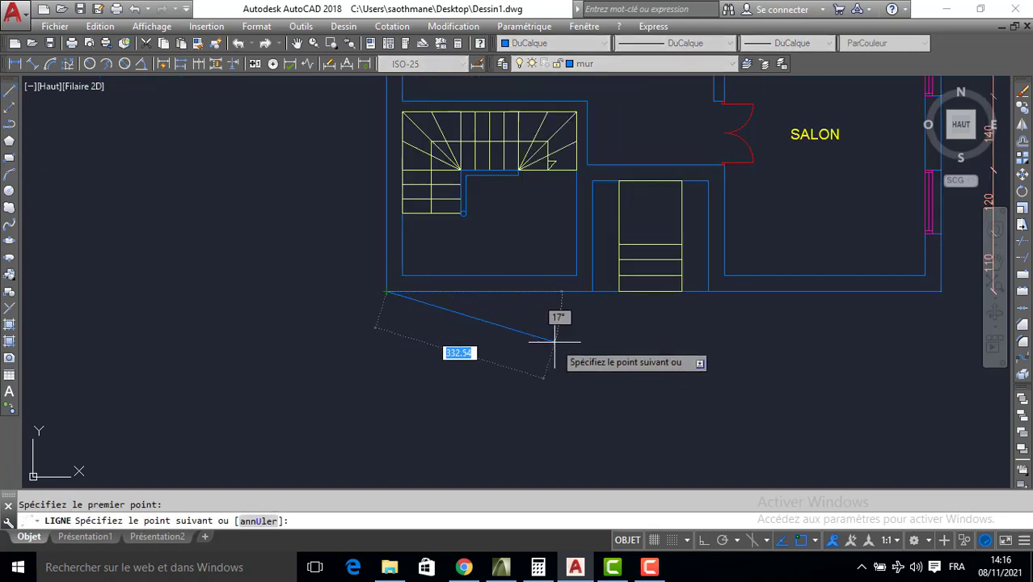
{"action": "key", "text": "F8"}
{"action": "type", "text": "2"}
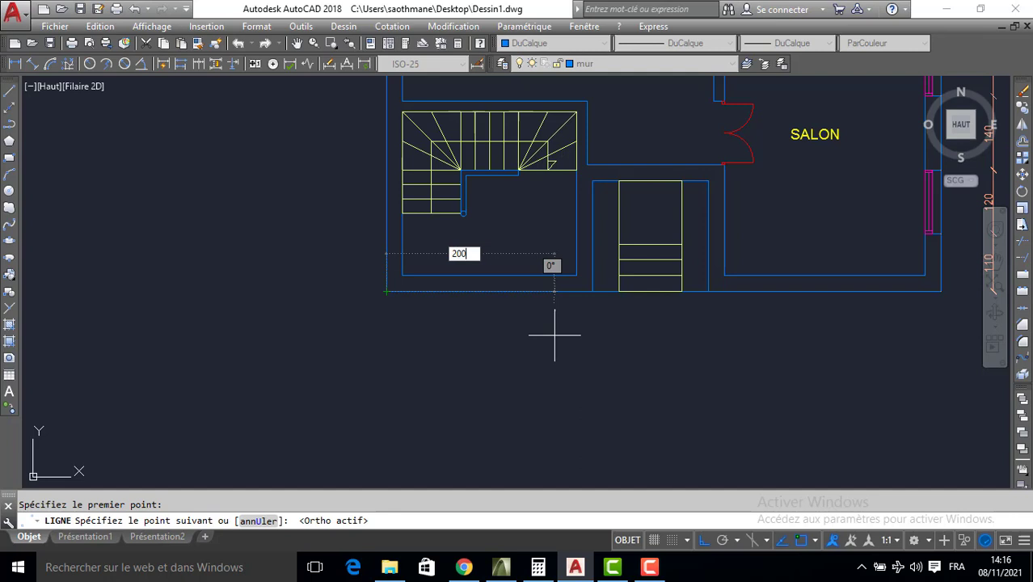
{"action": "type", "text": "00"}
{"action": "key", "text": "Return"}
{"action": "type", "text": "30"}
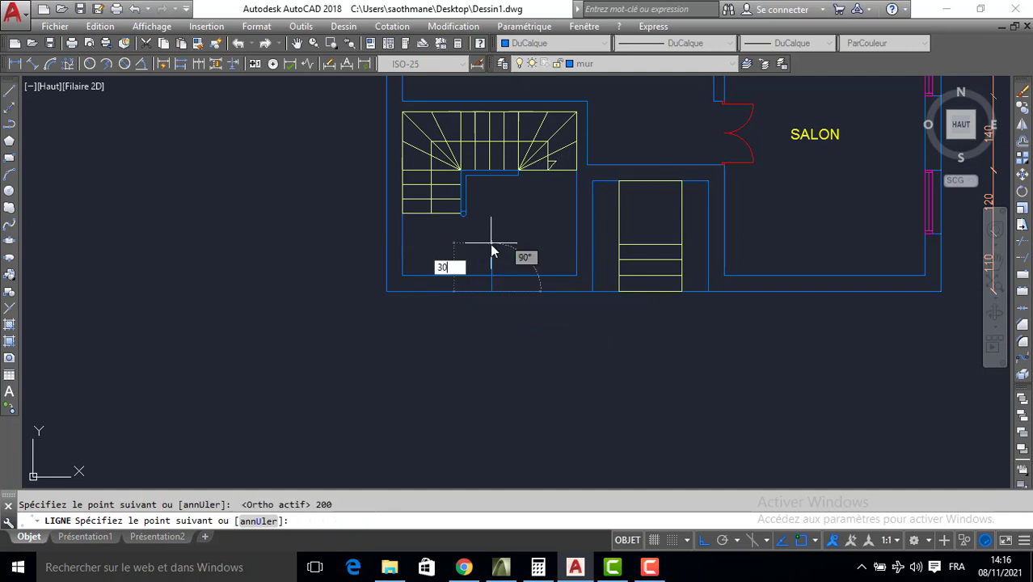
{"action": "key", "text": "Return"}
{"action": "key", "text": "Return"}
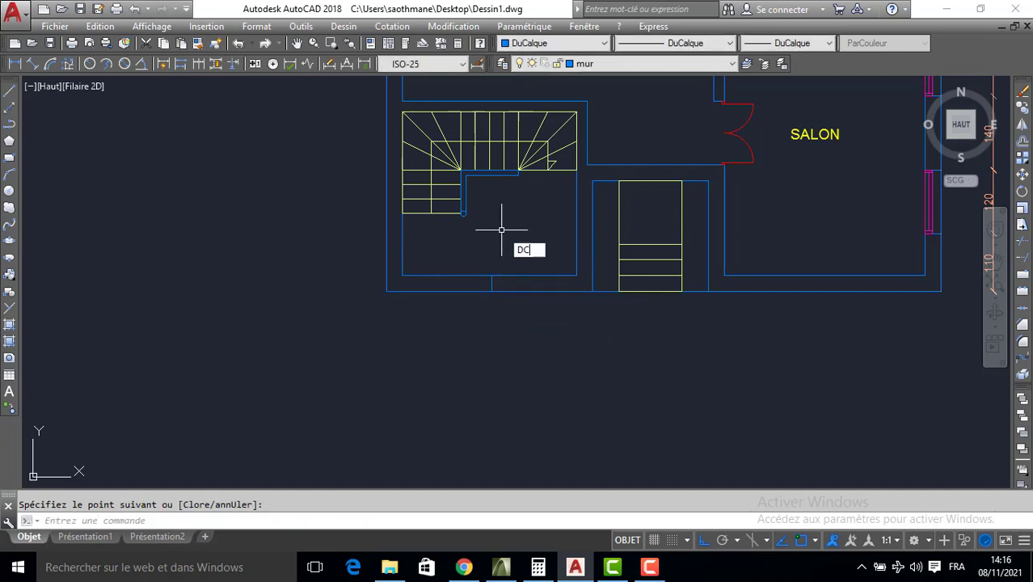
Offset the short jamb line across the lower wall by 130 to the right
{"action": "key", "text": "Return"}
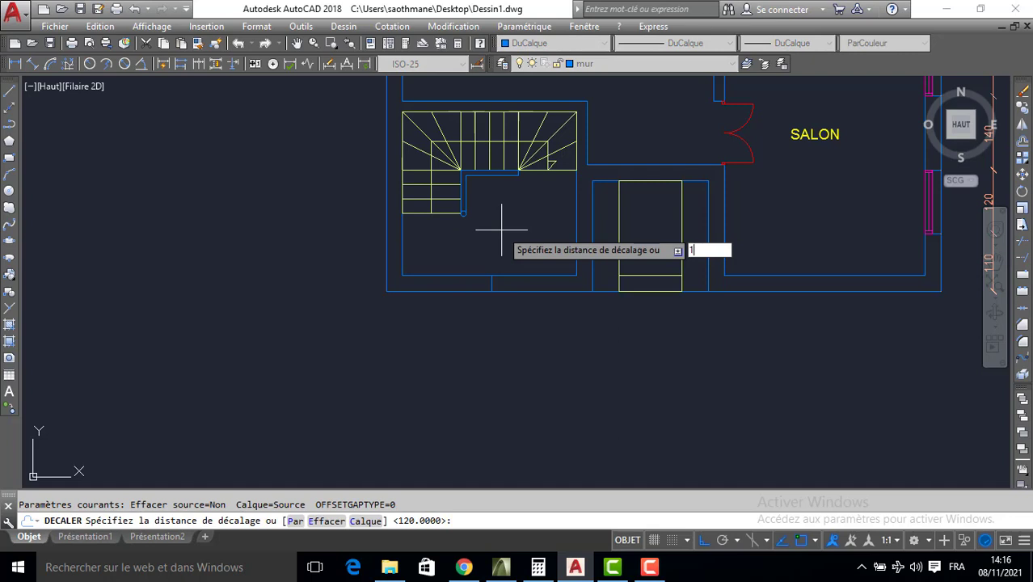
{"action": "key", "text": "Return"}
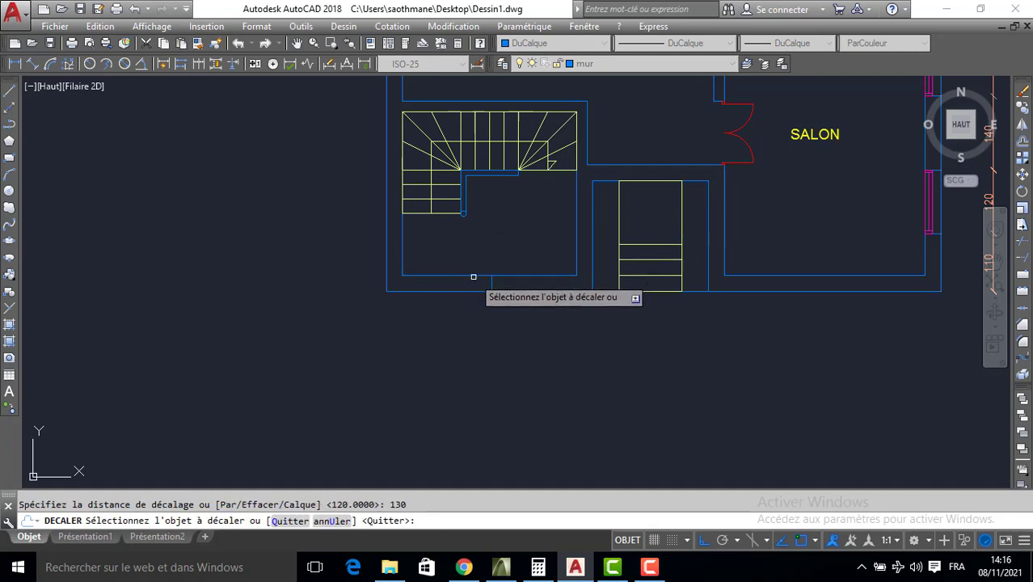
{"action": "left_click", "coordinate": [493, 283]}
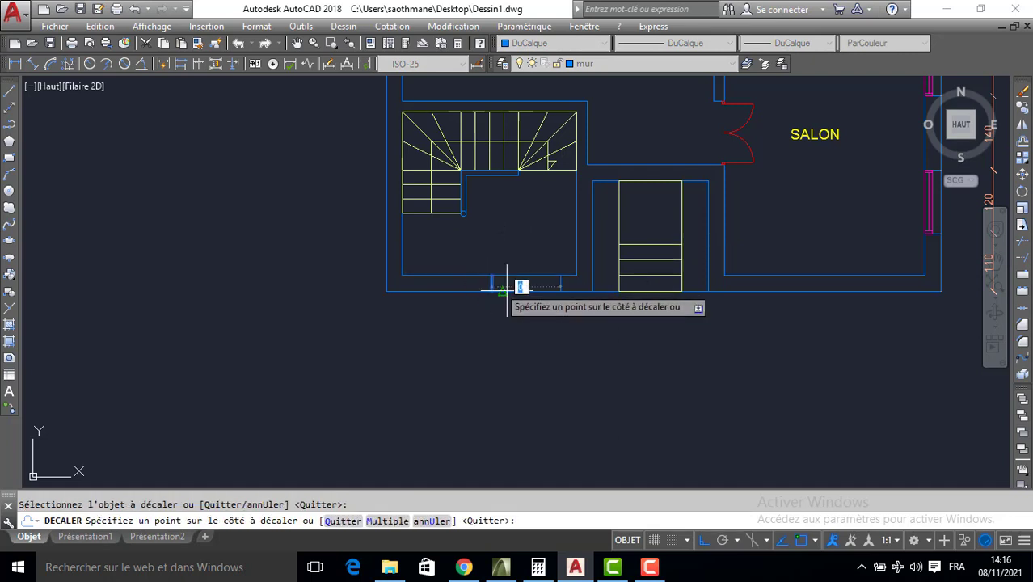
{"action": "left_click", "coordinate": [574, 300]}
{"action": "key", "text": "Return"}
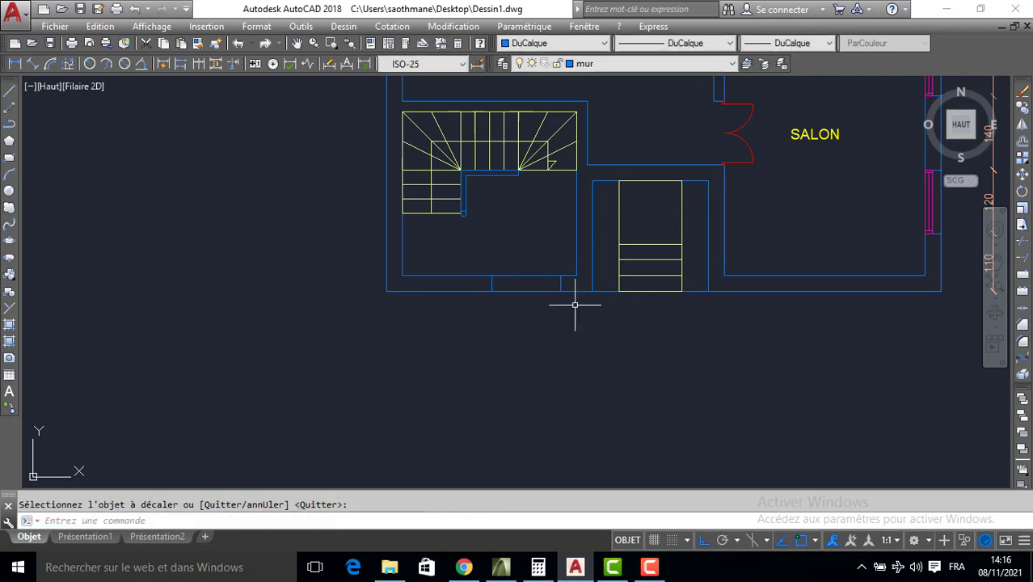
Trim both wall lines between the two jambs to open the doorway below the staircase room
{"action": "left_click", "coordinate": [1025, 251]}
{"action": "left_click", "coordinate": [533, 270]}
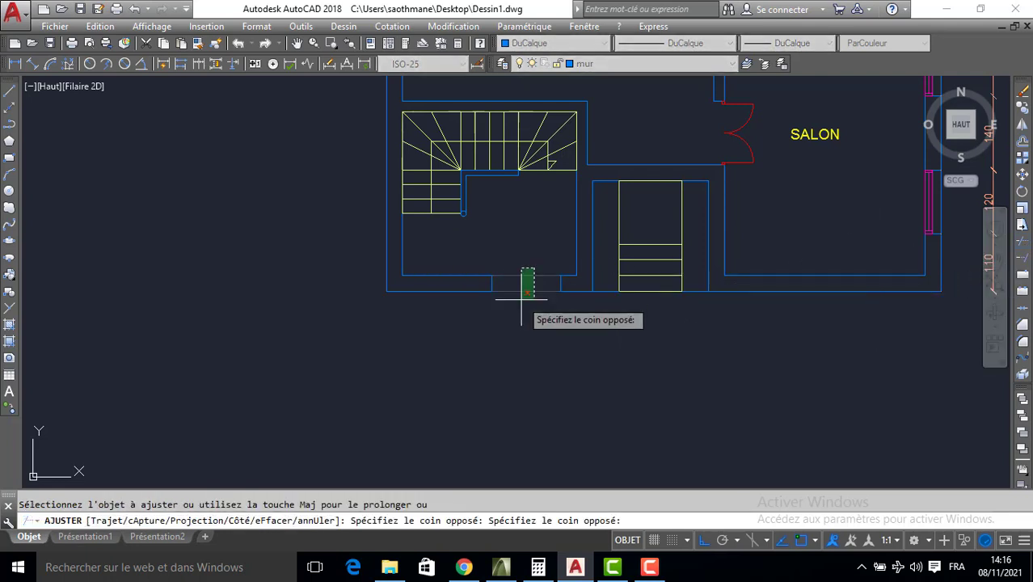
{"action": "left_click", "coordinate": [521, 299]}
{"action": "key", "text": "Return"}
On the escalier layer, draw the first entrance step outside the new opening, spanning its full width and 30 deep
{"action": "left_click", "coordinate": [601, 66]}
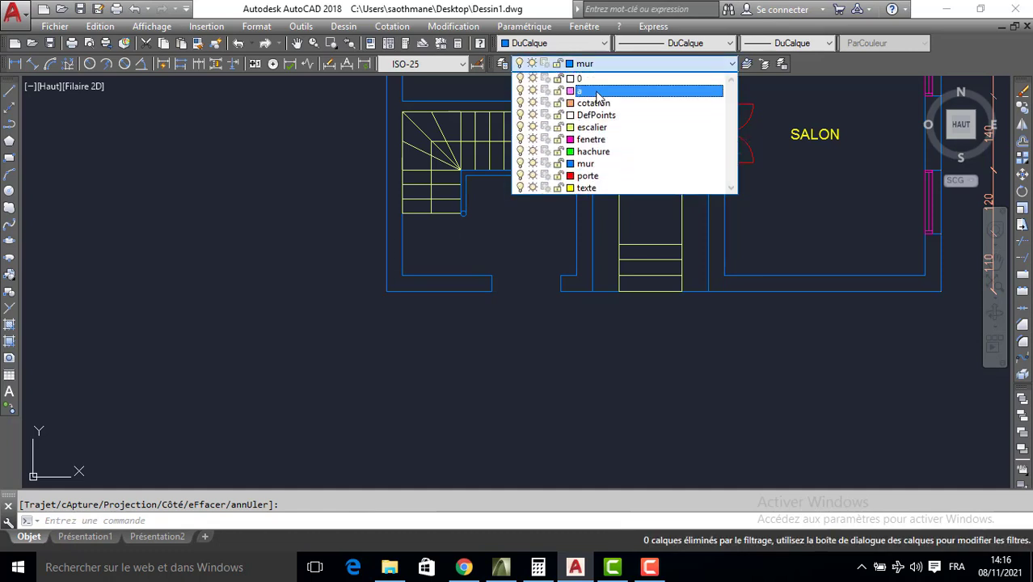
{"action": "left_click", "coordinate": [594, 128]}
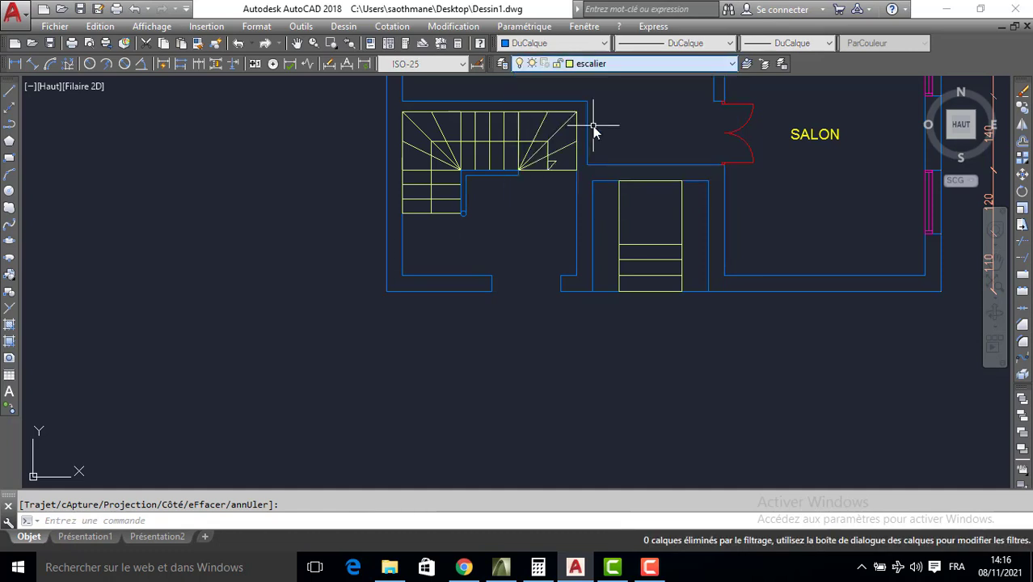
{"action": "left_click", "coordinate": [9, 92]}
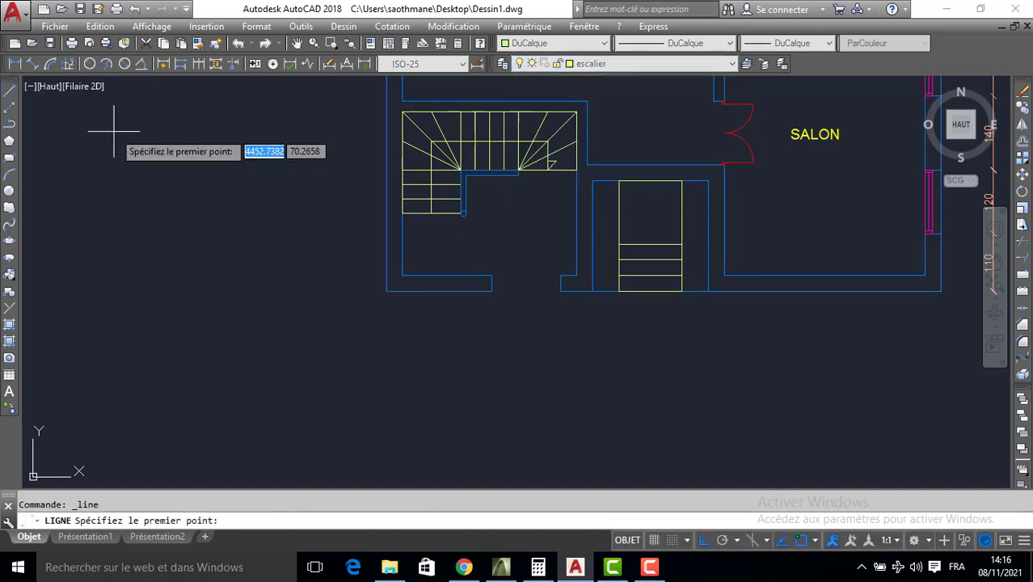
{"action": "left_click", "coordinate": [492, 290]}
{"action": "left_click", "coordinate": [561, 291]}
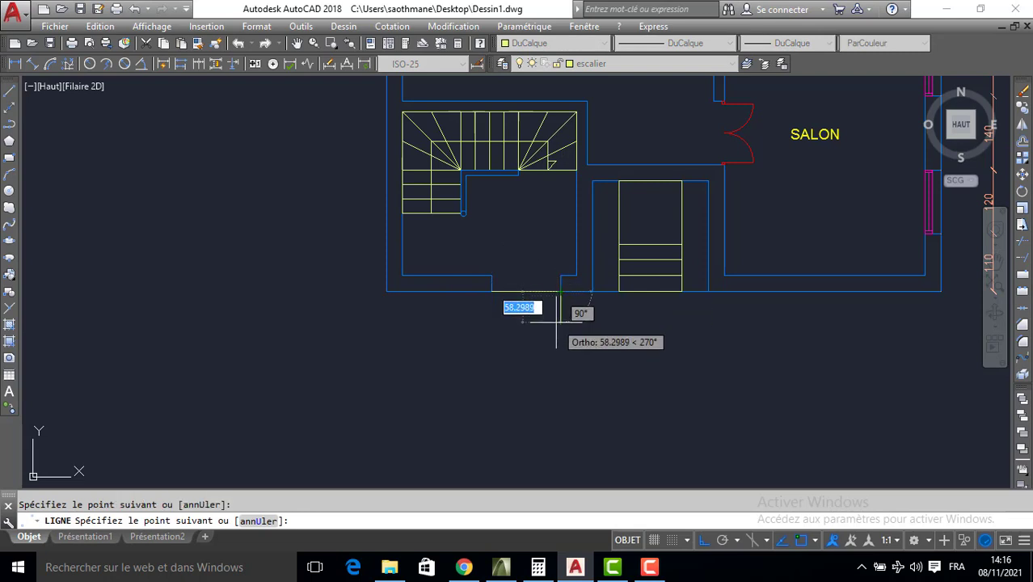
{"action": "type", "text": "30"}
{"action": "key", "text": "Return"}
{"action": "type", "text": "1"}
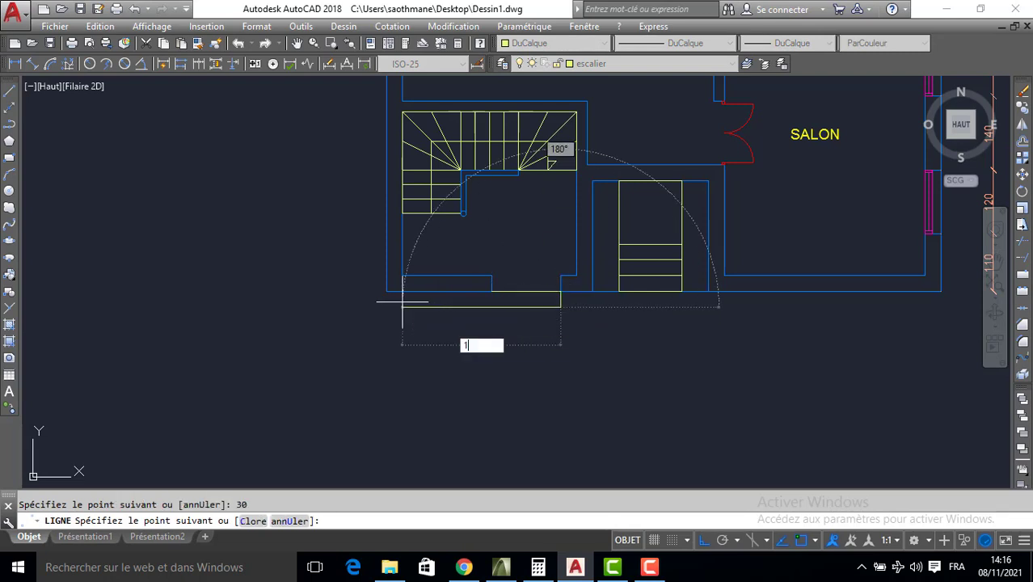
{"action": "key", "text": "Return"}
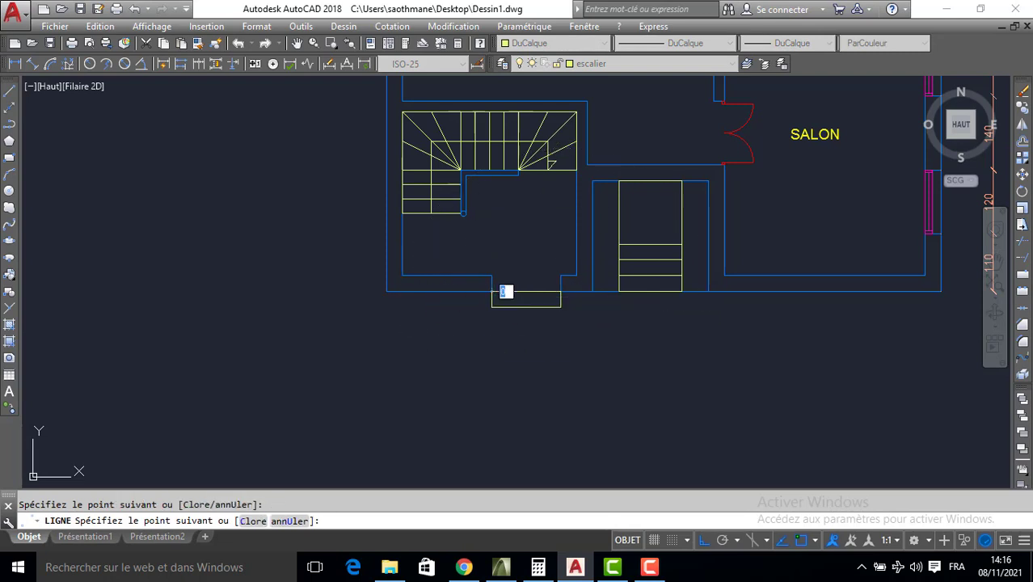
{"action": "key", "text": "Return"}
Offset the first step's front edge outward three times at 30 spacing to create the remaining tread lines
{"action": "scroll", "coordinate": [533, 332], "scroll_direction": "up", "scroll_amount": 4}
{"action": "type", "text": "D"}
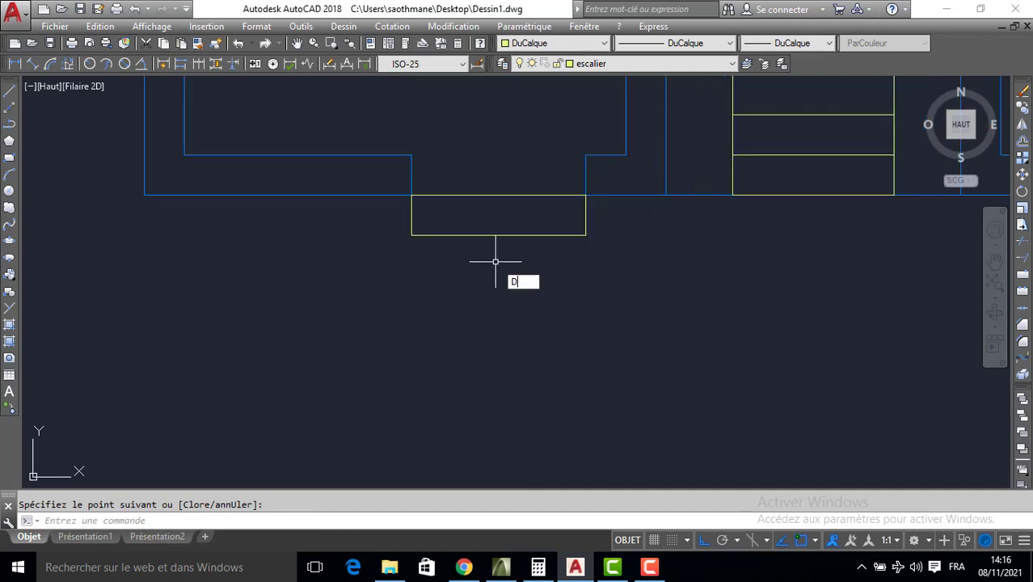
{"action": "type", "text": "EC"}
{"action": "key", "text": "Return"}
{"action": "type", "text": "30"}
{"action": "key", "text": "Return"}
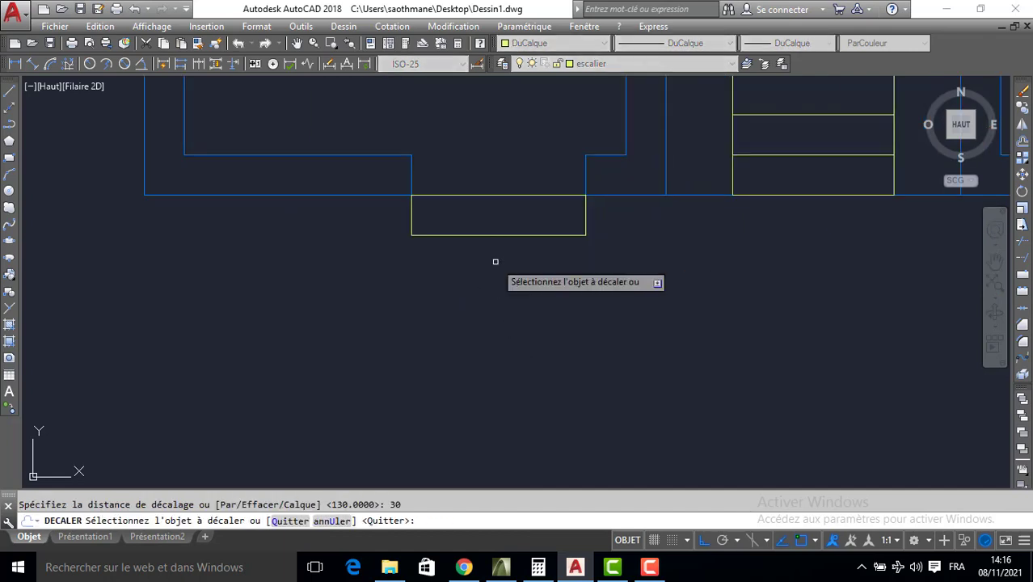
{"action": "left_click", "coordinate": [466, 235]}
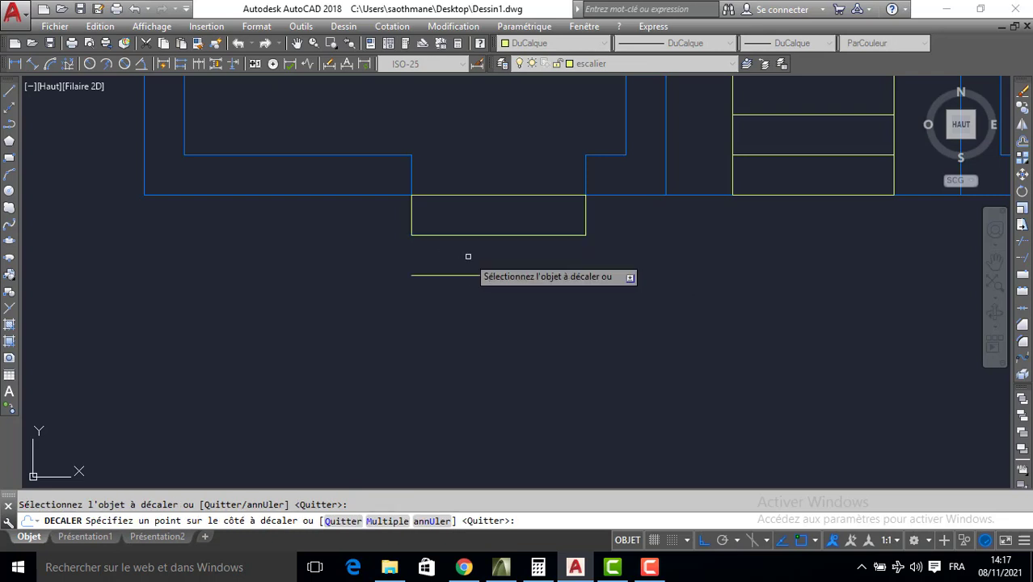
{"action": "left_click", "coordinate": [463, 274]}
{"action": "left_click", "coordinate": [462, 277]}
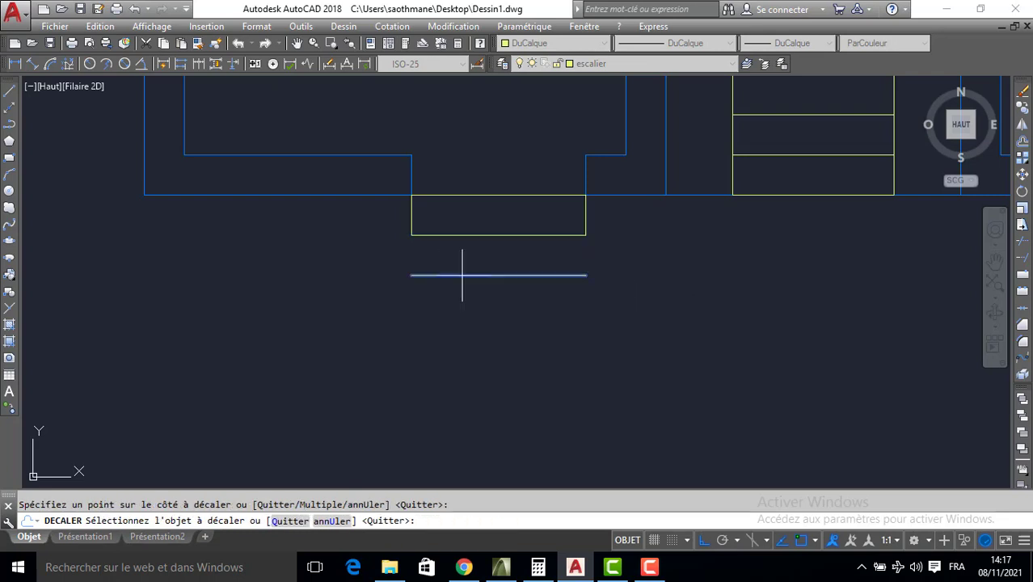
{"action": "left_click", "coordinate": [459, 320]}
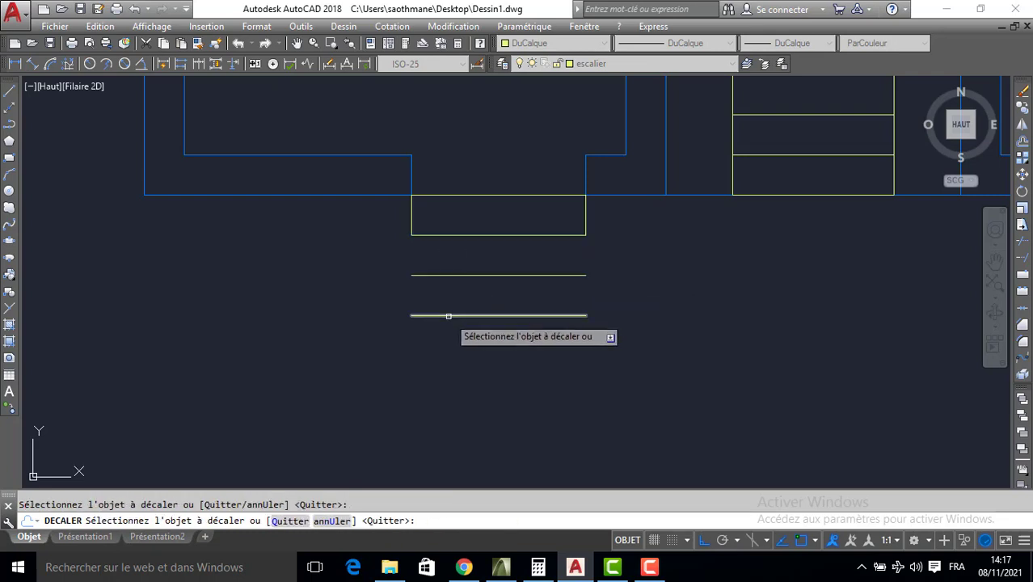
{"action": "left_click", "coordinate": [447, 316]}
{"action": "left_click", "coordinate": [417, 350]}
{"action": "key", "text": "Return"}
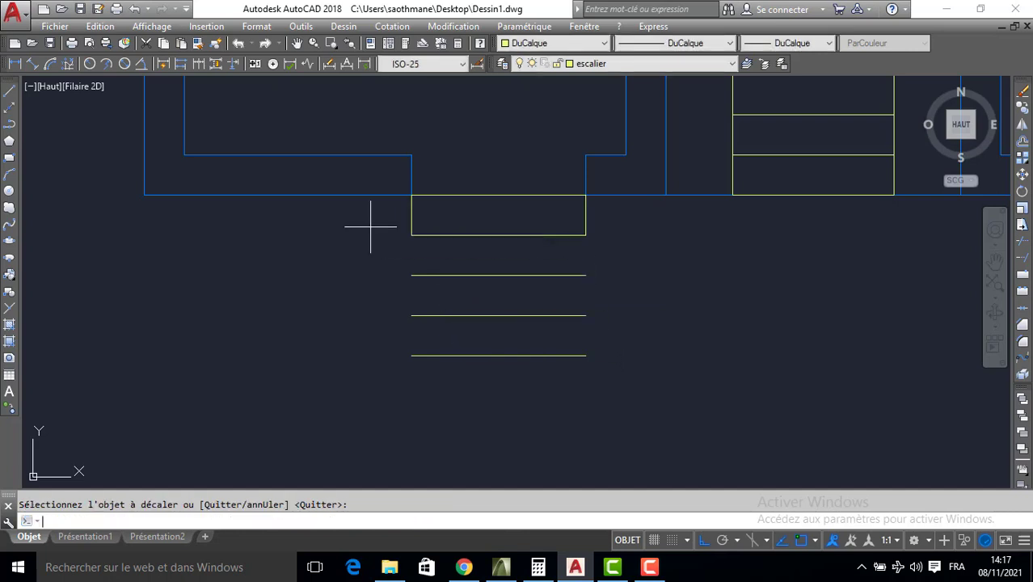
Offset the first step's left side line outward three times at a spacing of 10
{"action": "key", "text": "Return"}
{"action": "key", "text": "Return"}
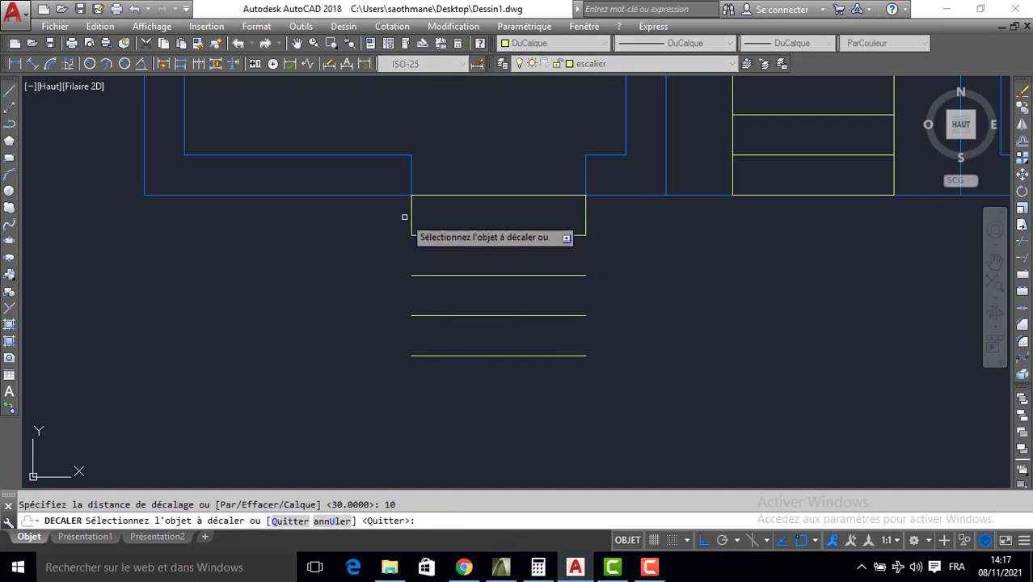
{"action": "left_click", "coordinate": [410, 217]}
{"action": "left_click", "coordinate": [395, 224]}
{"action": "left_click", "coordinate": [398, 220]}
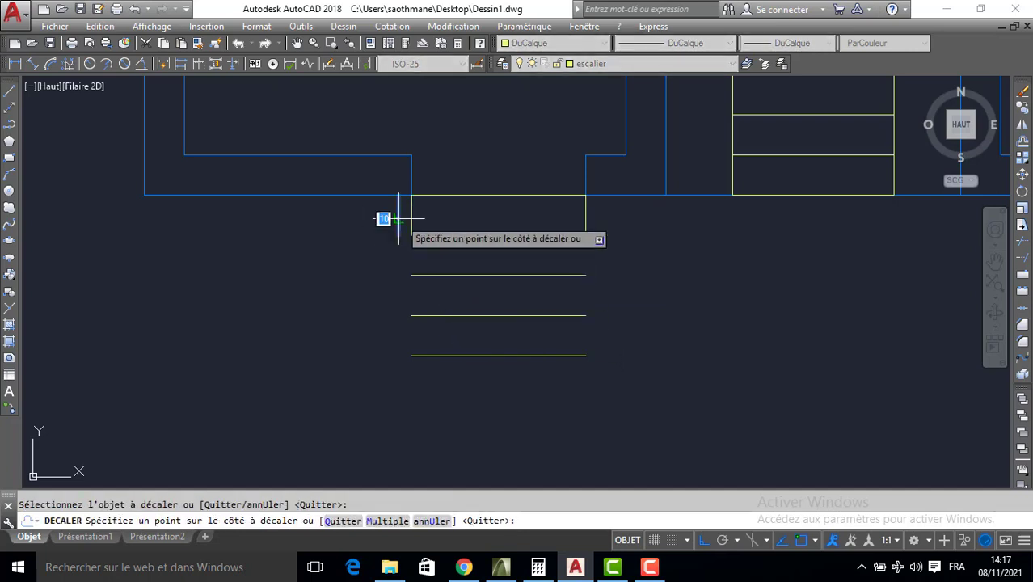
{"action": "left_click", "coordinate": [386, 220]}
{"action": "left_click", "coordinate": [385, 220]}
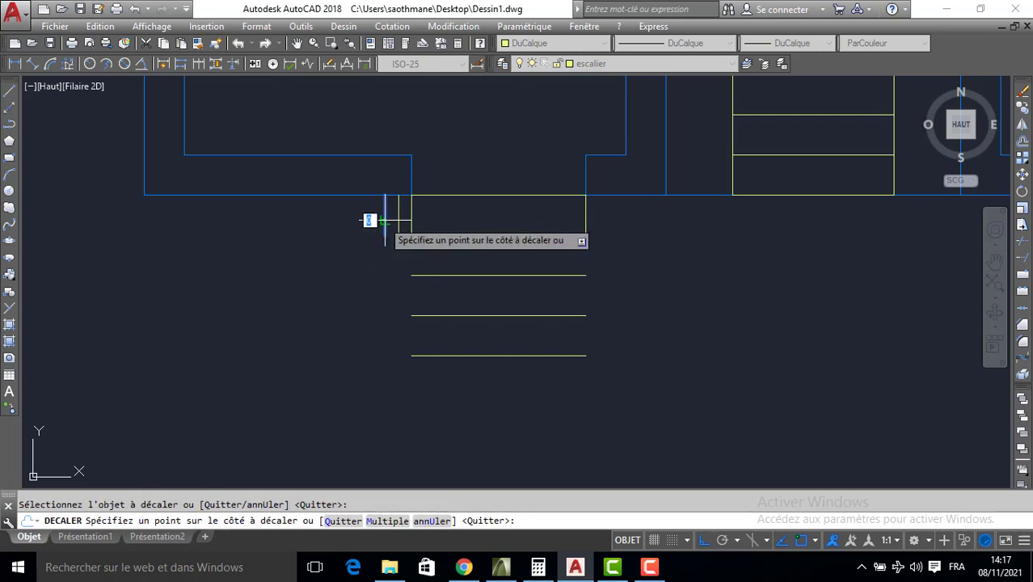
{"action": "left_click", "coordinate": [369, 221]}
Offset the first step's right side line outward three times at the same spacing of 10
{"action": "left_click", "coordinate": [586, 219]}
{"action": "left_click", "coordinate": [606, 220]}
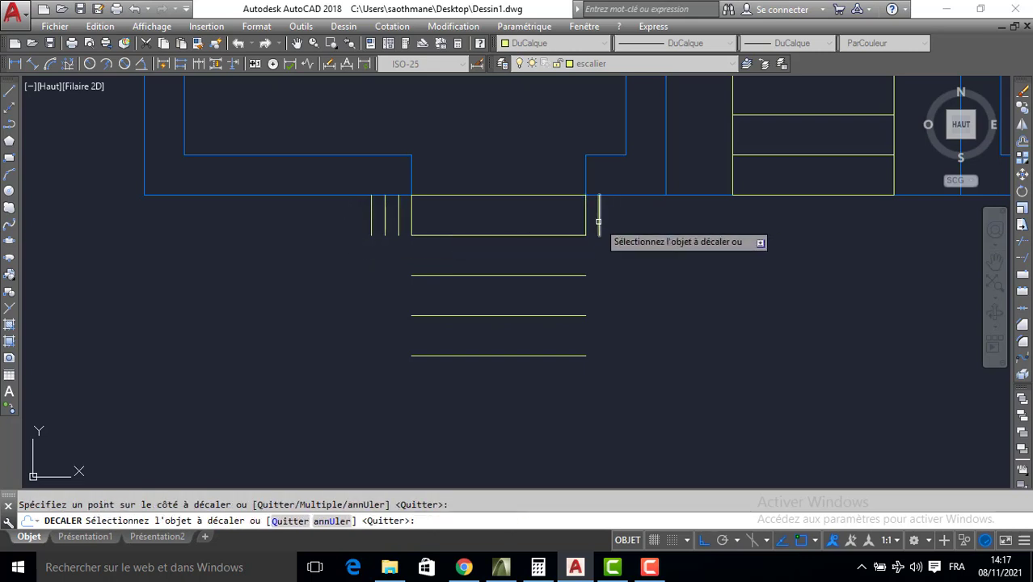
{"action": "left_click", "coordinate": [600, 224]}
{"action": "left_click", "coordinate": [617, 224]}
{"action": "left_click", "coordinate": [613, 225]}
{"action": "left_click", "coordinate": [618, 225]}
{"action": "key", "text": "Escape"}
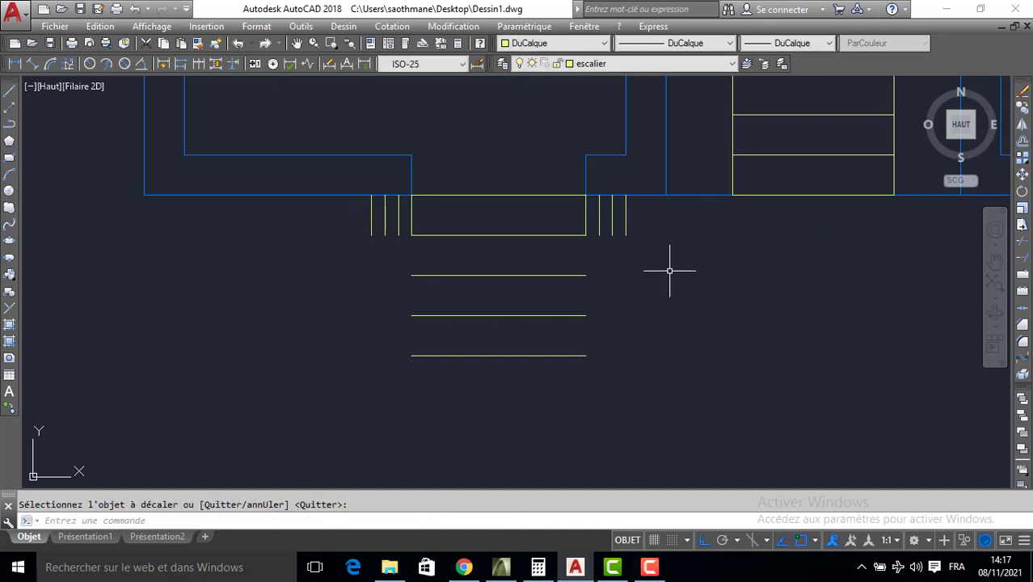
Use Chamfer to join the three outer tread lines to their matching right side lines in square corners
{"action": "left_click", "coordinate": [1023, 325]}
{"action": "left_click", "coordinate": [579, 354]}
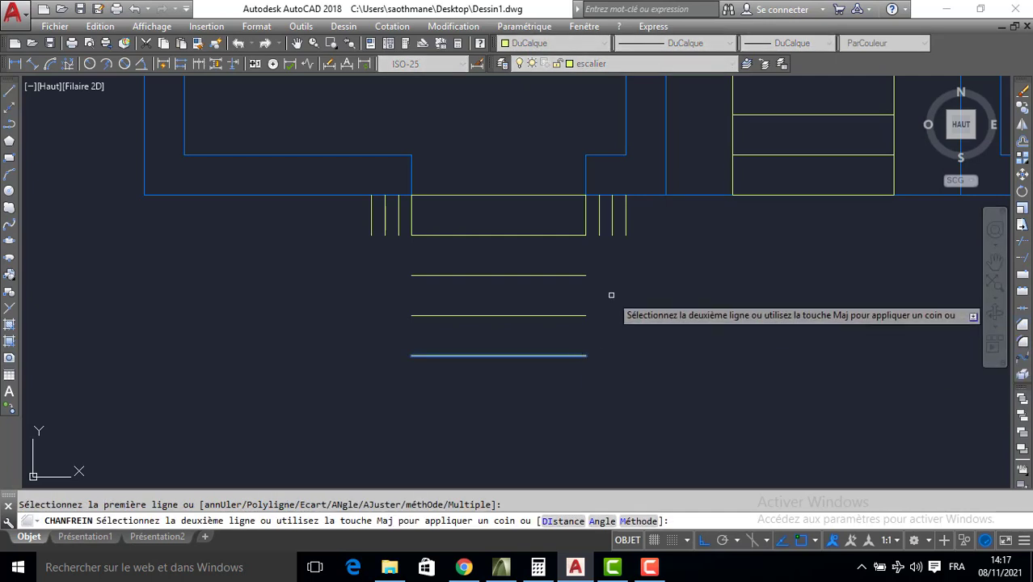
{"action": "left_click", "coordinate": [626, 225]}
{"action": "key", "text": "Return"}
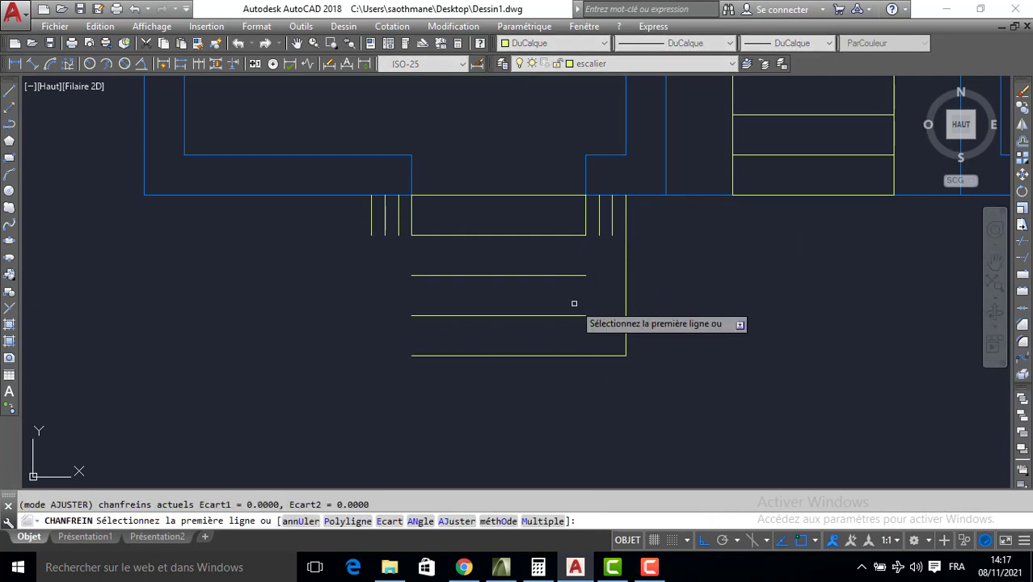
{"action": "left_click", "coordinate": [577, 316]}
{"action": "left_click", "coordinate": [610, 232]}
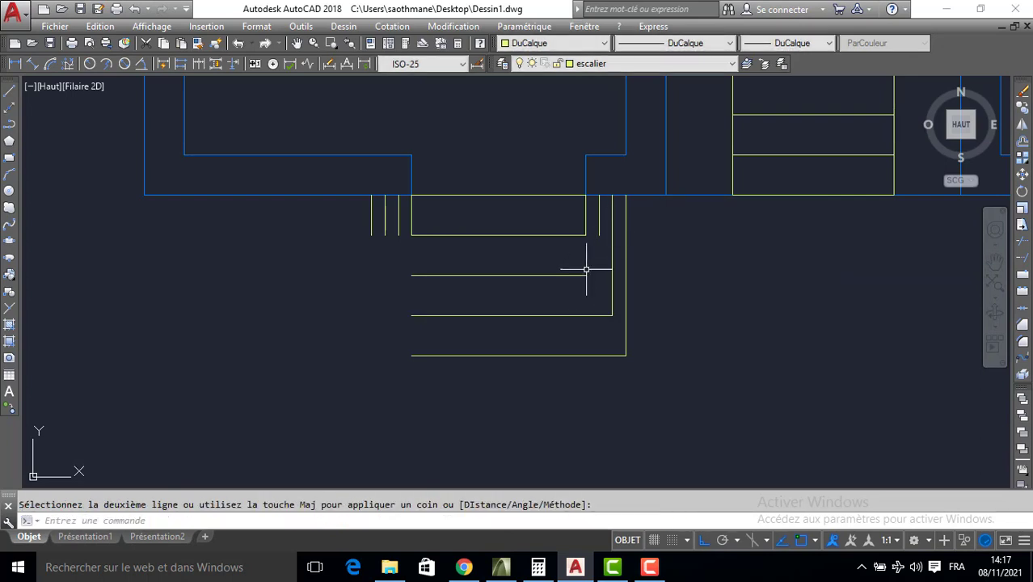
{"action": "key", "text": "Return"}
{"action": "left_click", "coordinate": [586, 275]}
{"action": "left_click", "coordinate": [597, 232]}
{"action": "left_click", "coordinate": [593, 232]}
Use Chamfer to join the three outer tread lines to their matching left side lines in square corners
{"action": "key", "text": "Return"}
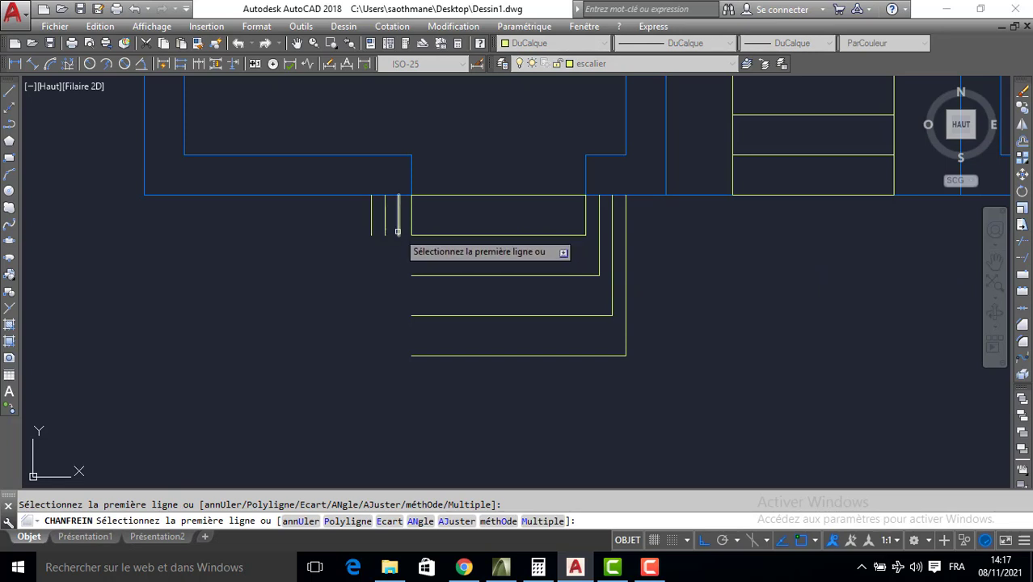
{"action": "left_click", "coordinate": [399, 232]}
{"action": "left_click", "coordinate": [441, 276]}
{"action": "key", "text": "Return"}
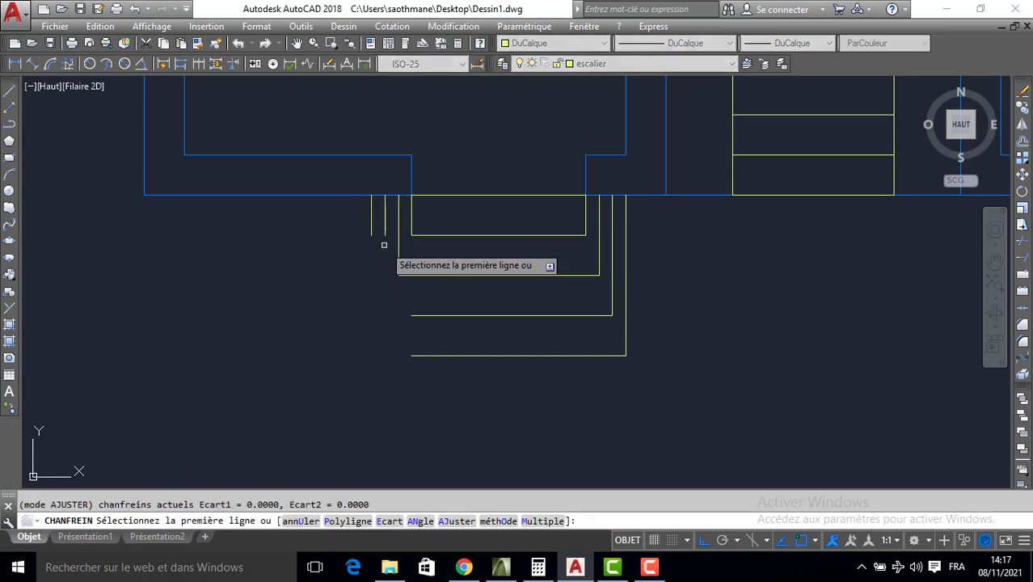
{"action": "left_click", "coordinate": [384, 214]}
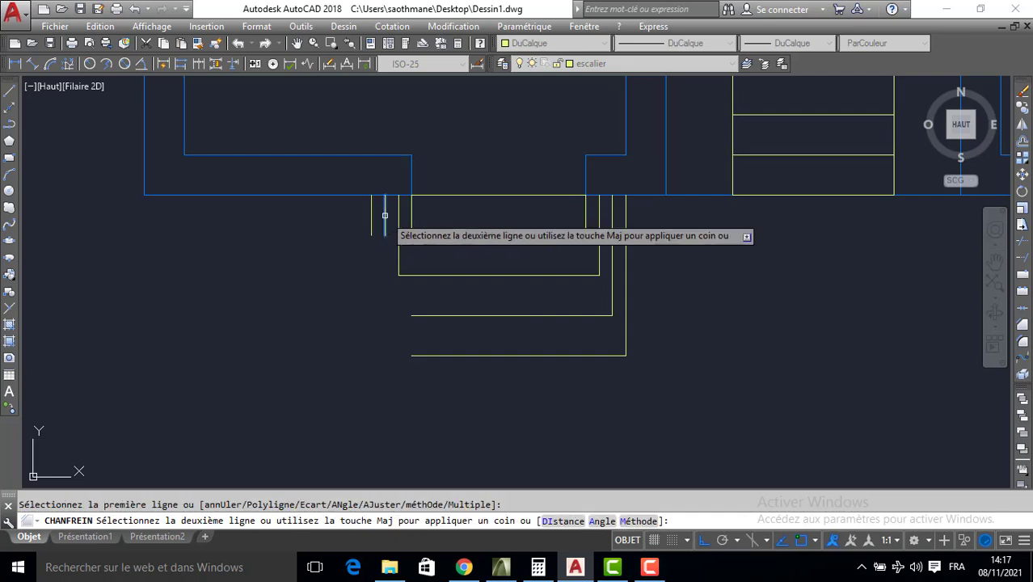
{"action": "left_click", "coordinate": [413, 315]}
{"action": "key", "text": "Return"}
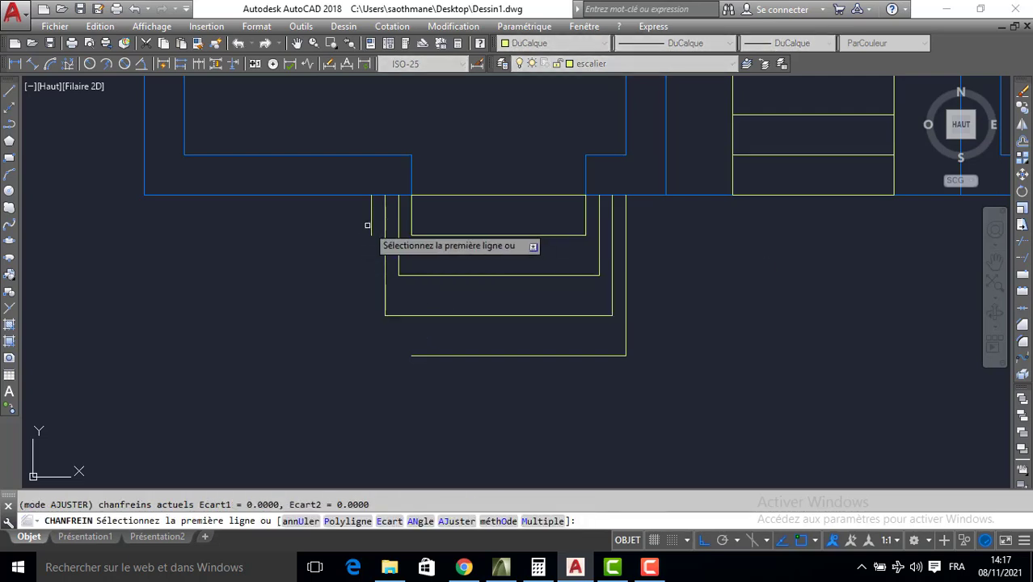
{"action": "left_click", "coordinate": [371, 223]}
{"action": "left_click", "coordinate": [437, 350]}
{"action": "scroll", "coordinate": [407, 270], "scroll_direction": "down", "scroll_amount": 2}
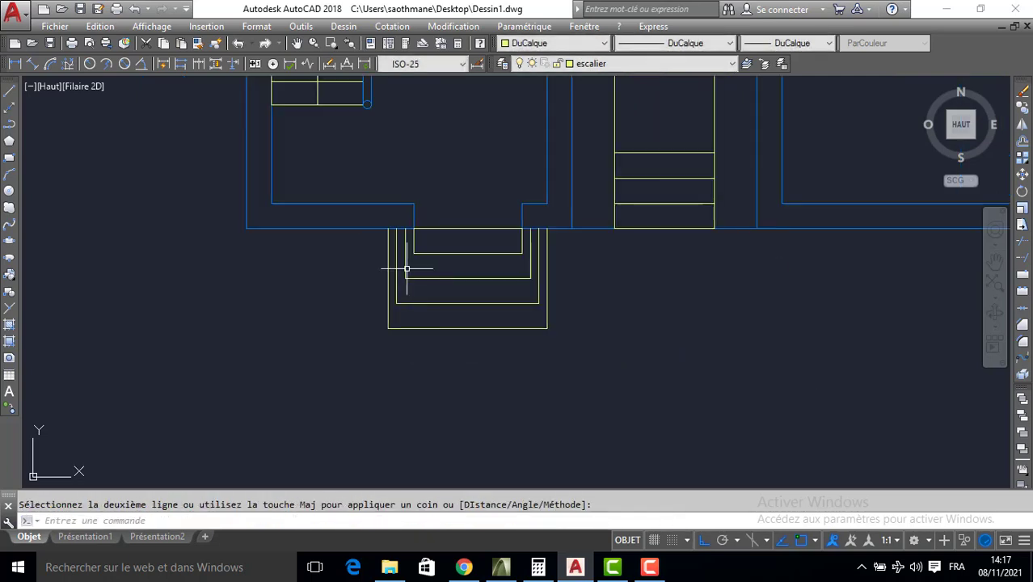
Draw closing lines along the facade from each outermost side line of the entrance steps to the first step's corners
{"action": "key", "text": "Return"}
{"action": "scroll", "coordinate": [381, 230], "scroll_direction": "up", "scroll_amount": 2}
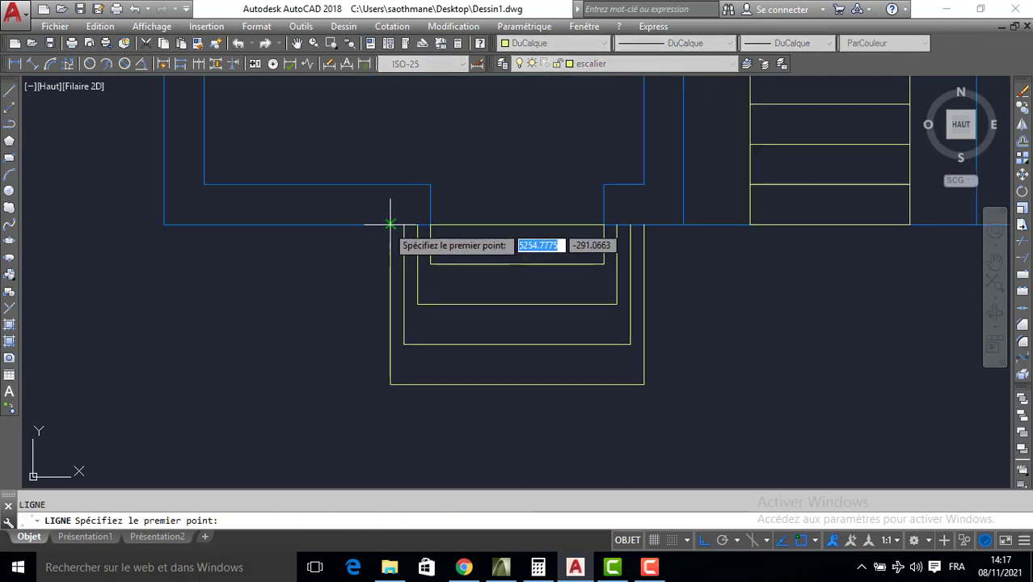
{"action": "left_click", "coordinate": [390, 224]}
{"action": "left_click", "coordinate": [430, 225]}
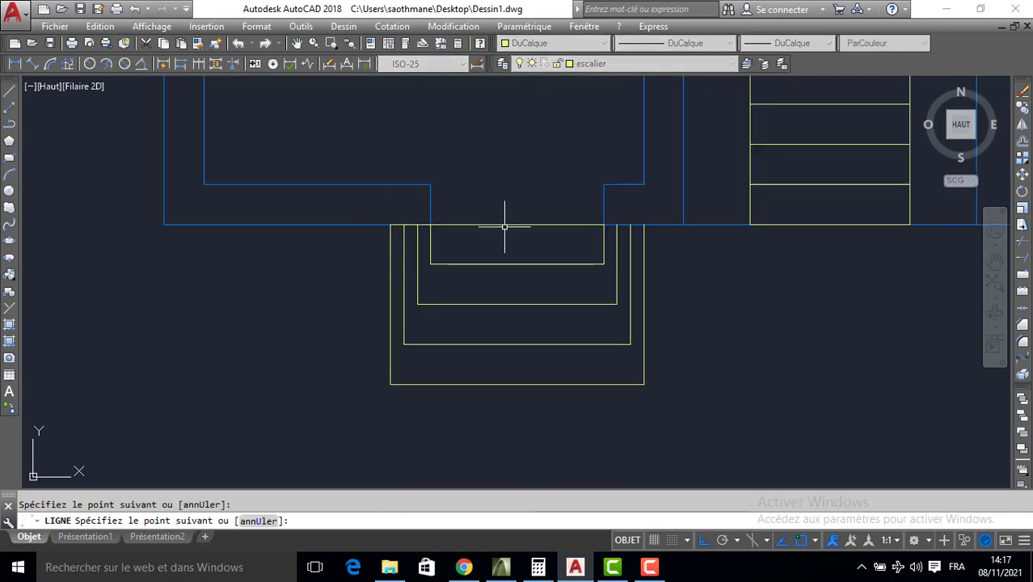
{"action": "key", "text": "Return"}
{"action": "key", "text": "Return"}
{"action": "left_click", "coordinate": [605, 225]}
{"action": "key", "text": "Return"}
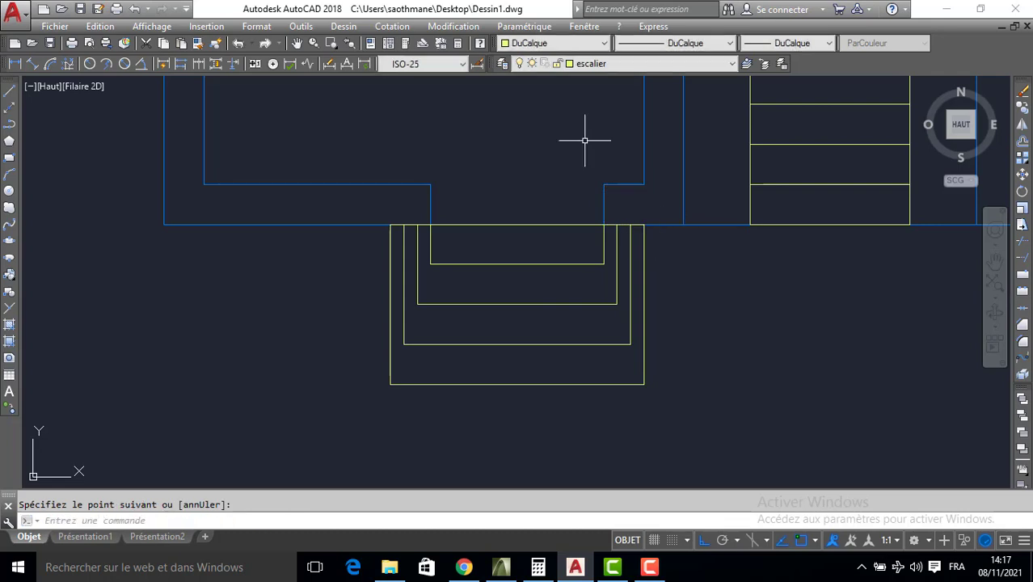
Turn on the texte layer to display the room labels
{"action": "left_click", "coordinate": [579, 67]}
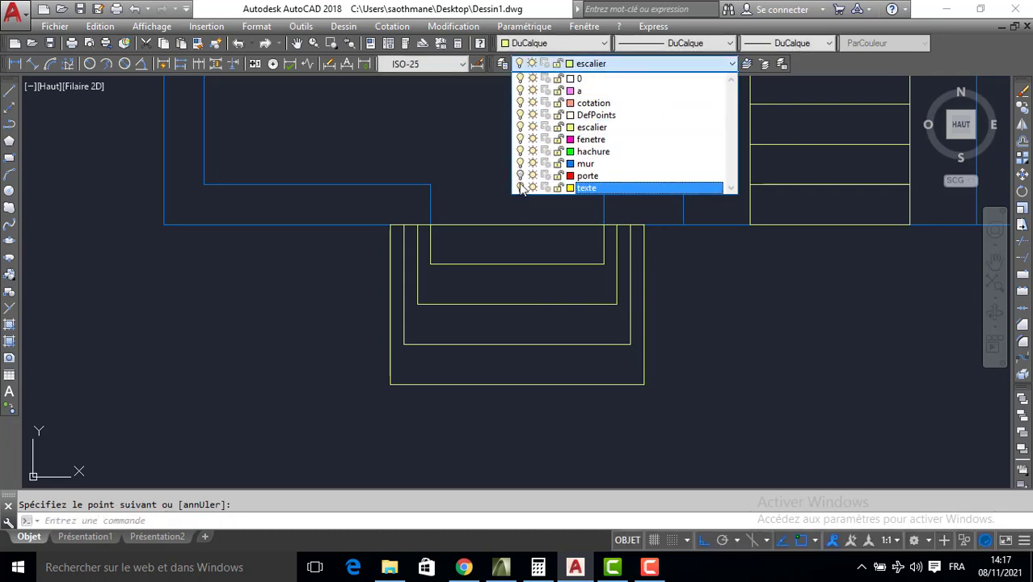
{"action": "left_click", "coordinate": [495, 203]}
{"action": "scroll", "coordinate": [494, 202], "scroll_direction": "down", "scroll_amount": 5}
{"action": "mouse_move", "coordinate": [561, 191]}
{"action": "middle_mouse_down"}
{"action": "mouse_move", "coordinate": [556, 230]}
{"action": "mouse_move", "coordinate": [587, 383]}
{"action": "middle_mouse_up"}
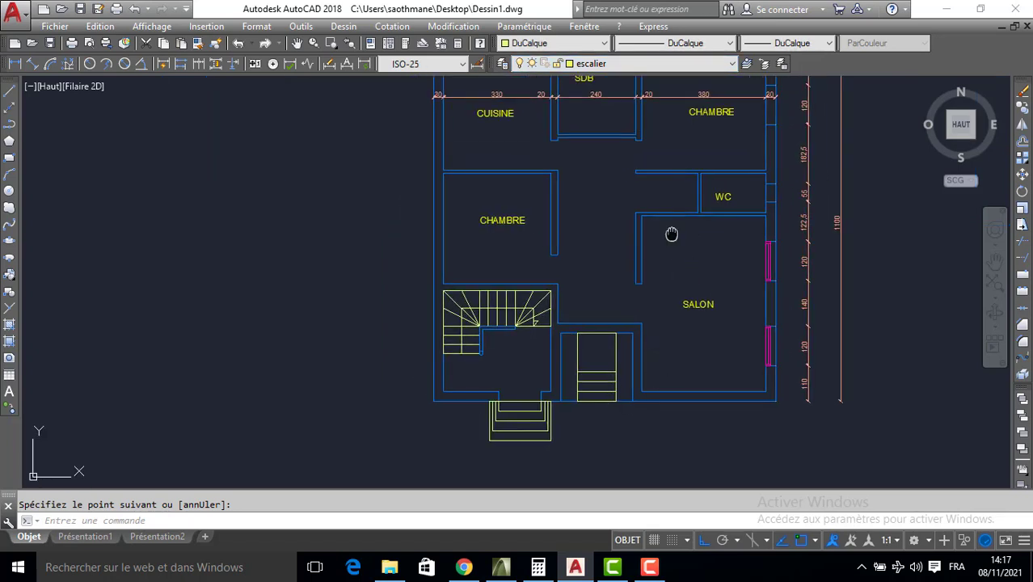
{"action": "middle_click_drag", "start_coordinate": [671, 233], "coordinate": [652, 296]}
Turn off the cotation, fenetre and mur layers, leaving escalier as the current layer
{"action": "left_click", "coordinate": [564, 65]}
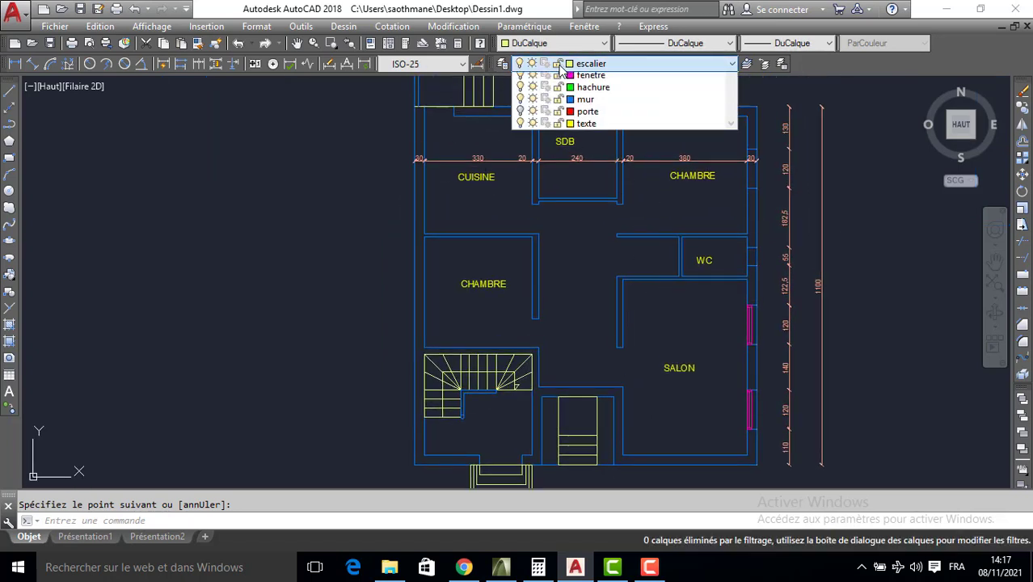
{"action": "left_click", "coordinate": [521, 103]}
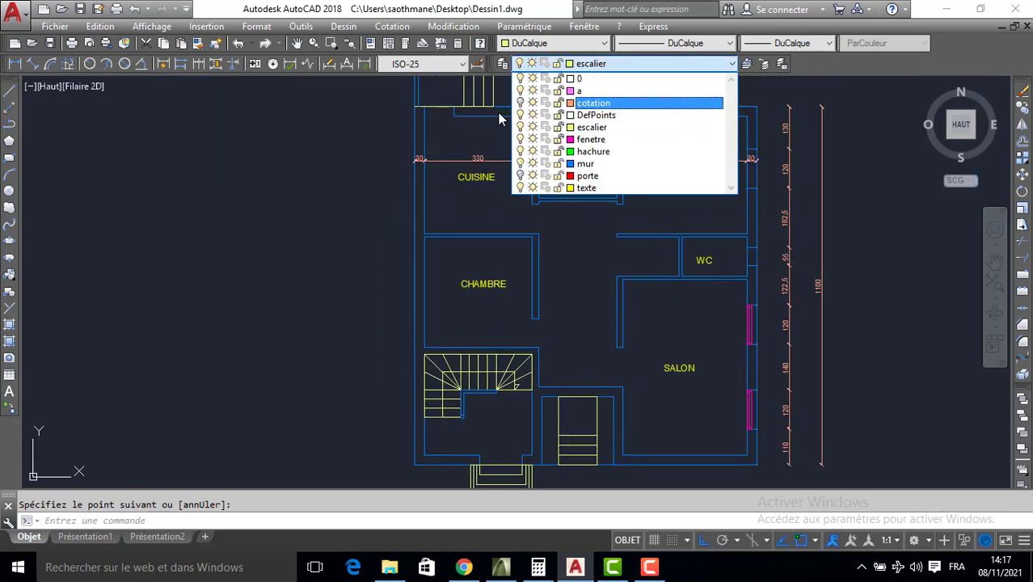
{"action": "left_click", "coordinate": [376, 157]}
{"action": "left_click", "coordinate": [561, 65]}
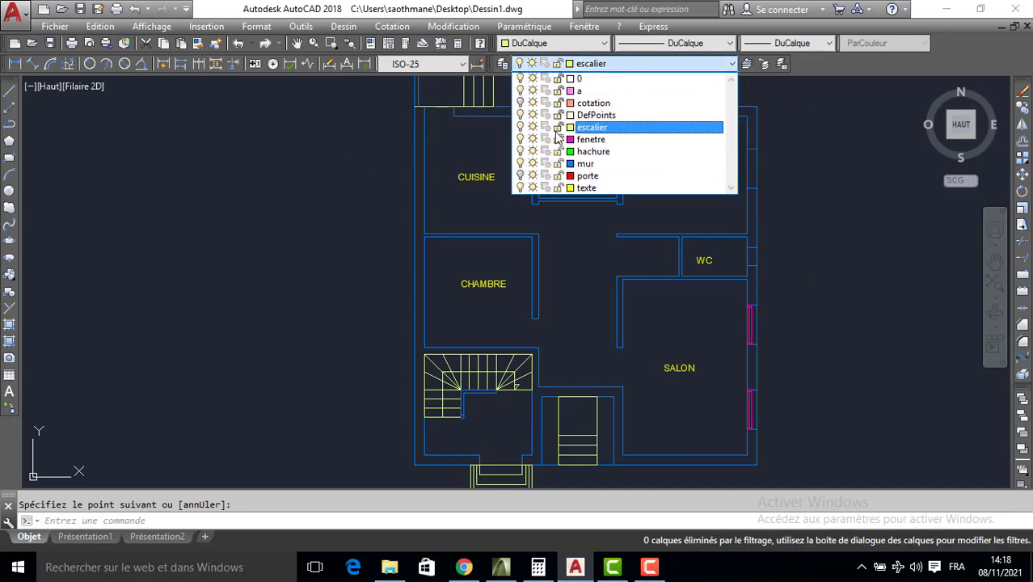
{"action": "left_click", "coordinate": [353, 150]}
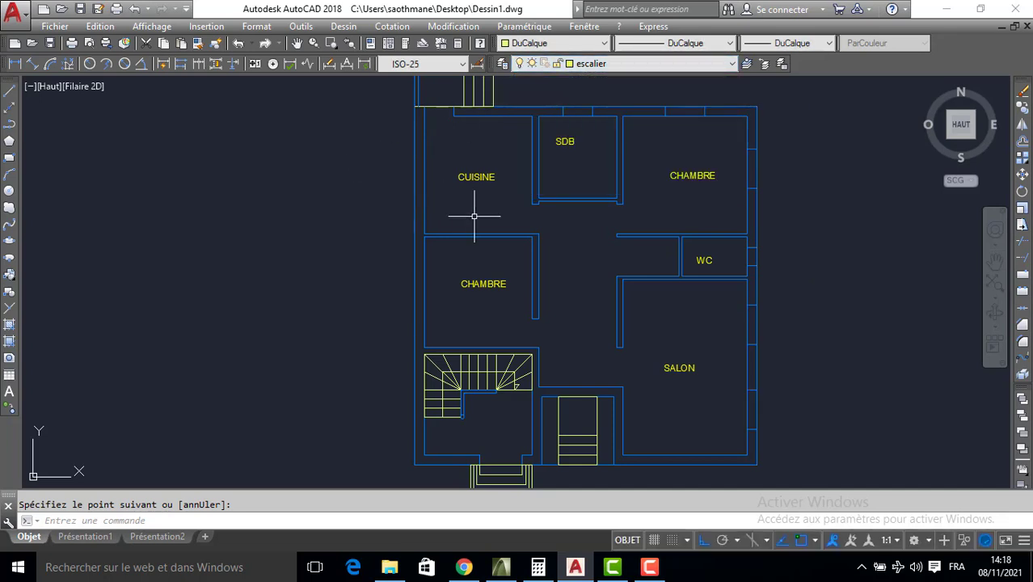
{"action": "left_click", "coordinate": [561, 65]}
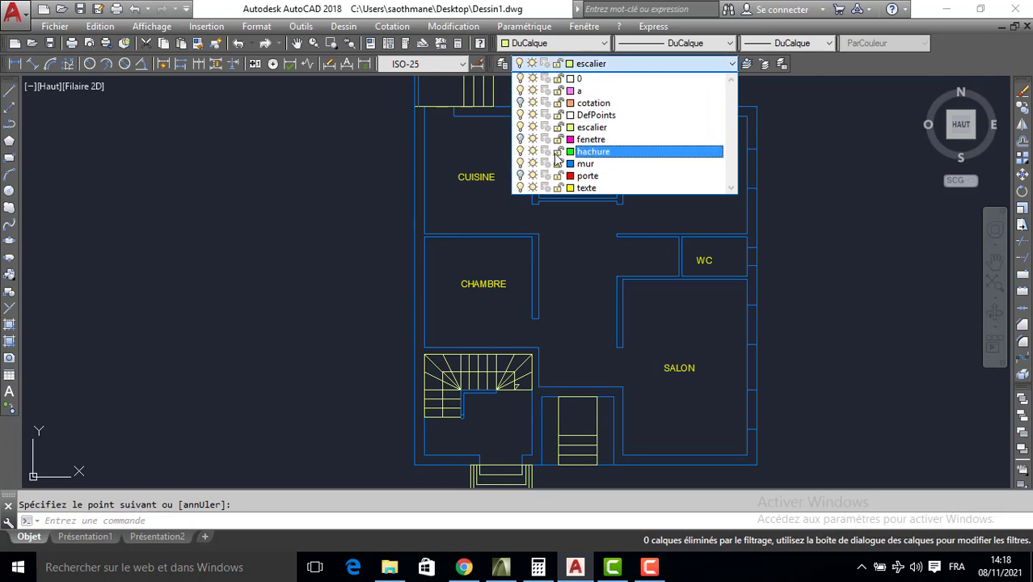
{"action": "left_click", "coordinate": [522, 168]}
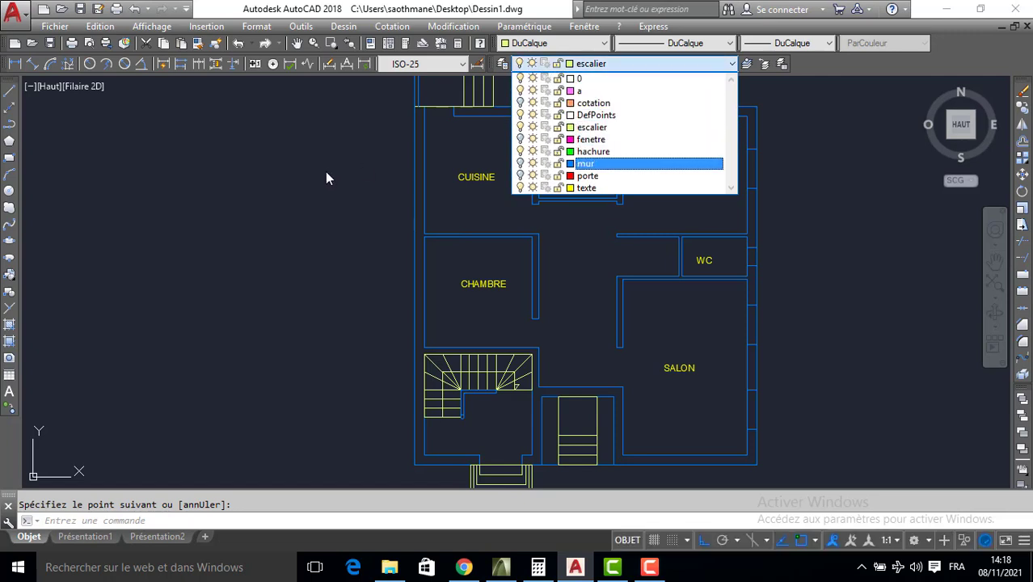
{"action": "left_click", "coordinate": [327, 173]}
{"action": "scroll", "coordinate": [441, 208], "scroll_direction": "down", "scroll_amount": 2}
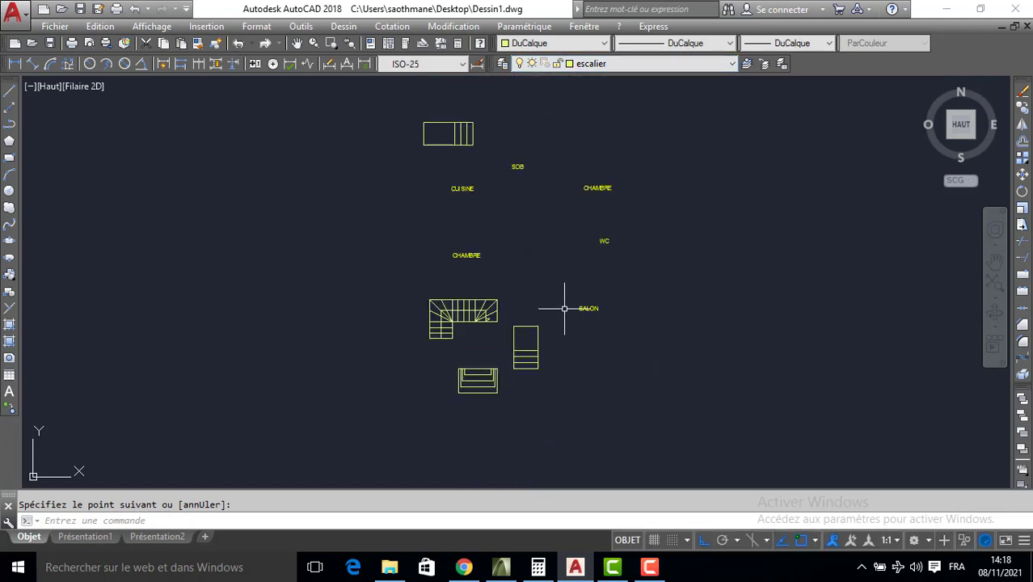
{"action": "middle_click_drag", "start_coordinate": [564, 308], "coordinate": [522, 195]}
Turn on the porte layer and turn off the texte layer
{"action": "left_click", "coordinate": [537, 66]}
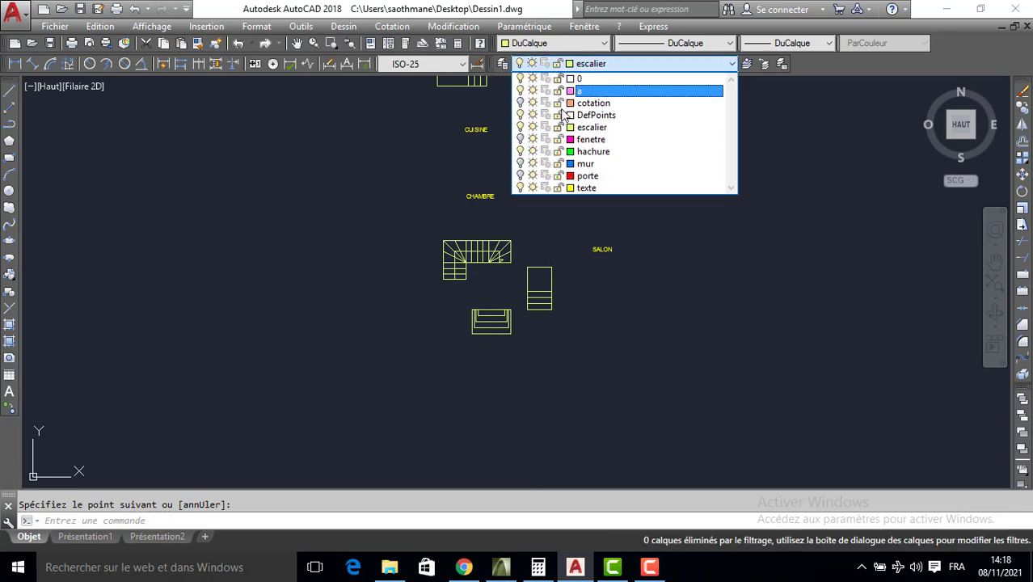
{"action": "left_click", "coordinate": [522, 176]}
{"action": "left_click", "coordinate": [459, 180]}
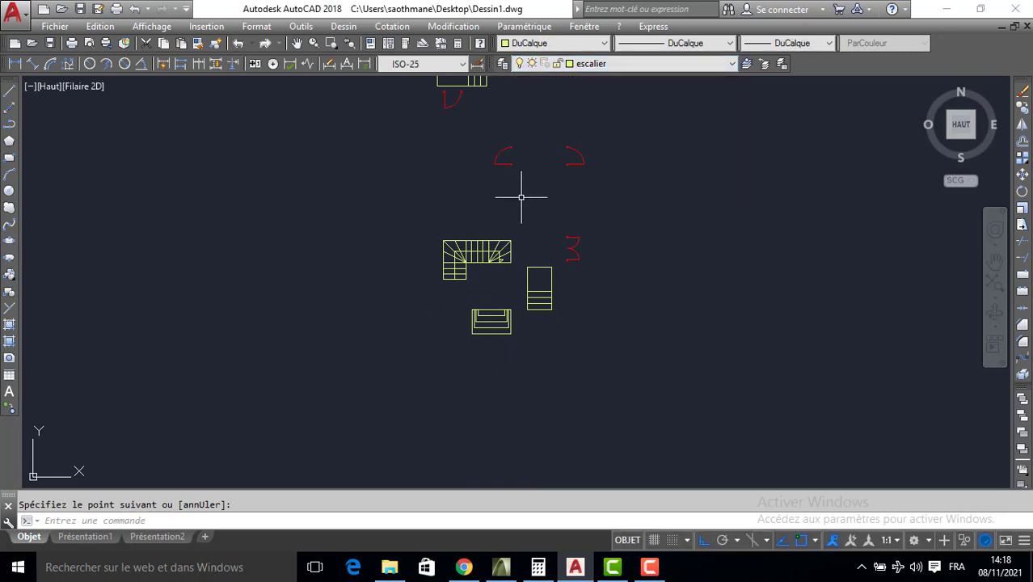
Turn the fenetre, cotation, mur and texte layers back on and save the drawing
{"action": "left_click", "coordinate": [585, 68]}
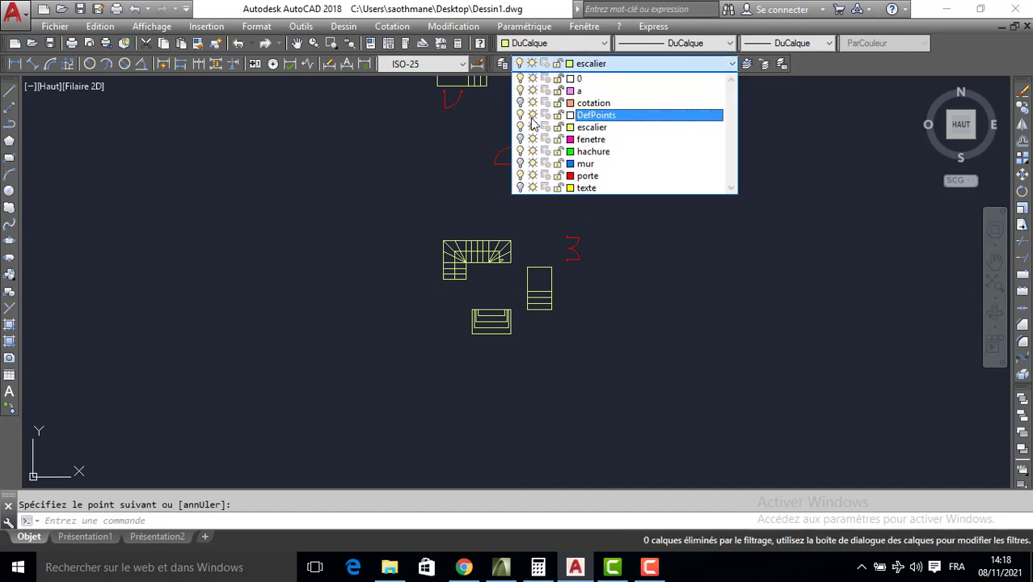
{"action": "left_click", "coordinate": [520, 140]}
{"action": "left_click", "coordinate": [443, 153]}
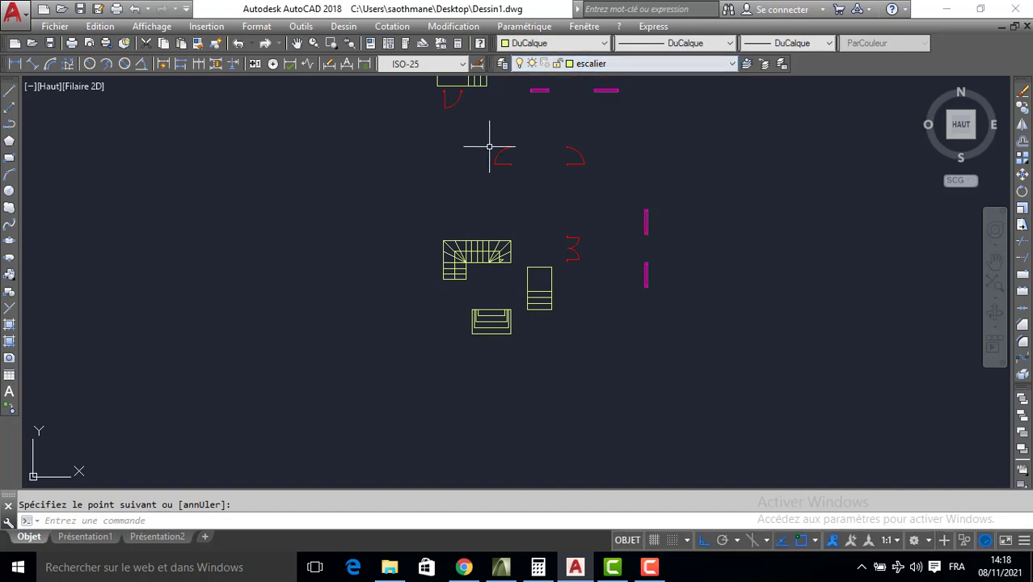
{"action": "left_click", "coordinate": [550, 69]}
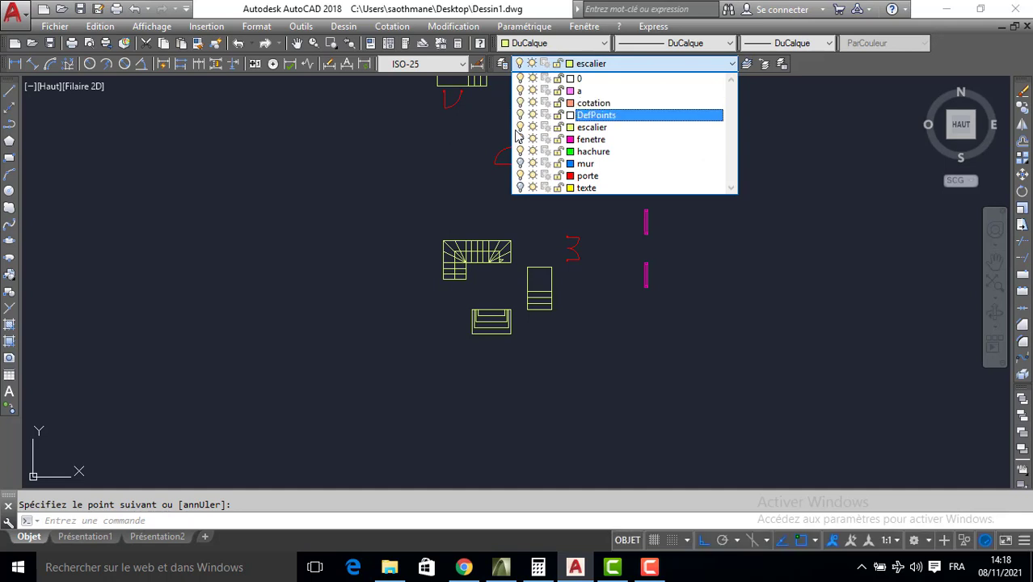
{"action": "left_click", "coordinate": [475, 190]}
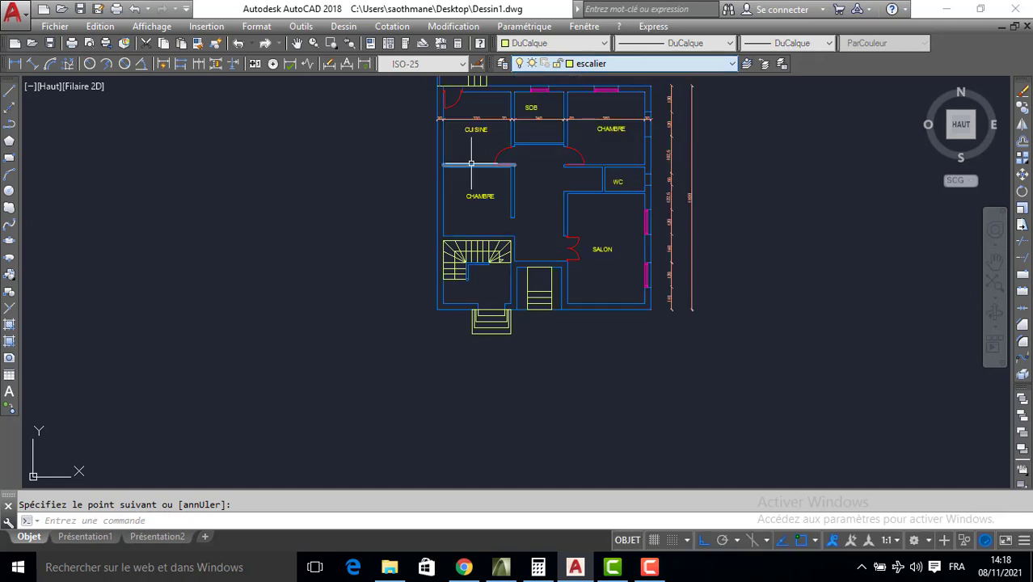
{"action": "middle_click_drag", "start_coordinate": [538, 187], "coordinate": [546, 237]}
{"action": "key", "text": "ctrl+s"}
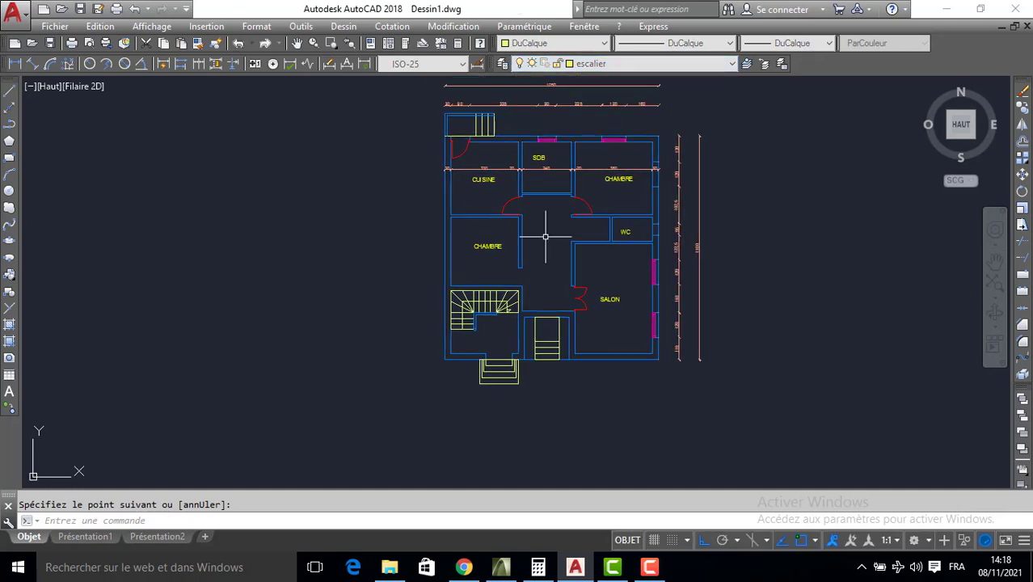
{"action": "scroll", "coordinate": [576, 289], "scroll_direction": "up", "scroll_amount": 2}
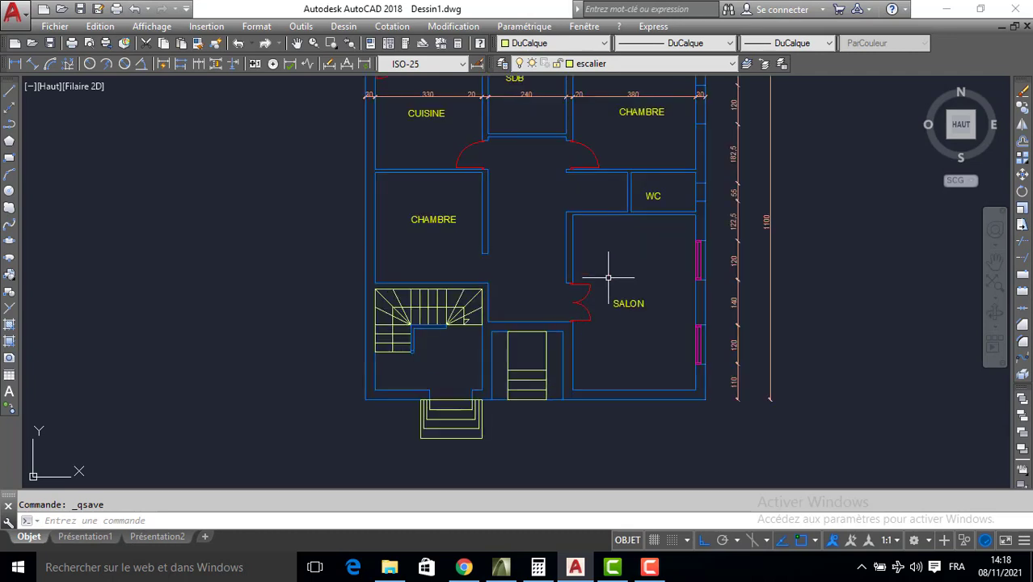
{"action": "scroll", "coordinate": [608, 278], "scroll_direction": "up", "scroll_amount": 2}
{"action": "scroll", "coordinate": [597, 217], "scroll_direction": "down", "scroll_amount": 2}
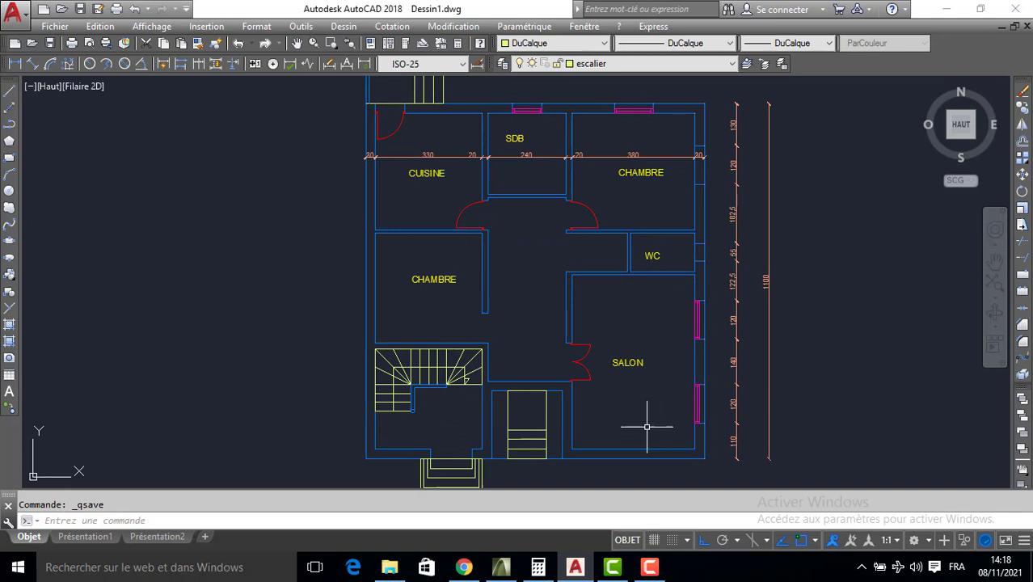
{"action": "left_click", "coordinate": [650, 567]}
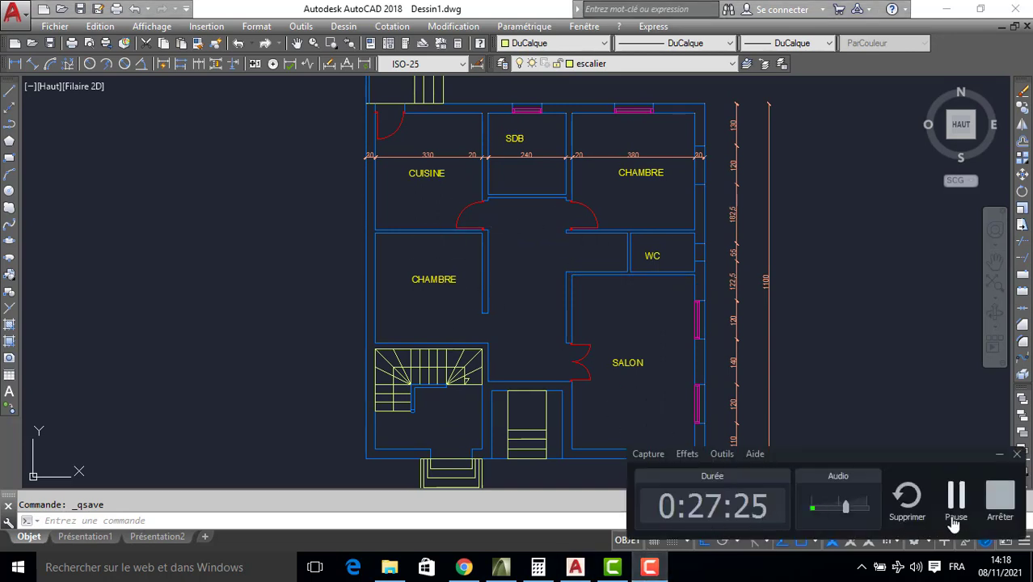